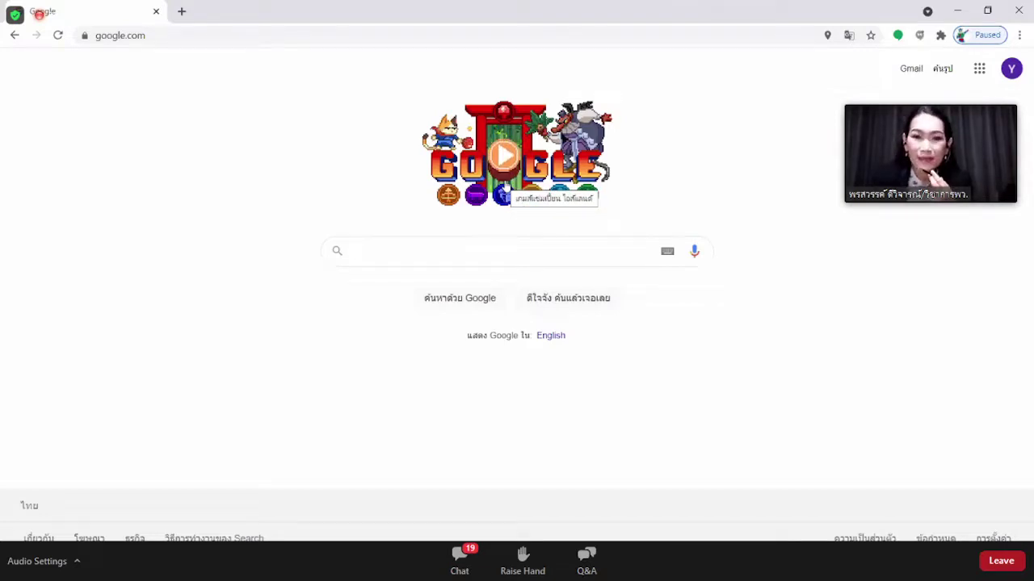
# Move the presentadclass desktop shortcut into the left icon column beside Zoom, then return to Chrome.
pyautogui.press('super+d')
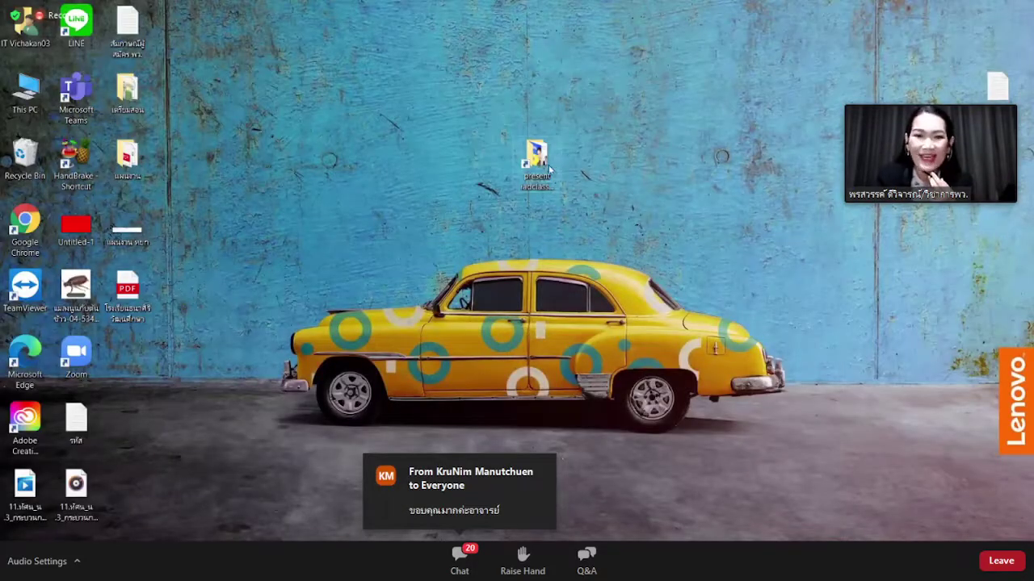
pyautogui.moveTo(549, 168); pyautogui.dragTo(127, 363)
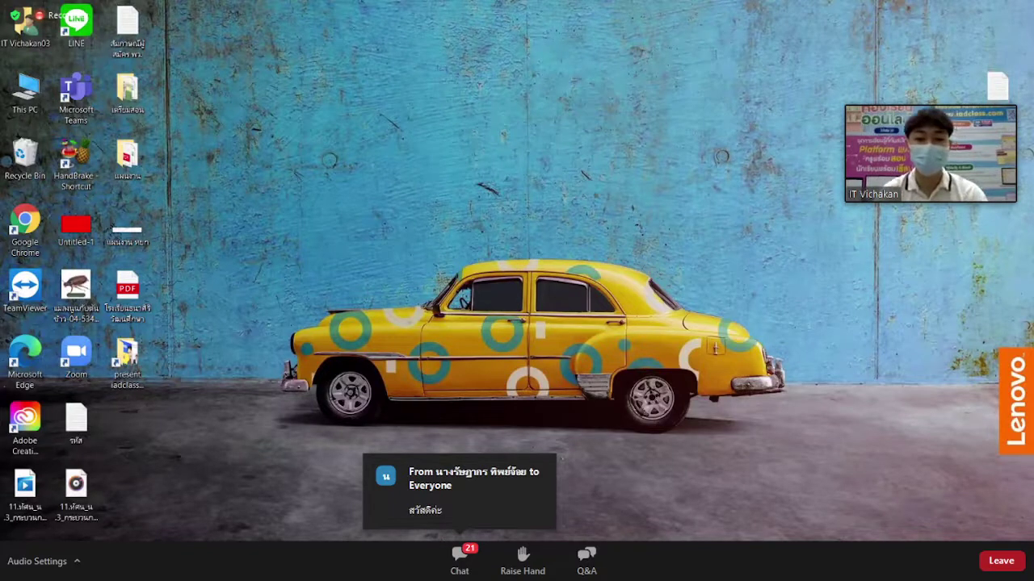
pyautogui.hotkey('alt', 'Tab')
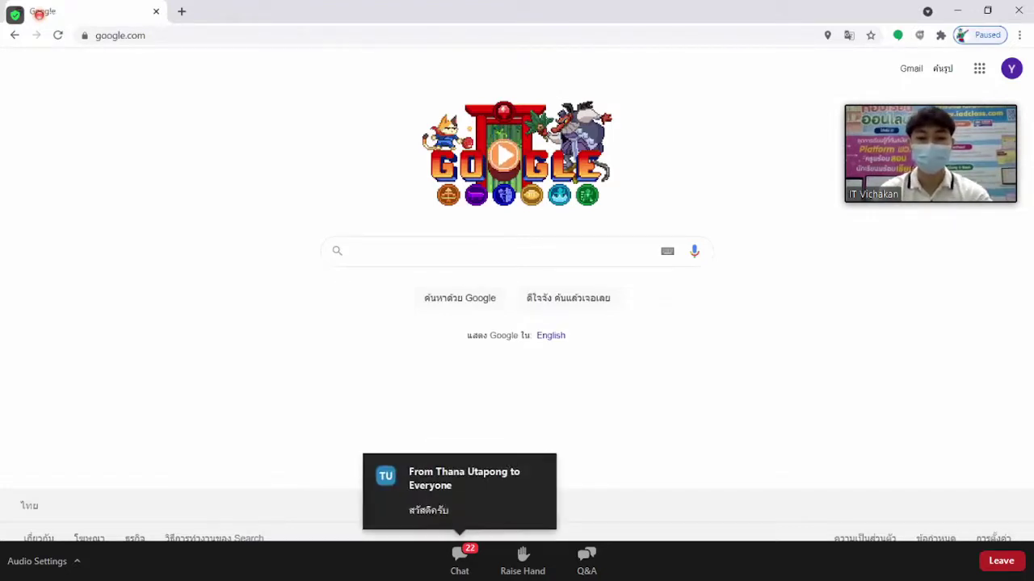
# Search Google for พว and open the iadth.com Institute of Academic Development result.
pyautogui.write('พว')
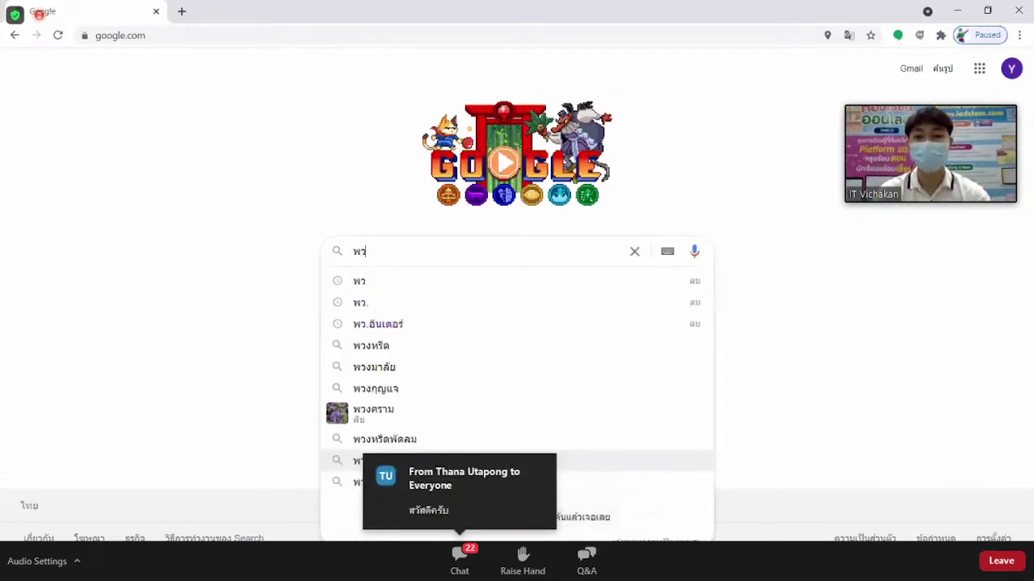
pyautogui.press('Return')
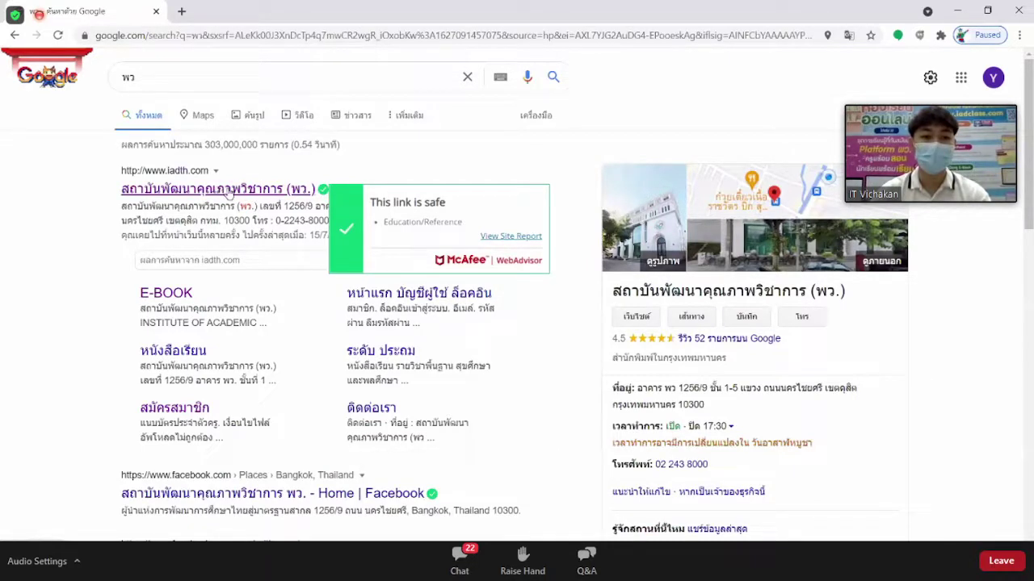
pyautogui.click(224, 192)
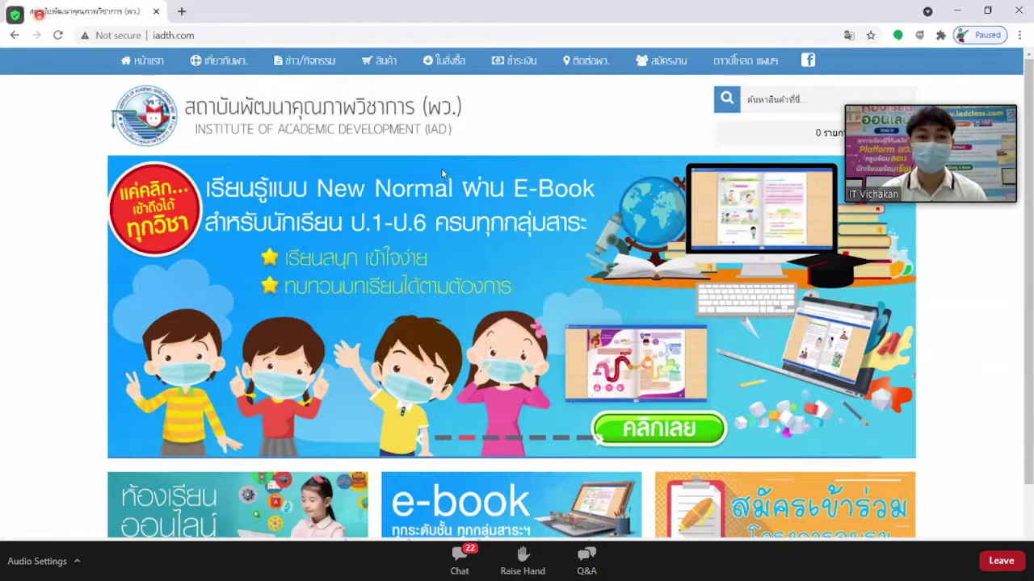
# Open the iadclass.com online-class tile from the iadth.com home page in a new tab.
pyautogui.scroll(-1, 431, 186)
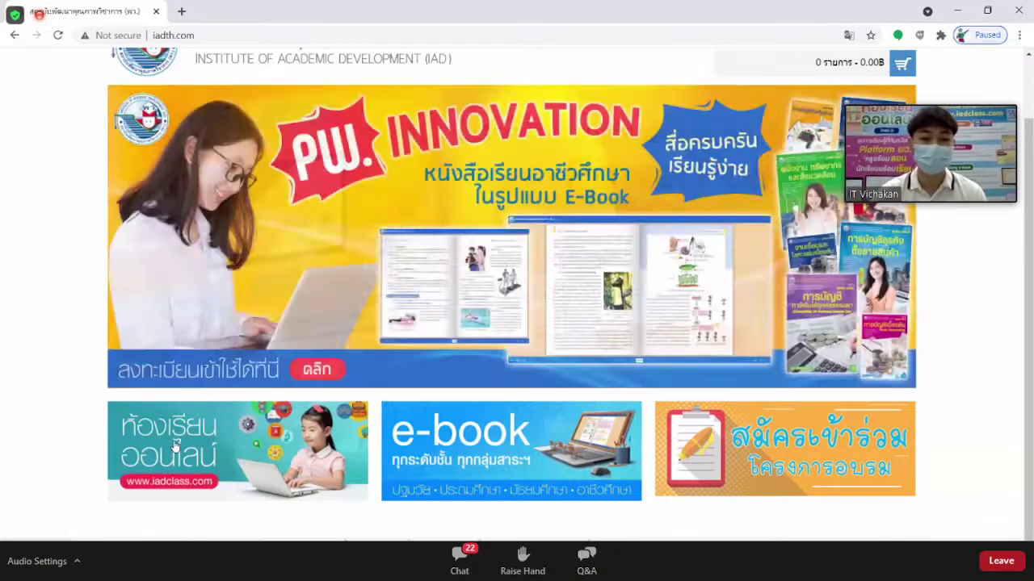
pyautogui.click(175, 446)
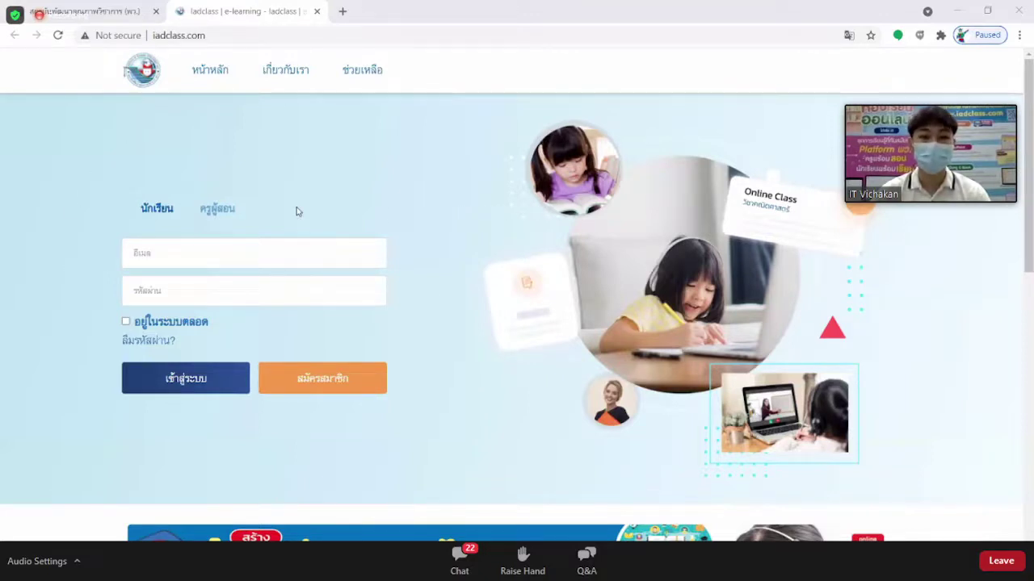
# Switch the iadclass login form to the ครูผู้สอน teacher tab.
pyautogui.click(227, 209)
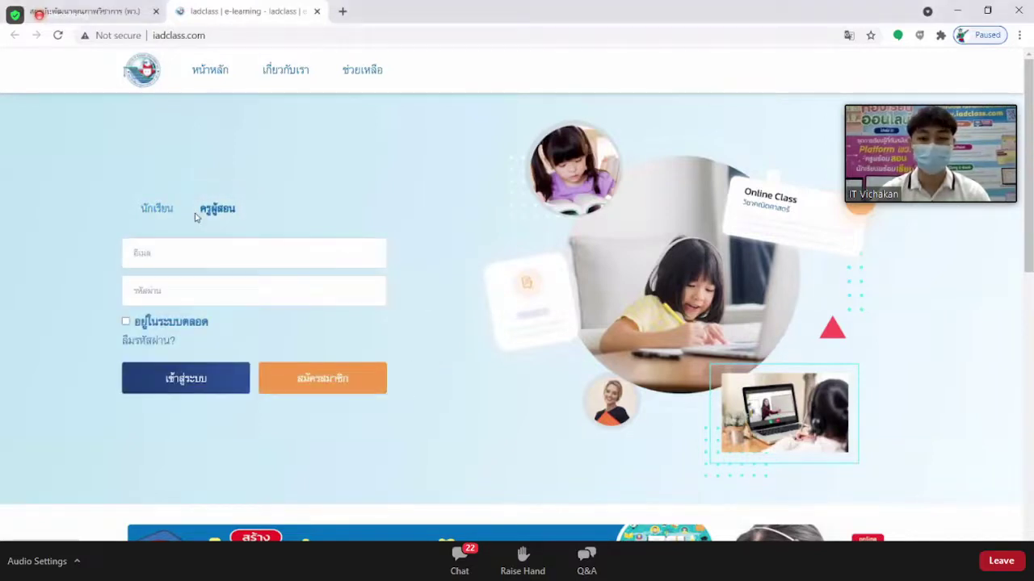
pyautogui.click(161, 210)
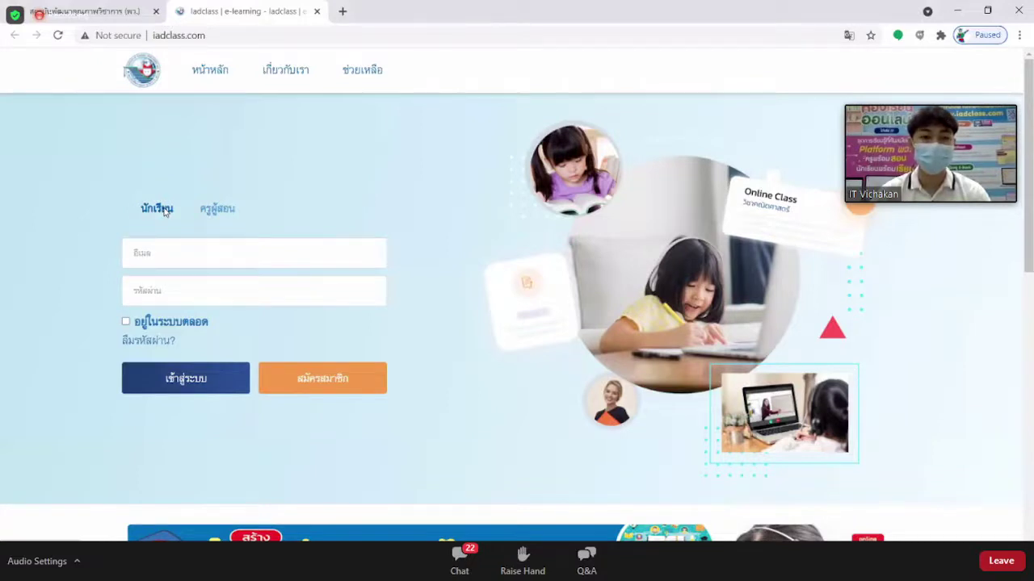
pyautogui.click(231, 214)
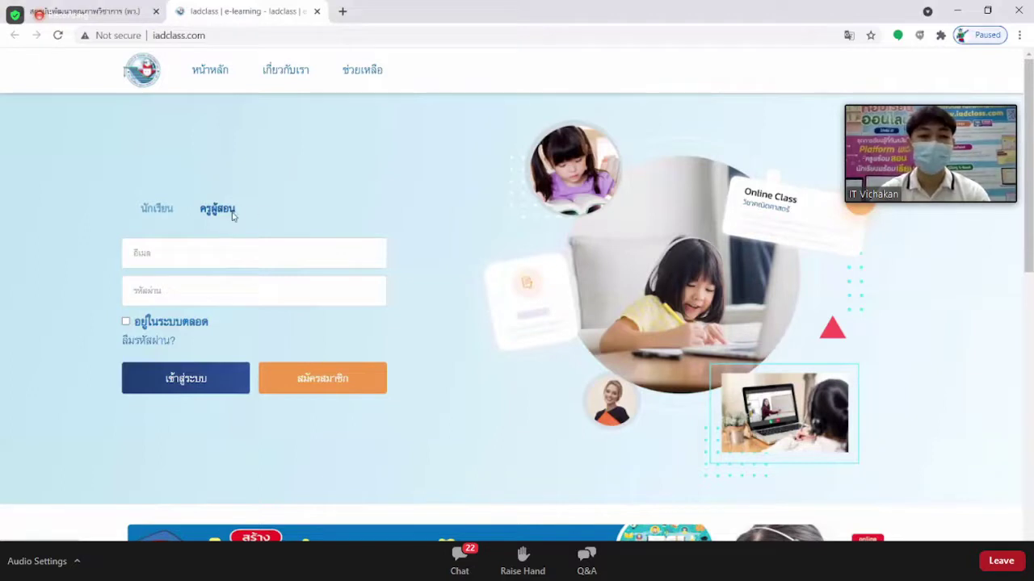
pyautogui.click(220, 215)
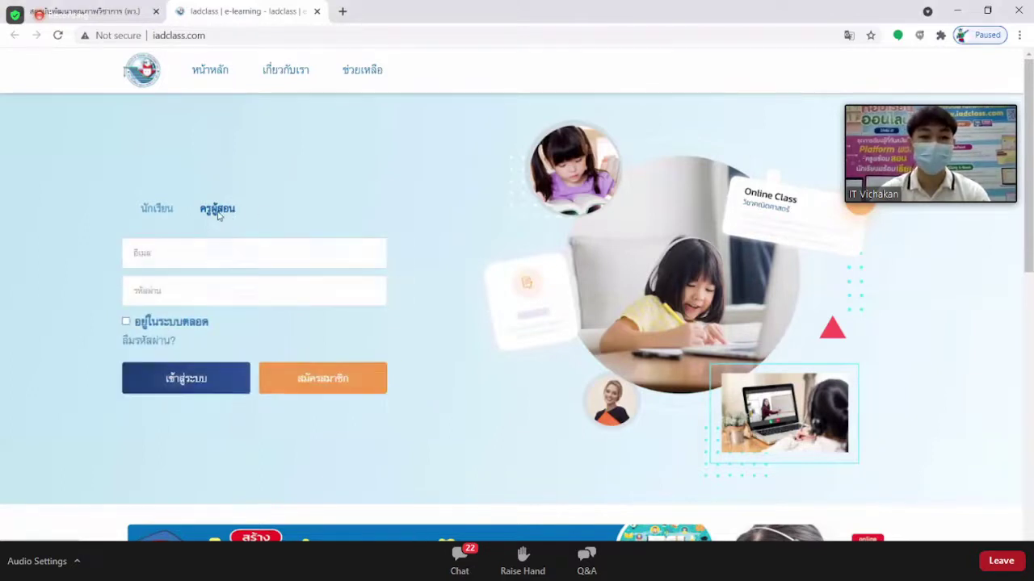
# Open the สมัครสมาชิก teacher registration form and look over its fields.
pyautogui.click(342, 388)
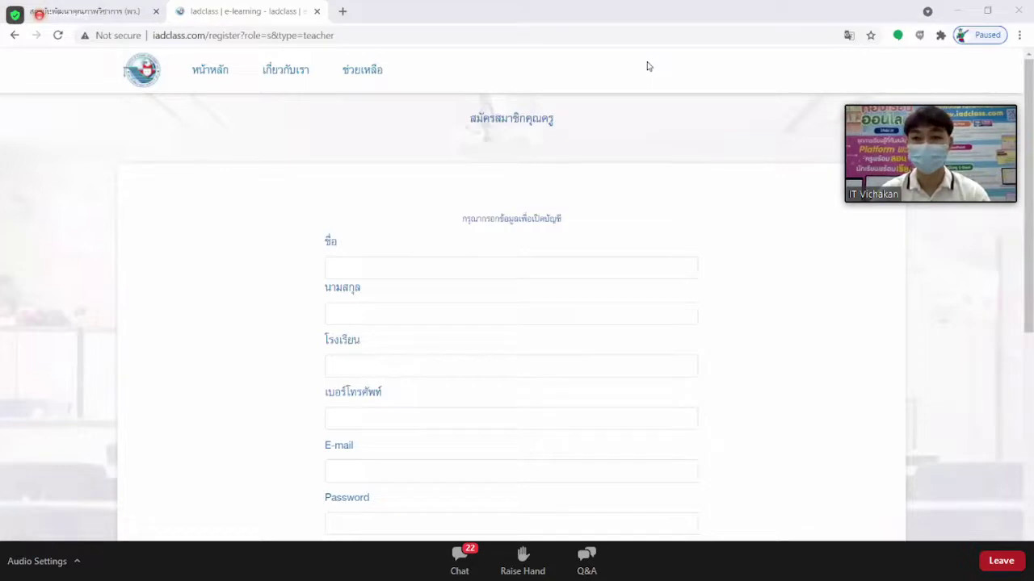
pyautogui.scroll(-1, 462, 185)
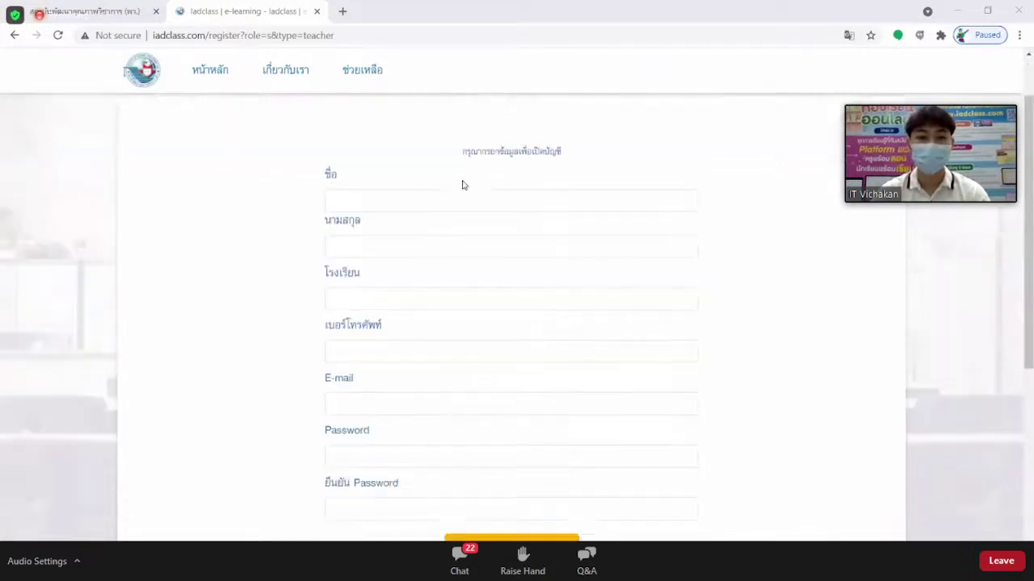
pyautogui.scroll(1, 461, 178)
pyautogui.scroll(-1, 455, 184)
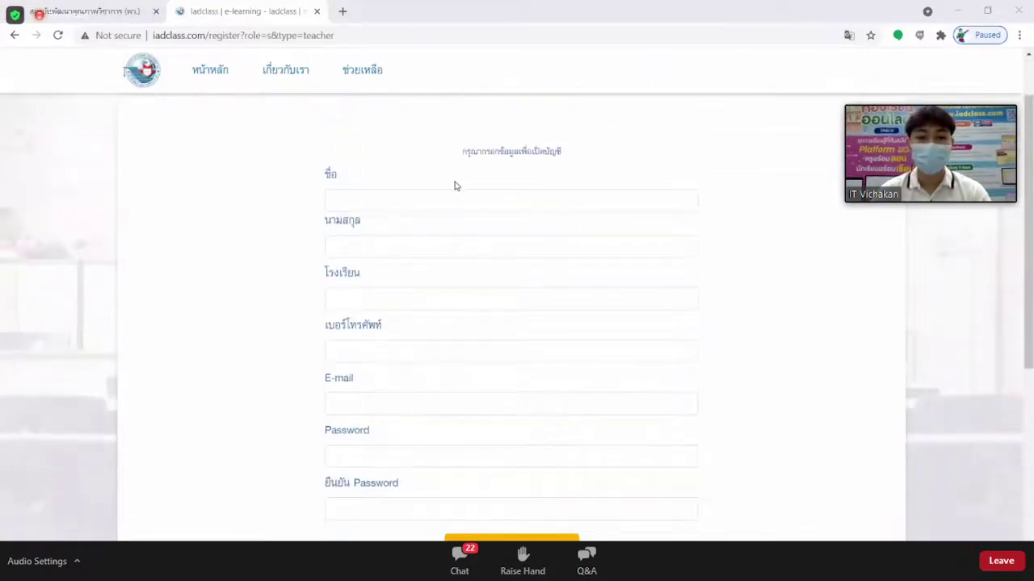
pyautogui.scroll(1, 454, 186)
pyautogui.scroll(-1, 456, 194)
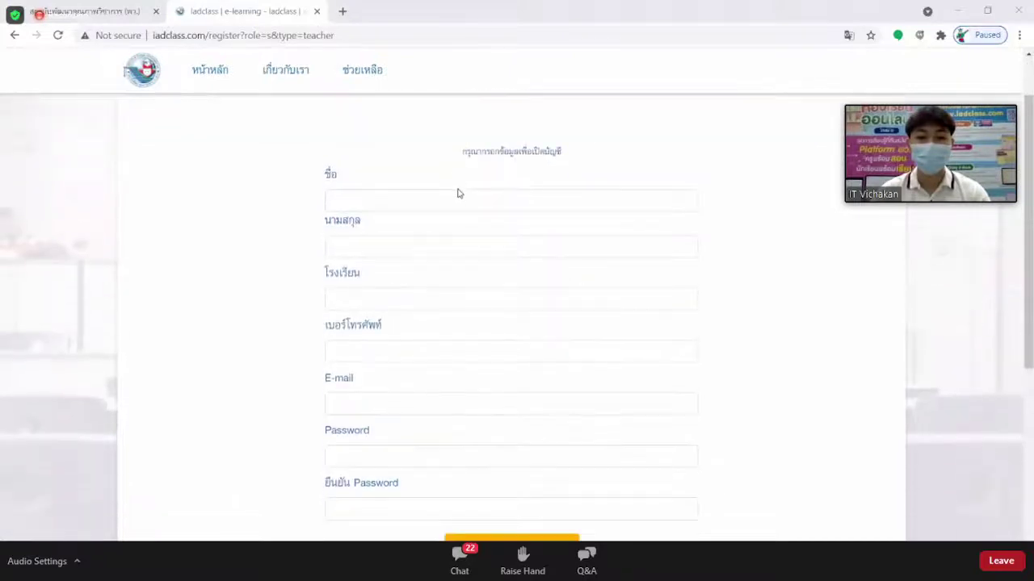
# Go through the first name, last name, school and password fields, leaving them blank.
pyautogui.click(418, 203)
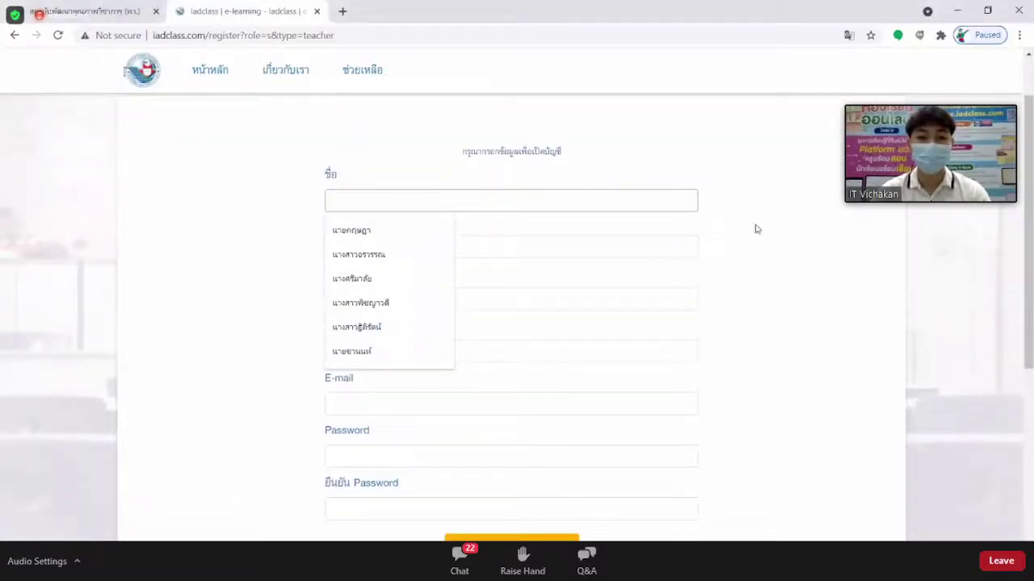
pyautogui.click(789, 238)
pyautogui.click(660, 254)
pyautogui.scroll(-1, 659, 255)
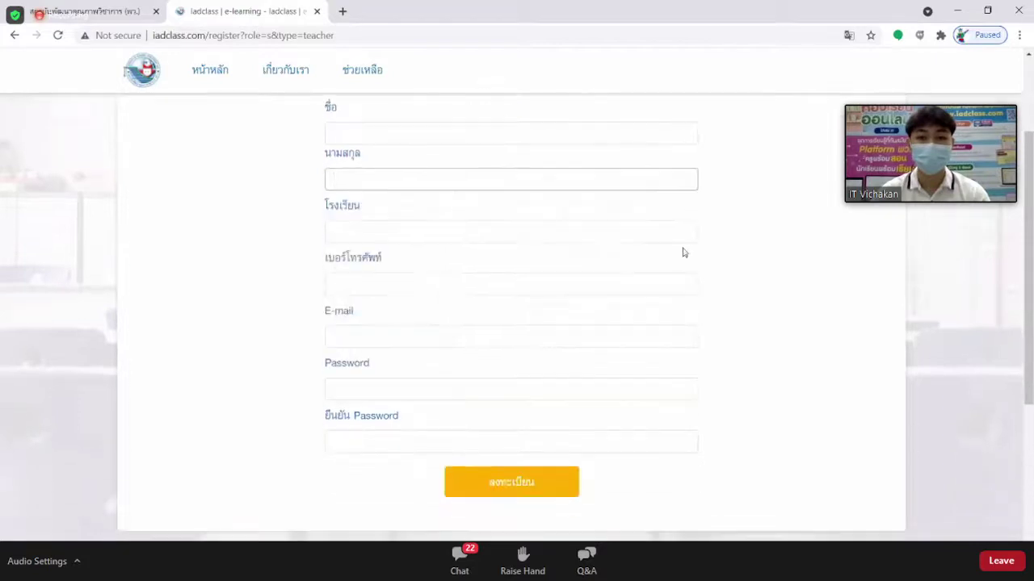
pyautogui.click(582, 233)
pyautogui.click(738, 285)
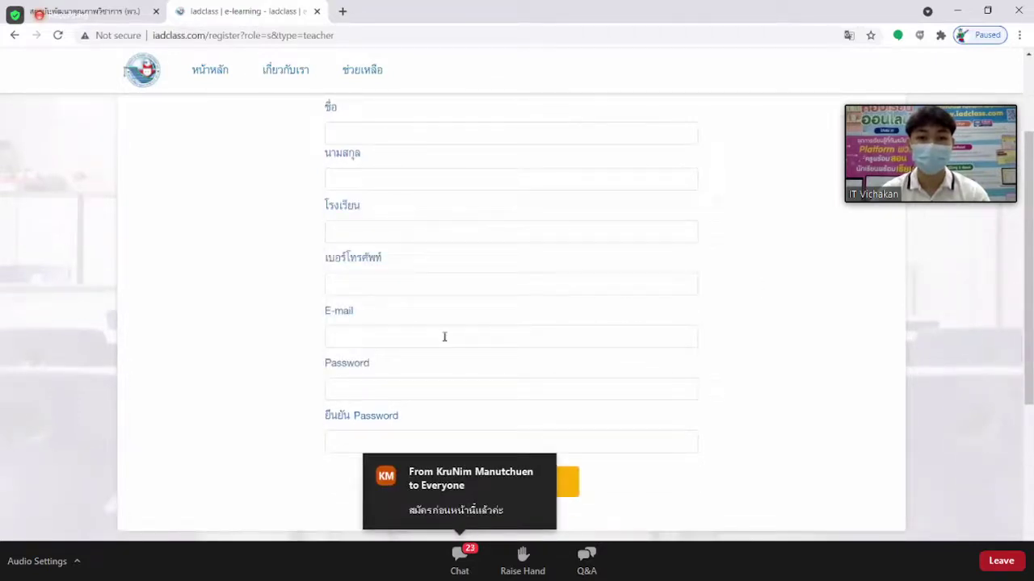
pyautogui.click(355, 390)
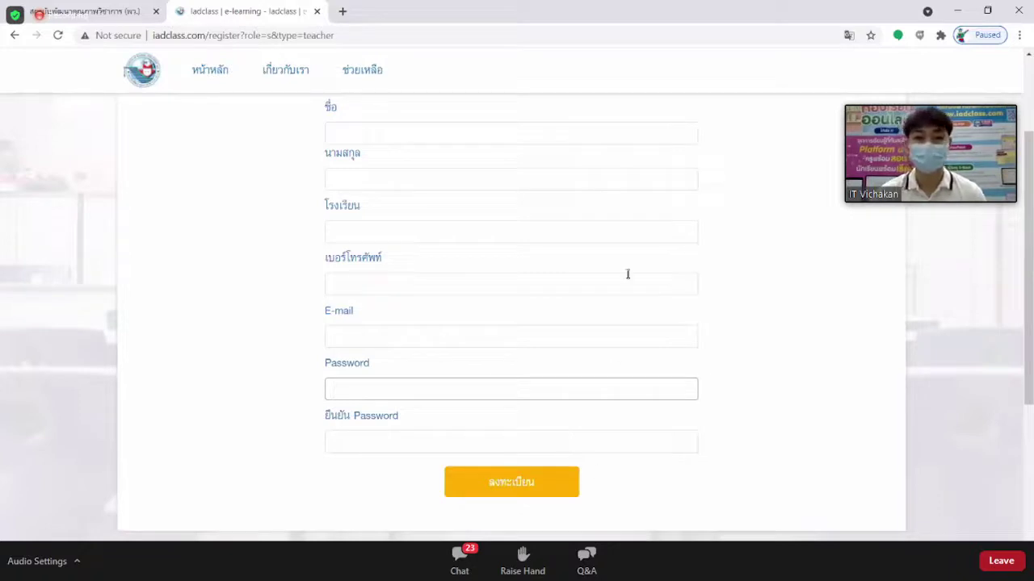
pyautogui.scroll(2, 593, 161)
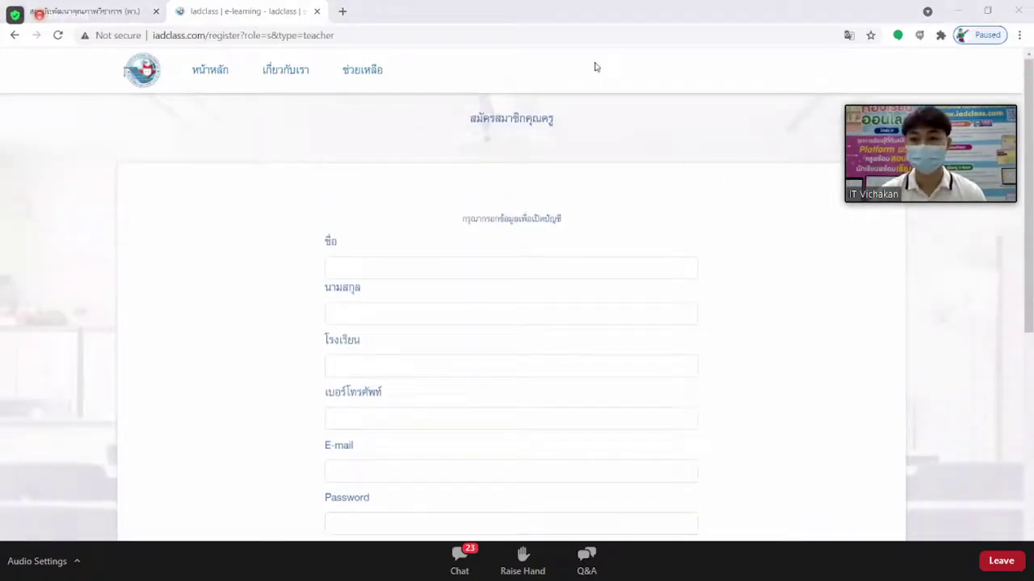
# Return to the teacher login form and enter the teacher's e-mail and account password.
pyautogui.click(13, 36)
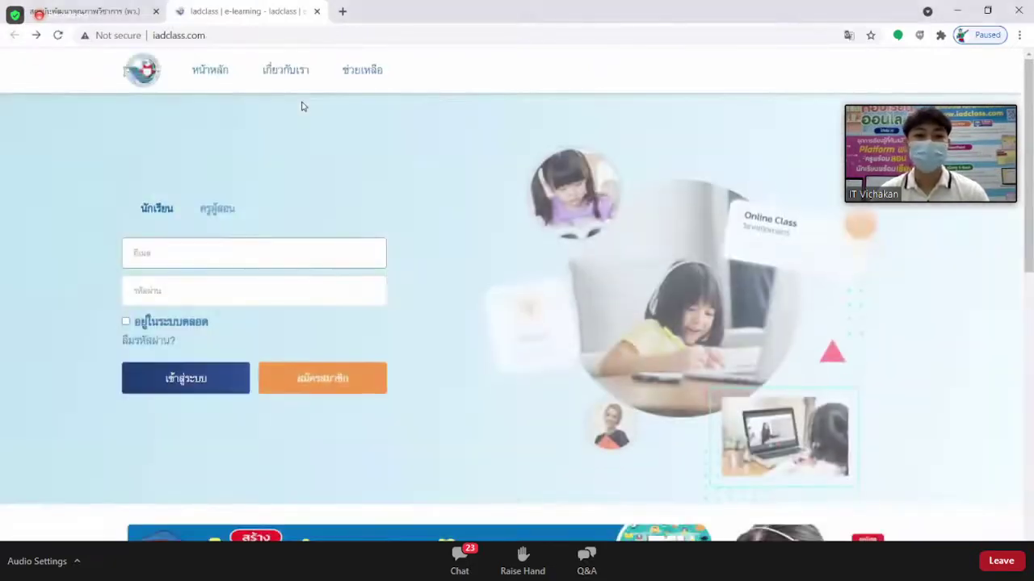
pyautogui.click(218, 212)
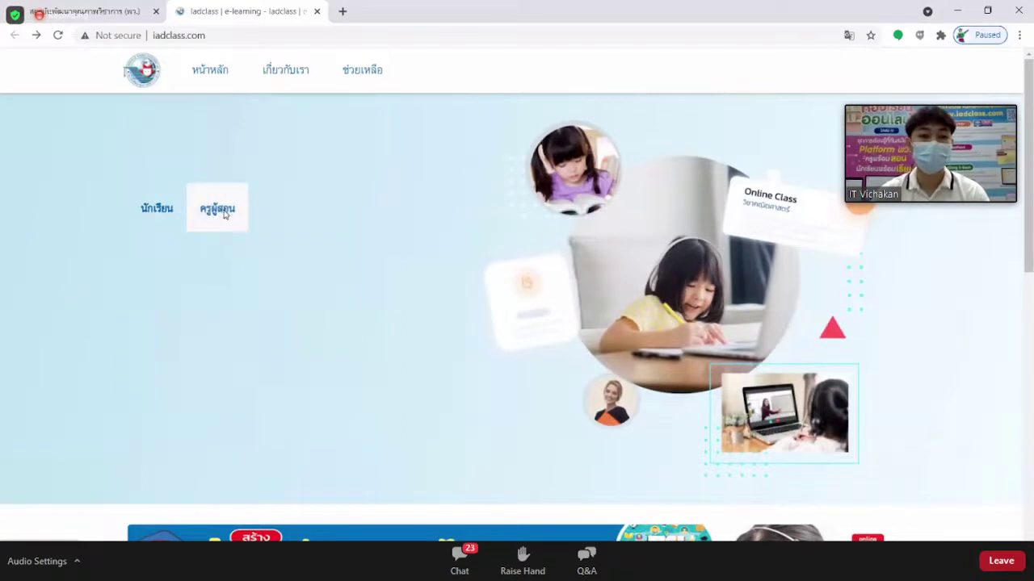
pyautogui.click(203, 255)
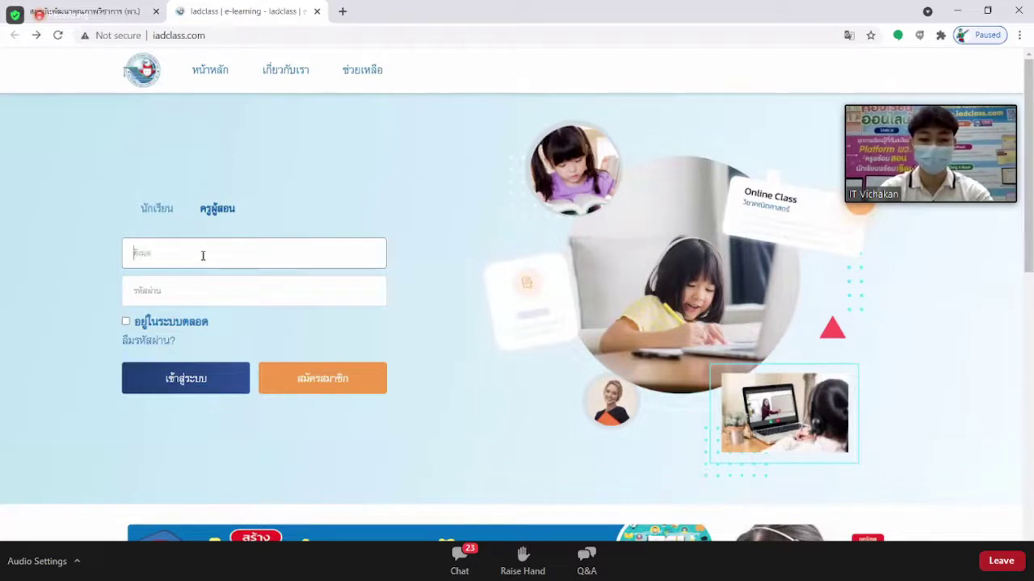
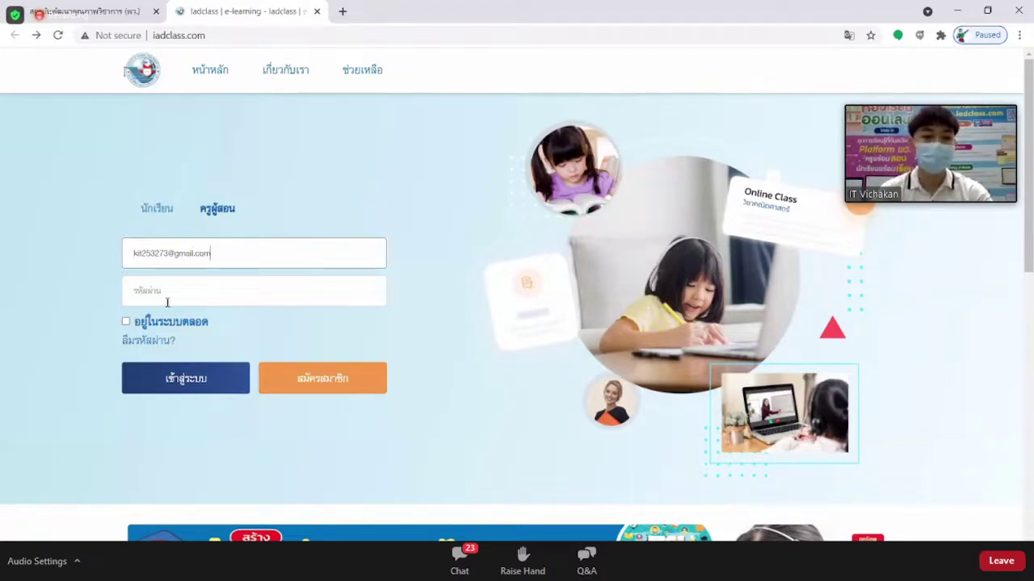
pyautogui.click(167, 302)
pyautogui.write('•••••')
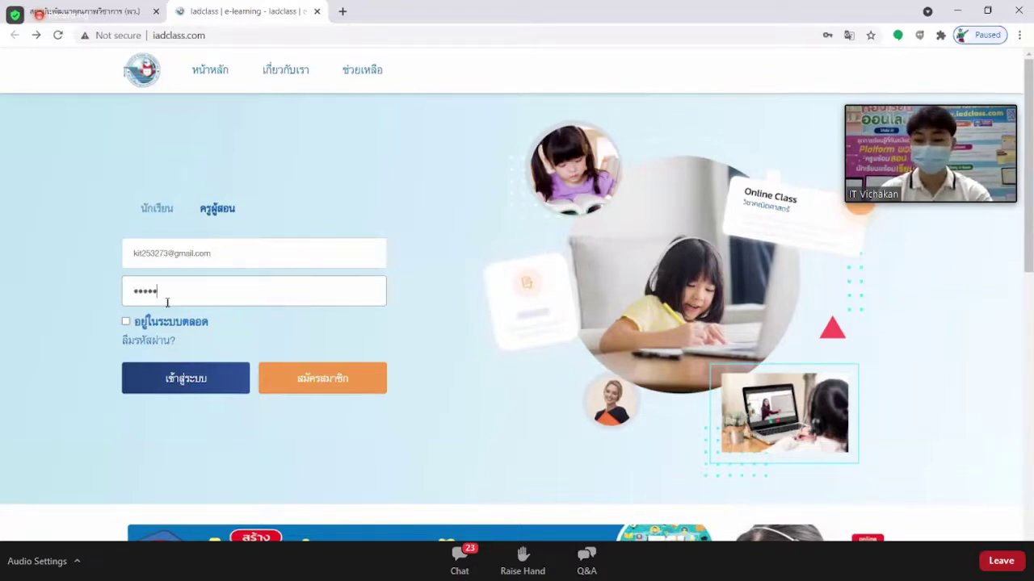
pyautogui.write('•••')
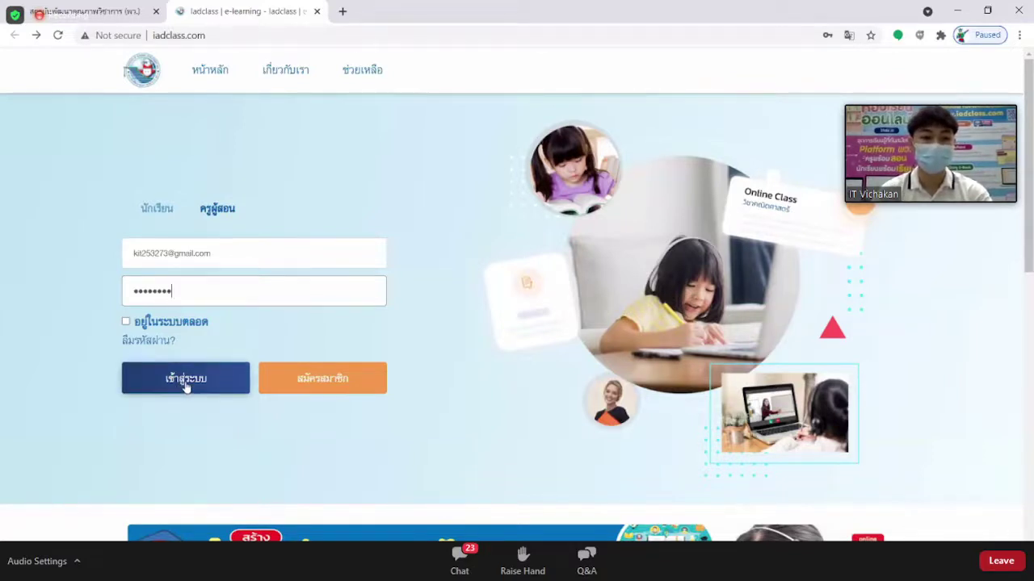
pyautogui.click(186, 386)
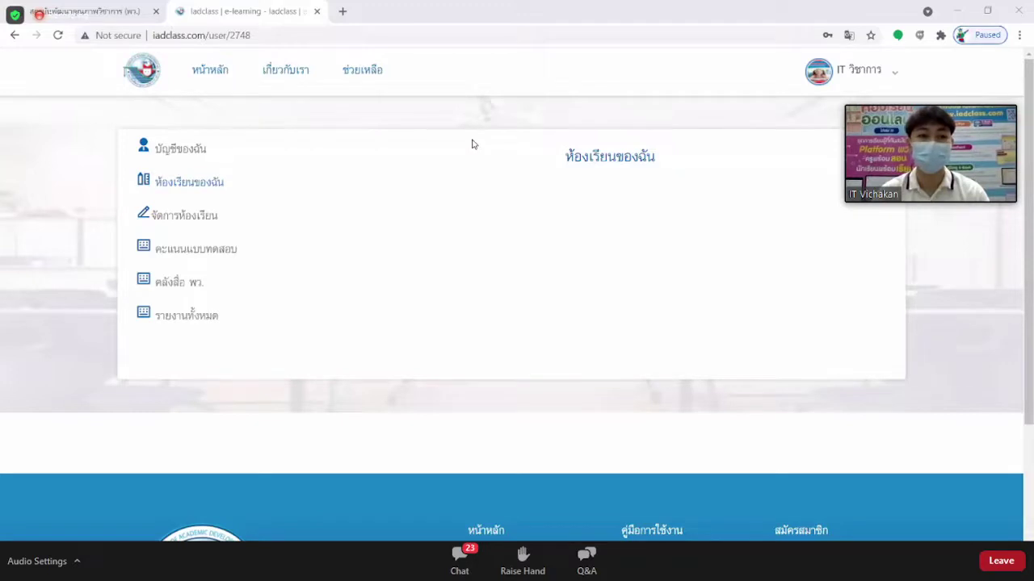
# Go to บัญชีของฉัน and open the file picker for a new profile picture.
pyautogui.click(176, 153)
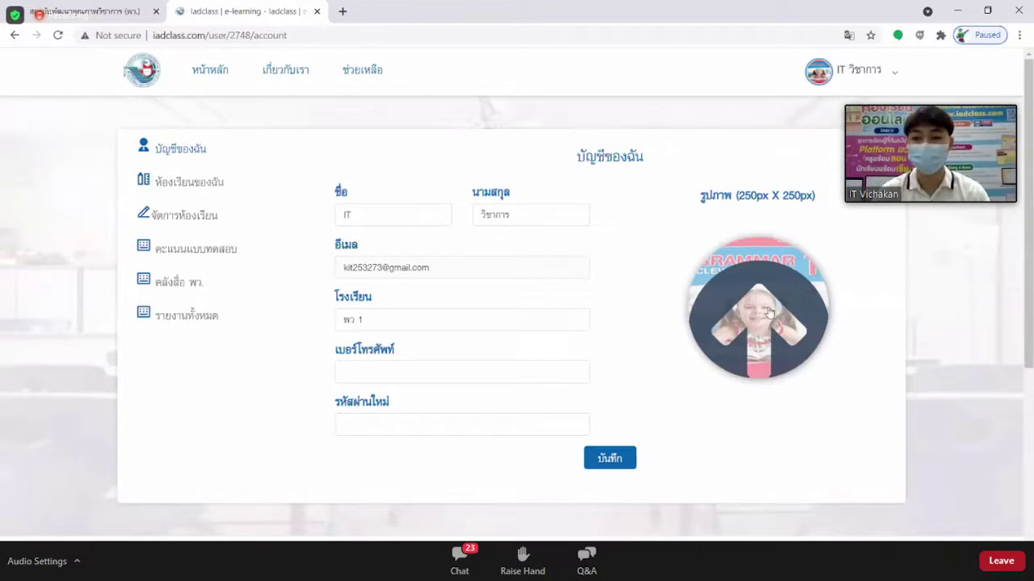
pyautogui.click(756, 298)
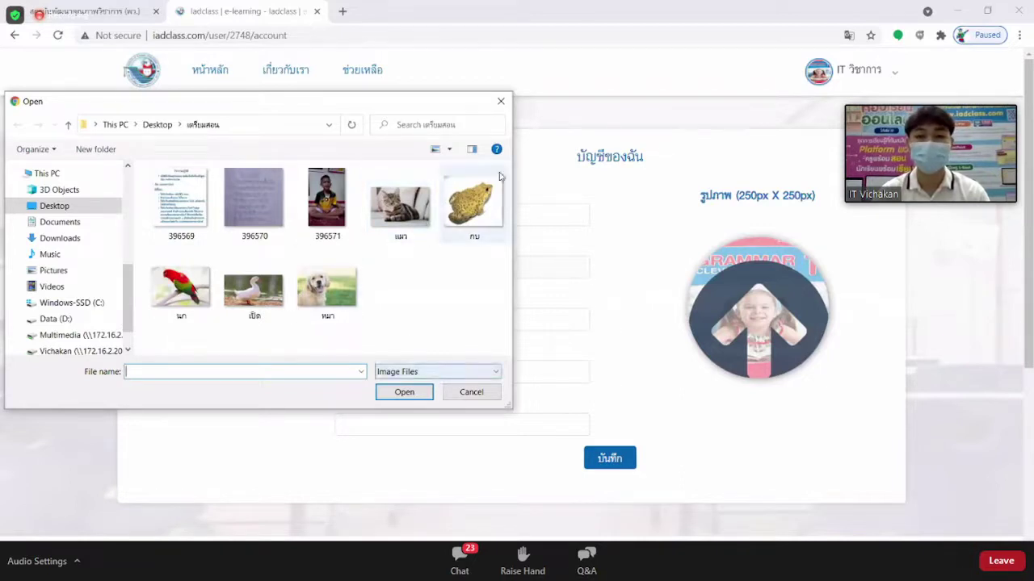
# Close the Open dialog without selecting an image file.
pyautogui.click(500, 103)
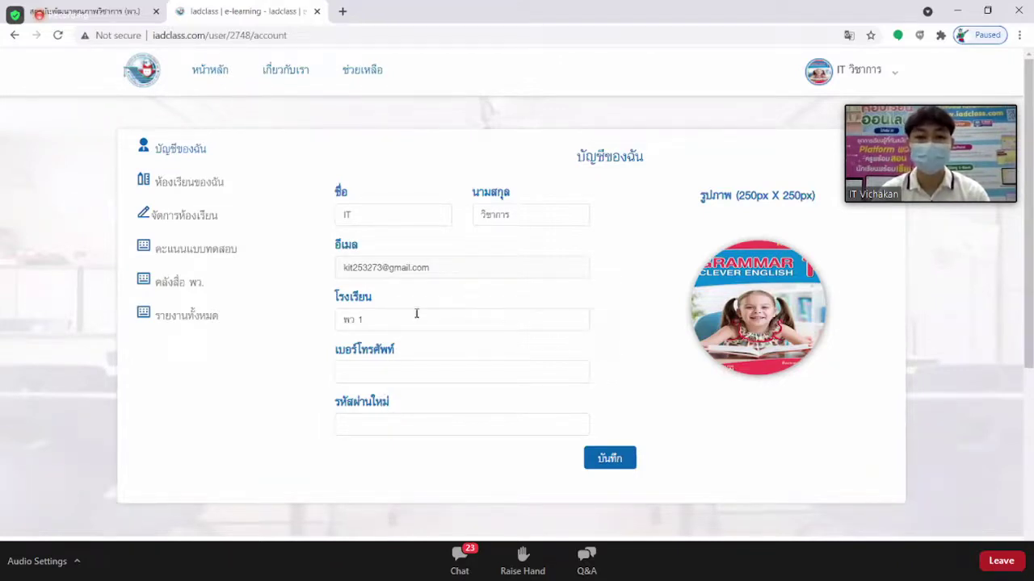
pyautogui.click(432, 268)
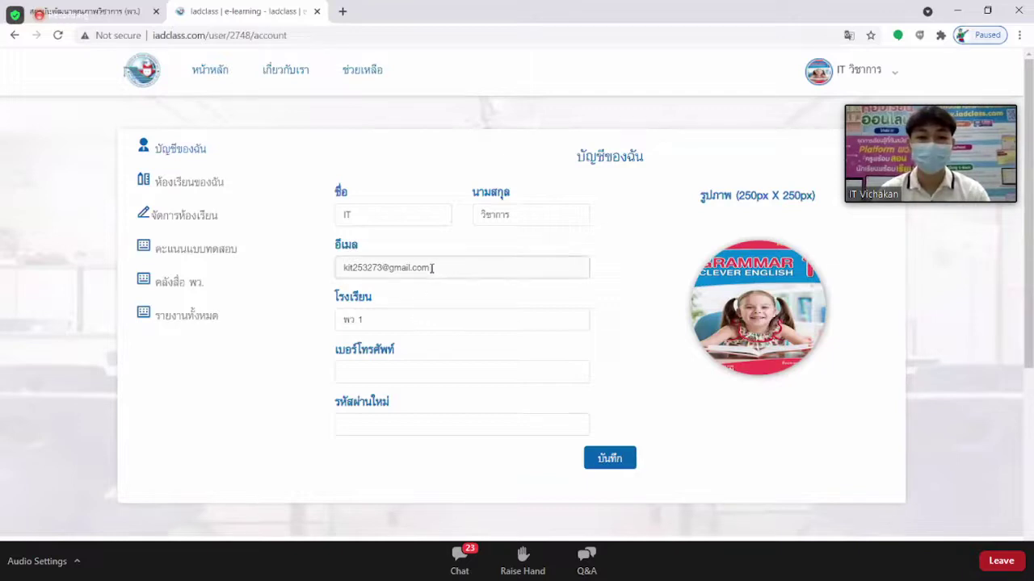
pyautogui.moveTo(432, 268); pyautogui.dragTo(341, 267)
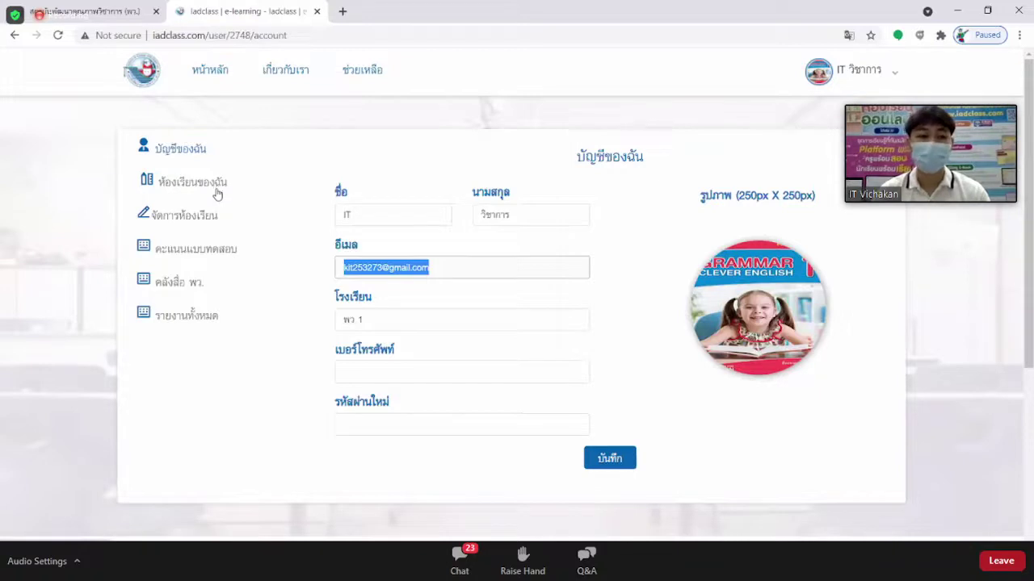
# Open and reload the คลังสื่อ พว. library, then filter to the science and technology subject group.
pyautogui.click(189, 287)
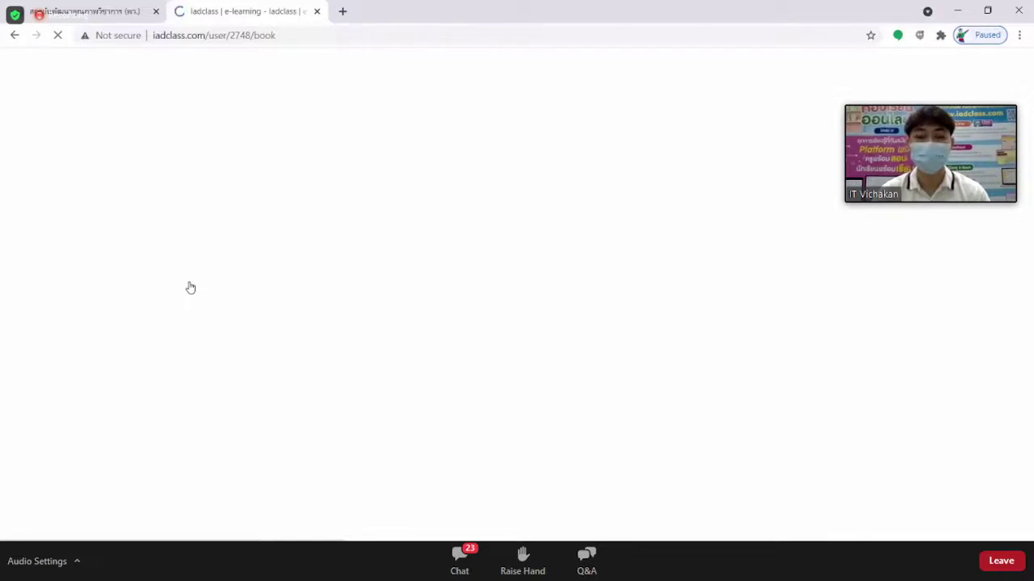
pyautogui.click(317, 37)
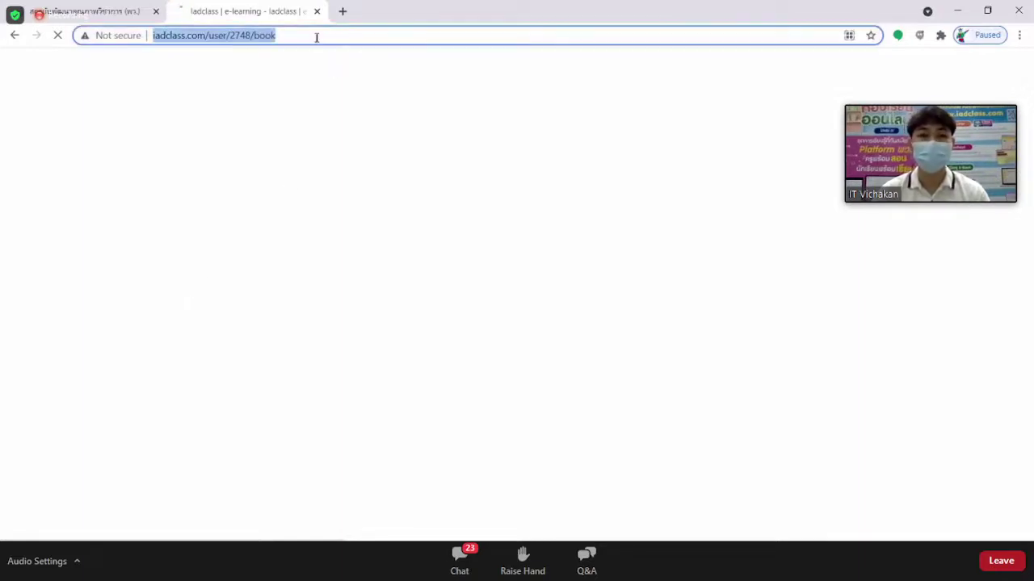
pyautogui.press('Return')
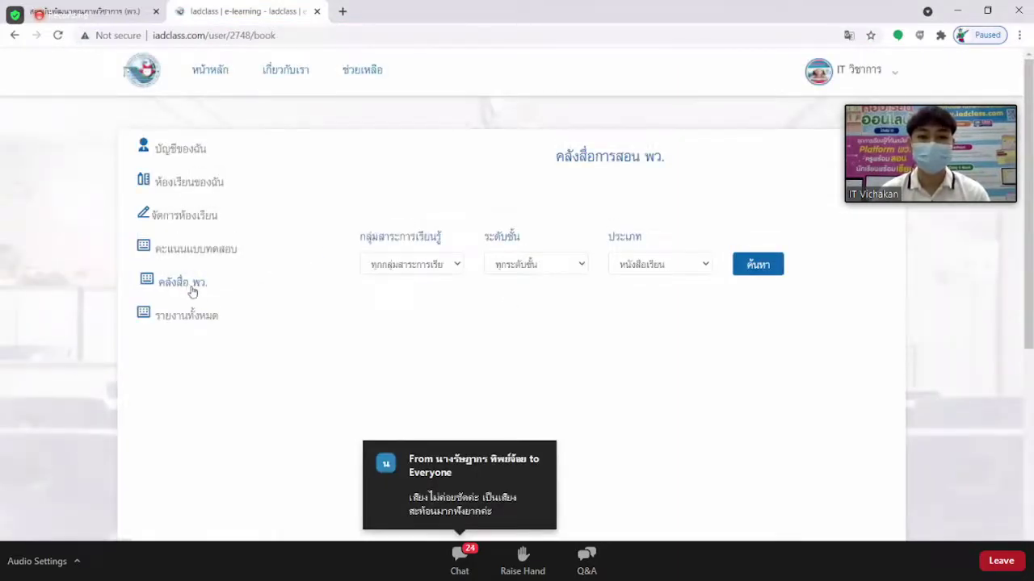
pyautogui.click(431, 269)
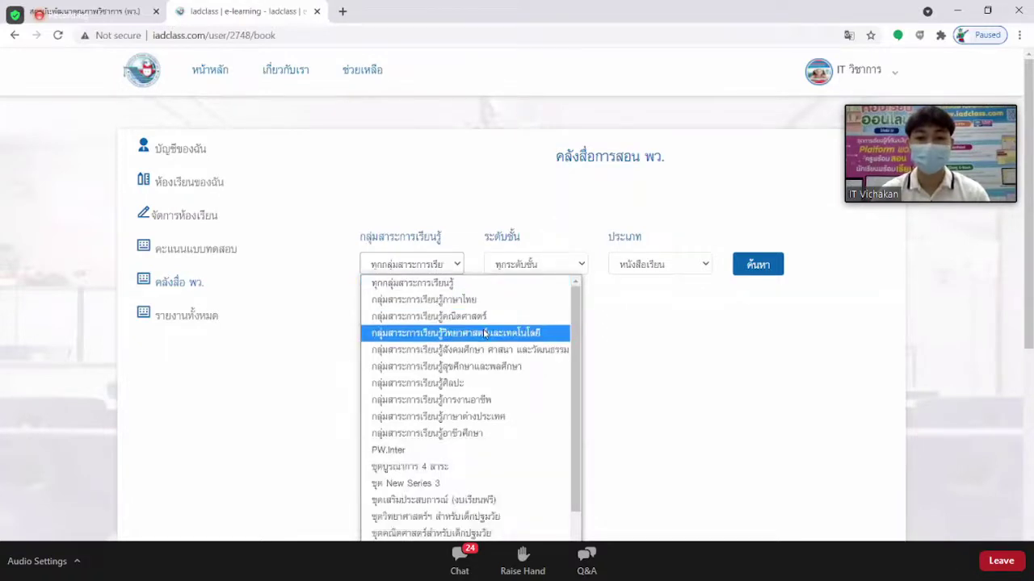
pyautogui.click(485, 332)
# Set the grade level filter to ประถมศึกษา ปีที่ 2.
pyautogui.click(519, 267)
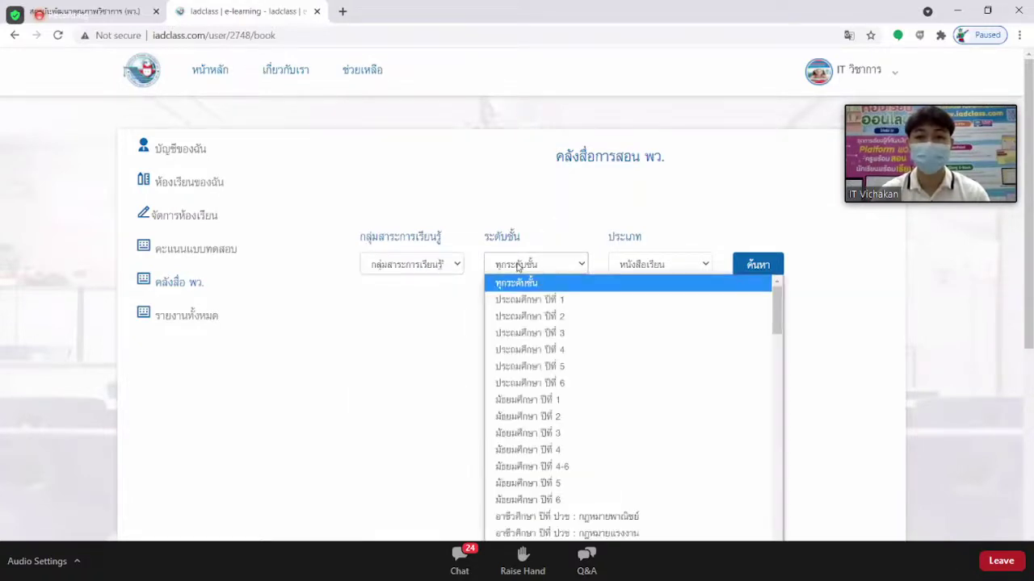
pyautogui.scroll(-3, 619, 326)
pyautogui.scroll(3, 619, 326)
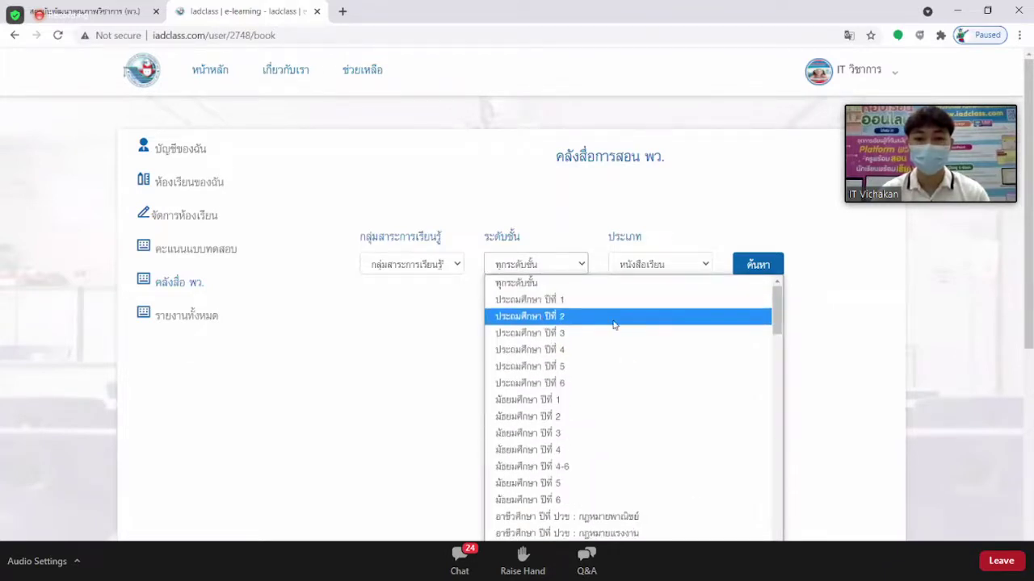
pyautogui.scroll(-3, 622, 351)
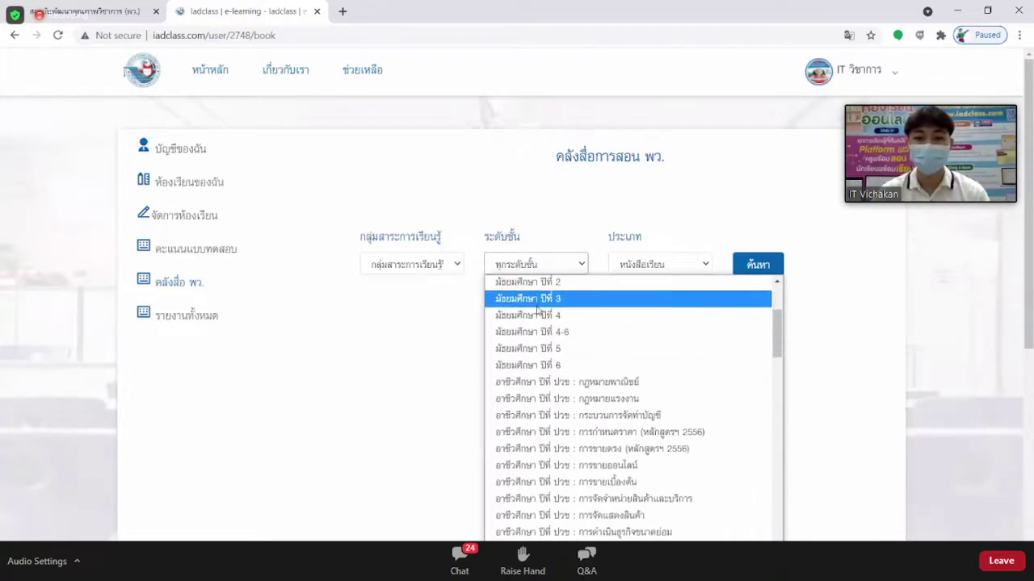
pyautogui.scroll(3, 537, 311)
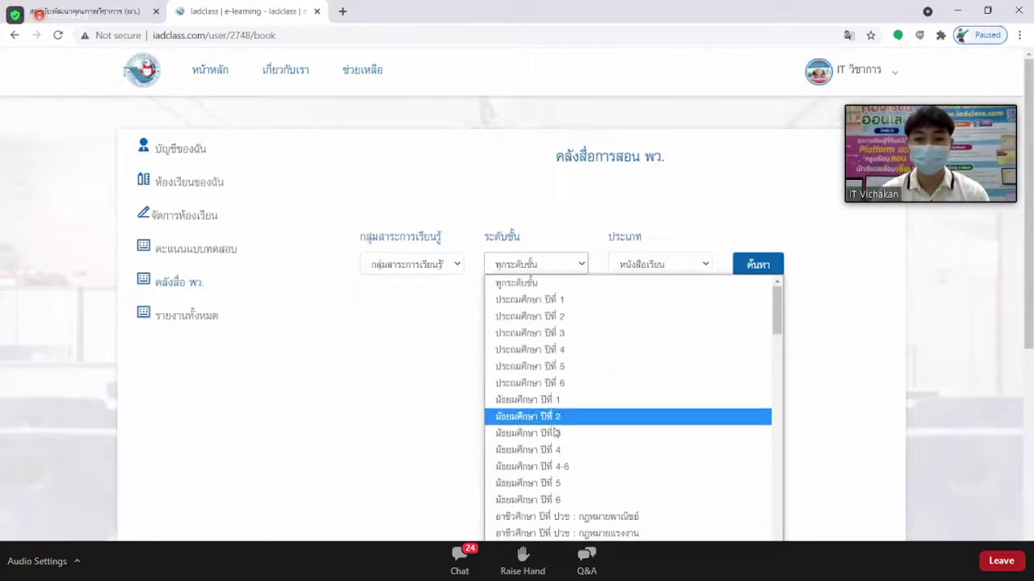
pyautogui.scroll(-3, 557, 428)
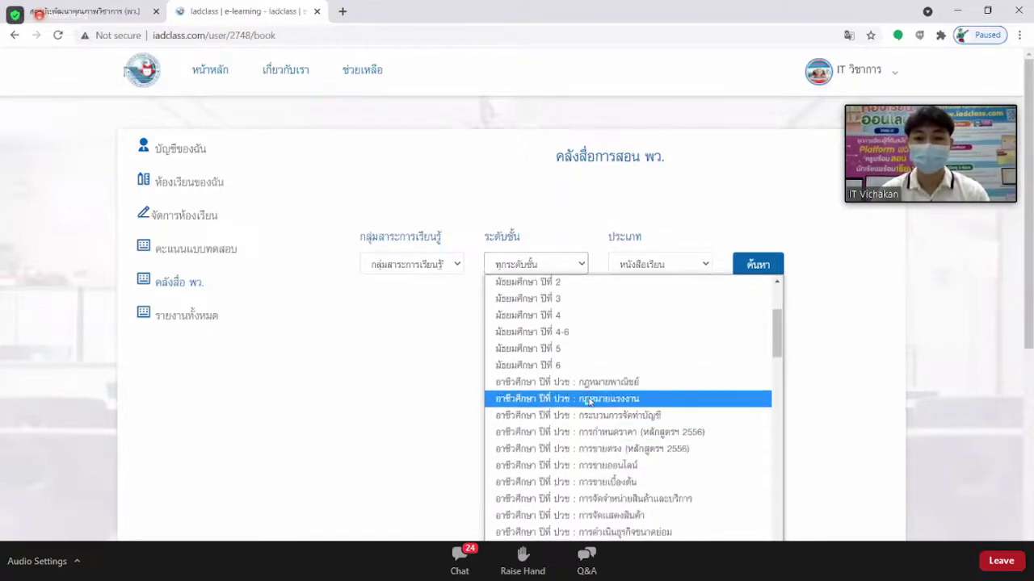
pyautogui.scroll(-10, 590, 396)
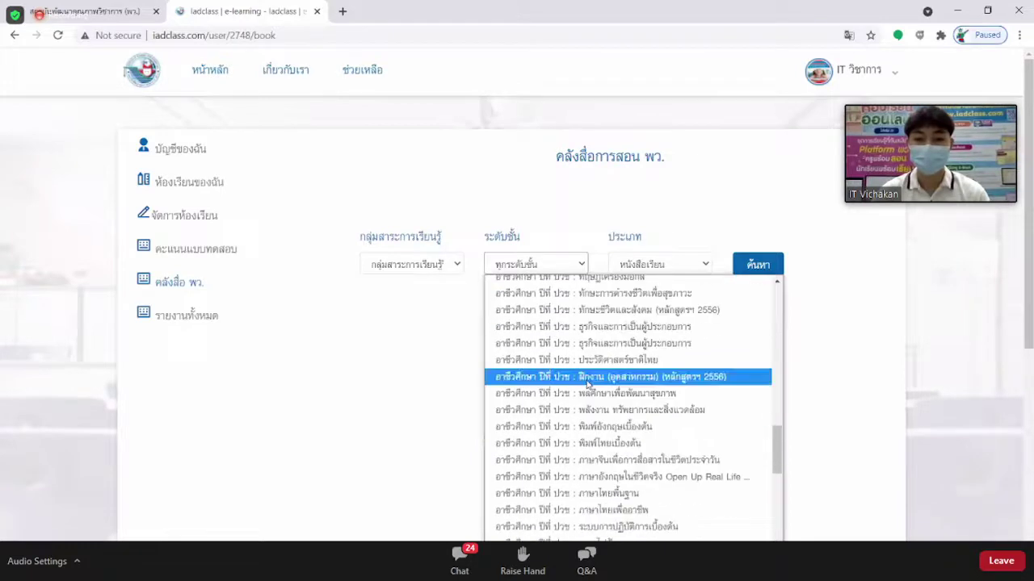
pyautogui.scroll(-5, 587, 385)
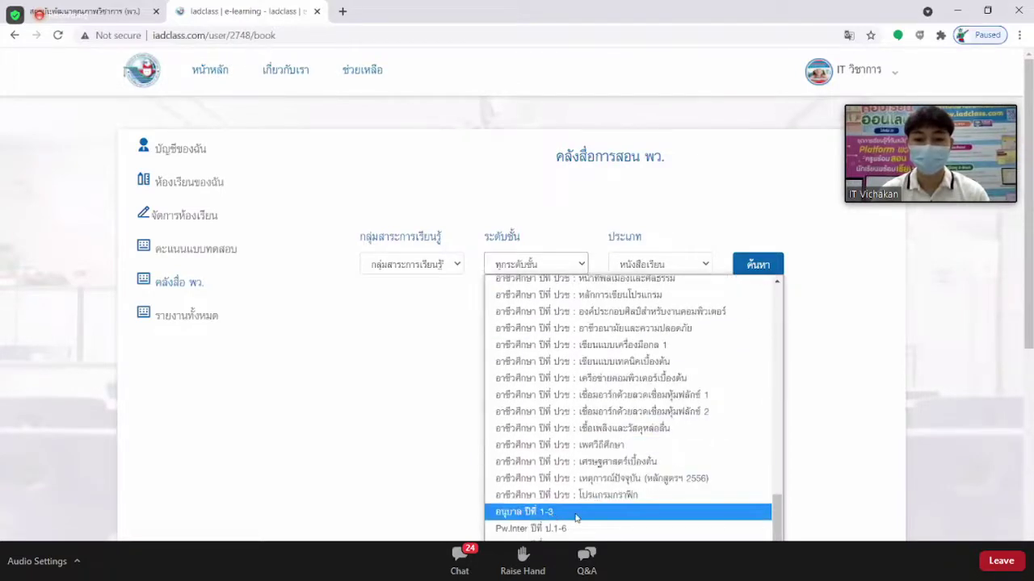
pyautogui.scroll(15, 580, 436)
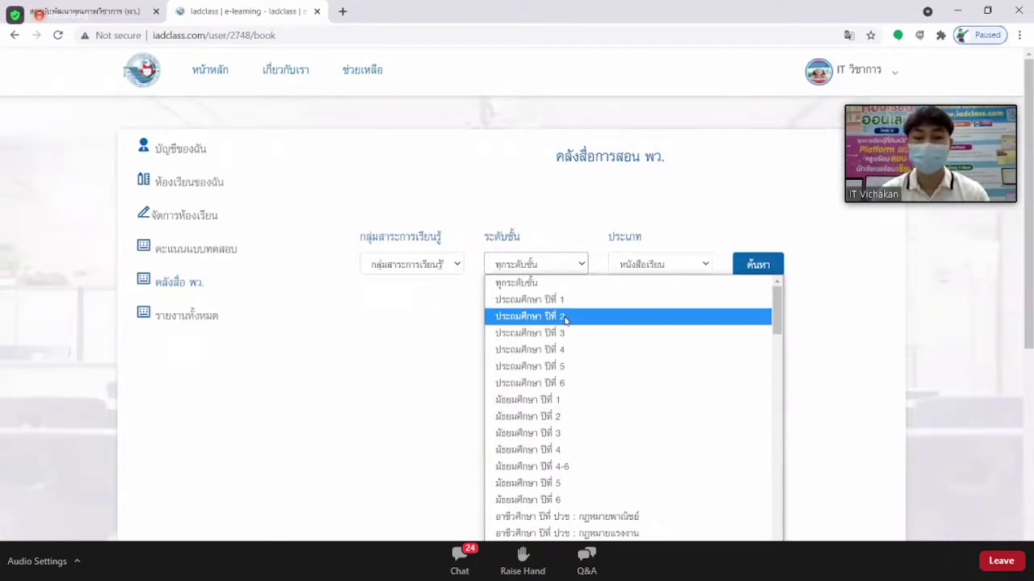
pyautogui.click(565, 318)
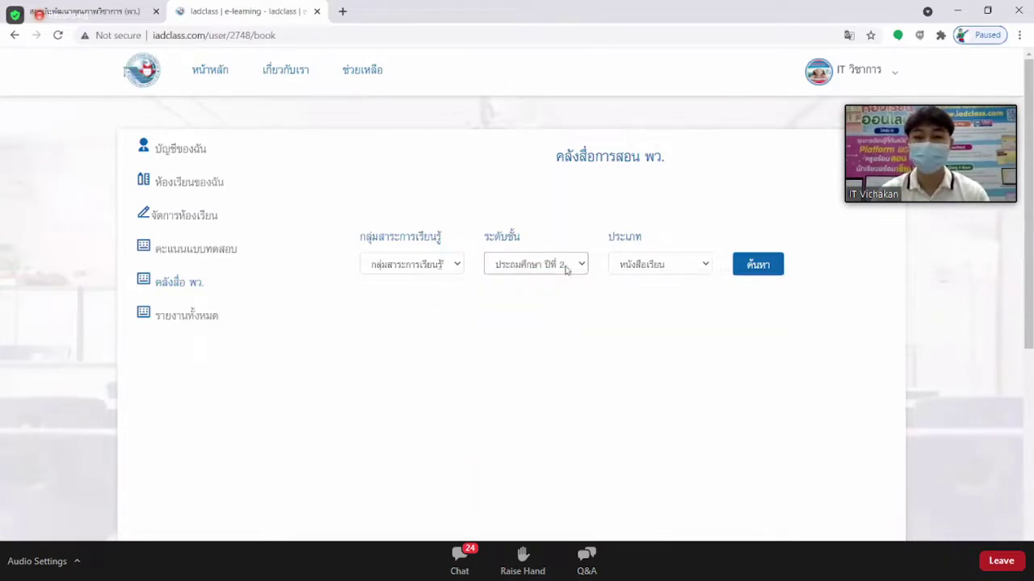
pyautogui.click(678, 264)
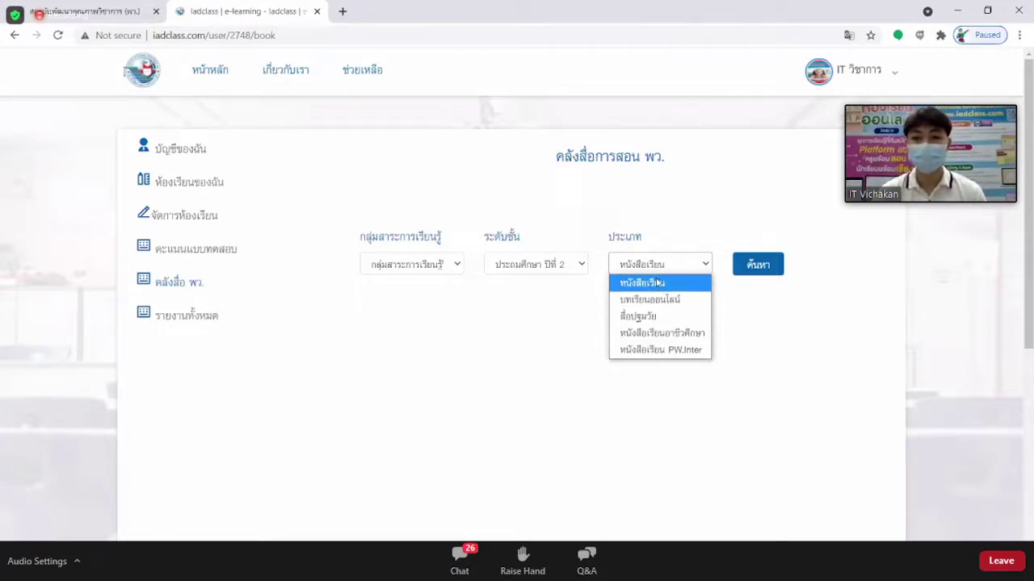
# Keep the media type as หนังสือเรียน, search, and browse the Primary 2 results.
pyautogui.click(661, 285)
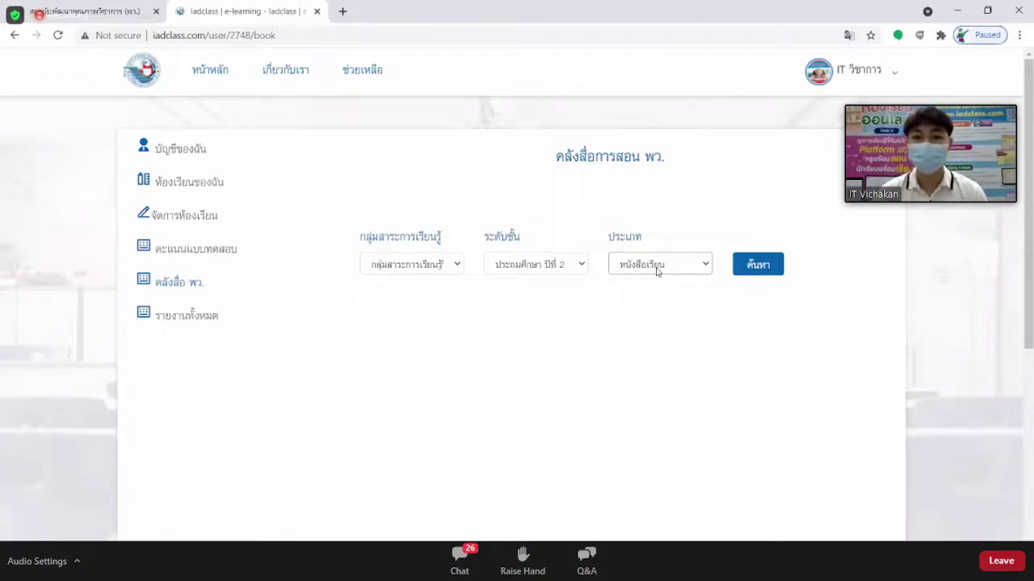
pyautogui.click(770, 272)
pyautogui.scroll(-2, 770, 271)
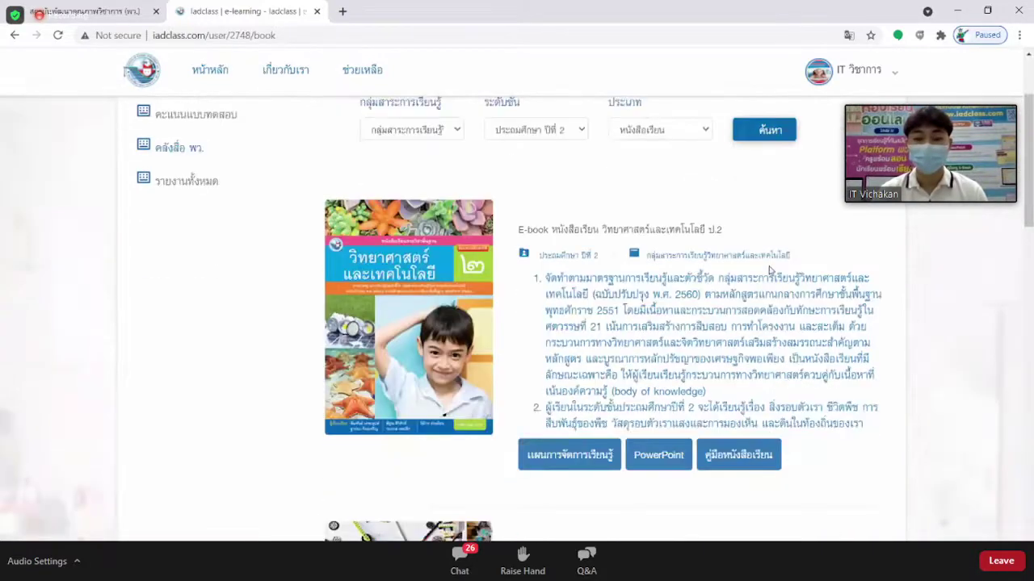
pyautogui.scroll(-1, 755, 268)
pyautogui.scroll(1, 751, 267)
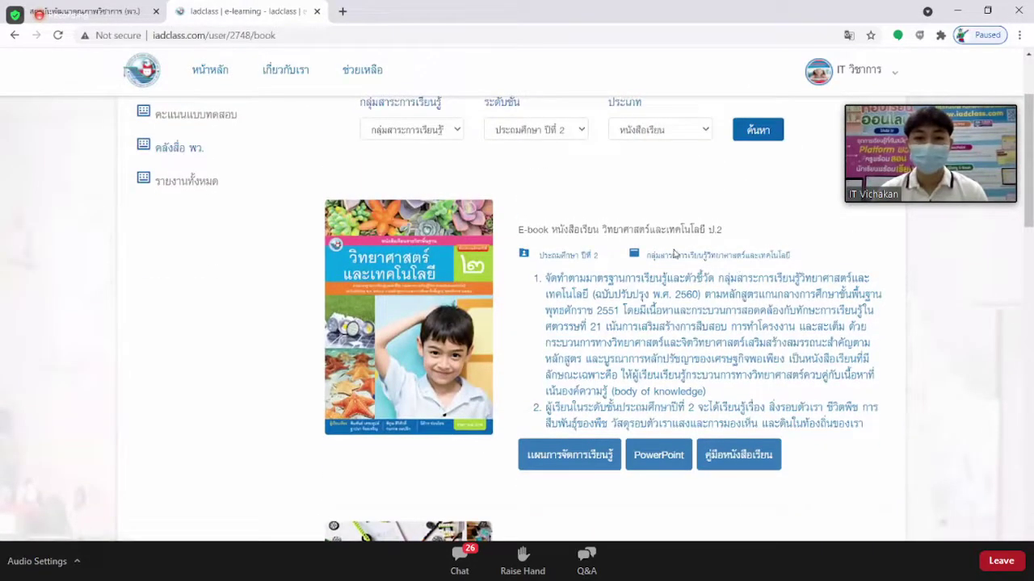
pyautogui.scroll(-2, 453, 255)
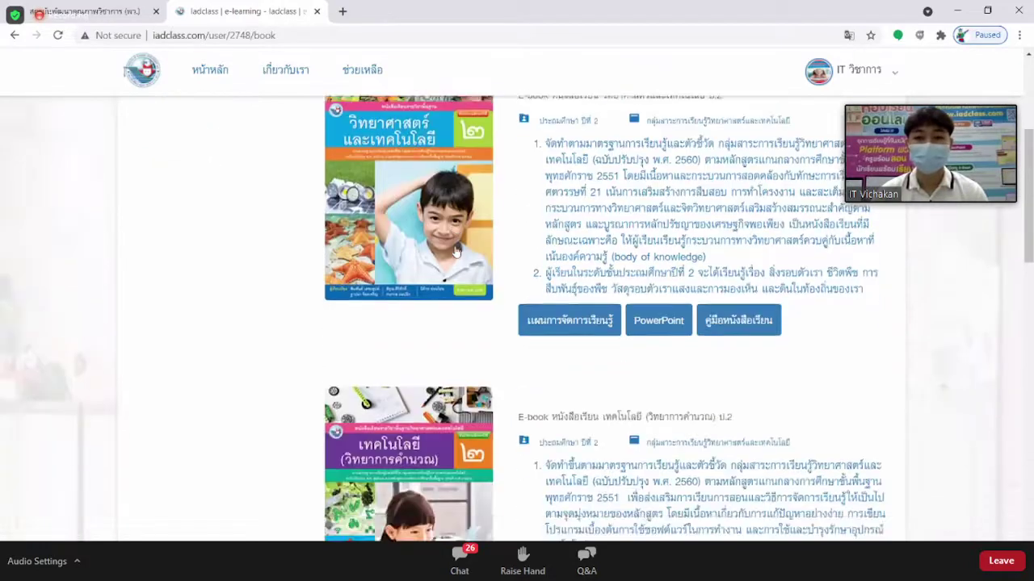
pyautogui.scroll(1, 514, 174)
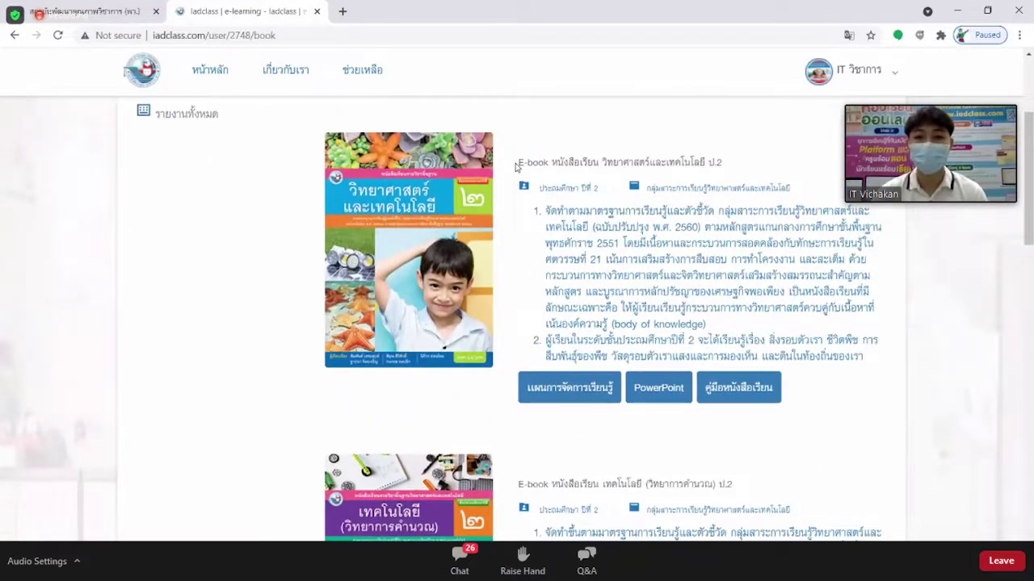
# Highlight E-book and the วิทยาศาสตร์และเทคโนโลยี ป.2 textbook title in the results.
pyautogui.moveTo(515, 167); pyautogui.dragTo(558, 175)
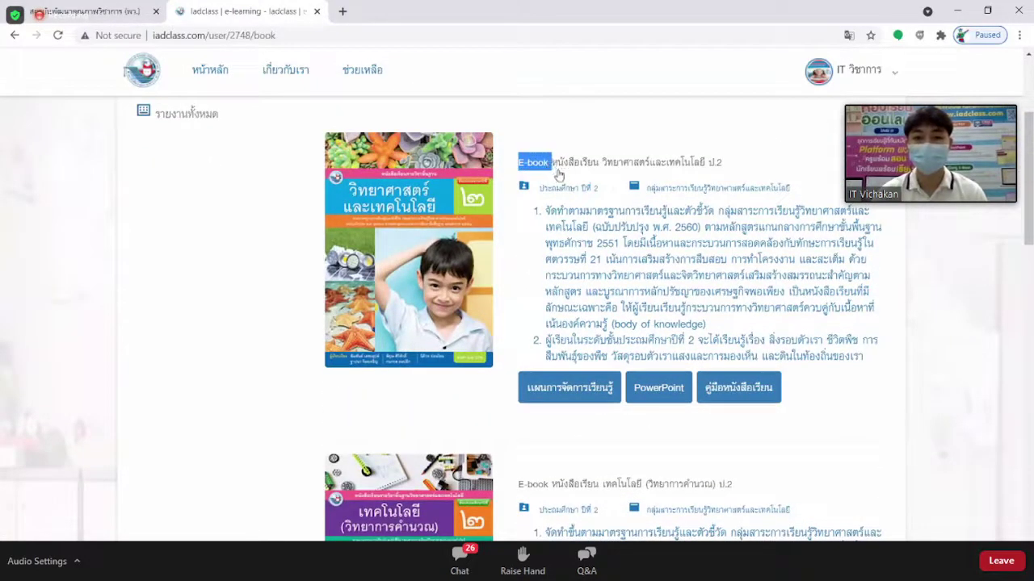
pyautogui.scroll(-8, 557, 176)
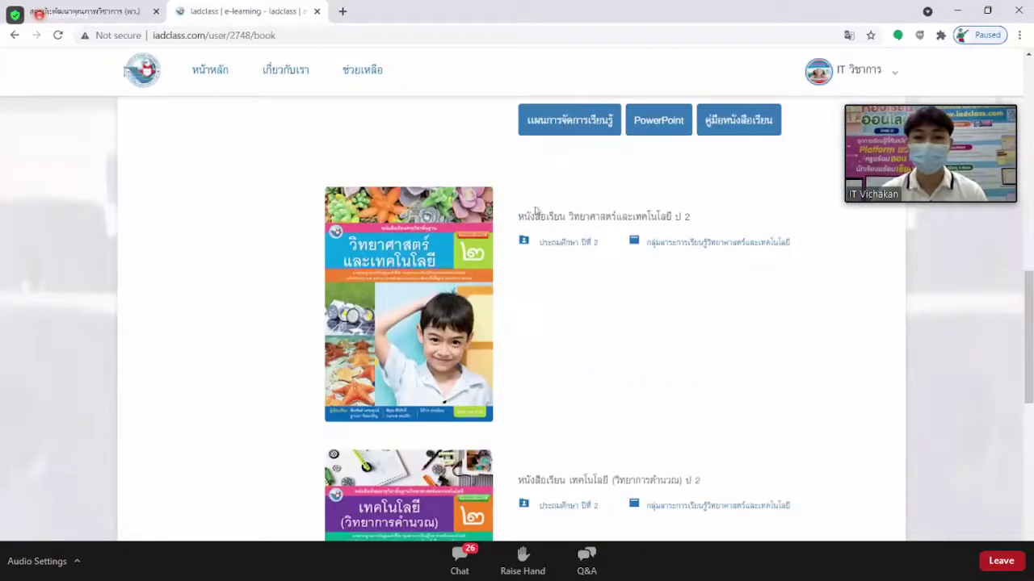
pyautogui.moveTo(519, 222); pyautogui.dragTo(702, 221)
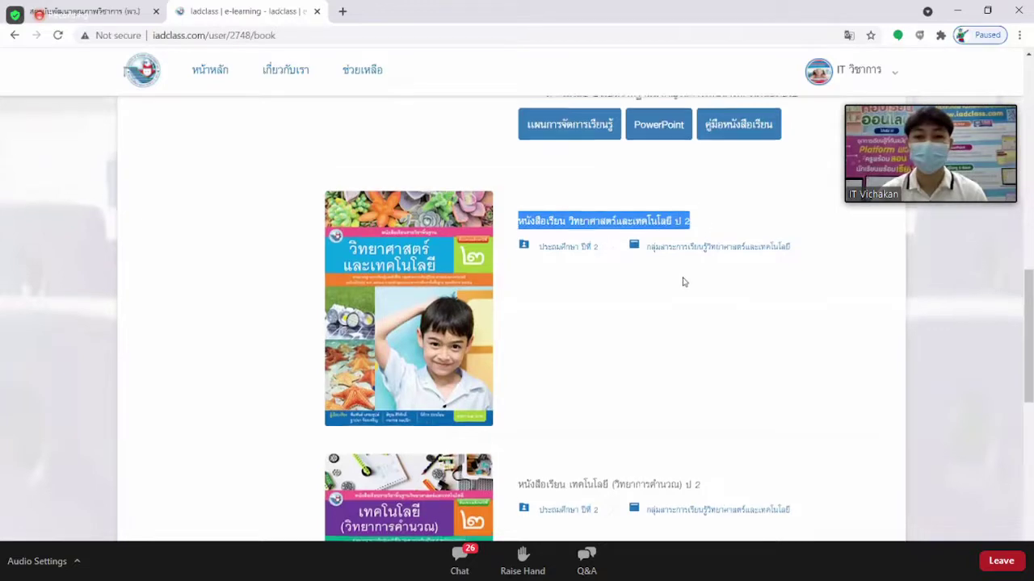
pyautogui.scroll(12, 683, 279)
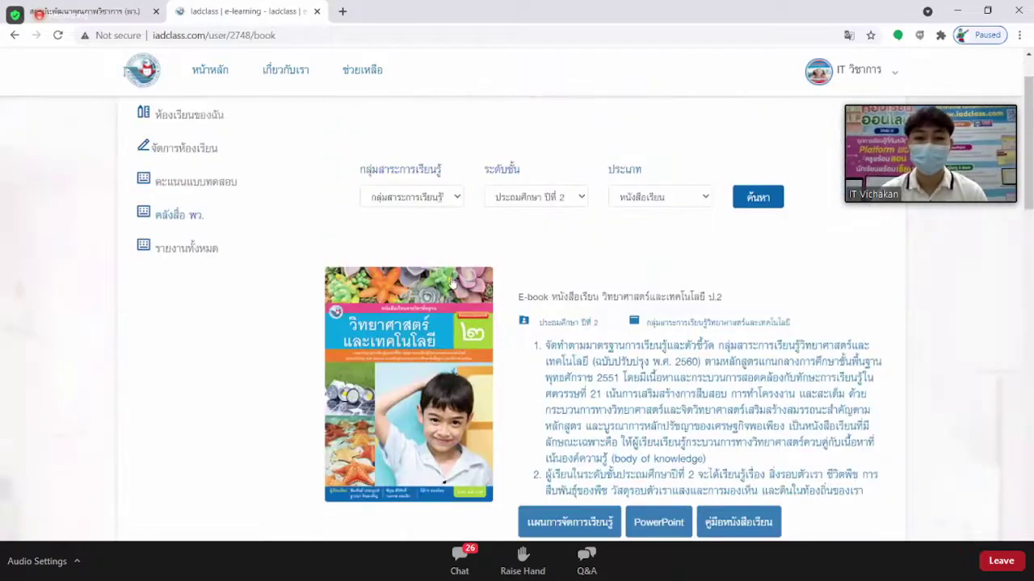
pyautogui.scroll(-1, 453, 283)
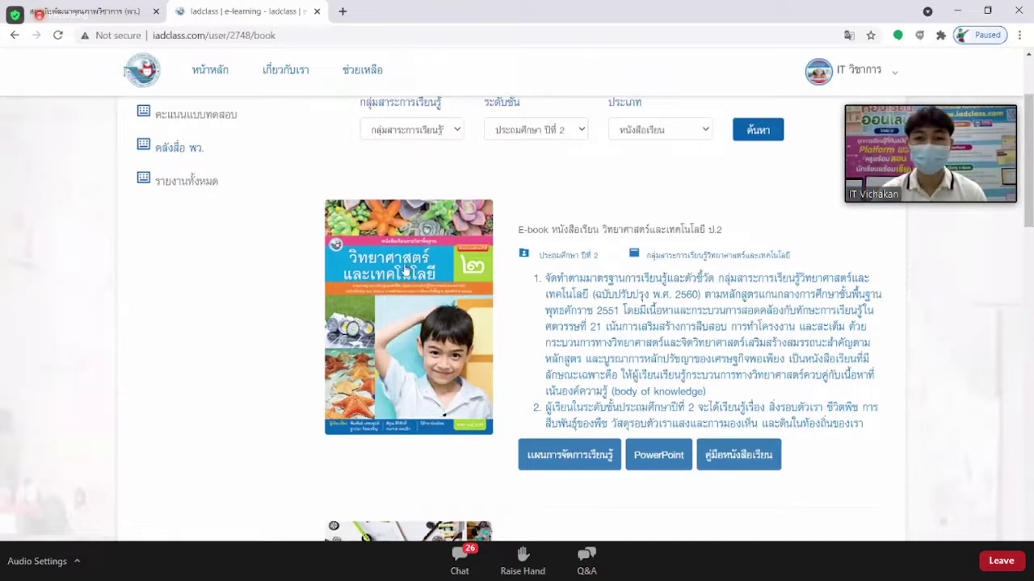
# Open the Grade 2 science e-book, flip forward to pages 12-13 of 132, then close it.
pyautogui.click(405, 272)
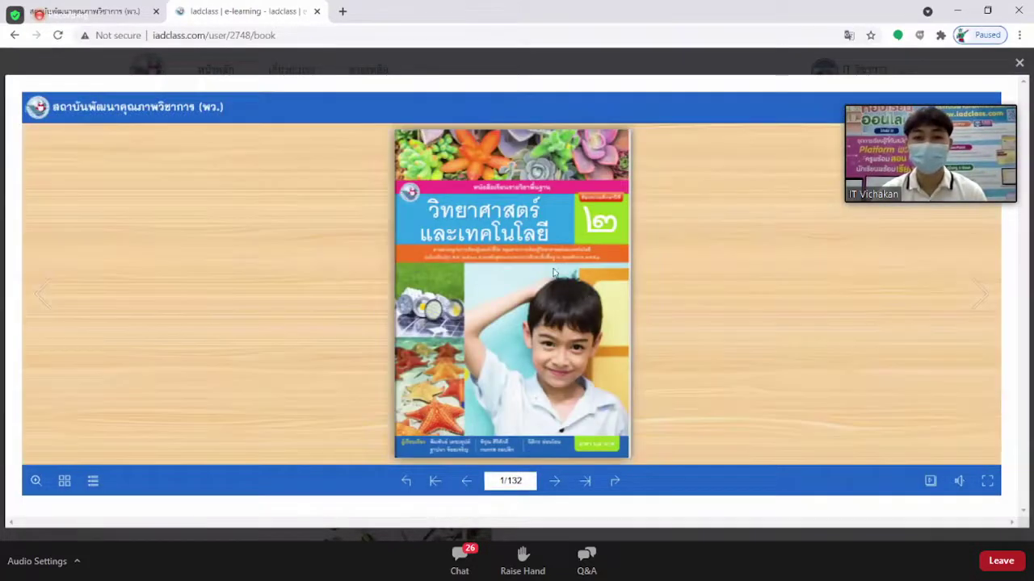
pyautogui.click(301, 251)
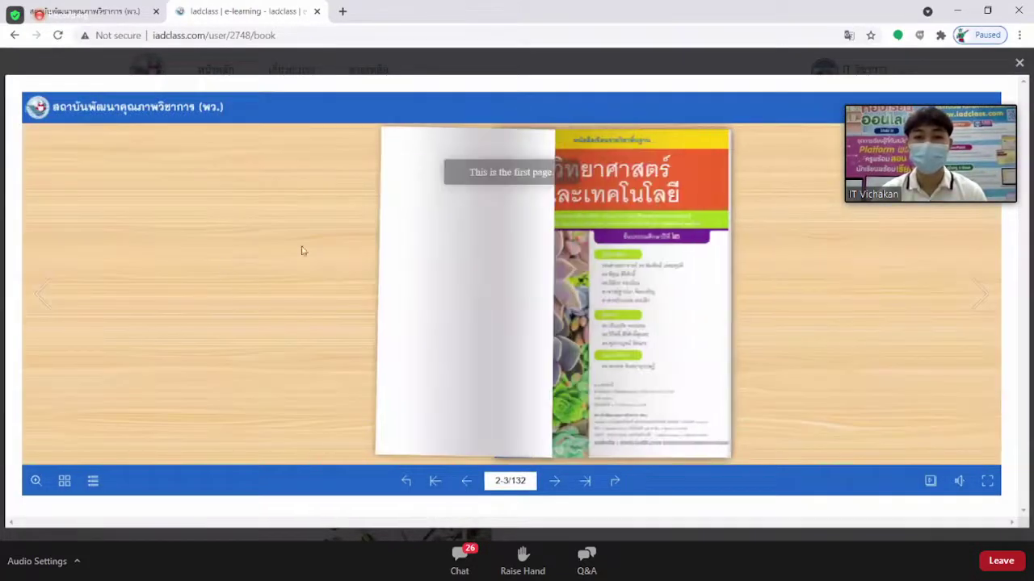
pyautogui.click(676, 234)
pyautogui.click(686, 231)
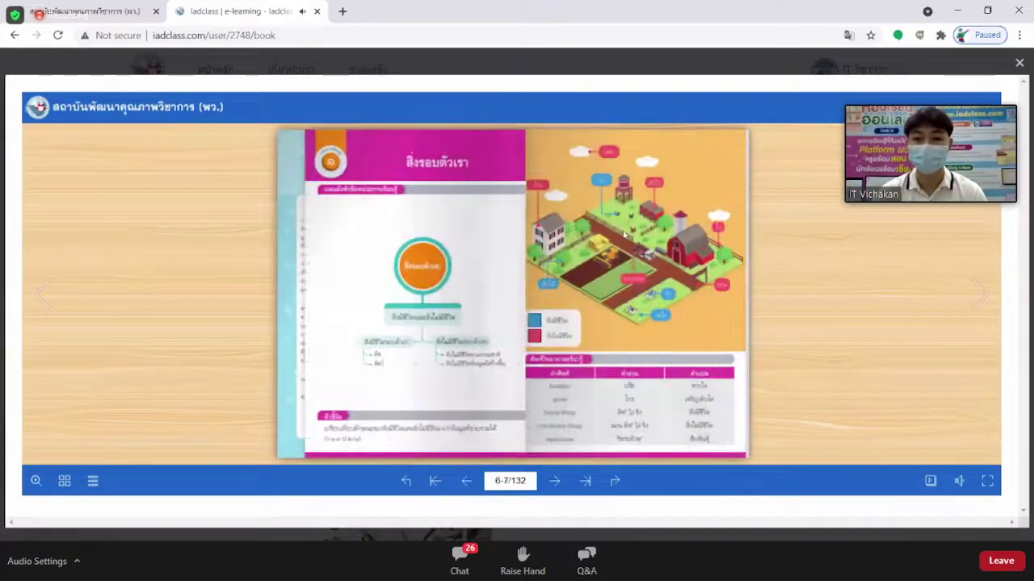
pyautogui.click(646, 233)
pyautogui.click(691, 232)
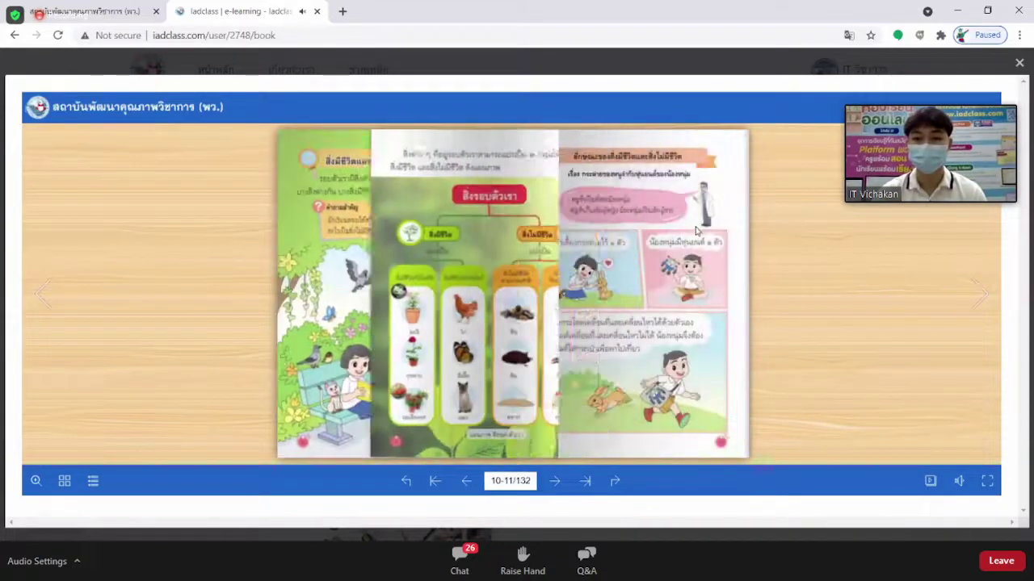
pyautogui.click(696, 231)
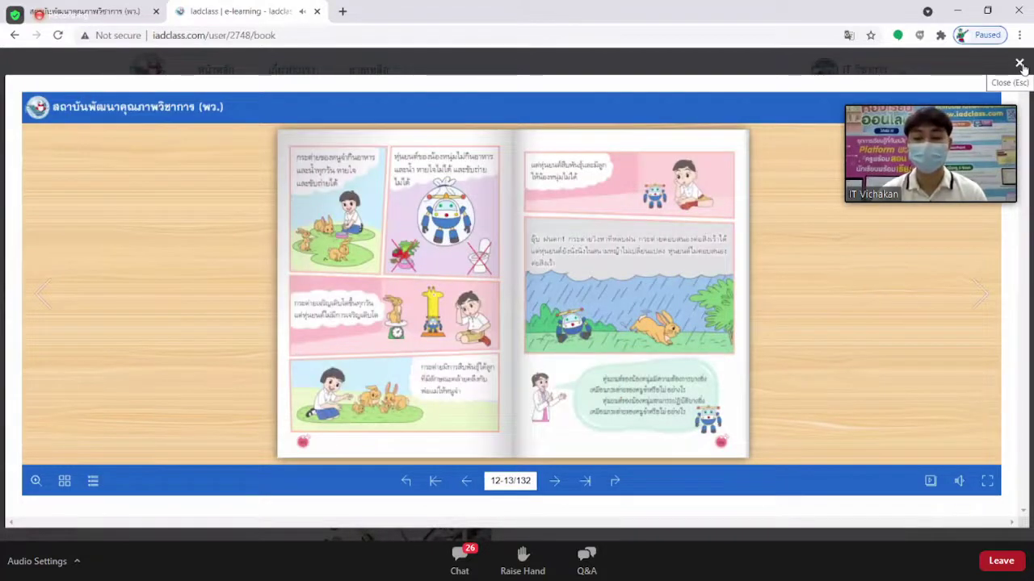
pyautogui.click(1019, 64)
# Download the science e-book's แผนการจัดการเรียนรู้ lesson plan as Science Plan 2.zip.
pyautogui.scroll(-1, 581, 252)
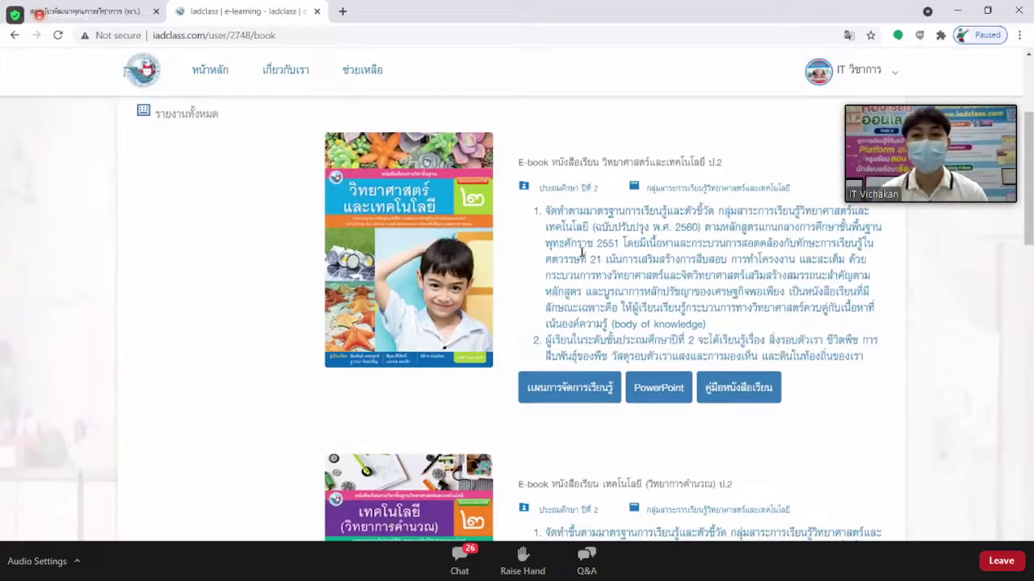
pyautogui.scroll(2, 607, 263)
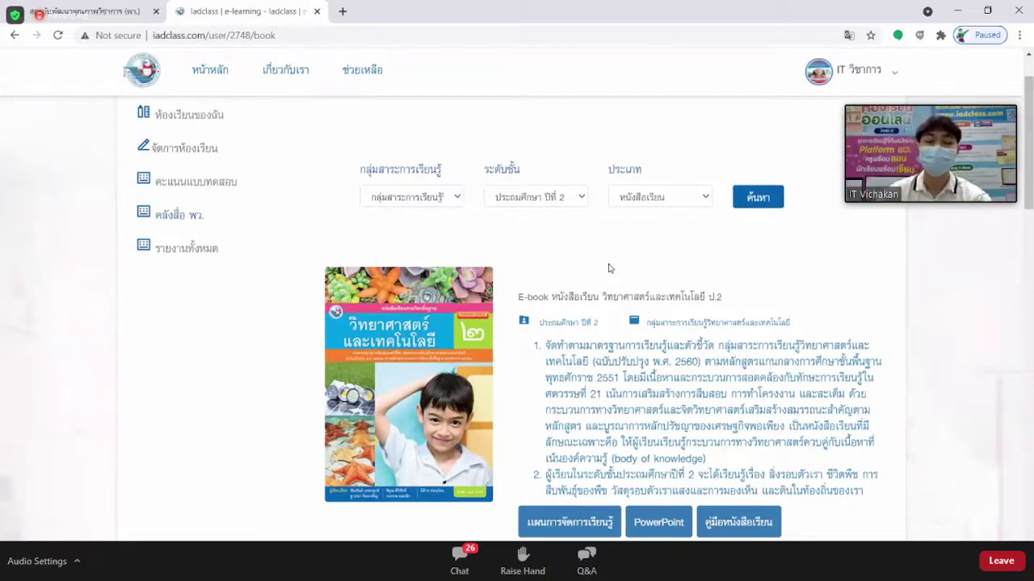
pyautogui.scroll(-2, 609, 268)
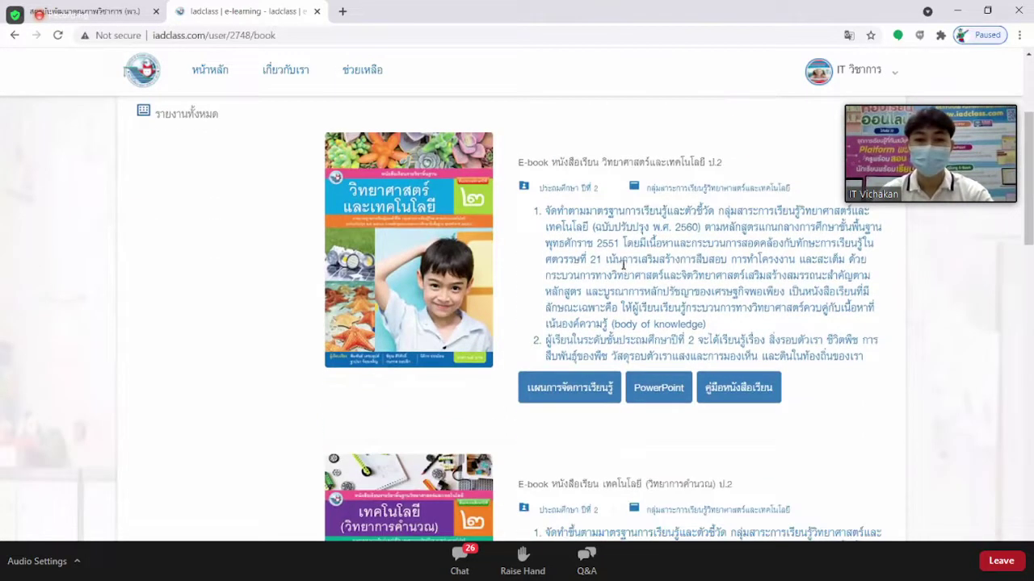
pyautogui.scroll(-1, 630, 268)
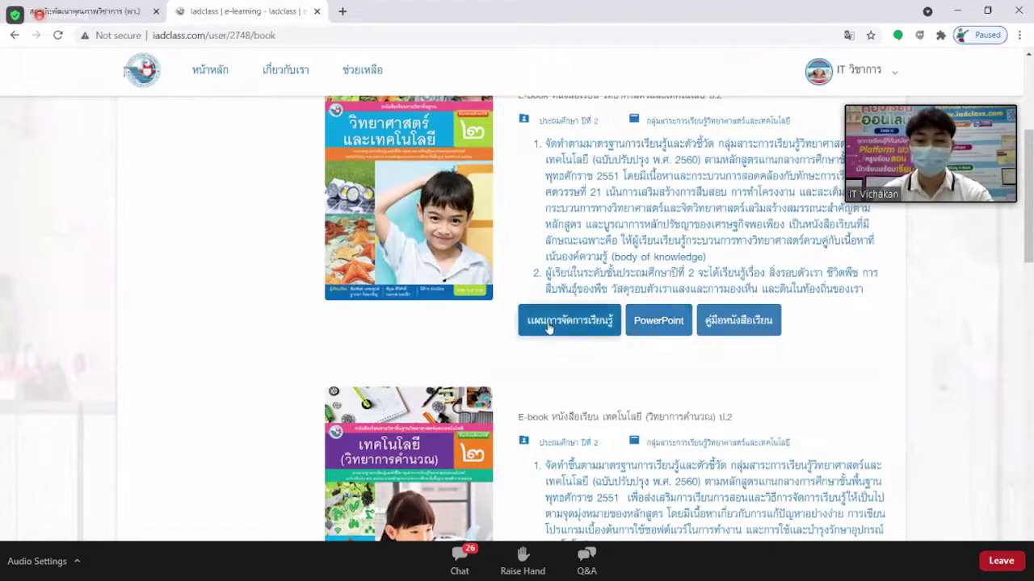
pyautogui.click(569, 324)
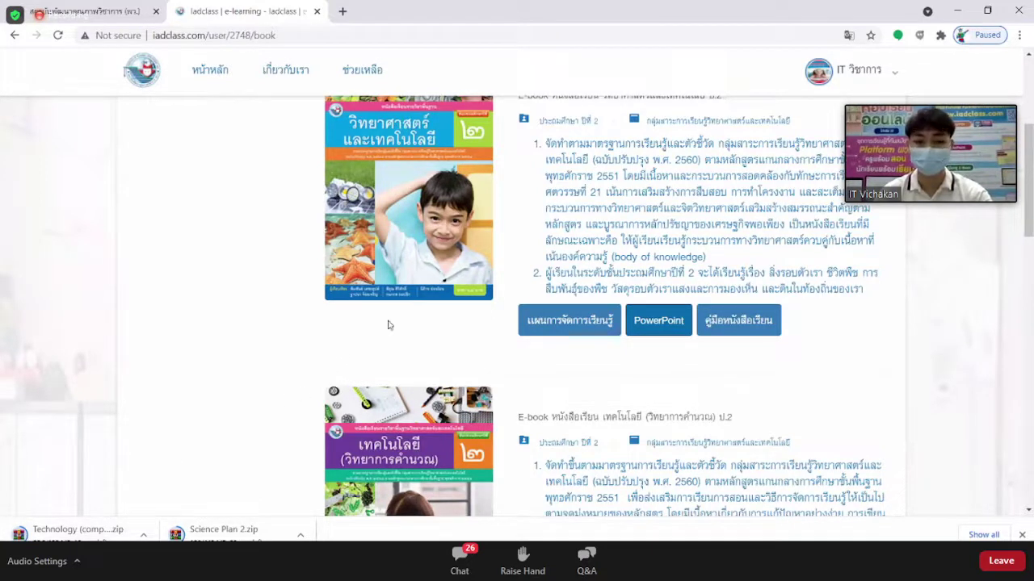
pyautogui.scroll(1, 565, 239)
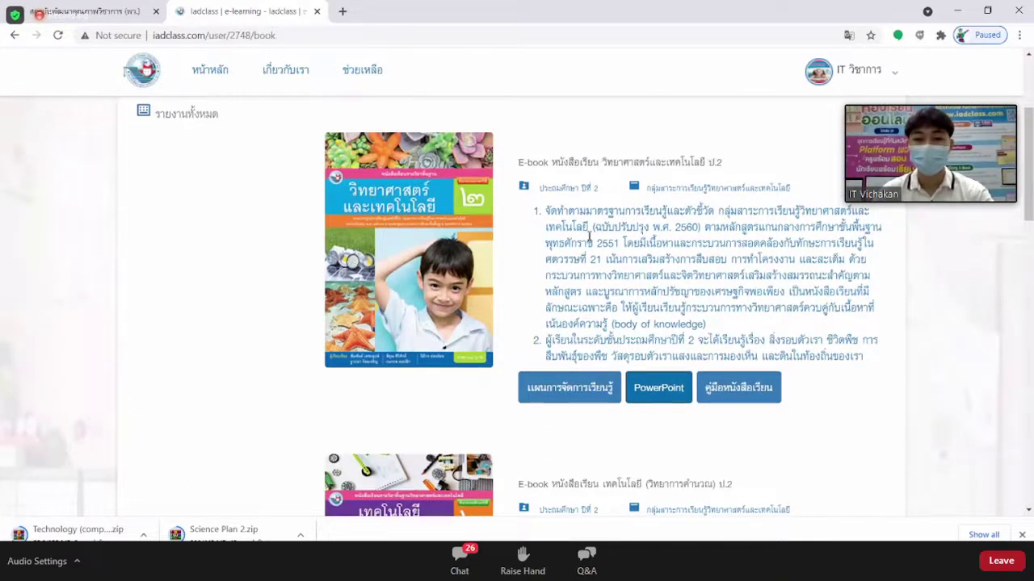
pyautogui.scroll(-1, 761, 260)
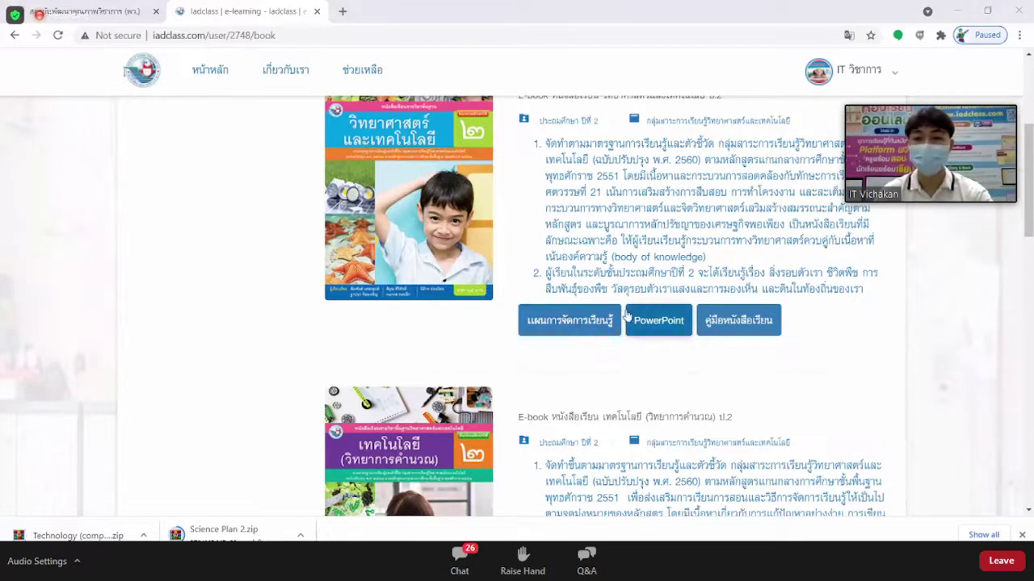
pyautogui.click(745, 326)
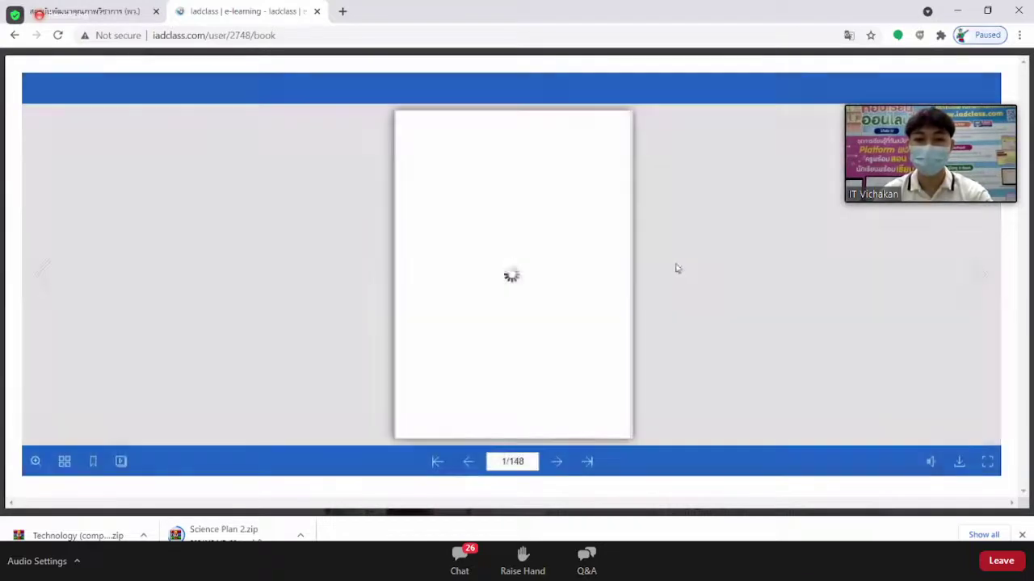
pyautogui.click(629, 258)
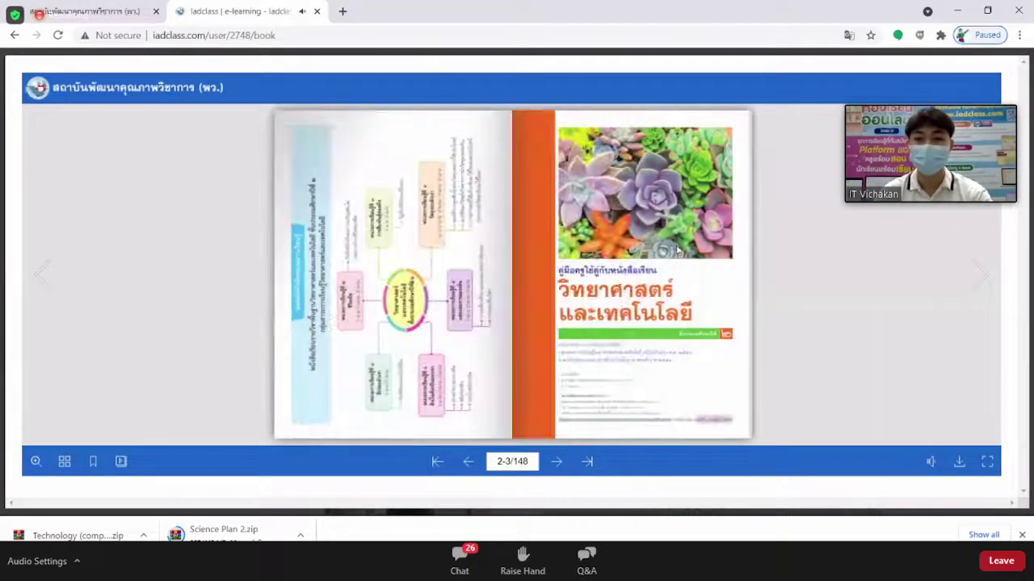
pyautogui.click(678, 253)
pyautogui.click(678, 253)
pyautogui.click(678, 253)
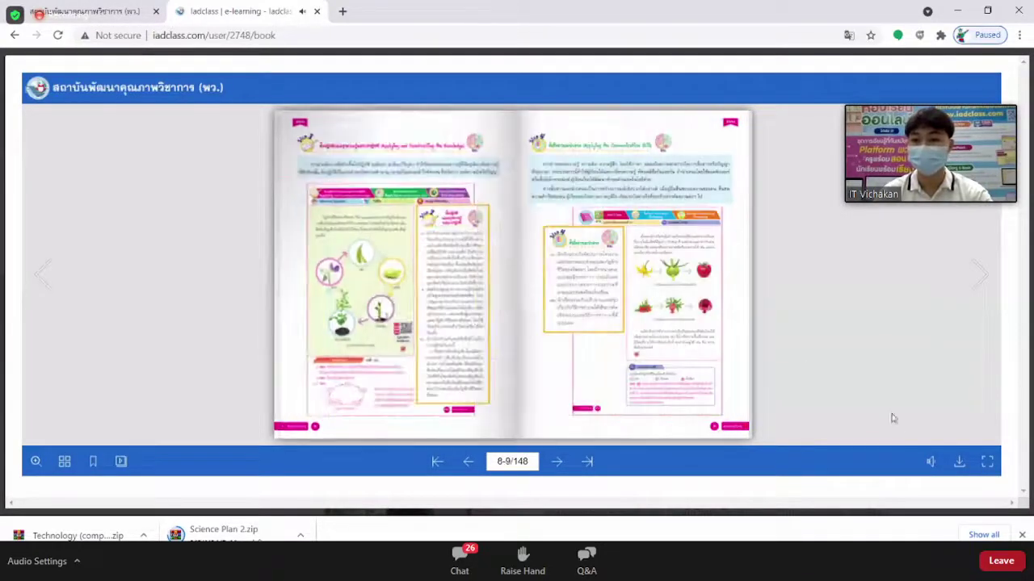
pyautogui.scroll(1, 893, 417)
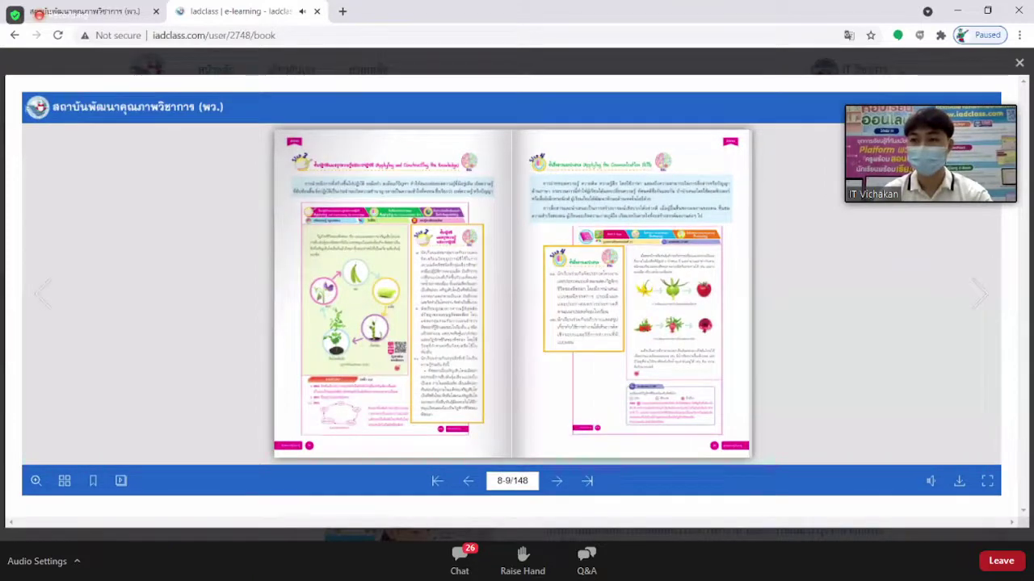
pyautogui.click(1020, 65)
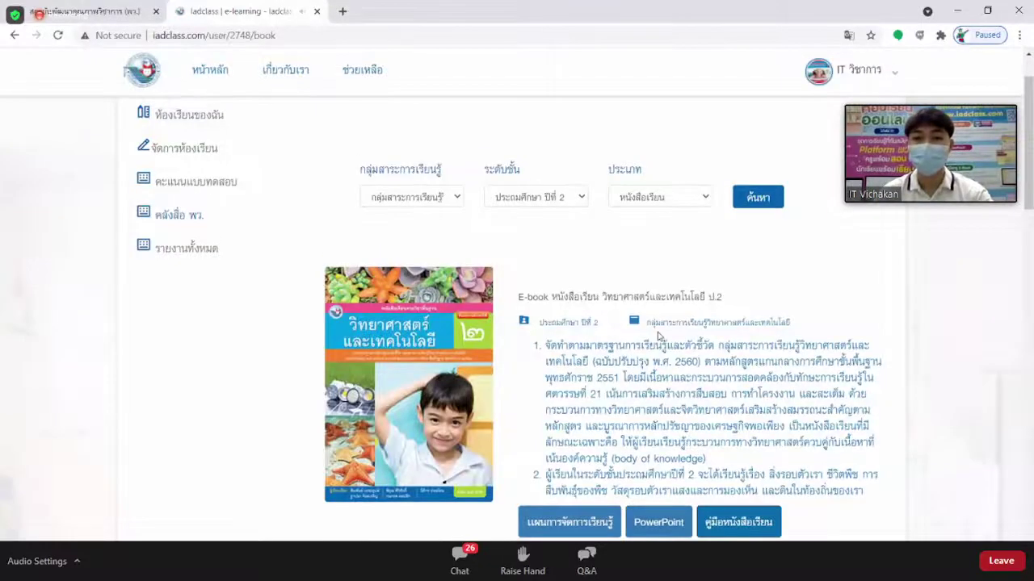
# Search with the resource type set to บทเรียนออนไลน์ and browse the unit 1 living-things lessons.
pyautogui.click(658, 198)
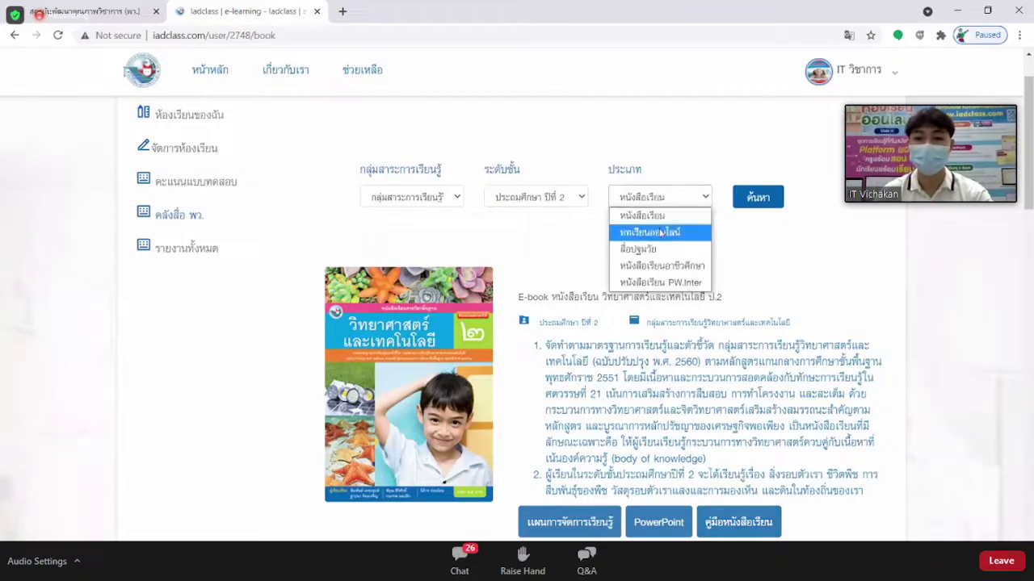
pyautogui.click(660, 233)
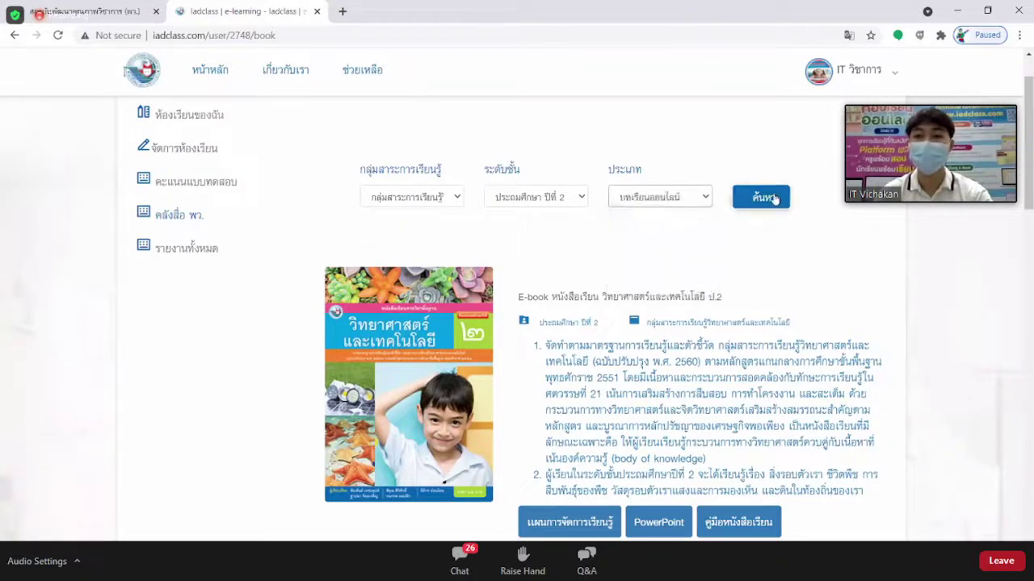
pyautogui.click(773, 199)
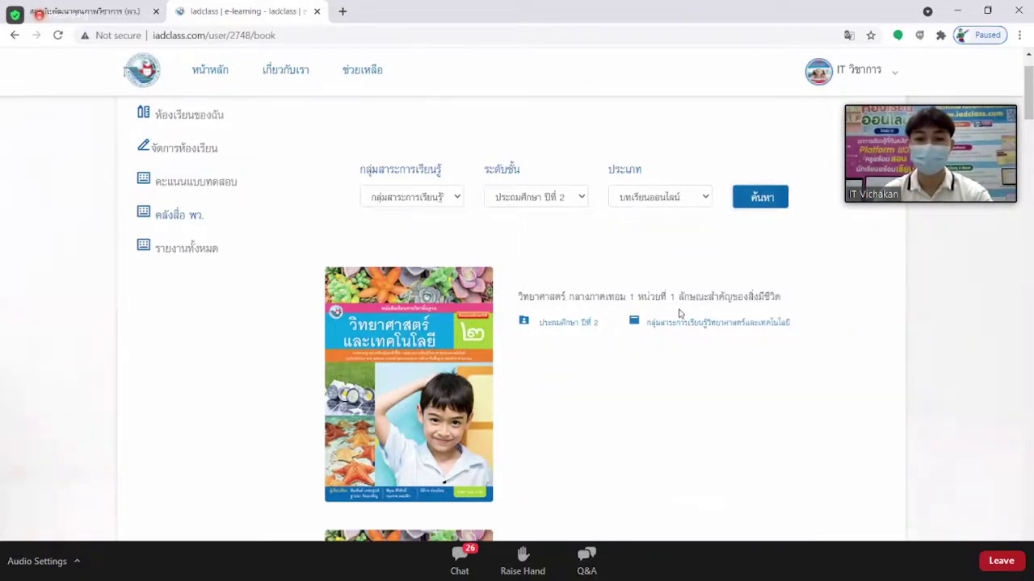
pyautogui.scroll(-1, 677, 317)
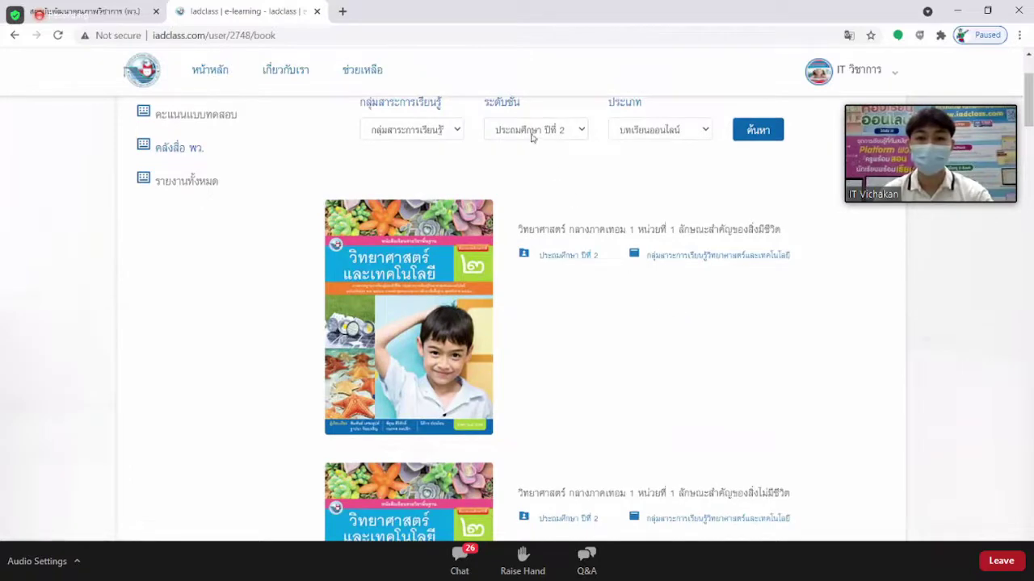
pyautogui.scroll(-1, 581, 288)
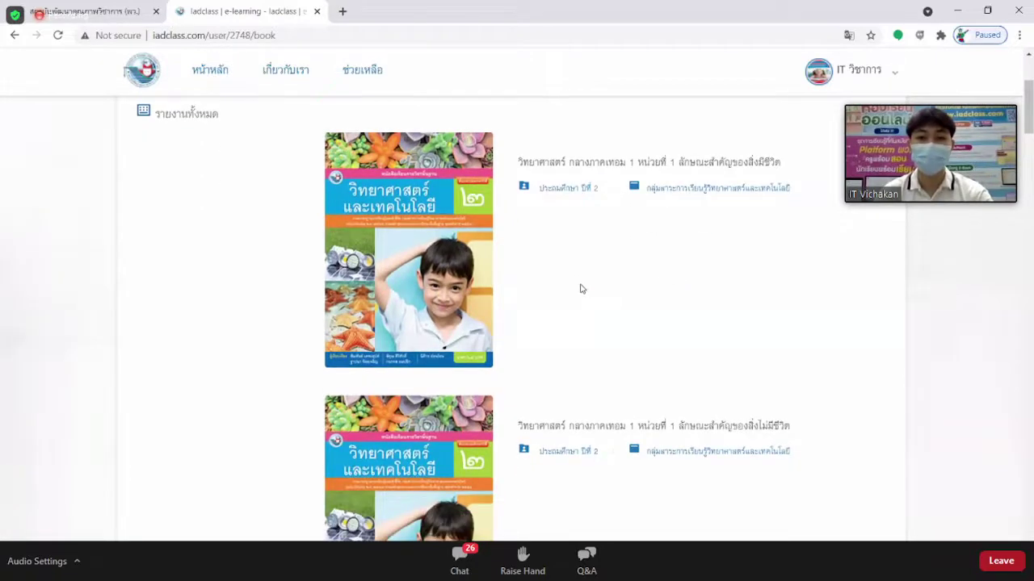
pyautogui.scroll(-2, 584, 300)
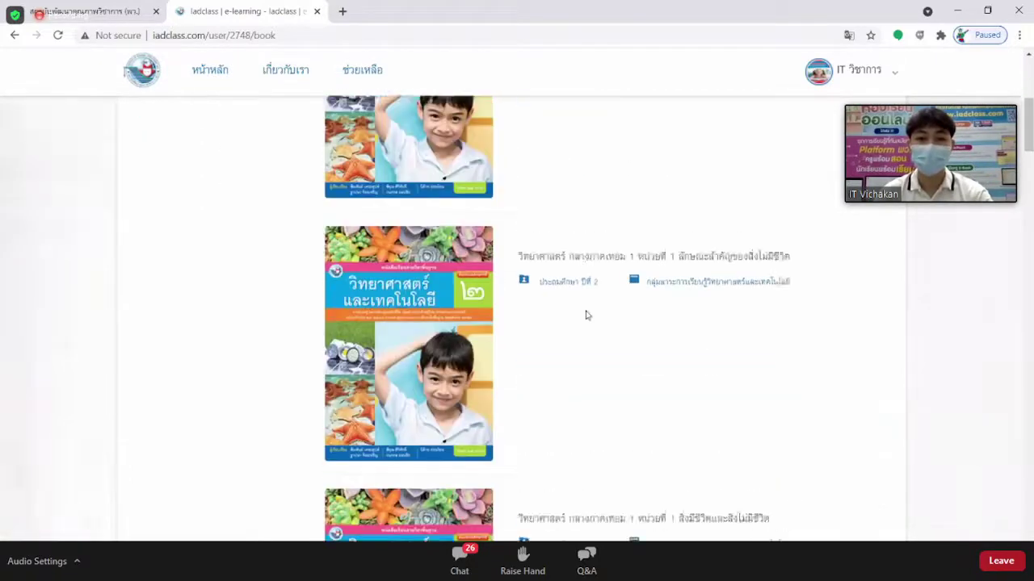
pyautogui.scroll(2, 586, 314)
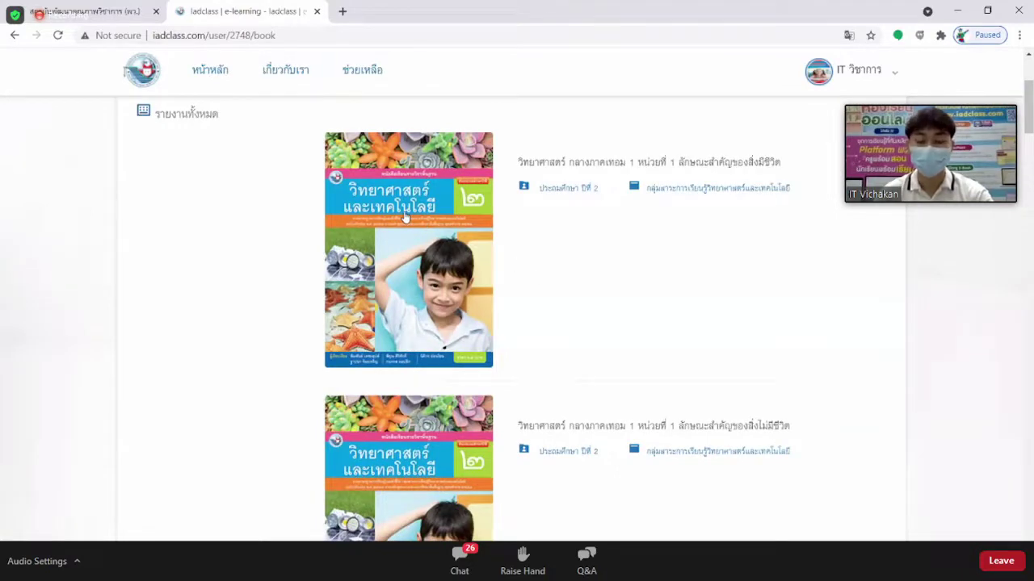
# Play the first unit 1 lesson video and seek ahead to the rabbit scene.
pyautogui.click(406, 217)
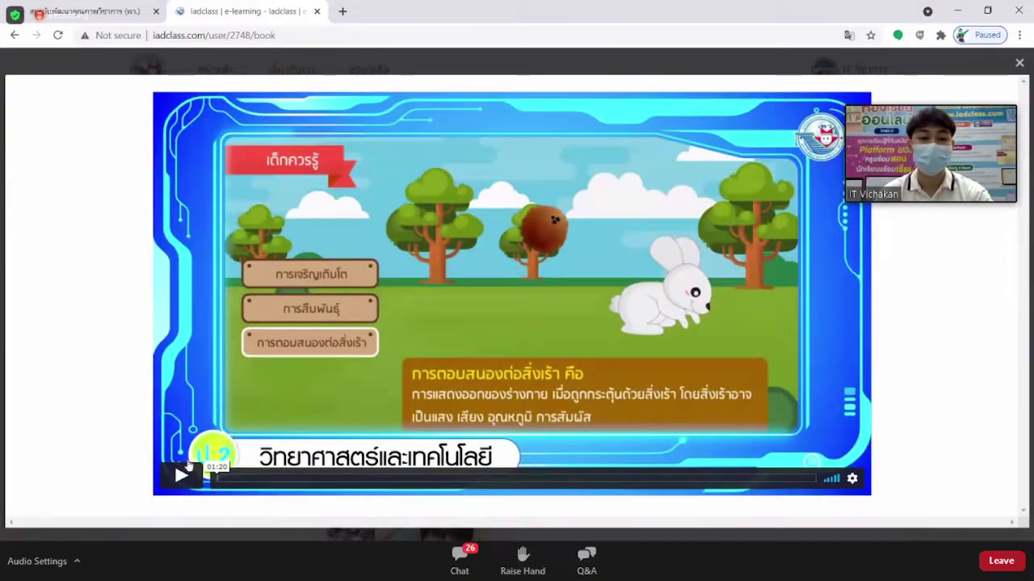
pyautogui.click(182, 477)
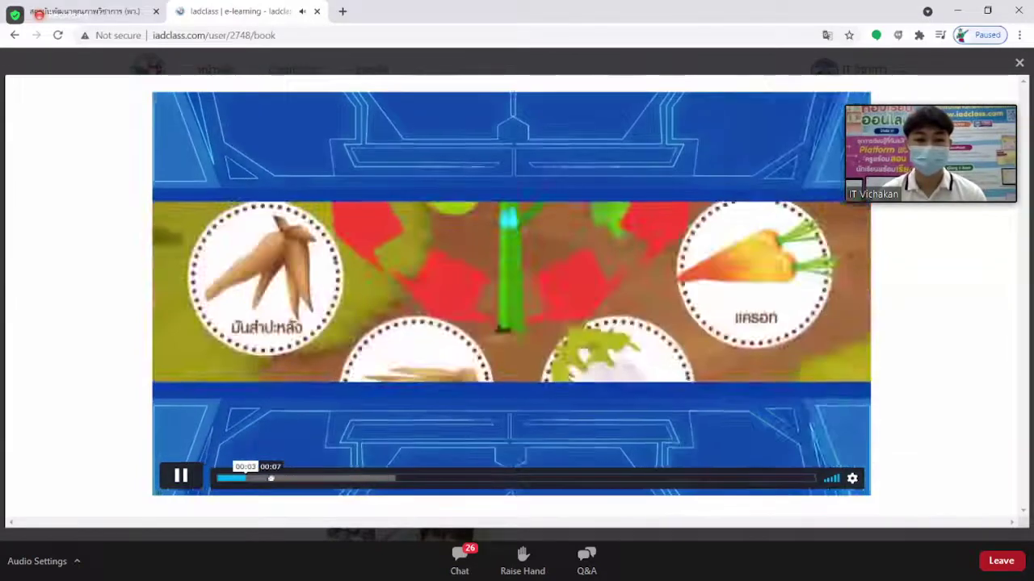
pyautogui.click(271, 478)
pyautogui.click(302, 479)
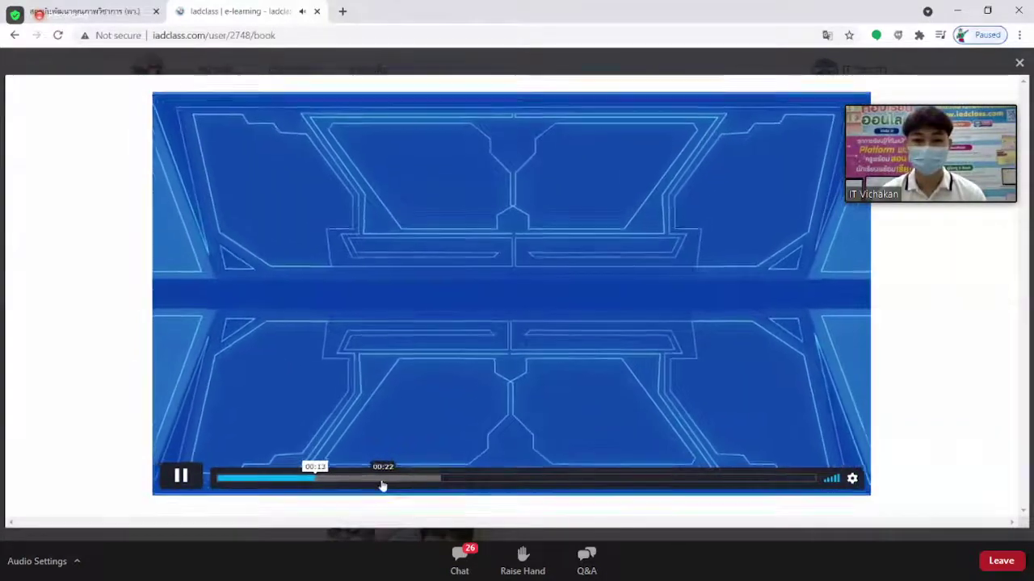
pyautogui.click(383, 479)
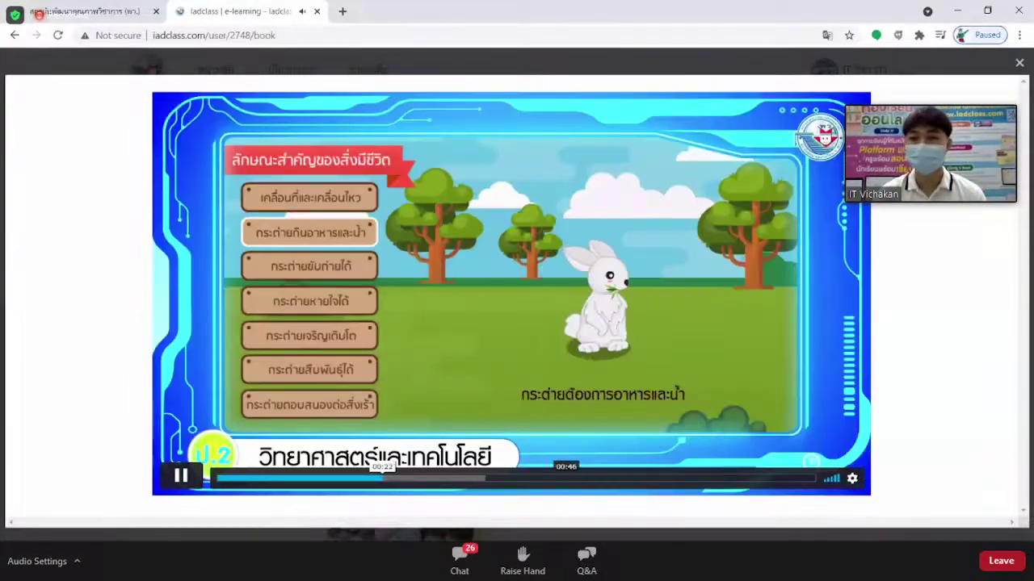
# Close the Grade 2 lesson video and return to the results list.
pyautogui.click(1018, 65)
pyautogui.scroll(1, 520, 321)
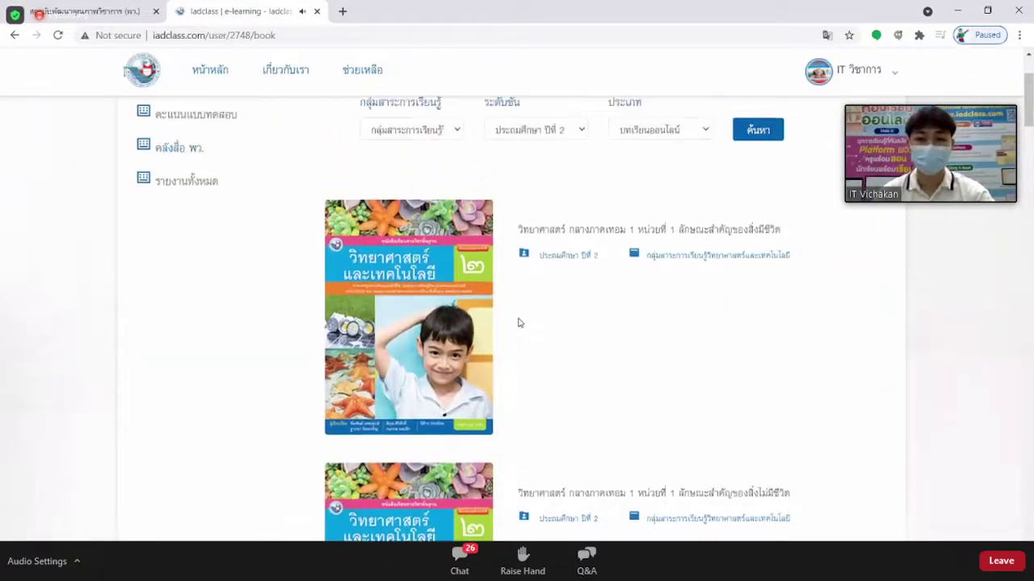
pyautogui.scroll(-1, 519, 323)
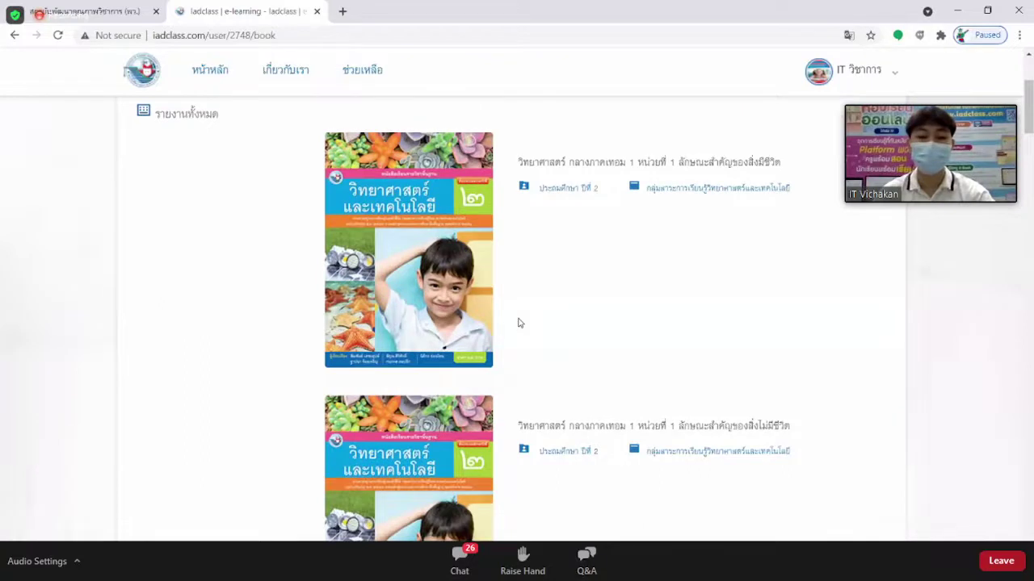
pyautogui.scroll(2, 520, 324)
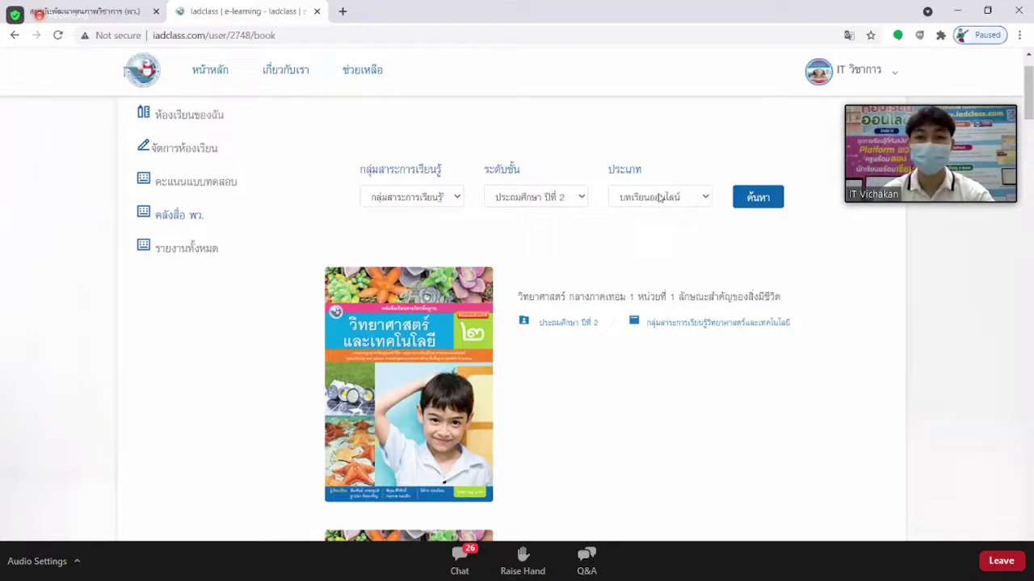
# Search with grade มัธยมศึกษา ปีที่ 1 and open the first หน่วยที่ 1 lesson video.
pyautogui.click(539, 198)
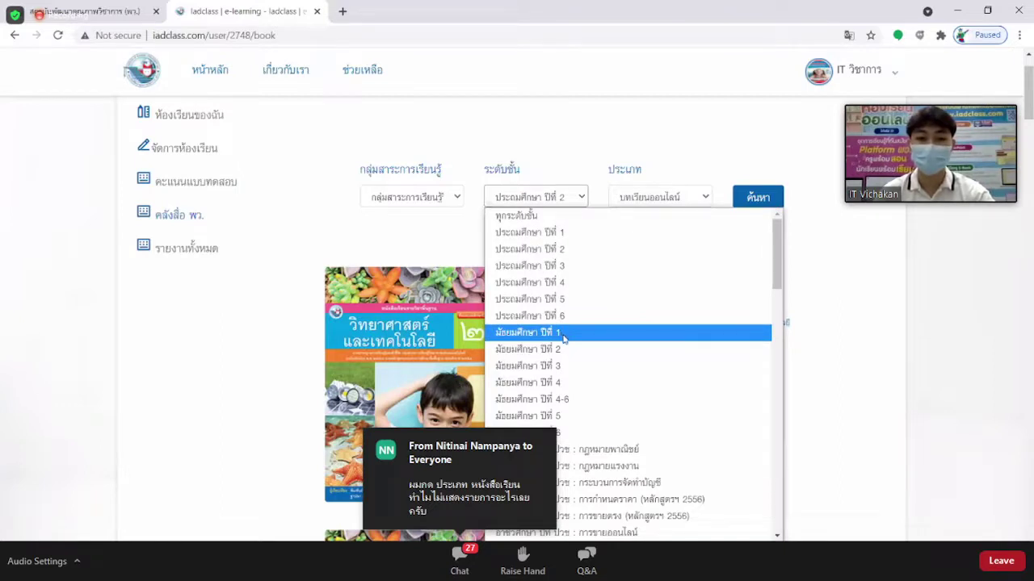
pyautogui.click(564, 338)
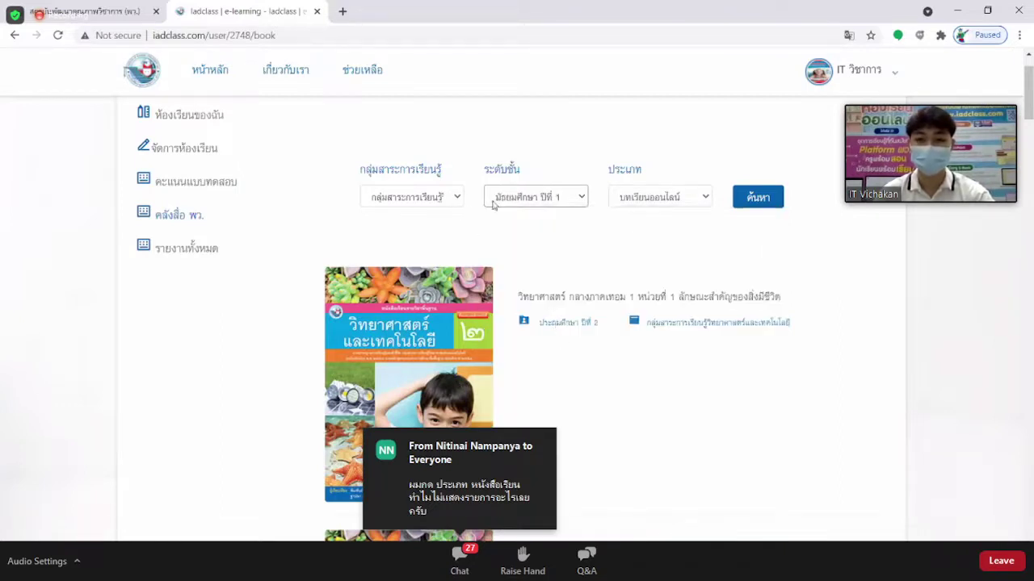
pyautogui.click(769, 202)
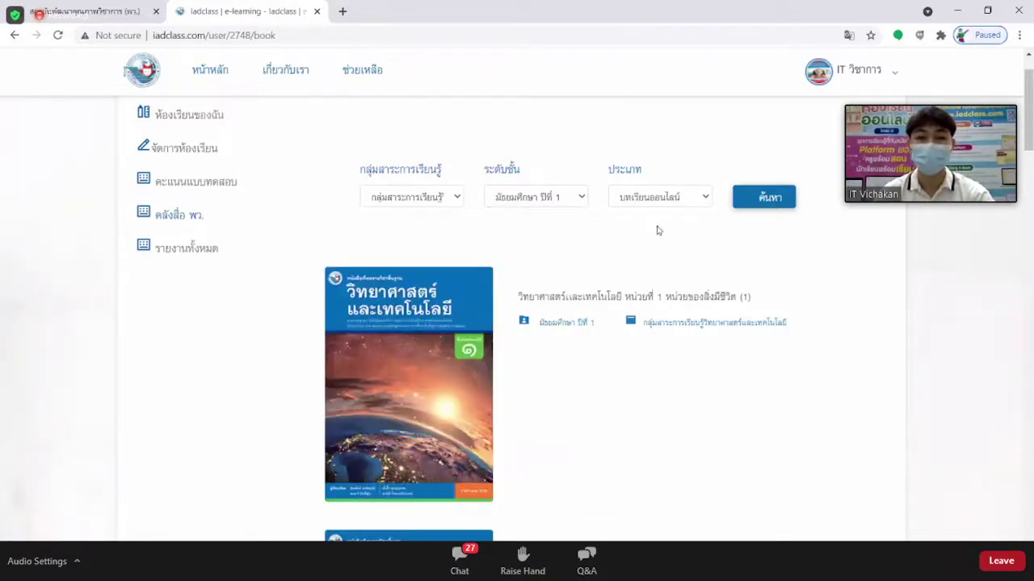
pyautogui.scroll(-3, 599, 260)
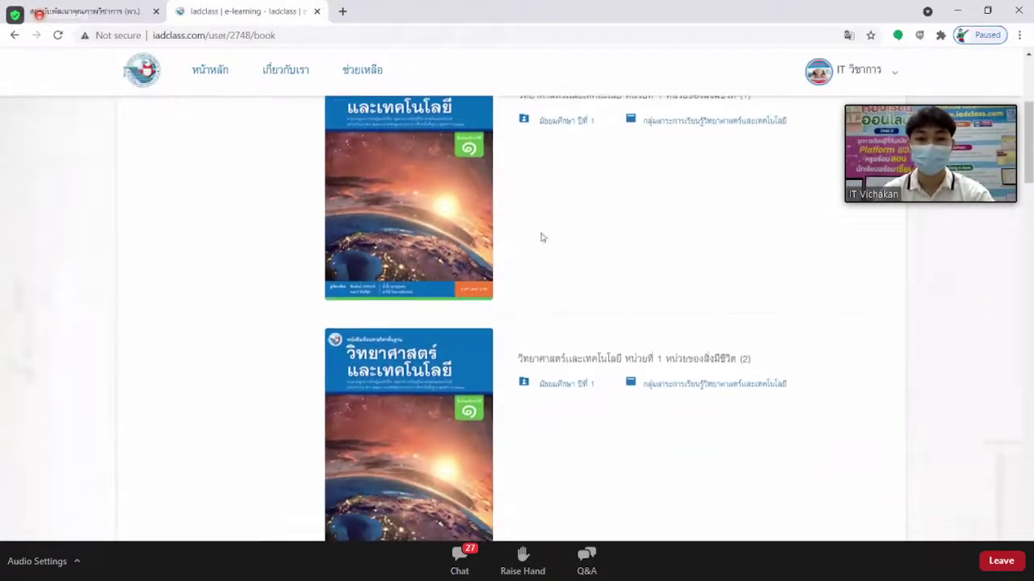
pyautogui.click(396, 194)
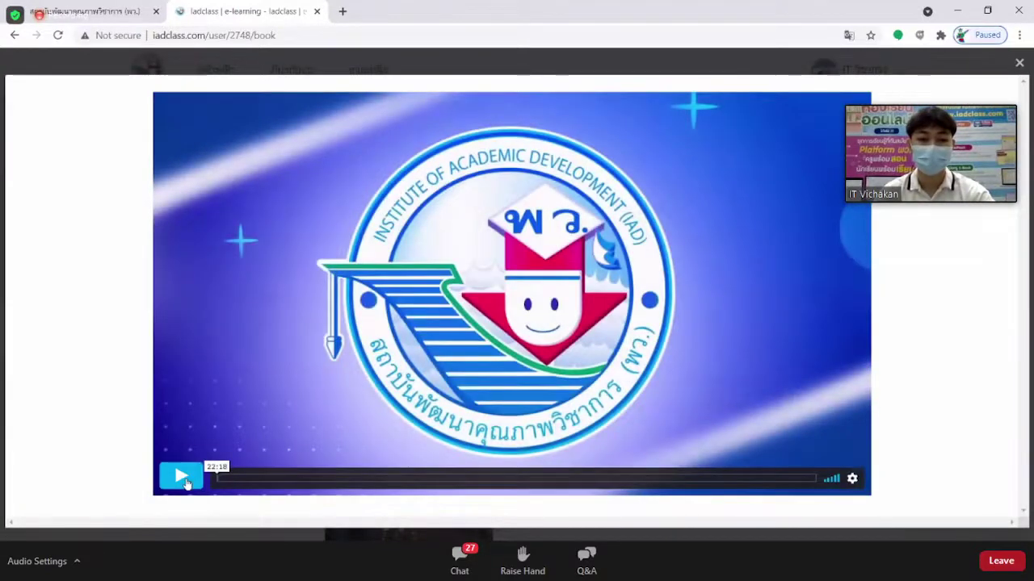
# Briefly play the unit 1 video to its ตัวชี้วัด slide, then close it.
pyautogui.click(188, 481)
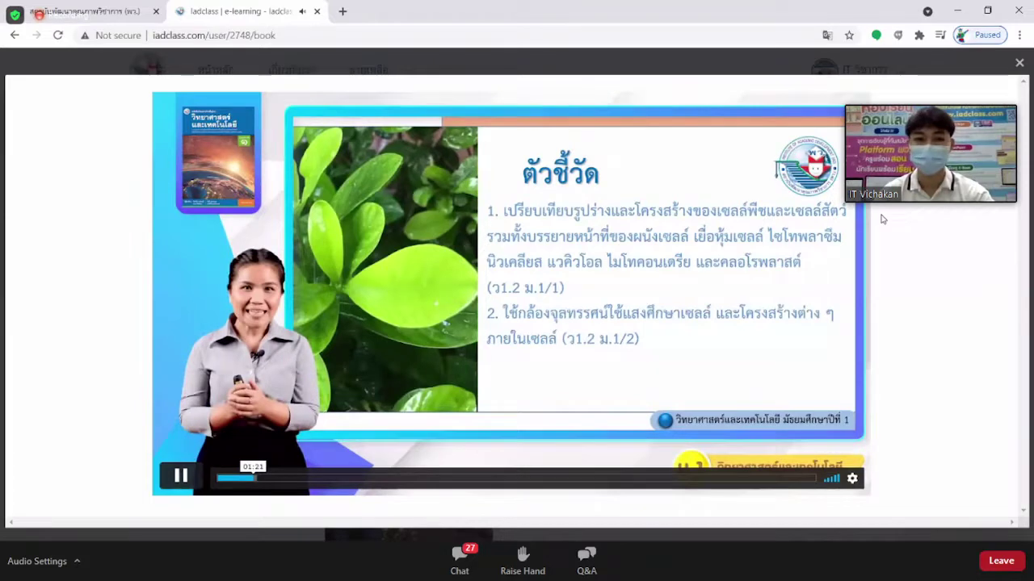
pyautogui.click(1017, 61)
pyautogui.scroll(3, 628, 313)
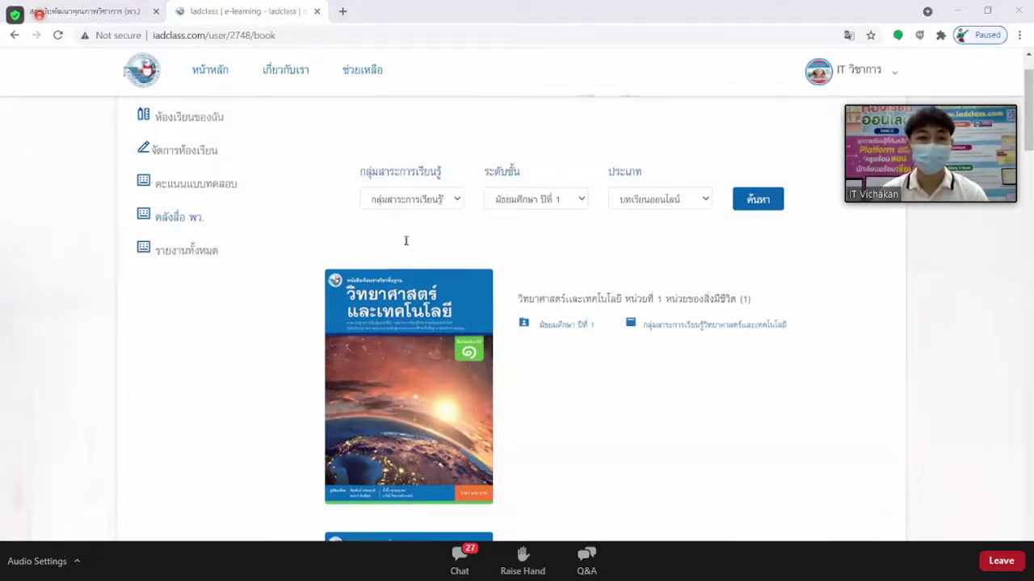
pyautogui.scroll(1, 406, 239)
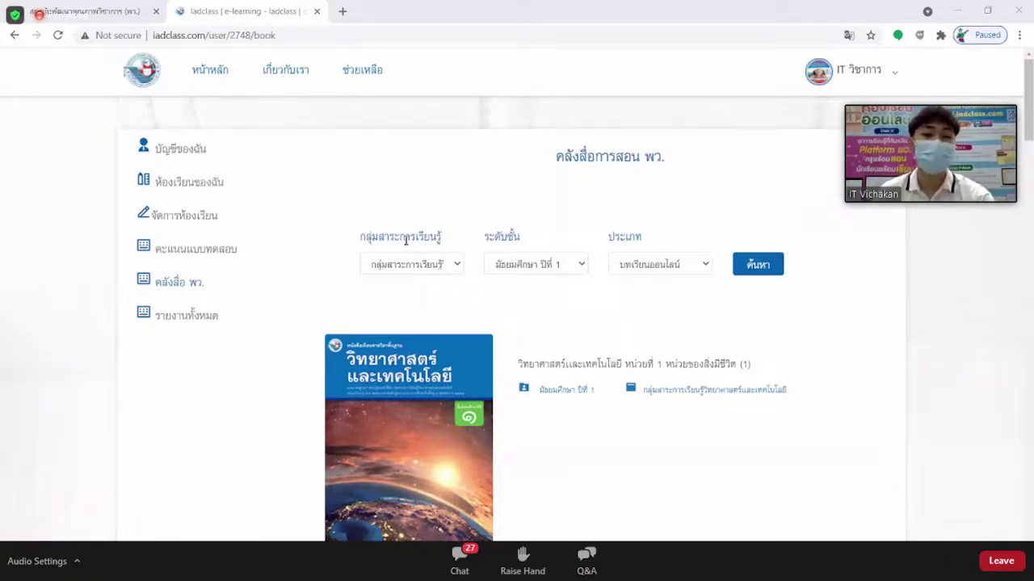
pyautogui.scroll(-1, 410, 240)
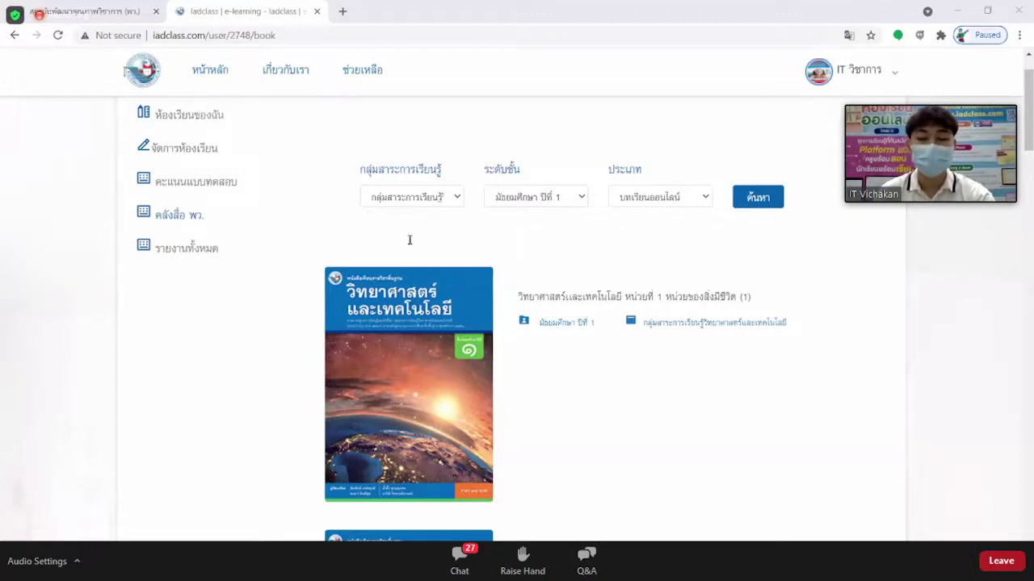
pyautogui.scroll(1, 409, 240)
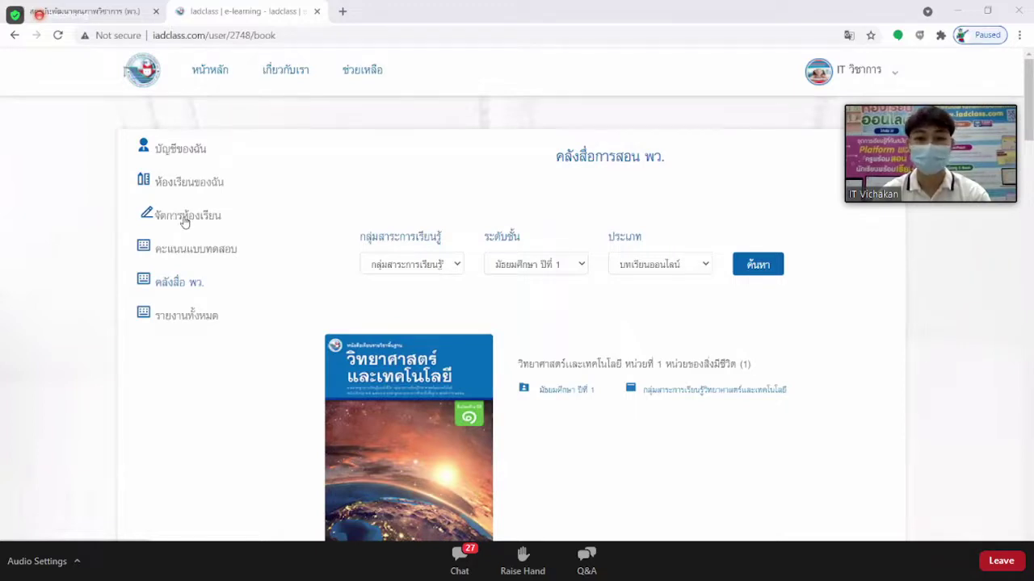
# Go to จัดการห้องเรียน and open the สร้างห้องเรียน form, placing focus on the name field.
pyautogui.click(185, 217)
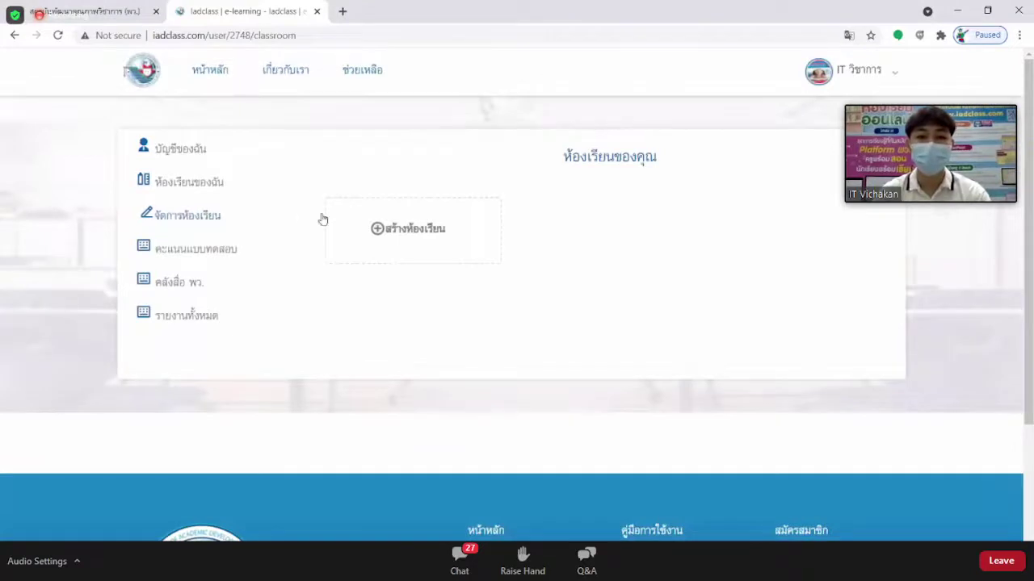
pyautogui.click(410, 234)
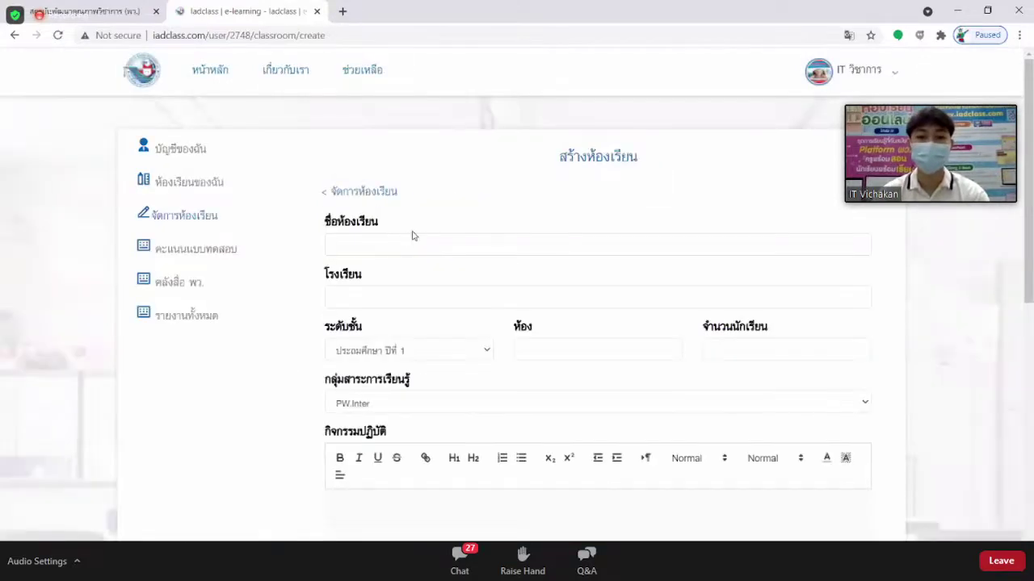
pyautogui.scroll(-1, 412, 235)
pyautogui.scroll(1, 412, 234)
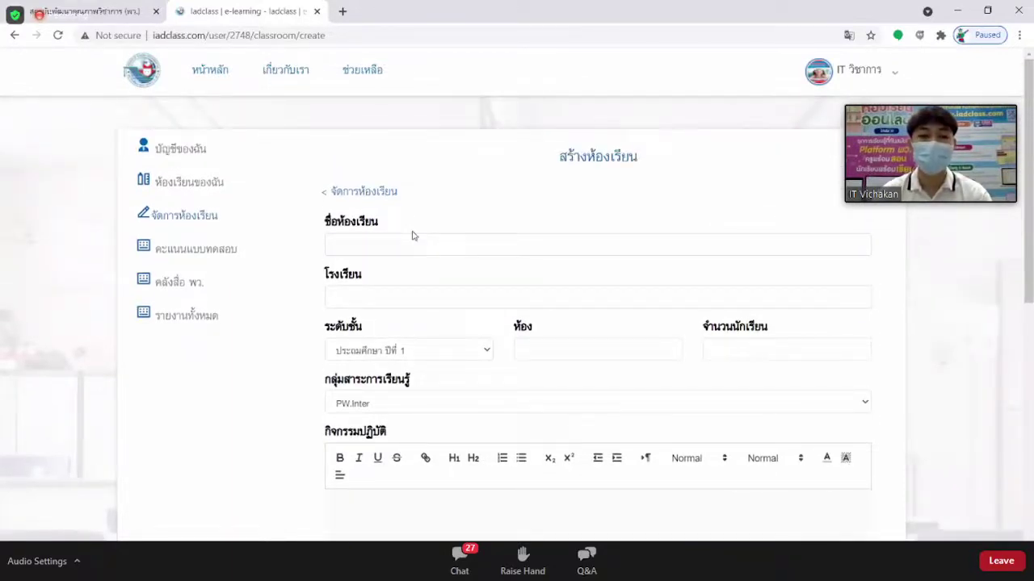
pyautogui.click(372, 244)
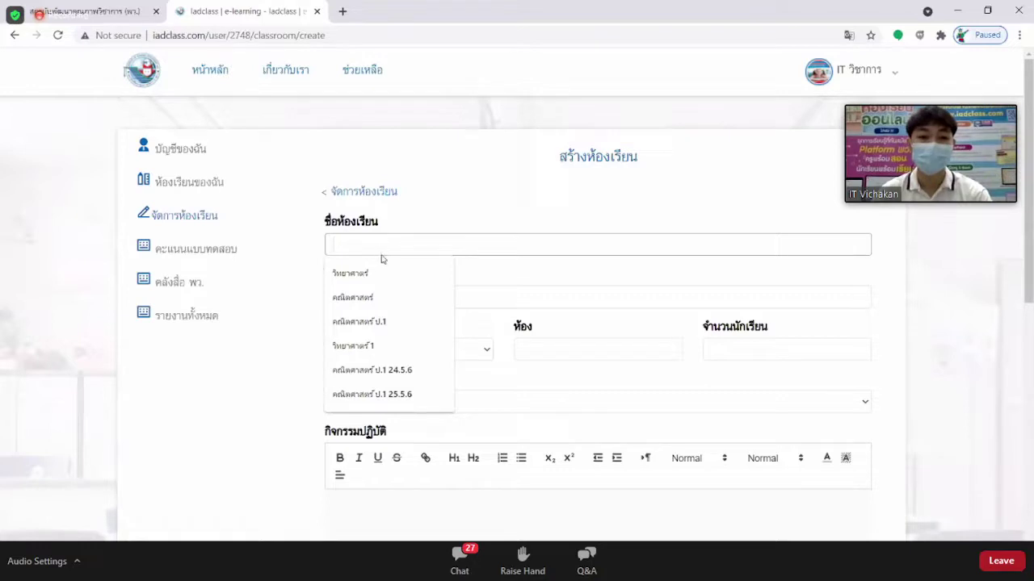
# Fill in the classroom name วิทยาศาสตร์ and the school พว.
pyautogui.click(375, 275)
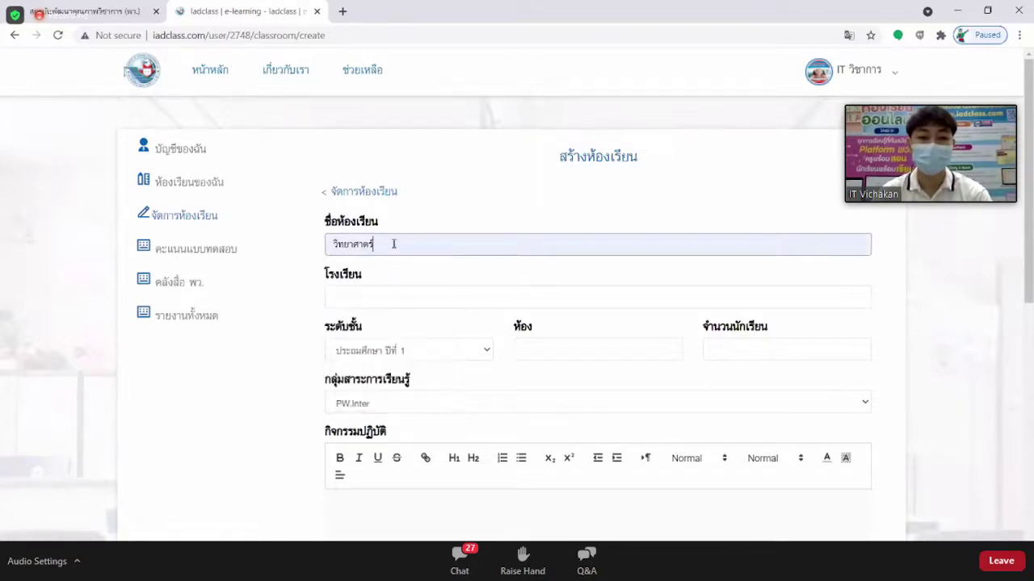
pyautogui.click(393, 244)
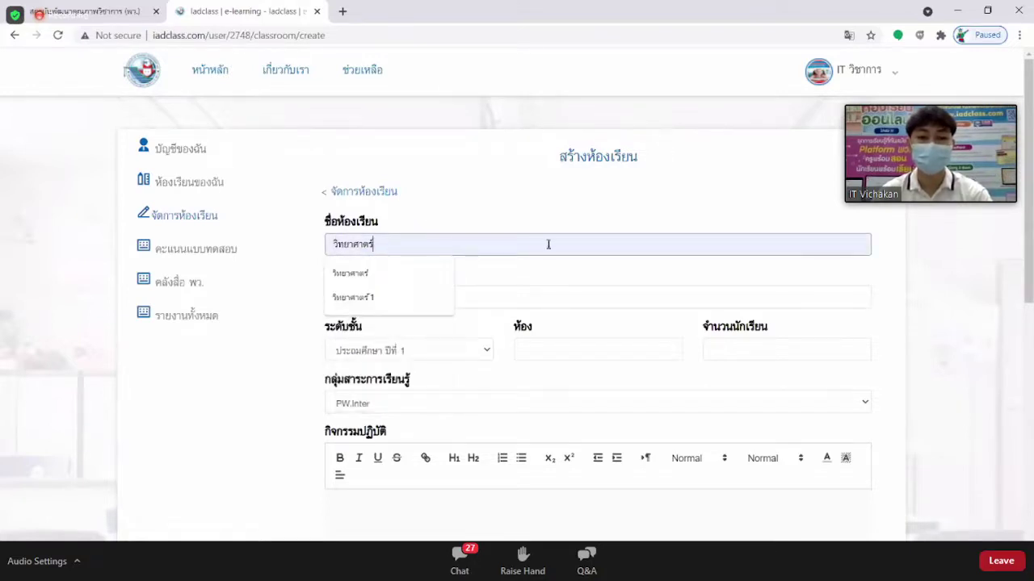
pyautogui.click(546, 293)
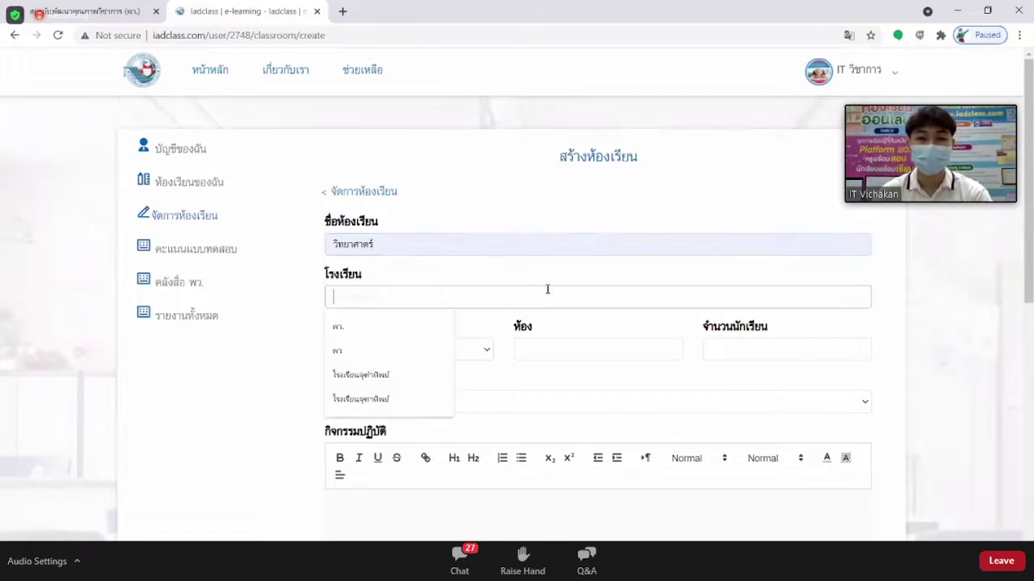
pyautogui.scroll(-1, 500, 263)
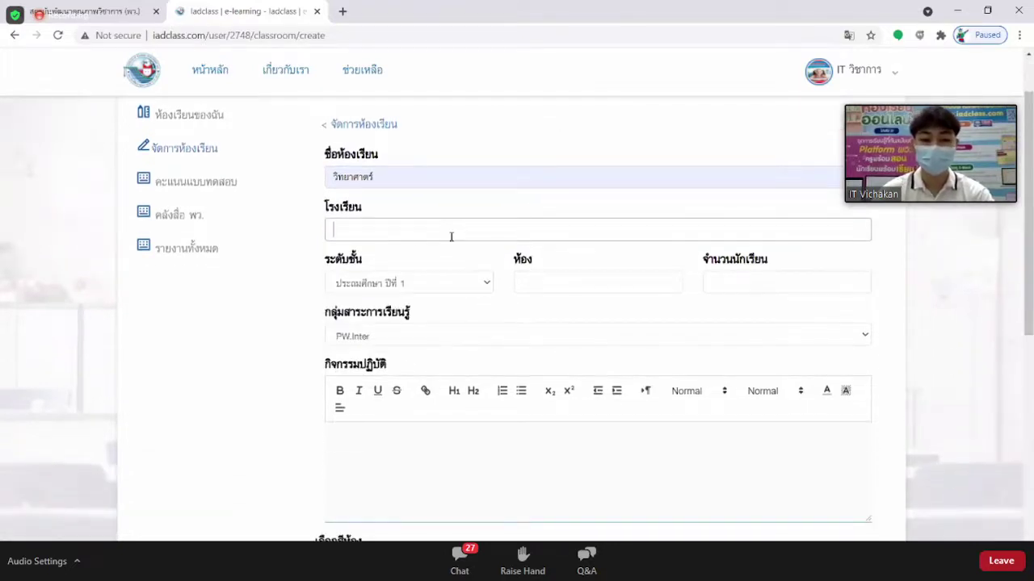
pyautogui.write('ก')
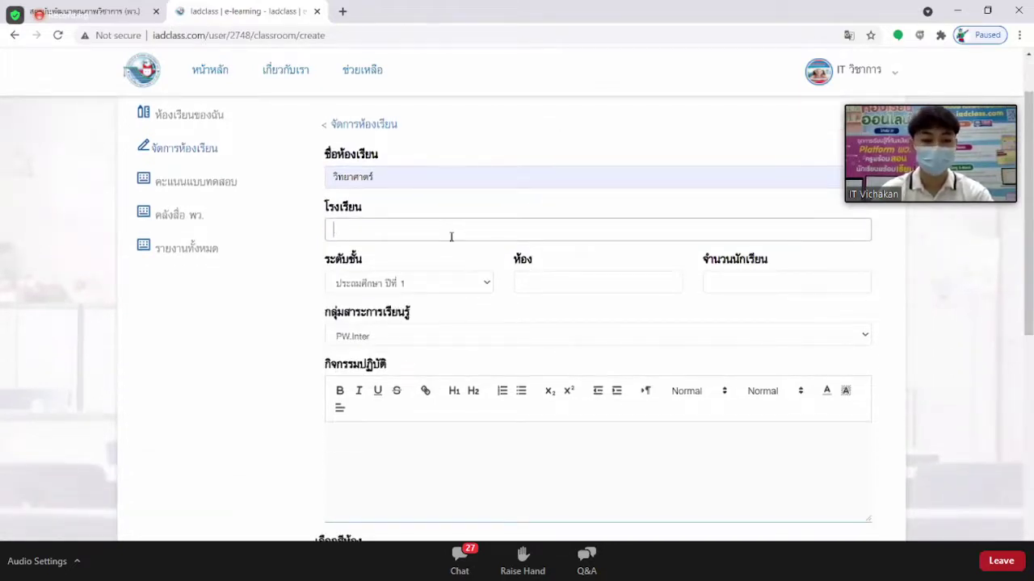
pyautogui.write('พว.')
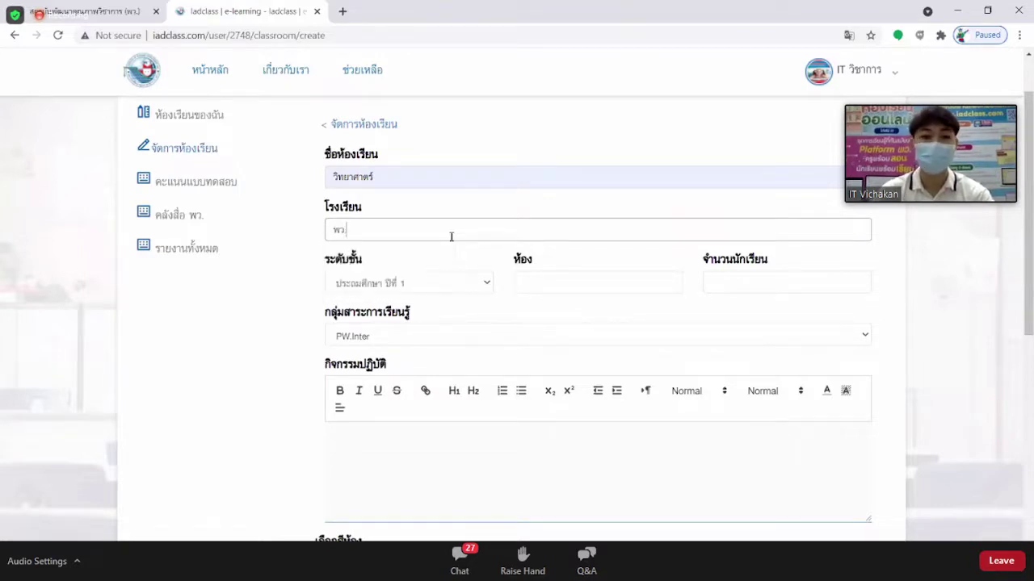
pyautogui.scroll(-1, 438, 244)
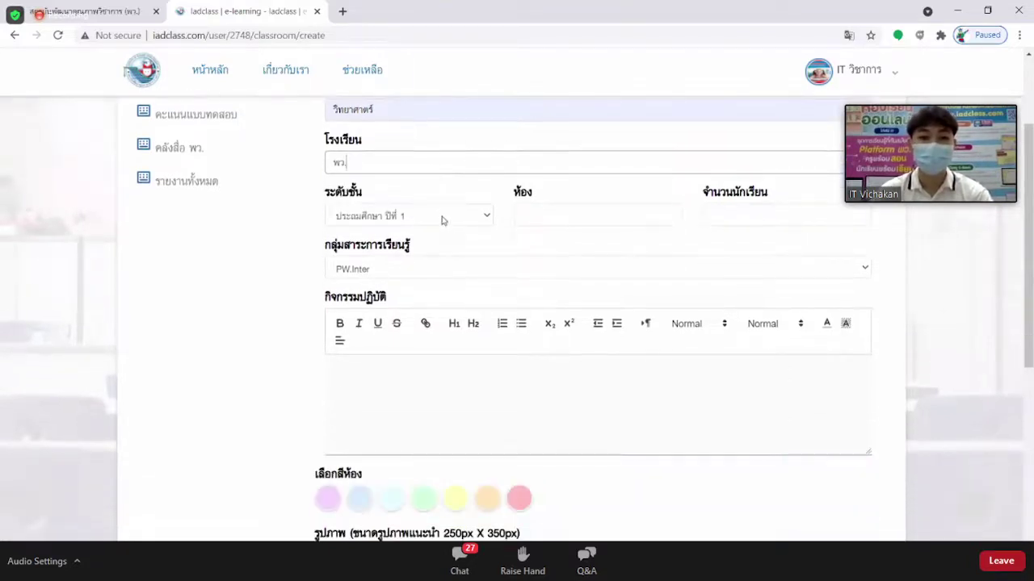
# Set the grade to ประถมศึกษา ปีที่ 2 and the room to 2/1.
pyautogui.click(442, 218)
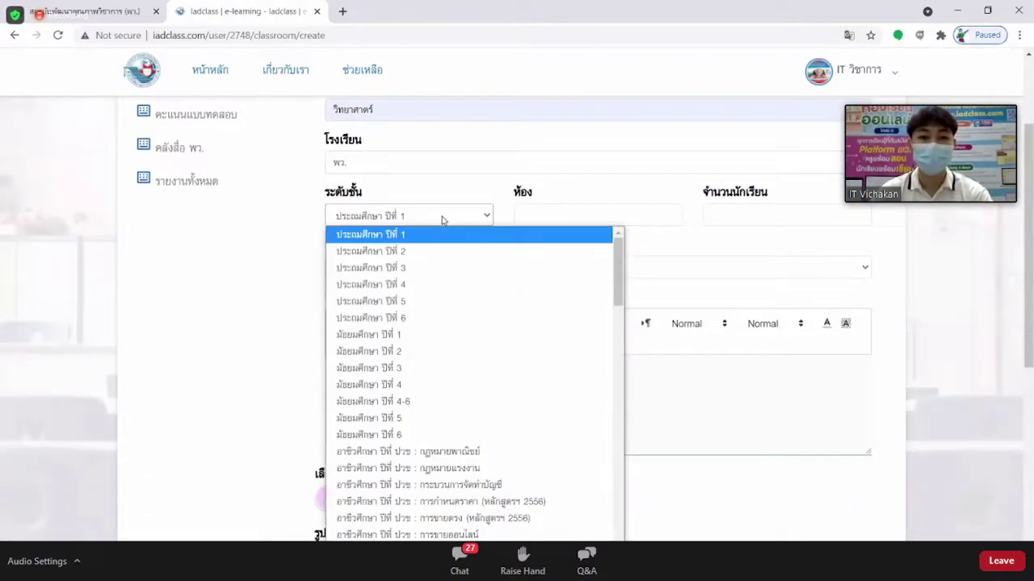
pyautogui.click(423, 255)
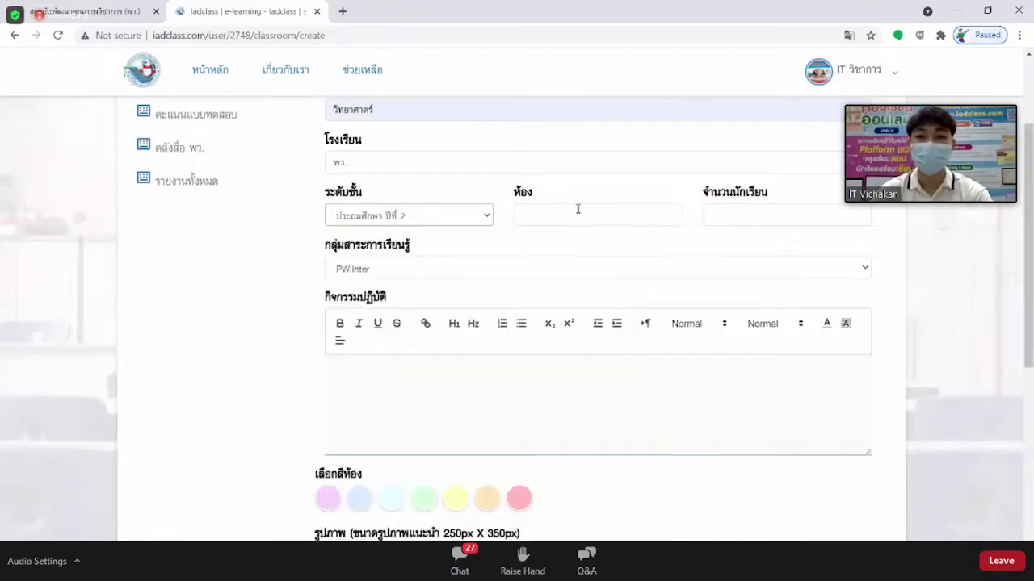
pyautogui.click(577, 209)
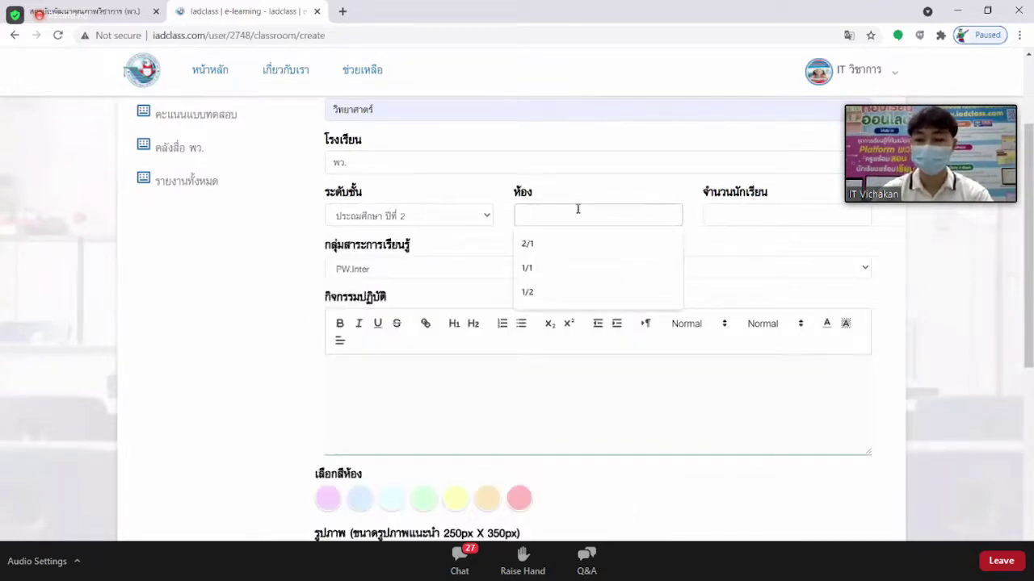
pyautogui.write('2/1')
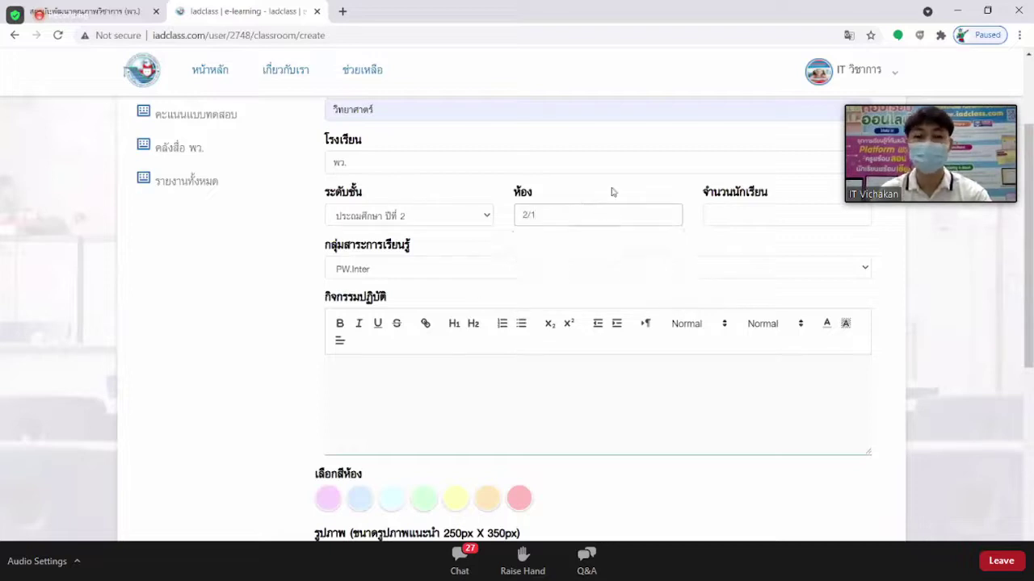
pyautogui.click(612, 188)
pyautogui.scroll(2, 613, 192)
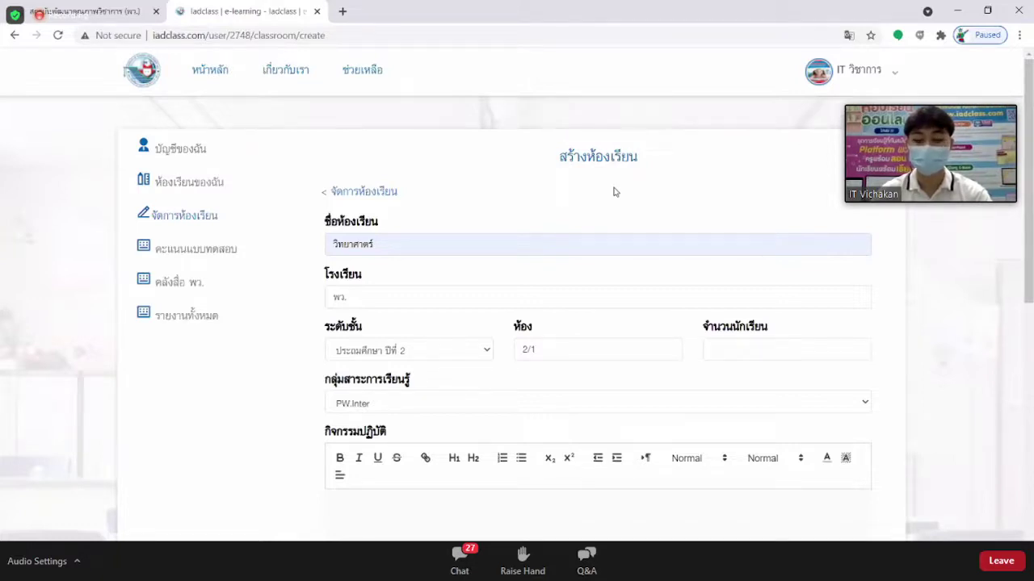
pyautogui.scroll(-1, 619, 194)
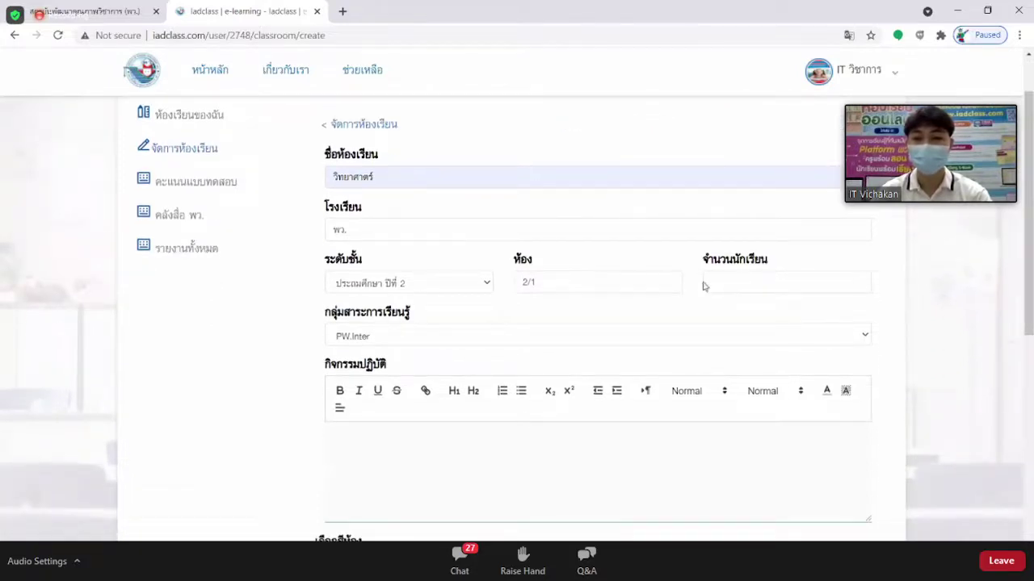
# Enter 40 students and choose กลุ่มสาระการเรียนรู้วิทยาศาสตร์และเทคโนโลยี as the learning area.
pyautogui.click(745, 278)
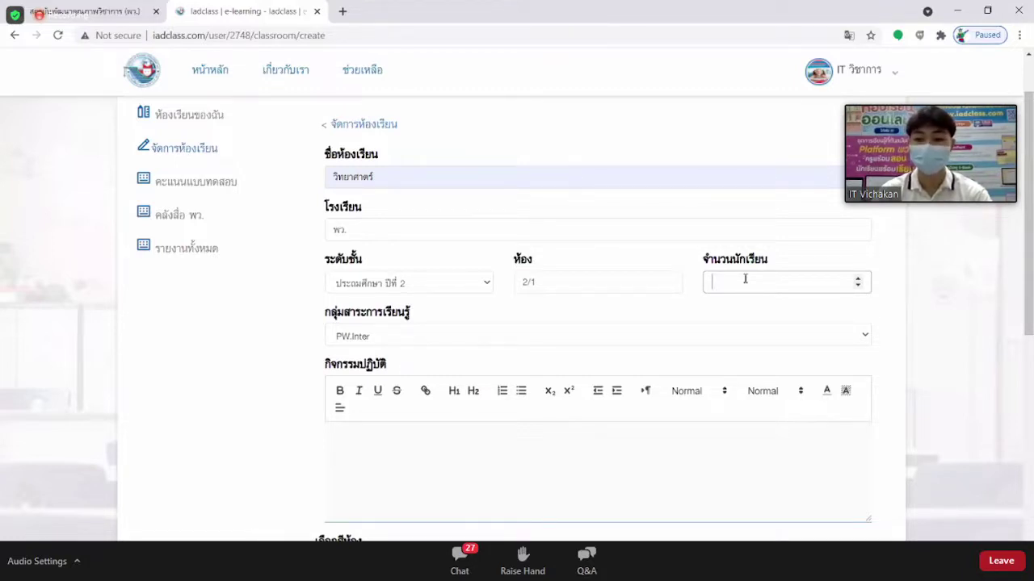
pyautogui.write('40')
pyautogui.scroll(-1, 457, 305)
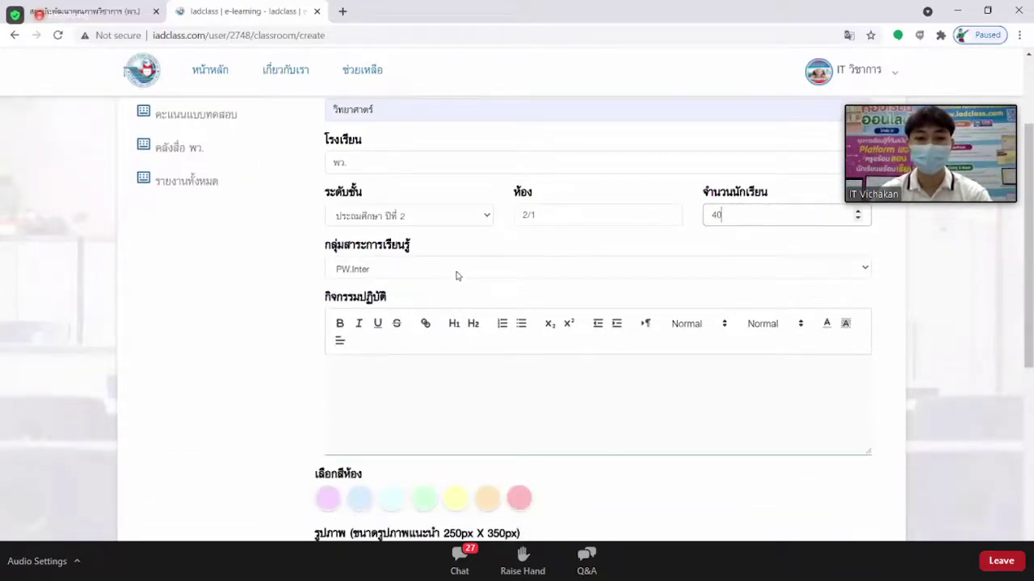
pyautogui.click(458, 274)
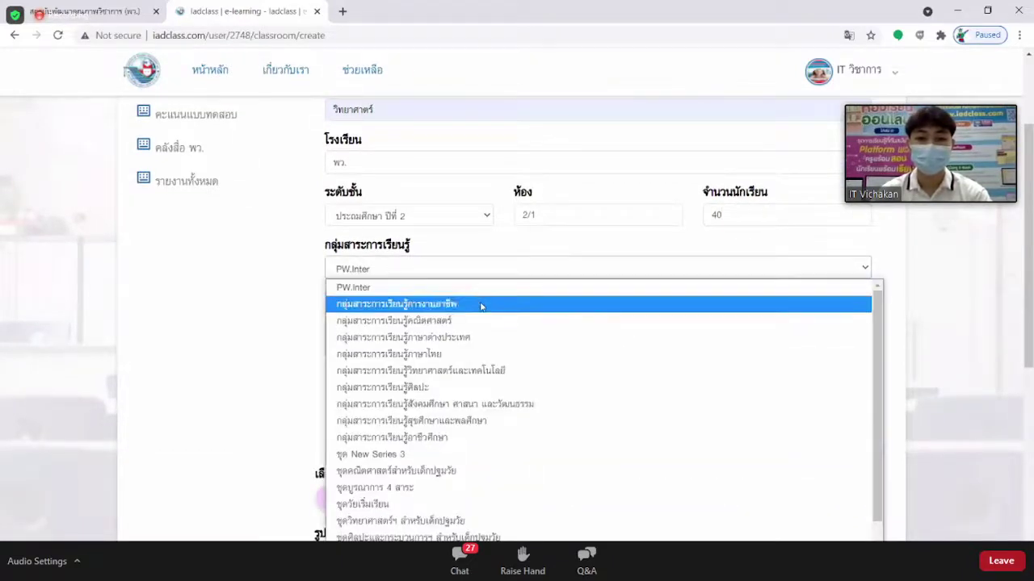
pyautogui.click(507, 370)
pyautogui.scroll(-1, 452, 317)
pyautogui.click(419, 308)
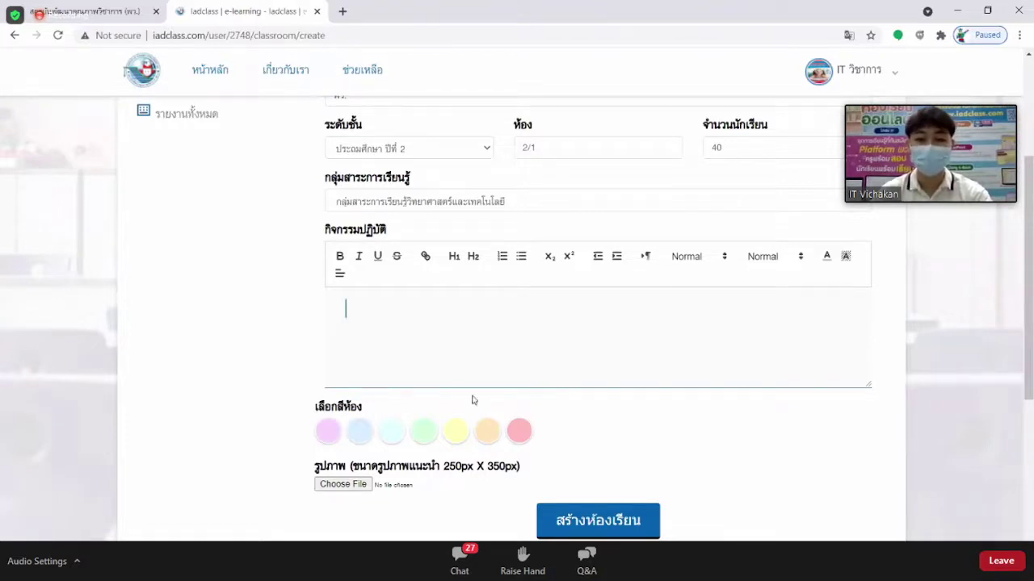
# Select the คำสั่ง heading and its two numbered lines in Word, then return to the classroom form.
pyautogui.hotkey('alt', 'Tab')
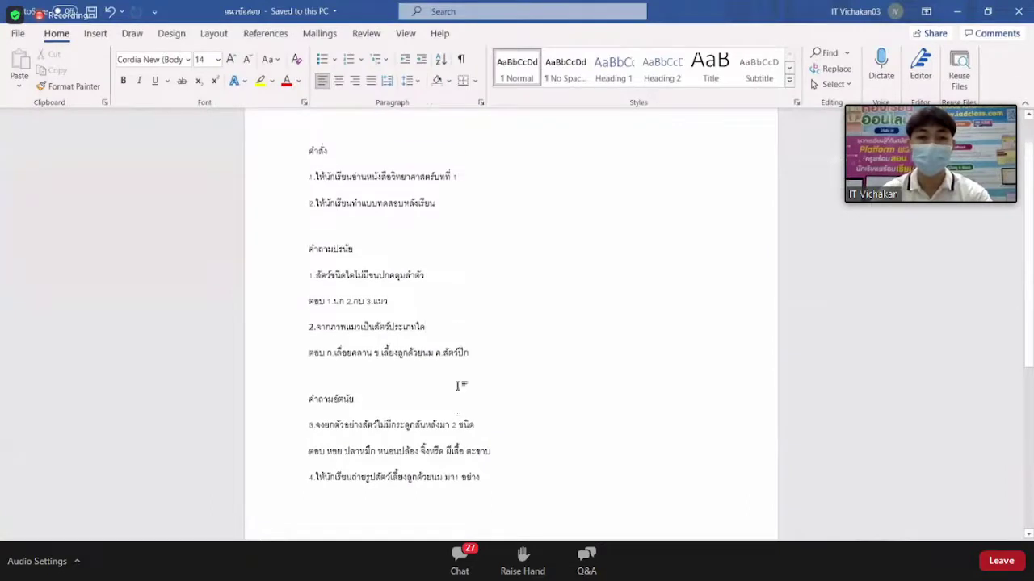
pyautogui.scroll(1, 457, 386)
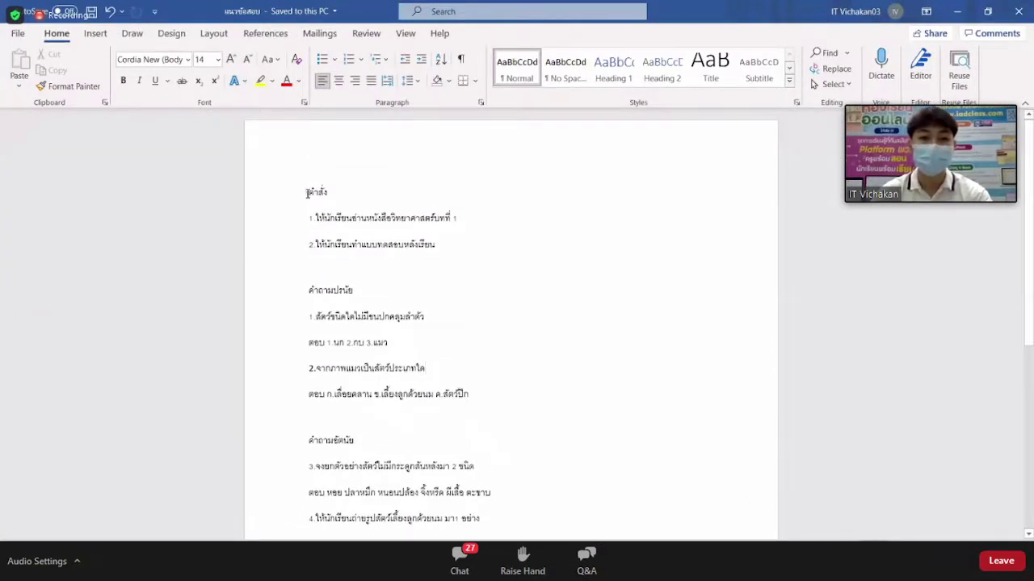
pyautogui.moveTo(307, 192); pyautogui.dragTo(466, 247)
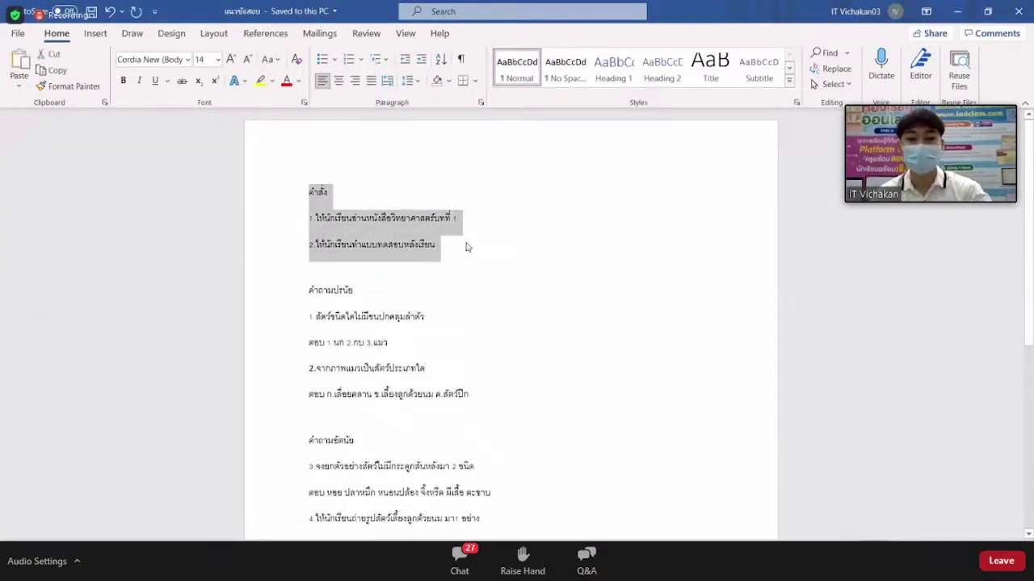
pyautogui.click(958, 16)
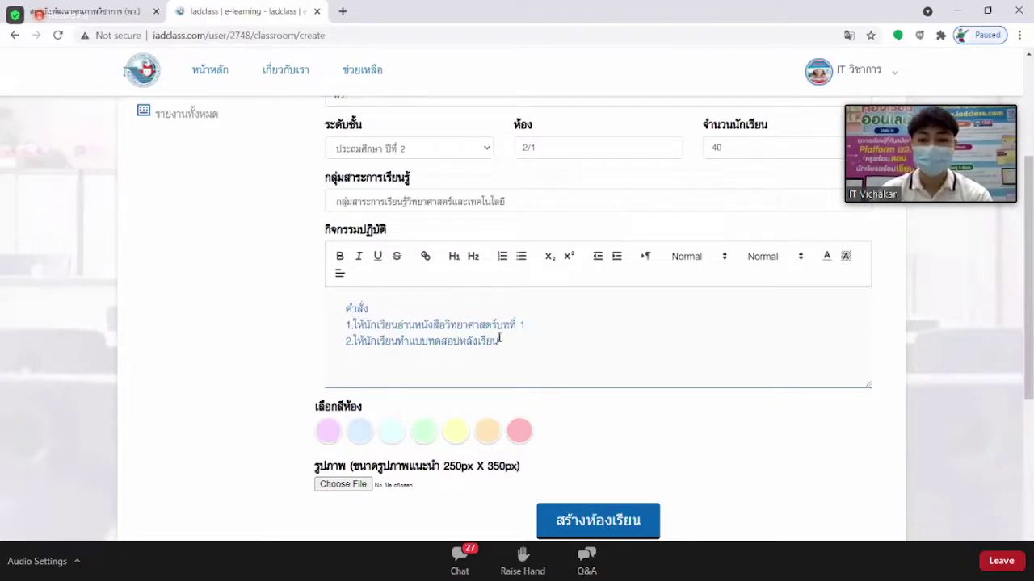
# Add a blank line below the instructions, then start a new browser tab toward YouTube with 'yo'.
pyautogui.press('Return')
pyautogui.press('Return')
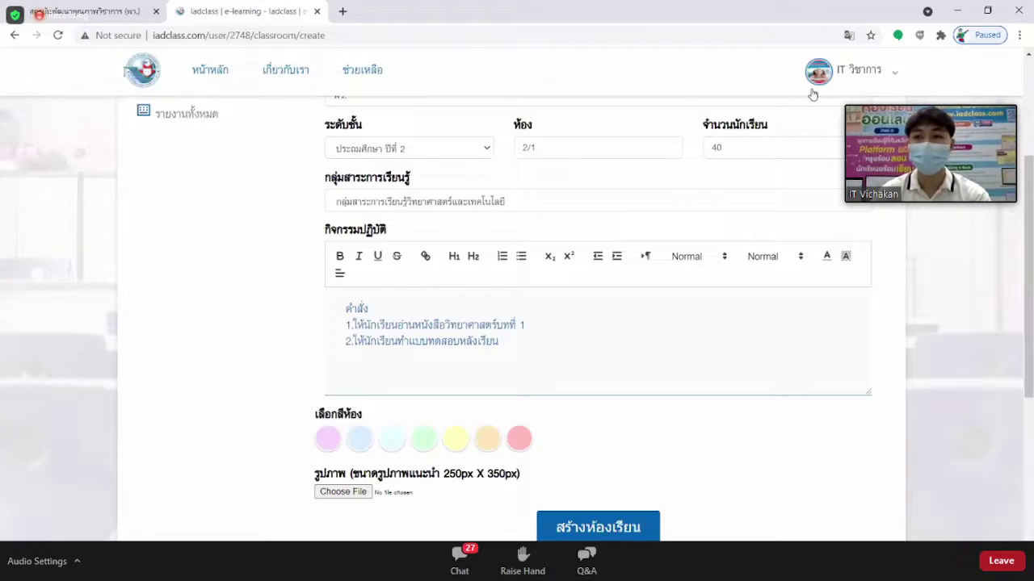
pyautogui.click(342, 12)
pyautogui.write('y')
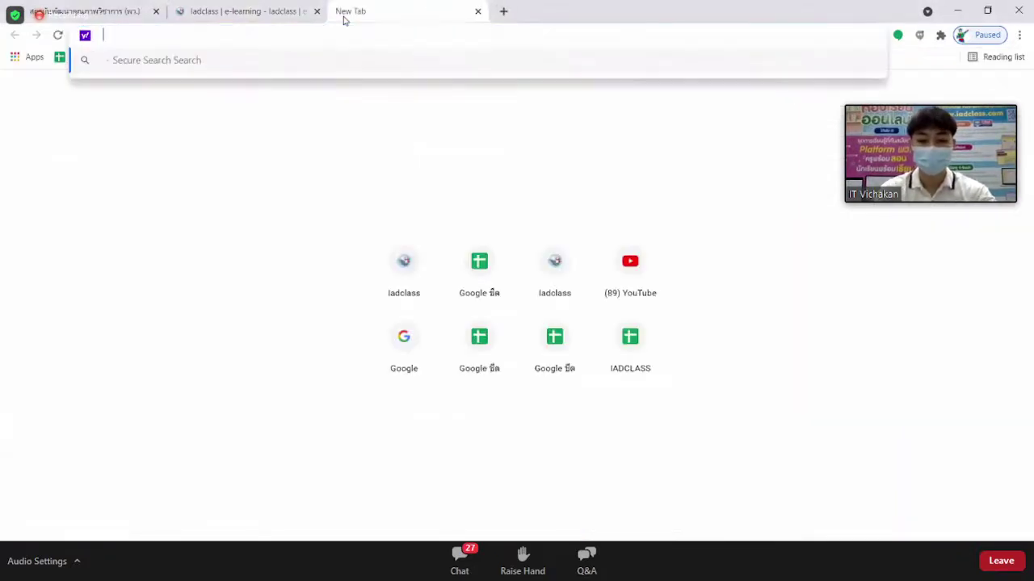
pyautogui.write('outube.com')
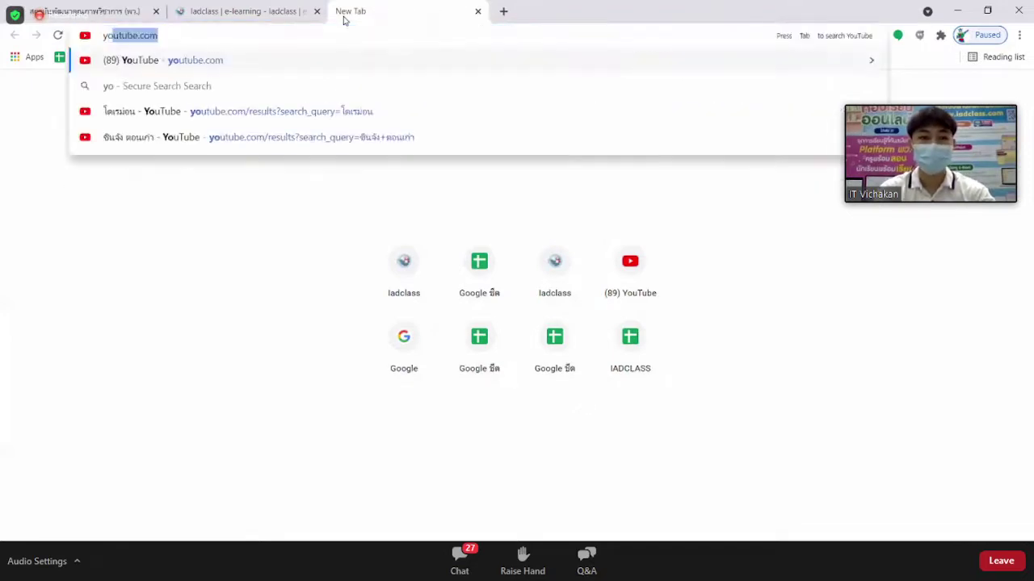
# Search YouTube for 'iad', then open and pause the IAD Class Presentation video.
pyautogui.press('Return')
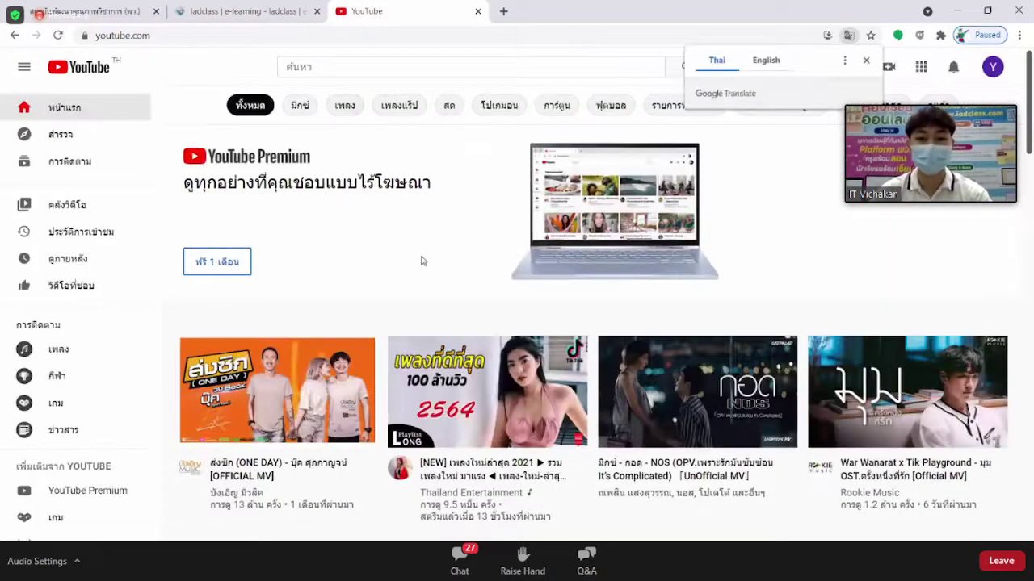
pyautogui.click(333, 68)
pyautogui.write('iad')
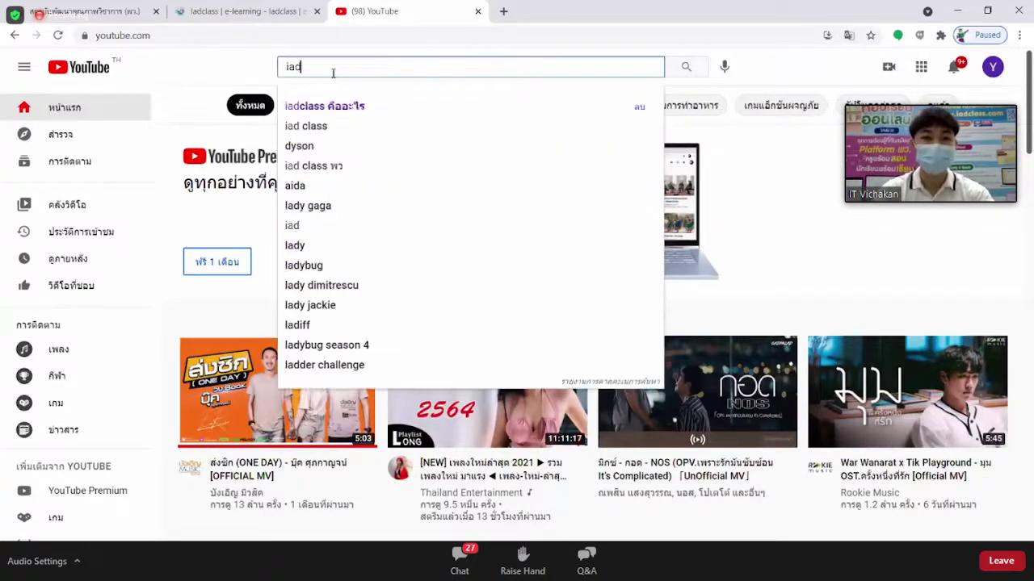
pyautogui.press('Return')
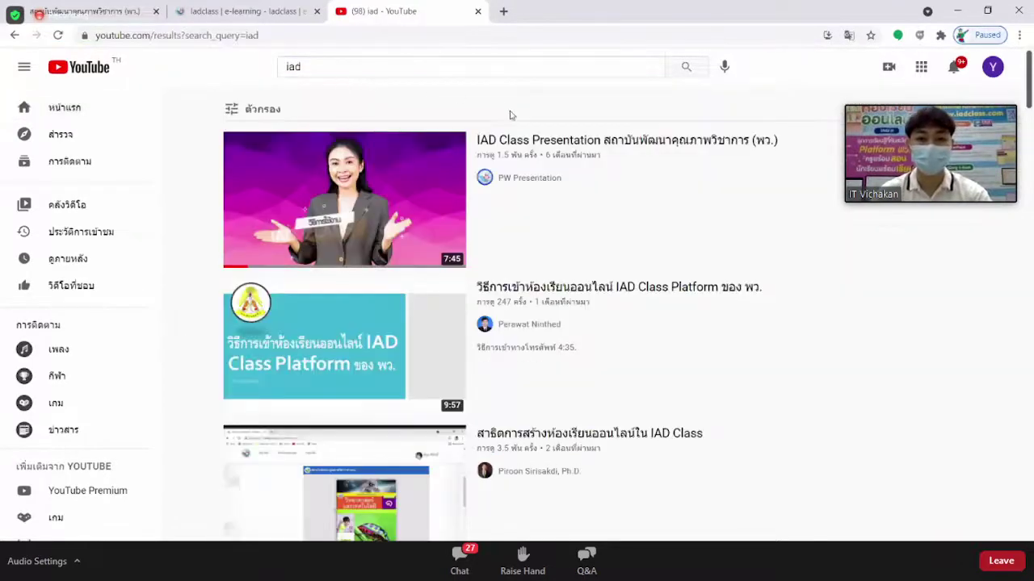
pyautogui.click(533, 150)
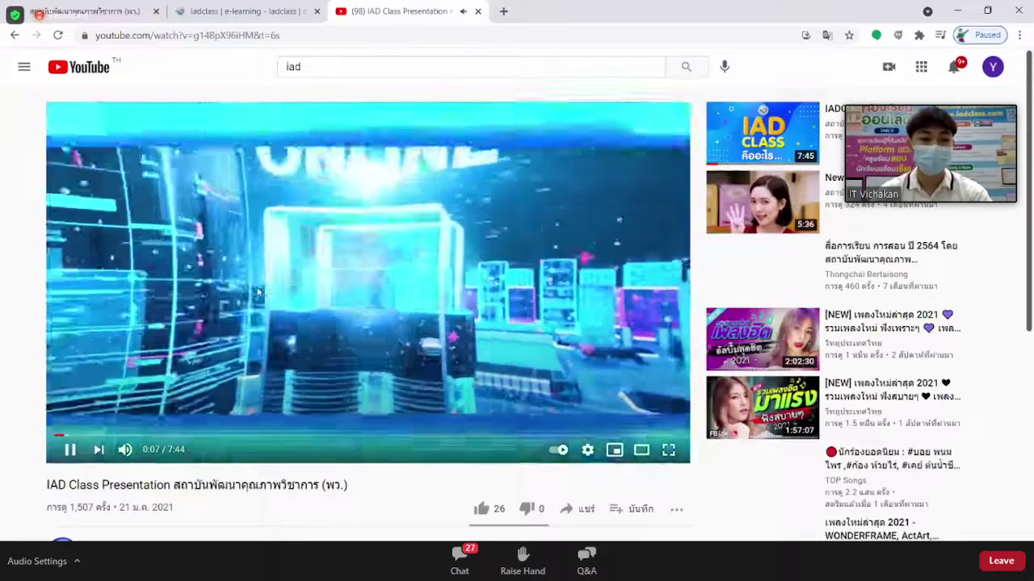
pyautogui.click(254, 299)
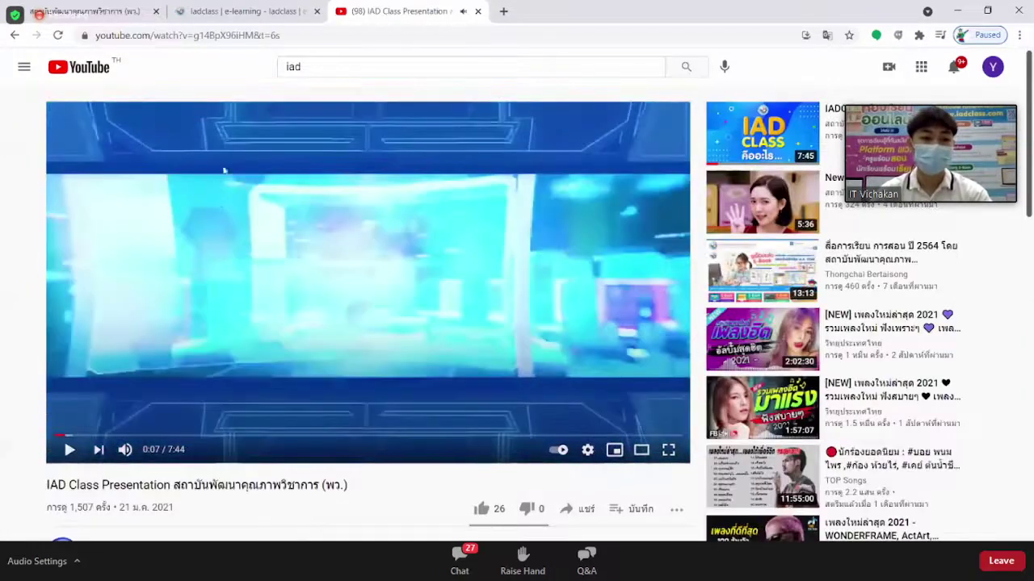
# Select the whole video web address and return to the iadclass classroom form.
pyautogui.click(218, 35)
pyautogui.click(299, 34)
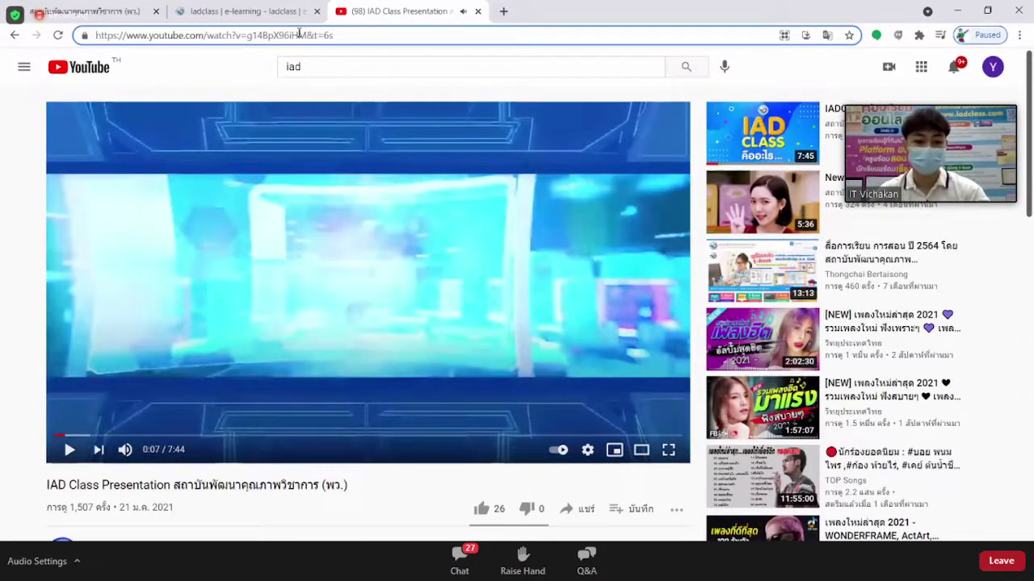
pyautogui.tripleClick(299, 34)
pyautogui.hotkey('ctrl', 'c')
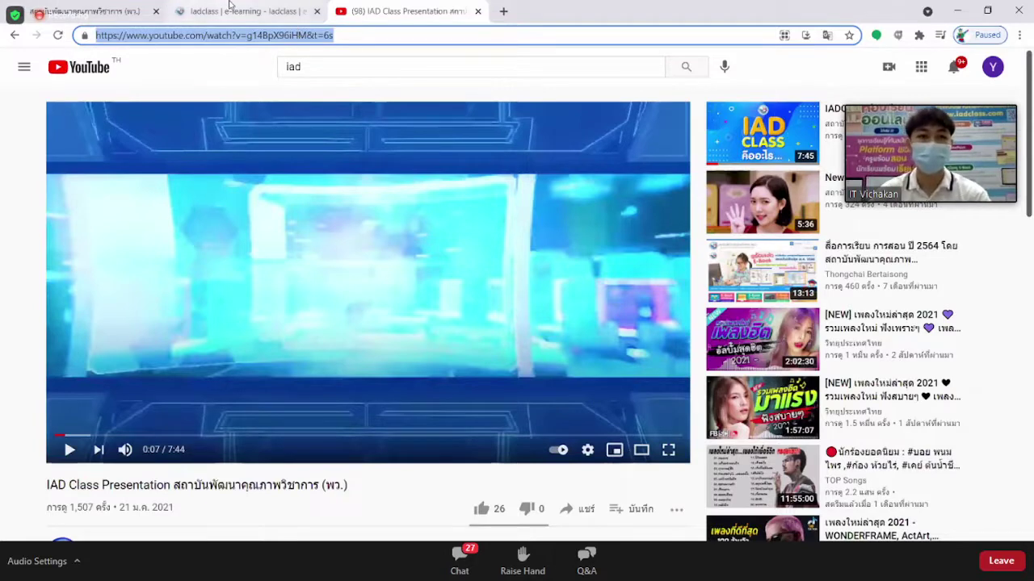
pyautogui.click(239, 15)
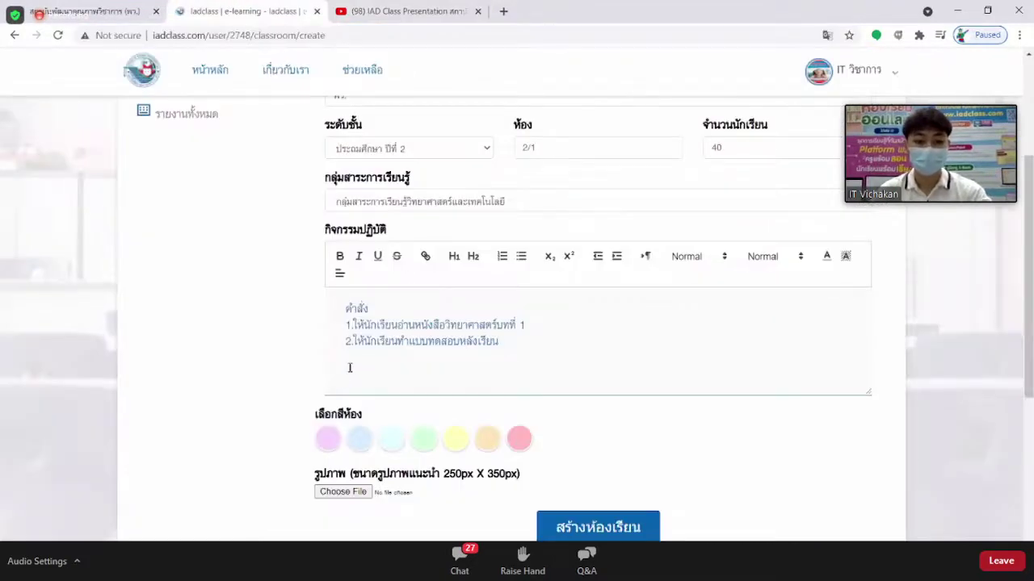
# Paste the YouTube address below the instructions and select the whole pasted address.
pyautogui.hotkey('ctrl', 'v')
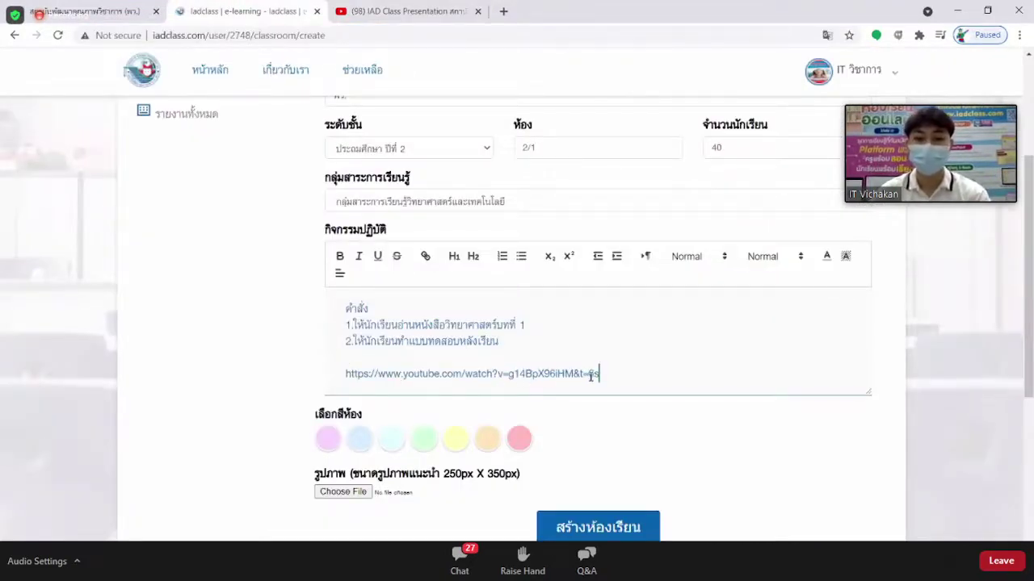
pyautogui.moveTo(619, 372); pyautogui.dragTo(343, 377)
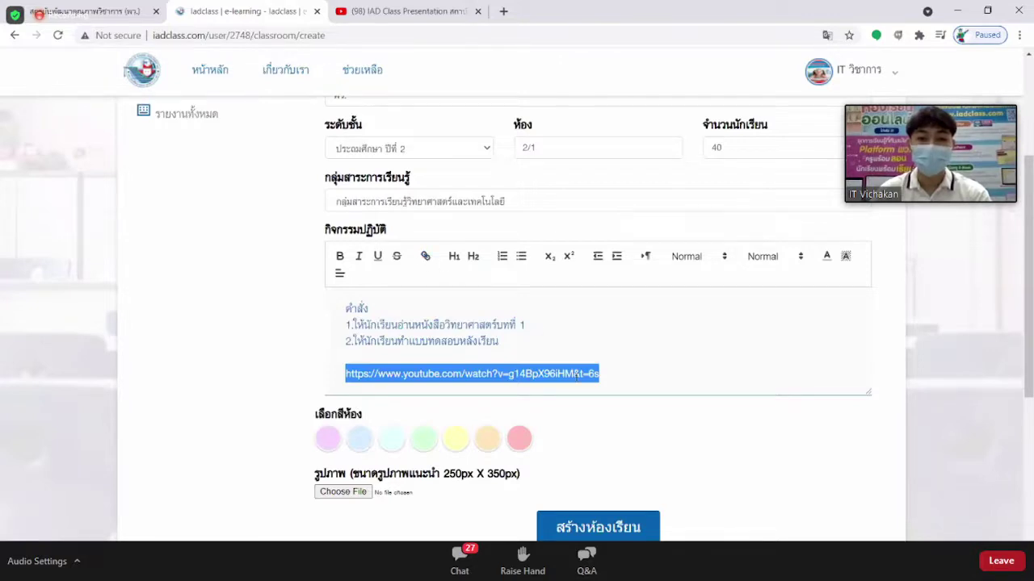
pyautogui.click(426, 258)
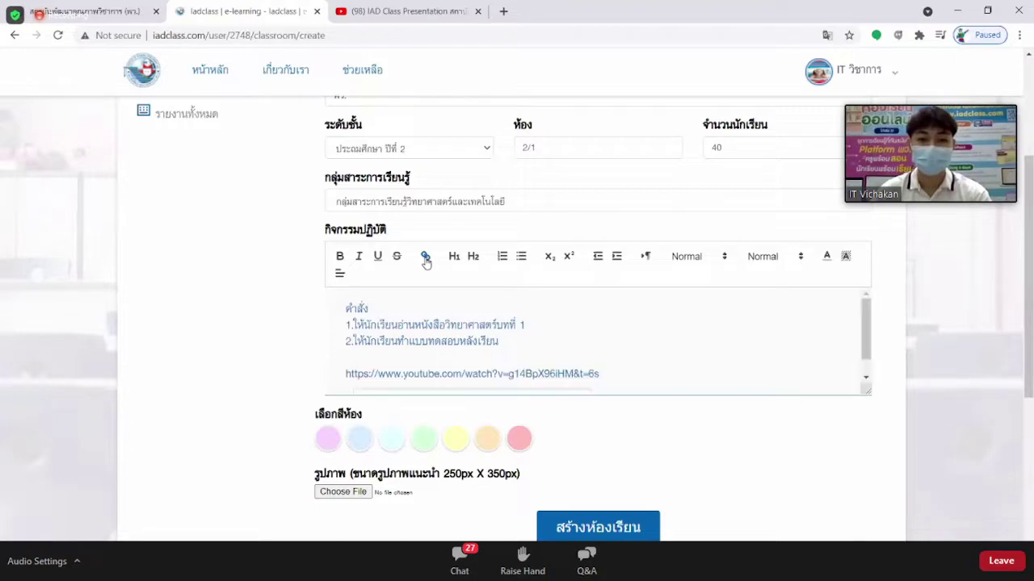
pyautogui.scroll(-1, 694, 345)
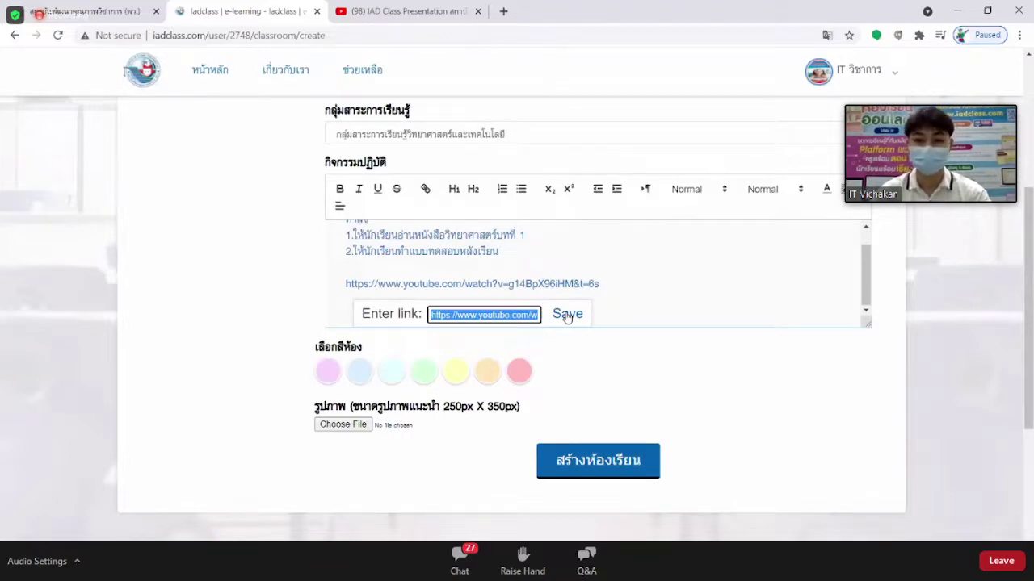
pyautogui.click(567, 316)
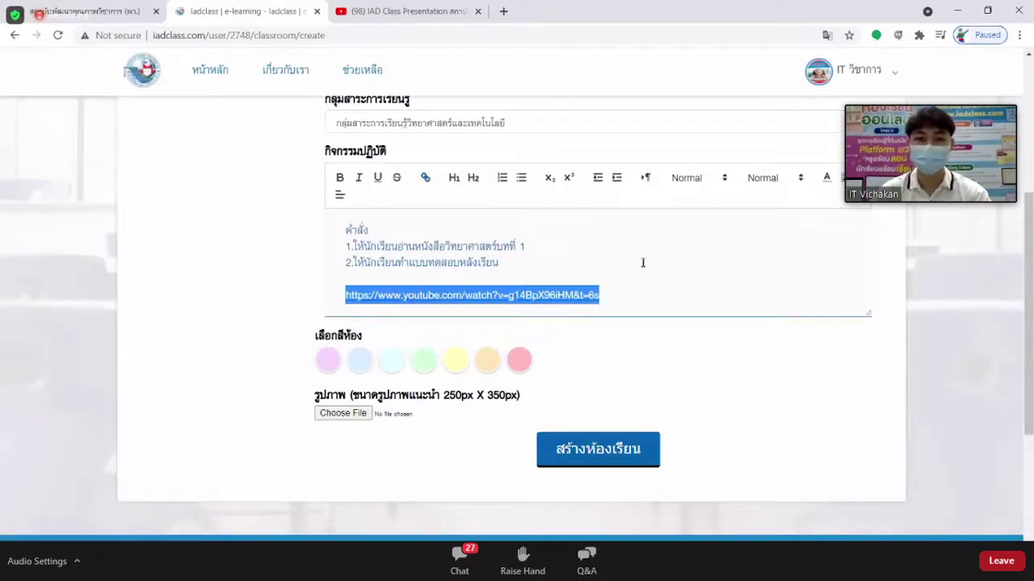
pyautogui.click(627, 290)
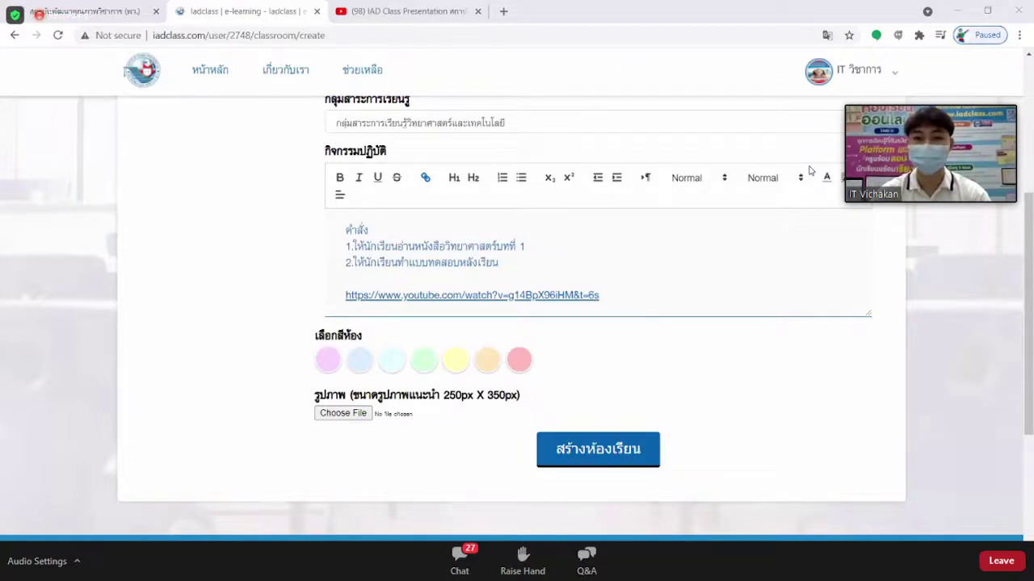
pyautogui.scroll(-1, 539, 234)
pyautogui.scroll(1, 579, 213)
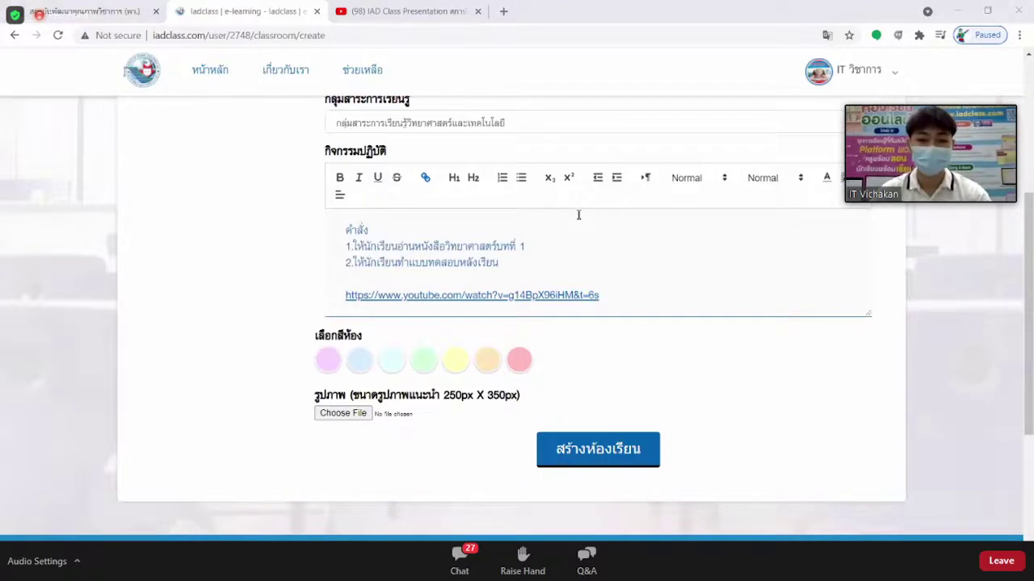
pyautogui.scroll(-1, 578, 215)
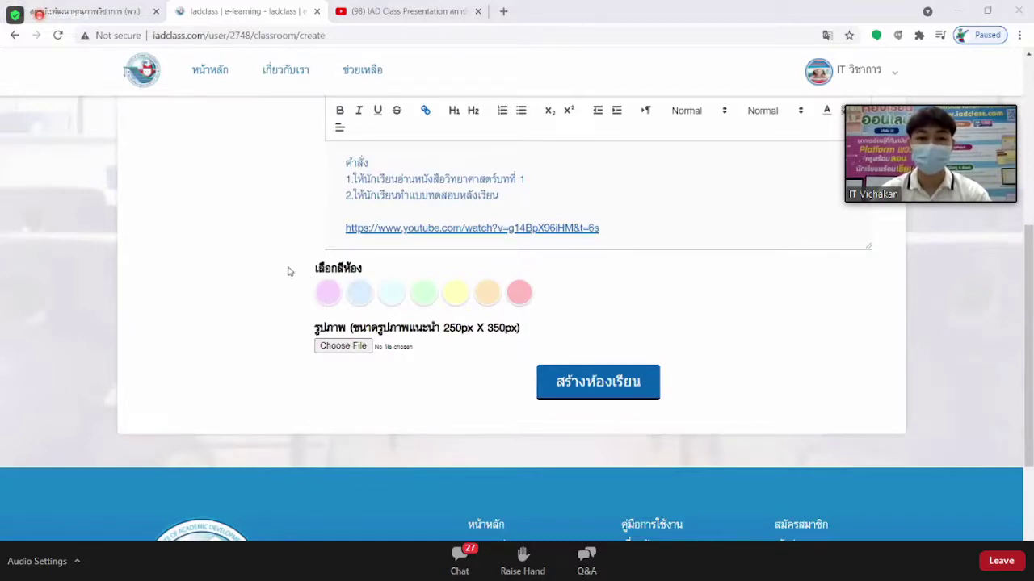
# Pick the light orange swatch as the room colour.
pyautogui.click(487, 297)
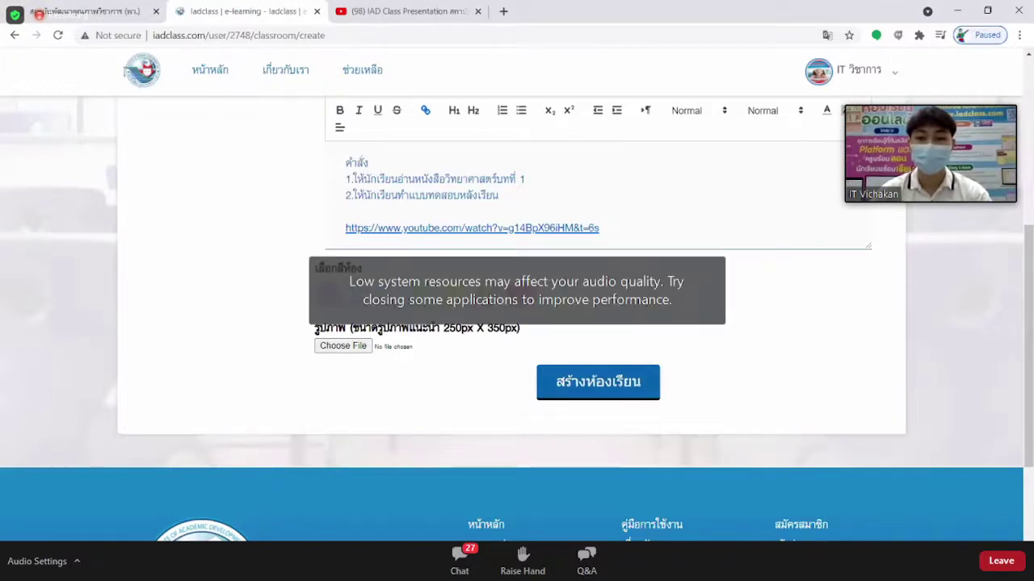
pyautogui.scroll(5, 517, 323)
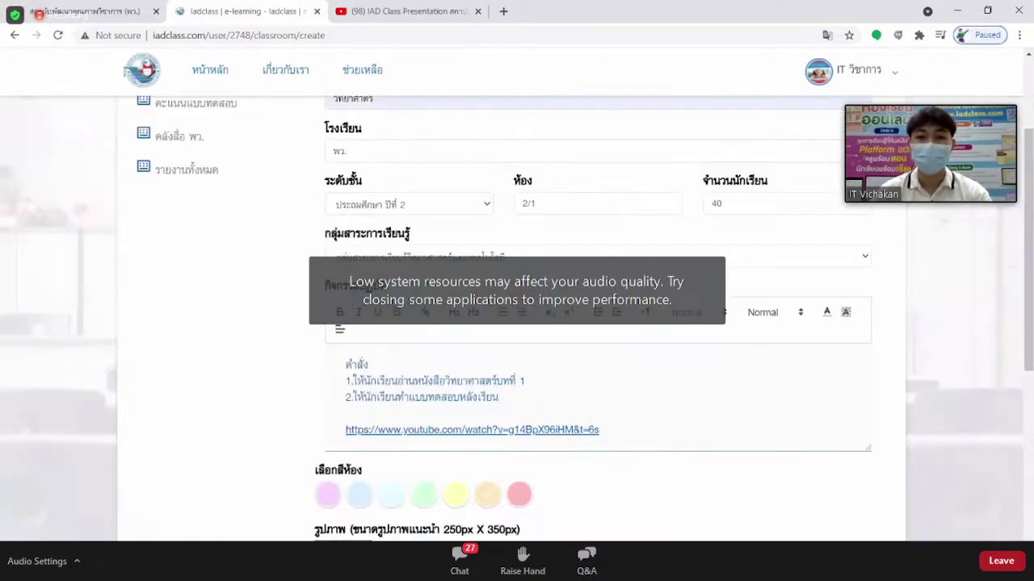
pyautogui.scroll(-2, 517, 323)
pyautogui.scroll(-3, 590, 291)
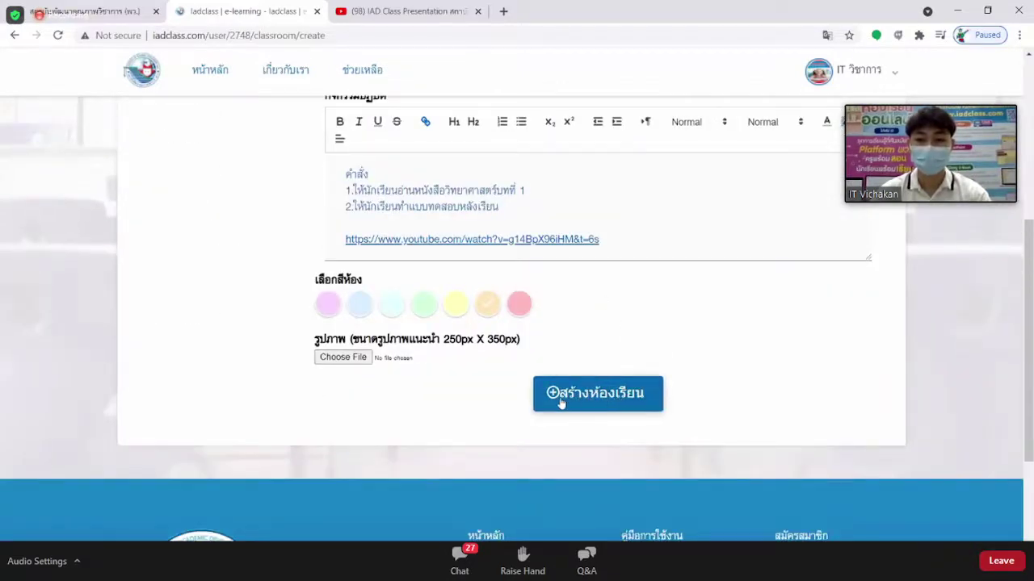
pyautogui.click(607, 396)
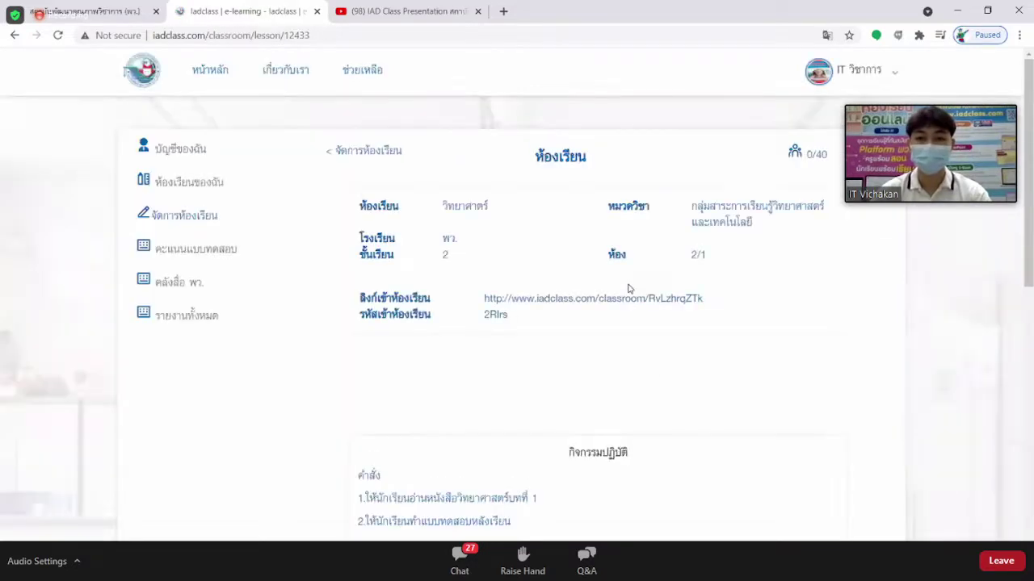
pyautogui.scroll(-1, 628, 276)
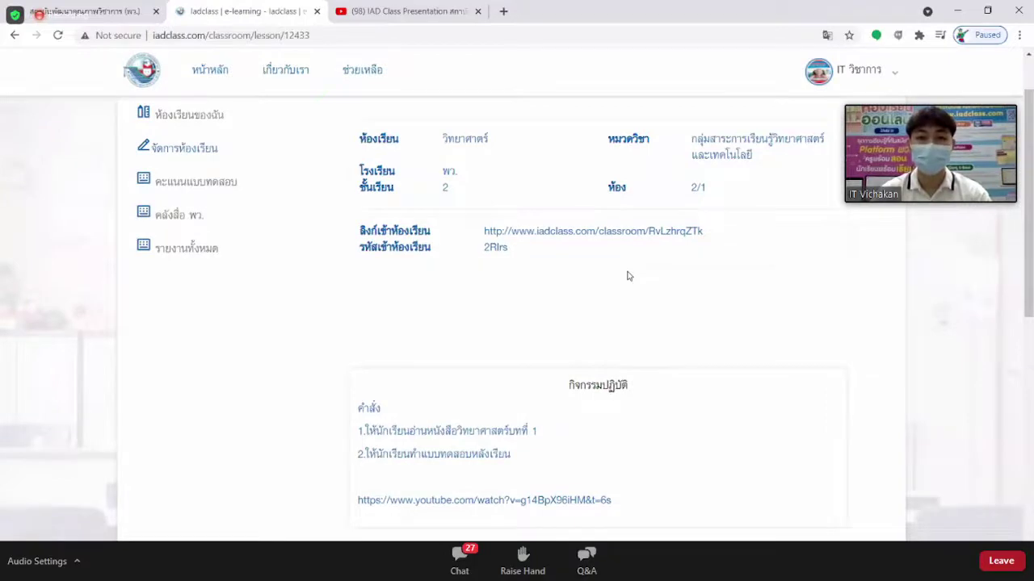
pyautogui.scroll(2, 628, 276)
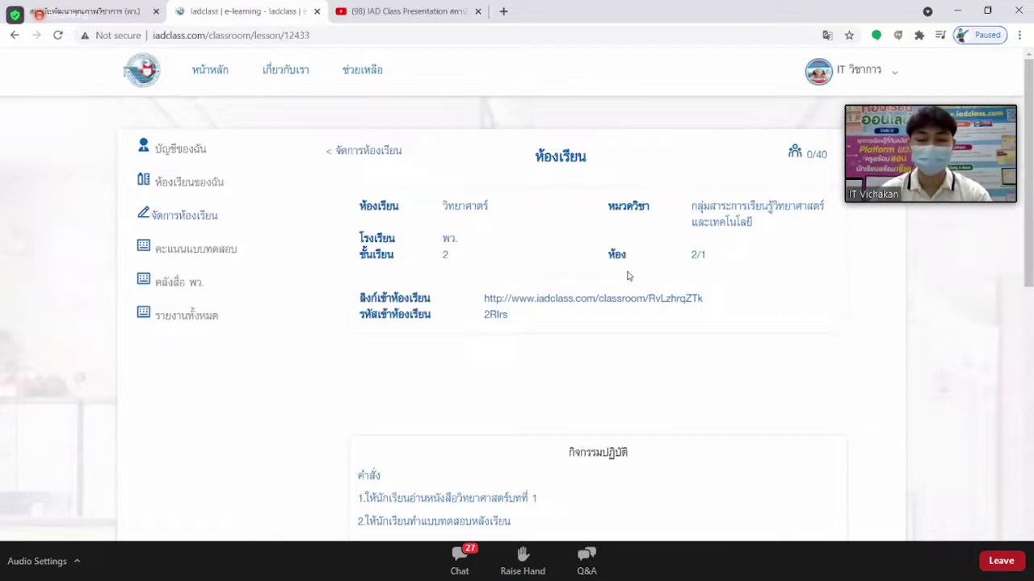
pyautogui.scroll(-2, 629, 276)
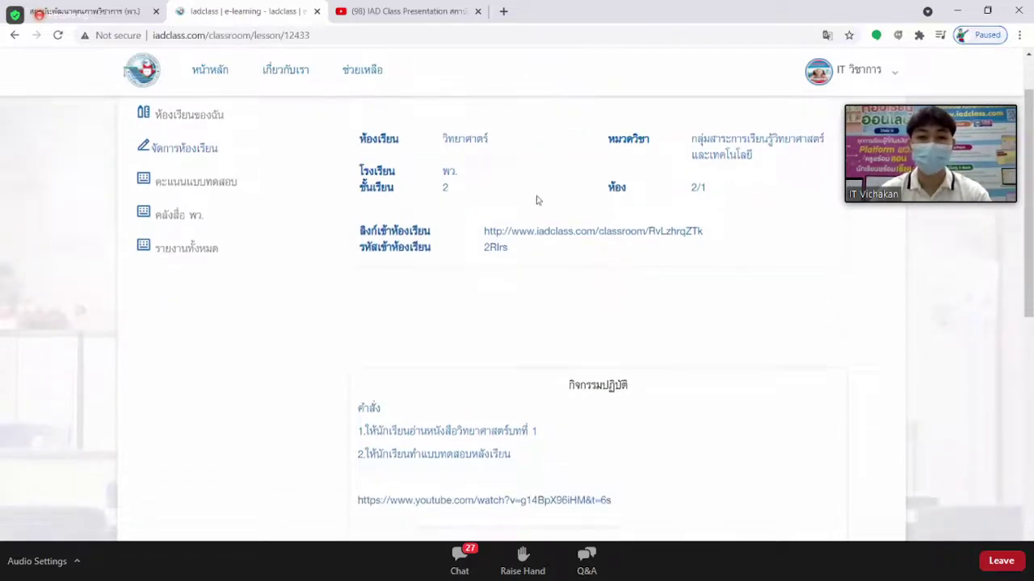
pyautogui.doubleClick(458, 140)
pyautogui.click(680, 143)
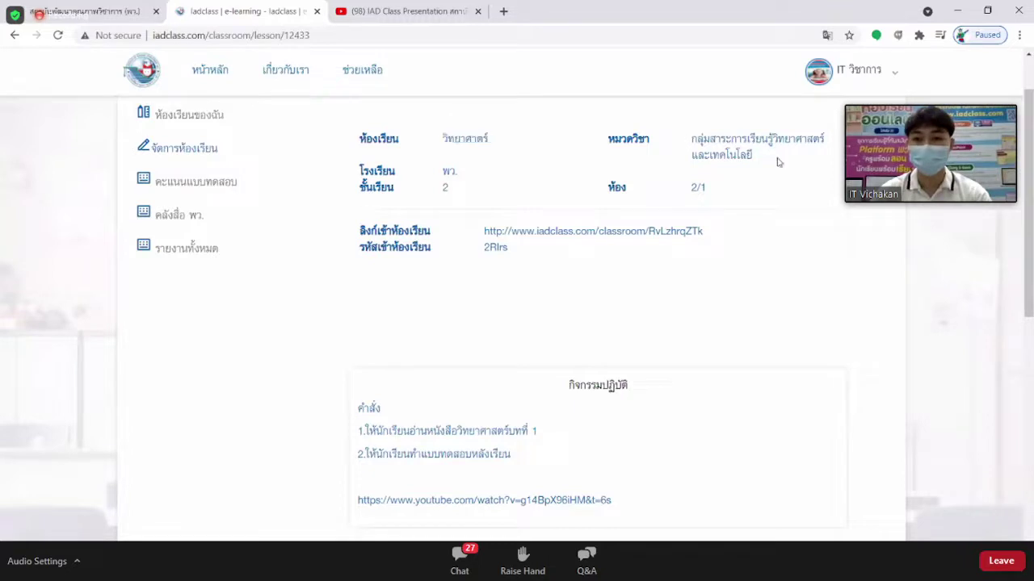
pyautogui.tripleClick(778, 163)
pyautogui.doubleClick(449, 171)
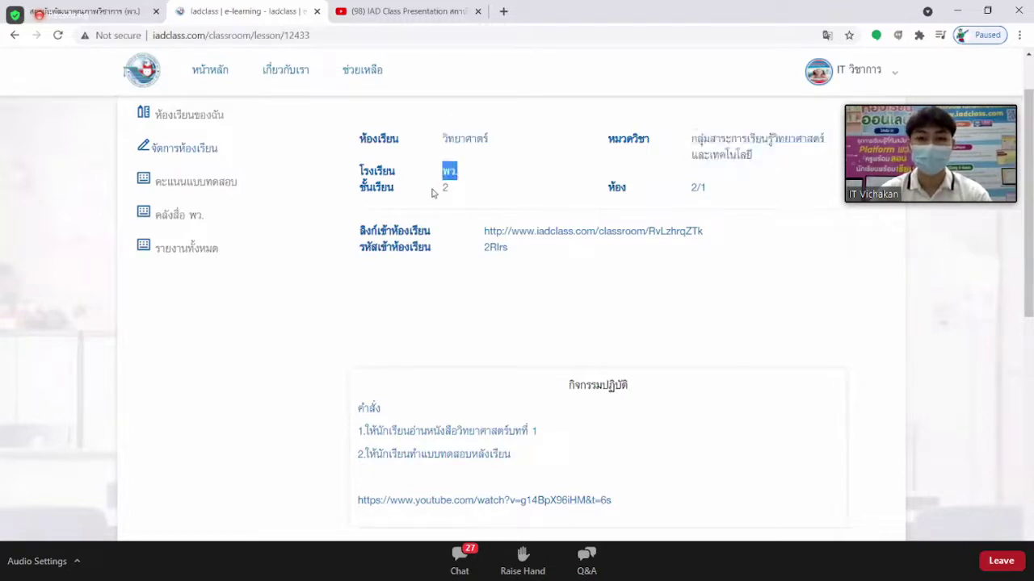
pyautogui.doubleClick(444, 187)
pyautogui.moveTo(659, 190); pyautogui.dragTo(724, 188)
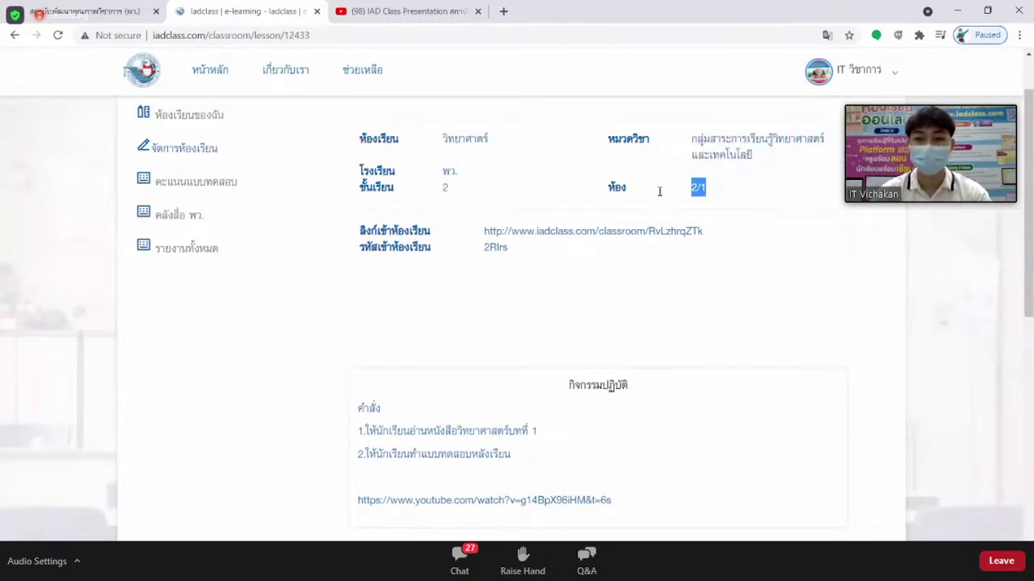
pyautogui.scroll(-1, 659, 191)
pyautogui.moveTo(482, 164); pyautogui.dragTo(722, 173)
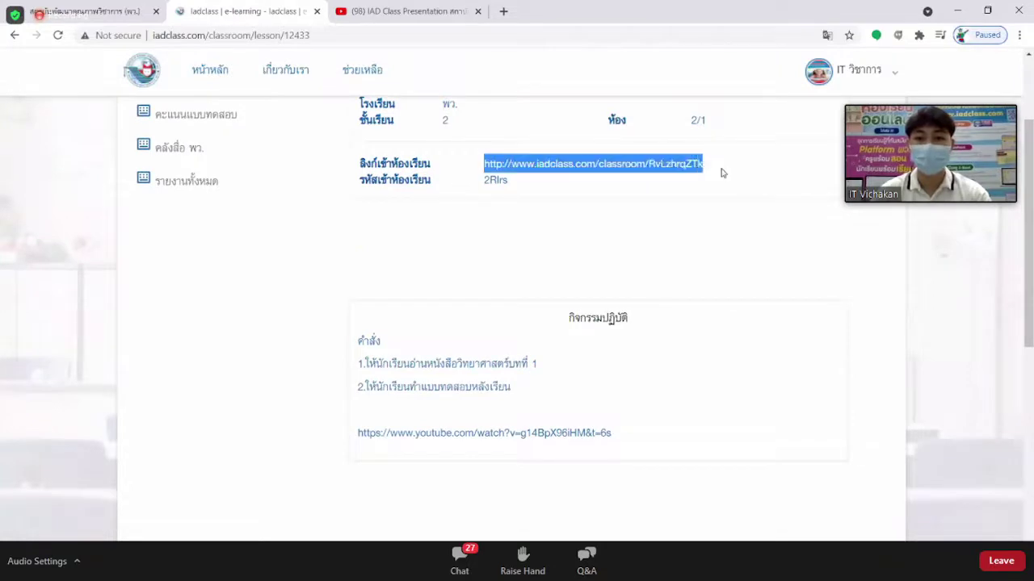
pyautogui.moveTo(467, 181); pyautogui.dragTo(517, 185)
pyautogui.click(518, 184)
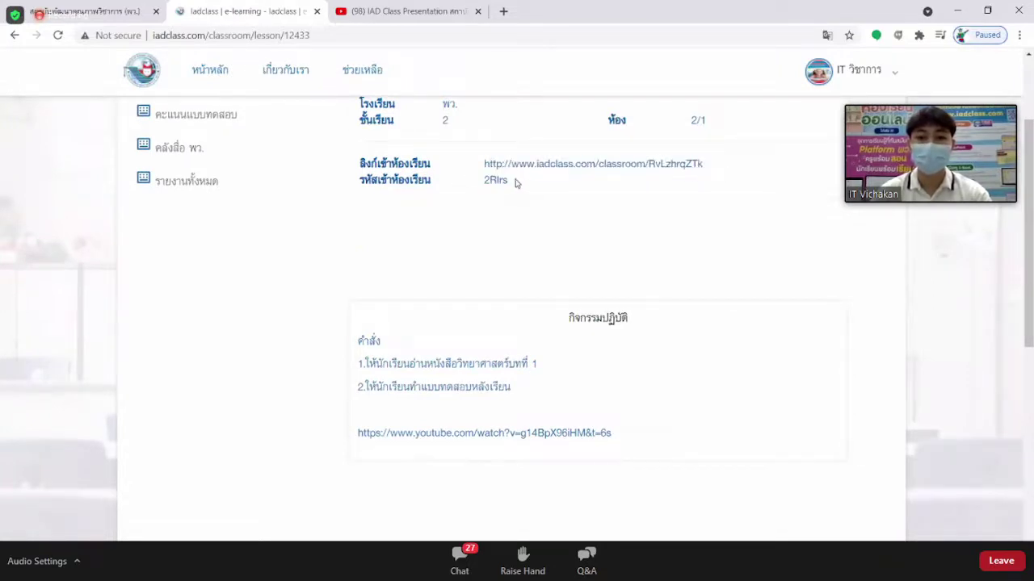
pyautogui.tripleClick(517, 183)
pyautogui.click(531, 189)
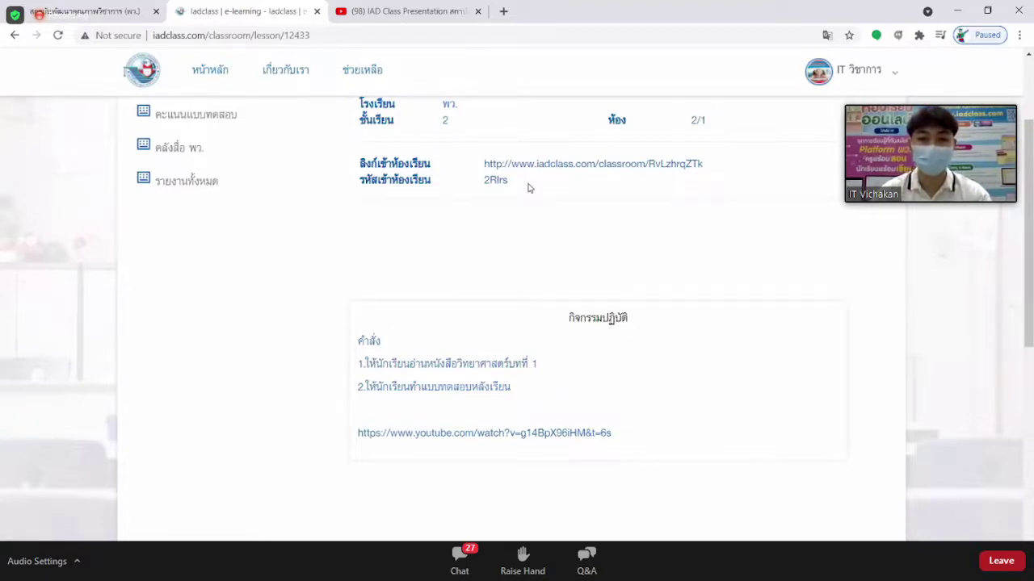
pyautogui.scroll(-3, 529, 188)
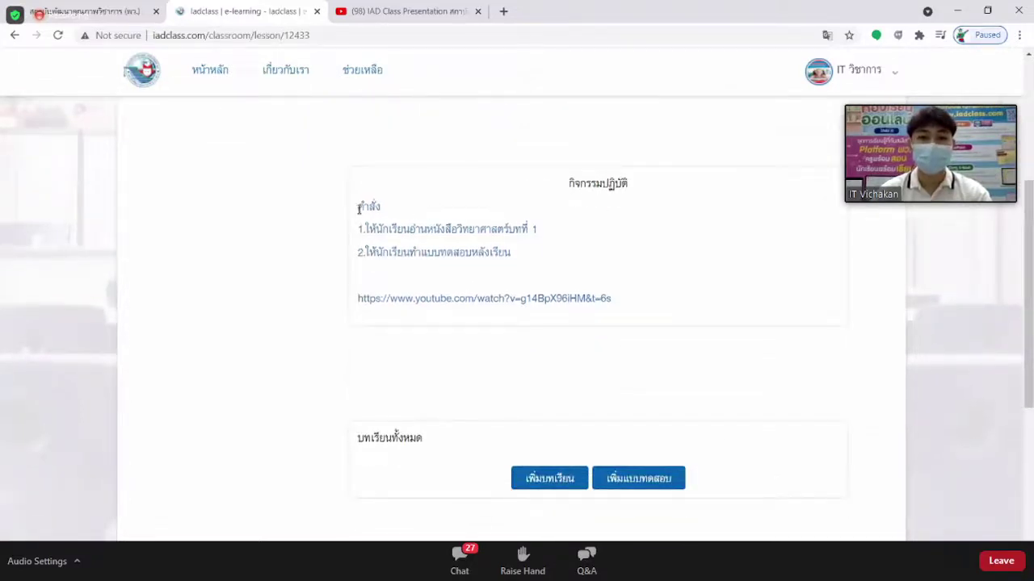
pyautogui.moveTo(358, 229); pyautogui.dragTo(539, 250)
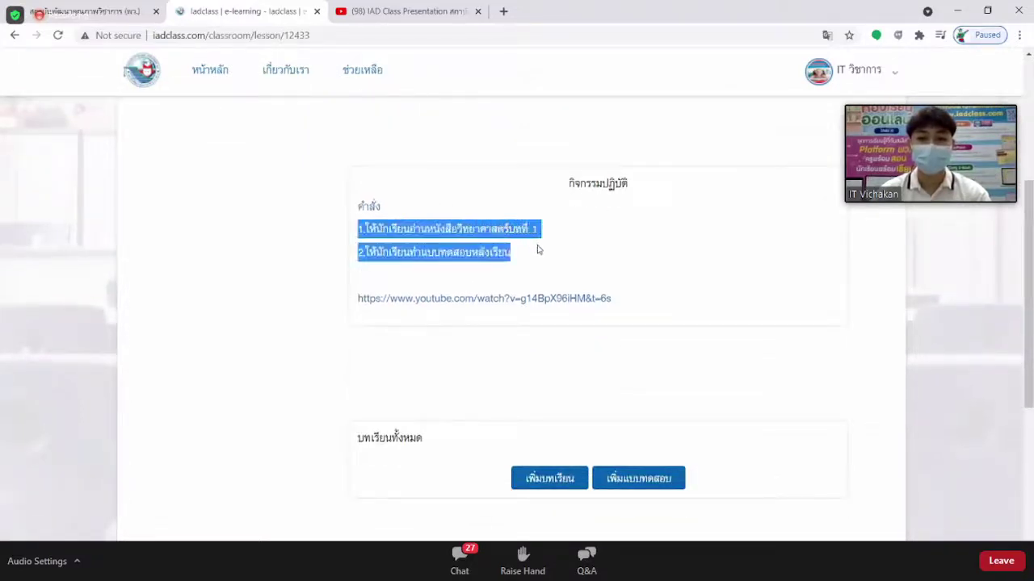
pyautogui.scroll(-1, 640, 267)
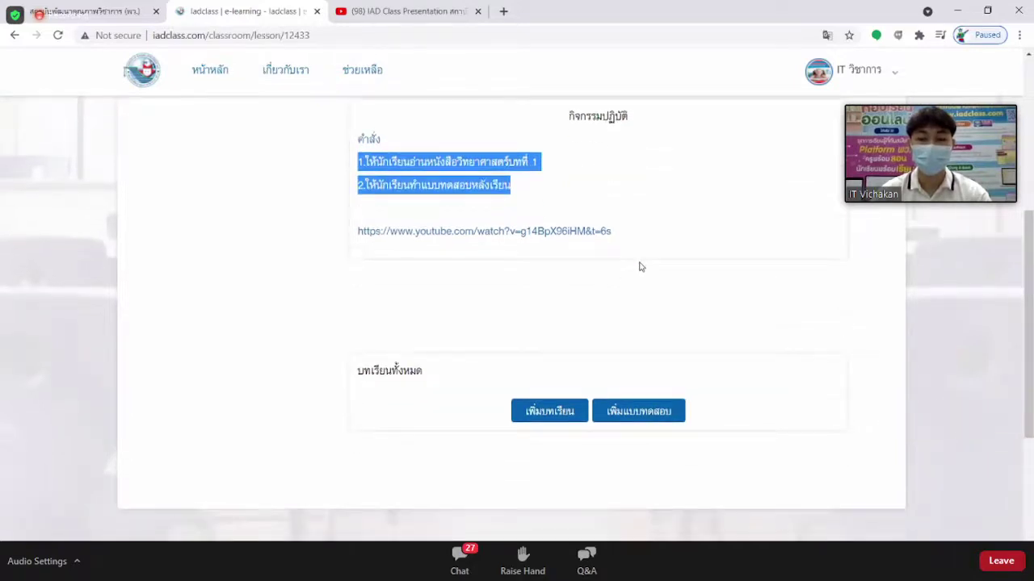
pyautogui.scroll(-1, 614, 265)
pyautogui.scroll(4, 449, 279)
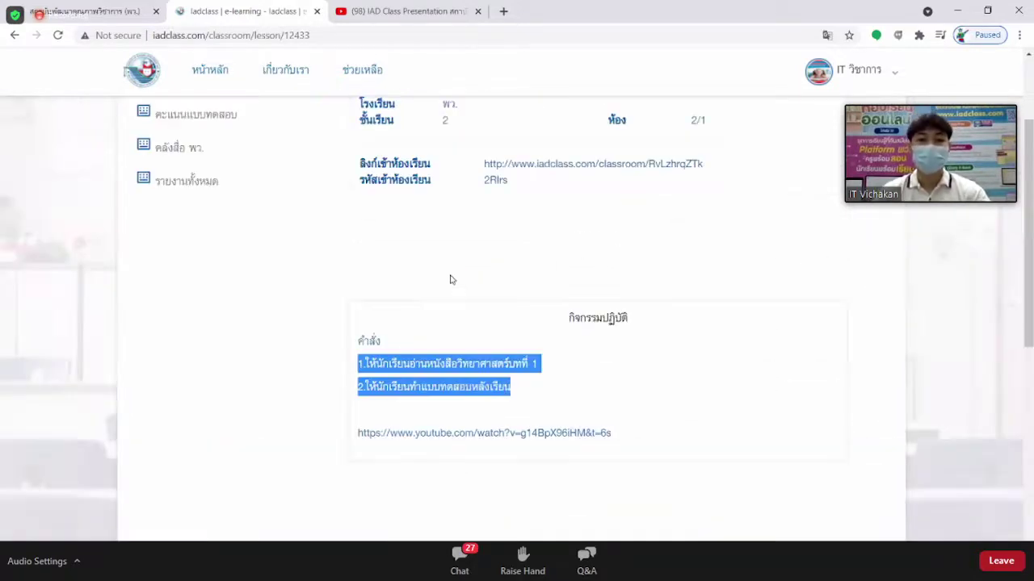
pyautogui.scroll(2, 451, 279)
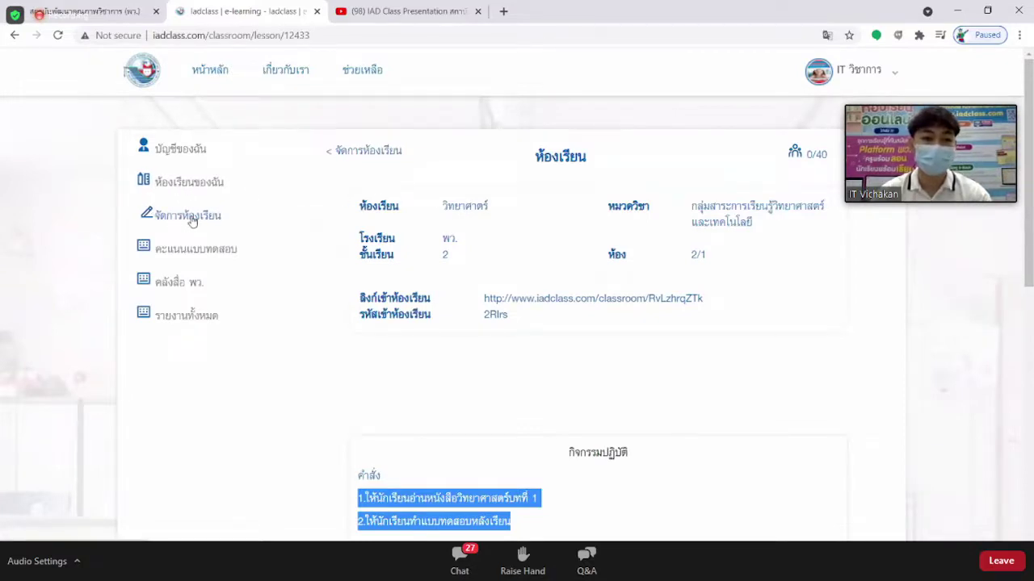
# Go back to the ห้องเรียนของคุณ list via จัดการห้องเรียน in the sidebar.
pyautogui.click(192, 222)
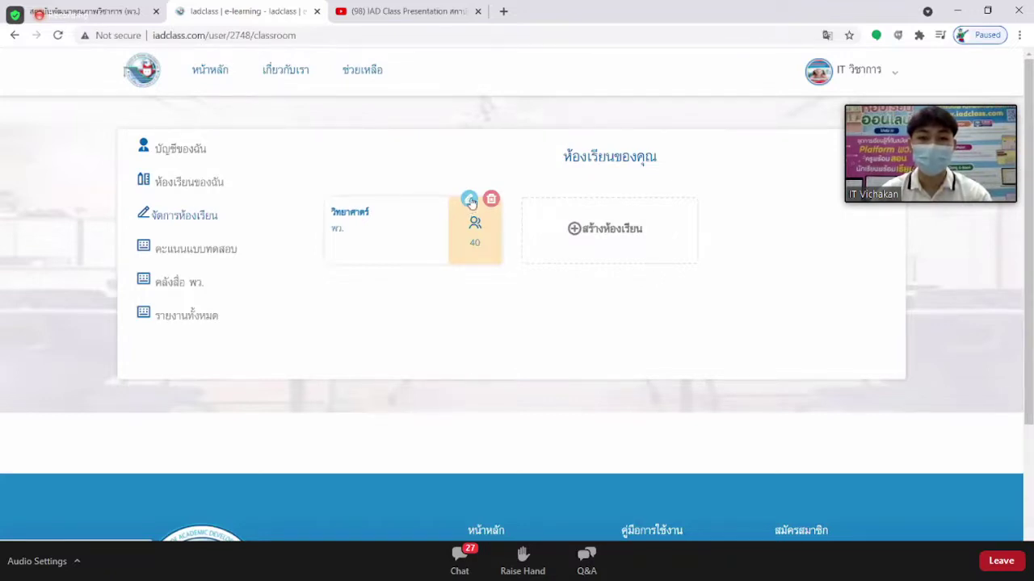
pyautogui.click(471, 202)
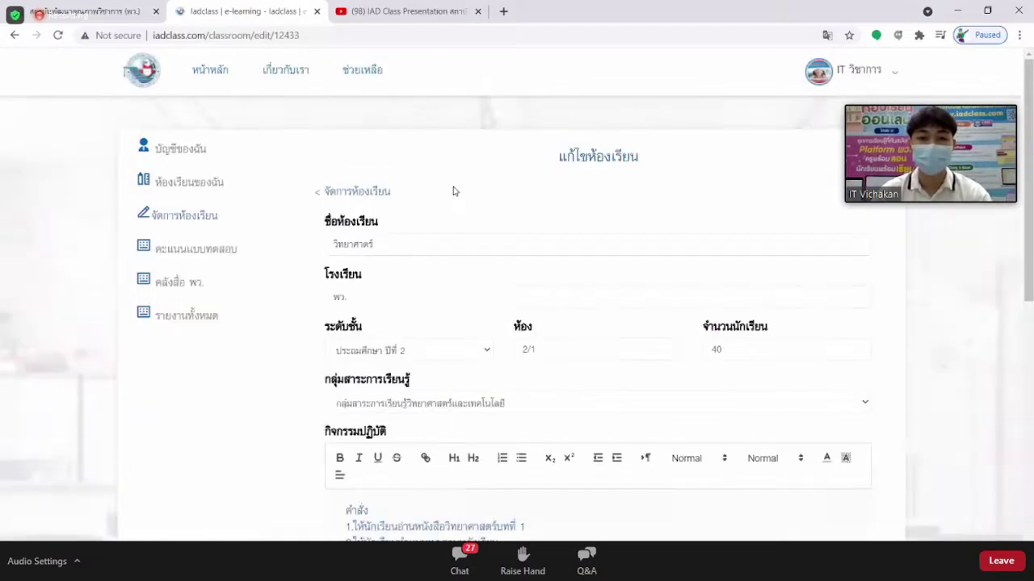
pyautogui.scroll(-2, 454, 187)
pyautogui.scroll(2, 455, 188)
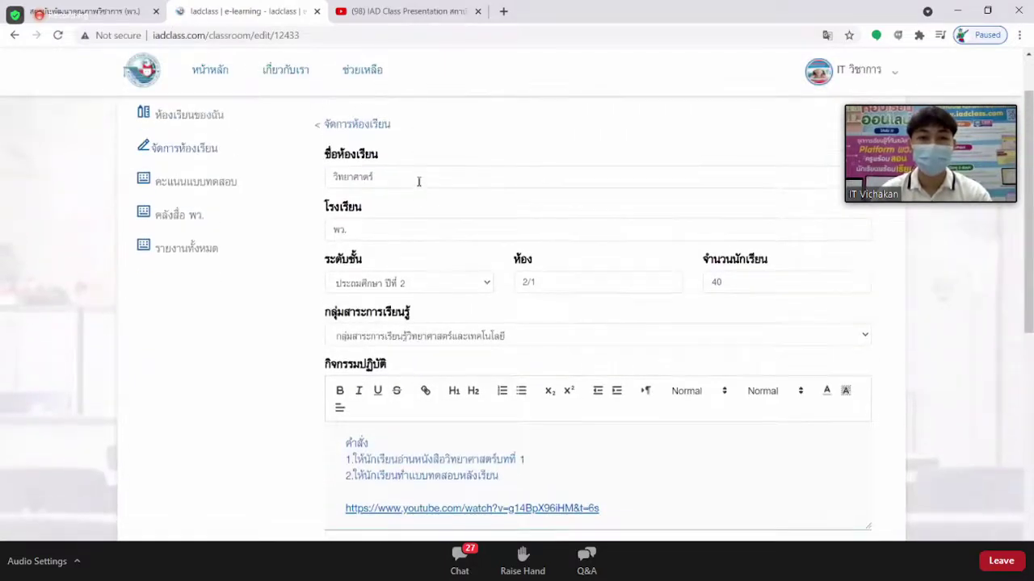
pyautogui.scroll(-1, 432, 178)
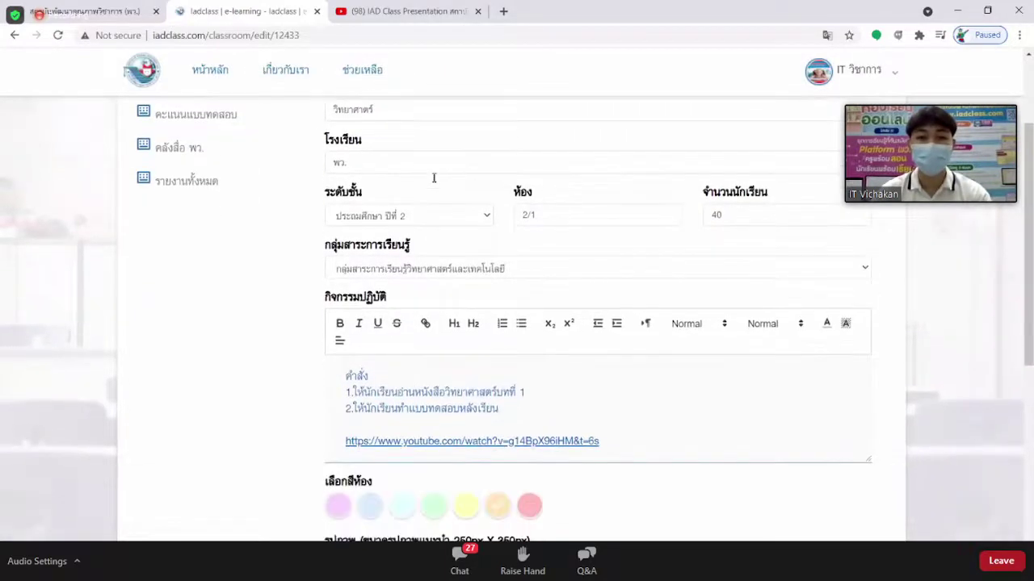
pyautogui.scroll(-2, 436, 178)
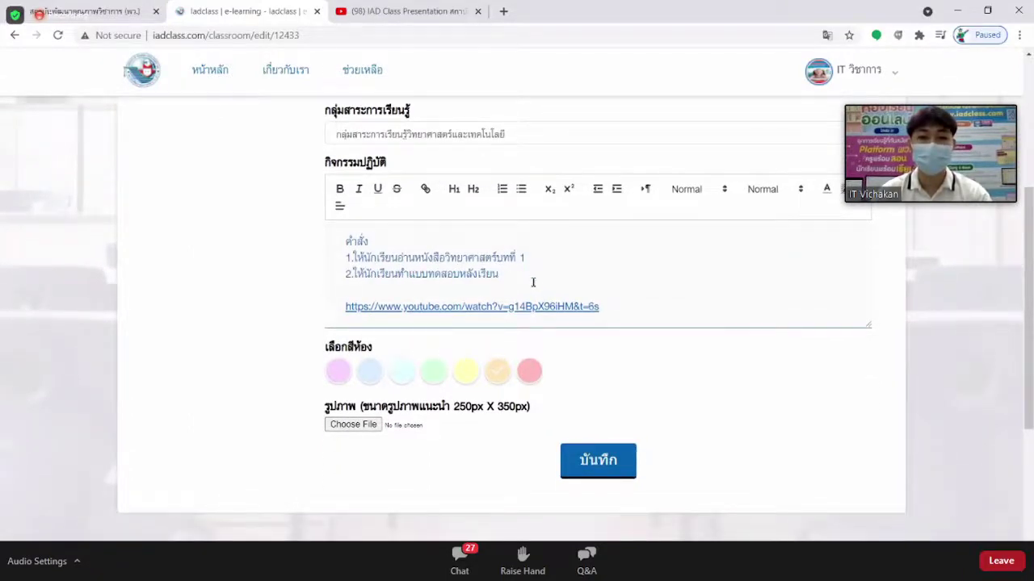
pyautogui.scroll(2, 531, 282)
pyautogui.scroll(-3, 582, 291)
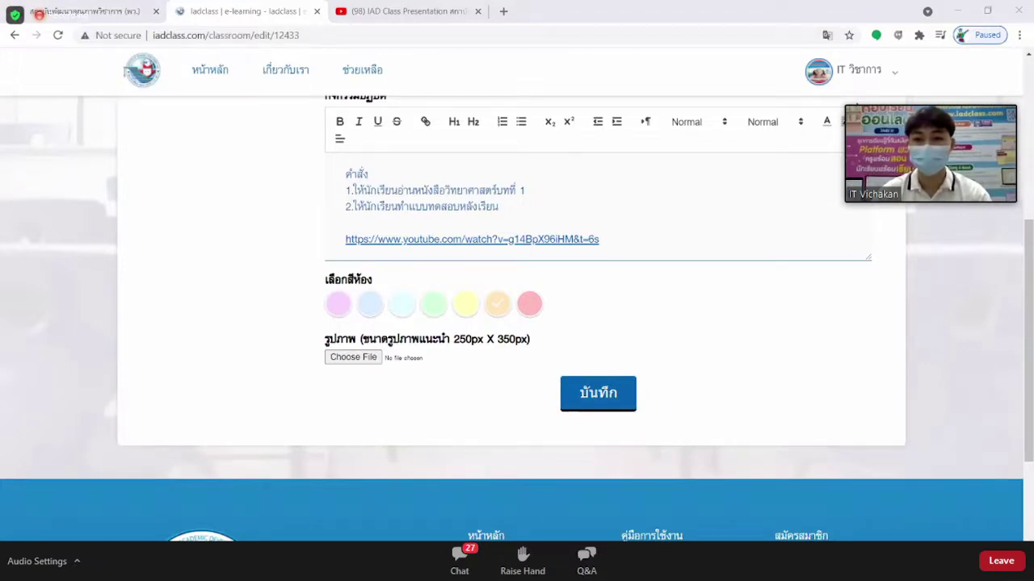
pyautogui.scroll(2, 312, 131)
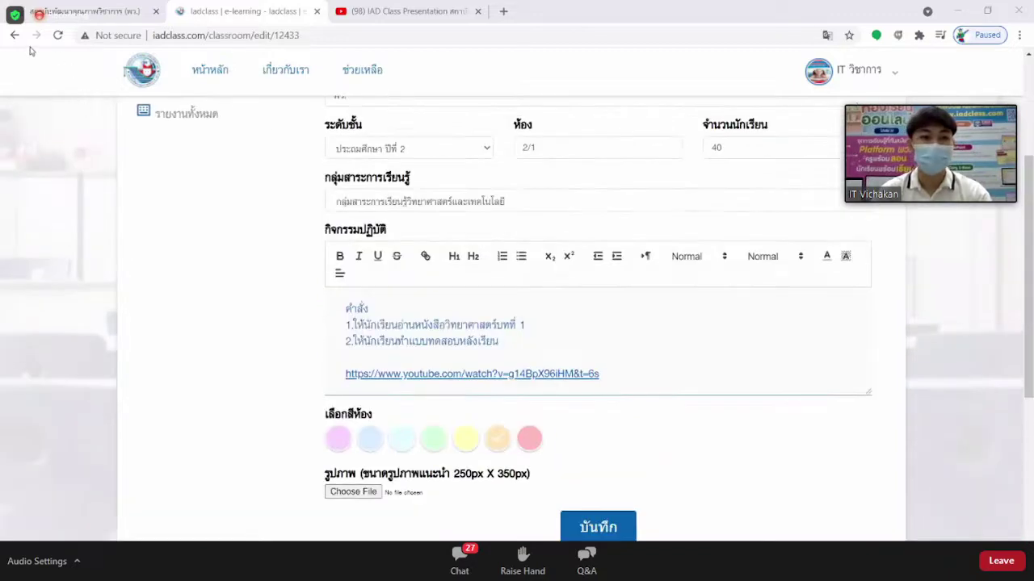
pyautogui.click(14, 36)
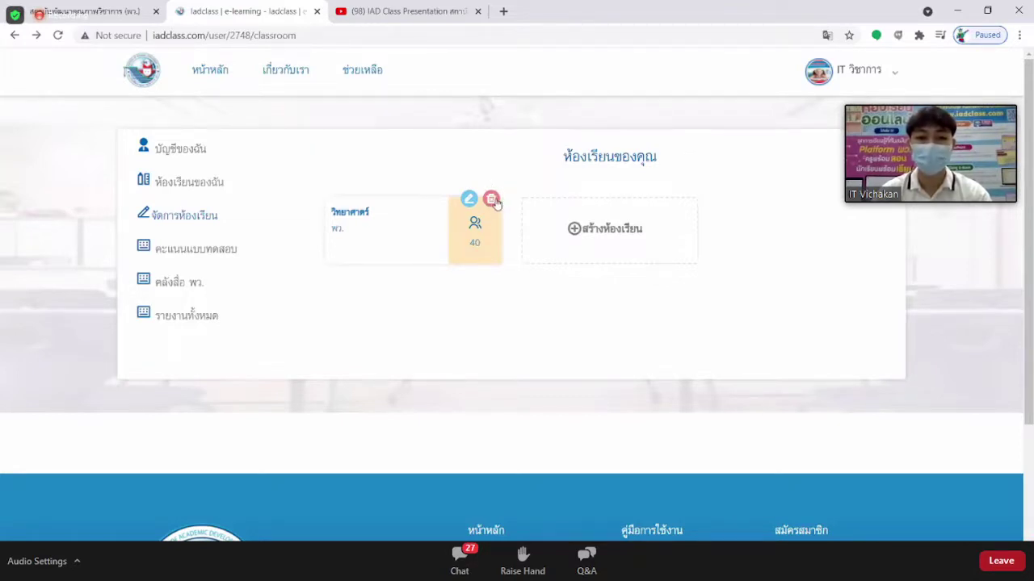
# Use the red trash icon on the วิทยาศาสตร์ card to raise the ต้องการลบหรือไม่? prompt.
pyautogui.click(492, 199)
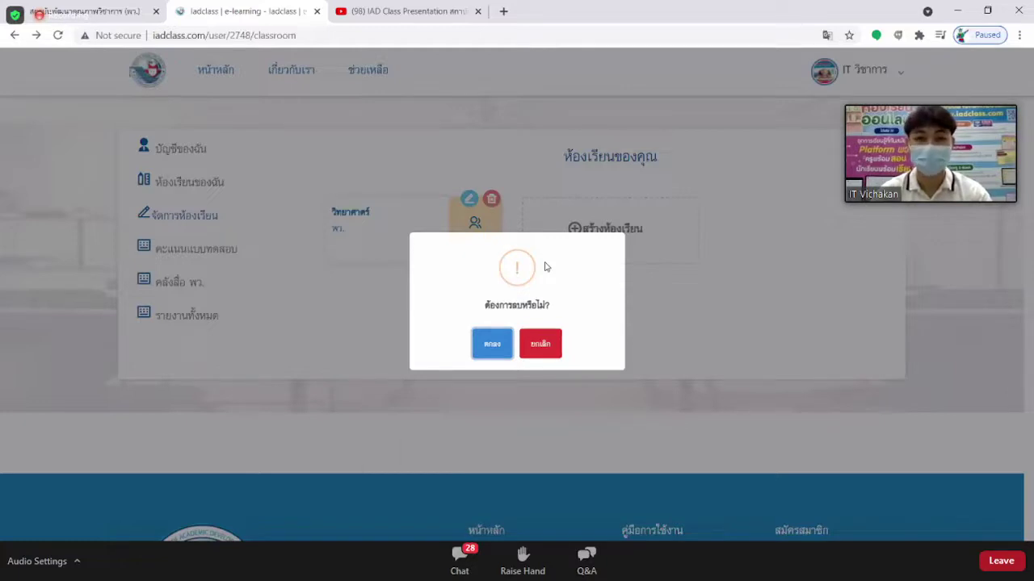
# Cancel the deletion with ยกเลิก so the วิทยาศาสตร์ classroom stays.
pyautogui.click(547, 353)
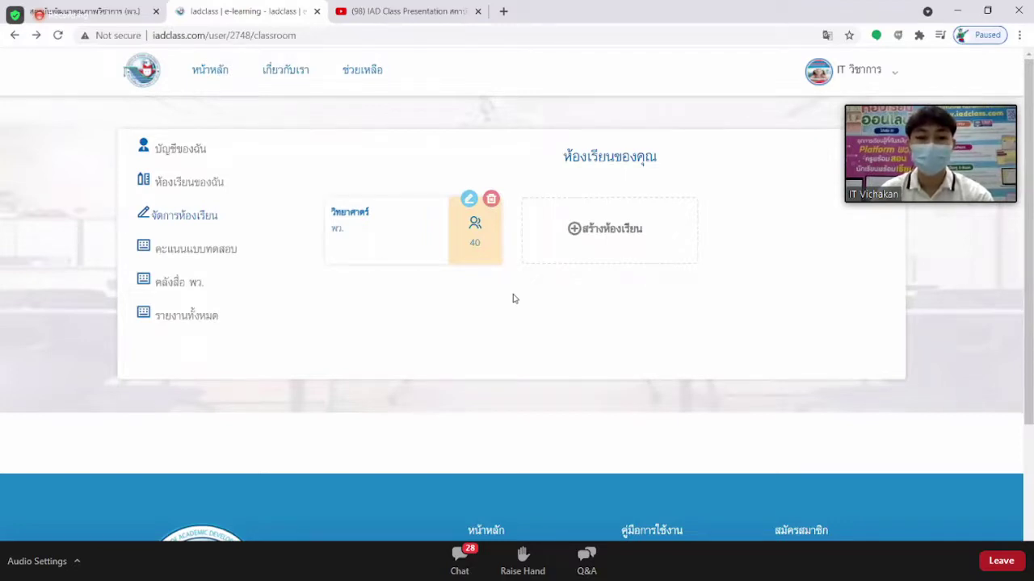
# Scroll through the empty สร้างห้องเรียน form and submit it, returning to the classroom list.
pyautogui.click(612, 232)
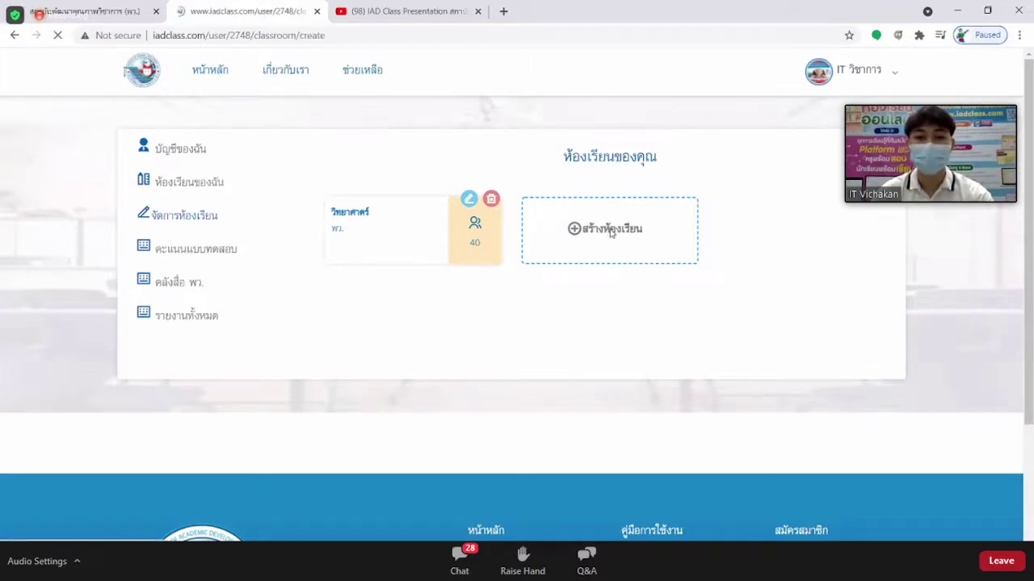
pyautogui.scroll(-1, 492, 218)
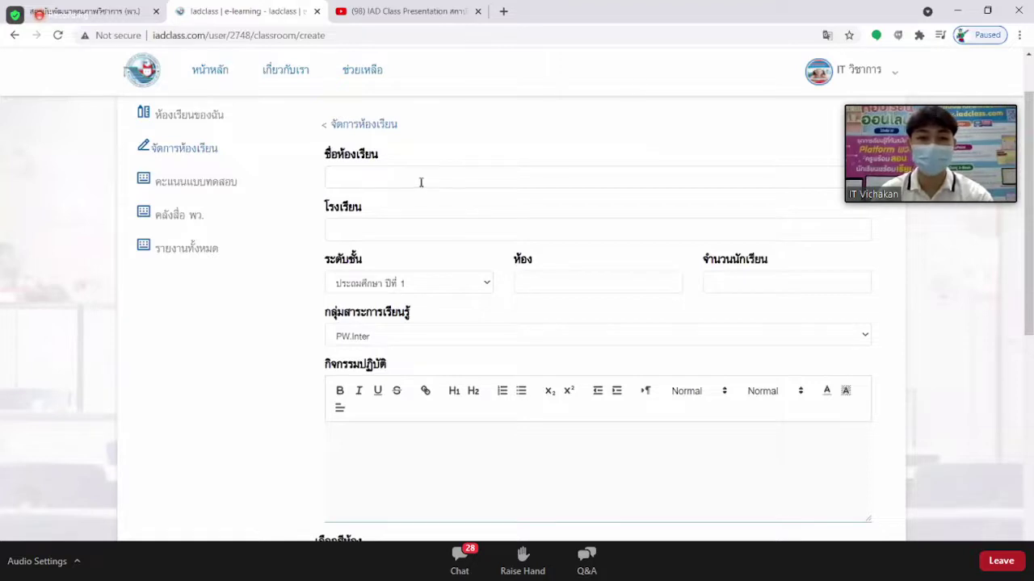
pyautogui.scroll(-1, 454, 175)
pyautogui.scroll(-1, 489, 242)
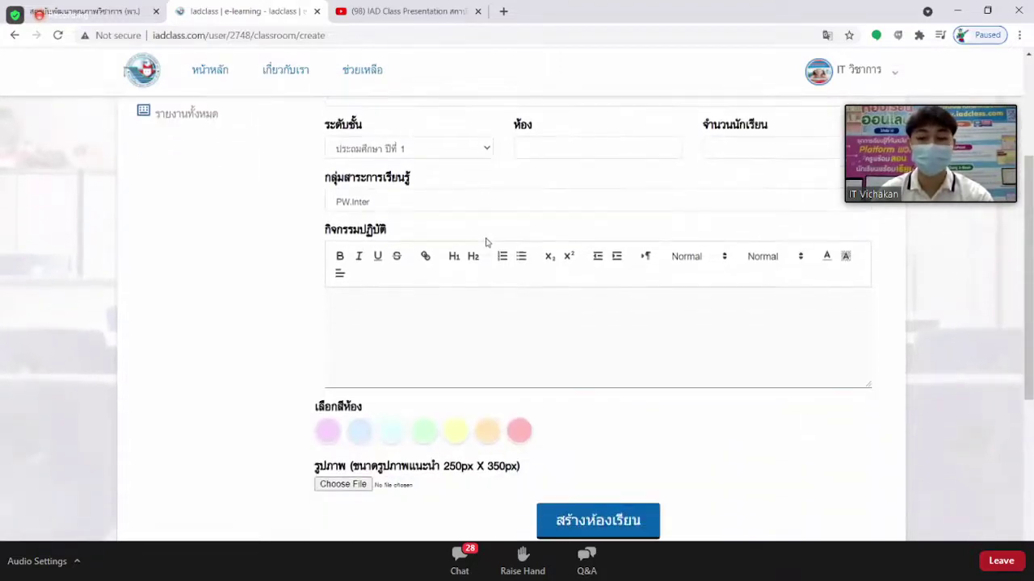
pyautogui.scroll(-1, 517, 257)
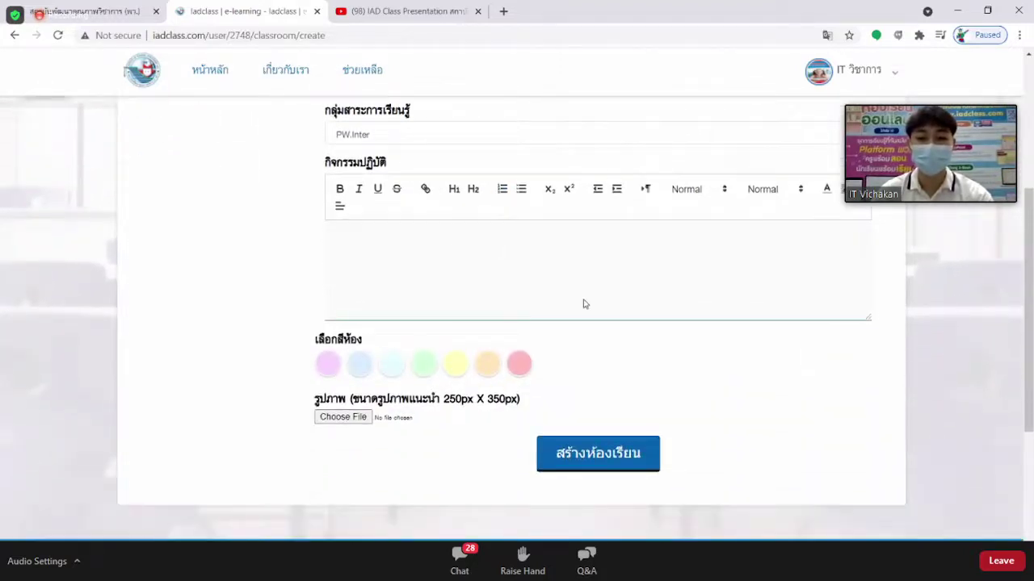
pyautogui.click(614, 464)
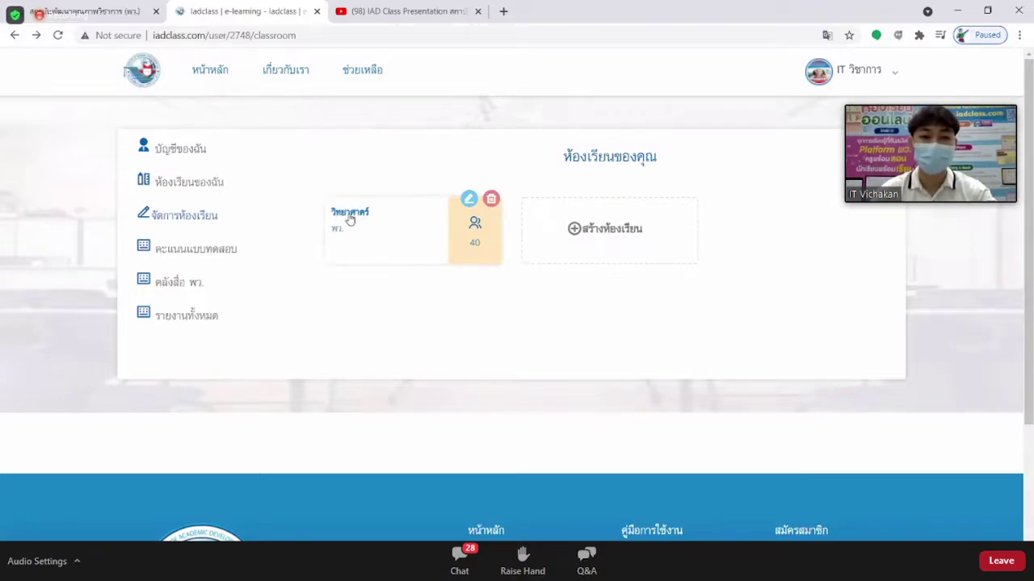
# Open the วิทยาศาสตร์ classroom (grade 2, room 2/1) and reach its เพิ่มบทเรียน page.
pyautogui.click(349, 220)
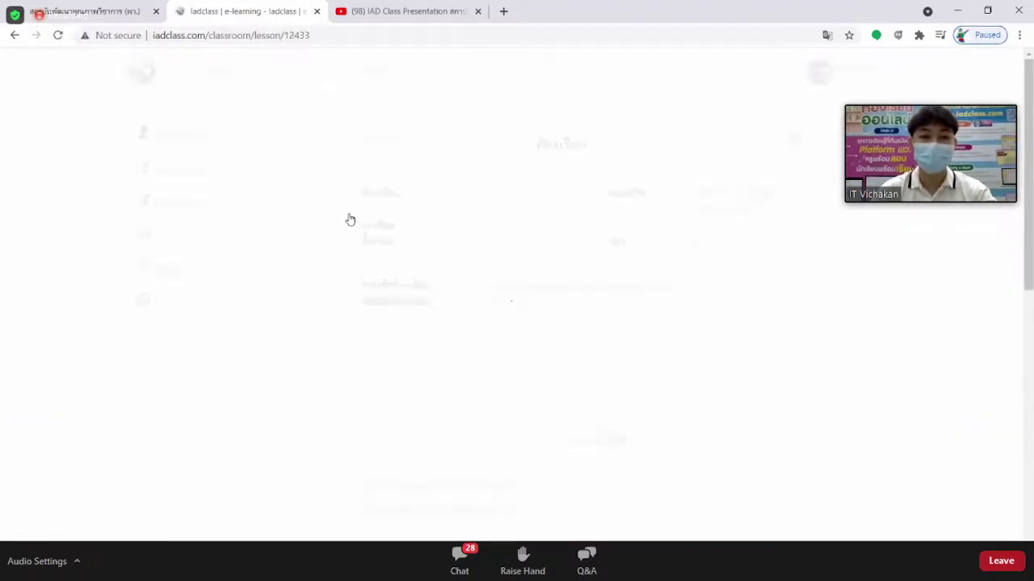
pyautogui.scroll(-3, 555, 223)
pyautogui.scroll(-2, 555, 223)
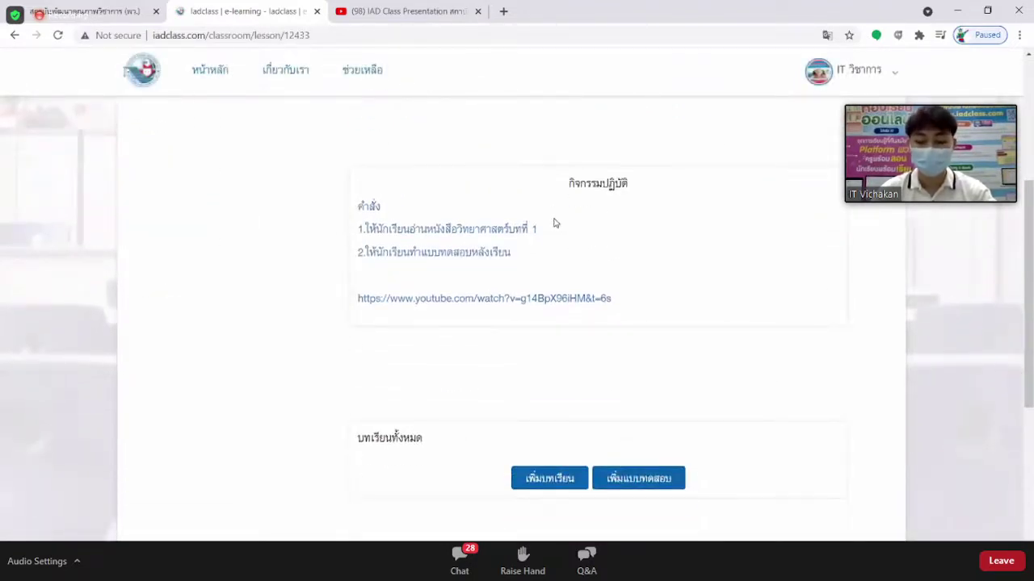
pyautogui.scroll(-1, 554, 223)
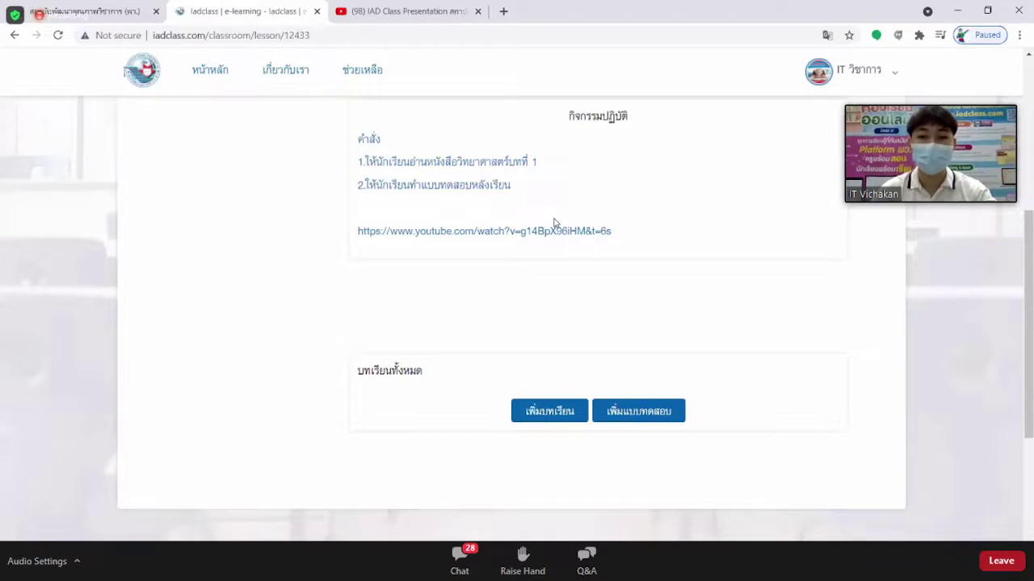
pyautogui.scroll(3, 555, 223)
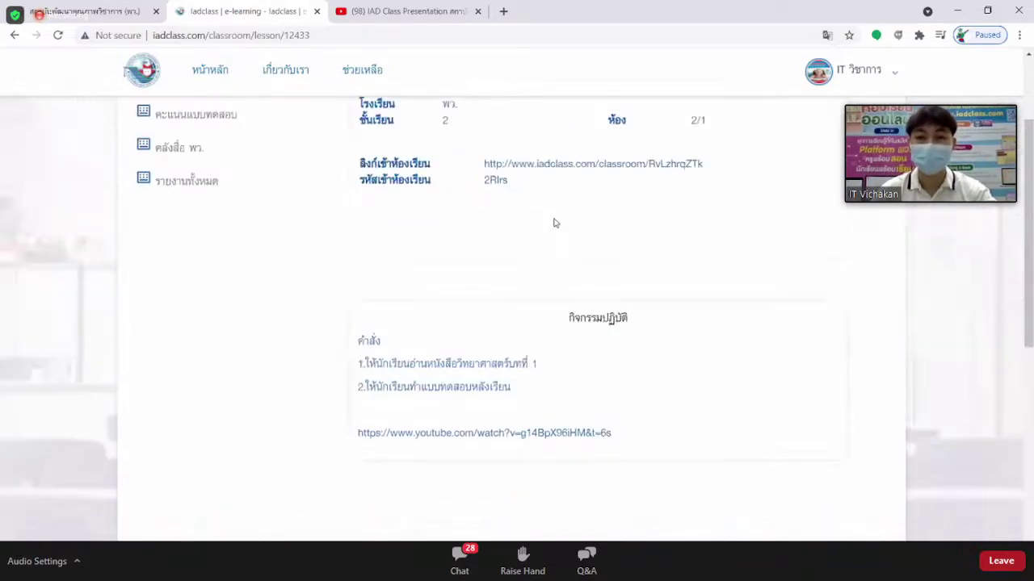
pyautogui.scroll(-4, 600, 208)
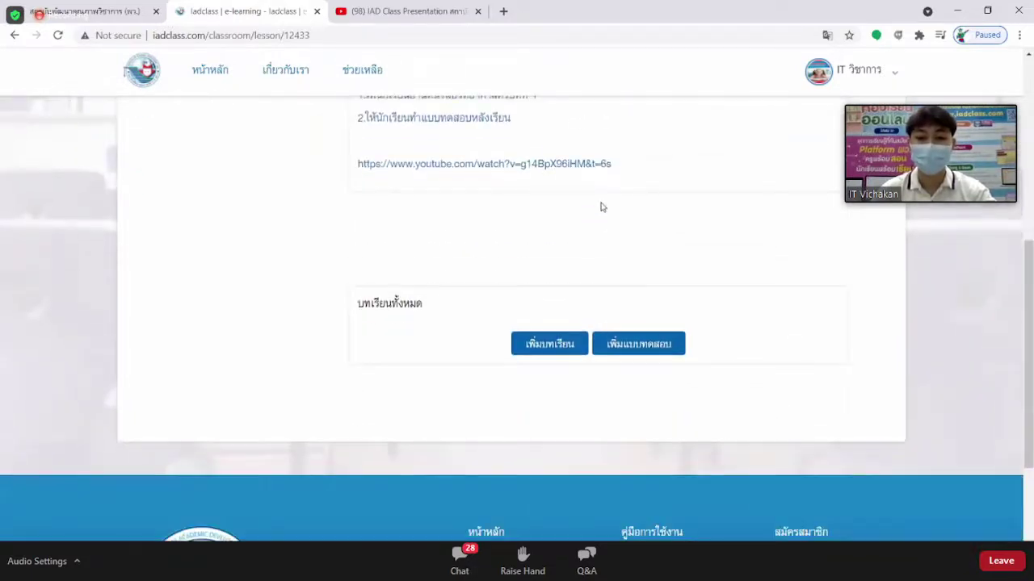
pyautogui.click(543, 348)
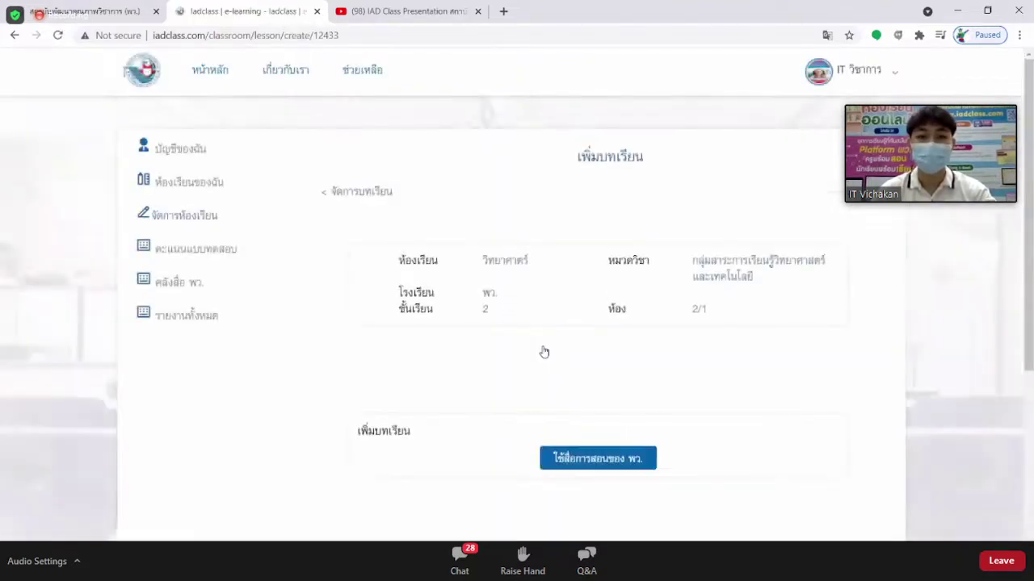
pyautogui.scroll(-2, 544, 347)
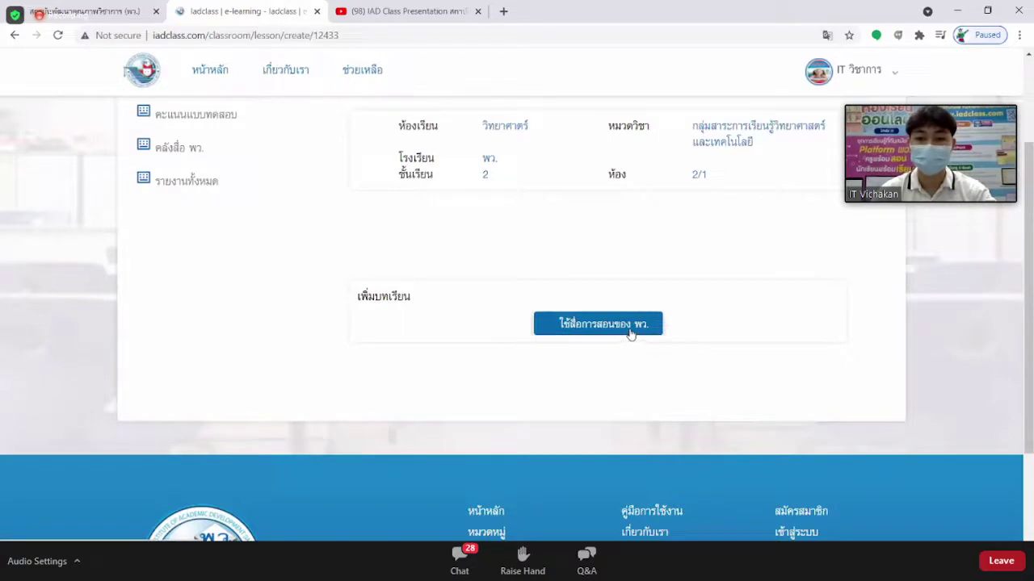
# In the คลังสื่อ พว. library, search วิทยาศาสตร์และเทคโนโลยี, ประถมศึกษา ปีที่ 2, หนังสือเรียน books.
pyautogui.click(592, 329)
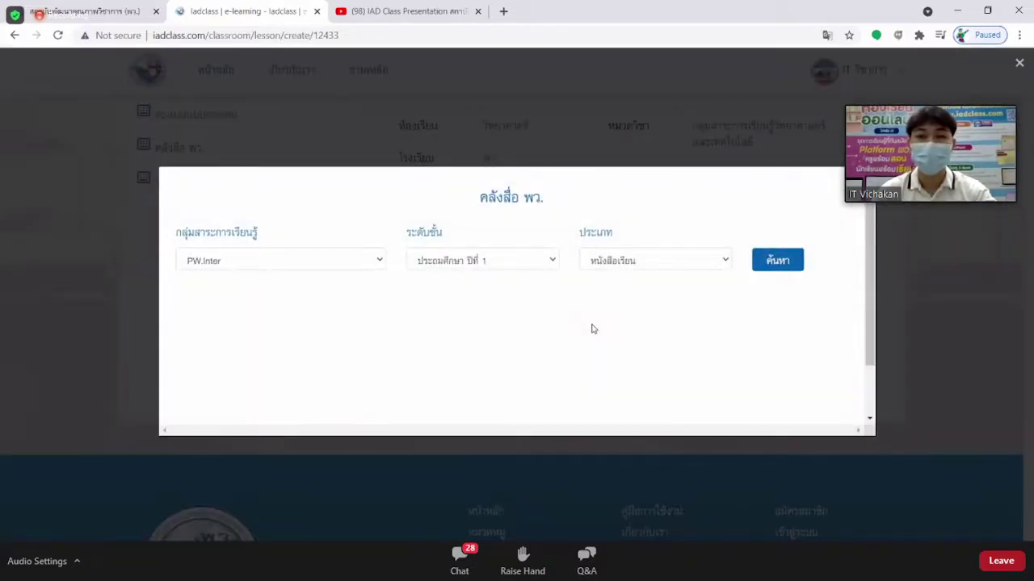
pyautogui.click(323, 266)
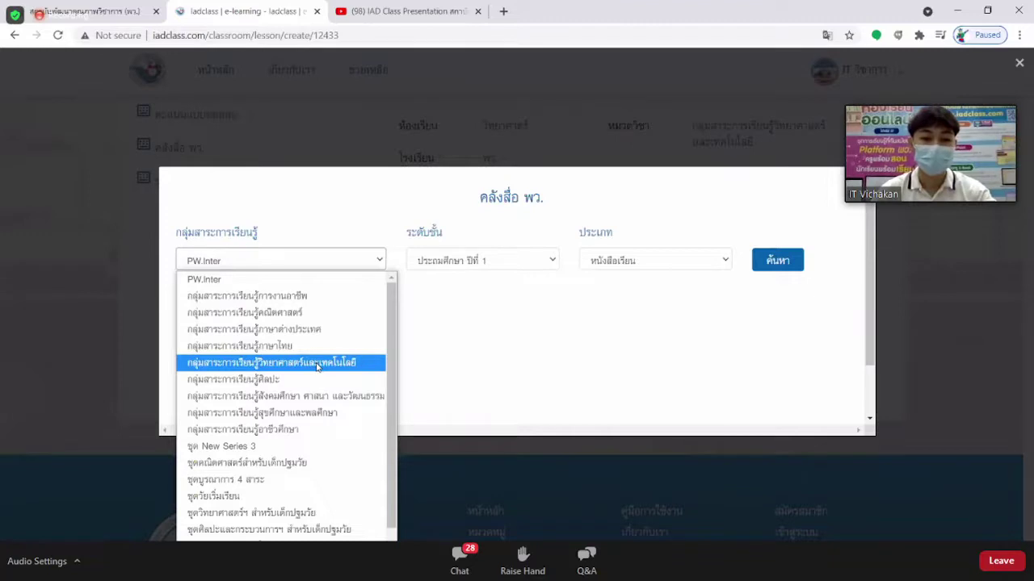
pyautogui.click(318, 366)
pyautogui.click(494, 265)
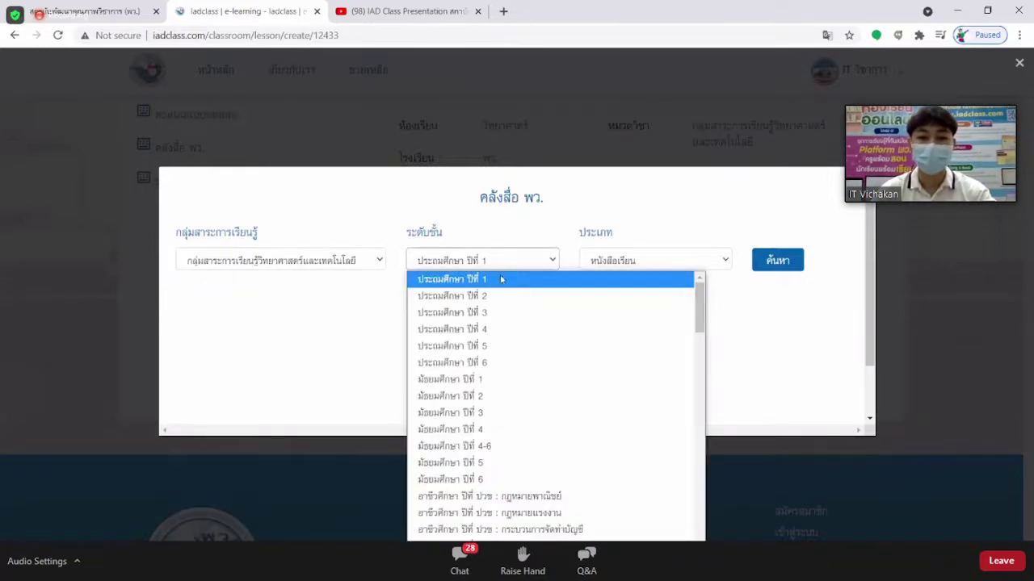
pyautogui.click(502, 302)
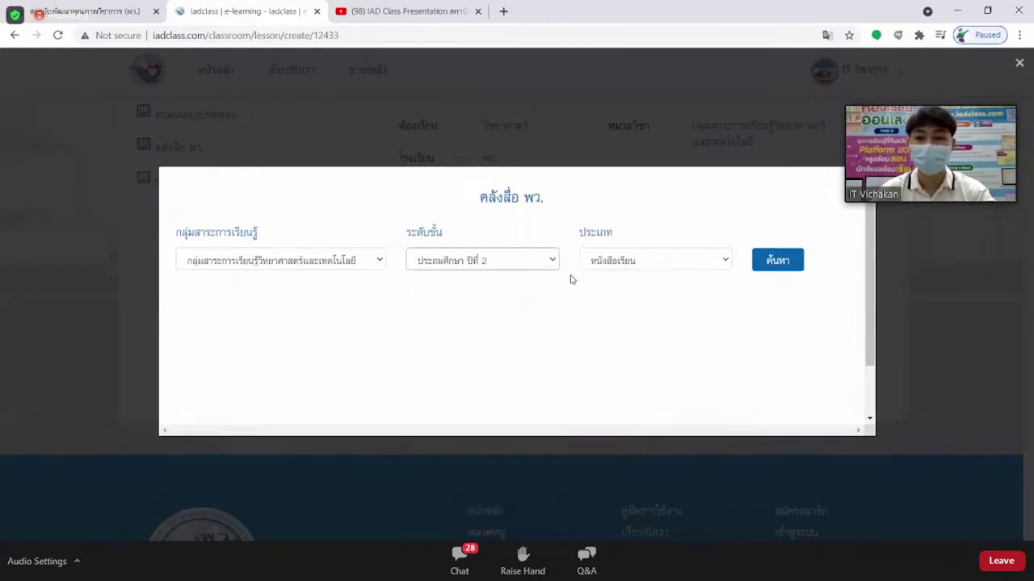
pyautogui.click(676, 262)
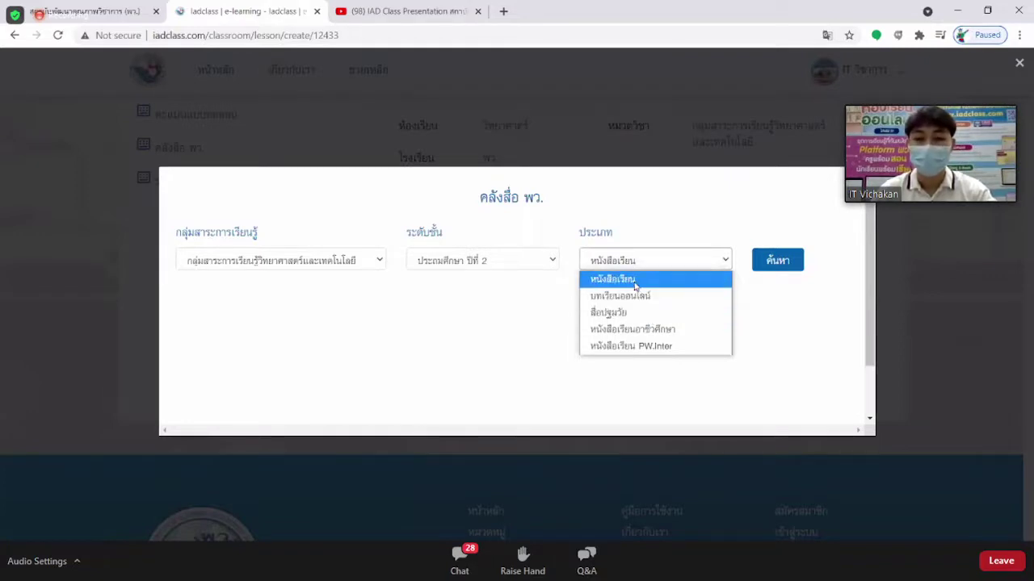
pyautogui.click(634, 281)
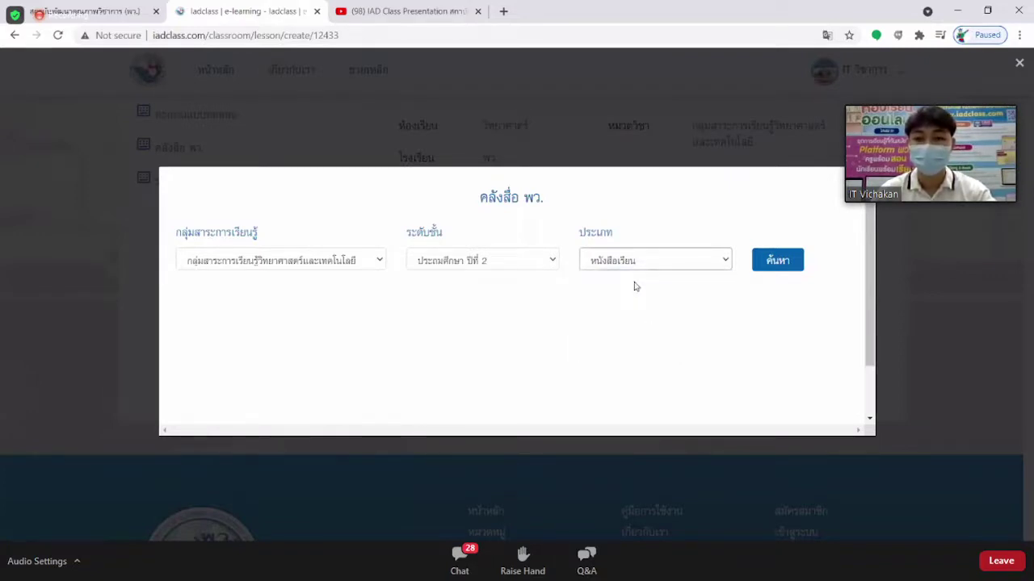
pyautogui.click(785, 266)
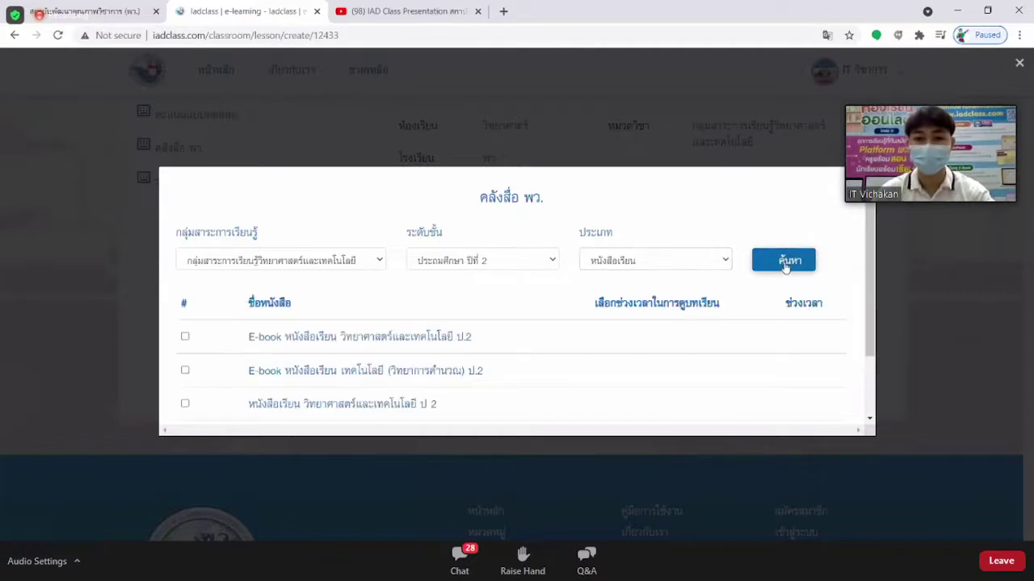
# Scroll the results and highlight 'E-book' and 'หนังสือเรียน' in the book titles to compare them.
pyautogui.scroll(-1, 682, 247)
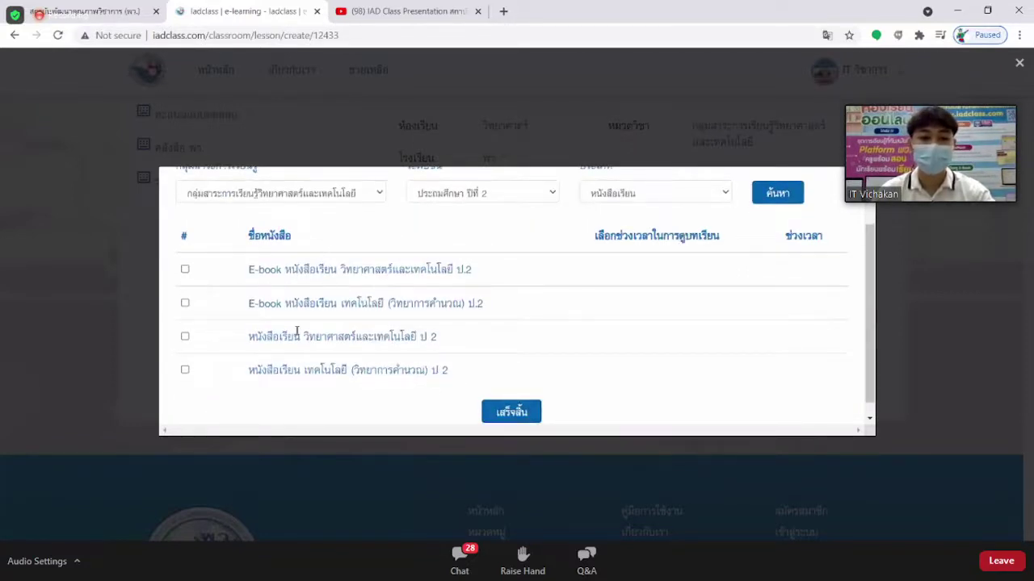
pyautogui.moveTo(248, 269); pyautogui.dragTo(285, 270)
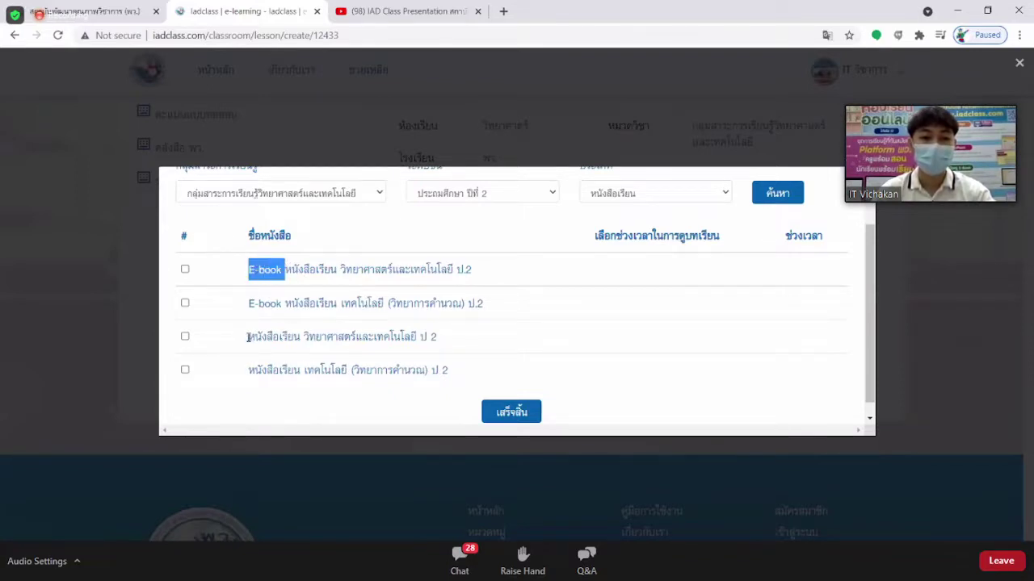
pyautogui.moveTo(250, 338); pyautogui.dragTo(306, 338)
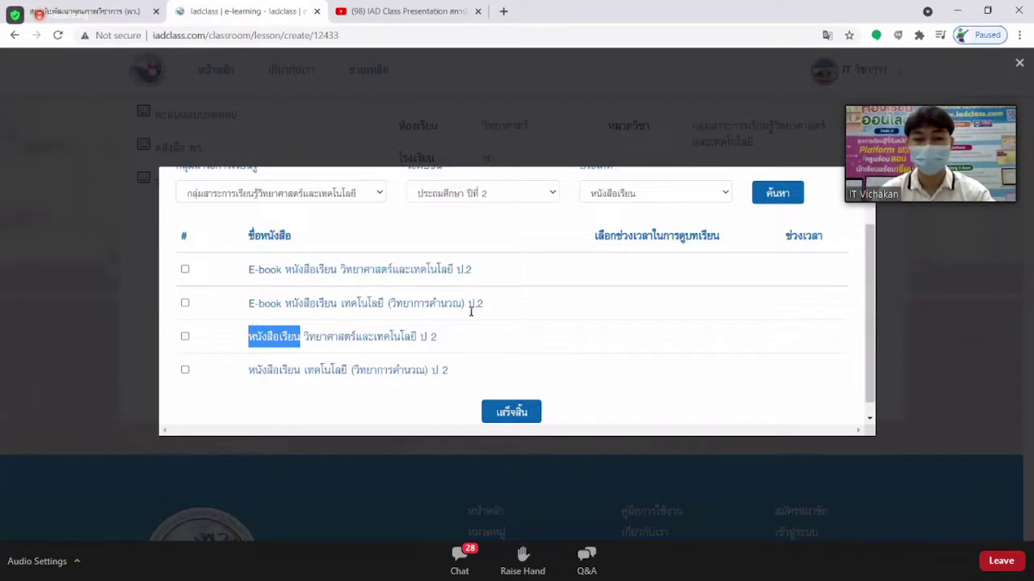
pyautogui.click(576, 270)
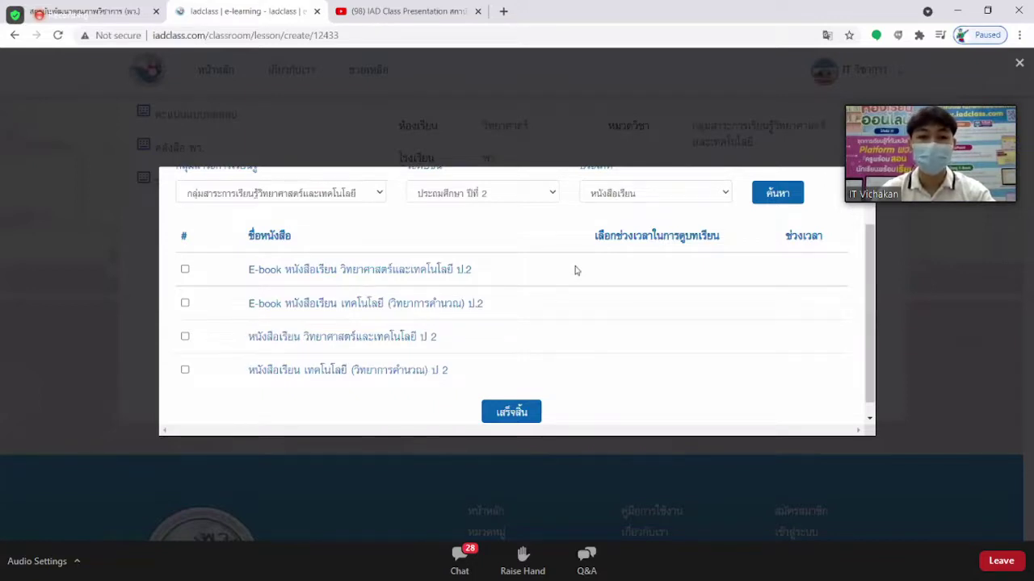
# Tick only E-book หนังสือเรียน วิทยาศาสตร์และเทคโนโลยี ป.2, leaving the other three books unticked.
pyautogui.click(185, 271)
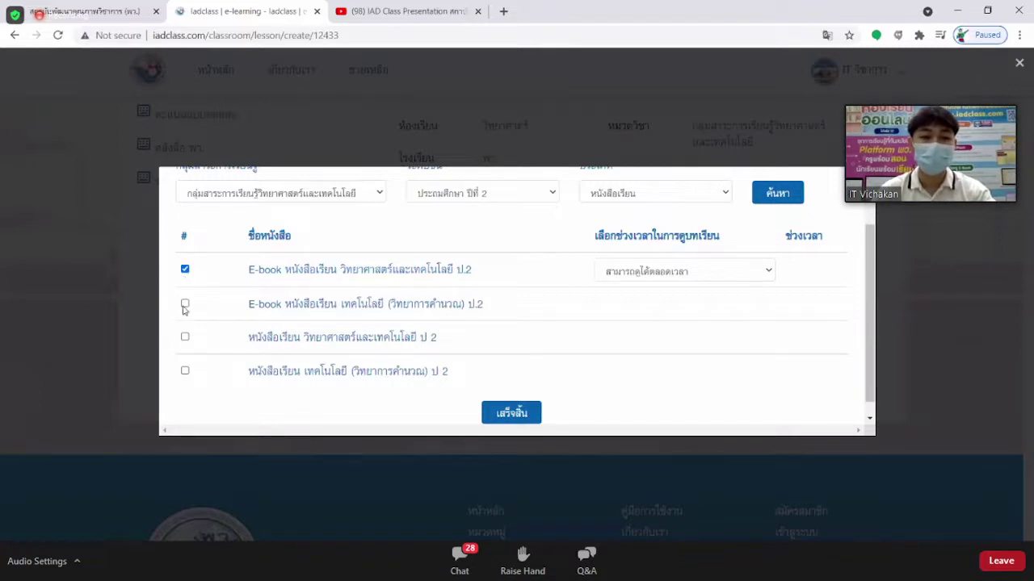
pyautogui.click(185, 303)
pyautogui.click(185, 338)
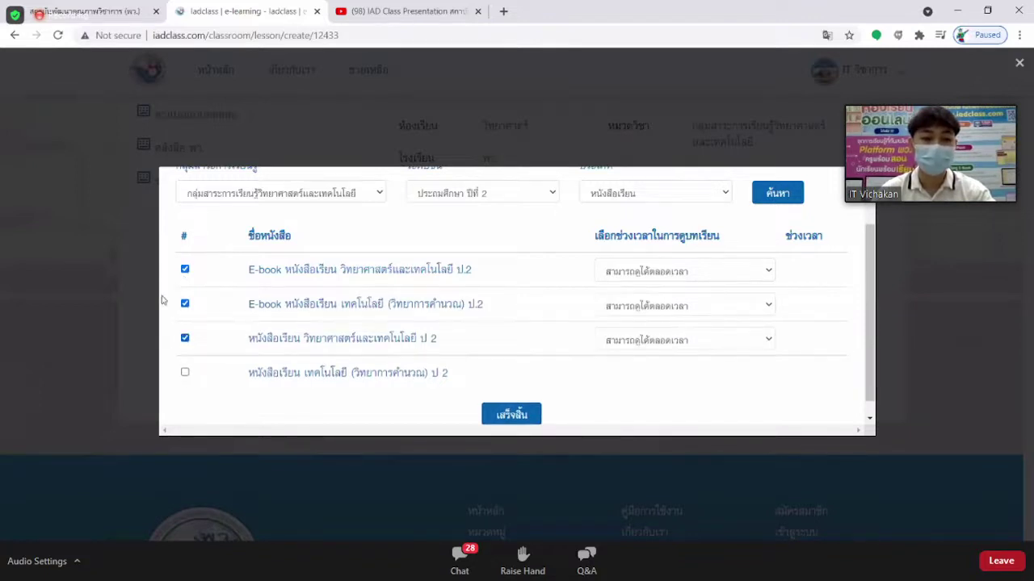
pyautogui.click(185, 372)
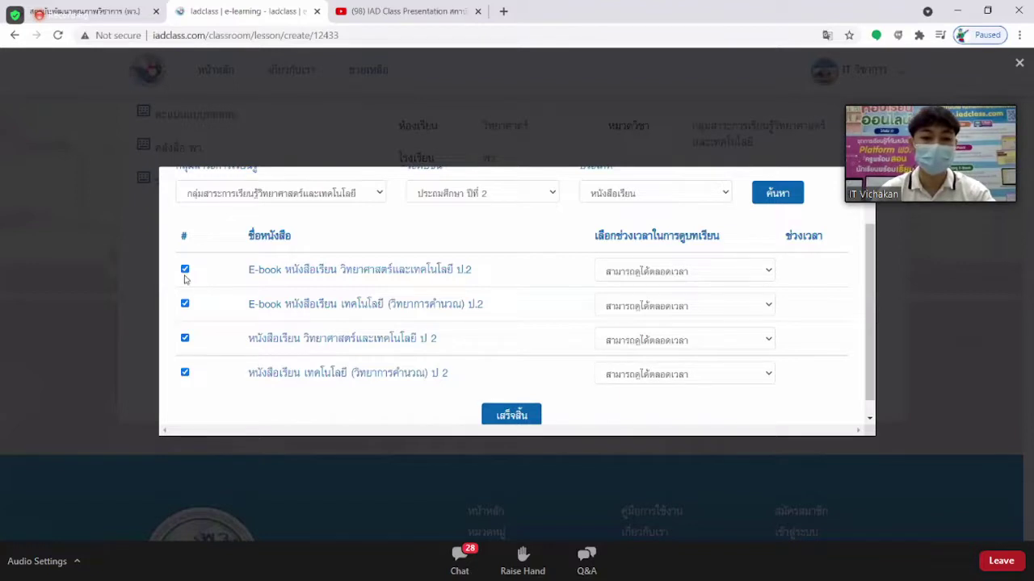
pyautogui.click(185, 273)
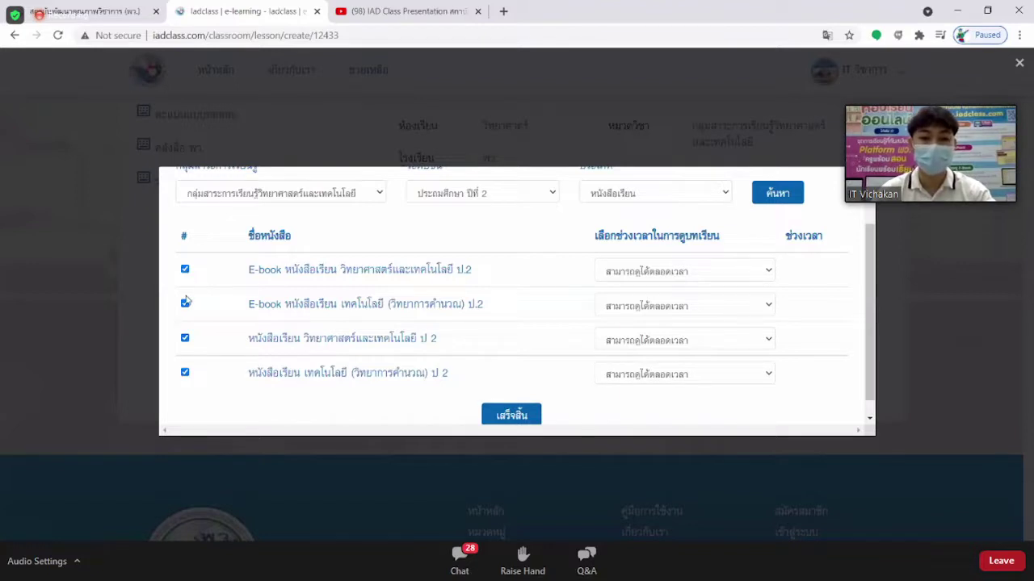
pyautogui.click(185, 372)
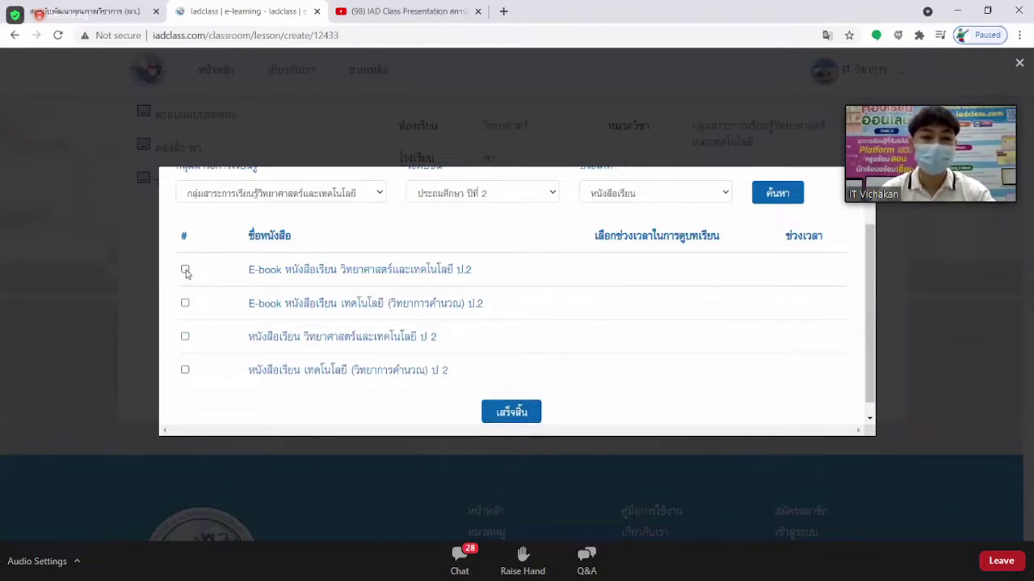
pyautogui.click(185, 271)
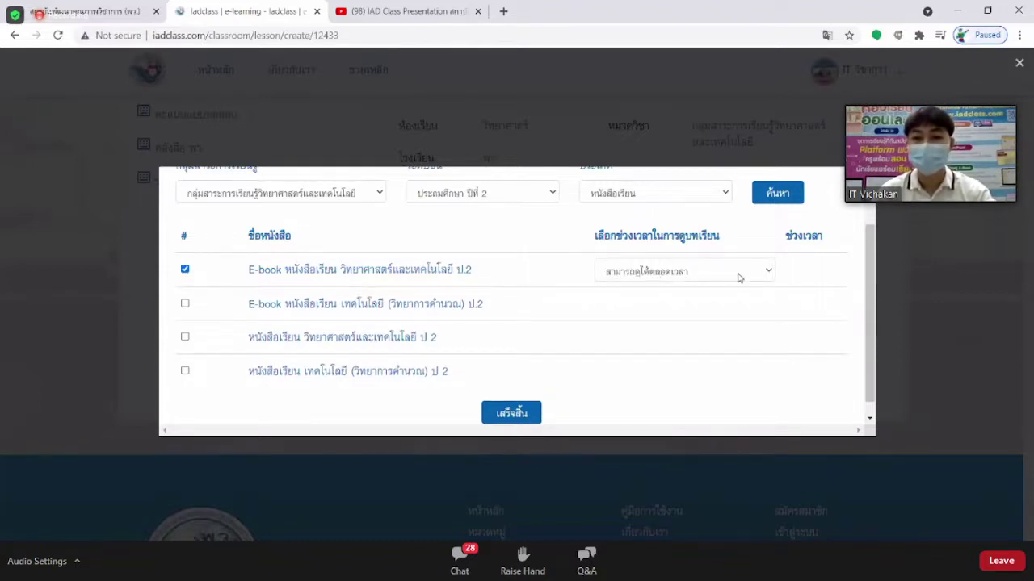
pyautogui.click(737, 278)
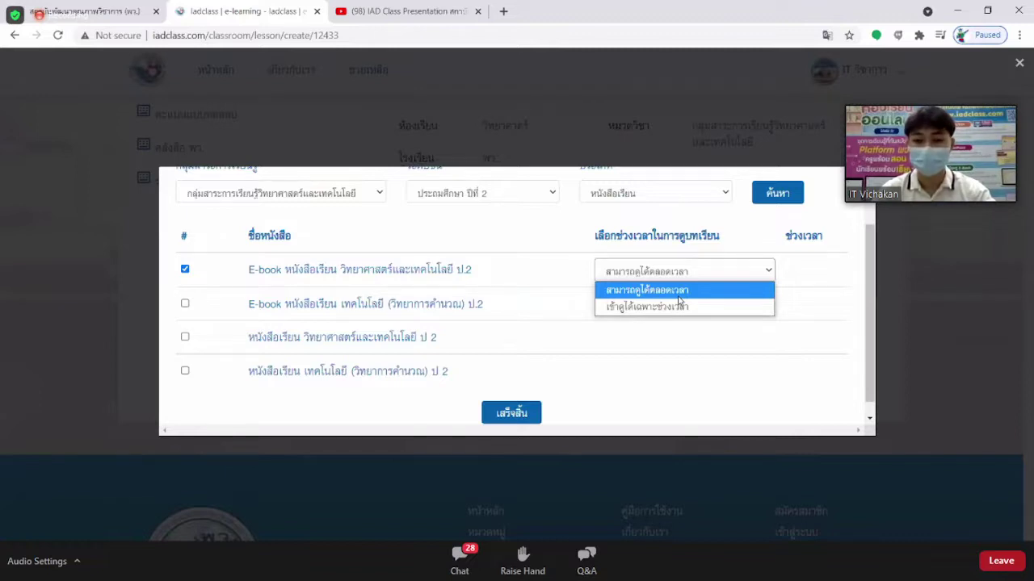
# Restrict the e-book to เข้าดูได้เฉพาะช่วงเวลา, starting 24 July 2021 at 10:30.
pyautogui.click(663, 308)
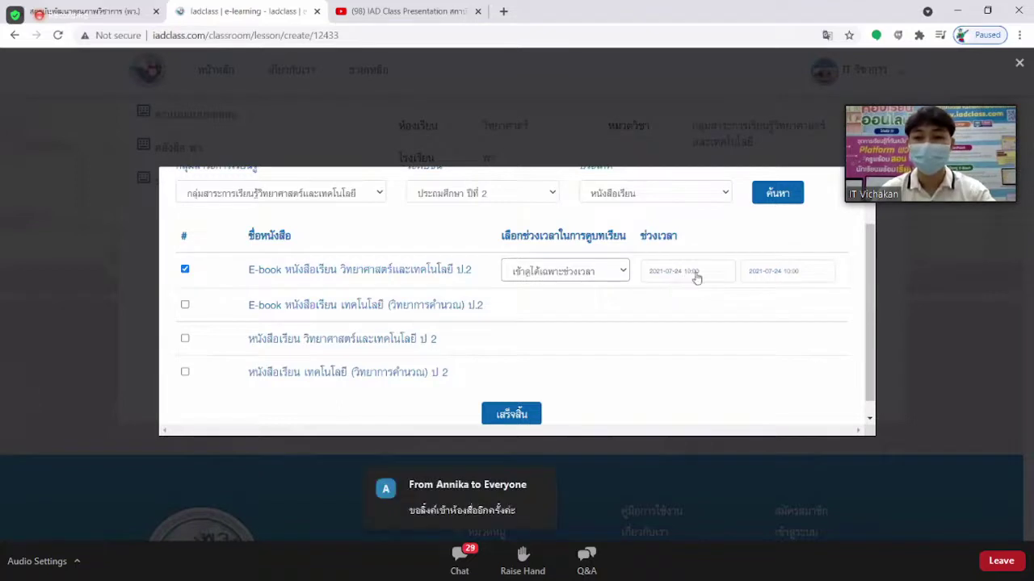
pyautogui.click(680, 277)
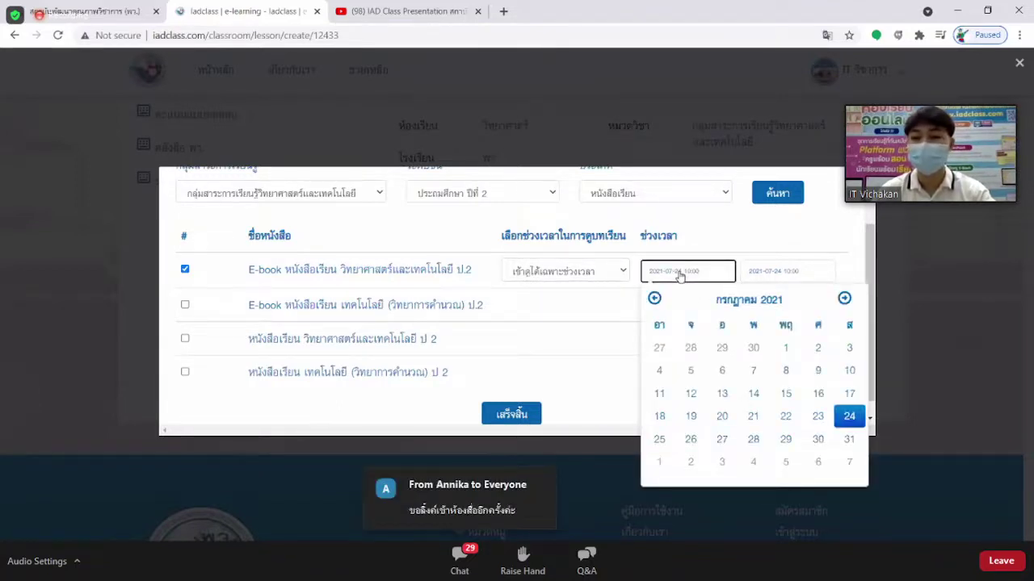
pyautogui.click(849, 418)
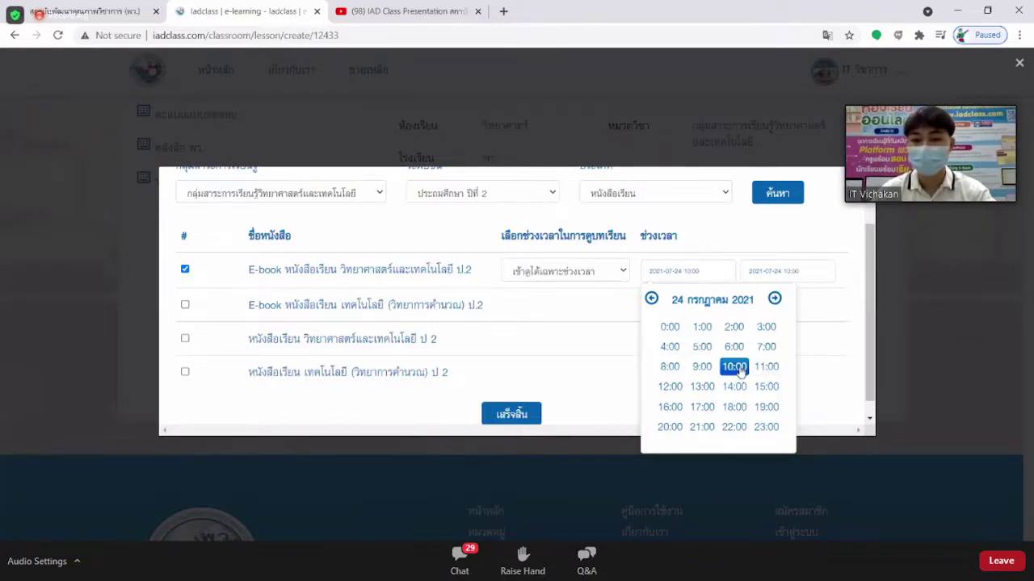
pyautogui.click(734, 367)
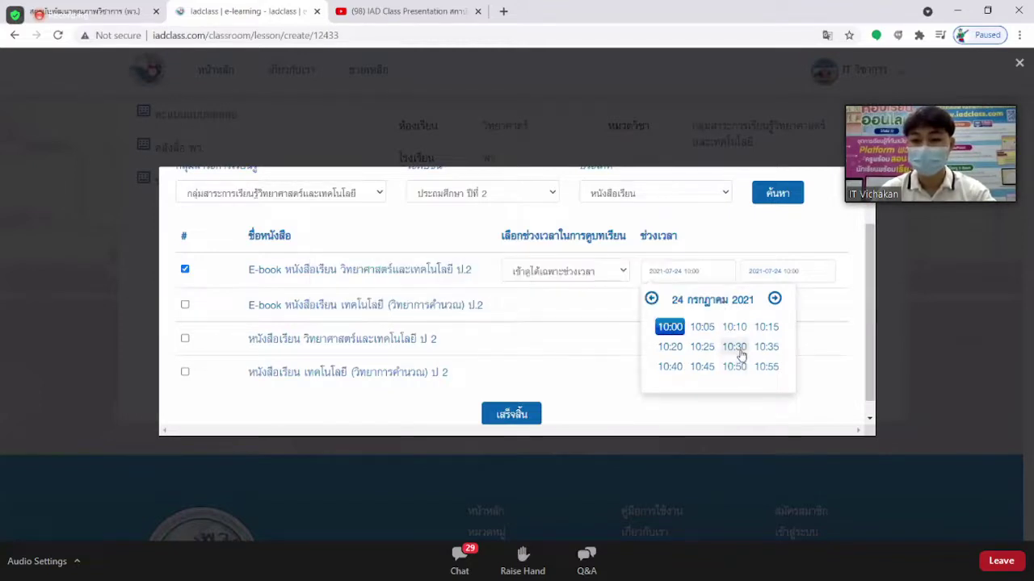
pyautogui.click(737, 348)
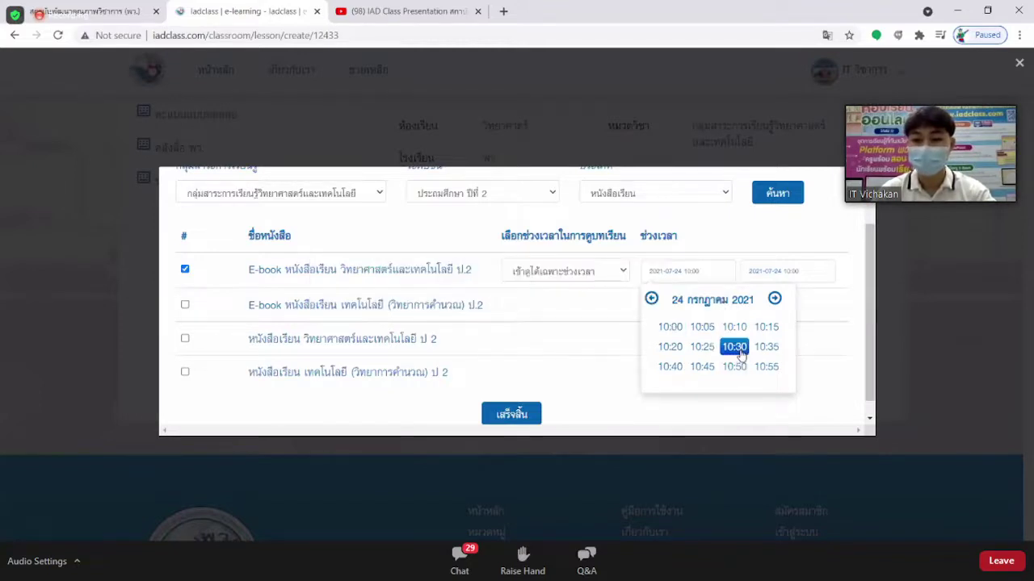
pyautogui.click(819, 316)
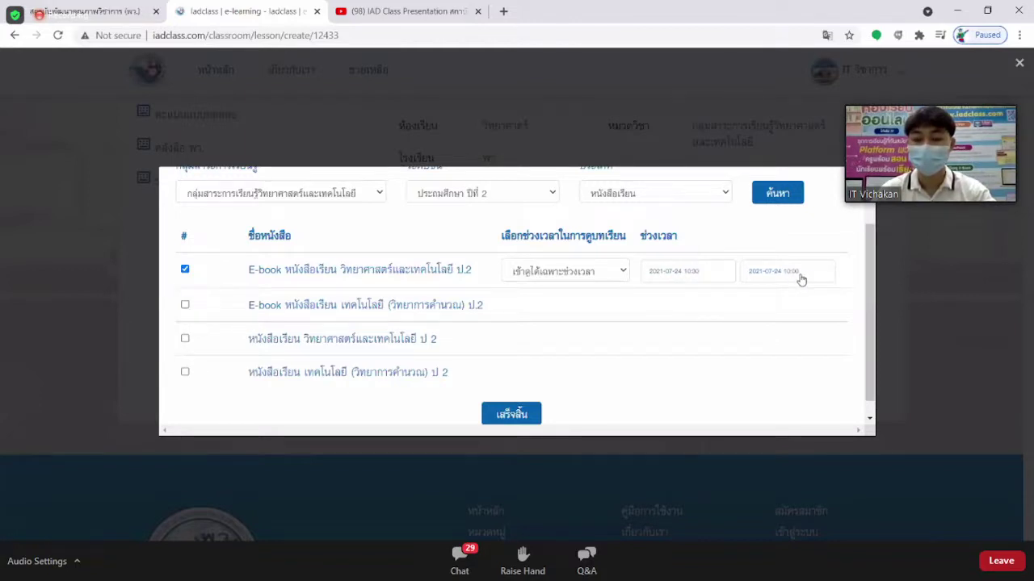
# End the e-book's viewing window at 24 July 2021, 11:45.
pyautogui.click(801, 279)
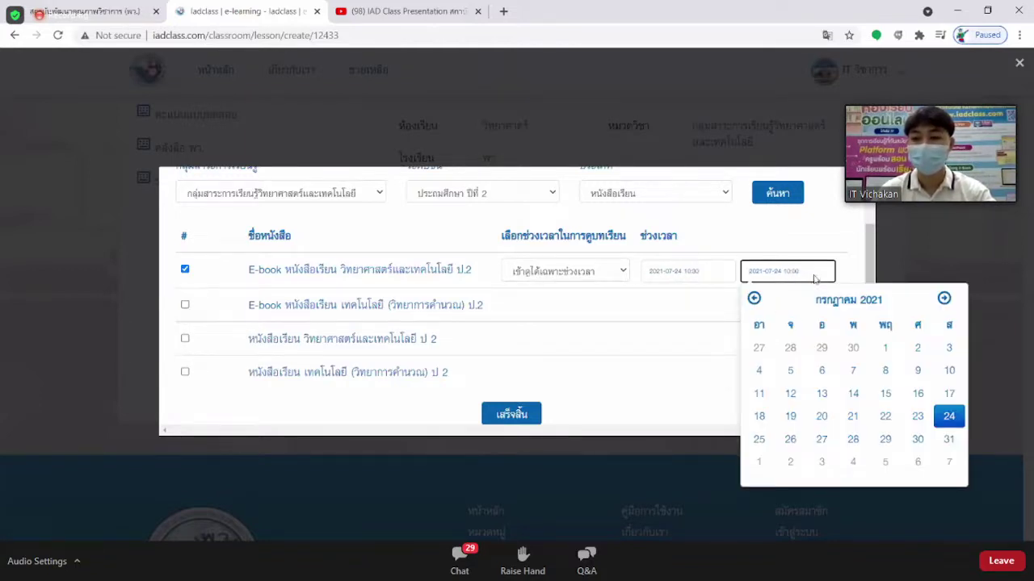
pyautogui.click(948, 417)
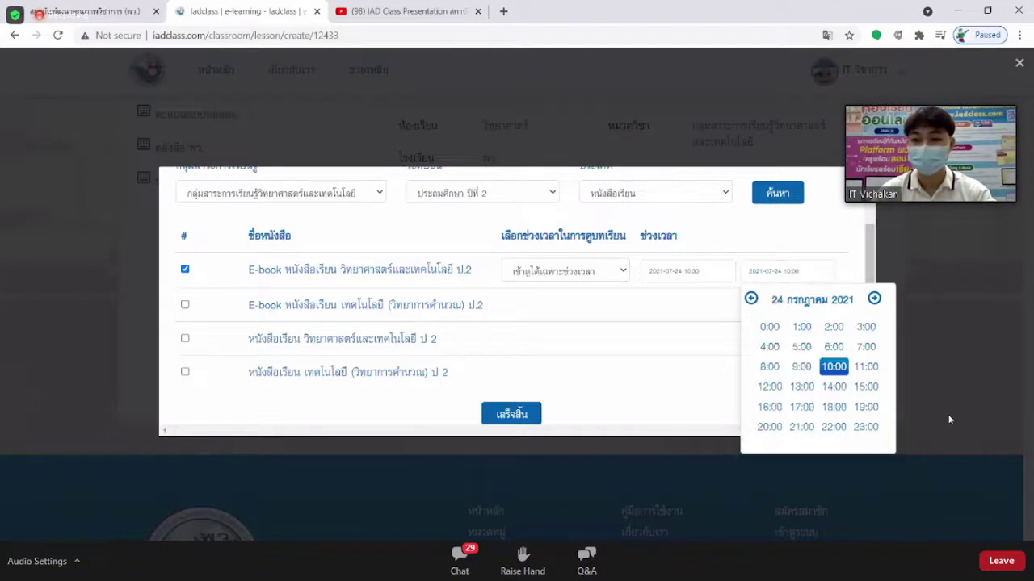
pyautogui.click(866, 368)
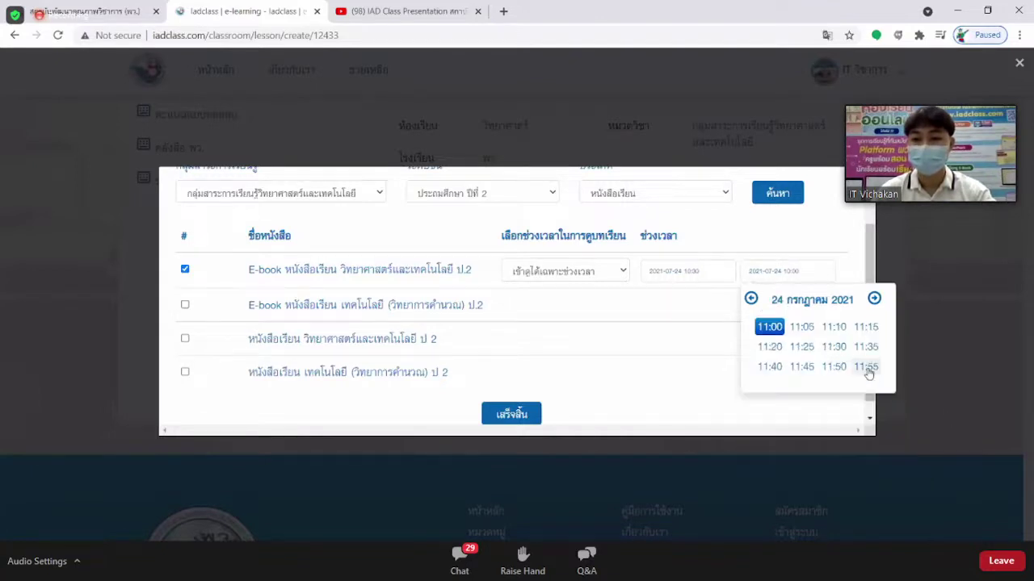
pyautogui.click(811, 374)
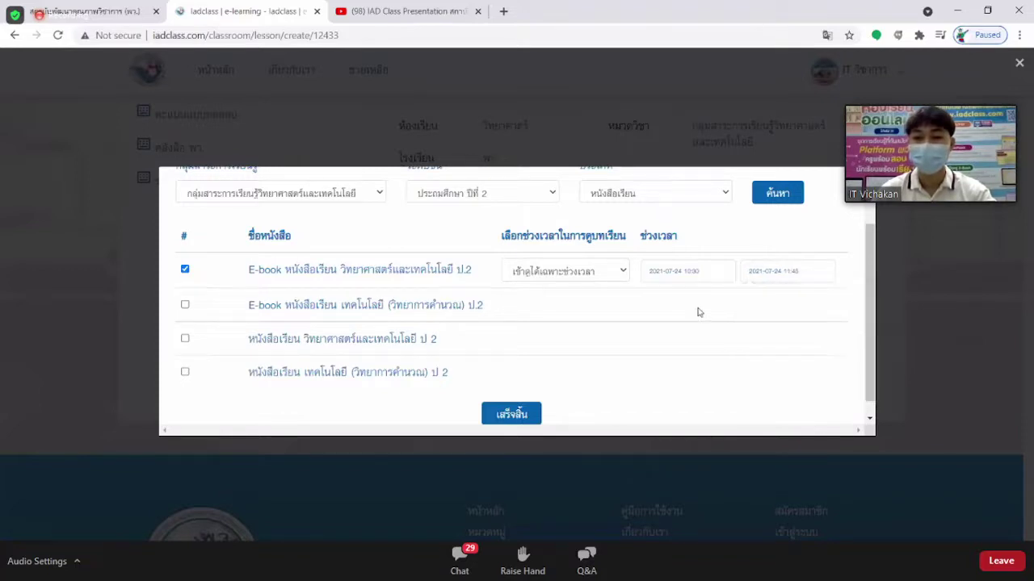
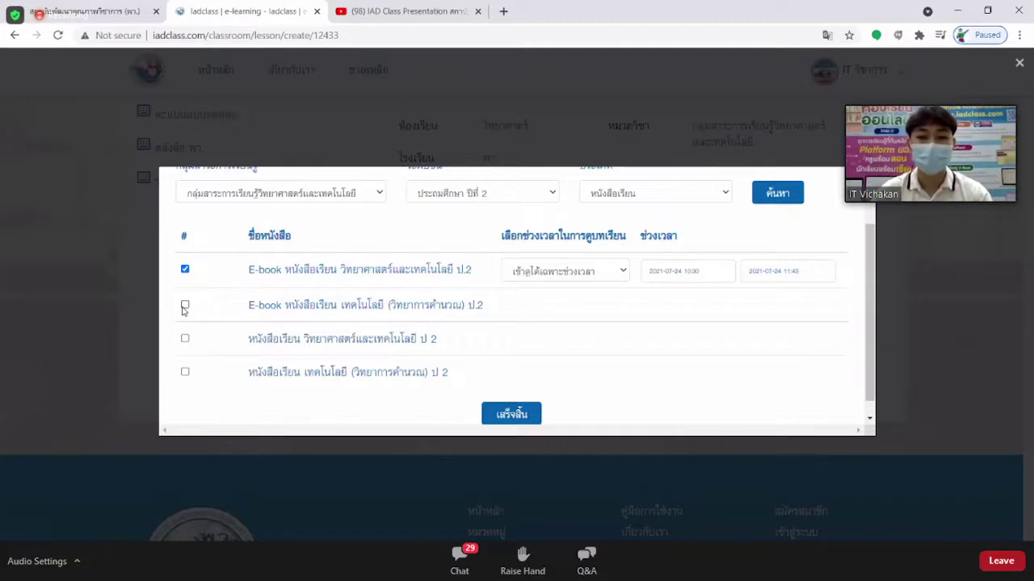
# Select the Technology (Computing) P.2 e-book and textbook, keep both viewable at any time, and finish adding them.
pyautogui.click(184, 306)
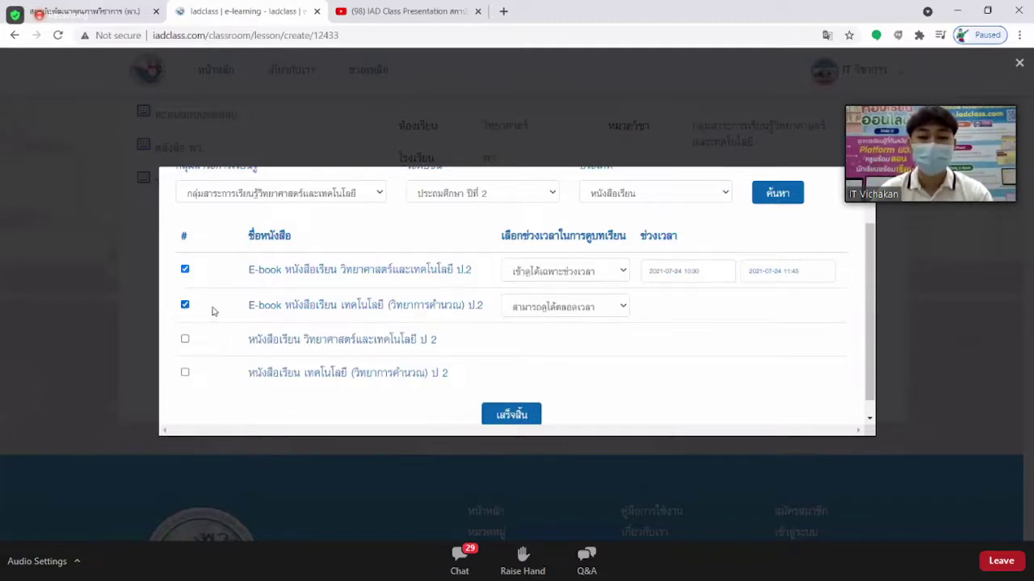
pyautogui.click(595, 311)
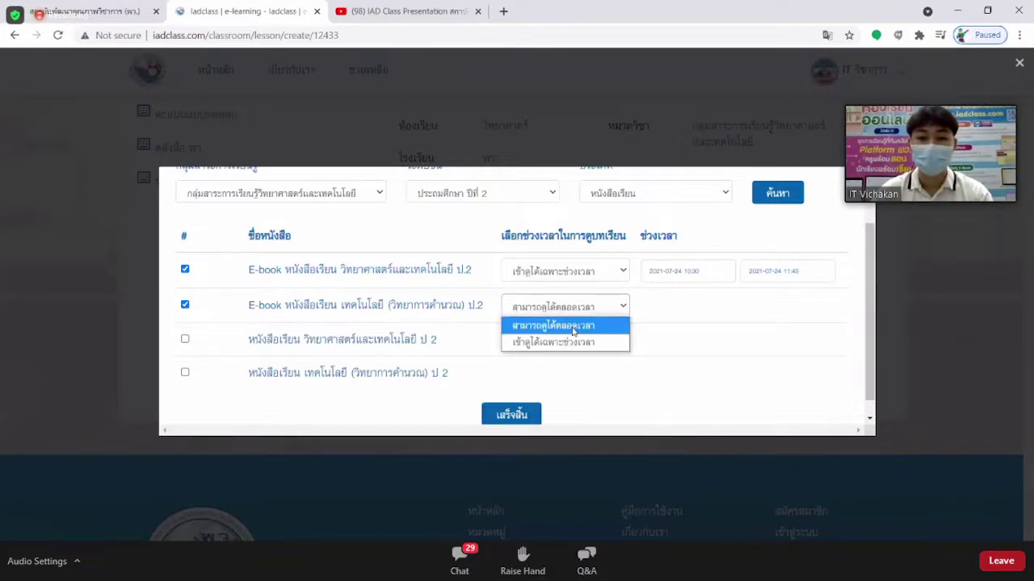
pyautogui.click(572, 325)
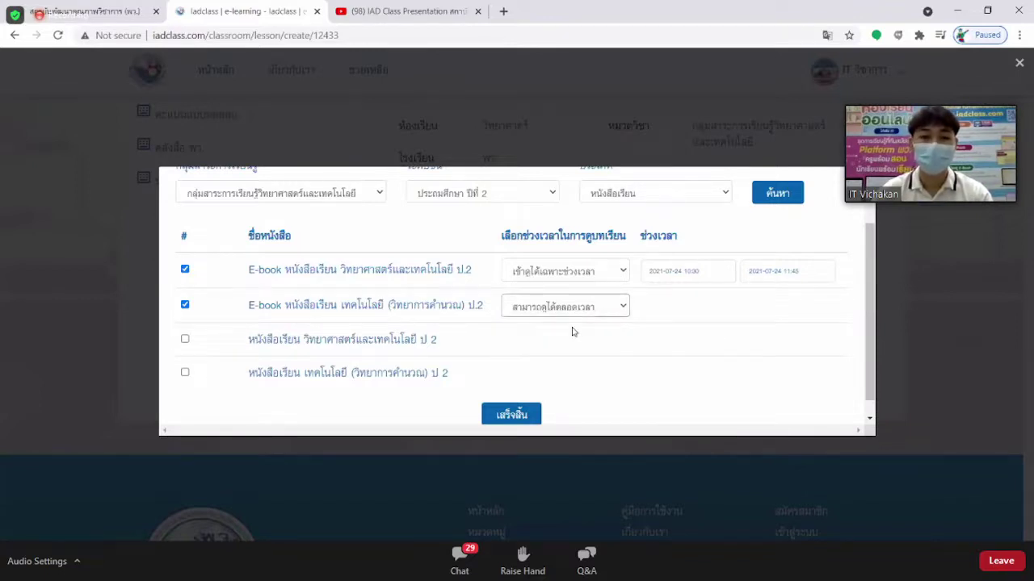
pyautogui.click(185, 373)
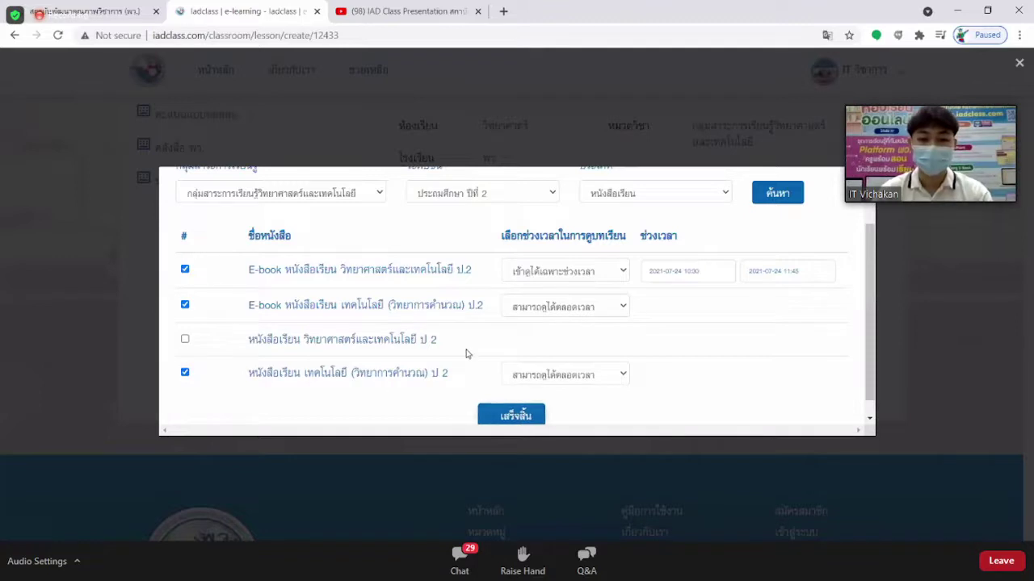
pyautogui.scroll(-1, 484, 331)
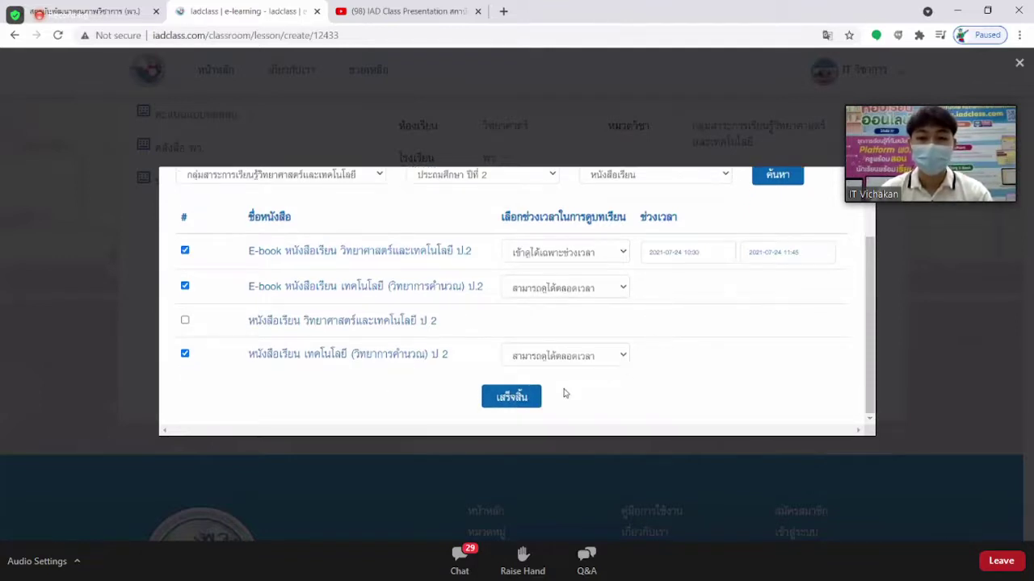
pyautogui.click(510, 397)
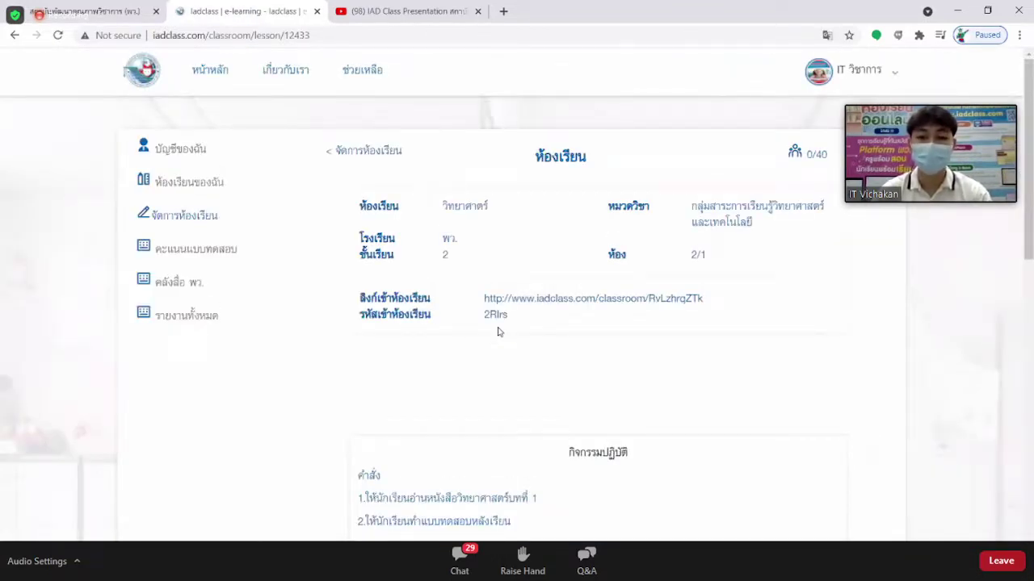
pyautogui.scroll(-4, 555, 307)
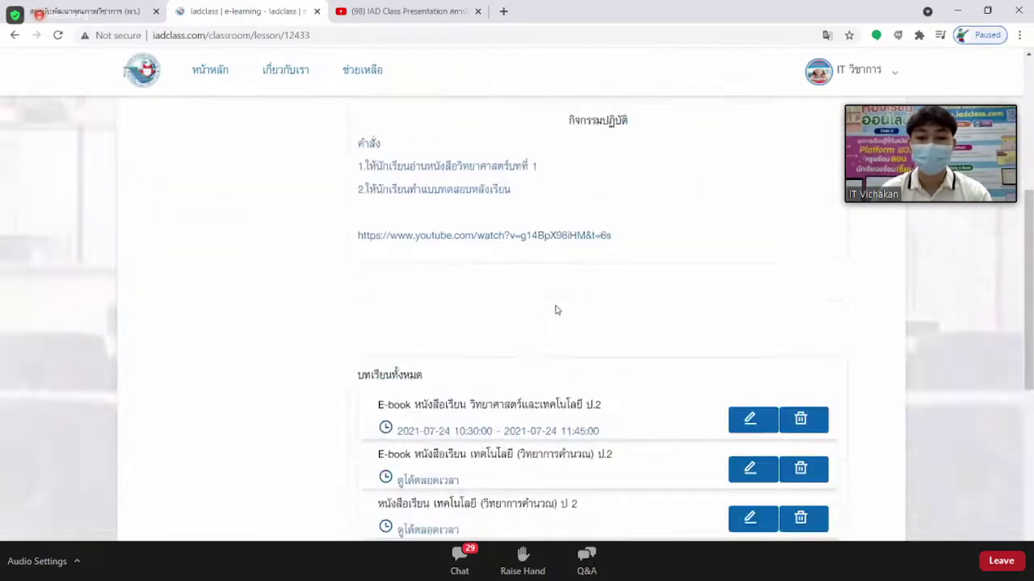
pyautogui.scroll(-2, 555, 311)
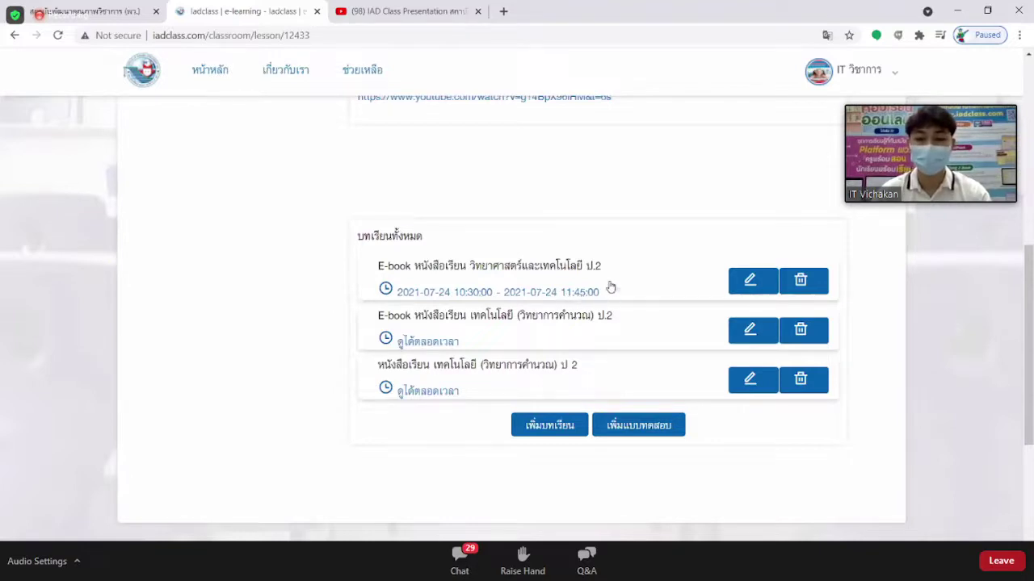
pyautogui.scroll(-1, 428, 323)
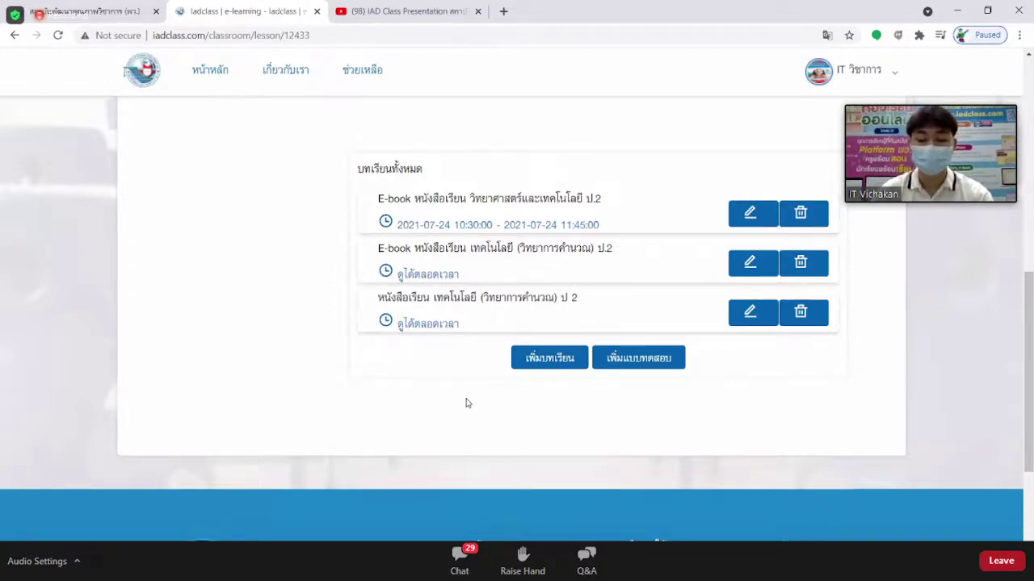
# Search the publisher's media library for science and technology, ประถมศึกษา ปีที่ 2, บทเรียนออนไลน์.
pyautogui.click(546, 361)
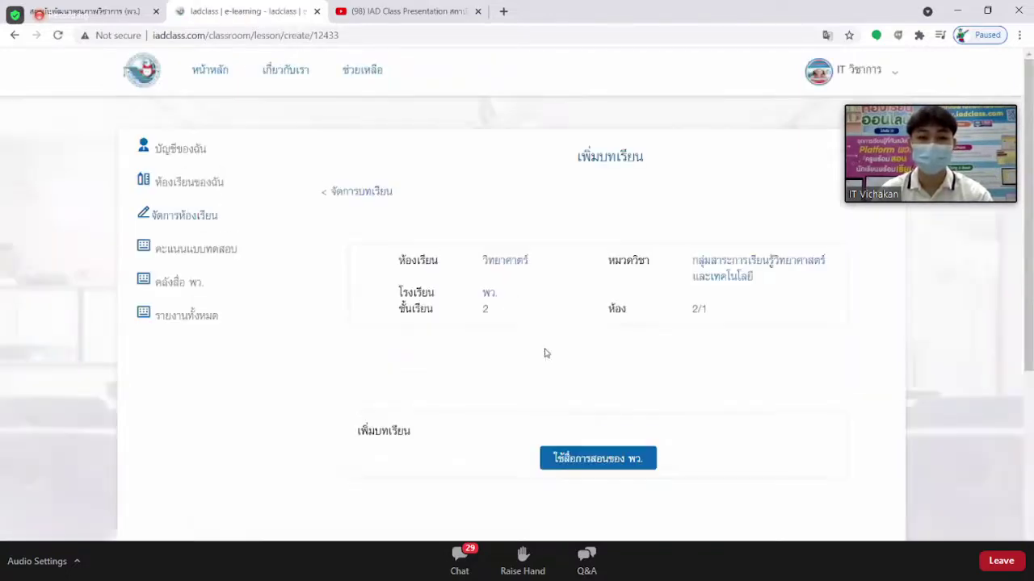
pyautogui.scroll(-2, 549, 347)
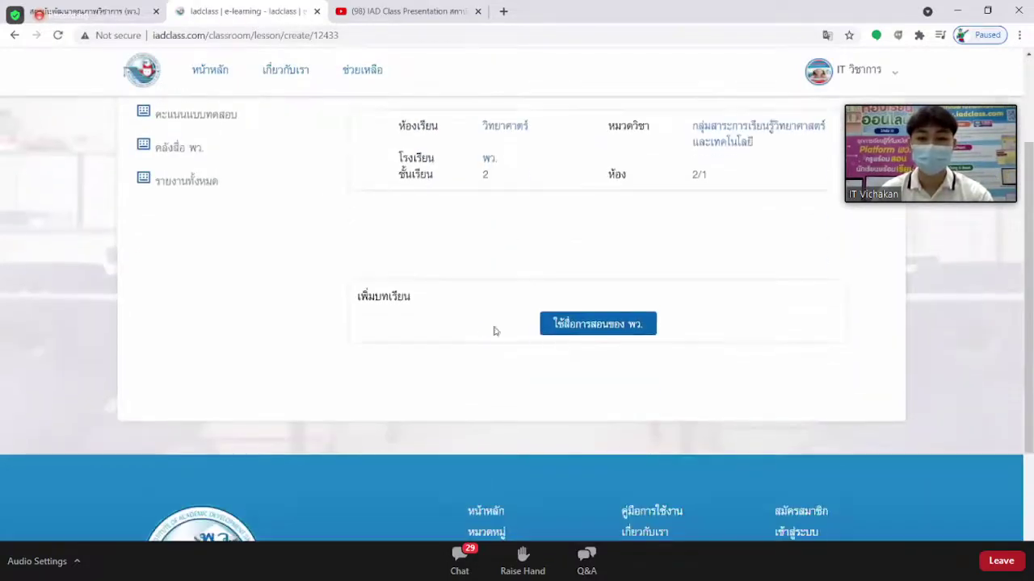
pyautogui.click(602, 327)
pyautogui.click(331, 263)
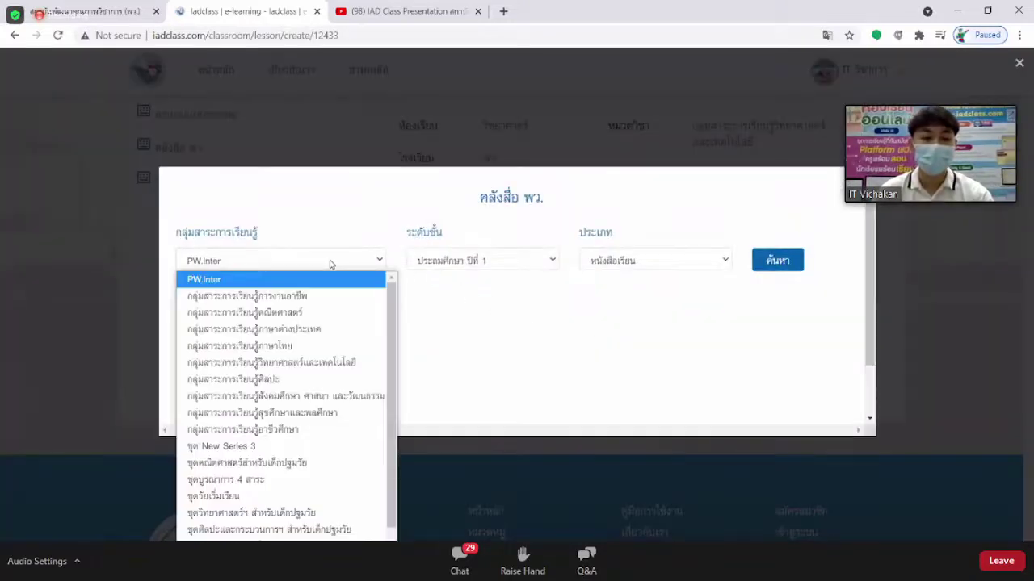
pyautogui.click(346, 363)
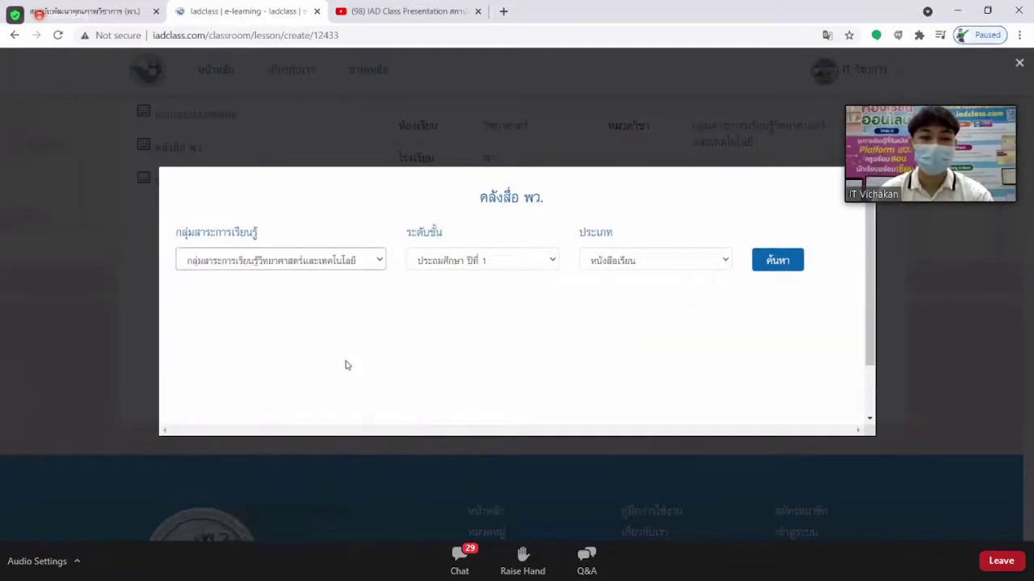
pyautogui.click(494, 267)
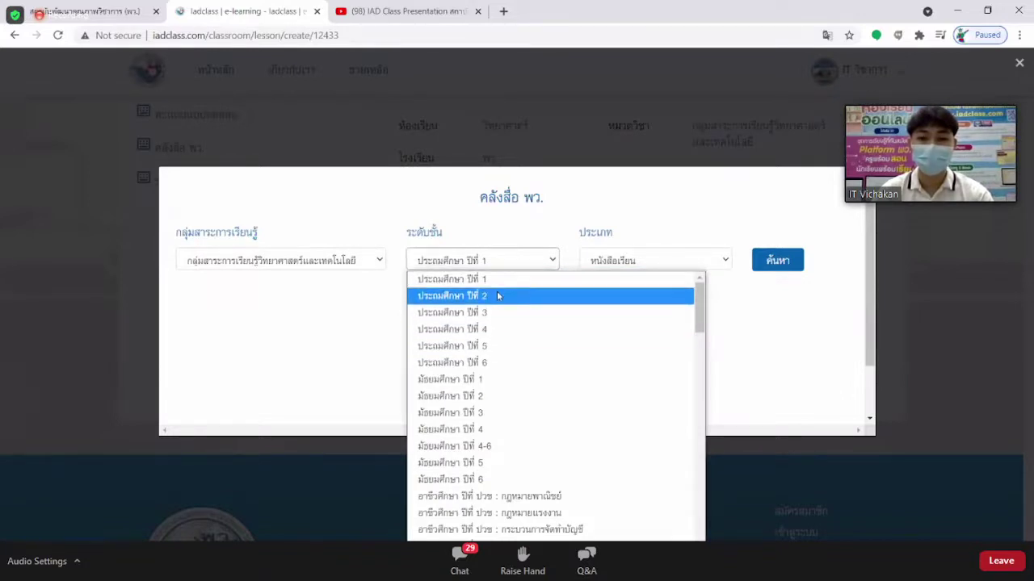
pyautogui.click(498, 296)
pyautogui.click(653, 264)
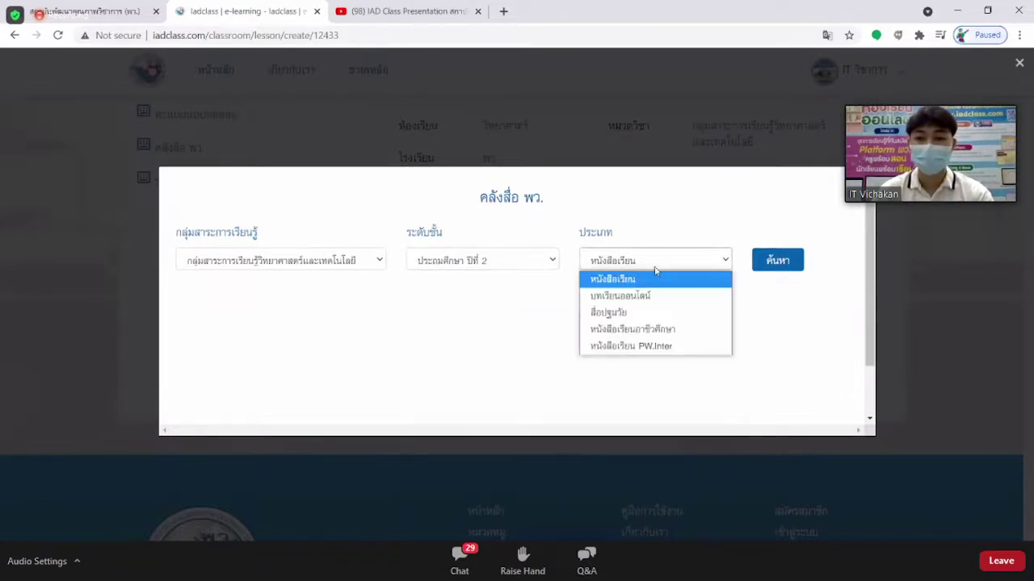
pyautogui.click(653, 297)
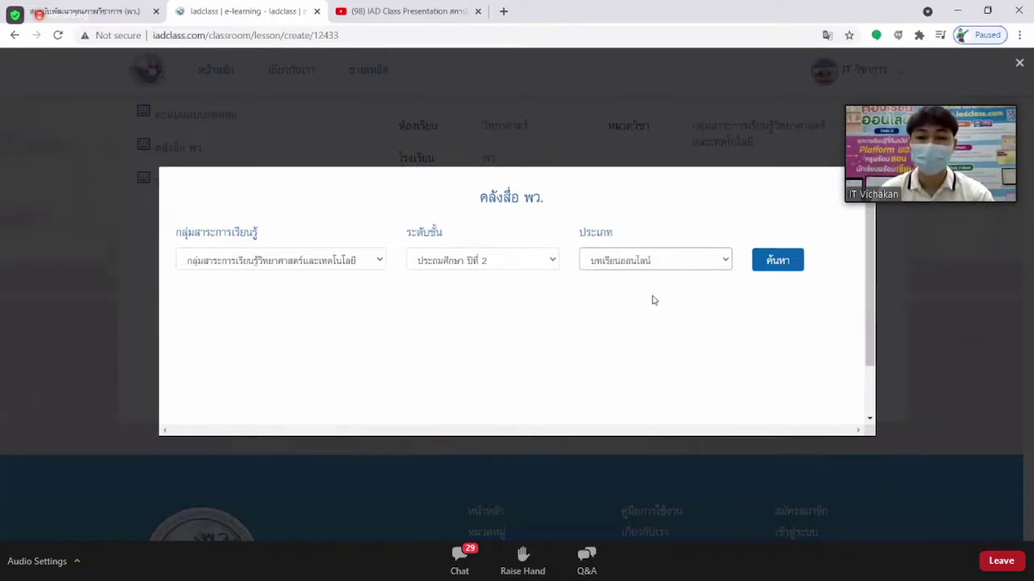
pyautogui.click(779, 264)
# Tick the four Science mid-term 1 Unit 1 lessons in the results.
pyautogui.scroll(-1, 541, 283)
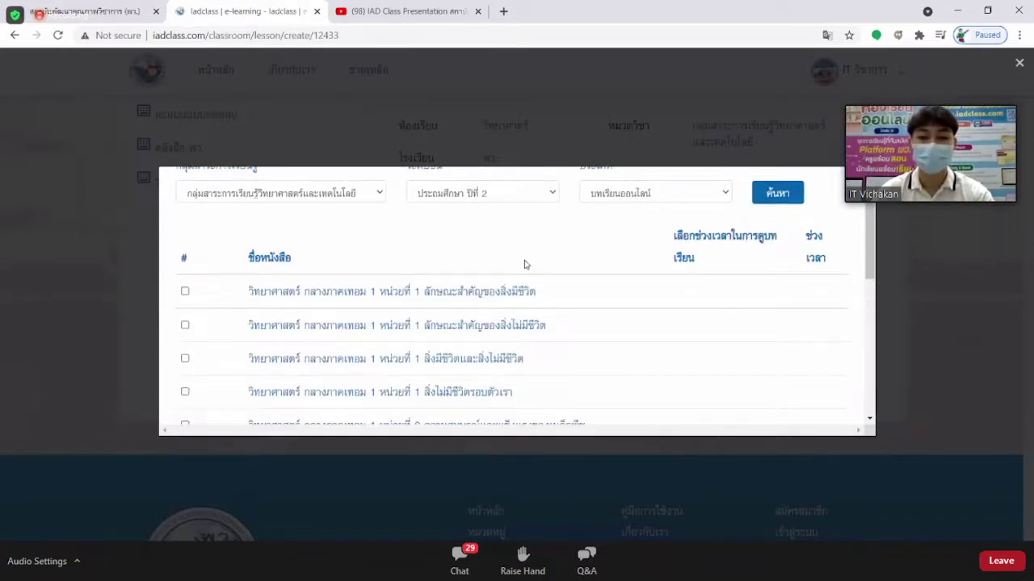
pyautogui.scroll(-1, 442, 263)
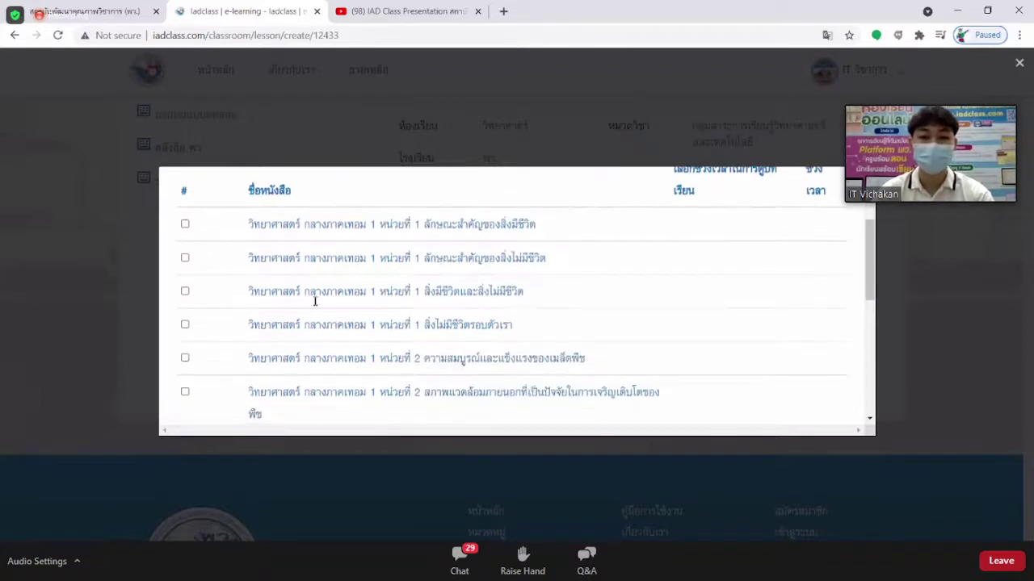
pyautogui.scroll(-5, 408, 266)
pyautogui.scroll(4, 429, 313)
pyautogui.scroll(3, 430, 314)
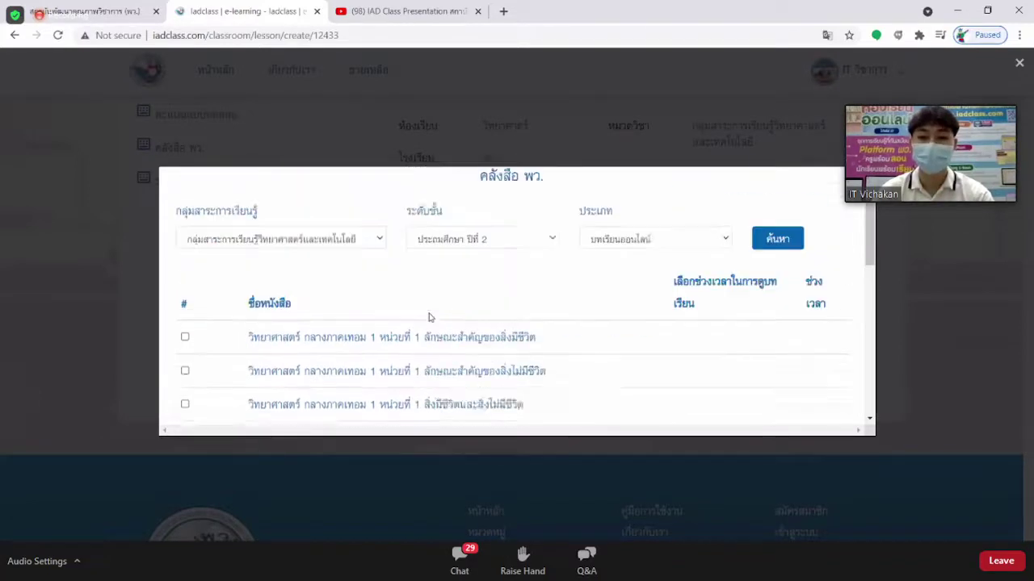
pyautogui.scroll(-2, 426, 316)
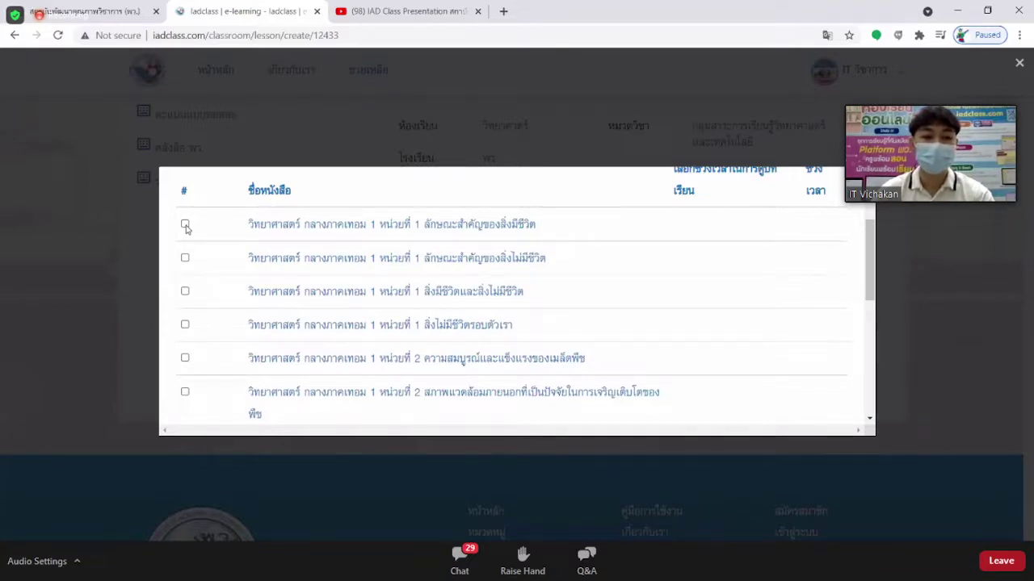
pyautogui.click(185, 224)
pyautogui.click(185, 258)
pyautogui.click(185, 291)
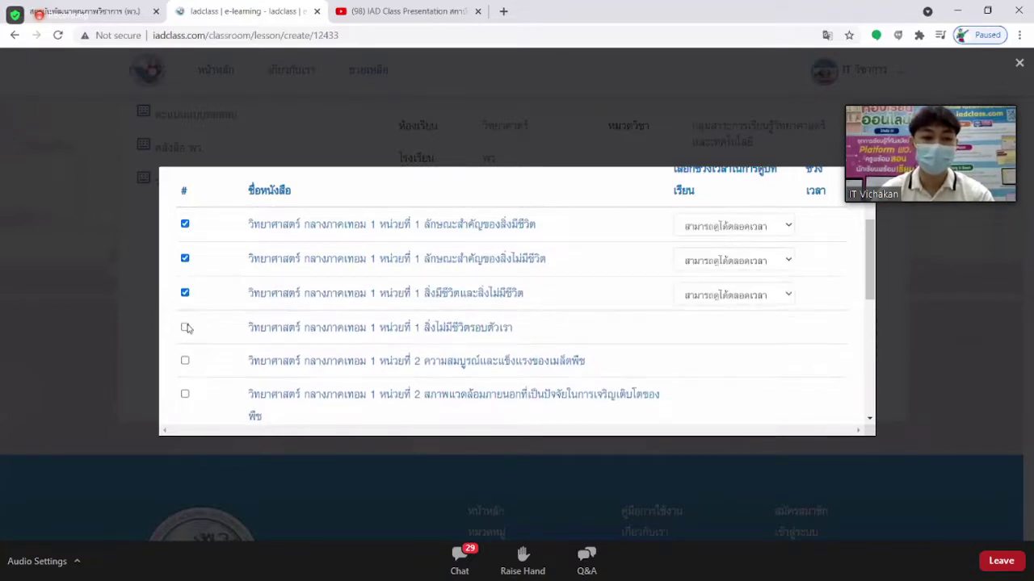
pyautogui.click(185, 327)
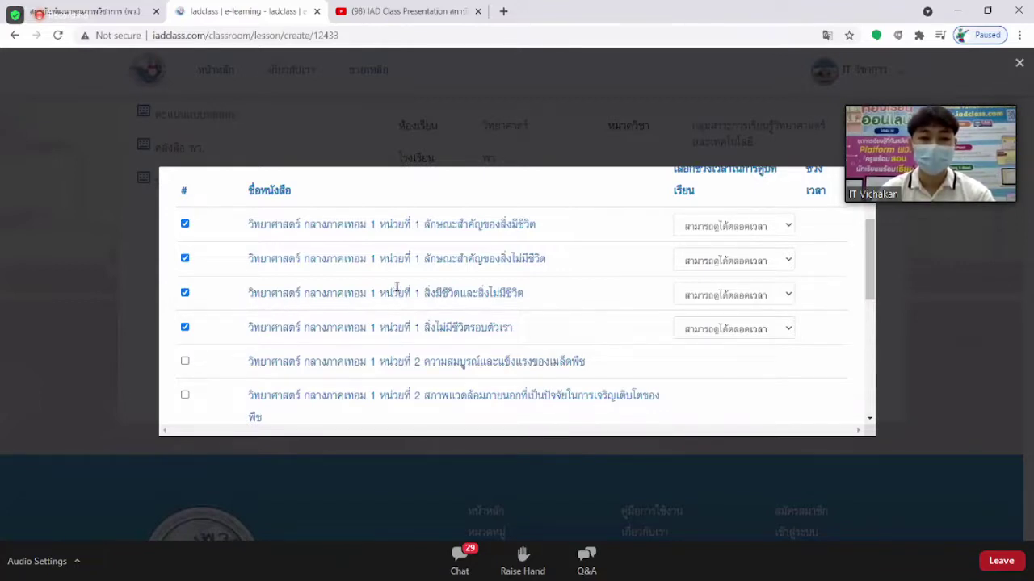
pyautogui.scroll(-10, 396, 287)
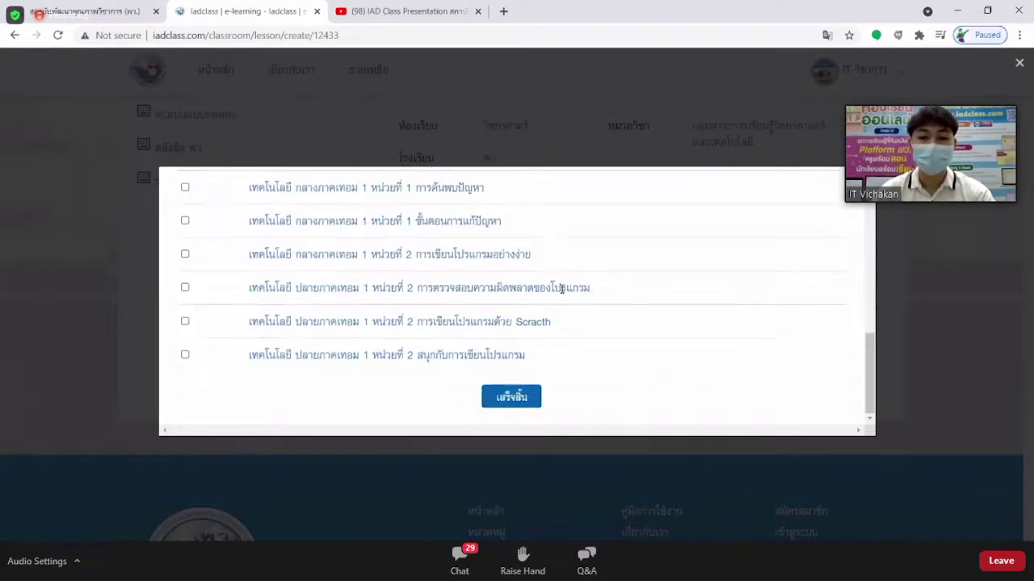
pyautogui.click(516, 398)
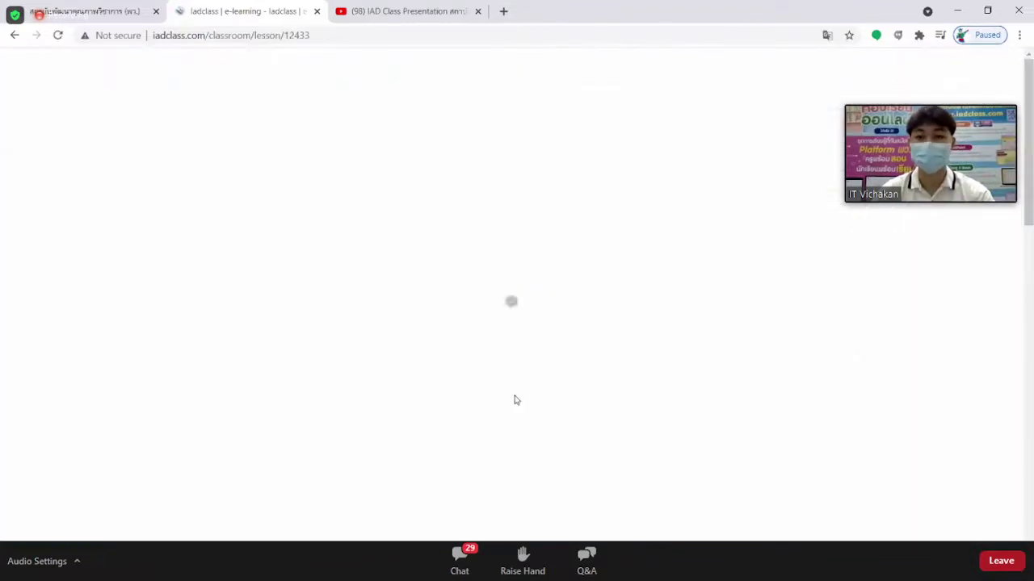
pyautogui.scroll(-7, 545, 327)
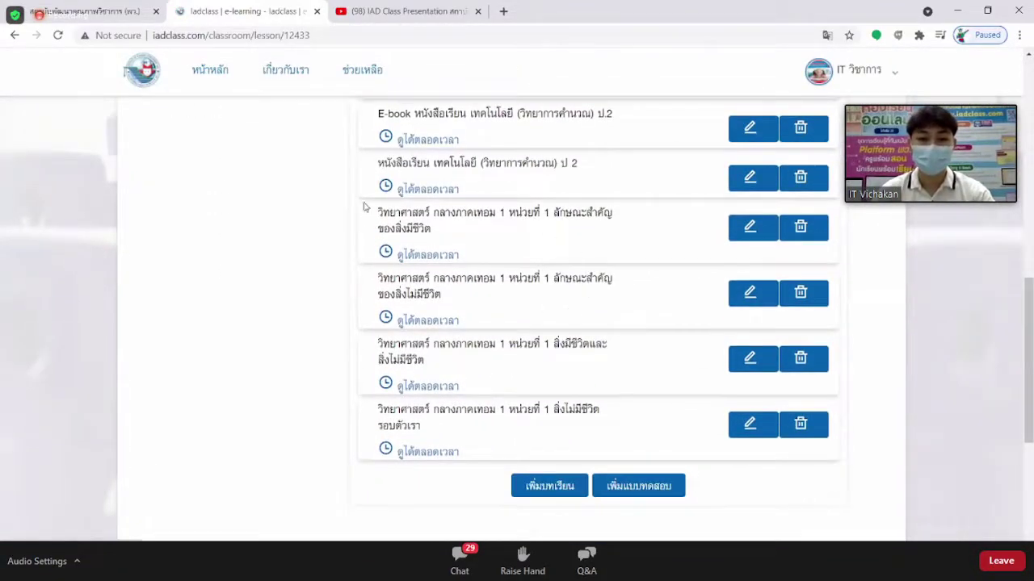
pyautogui.scroll(1, 614, 379)
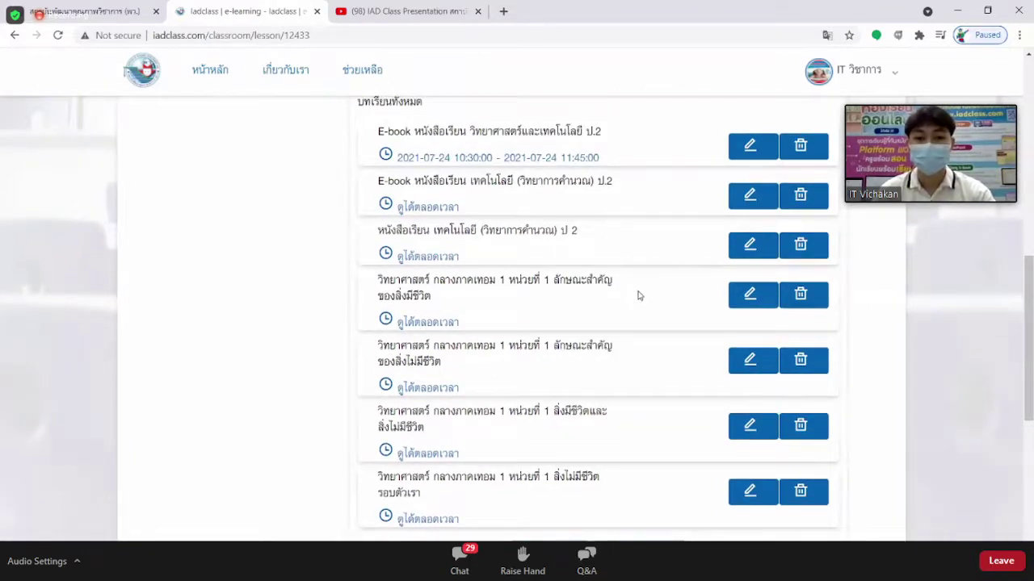
pyautogui.scroll(1, 638, 295)
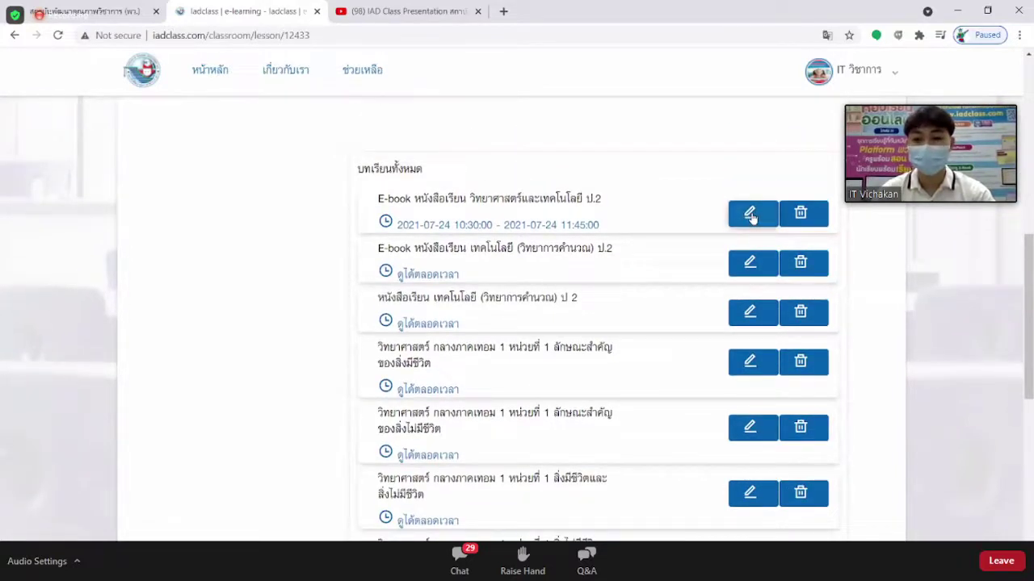
pyautogui.scroll(-1, 771, 404)
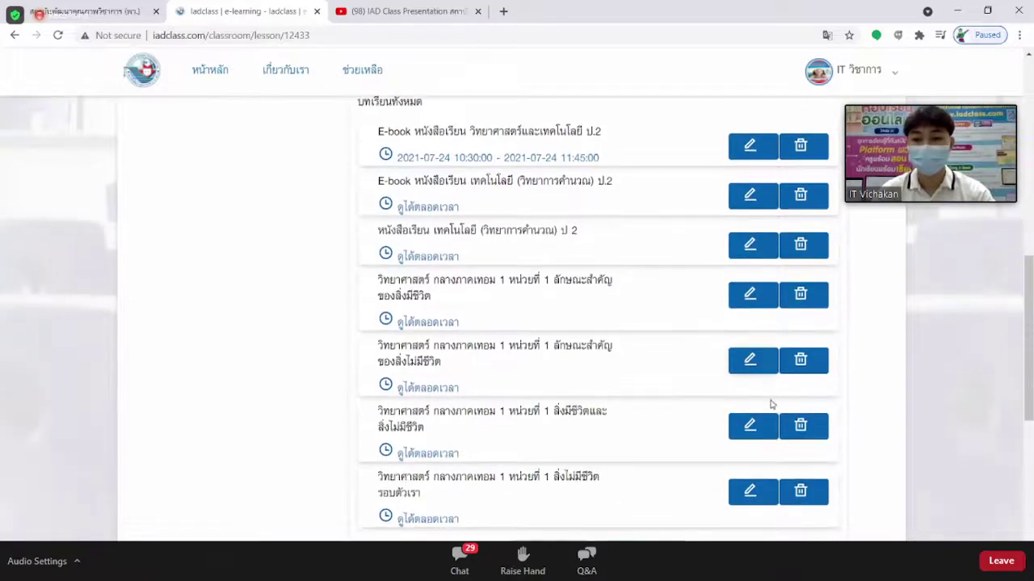
pyautogui.scroll(1, 814, 500)
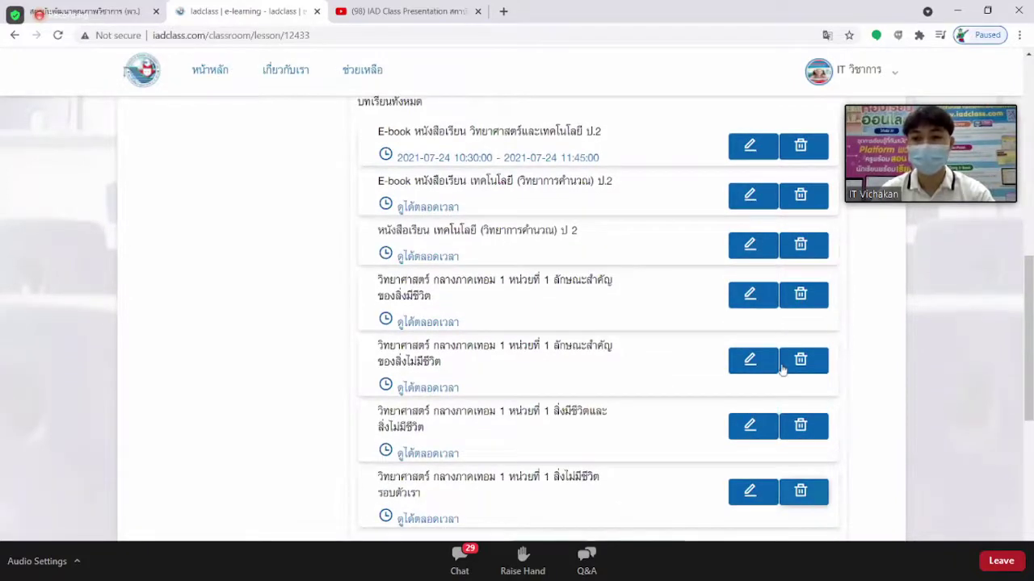
pyautogui.click(749, 215)
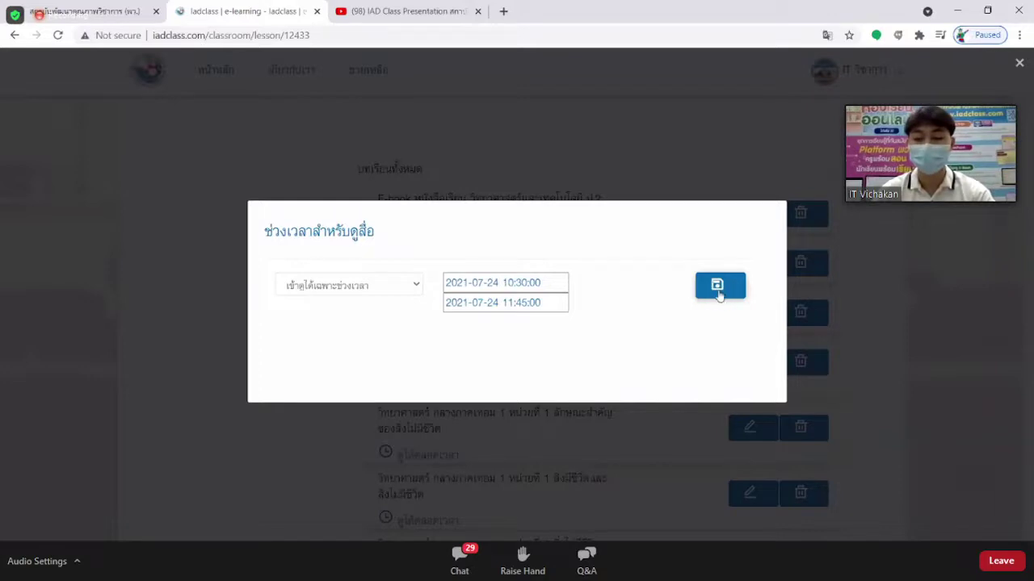
pyautogui.click(891, 251)
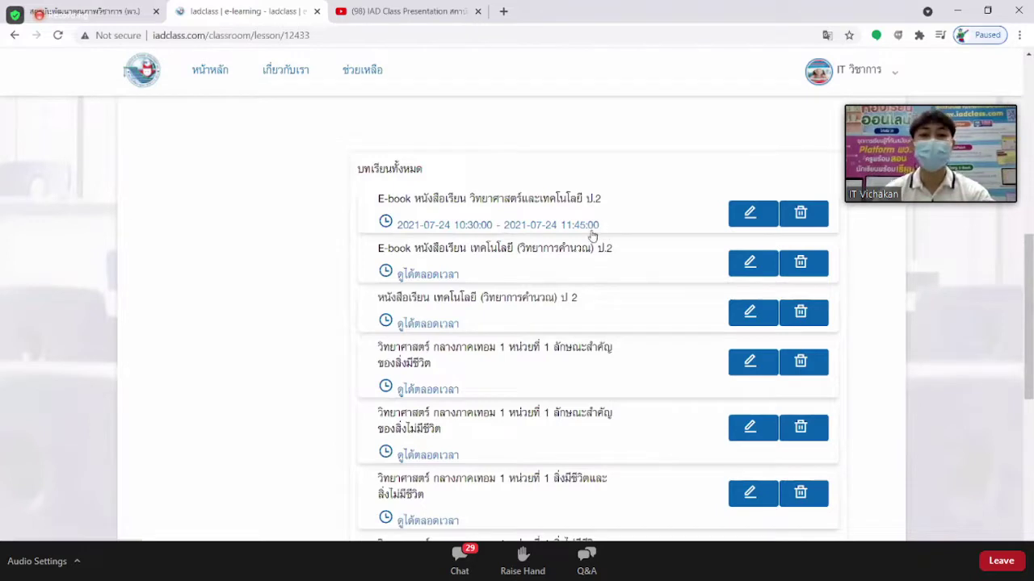
pyautogui.scroll(-2, 593, 235)
pyautogui.scroll(3, 577, 258)
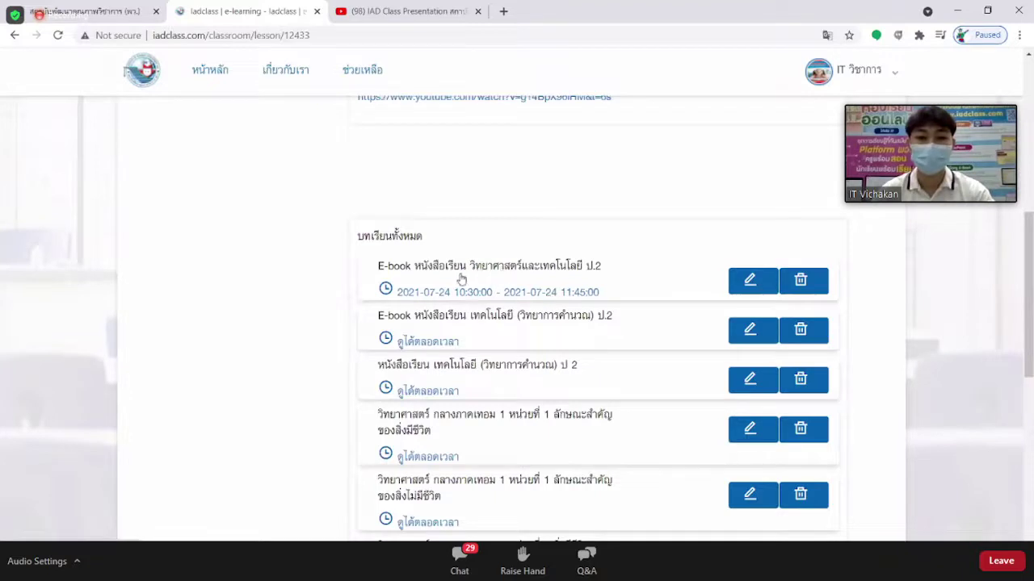
# Open the first e-book lesson and flip its pages to the table of contents on page 5.
pyautogui.click(461, 279)
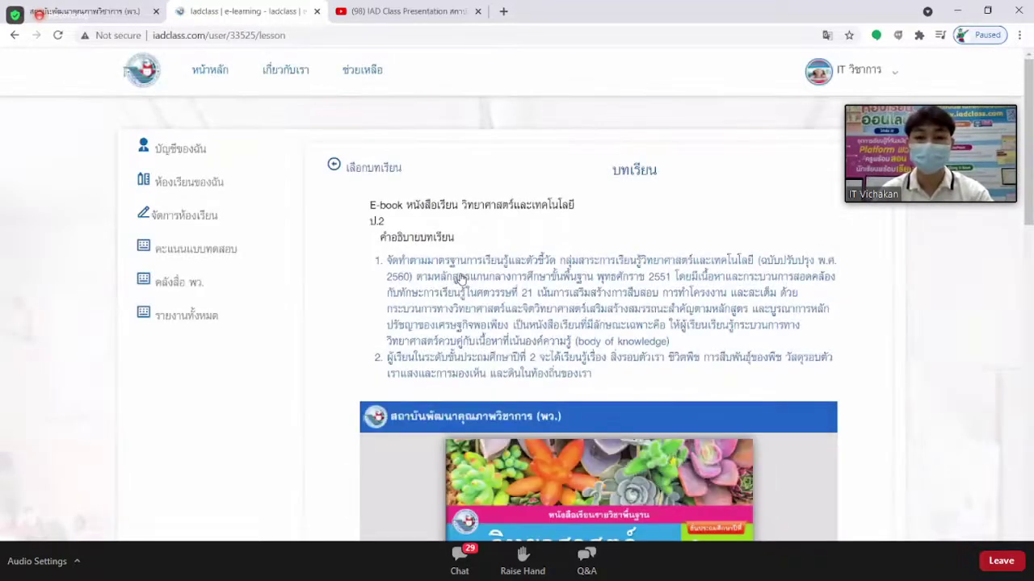
pyautogui.scroll(-3, 664, 232)
pyautogui.scroll(-5, 664, 232)
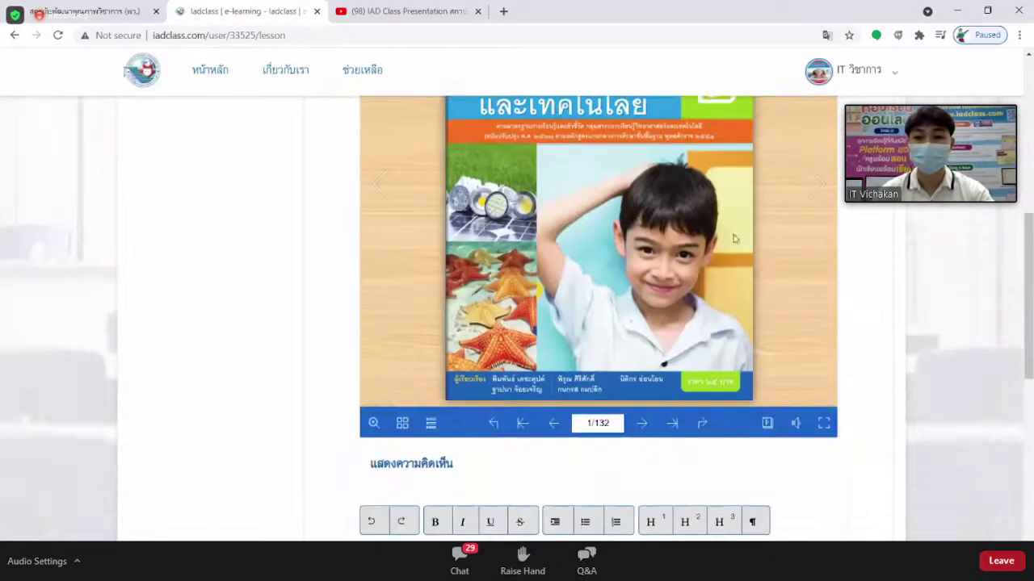
pyautogui.click(733, 238)
pyautogui.click(636, 246)
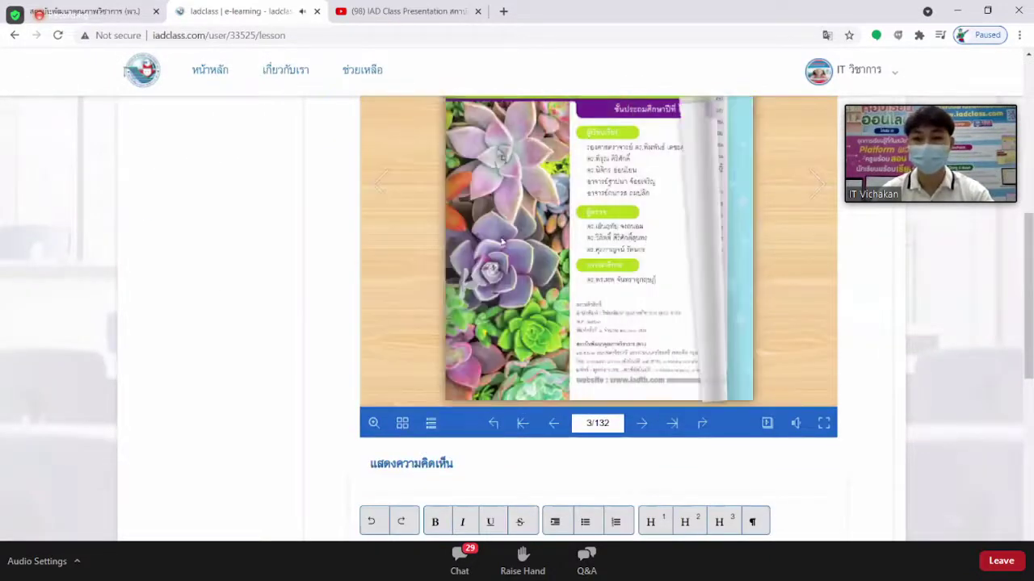
pyautogui.click(646, 251)
pyautogui.click(650, 265)
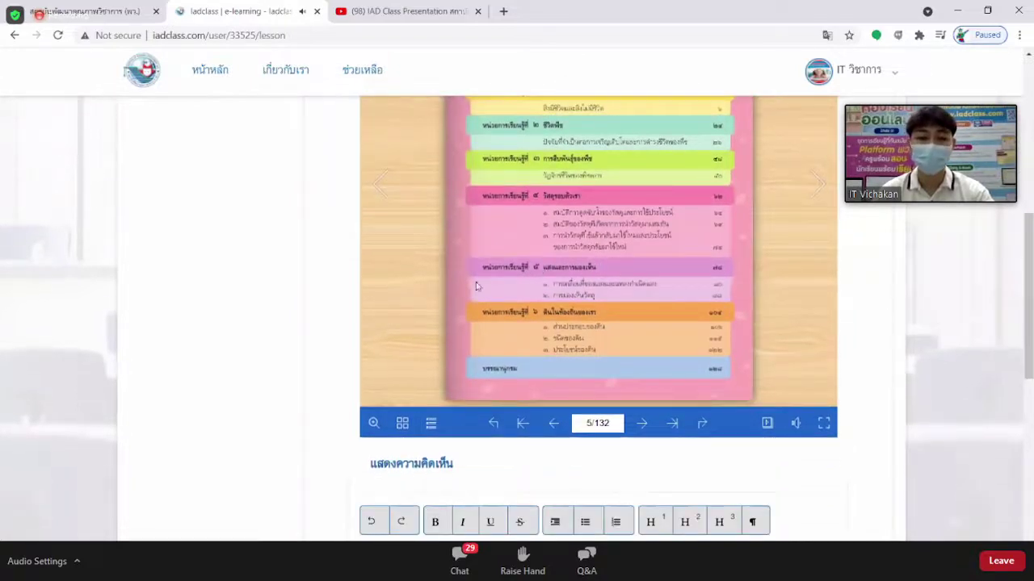
# Zoom in on the table of contents page, then zoom back out.
pyautogui.click(373, 424)
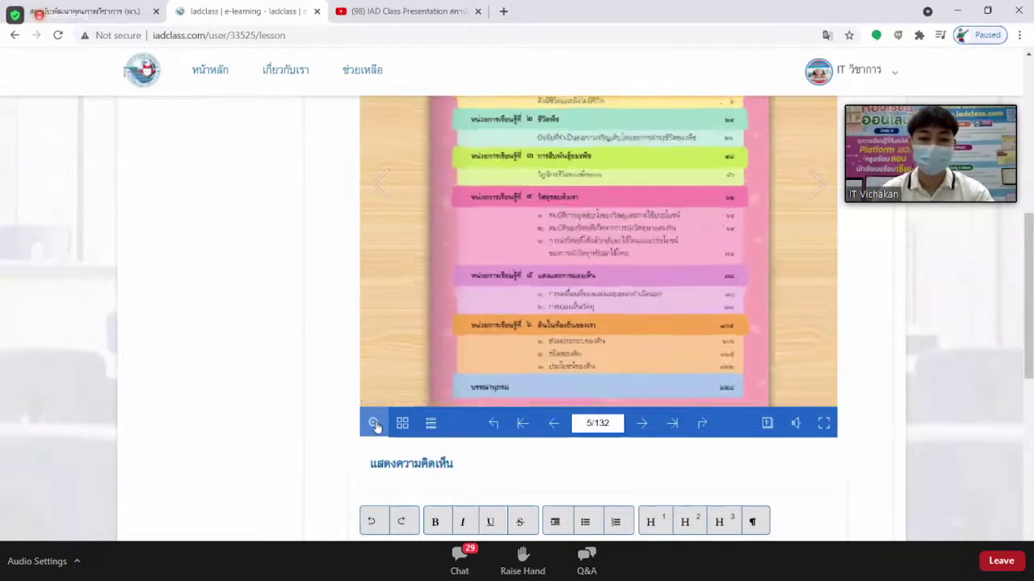
pyautogui.scroll(3, 534, 176)
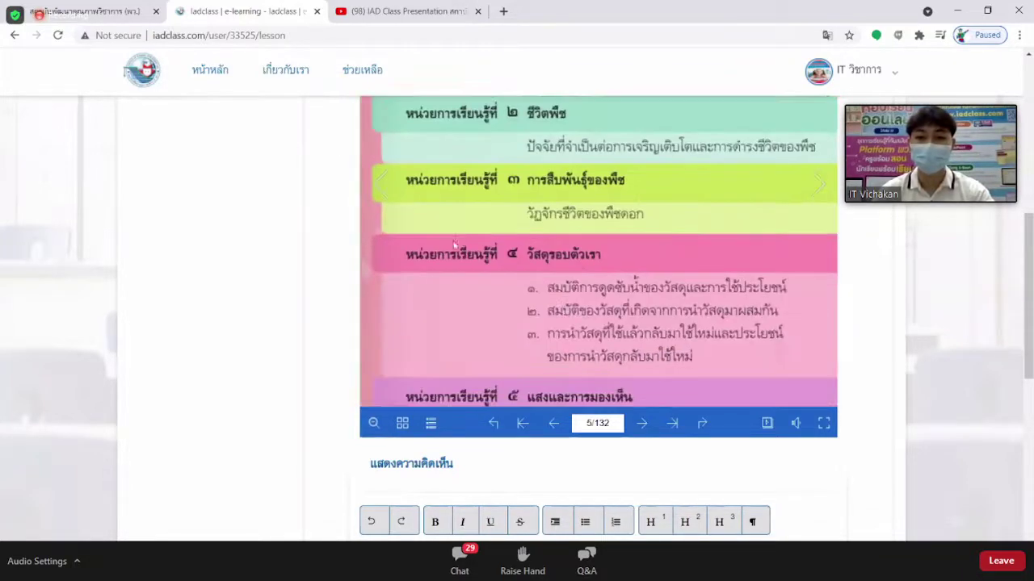
pyautogui.scroll(-8, 626, 232)
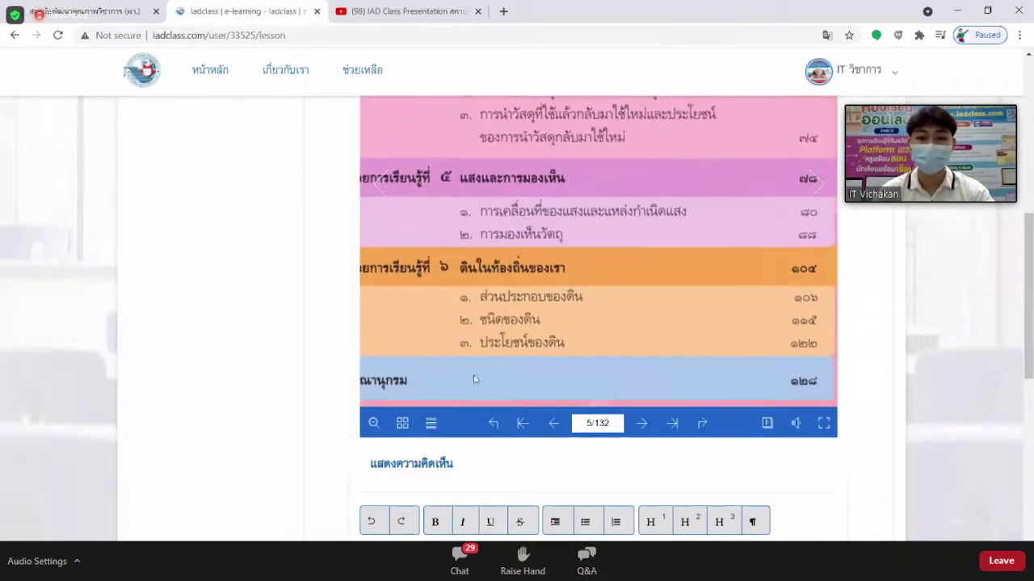
pyautogui.click(374, 424)
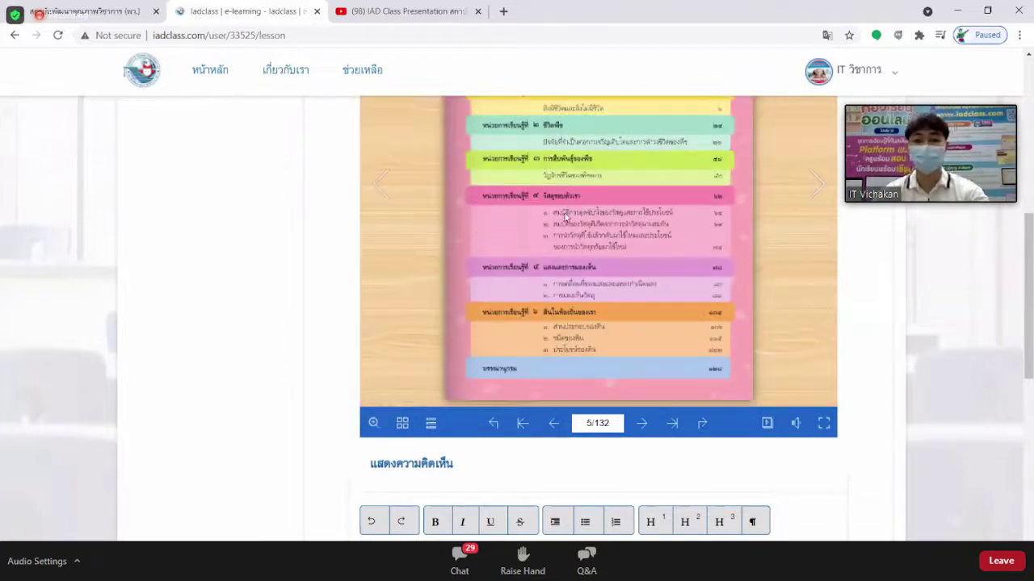
# Jump the e-book flipbook to page 25.
pyautogui.click(589, 424)
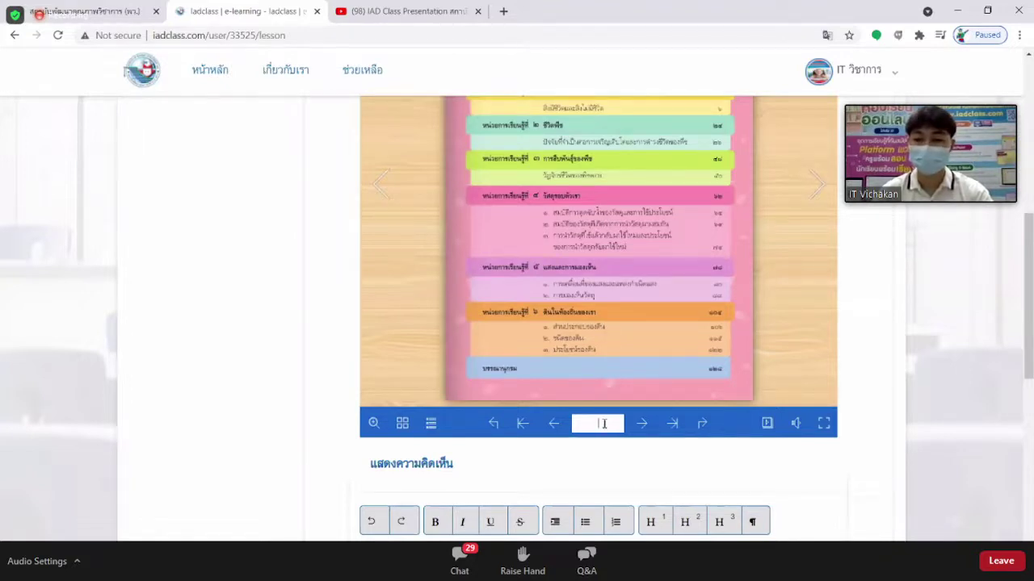
pyautogui.write('25')
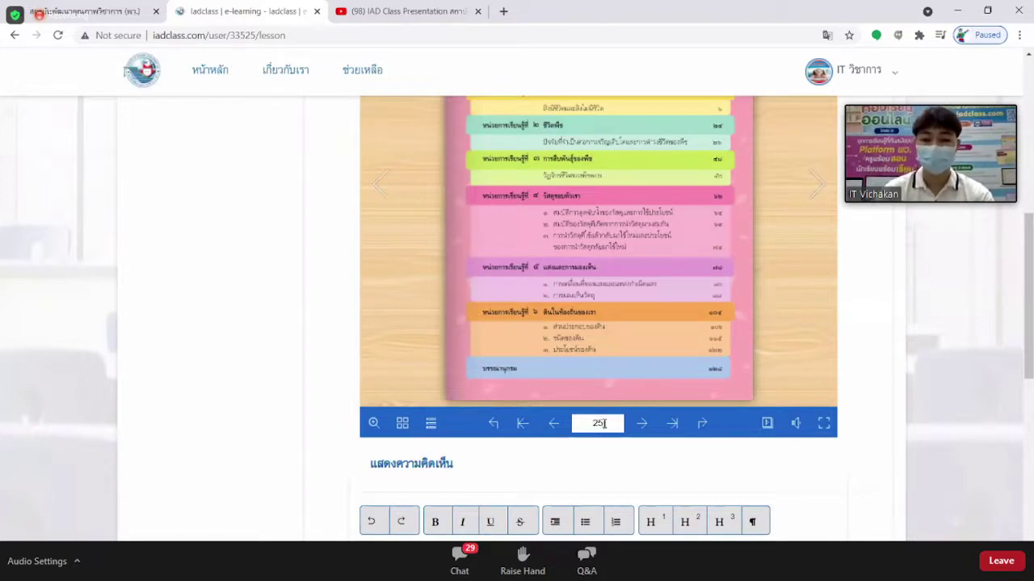
pyautogui.press('Return')
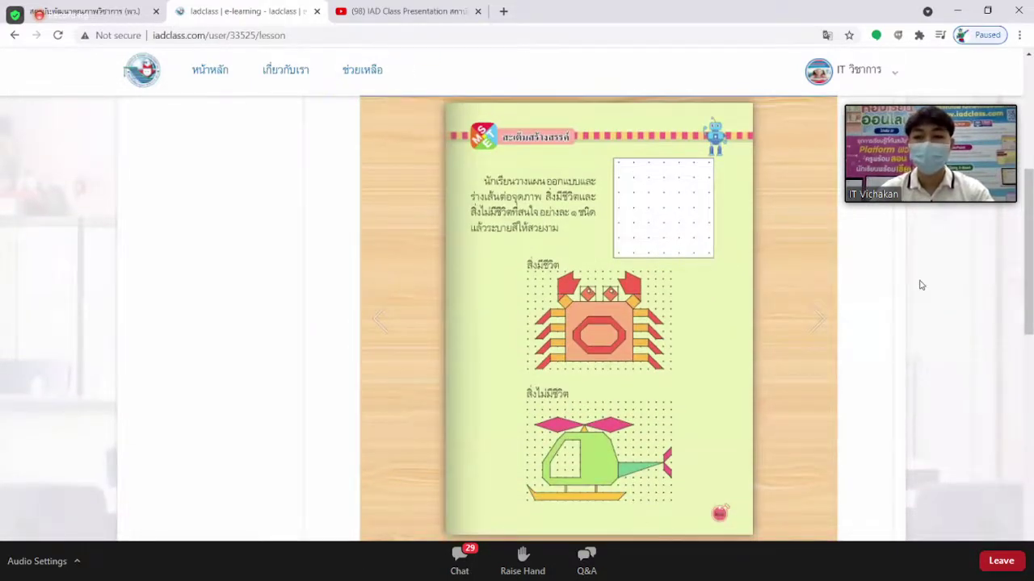
pyautogui.scroll(-5, 921, 285)
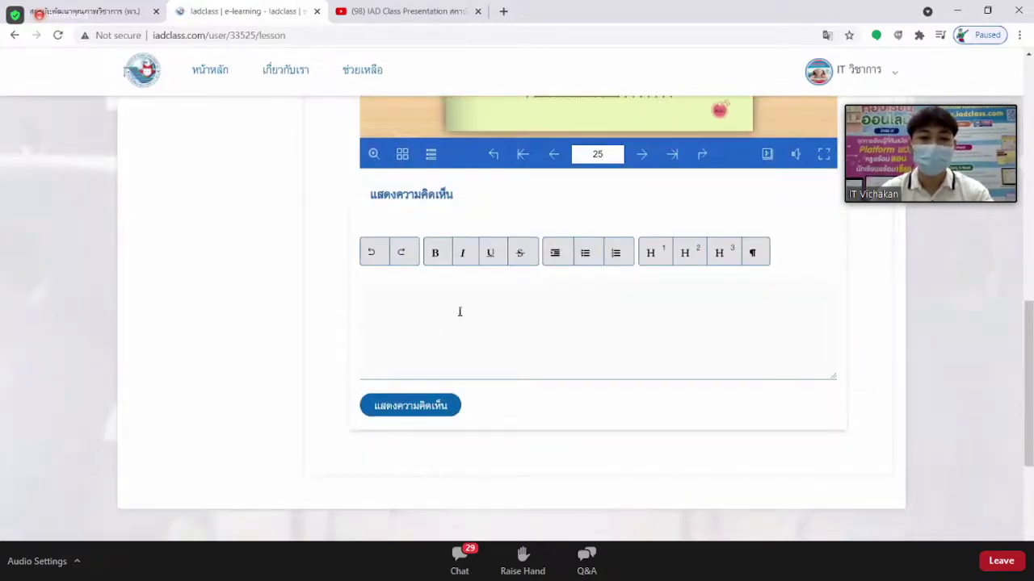
# Post the comment 'สวัสดีนักเรียน' on the e-book lesson.
pyautogui.click(399, 302)
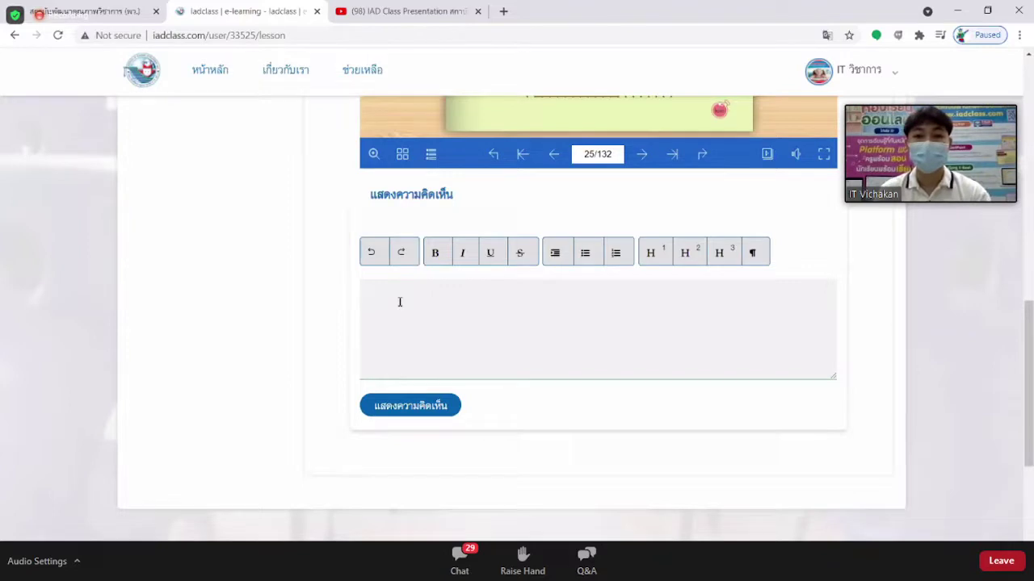
pyautogui.scroll(1, 399, 301)
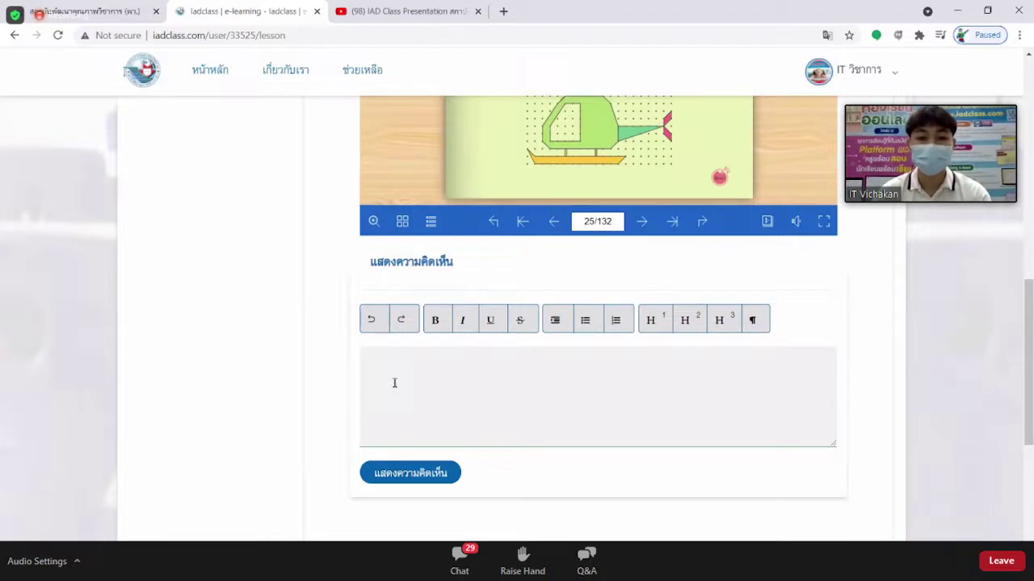
pyautogui.click(378, 375)
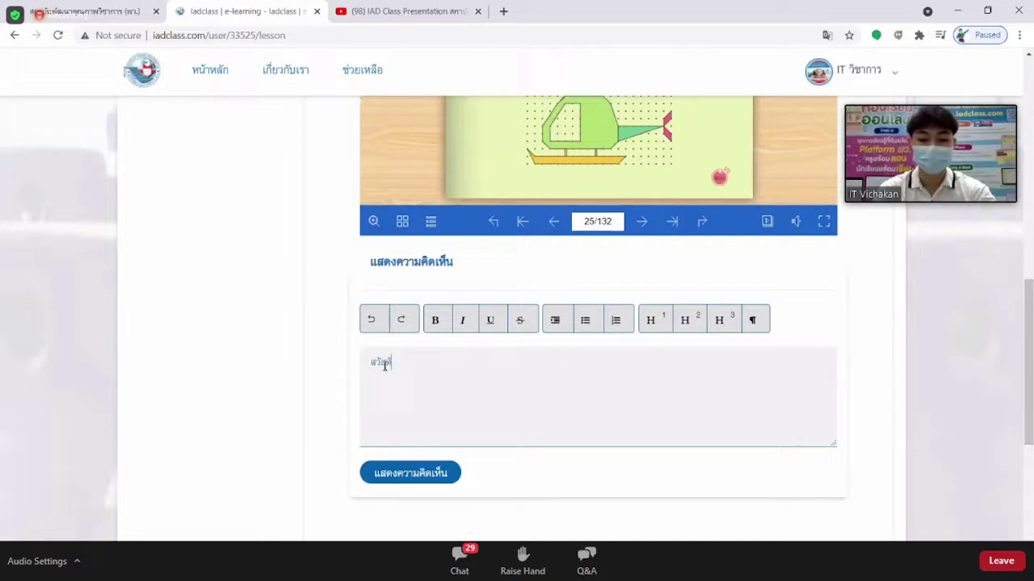
pyautogui.write('ค่ะ')
pyautogui.write('กเรียน')
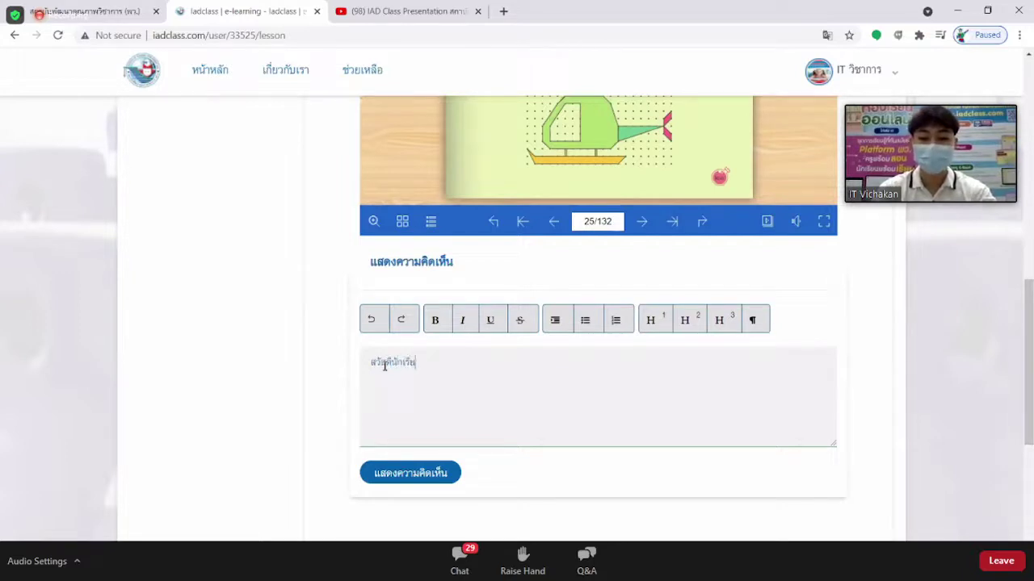
pyautogui.scroll(-1, 416, 404)
pyautogui.click(410, 406)
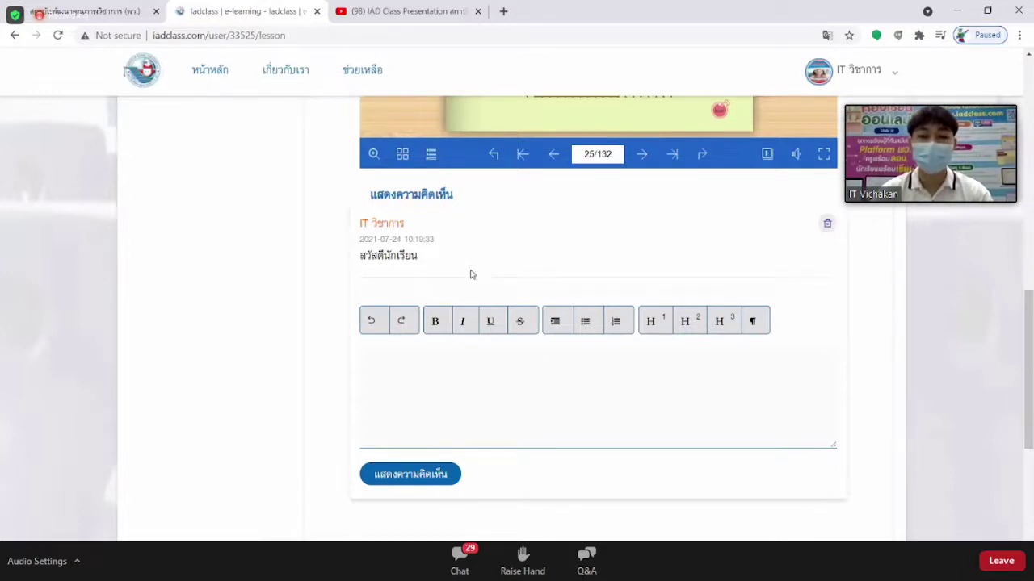
pyautogui.scroll(2, 468, 272)
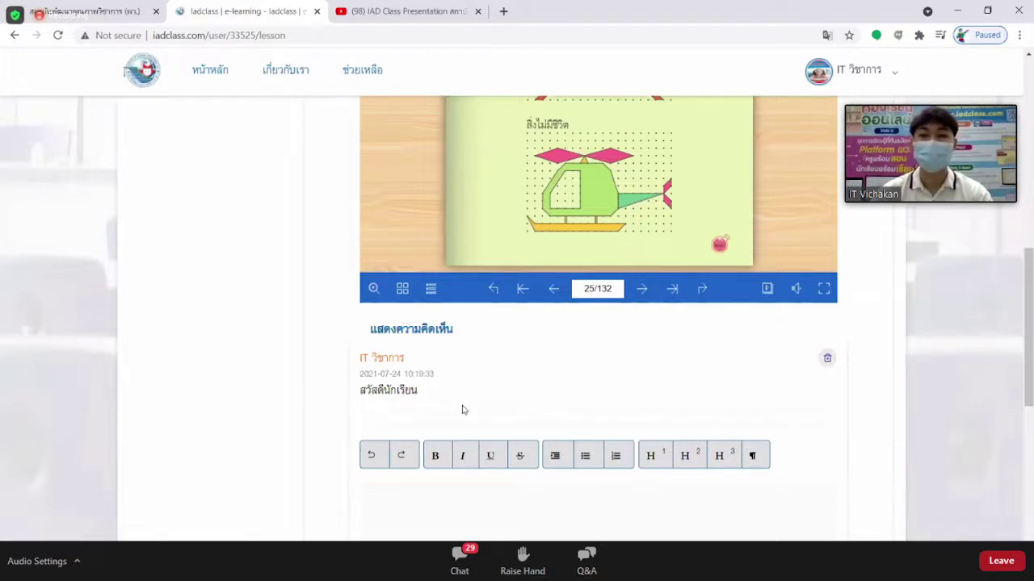
pyautogui.scroll(2, 463, 410)
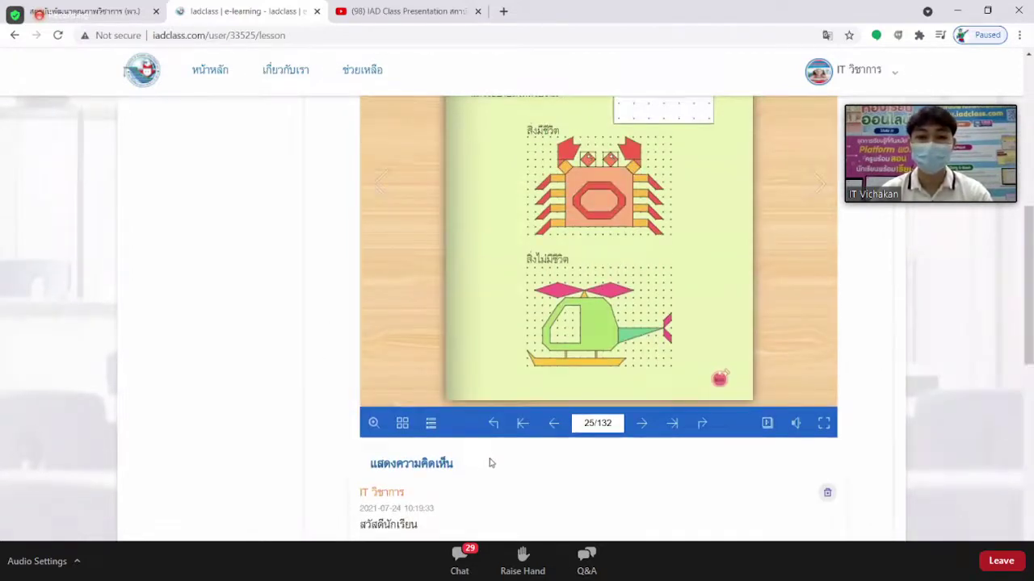
pyautogui.scroll(5, 490, 465)
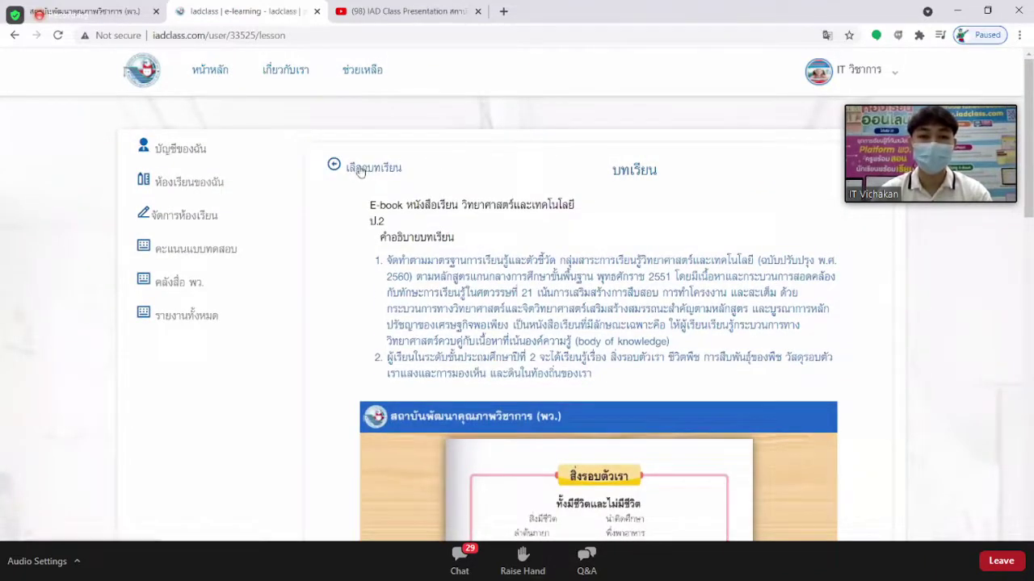
# Return to the classroom's lesson list via 'เลือกบทเรียน' and open another science lesson.
pyautogui.click(361, 171)
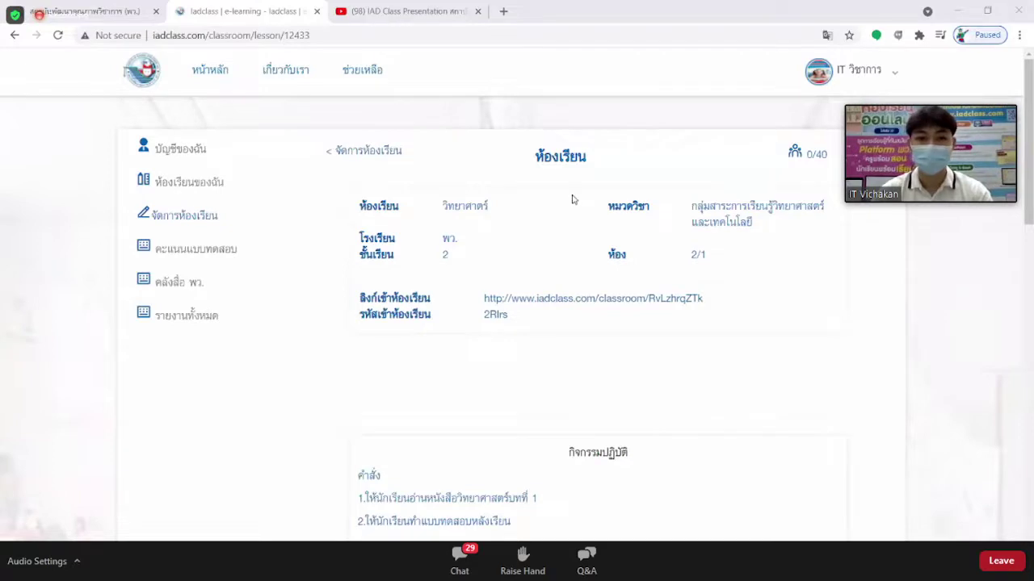
pyautogui.scroll(-7, 574, 198)
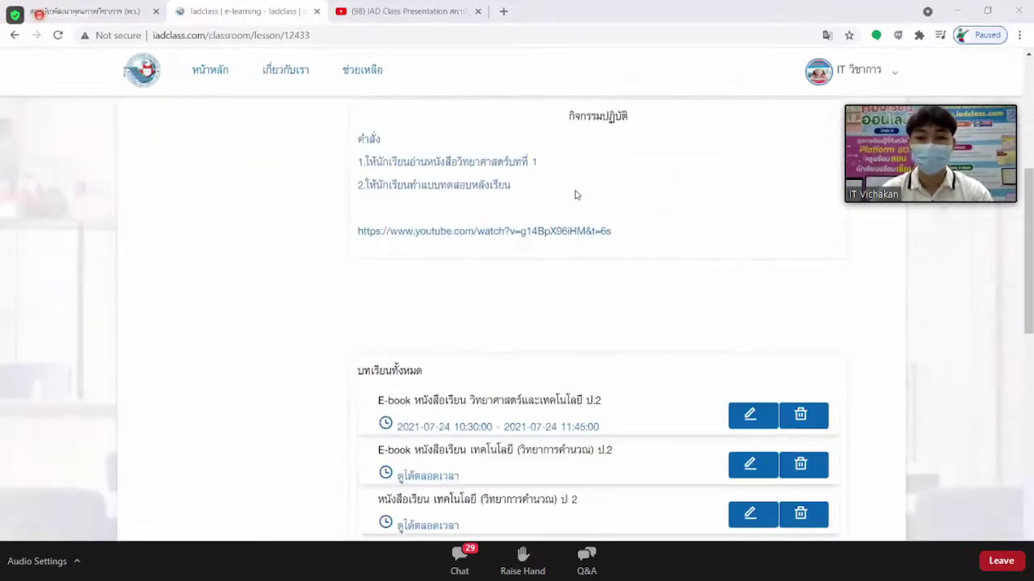
pyautogui.scroll(-3, 576, 196)
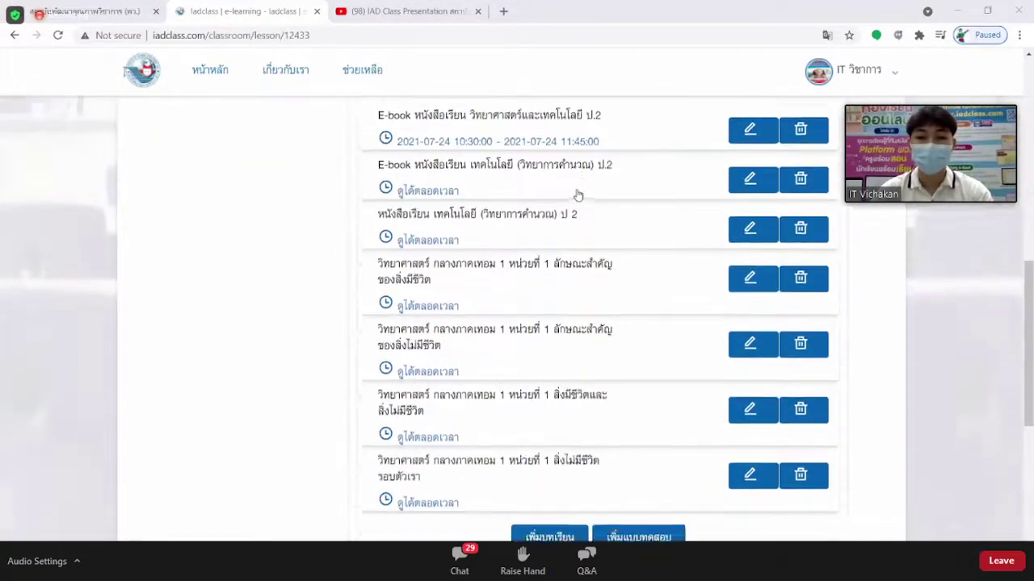
pyautogui.scroll(1, 453, 225)
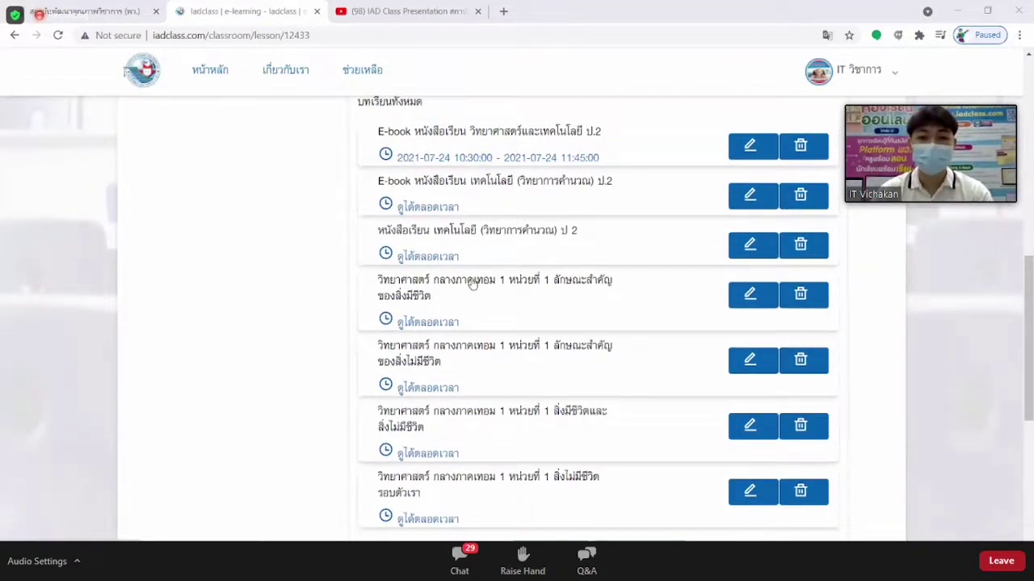
pyautogui.scroll(-1, 485, 302)
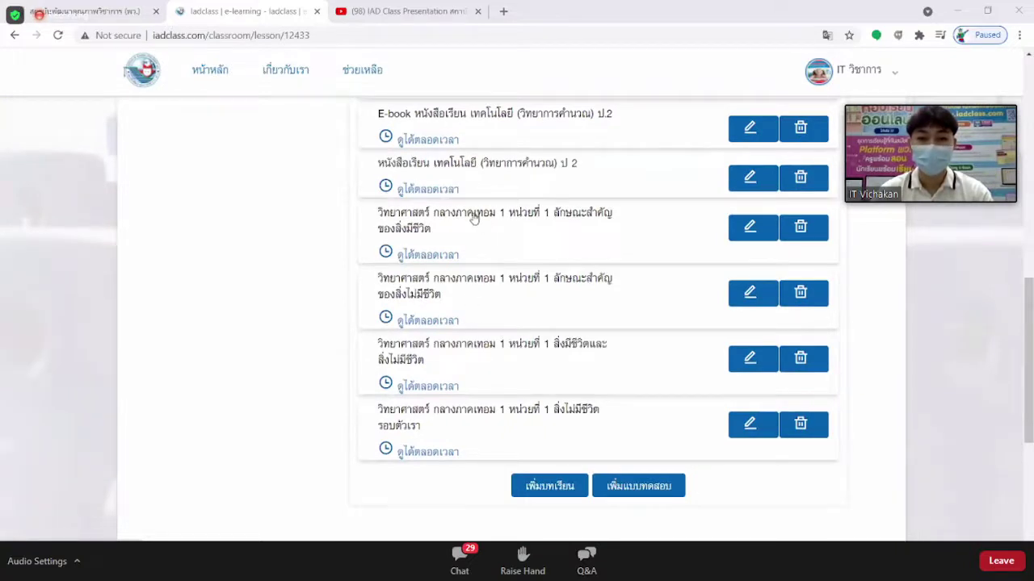
pyautogui.click(474, 218)
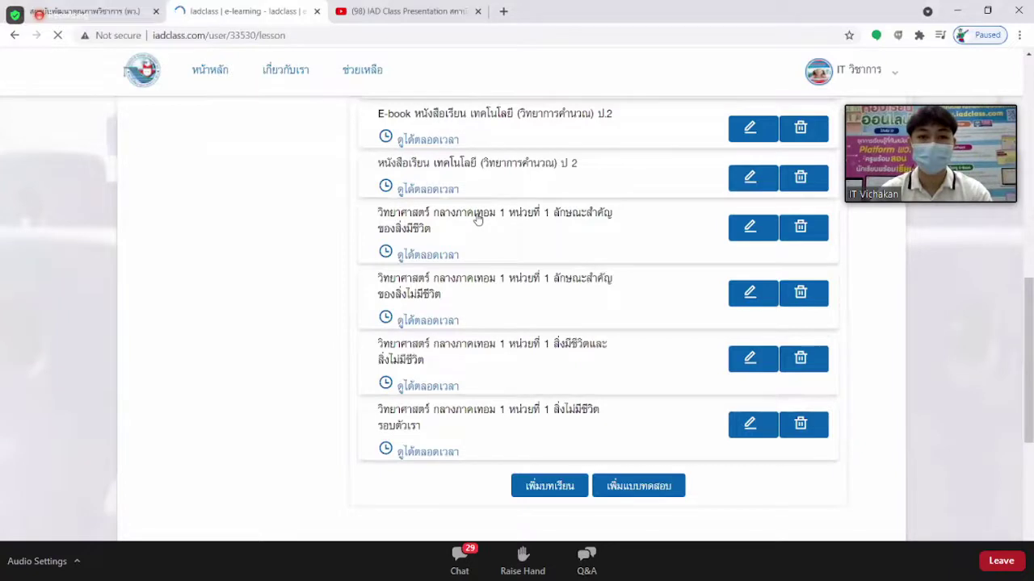
# Reload the Science mid-term 1 Unit 1 lesson page and play its video.
pyautogui.click(296, 34)
pyautogui.press('Return')
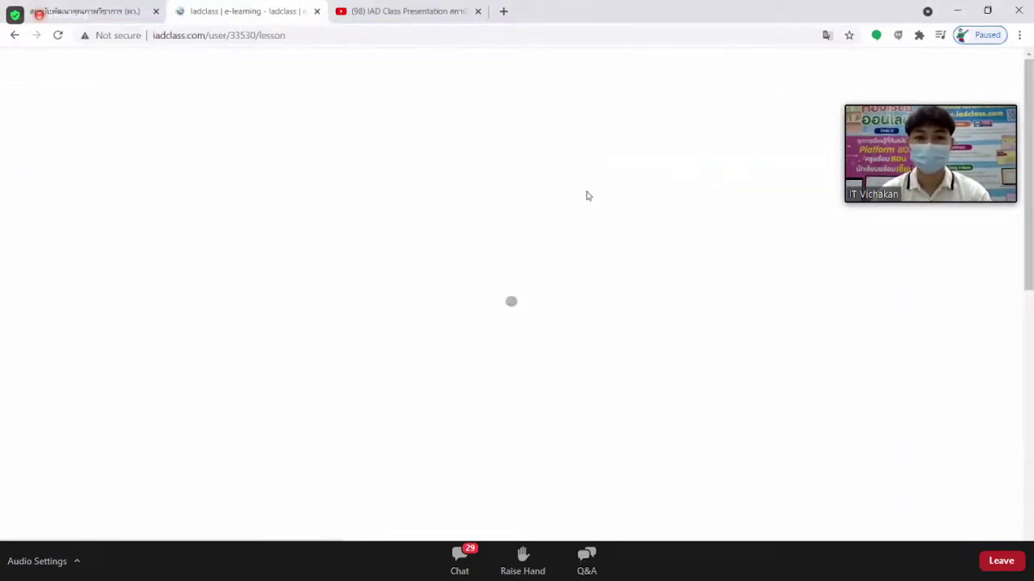
pyautogui.scroll(-3, 784, 242)
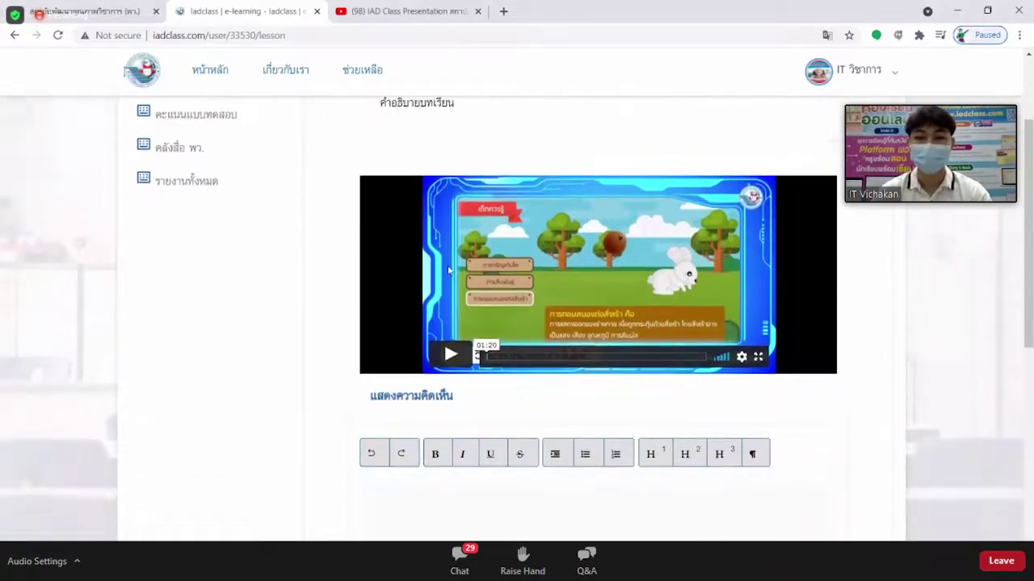
pyautogui.click(453, 356)
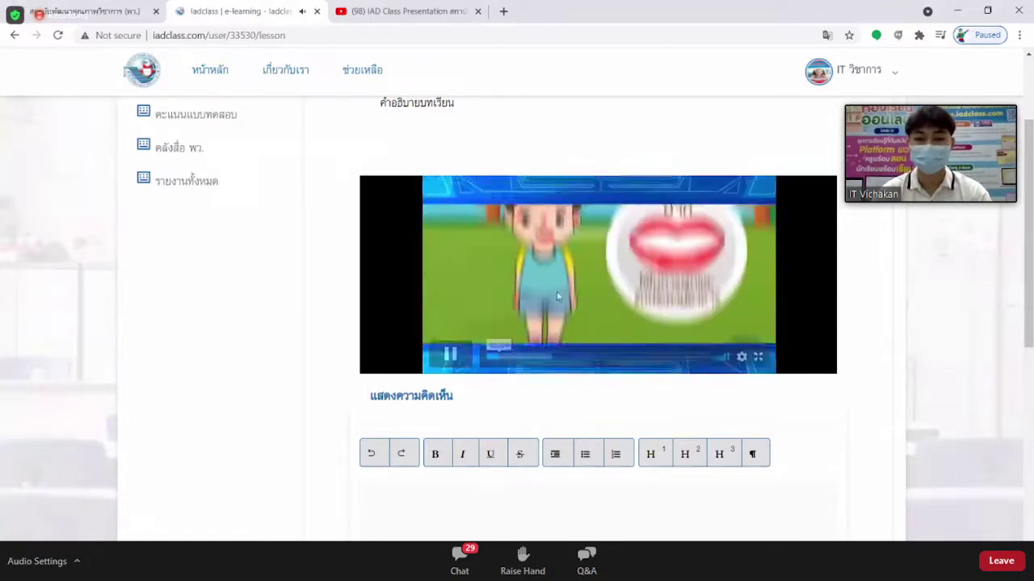
# Open the lesson's comment box, then go back to the classroom's lesson list.
pyautogui.scroll(-3, 893, 300)
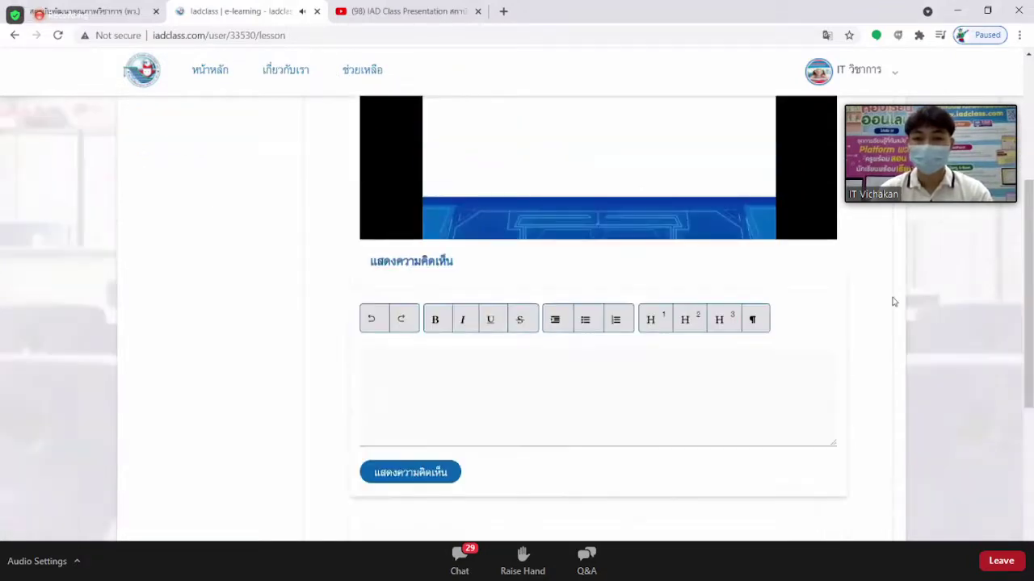
pyautogui.click(383, 293)
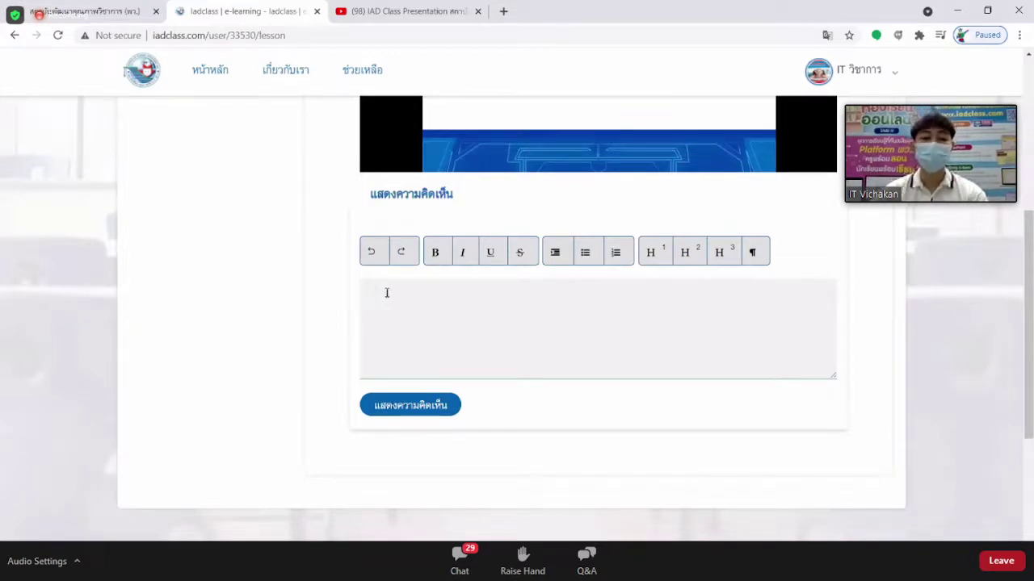
pyautogui.scroll(5, 515, 307)
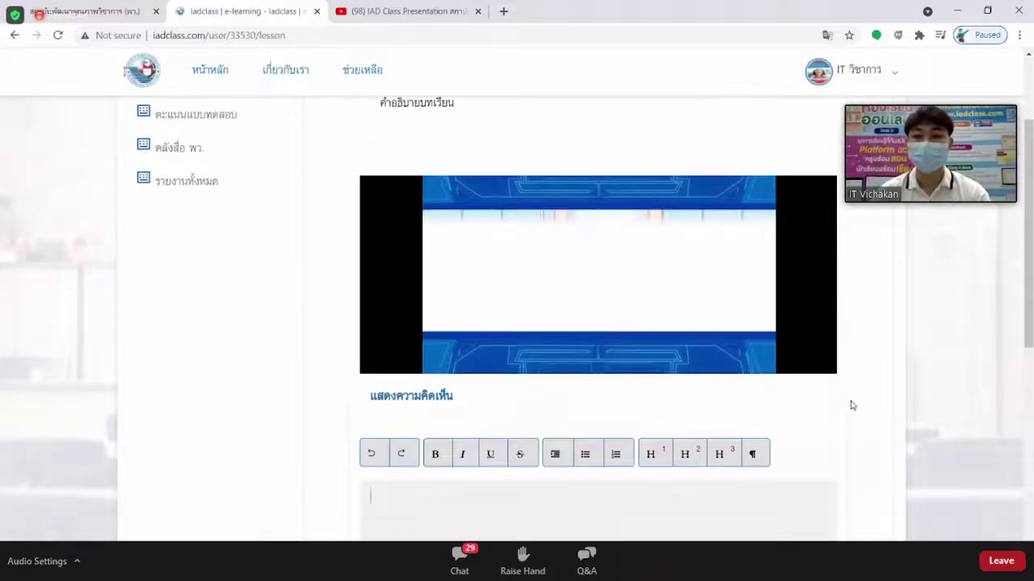
pyautogui.scroll(3, 829, 336)
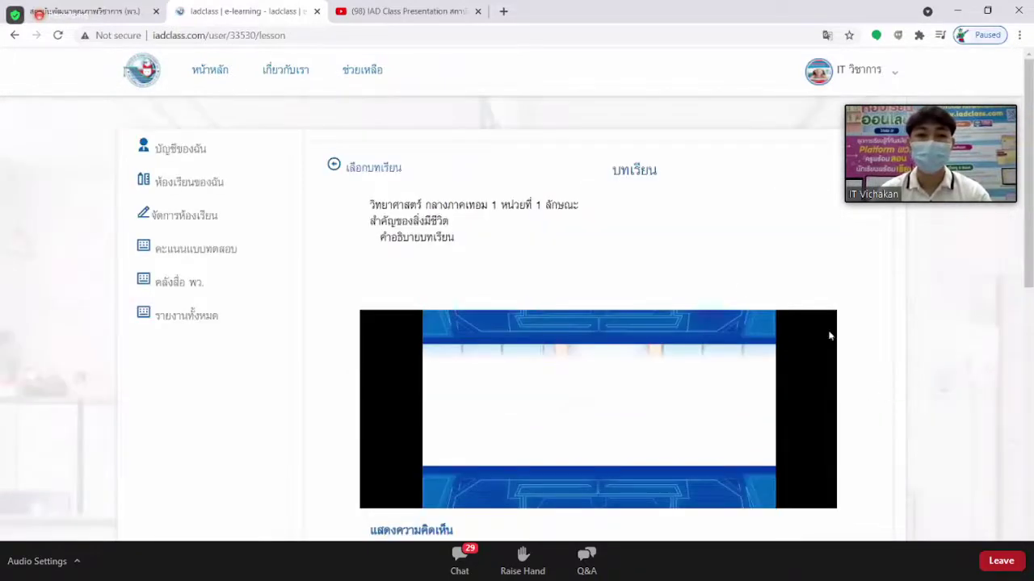
pyautogui.click(362, 170)
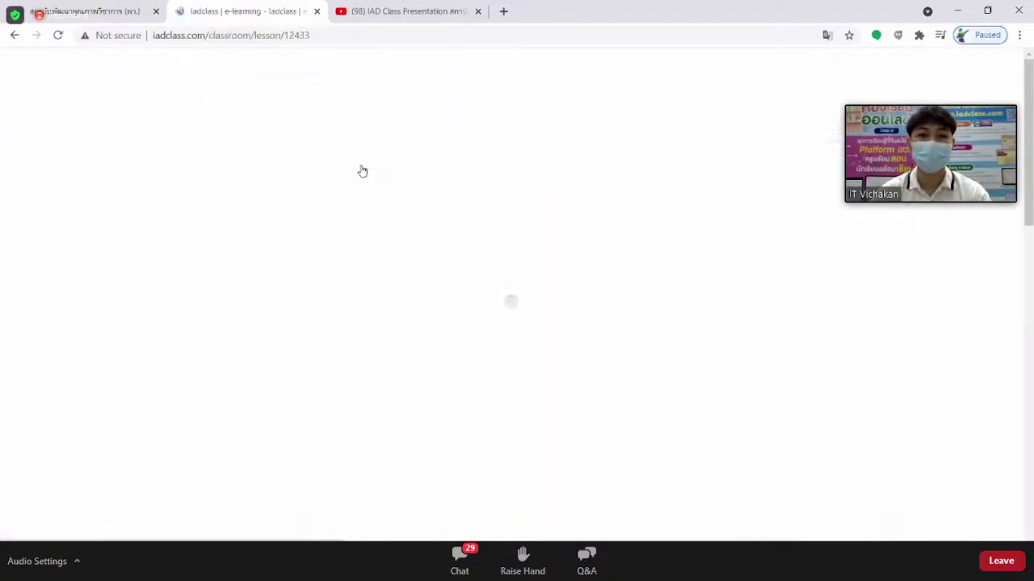
# Scroll to the bottom of the lesson list and start a new quiz with 'เพิ่มแบบทดสอบ'.
pyautogui.scroll(-7, 778, 258)
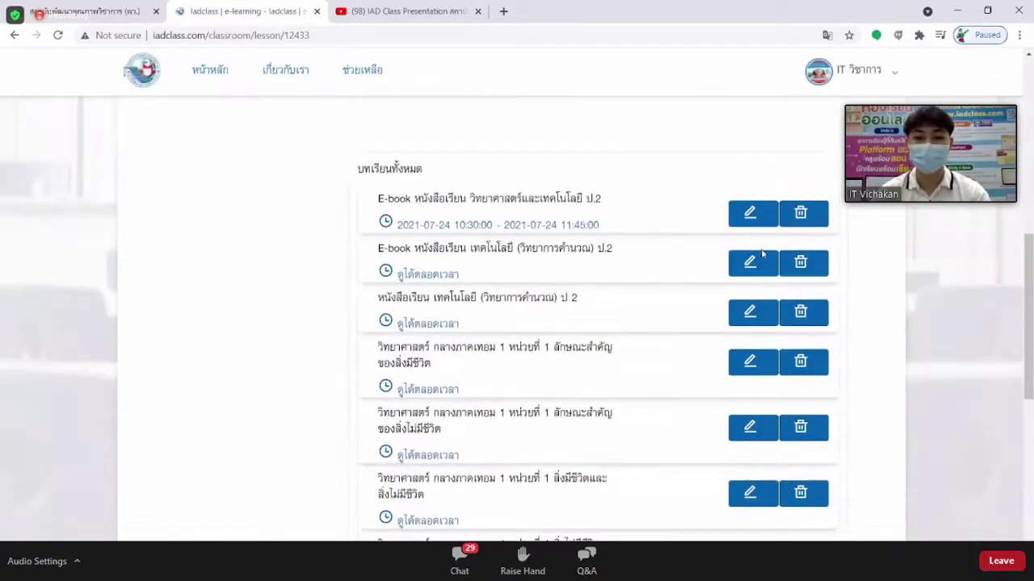
pyautogui.scroll(-1, 580, 208)
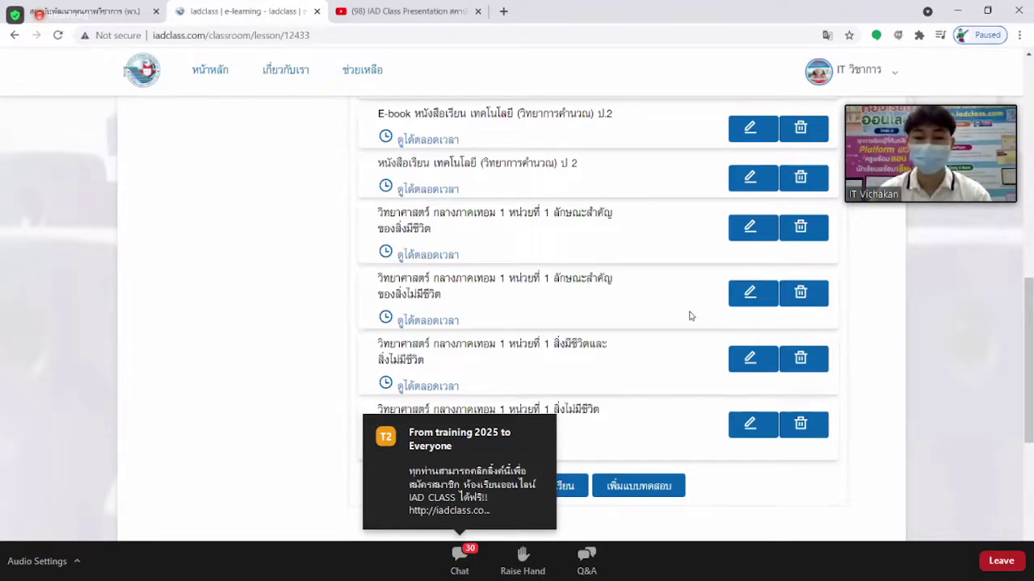
pyautogui.scroll(-1, 689, 315)
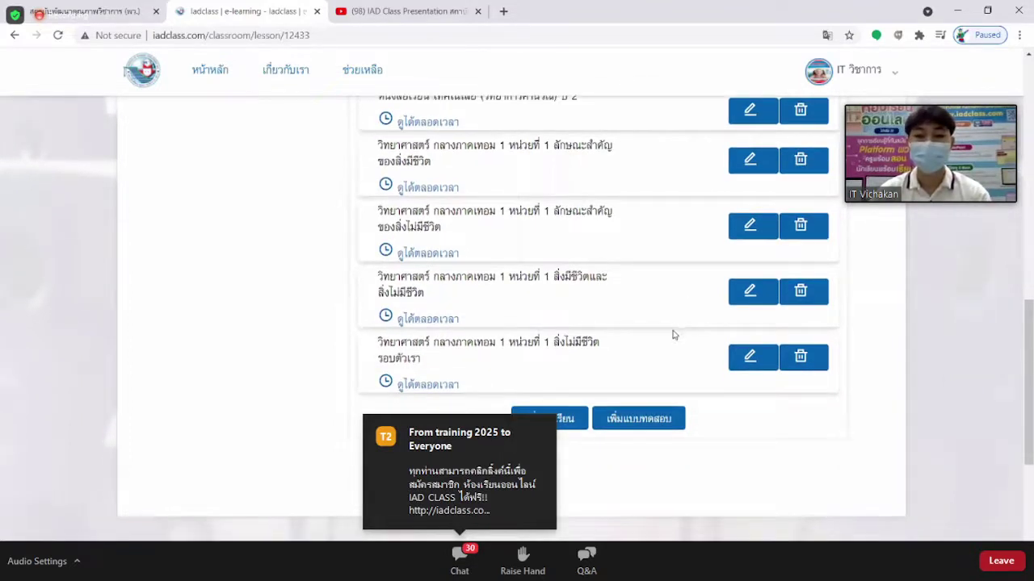
pyautogui.scroll(-1, 675, 336)
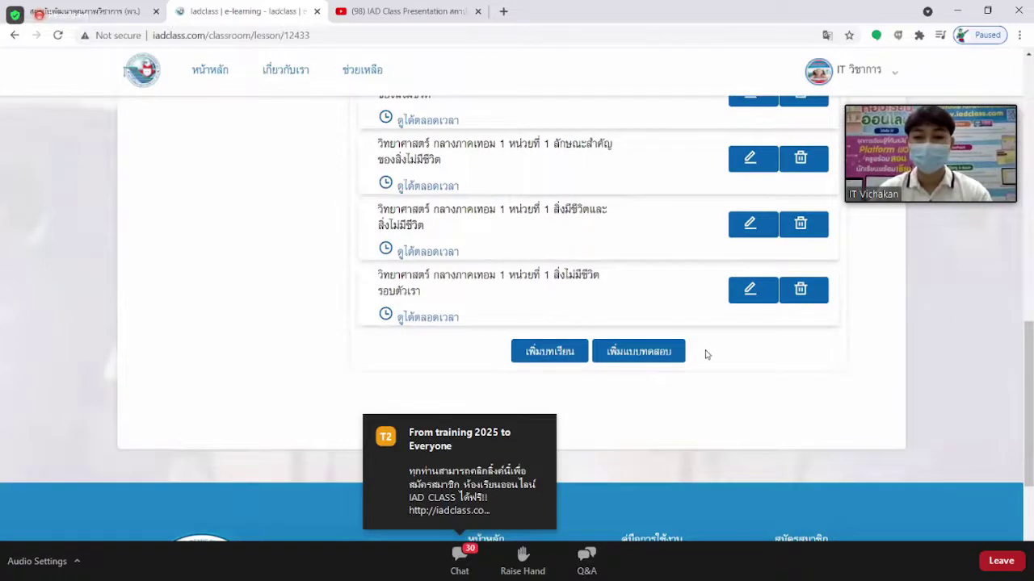
pyautogui.scroll(-1, 706, 352)
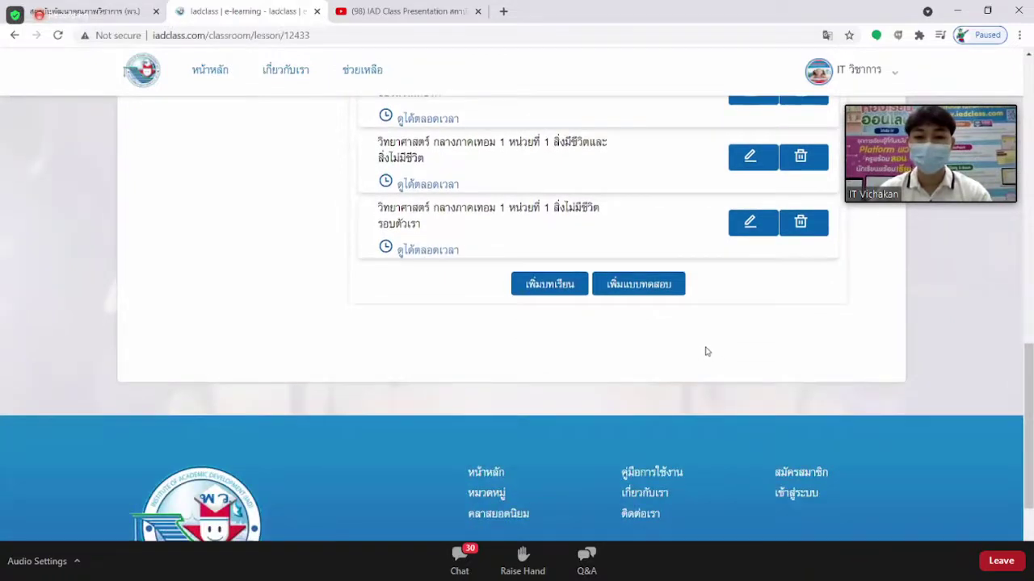
pyautogui.click(651, 286)
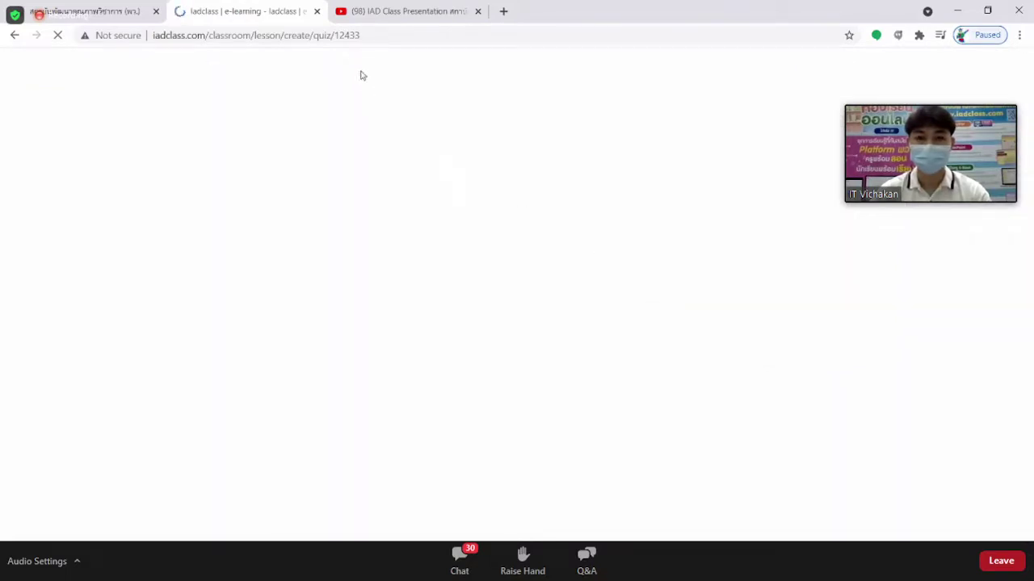
# Enter the quiz name 'แบบทดสอบหลังเรียน' from the autocomplete suggestion.
pyautogui.click(369, 35)
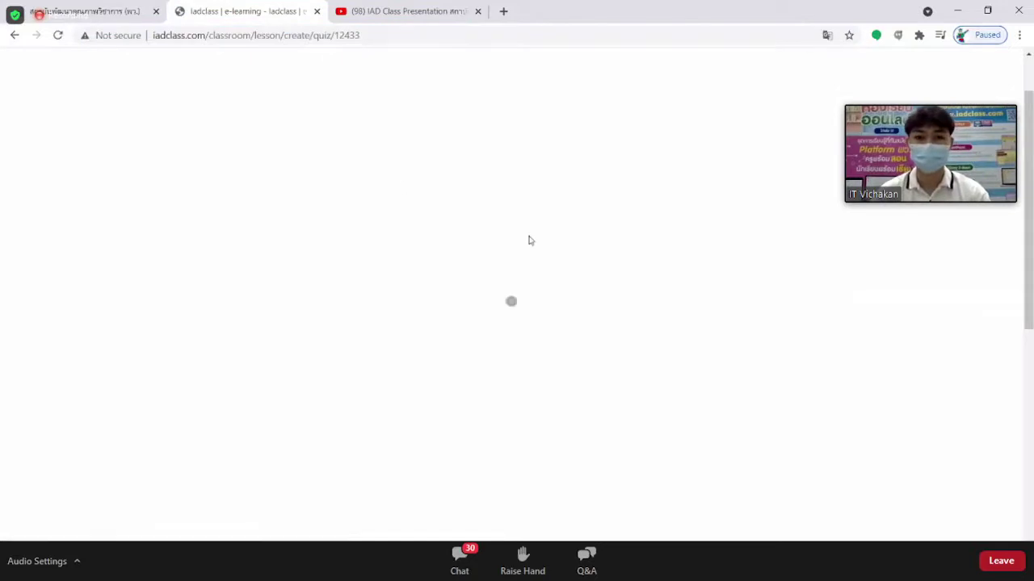
pyautogui.scroll(-1, 545, 242)
pyautogui.scroll(1, 622, 285)
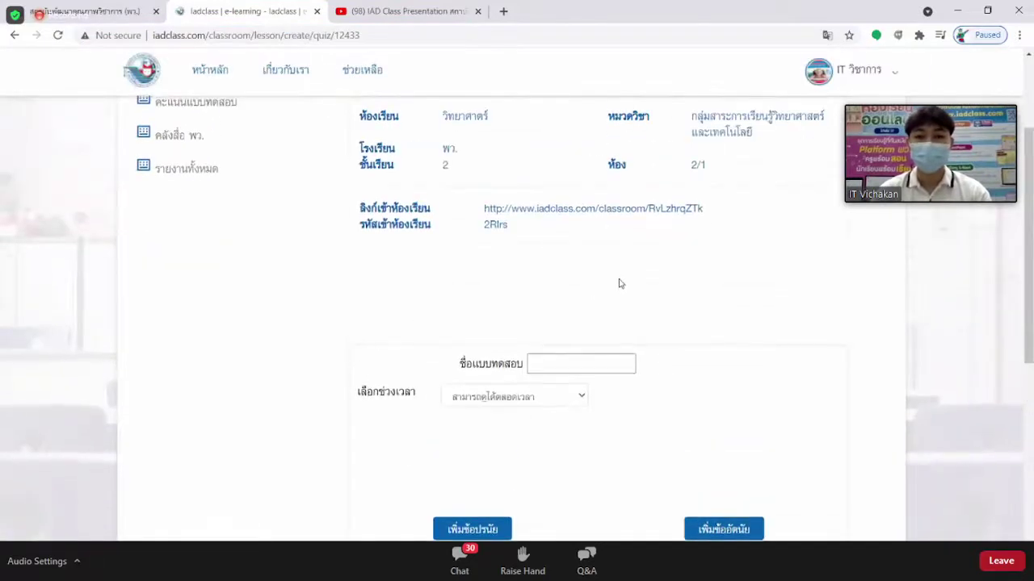
pyautogui.scroll(2, 619, 283)
pyautogui.scroll(-2, 598, 279)
pyautogui.scroll(-1, 598, 279)
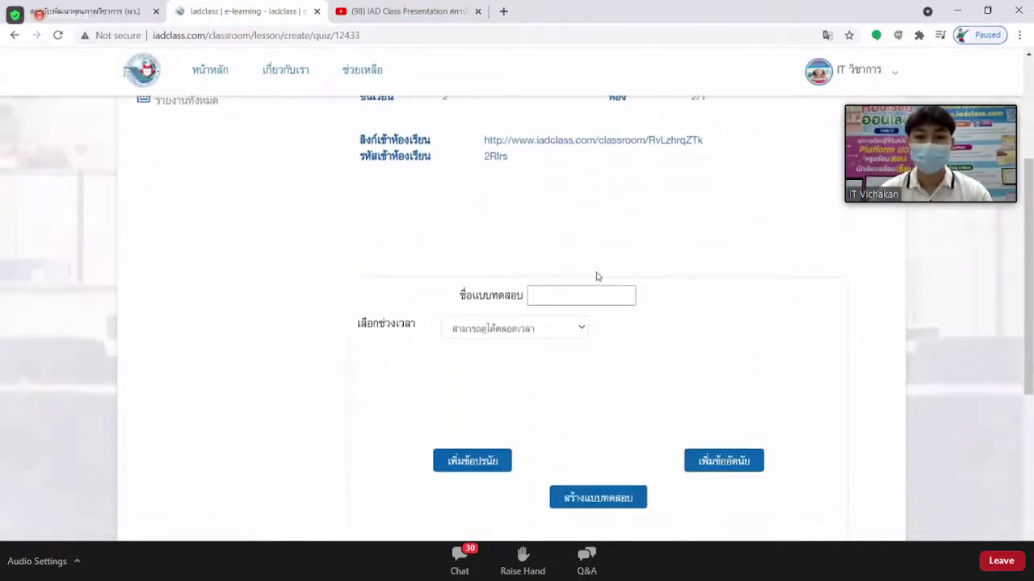
pyautogui.click(550, 295)
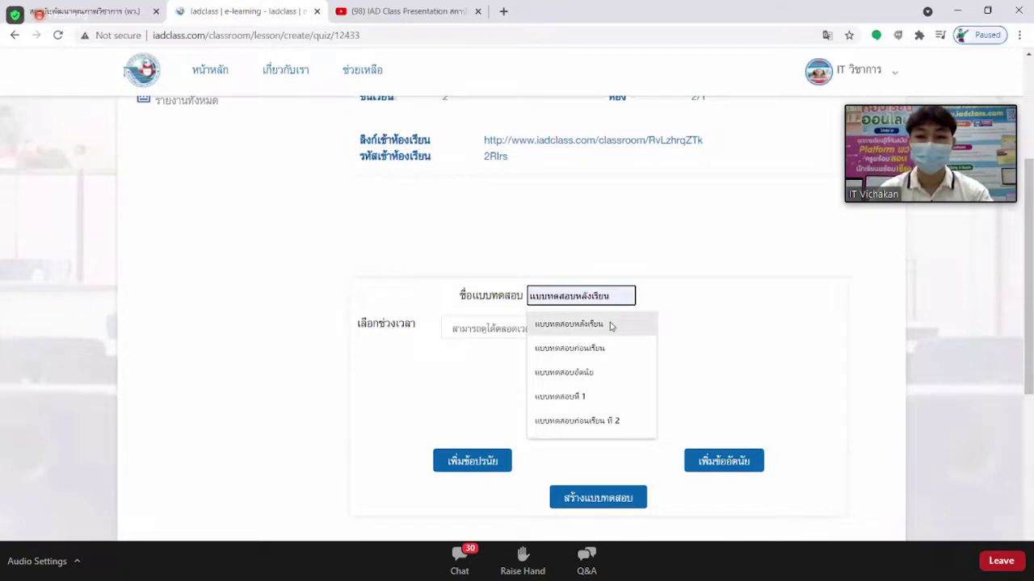
pyautogui.click(609, 325)
pyautogui.click(657, 325)
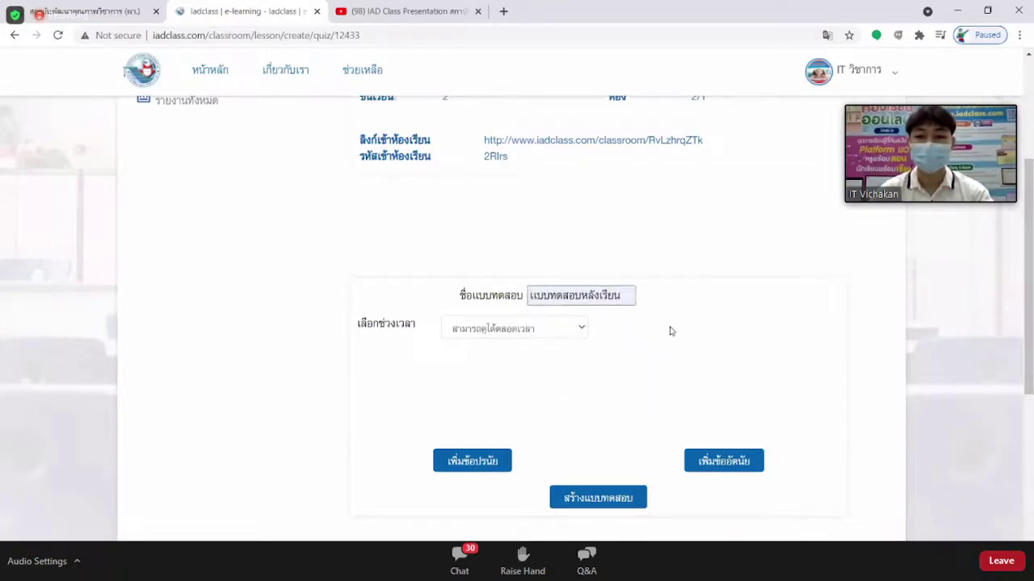
pyautogui.click(581, 329)
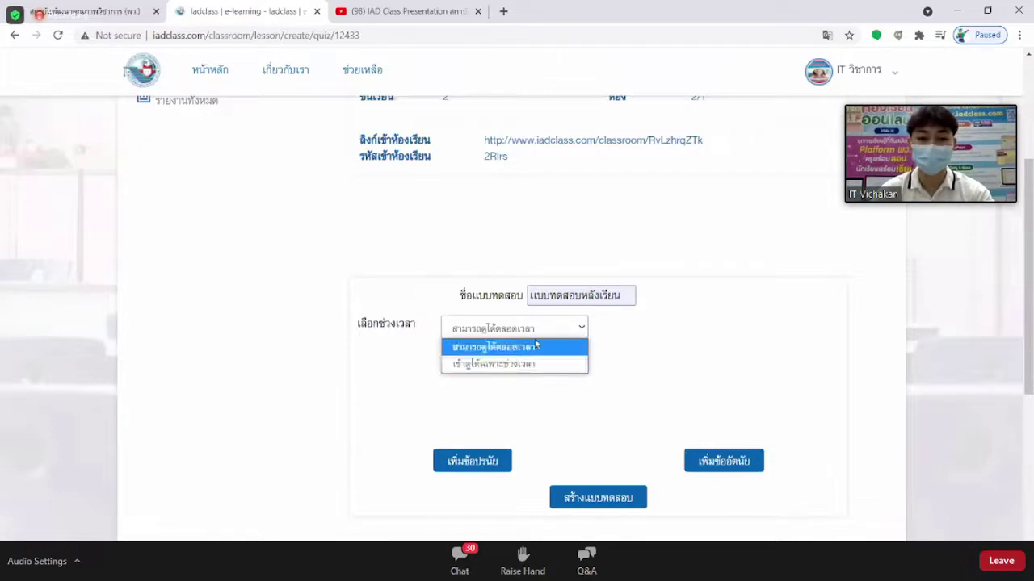
# Limit the quiz to a time period starting 24 July 2021 at 10:40.
pyautogui.click(510, 370)
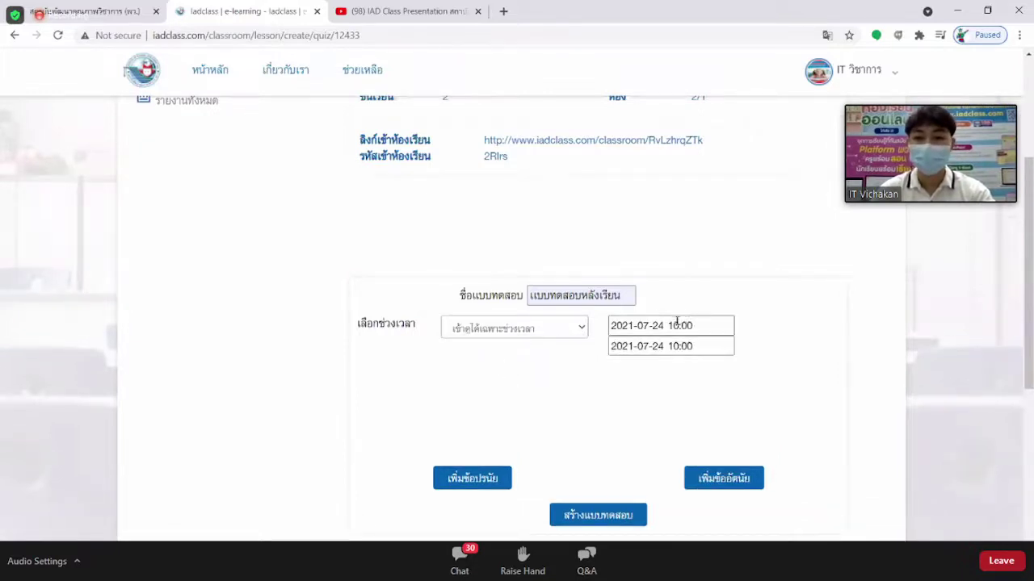
pyautogui.click(675, 324)
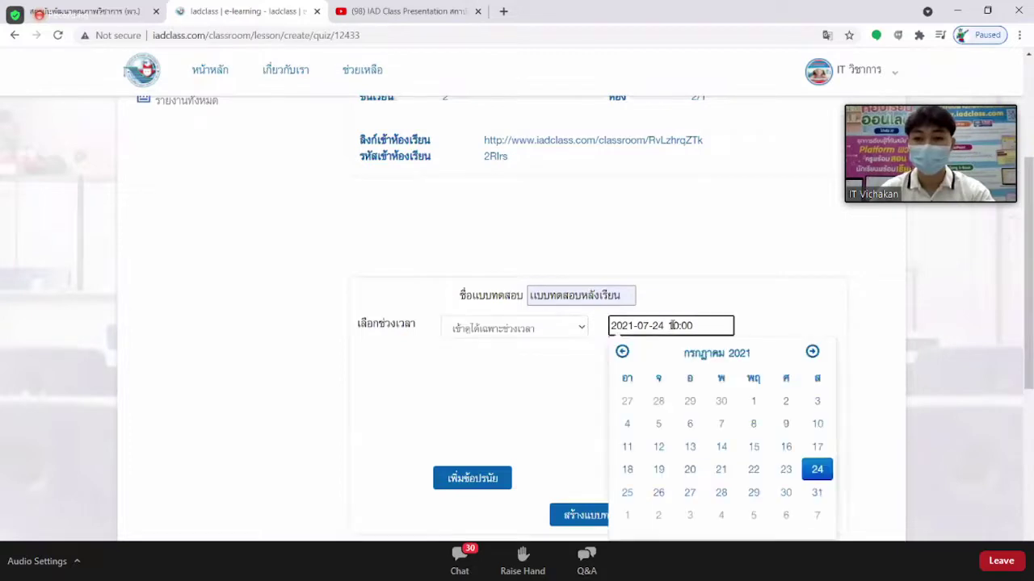
pyautogui.click(819, 472)
pyautogui.click(701, 420)
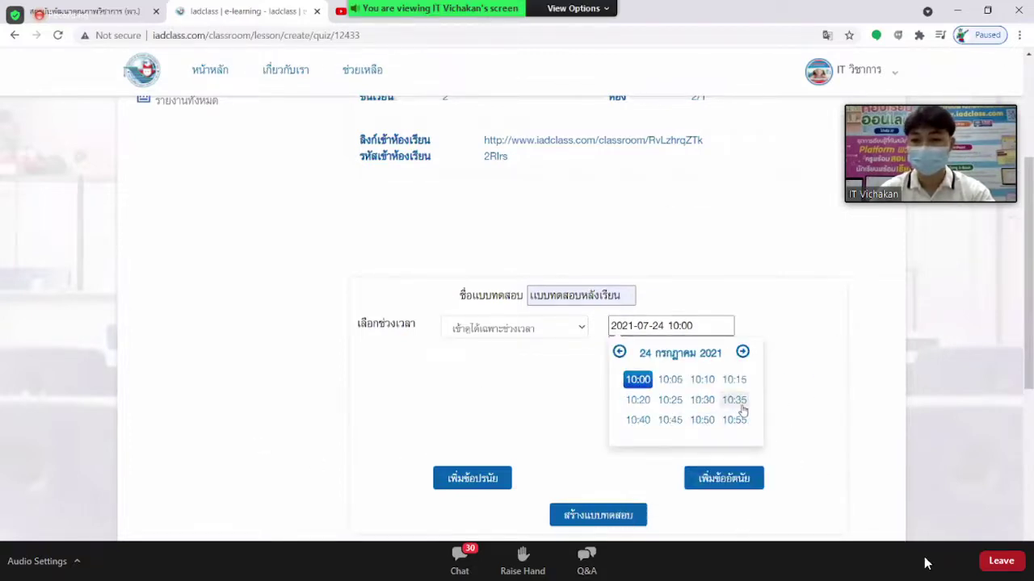
pyautogui.click(638, 420)
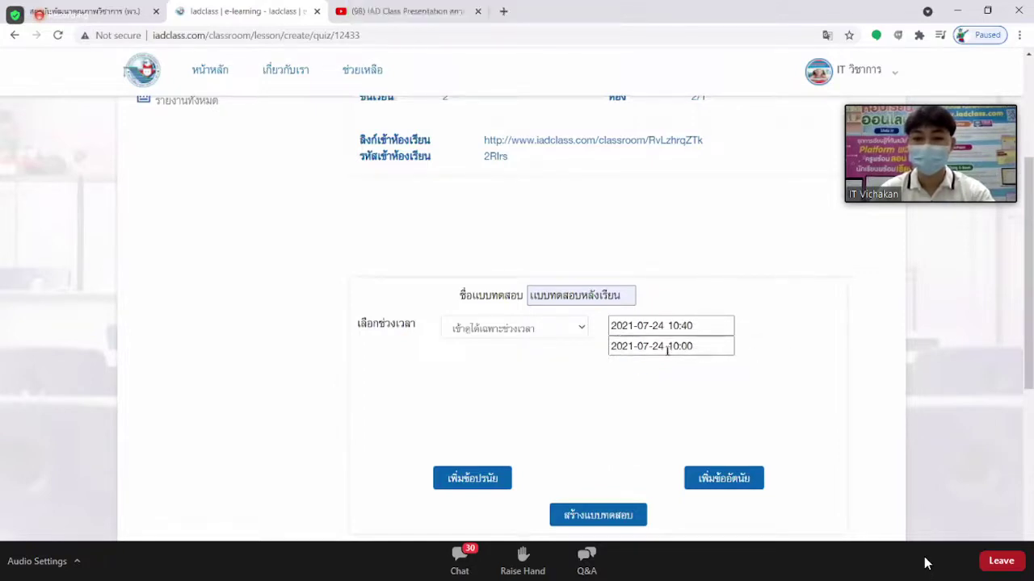
# Set the quiz's end time to 24 July 2021 at 11:55.
pyautogui.click(670, 348)
pyautogui.click(814, 487)
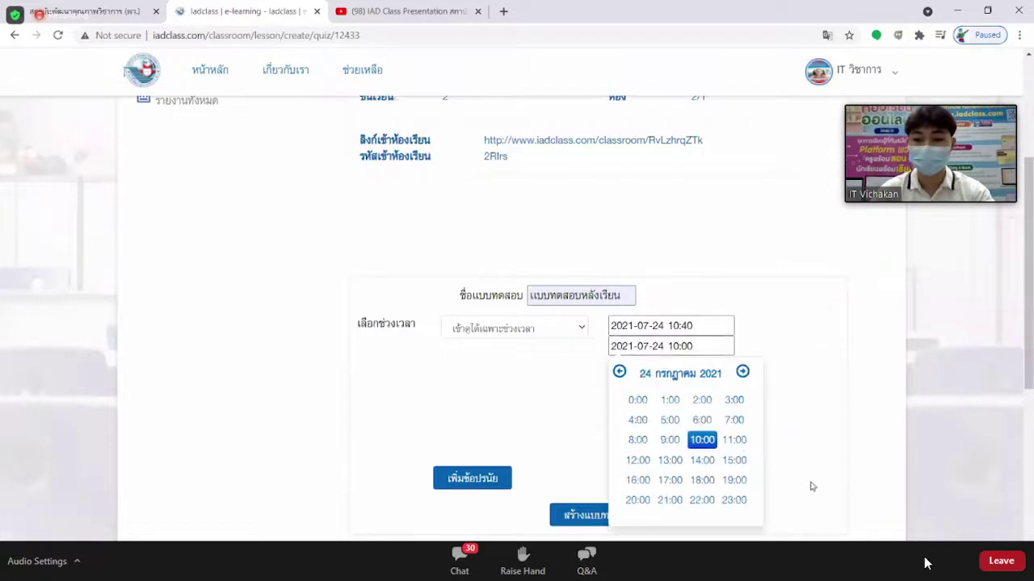
pyautogui.click(734, 440)
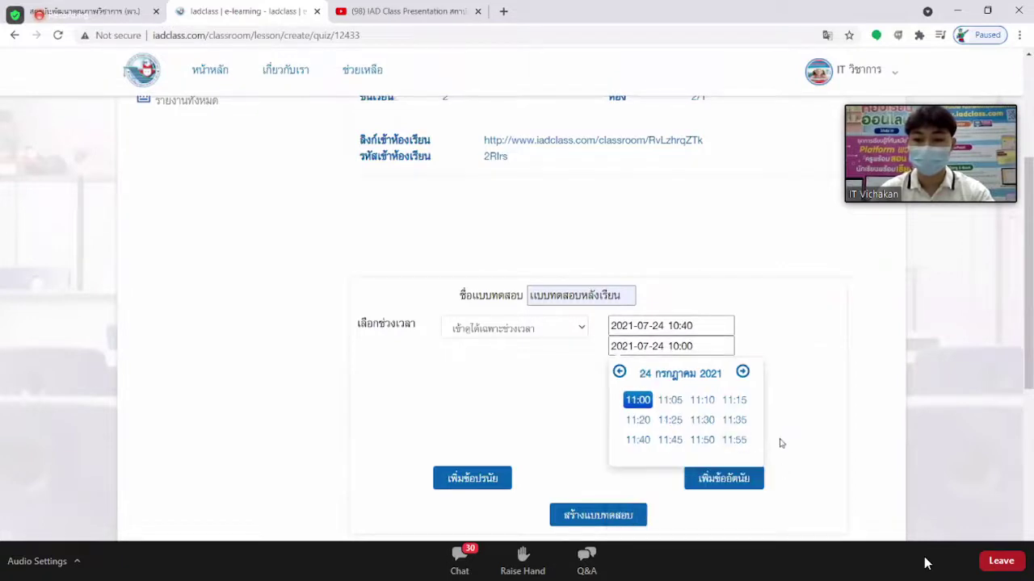
pyautogui.click(736, 441)
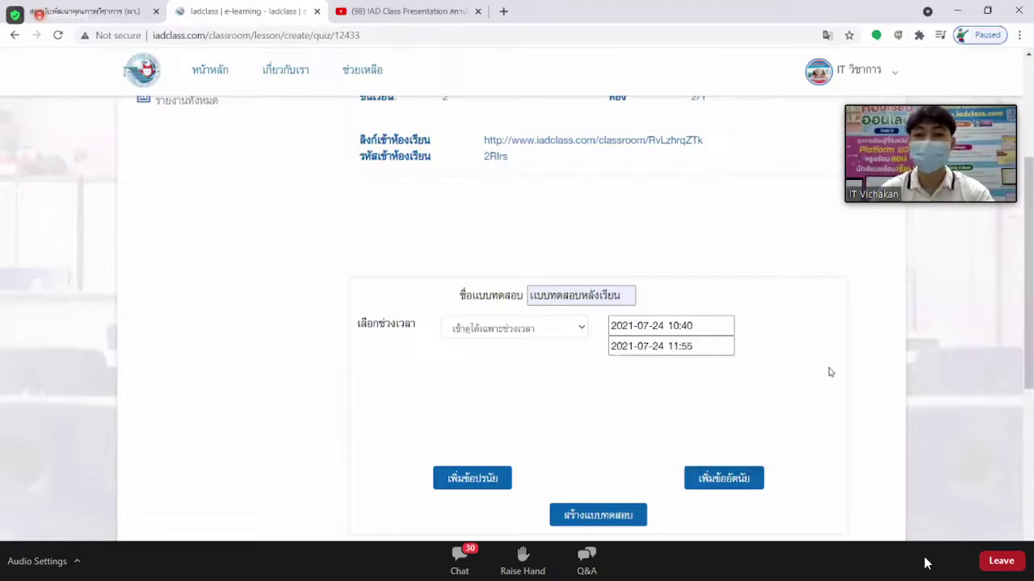
pyautogui.scroll(-1, 772, 378)
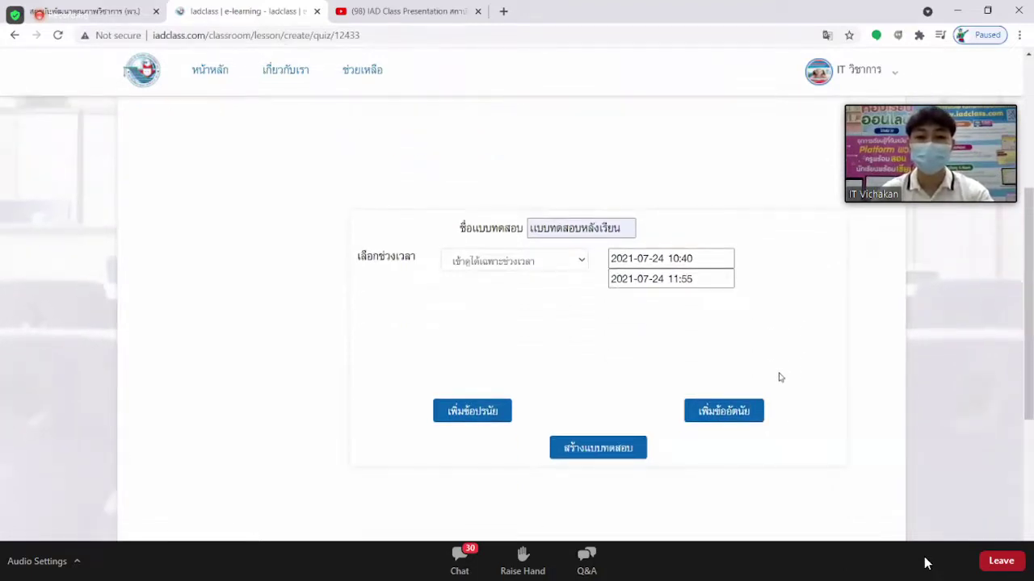
pyautogui.scroll(-1, 780, 377)
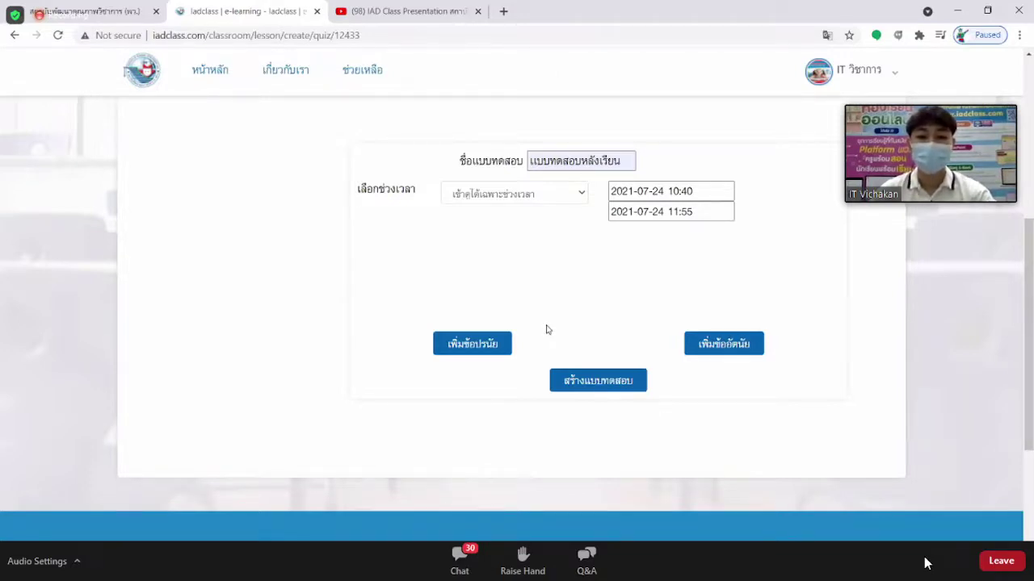
# Add two multiple-choice questions to the quiz.
pyautogui.scroll(-1, 546, 327)
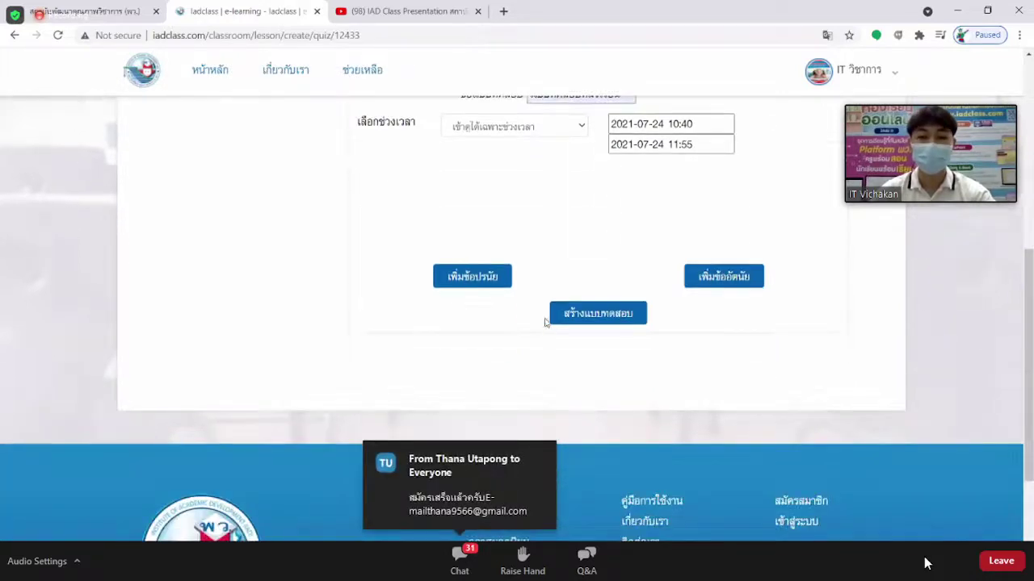
pyautogui.click(475, 279)
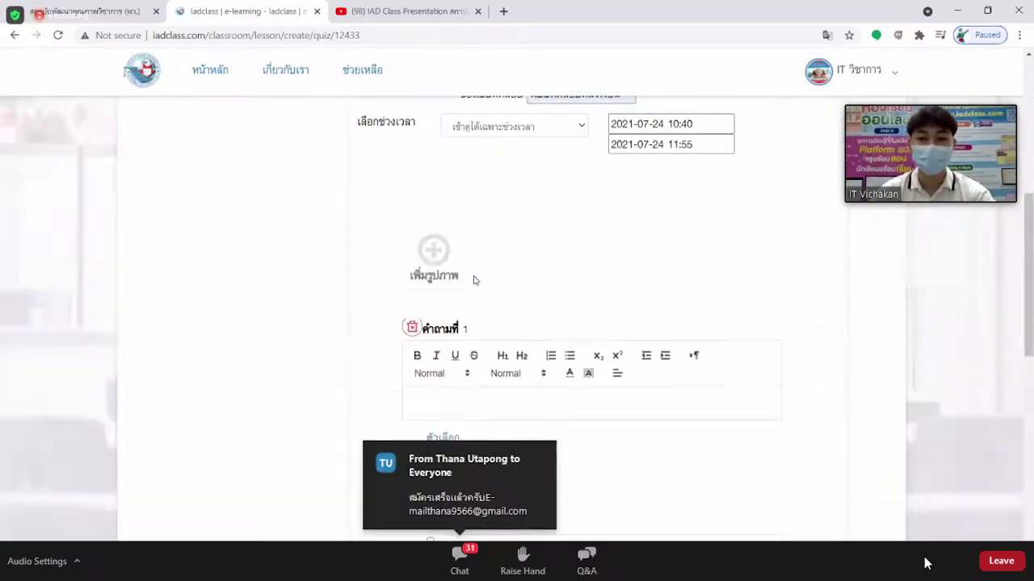
pyautogui.scroll(-2, 501, 275)
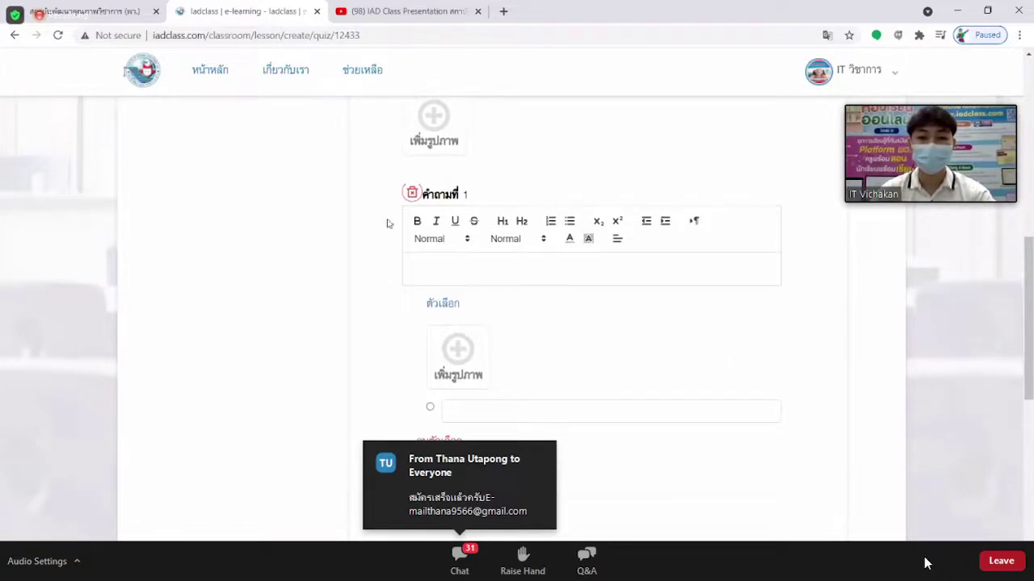
pyautogui.scroll(-4, 485, 294)
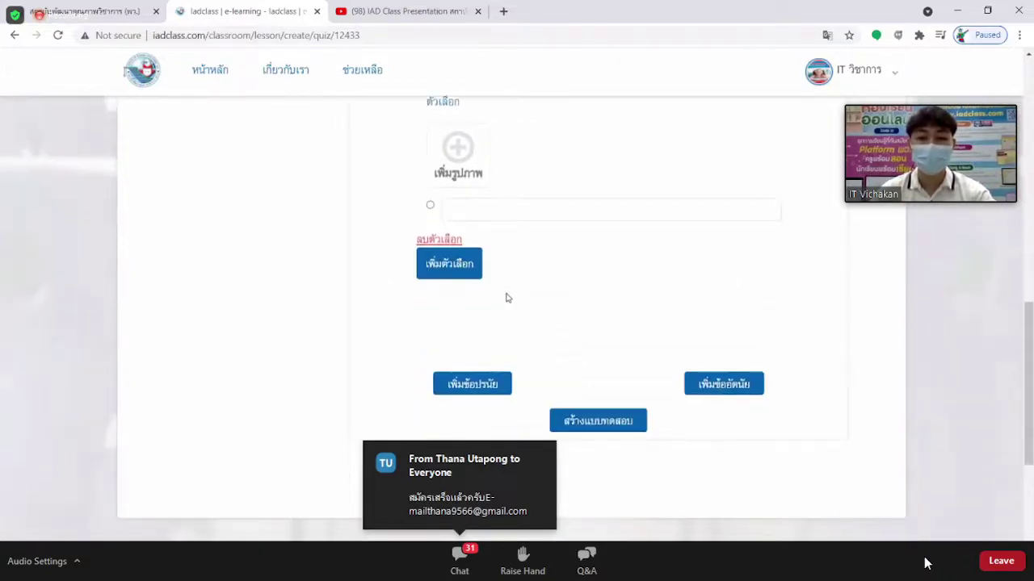
pyautogui.click(475, 388)
pyautogui.scroll(-5, 554, 342)
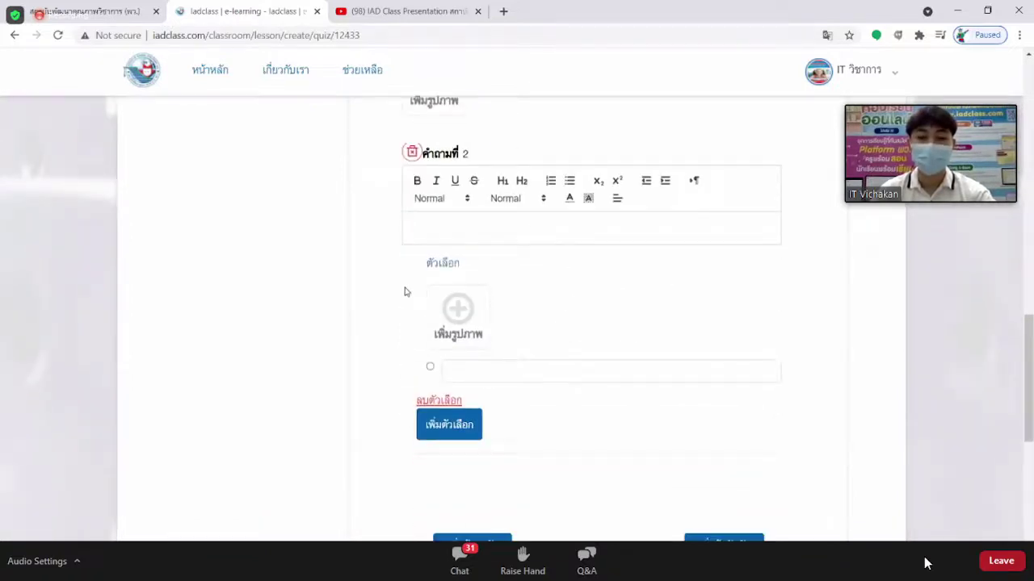
pyautogui.scroll(-2, 457, 299)
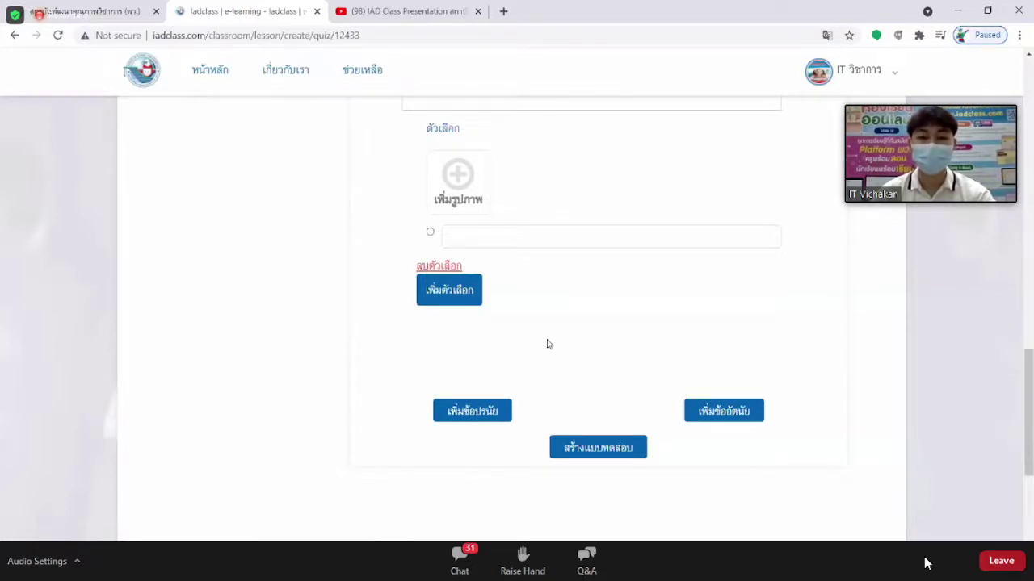
pyautogui.scroll(-1, 547, 345)
pyautogui.scroll(2, 546, 344)
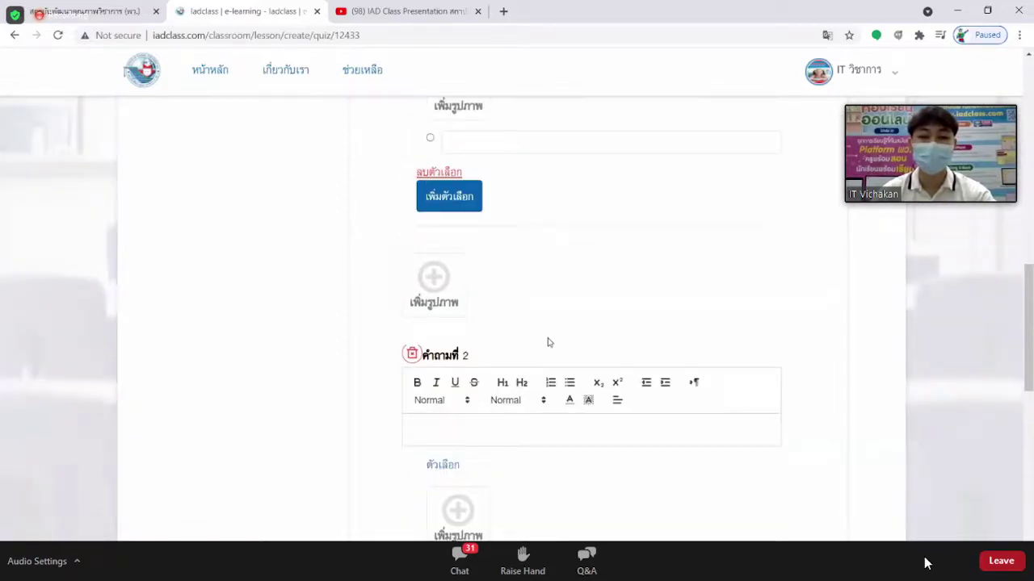
pyautogui.scroll(2, 548, 346)
pyautogui.scroll(-1, 547, 344)
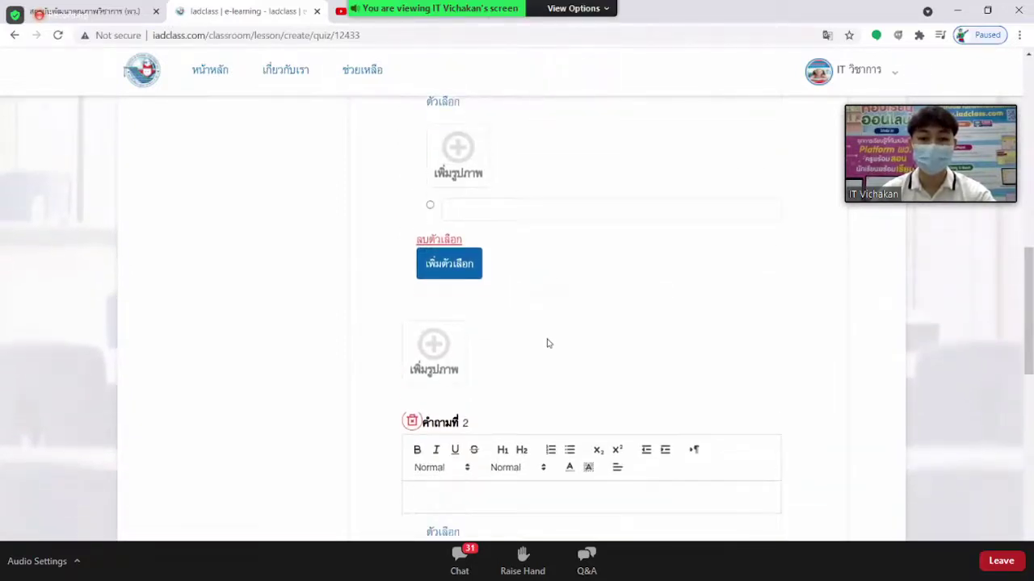
pyautogui.scroll(-1, 520, 395)
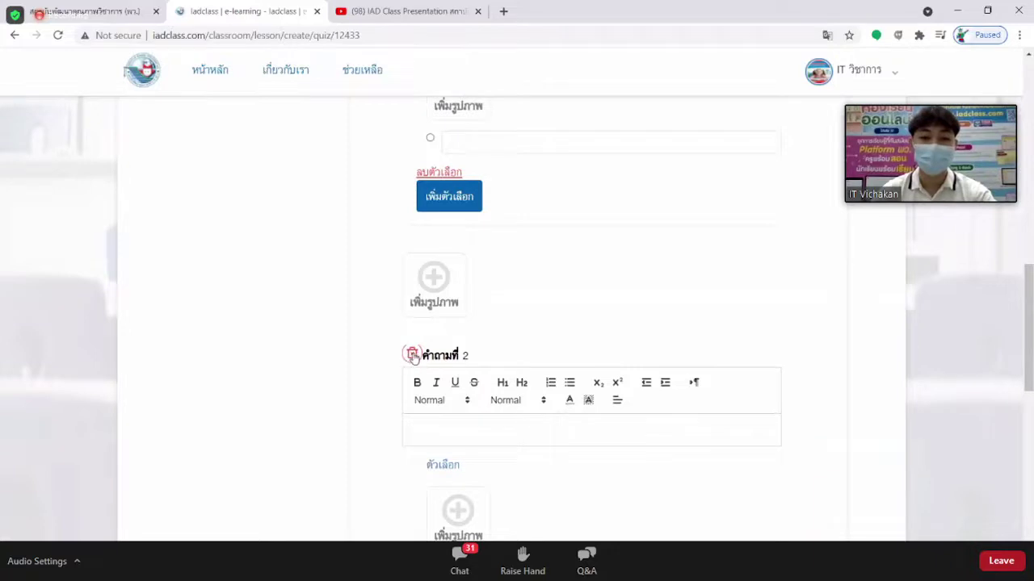
# Delete question 2 and add a fresh blank multiple-choice question with เพิ่มข้อปรนัย.
pyautogui.click(412, 356)
pyautogui.scroll(3, 517, 302)
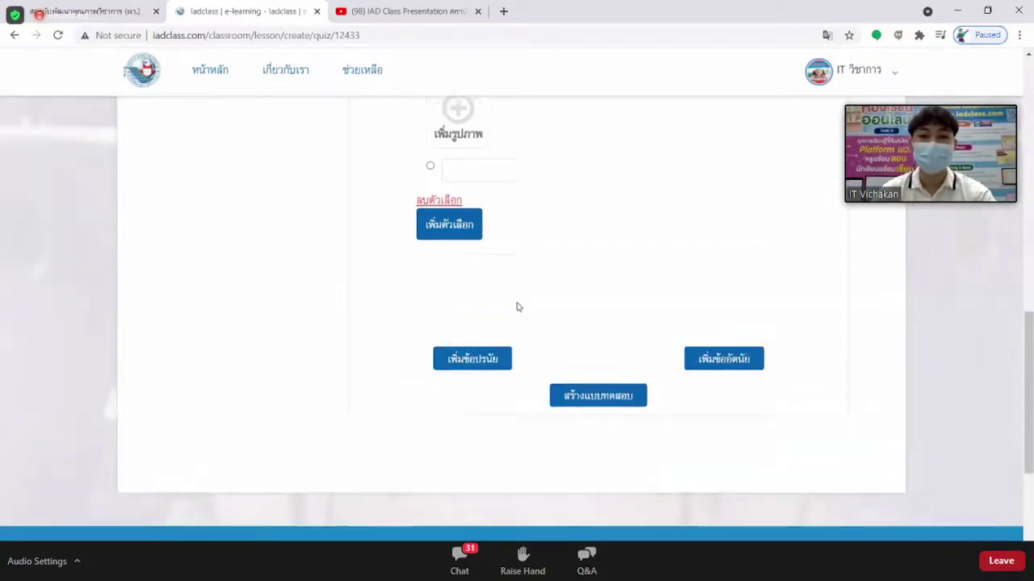
pyautogui.scroll(1, 525, 315)
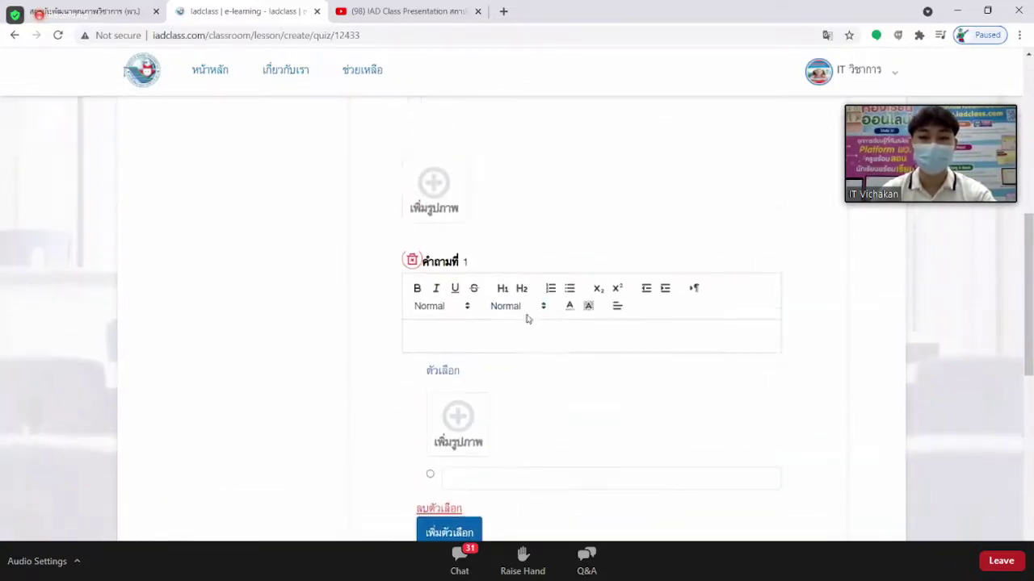
pyautogui.scroll(-4, 546, 368)
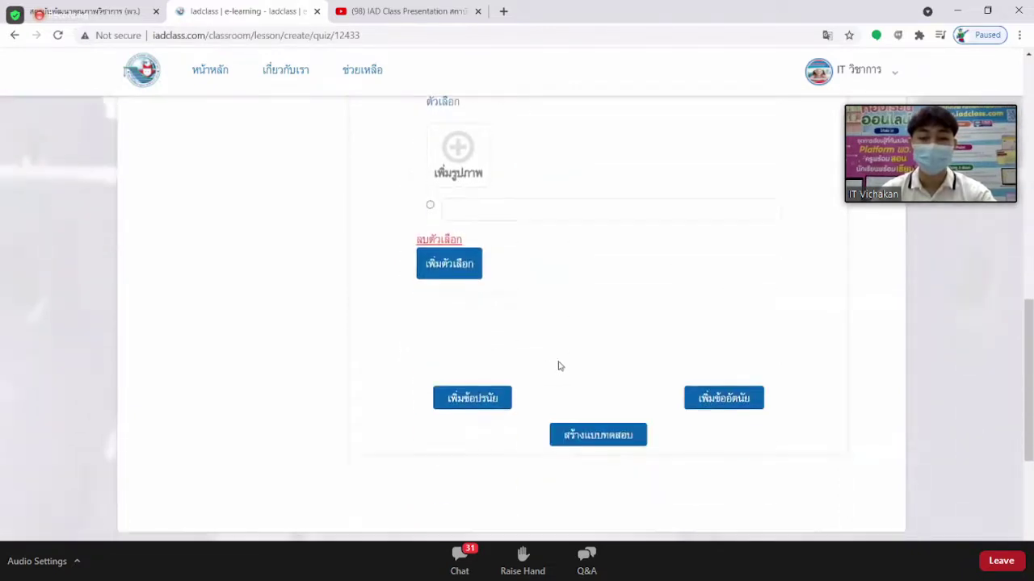
pyautogui.click(483, 401)
pyautogui.scroll(-3, 526, 342)
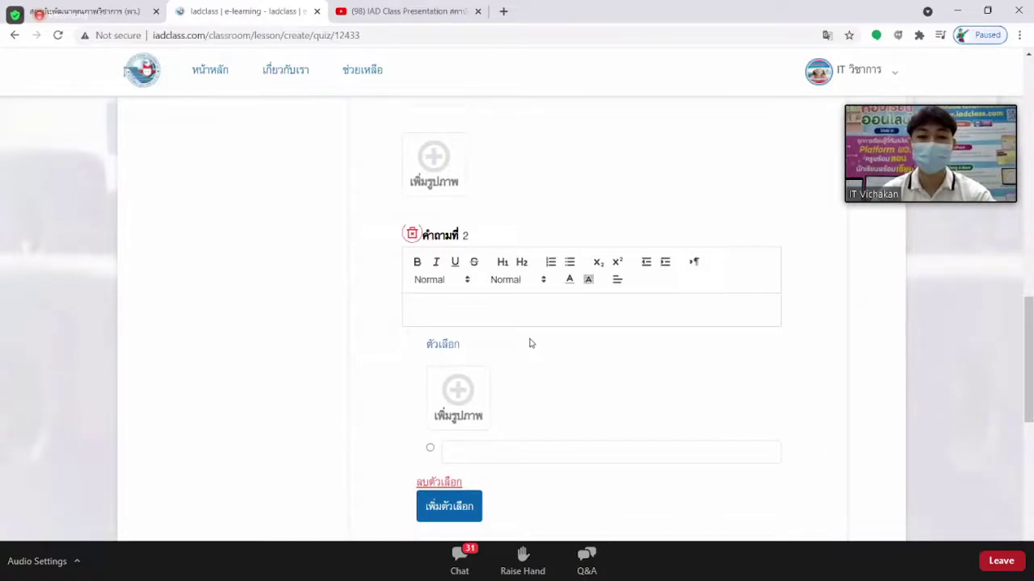
pyautogui.scroll(3, 531, 343)
pyautogui.scroll(5, 531, 343)
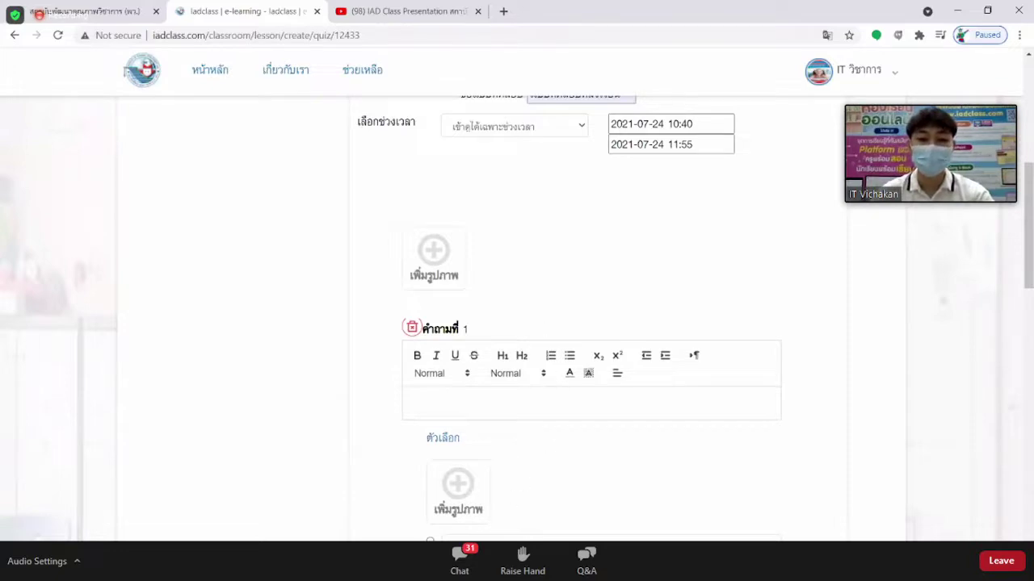
# Compare the Word question sheet with the quiz, then cancel adding an image to question 1.
pyautogui.hotkey('alt', 'Tab')
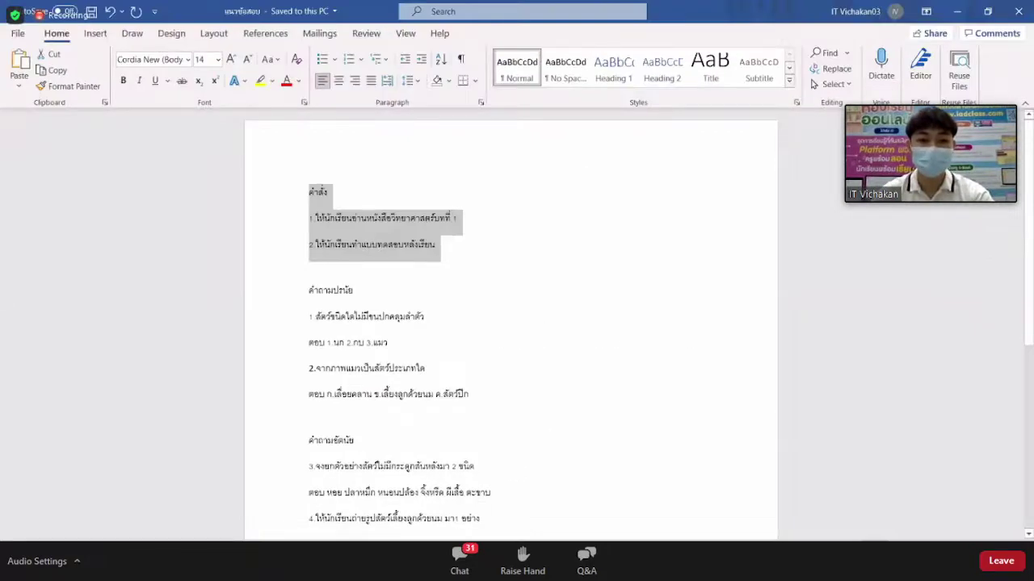
pyautogui.hotkey('alt', 'Tab')
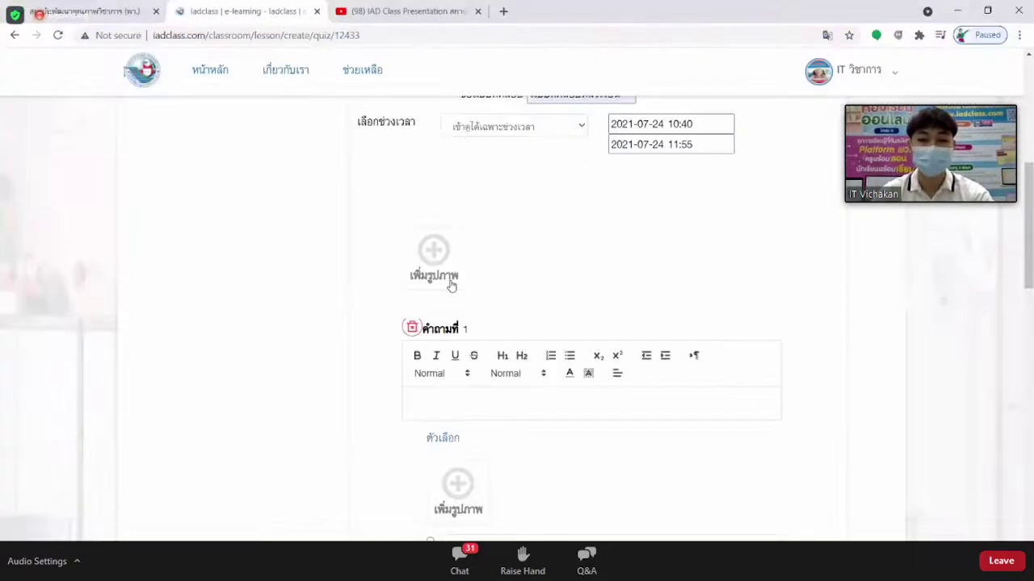
pyautogui.hotkey('alt', 'Tab')
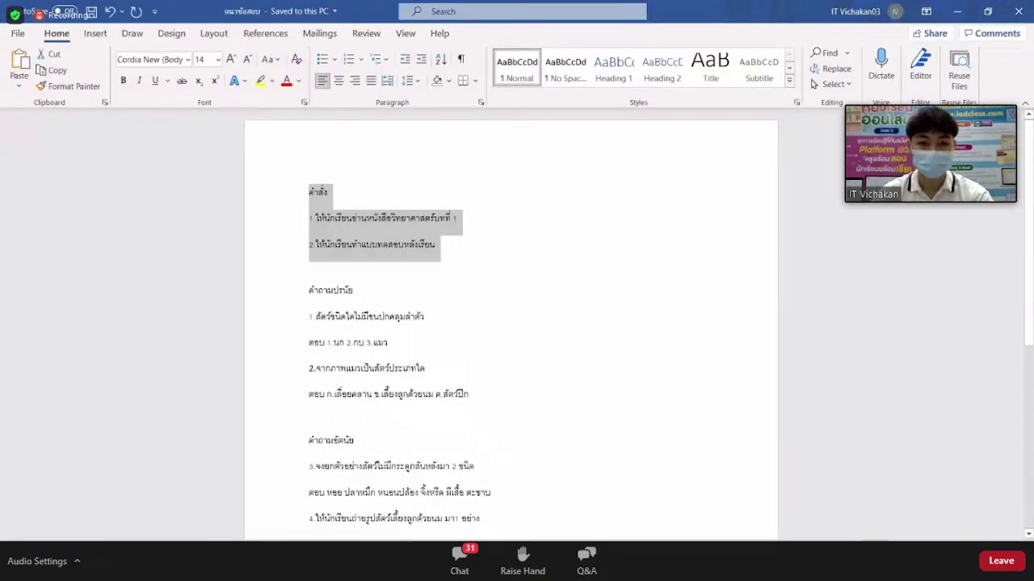
pyautogui.hotkey('alt', 'Tab')
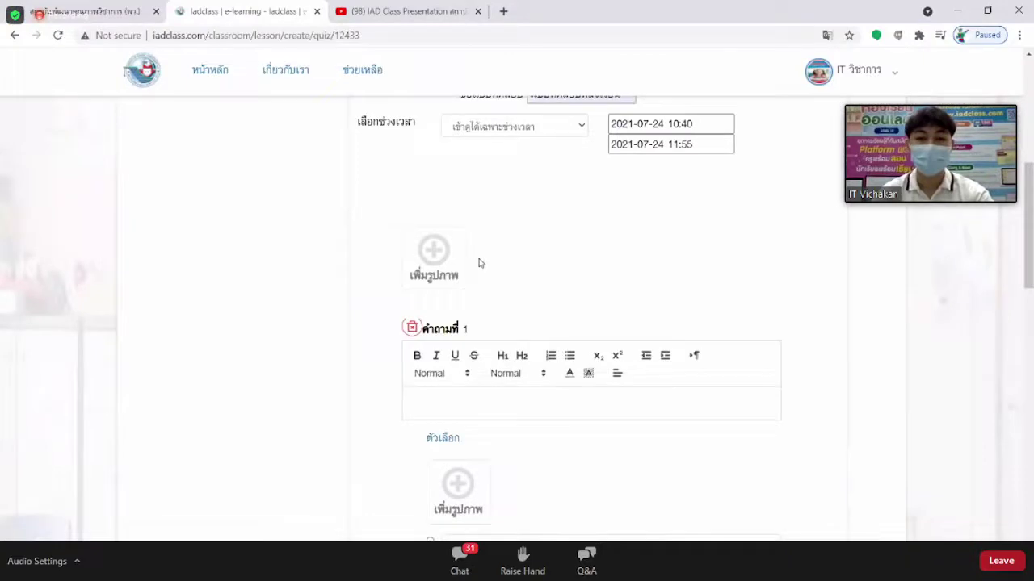
pyautogui.scroll(-1, 477, 262)
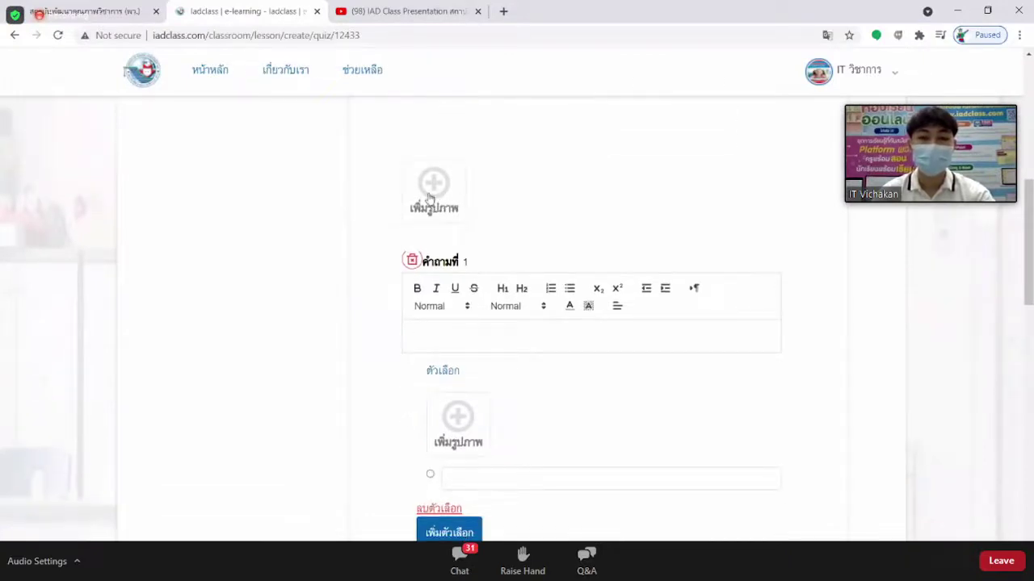
pyautogui.click(433, 192)
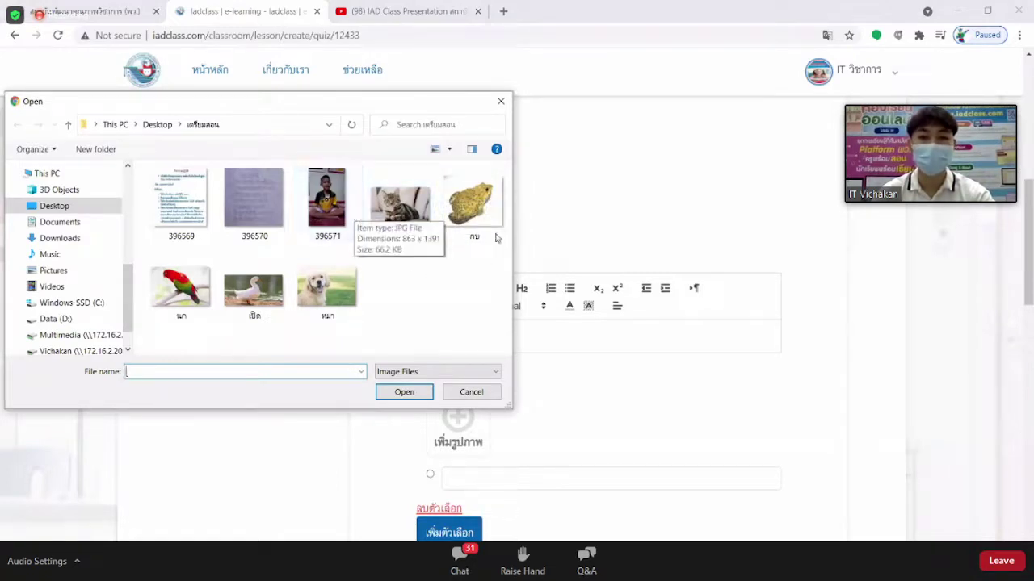
pyautogui.click(500, 101)
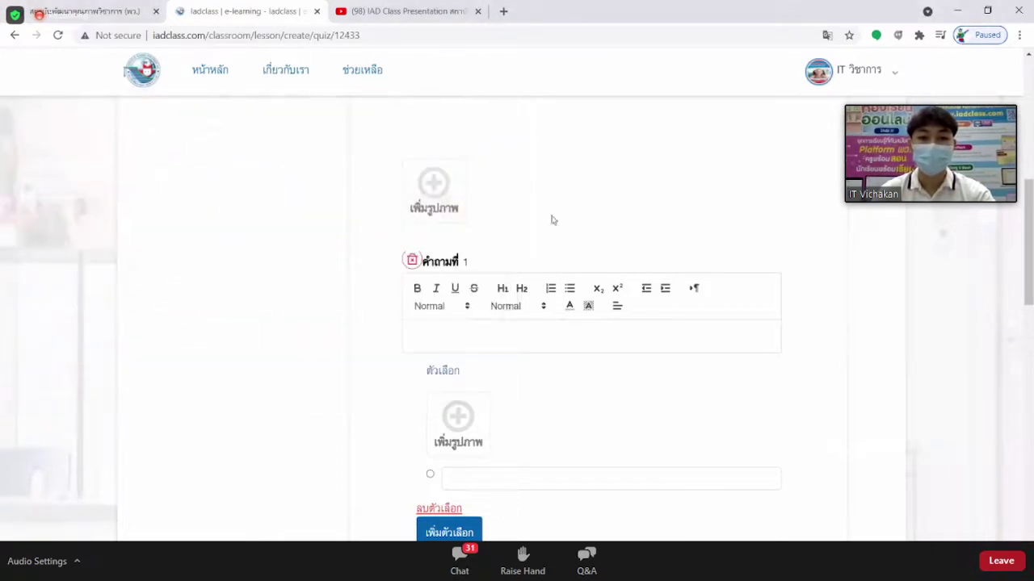
# Copy the first question from Word and paste 'สัตว์ชนิดใดไม่มีขนปกคลุมลำตัว' into question 1.
pyautogui.click(451, 341)
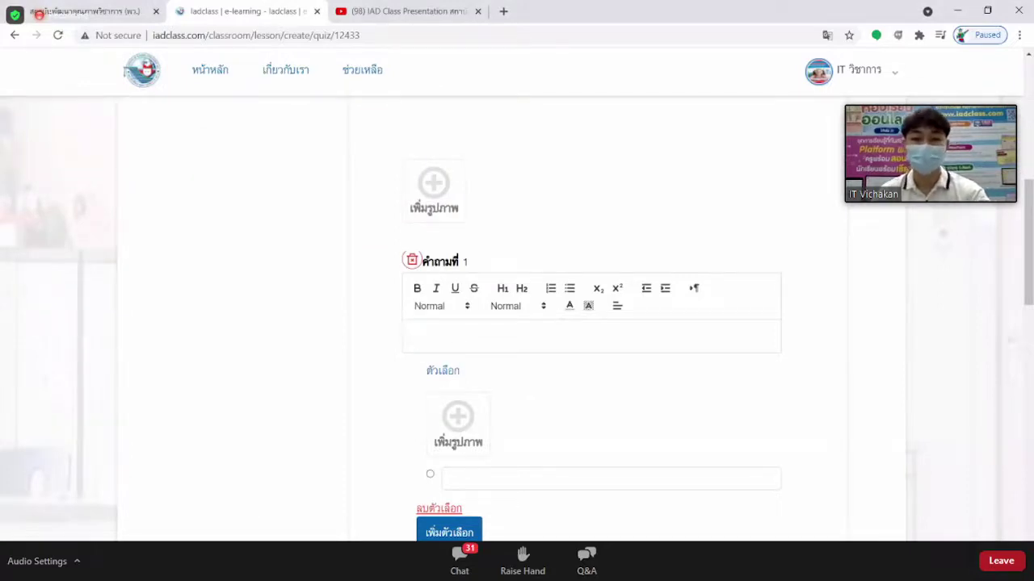
pyautogui.hotkey('alt', 'Tab')
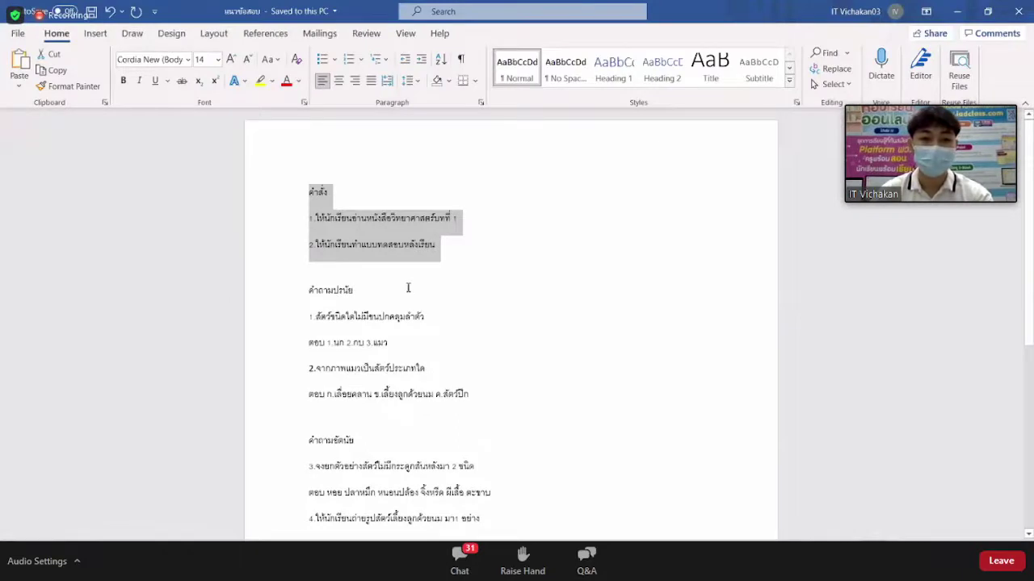
pyautogui.click(409, 287)
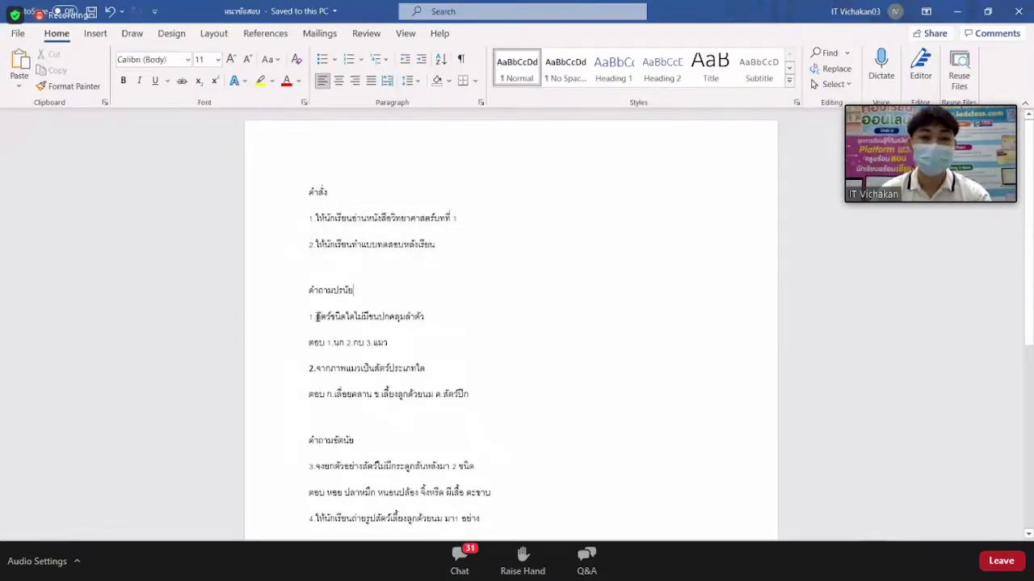
pyautogui.moveTo(316, 317); pyautogui.dragTo(431, 319)
pyautogui.hotkey('ctrl', 'c')
pyautogui.click(429, 327)
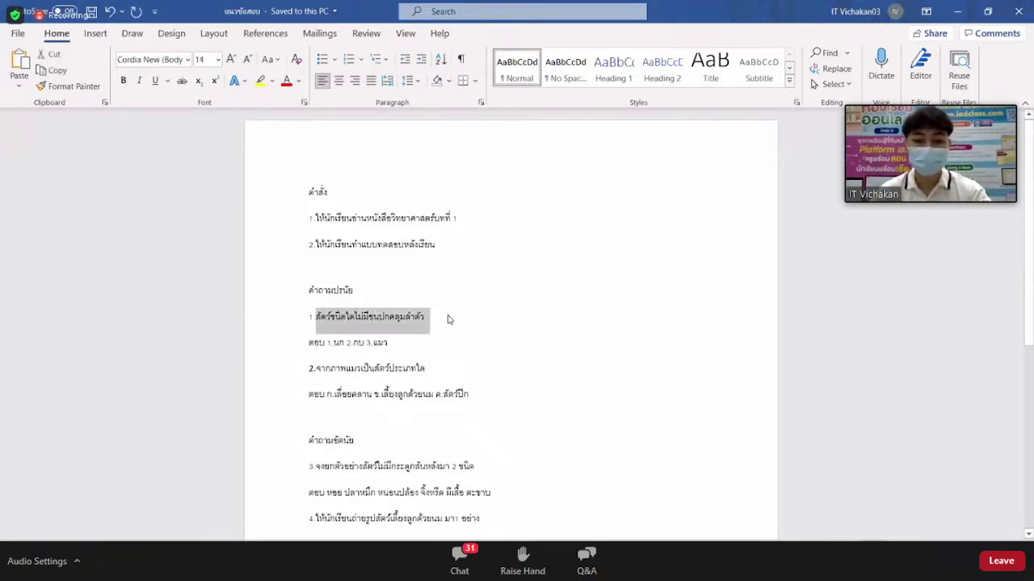
pyautogui.hotkey('alt', 'Tab')
pyautogui.click(458, 337)
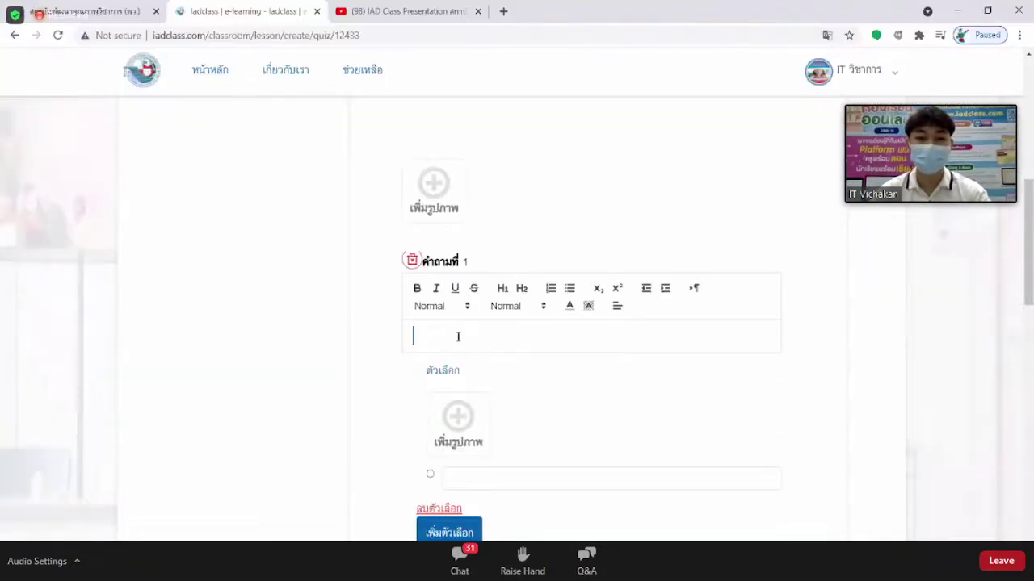
pyautogui.hotkey('ctrl', 'v')
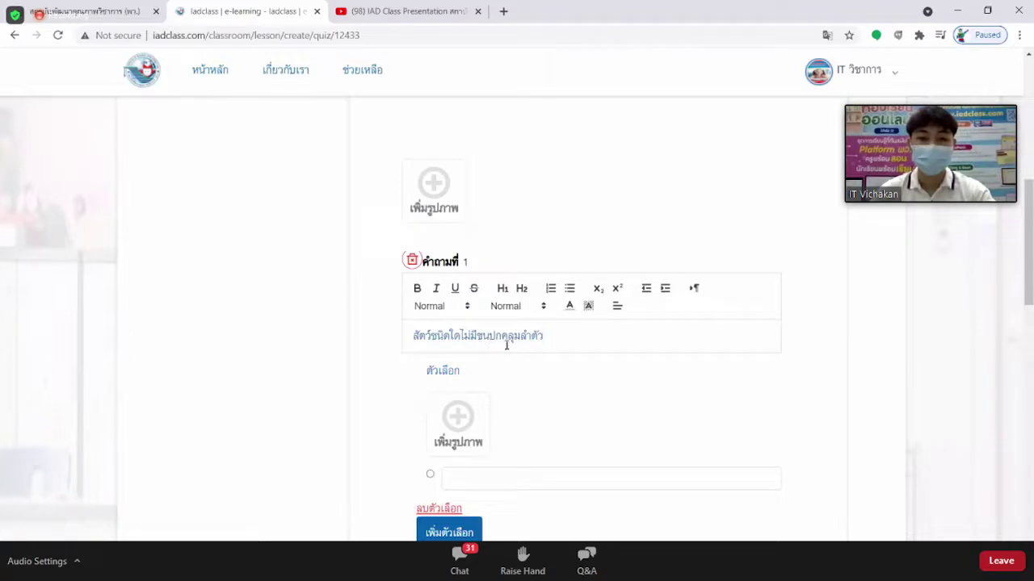
# Give question 1 three answer options, removing and re-adding the third one.
pyautogui.scroll(-1, 556, 358)
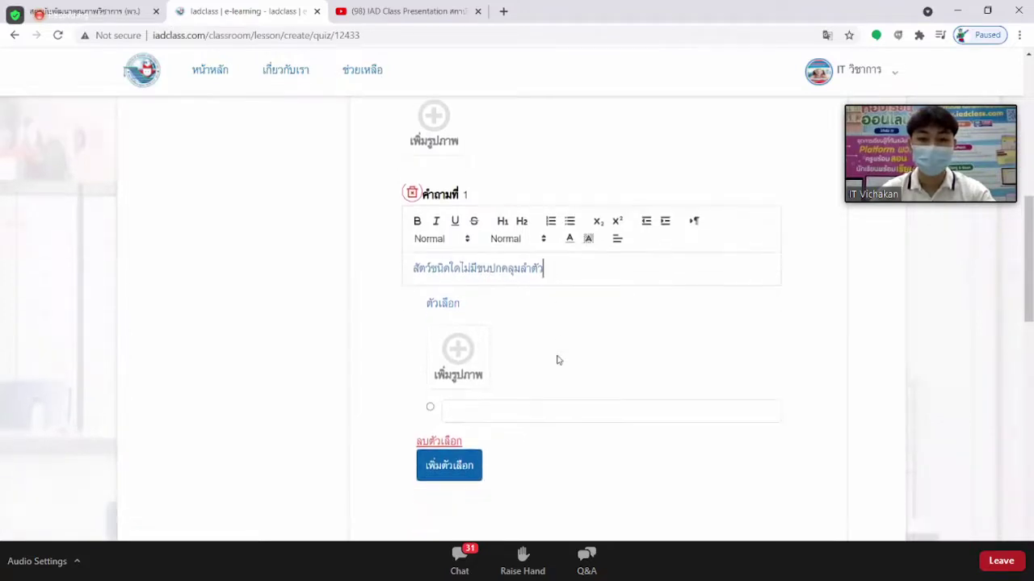
pyautogui.scroll(-1, 512, 387)
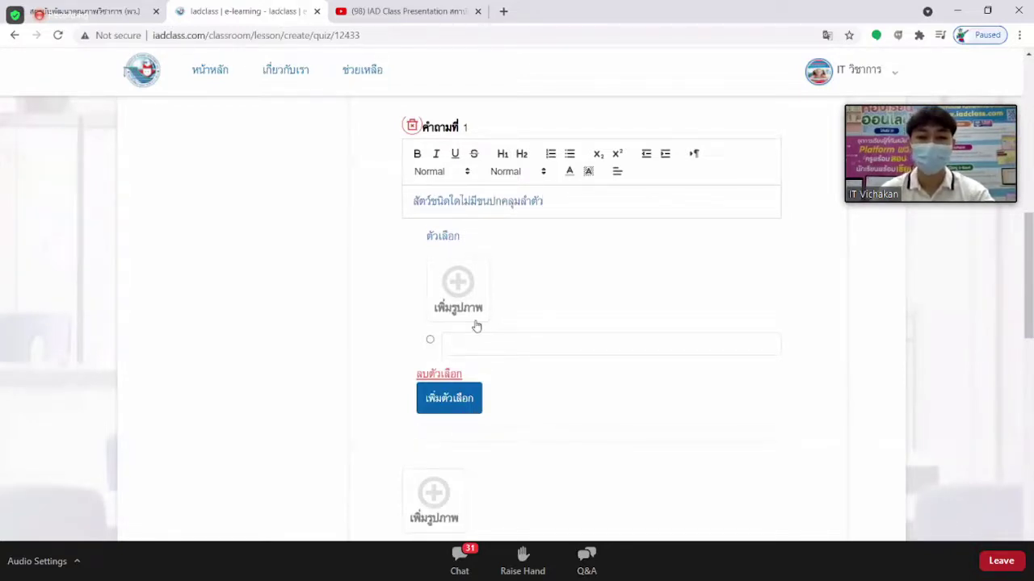
pyautogui.scroll(-1, 475, 326)
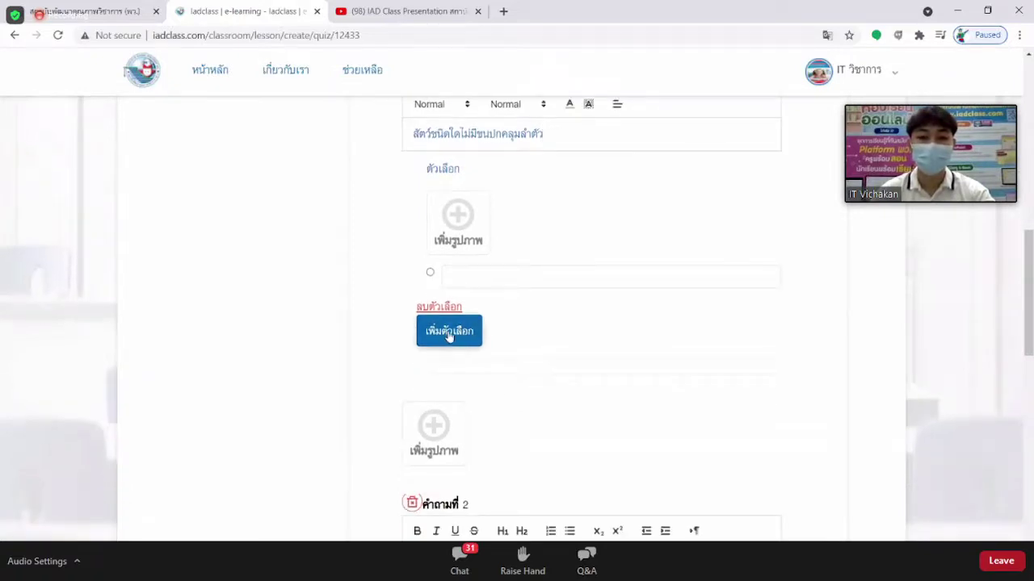
pyautogui.click(449, 337)
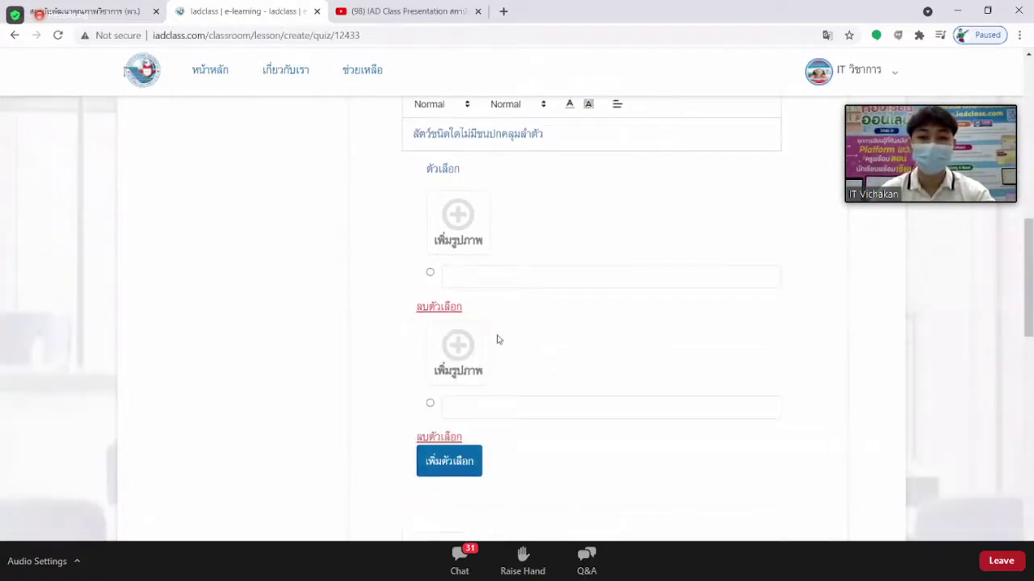
pyautogui.scroll(-1, 498, 337)
pyautogui.click(458, 398)
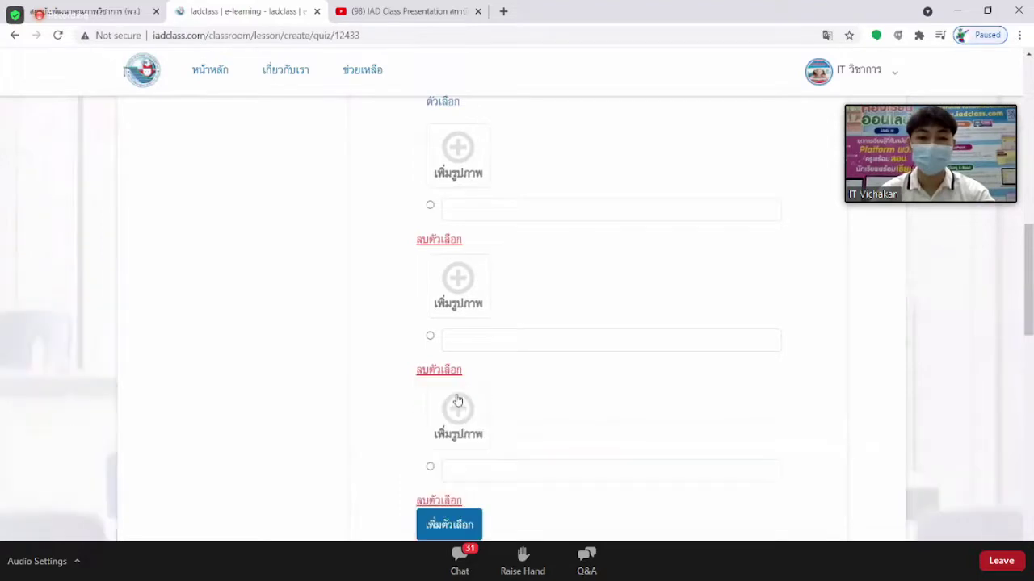
pyautogui.scroll(-1, 477, 381)
pyautogui.scroll(2, 480, 383)
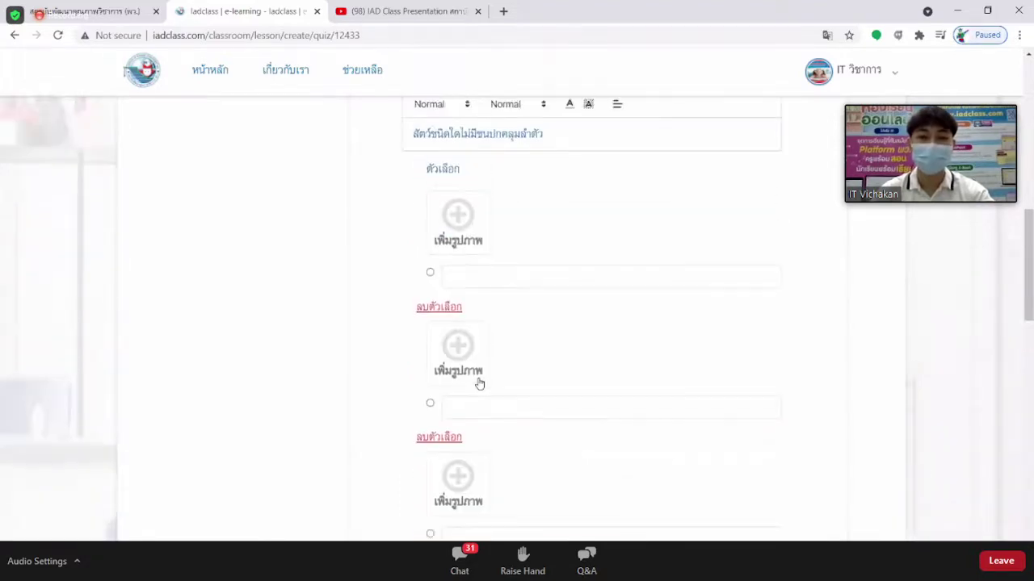
pyautogui.scroll(-2, 480, 384)
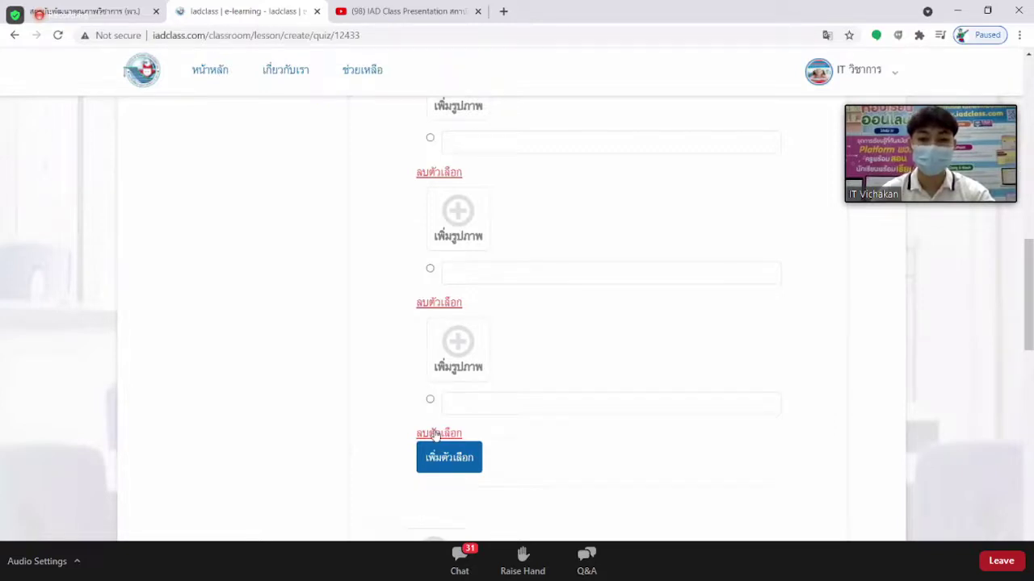
pyautogui.click(436, 434)
pyautogui.scroll(2, 496, 381)
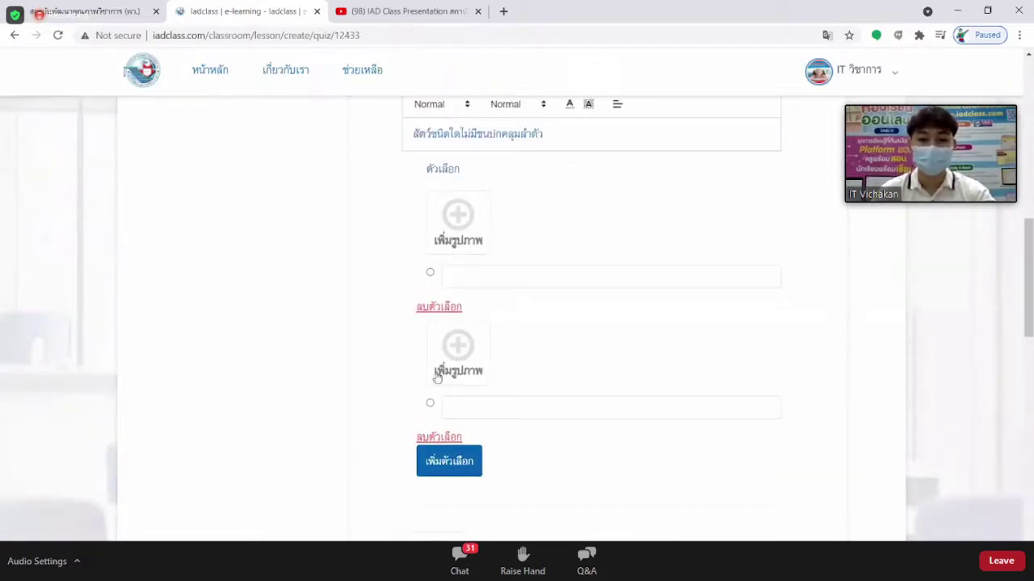
pyautogui.click(458, 463)
pyautogui.scroll(-2, 477, 434)
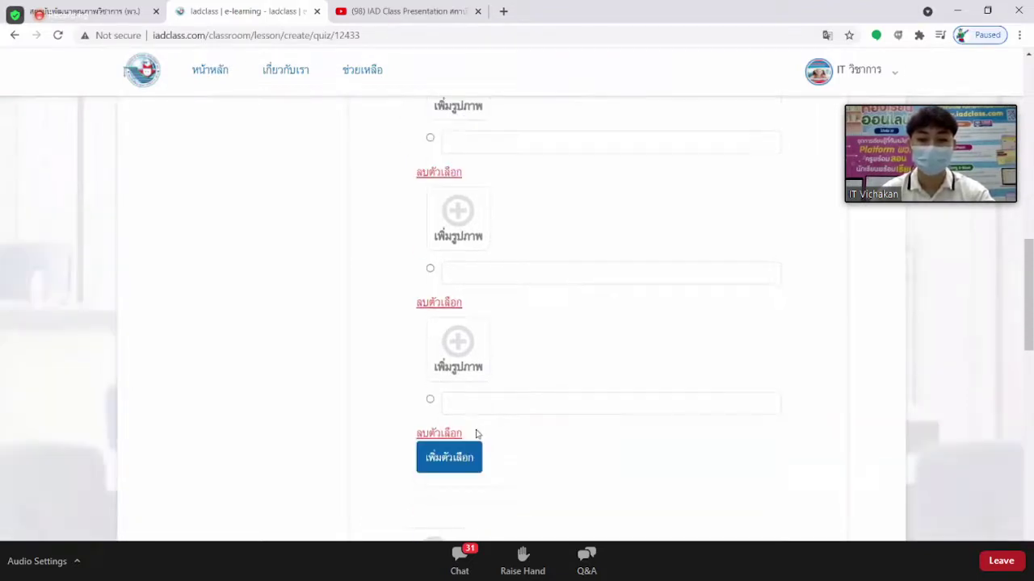
pyautogui.scroll(1, 475, 435)
pyautogui.scroll(1, 509, 233)
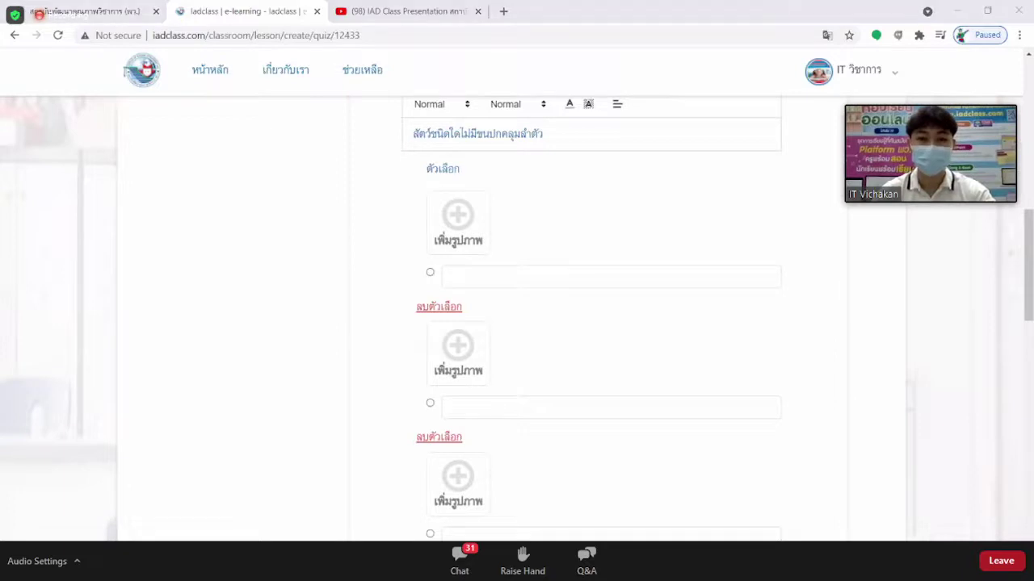
# Paste นก from Word as the first choice, then type the second choice and แมว as the third.
pyautogui.hotkey('alt', 'Tab')
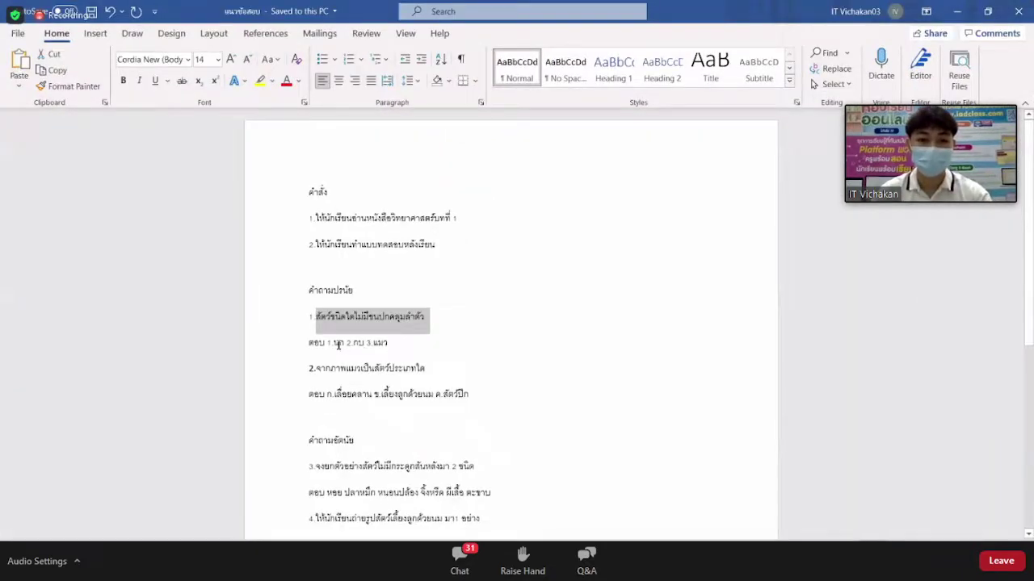
pyautogui.doubleClick(336, 345)
pyautogui.hotkey('ctrl', 'c')
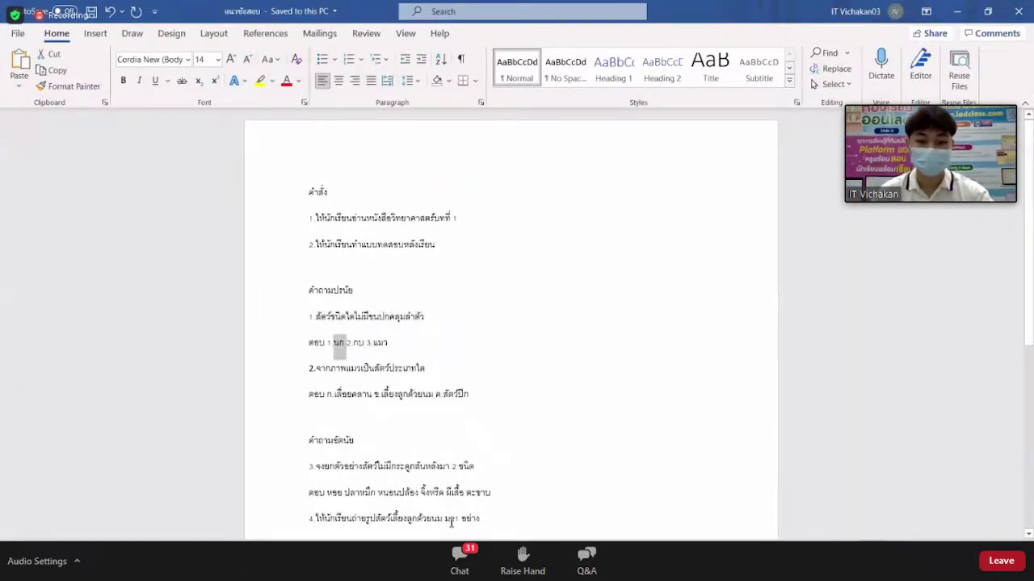
pyautogui.hotkey('alt', 'Tab')
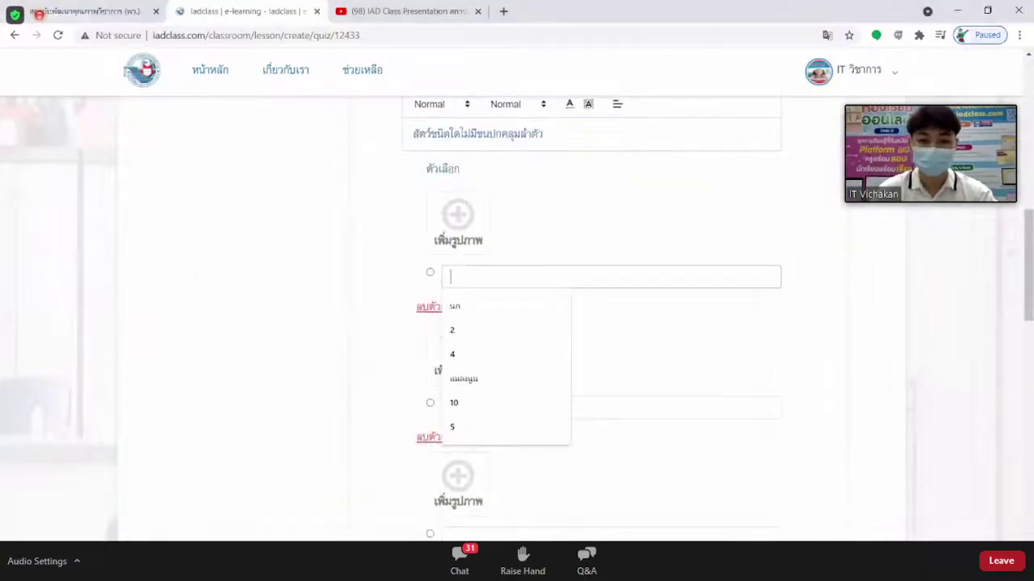
pyautogui.hotkey('ctrl', 'v')
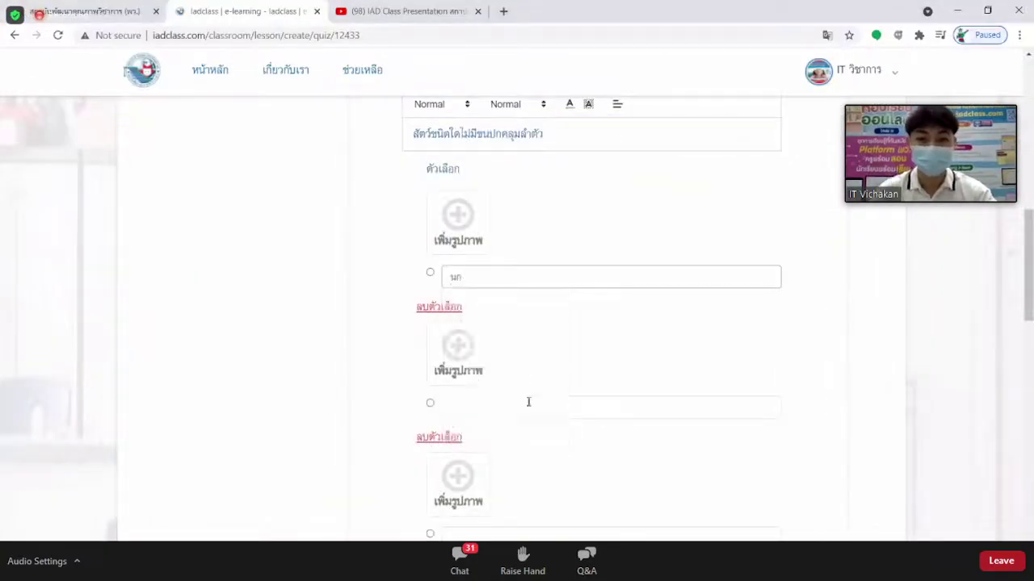
pyautogui.click(530, 411)
pyautogui.write('ป')
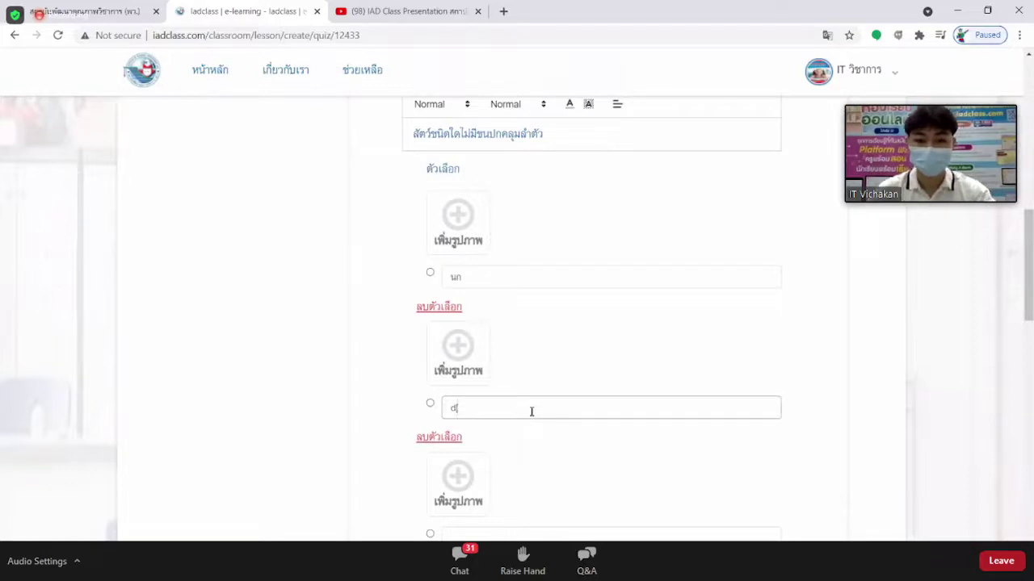
pyautogui.write('ลา')
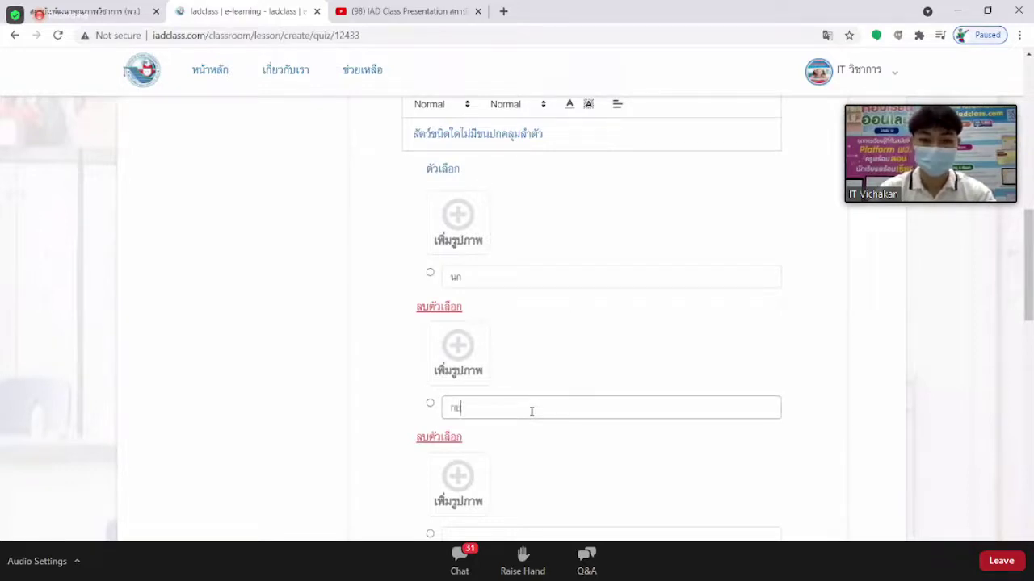
pyautogui.scroll(-1, 526, 414)
pyautogui.click(490, 472)
pyautogui.write('แมง')
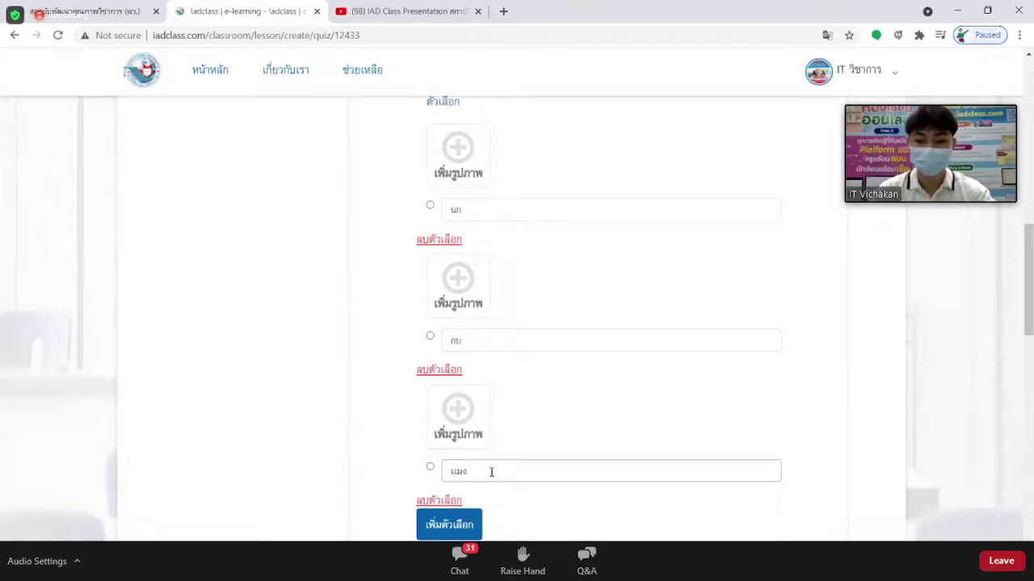
pyautogui.press('BackSpace')
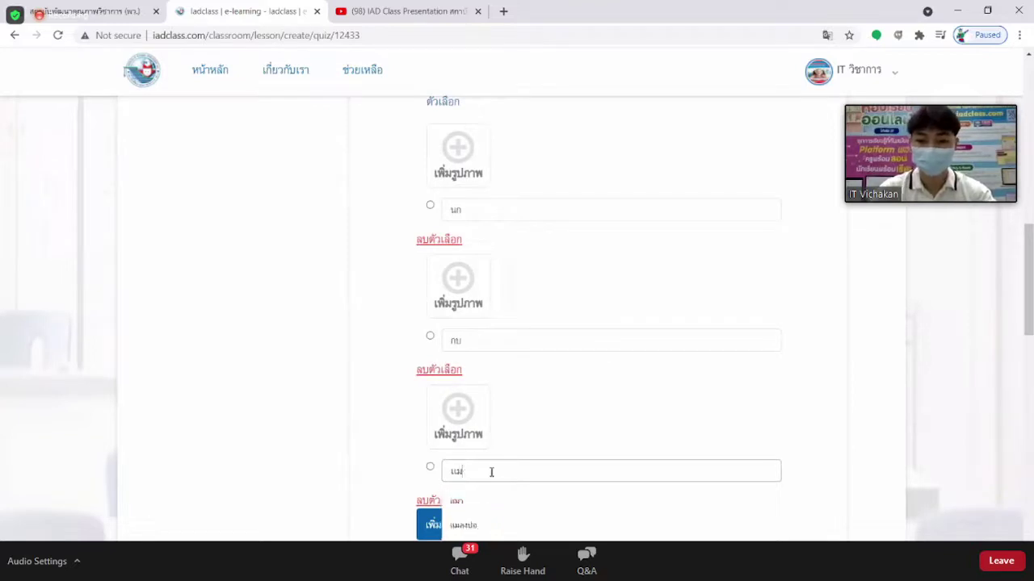
pyautogui.write('ว')
pyautogui.click(544, 416)
pyautogui.scroll(2, 570, 351)
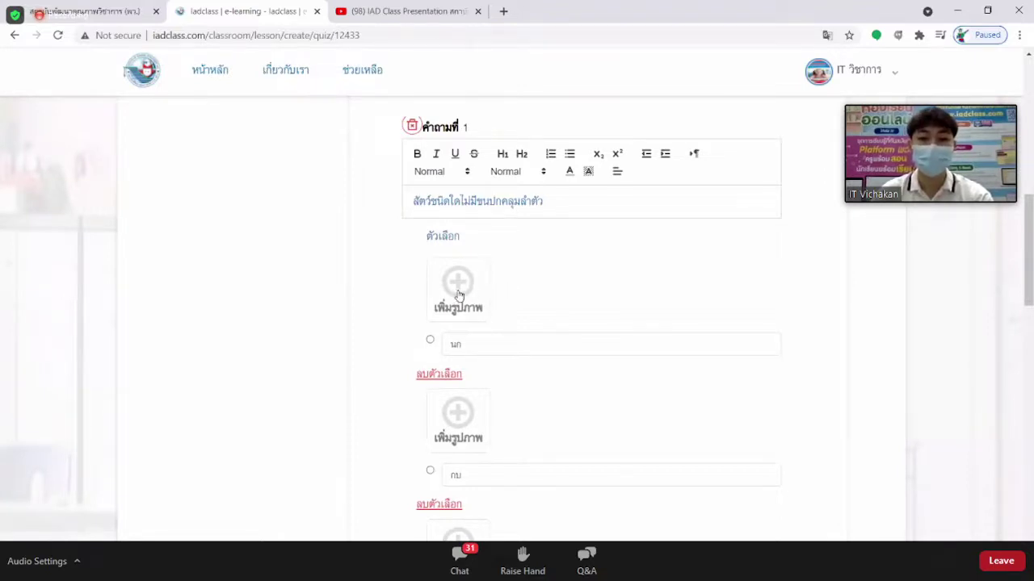
# Attach the parrot picture to the นก answer choice.
pyautogui.click(458, 292)
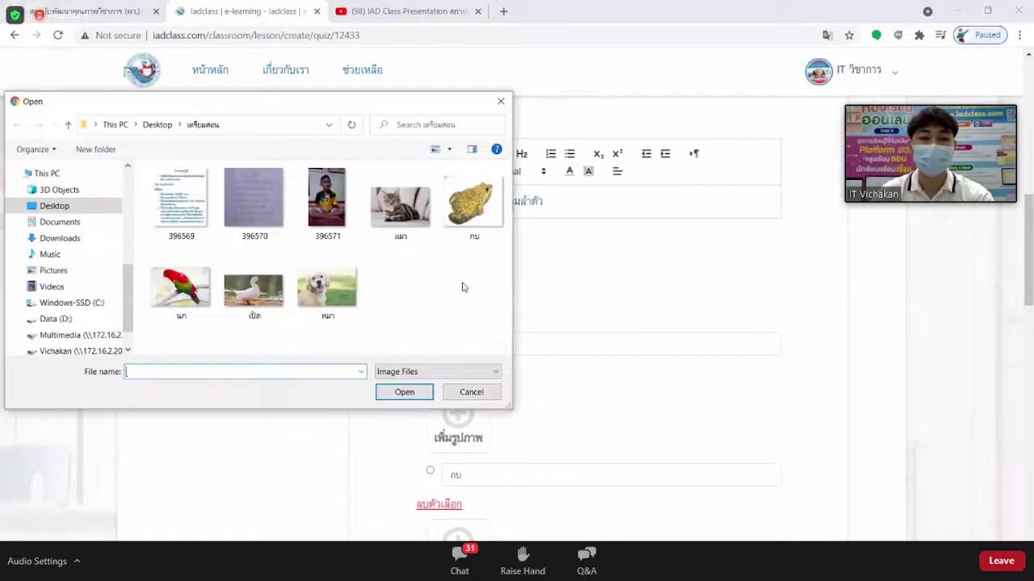
pyautogui.click(501, 101)
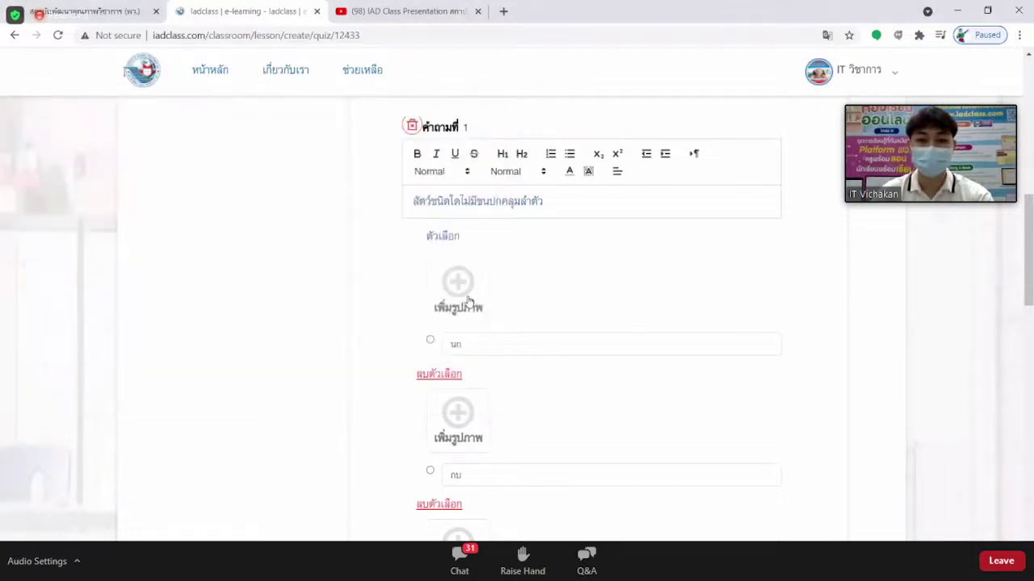
pyautogui.click(468, 301)
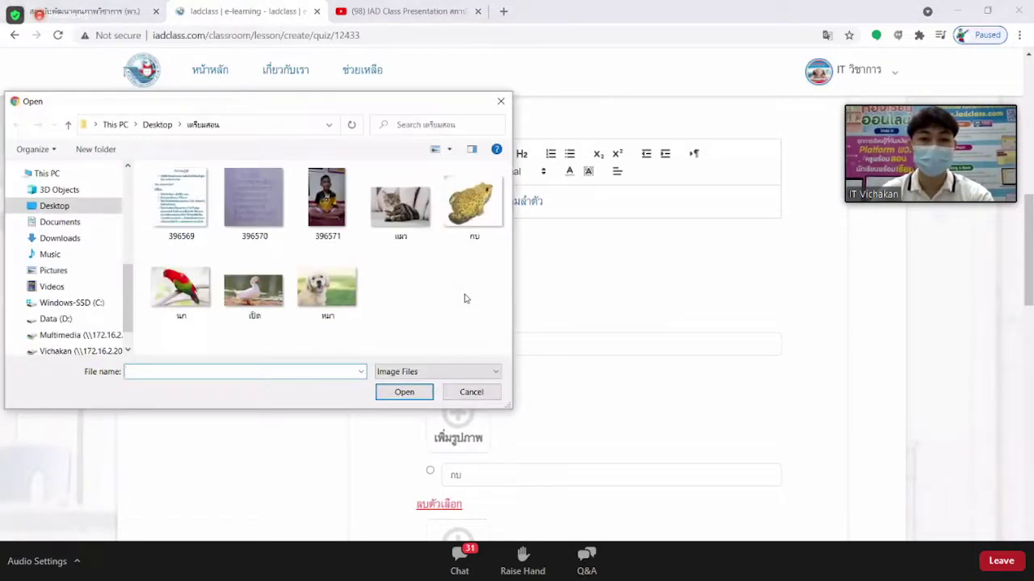
pyautogui.click(202, 309)
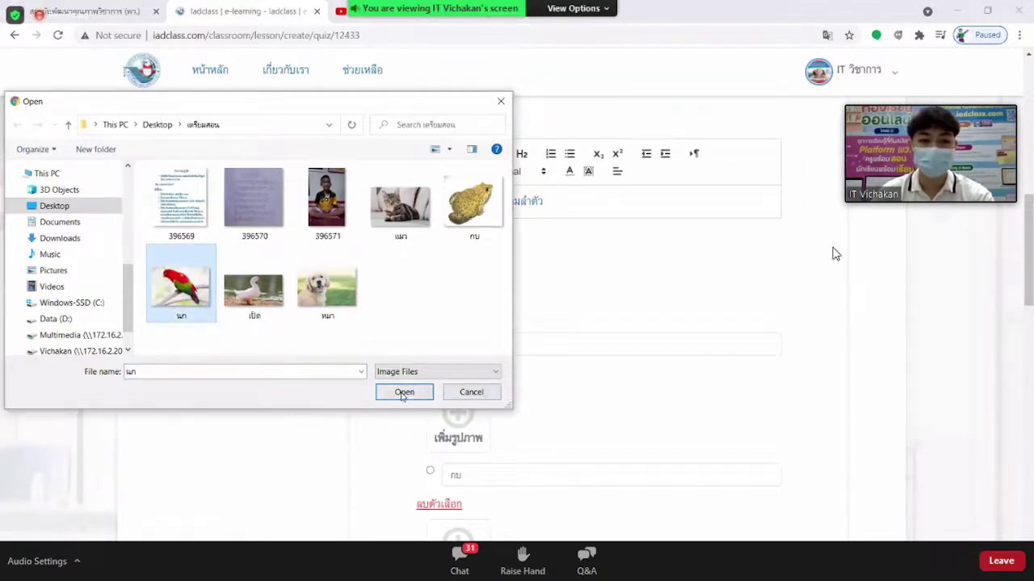
pyautogui.click(416, 389)
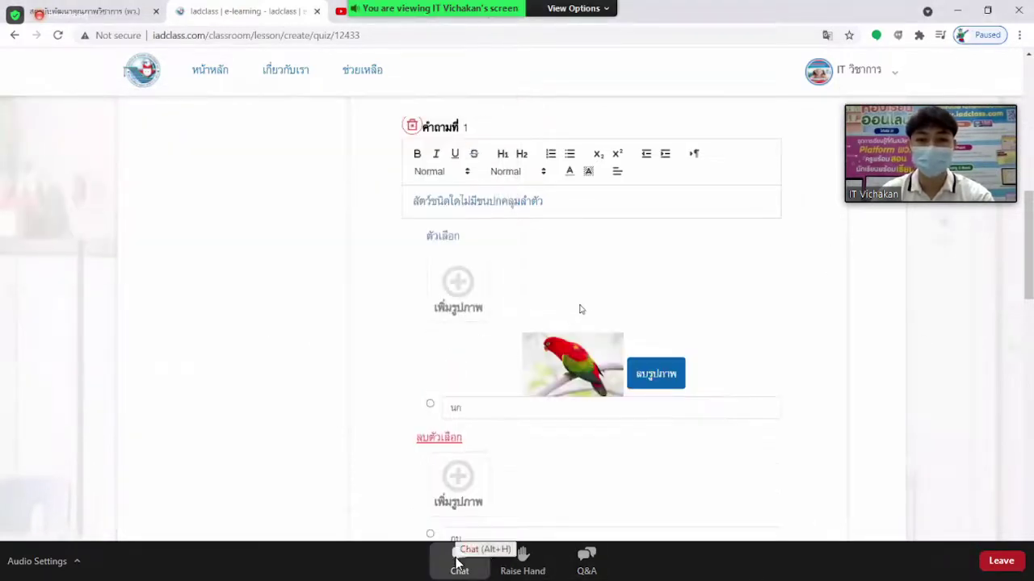
pyautogui.scroll(-1, 579, 307)
# Attach the frog picture to the กบ answer choice.
pyautogui.click(459, 558)
pyautogui.scroll(-2, 579, 307)
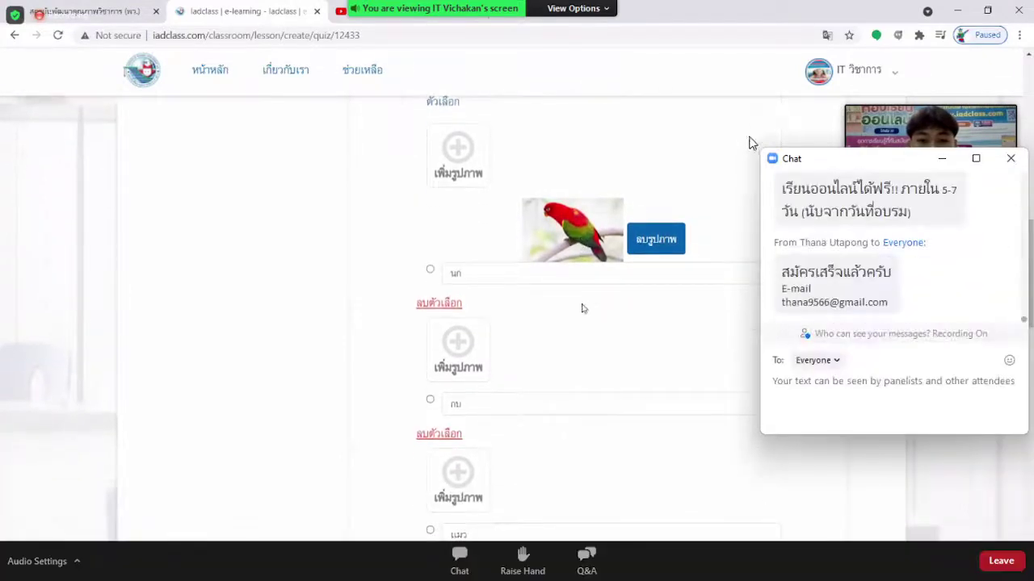
pyautogui.click(456, 303)
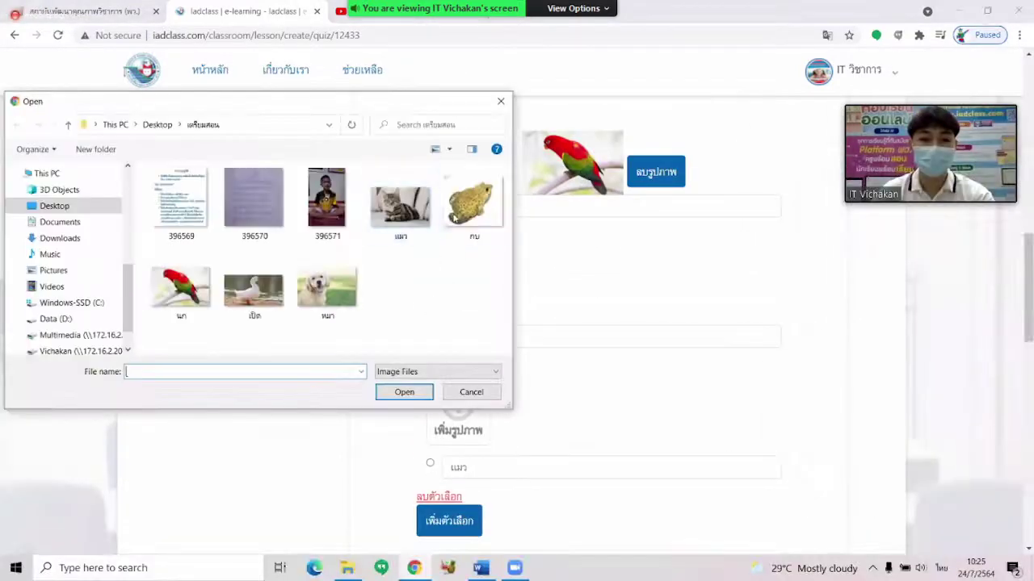
pyautogui.click(474, 203)
pyautogui.click(409, 390)
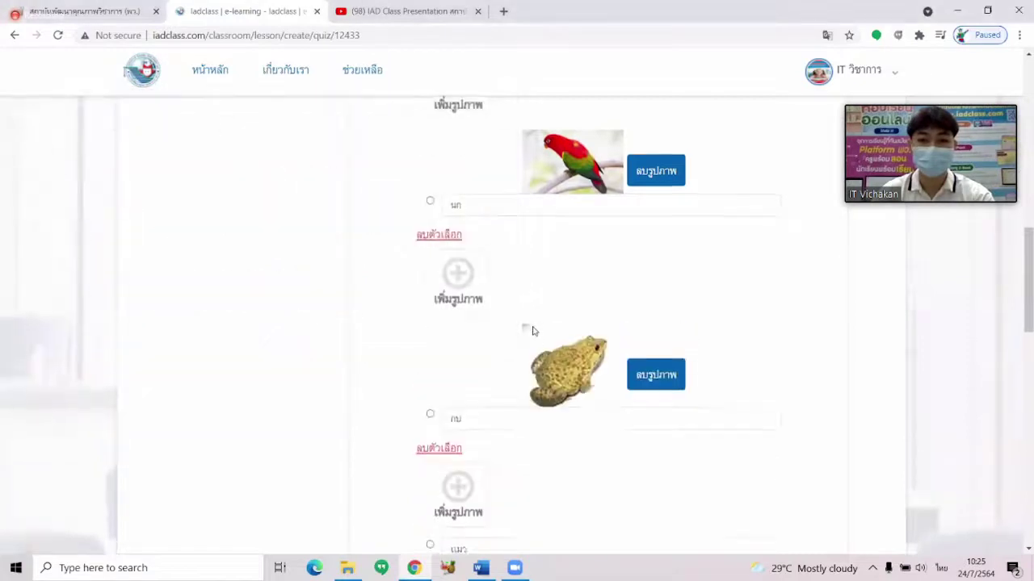
pyautogui.scroll(-3, 501, 331)
# Attach the cat picture to the แมว answer choice.
pyautogui.click(449, 311)
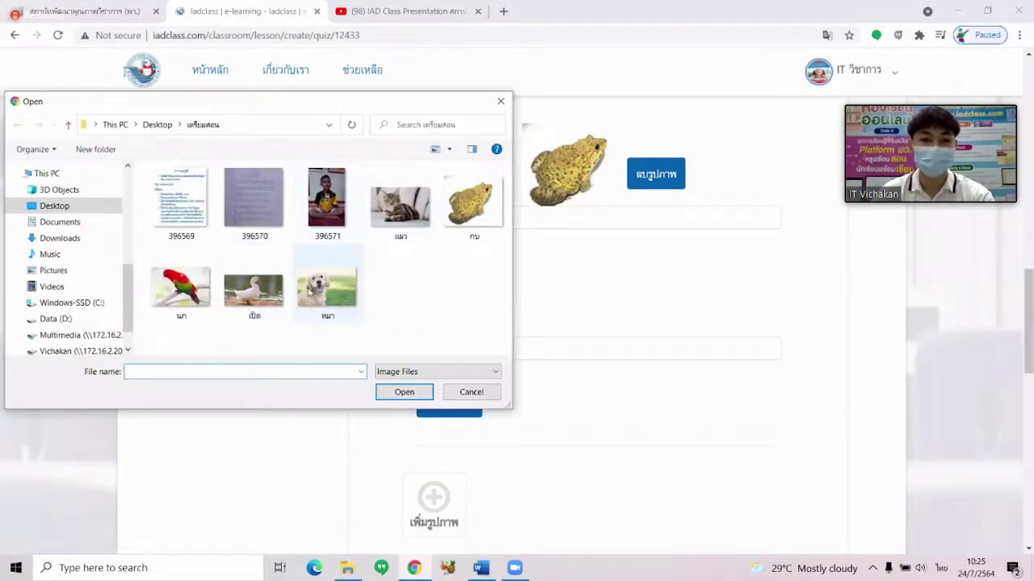
pyautogui.click(398, 223)
pyautogui.click(405, 393)
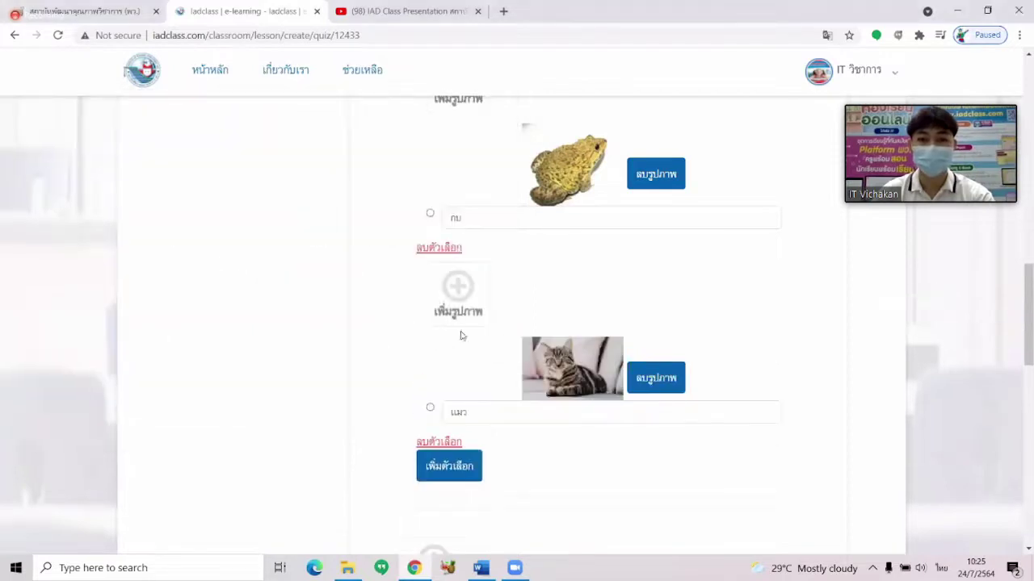
pyautogui.scroll(3, 573, 305)
# Select the radio button of the frog choice so กบ is question 1's correct answer.
pyautogui.scroll(2, 573, 305)
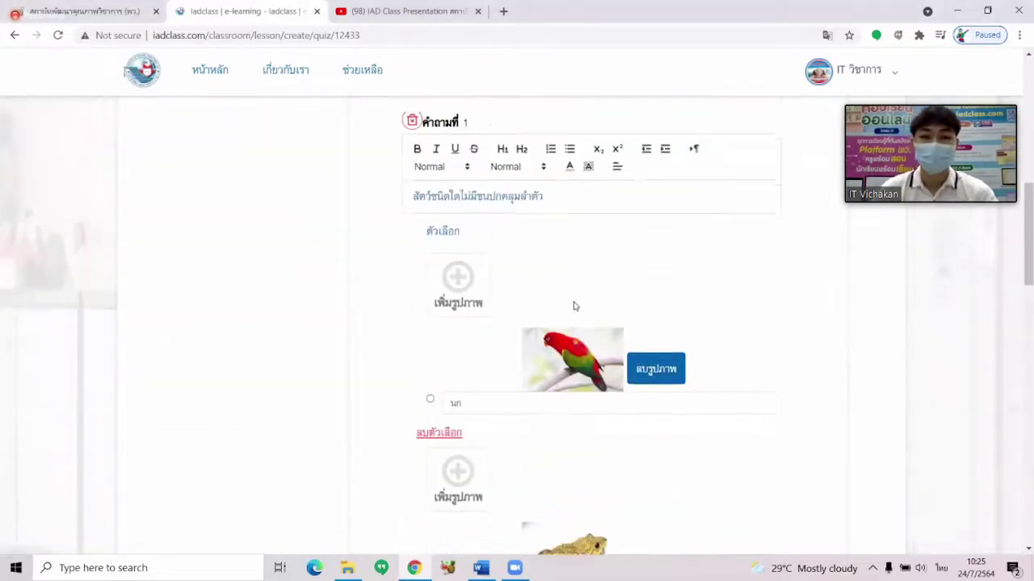
pyautogui.scroll(-1, 573, 305)
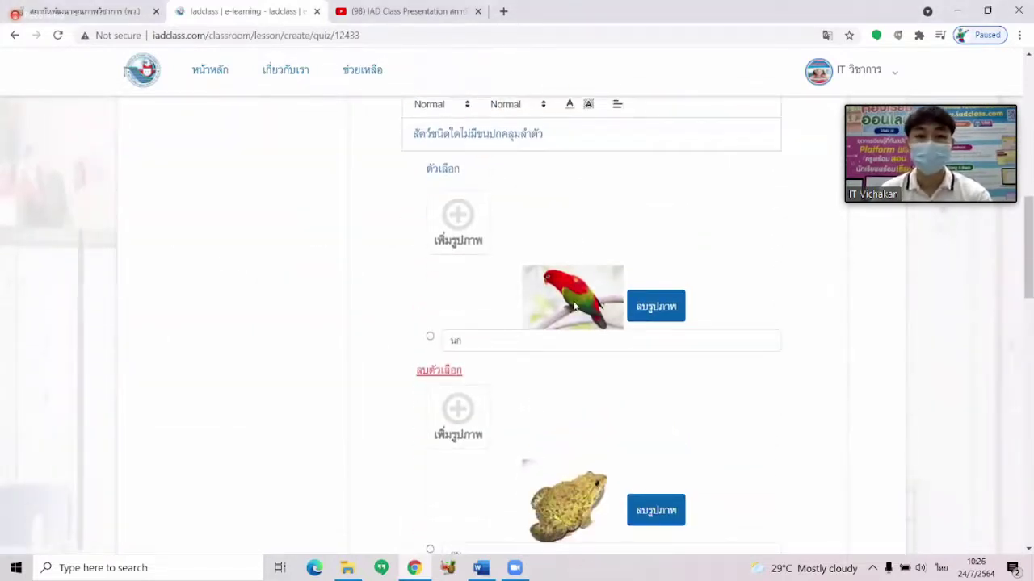
pyautogui.scroll(-1, 573, 306)
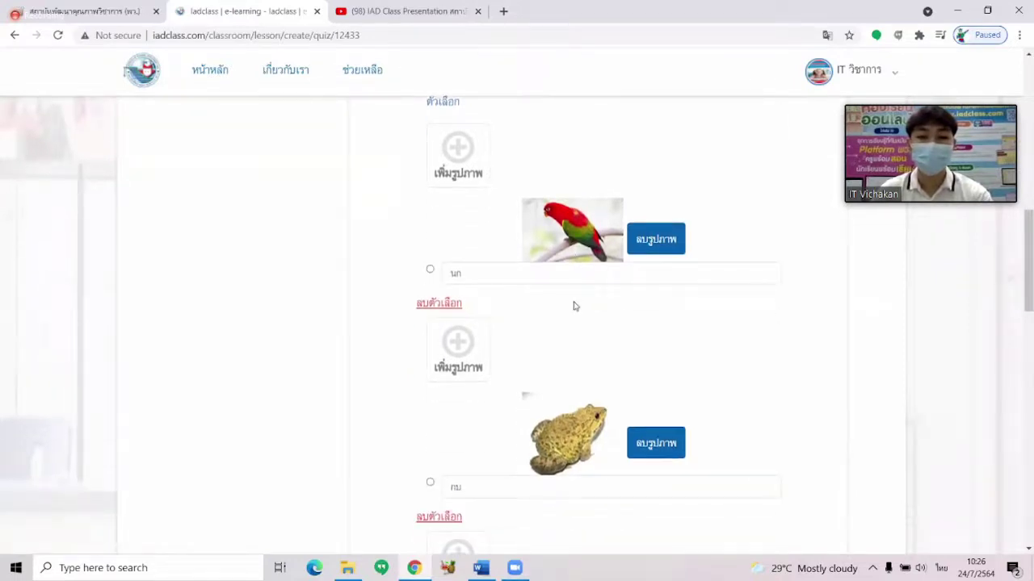
pyautogui.scroll(-1, 573, 305)
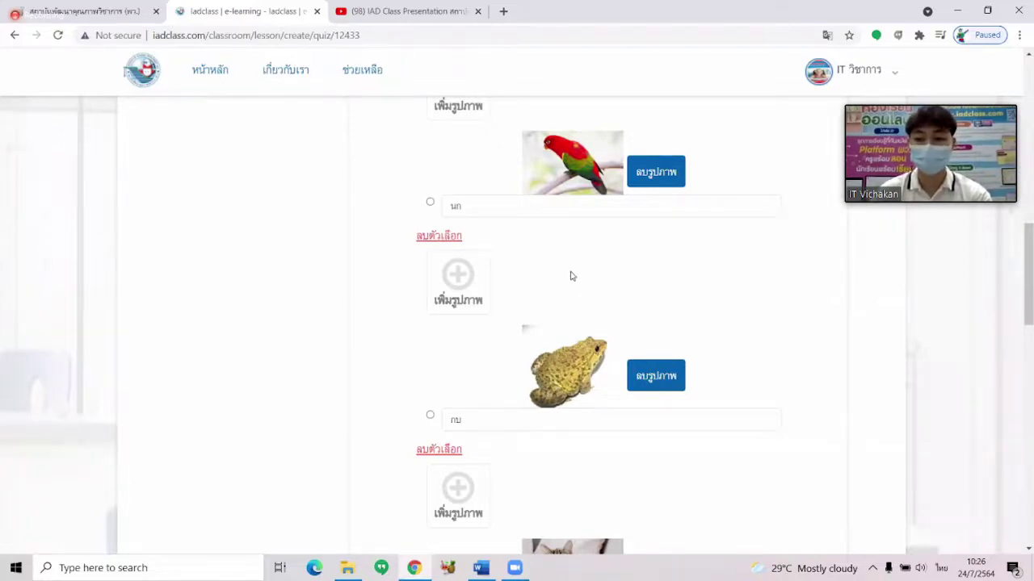
pyautogui.scroll(-1, 570, 280)
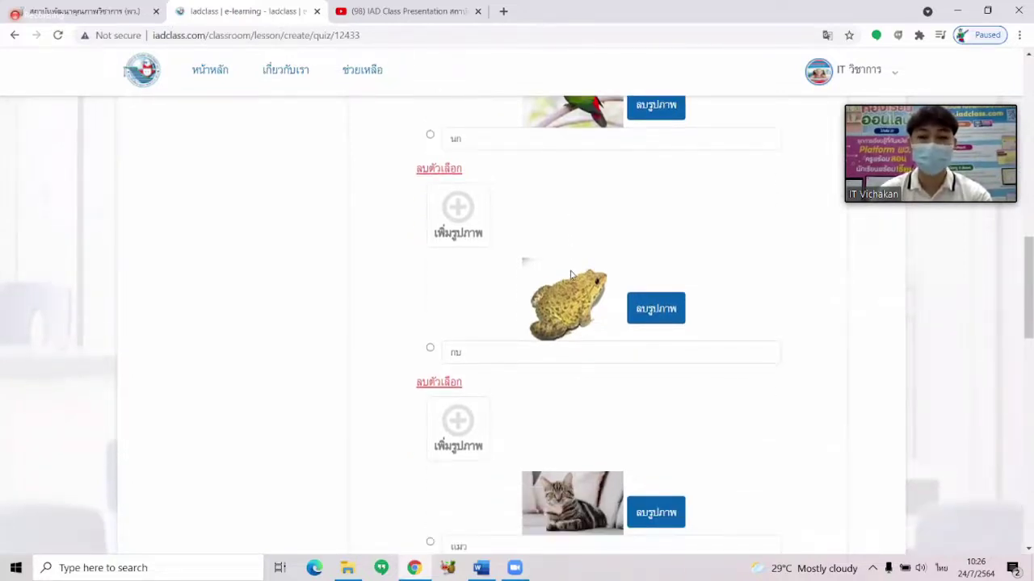
pyautogui.scroll(5, 558, 271)
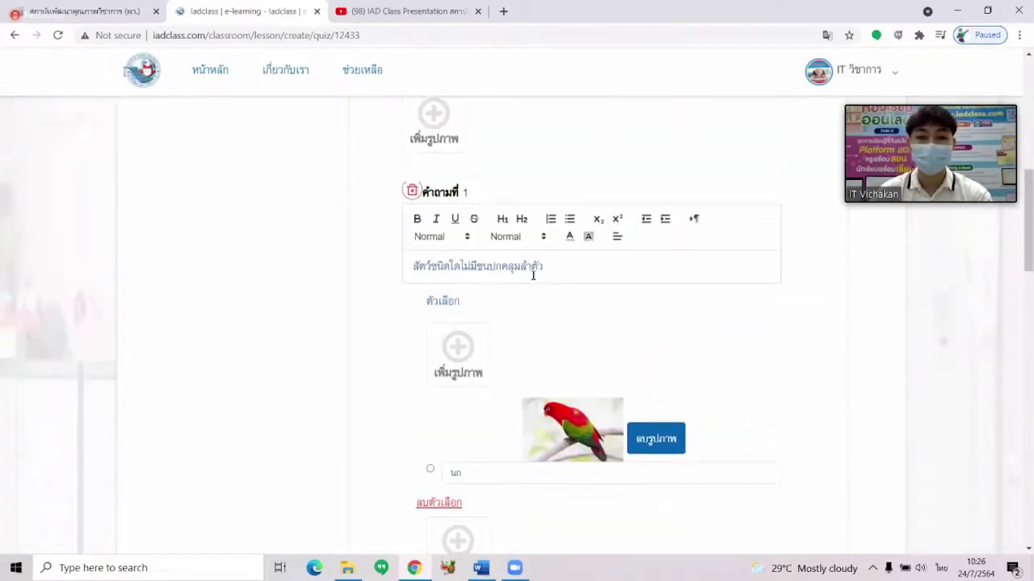
pyautogui.scroll(-3, 533, 276)
pyautogui.scroll(-2, 533, 275)
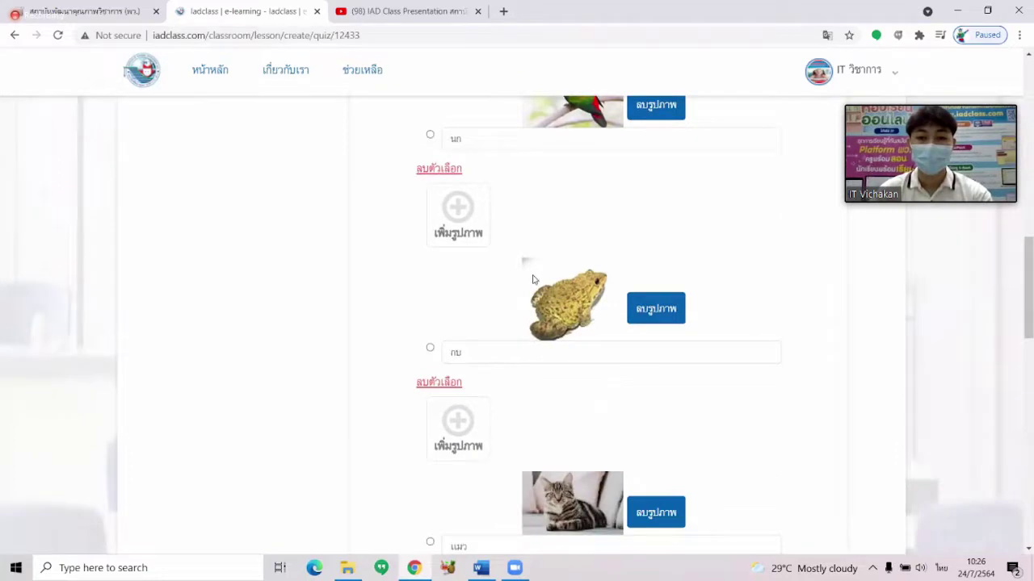
pyautogui.scroll(-1, 532, 279)
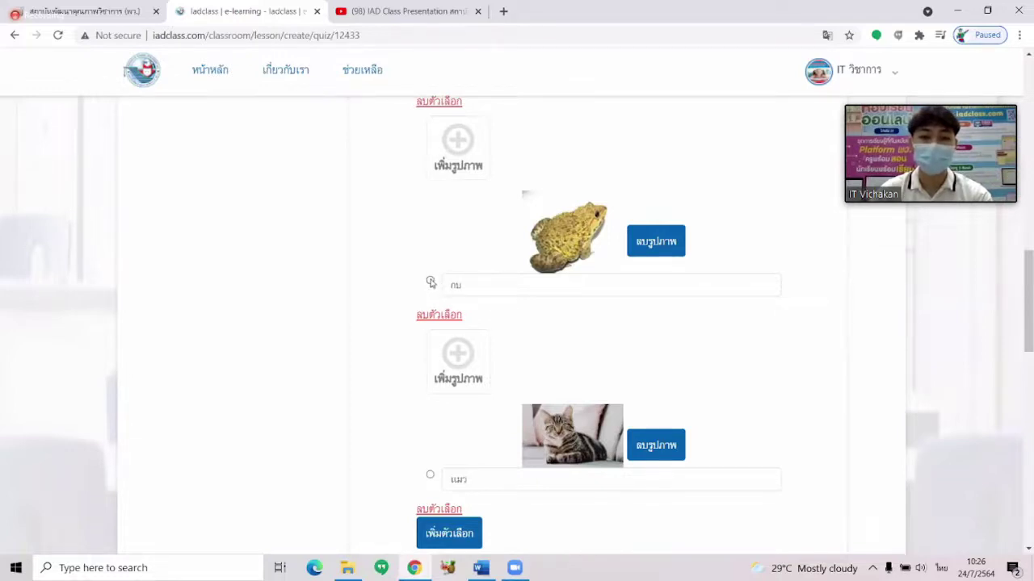
pyautogui.click(430, 282)
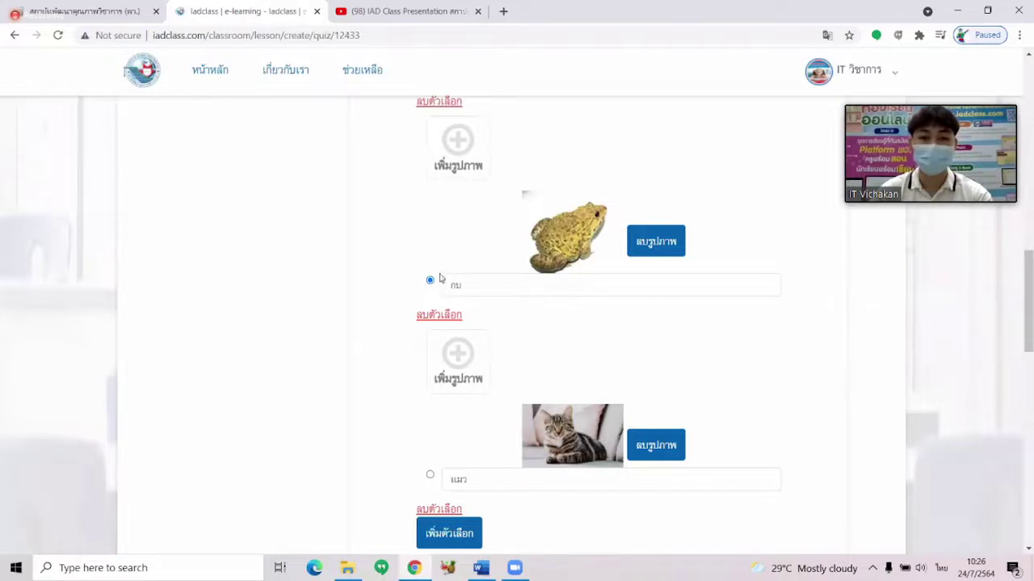
pyautogui.scroll(-3, 429, 290)
pyautogui.scroll(-3, 429, 290)
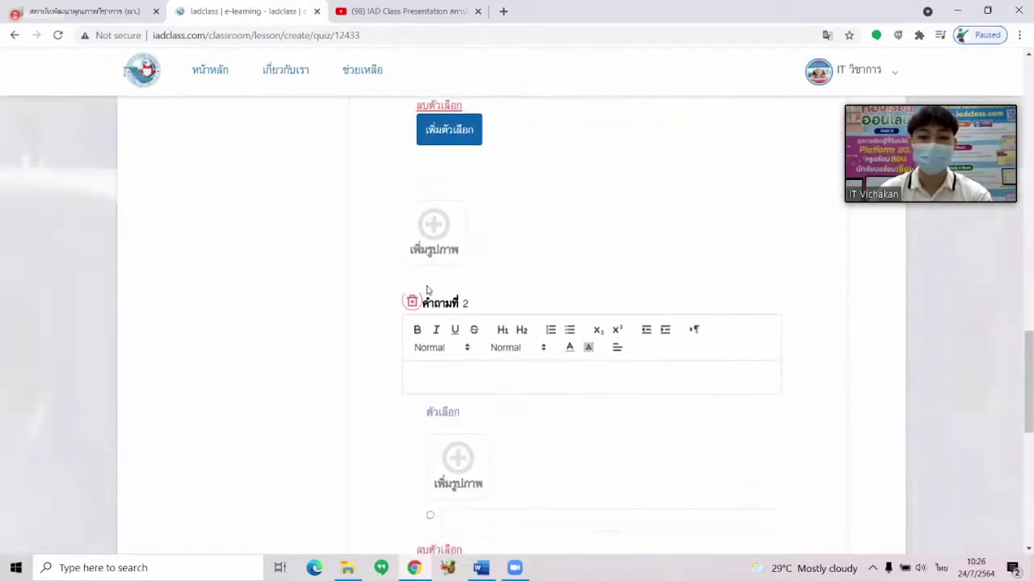
# Copy the second question from Word and paste 'จากภาพแมวเป็นสัตว์ประเภทใด' into question 2.
pyautogui.click(481, 570)
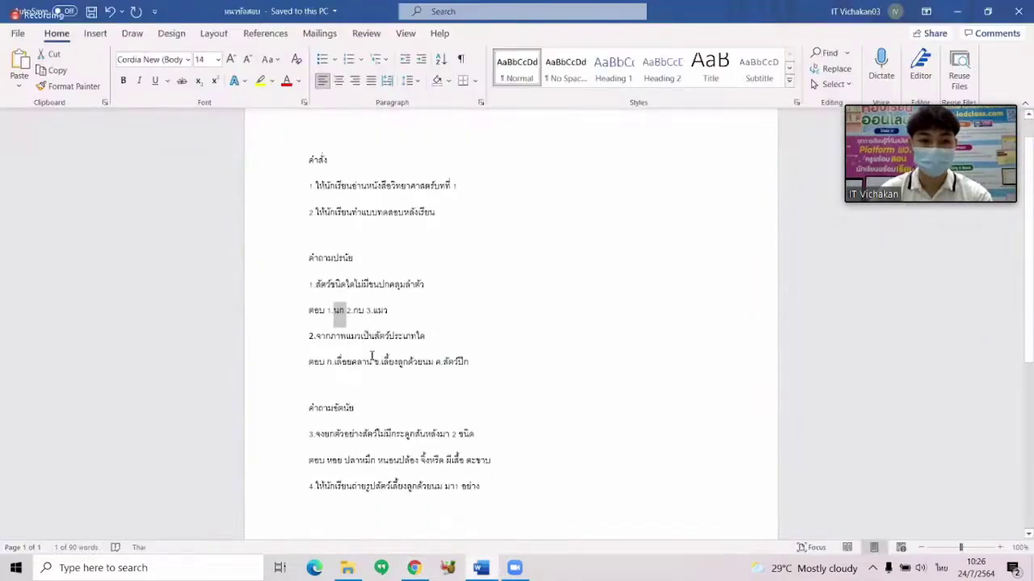
pyautogui.moveTo(316, 335); pyautogui.dragTo(430, 338)
pyautogui.hotkey('ctrl', 'c')
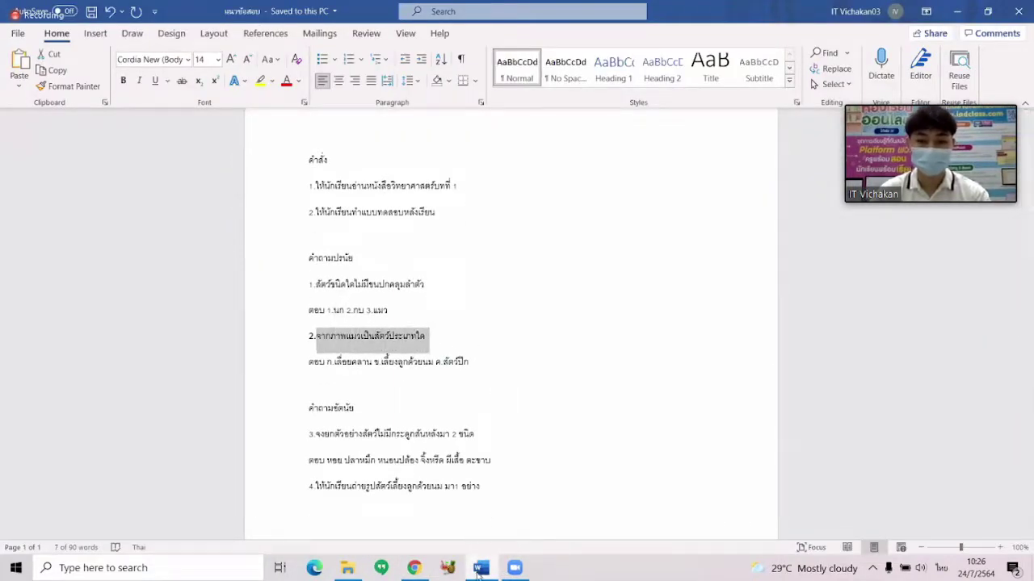
pyautogui.click(480, 570)
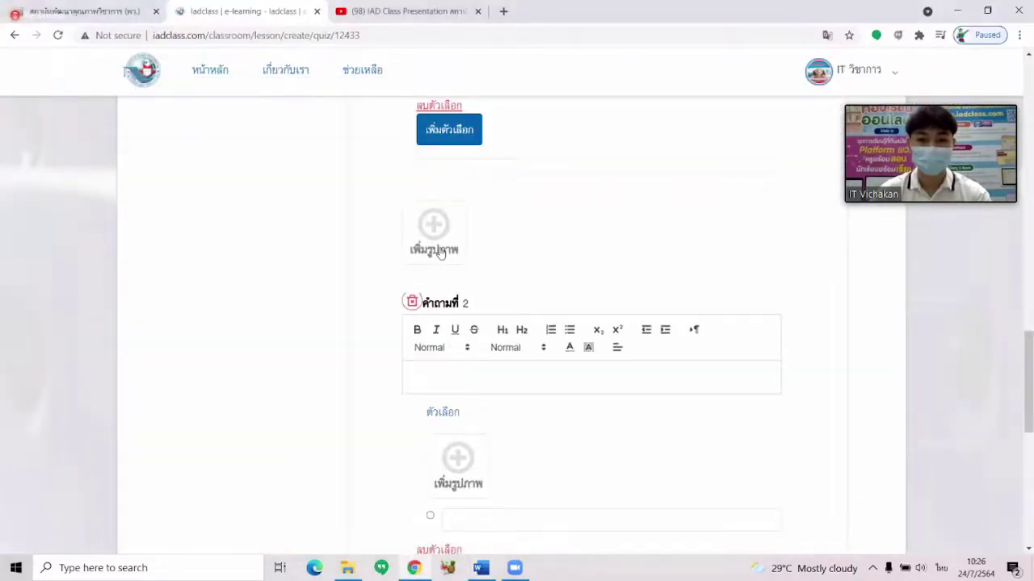
pyautogui.click(432, 369)
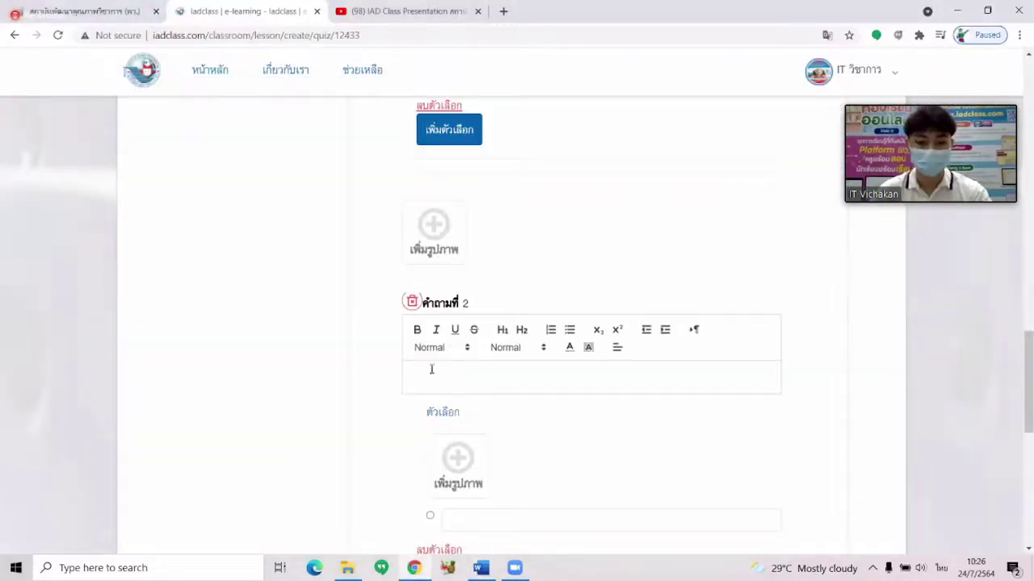
pyautogui.hotkey('ctrl', 'v')
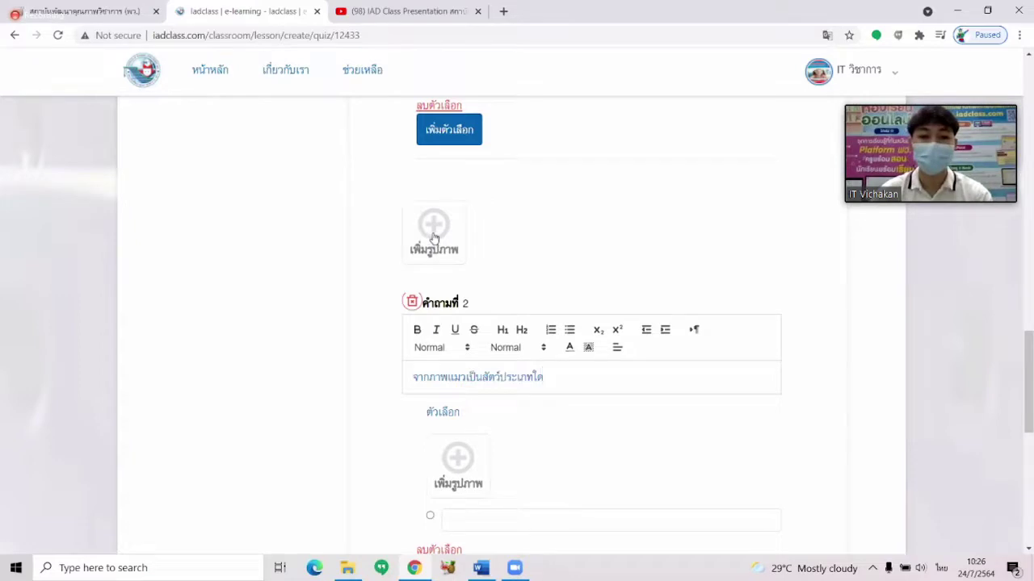
# Insert the cat picture into question 2.
pyautogui.click(433, 234)
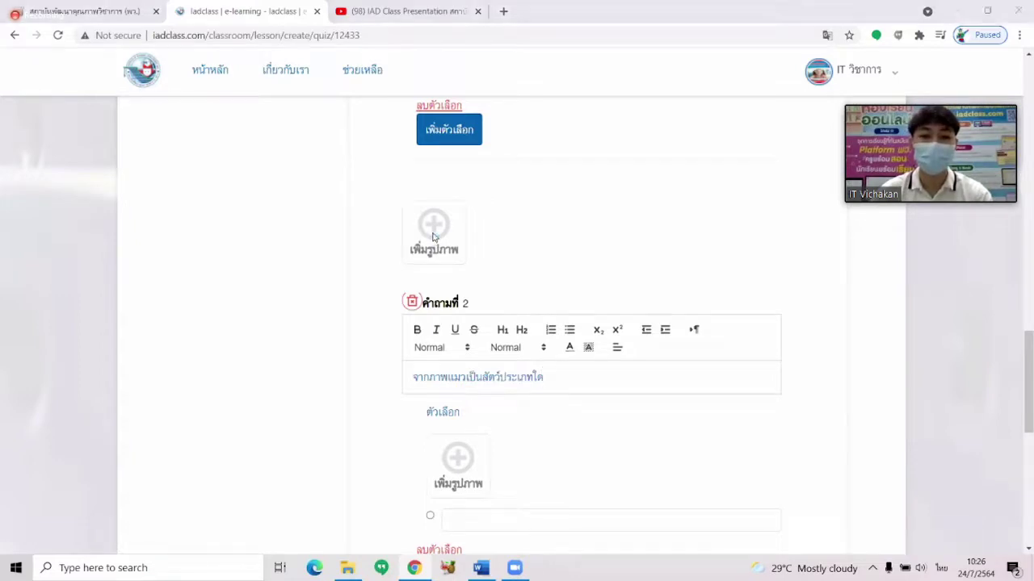
pyautogui.click(397, 235)
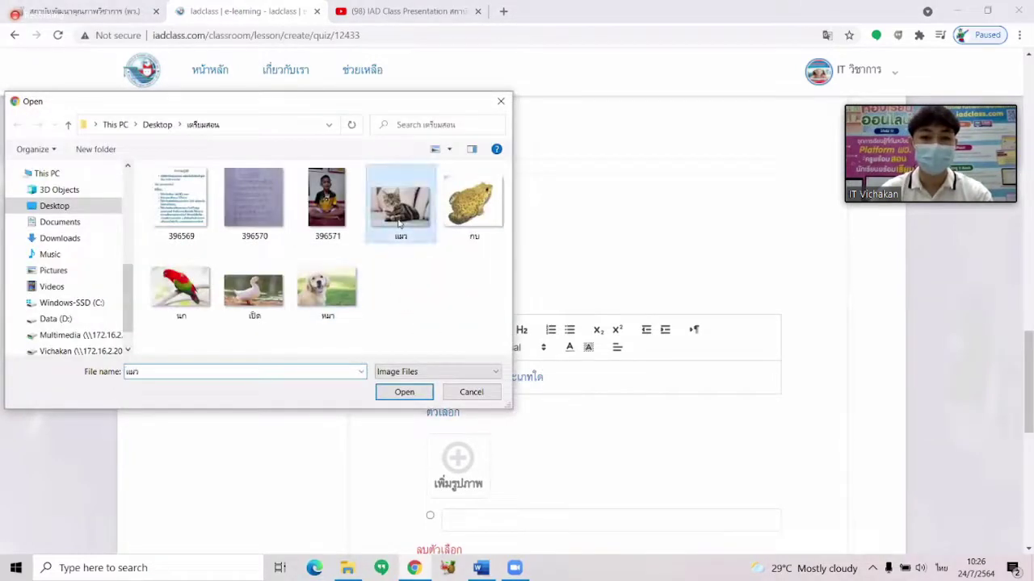
pyautogui.click(405, 392)
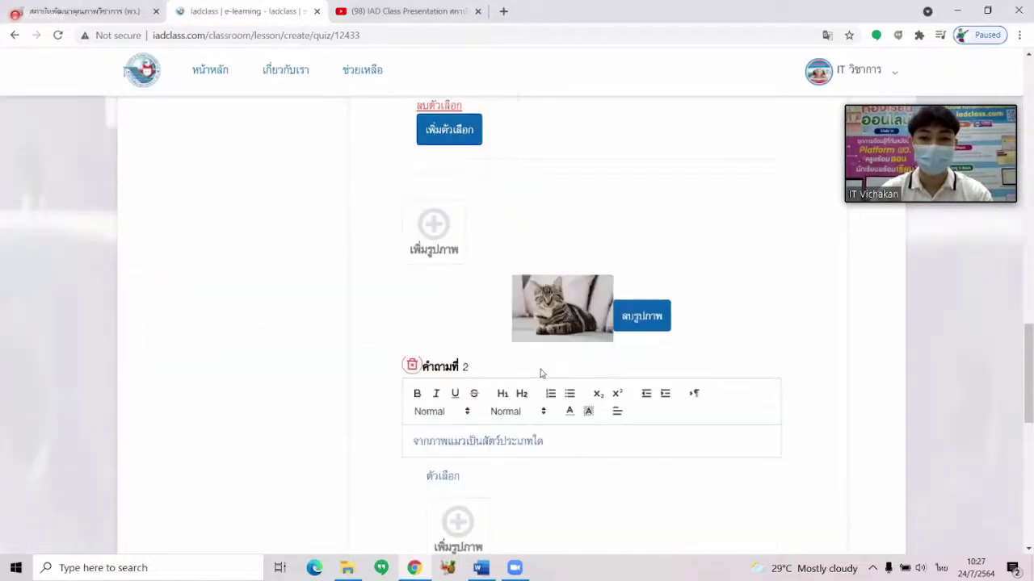
# Add a second and third answer choice to question 2.
pyautogui.scroll(-2, 541, 372)
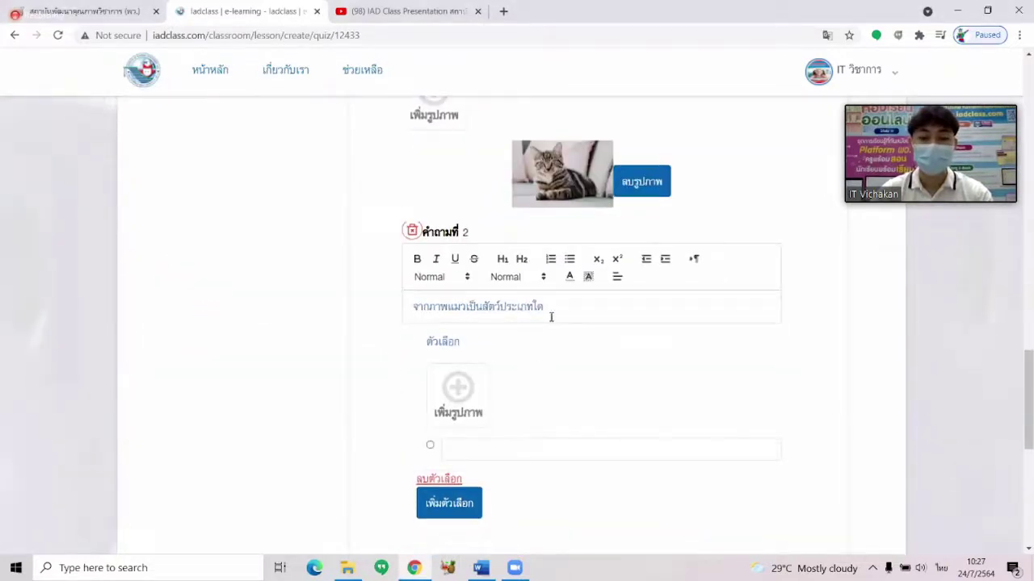
pyautogui.scroll(-2, 552, 316)
pyautogui.scroll(-1, 552, 316)
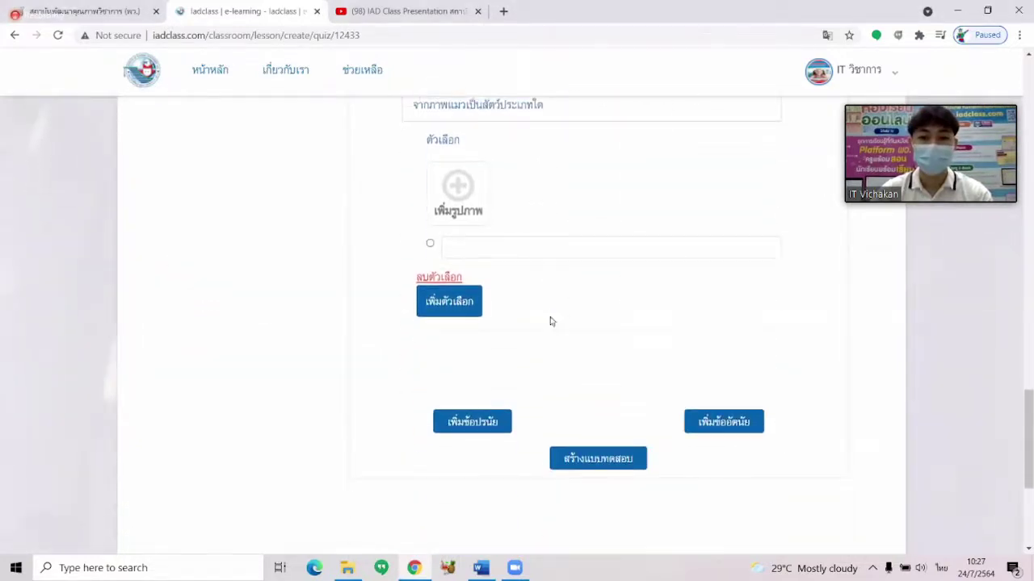
pyautogui.click(455, 302)
pyautogui.click(458, 432)
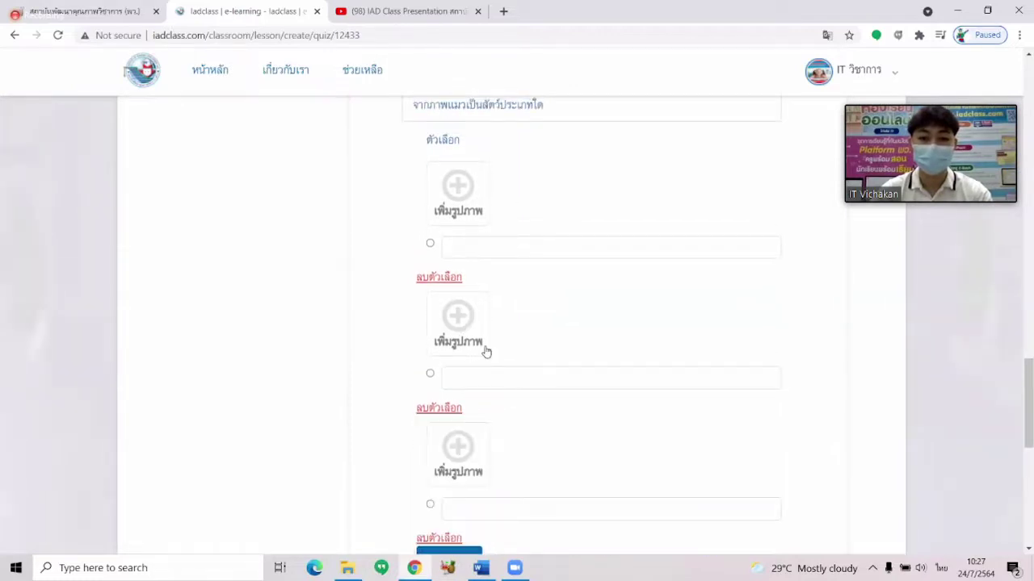
pyautogui.scroll(1, 487, 346)
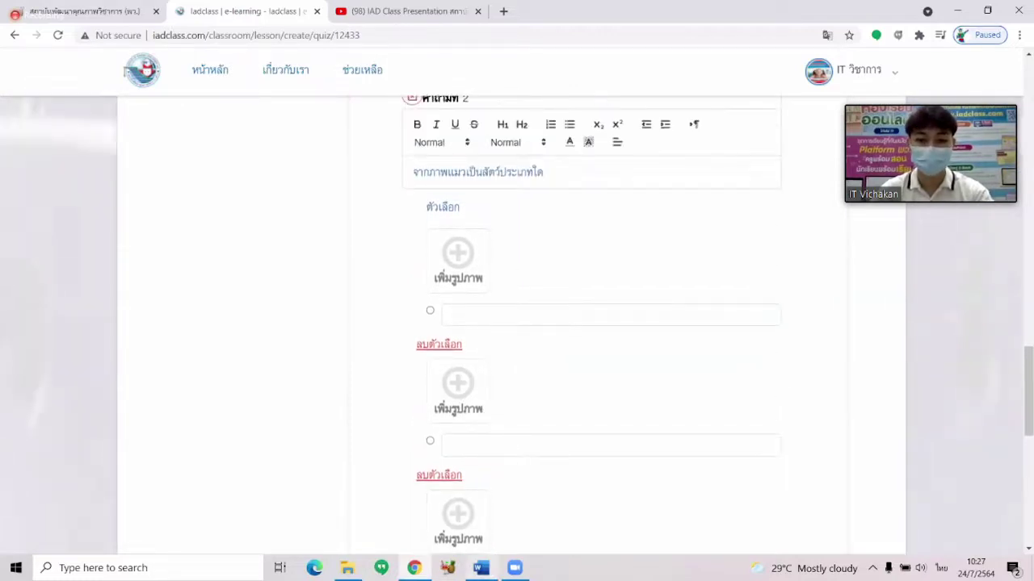
# Paste เลื้อยคลาน from Word as the first choice and type เลี้ยงลูกด้วยนม as the second.
pyautogui.click(480, 568)
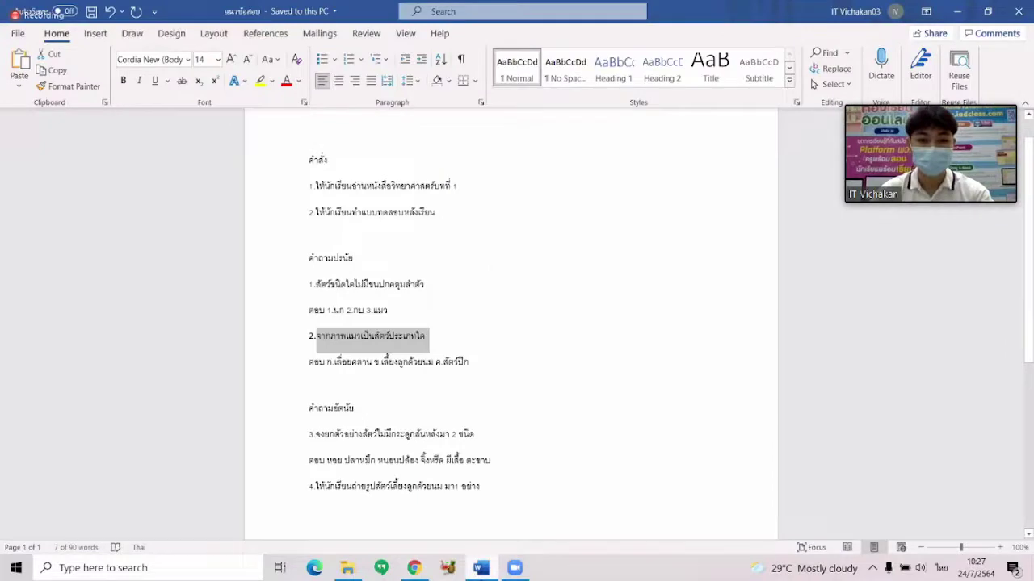
pyautogui.moveTo(334, 364); pyautogui.dragTo(373, 365)
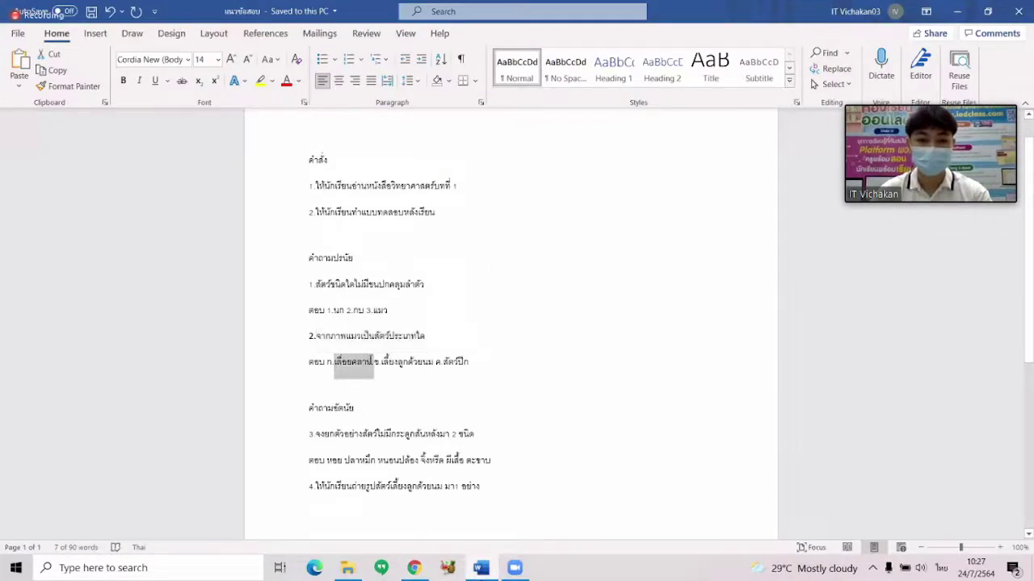
pyautogui.click(482, 568)
pyautogui.write('เลื้อยคลาน')
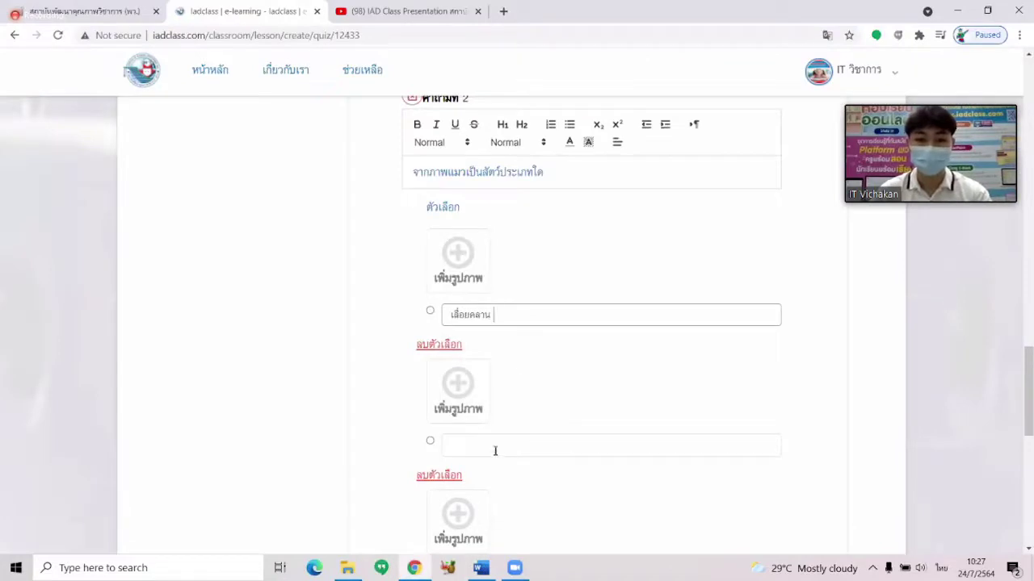
pyautogui.click(495, 444)
pyautogui.write('เลี้ยง')
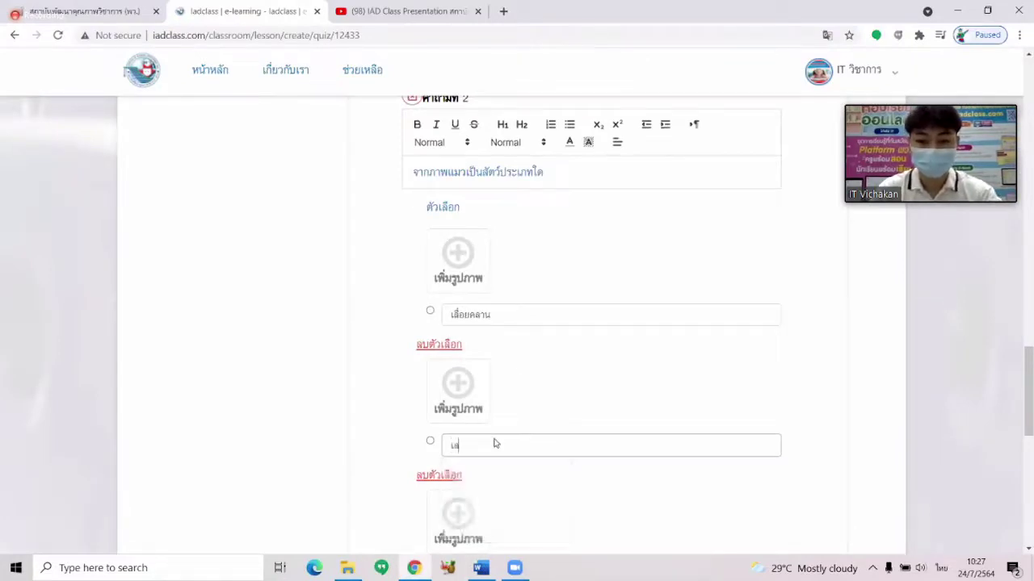
pyautogui.write('ลูก')
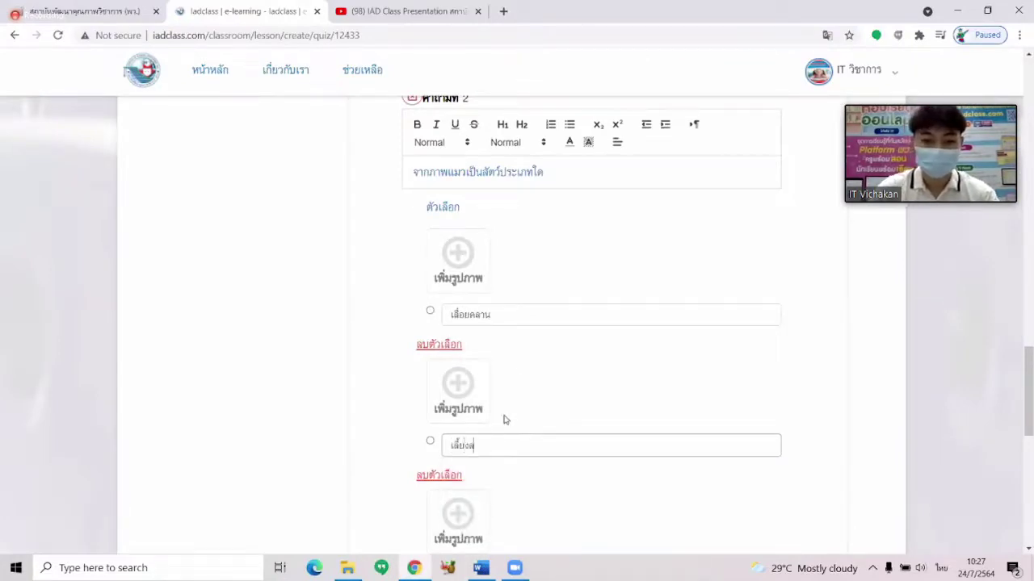
pyautogui.write('ด้วยนม')
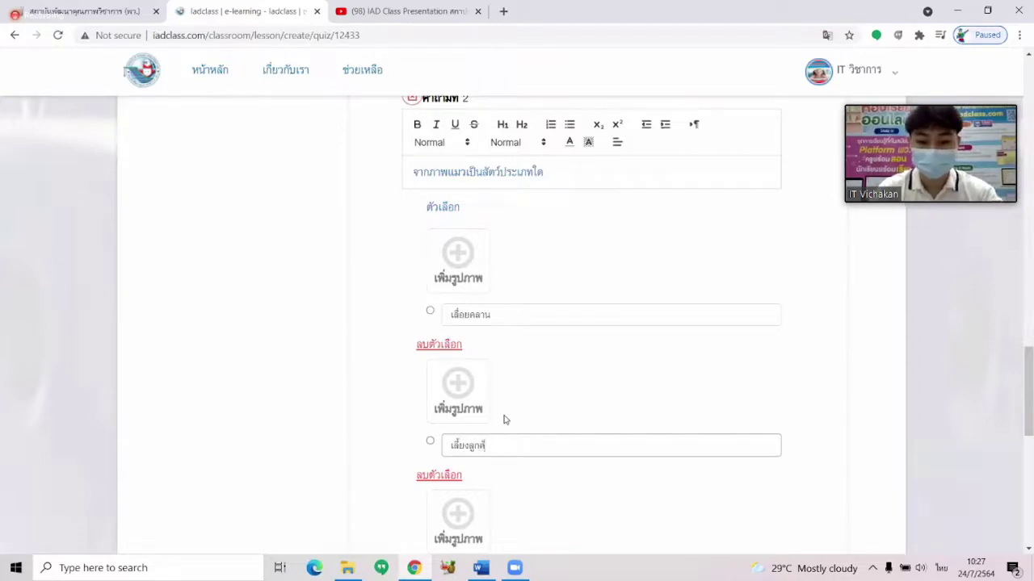
# Copy สัตว์ปีก from Word and paste it into the third answer choice.
pyautogui.click(481, 567)
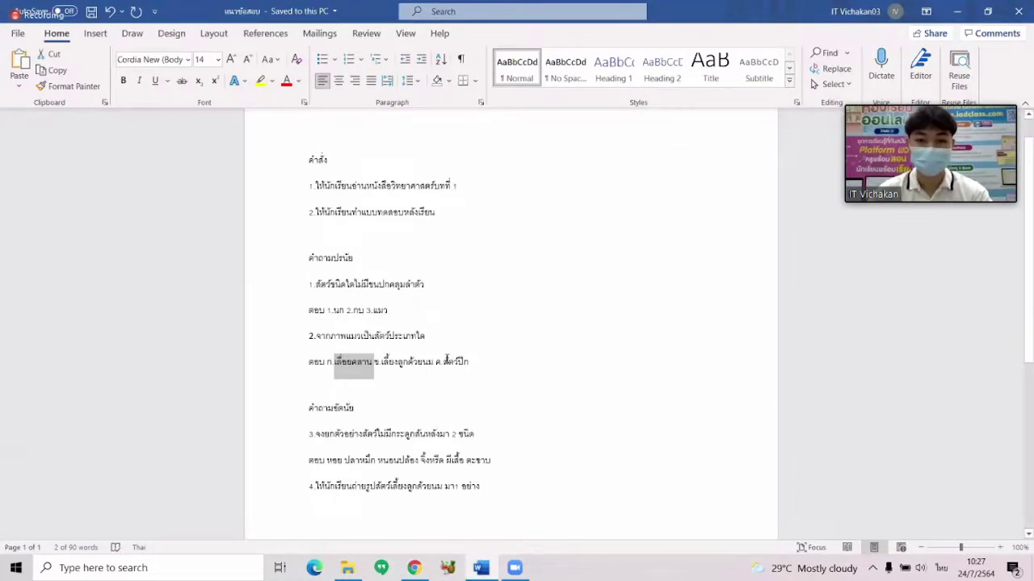
pyautogui.doubleClick(449, 361)
pyautogui.click(473, 361)
pyautogui.doubleClick(450, 361)
pyautogui.hotkey('ctrl', 'c')
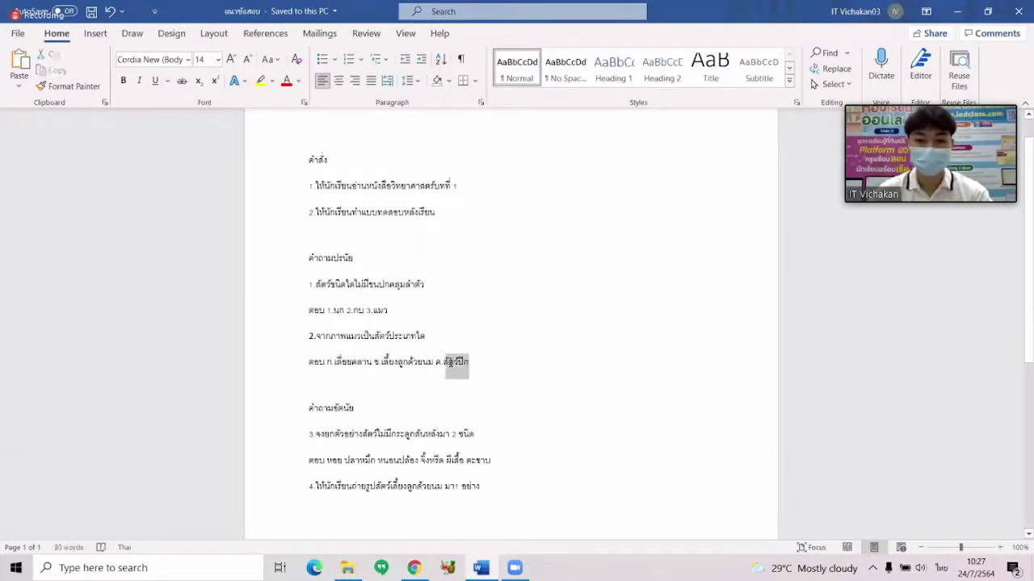
pyautogui.click(482, 570)
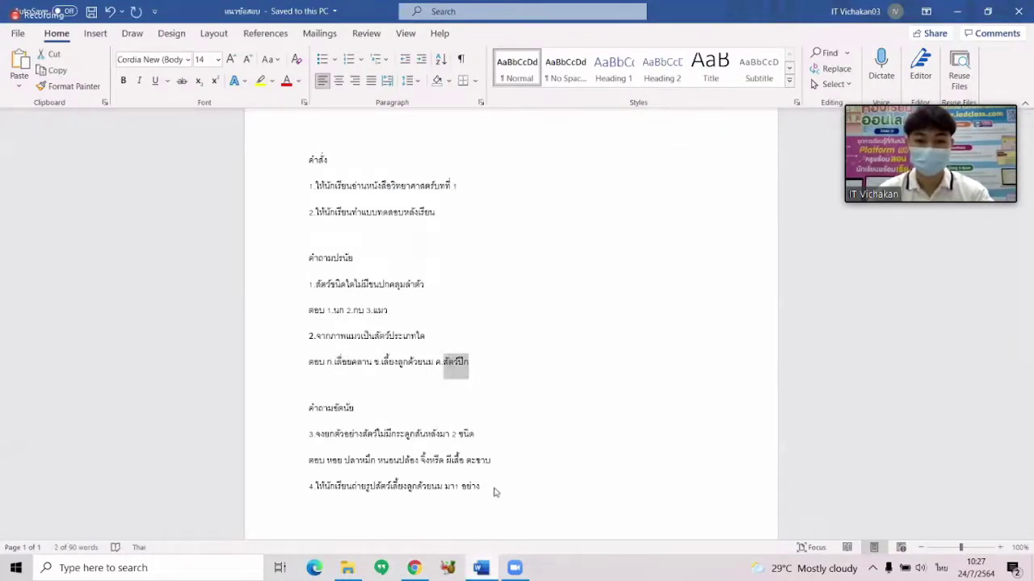
pyautogui.click(517, 441)
pyautogui.hotkey('ctrl', 'v')
# Mark เลี้ยงลูกด้วยนม as question 2's correct answer.
pyautogui.scroll(2, 617, 388)
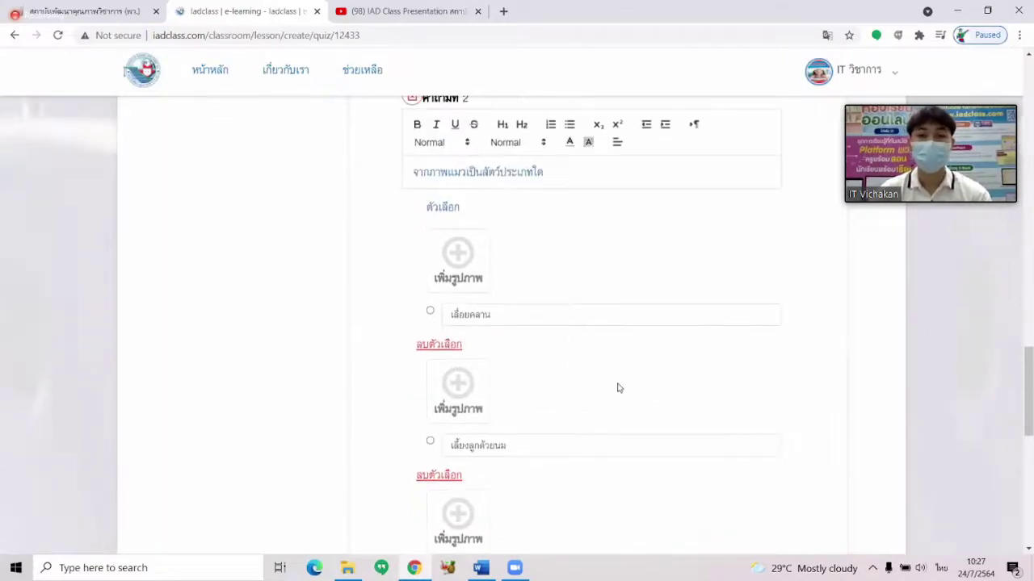
pyautogui.scroll(1, 617, 373)
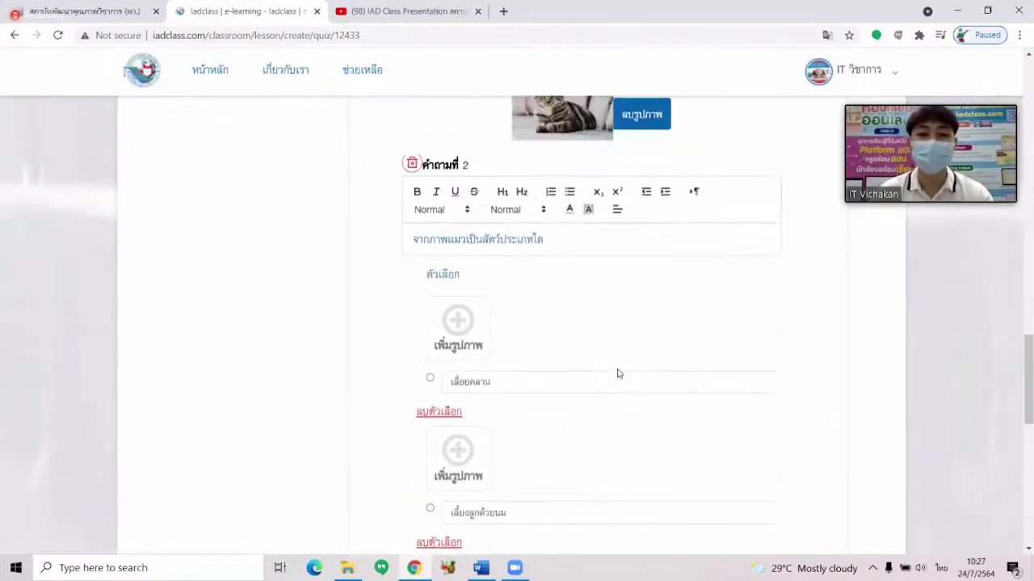
pyautogui.scroll(-3, 612, 374)
pyautogui.scroll(3, 611, 374)
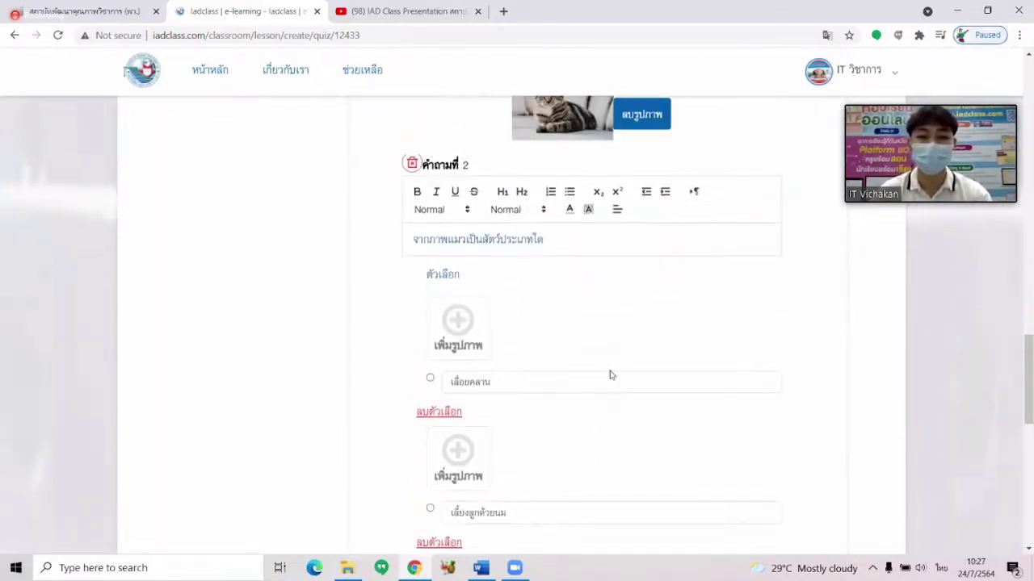
pyautogui.scroll(-2, 577, 253)
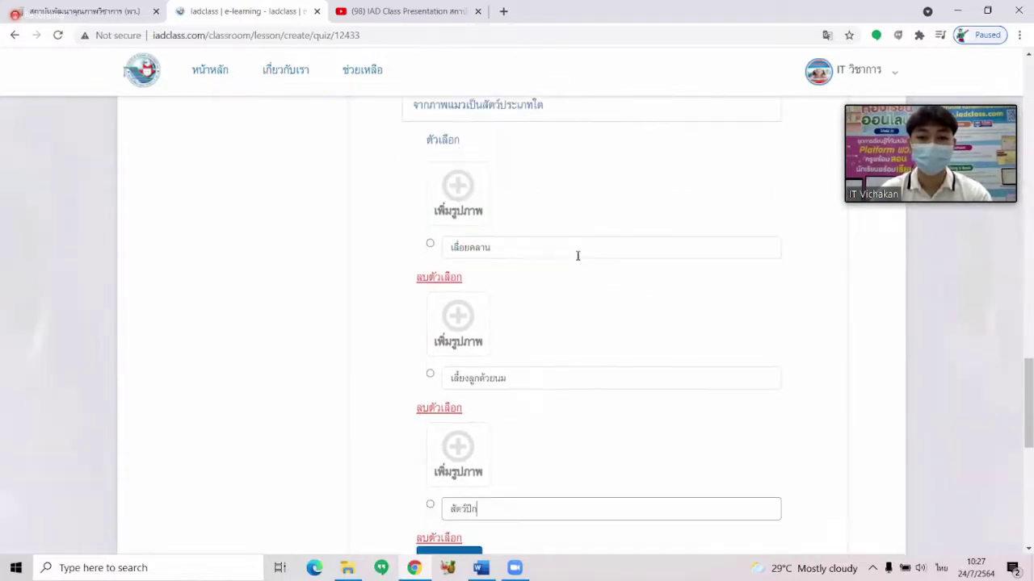
pyautogui.click(428, 375)
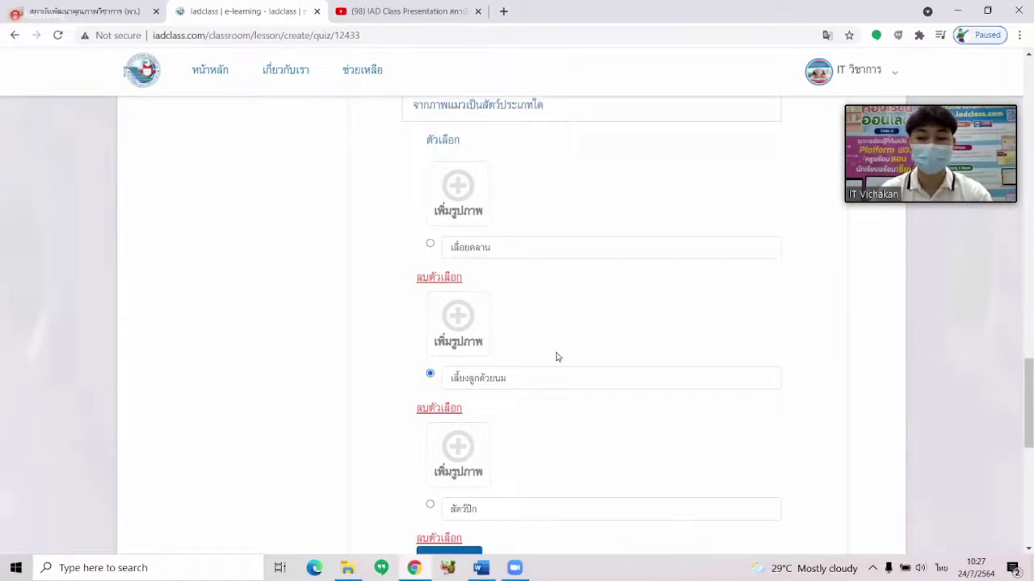
pyautogui.scroll(-3, 562, 355)
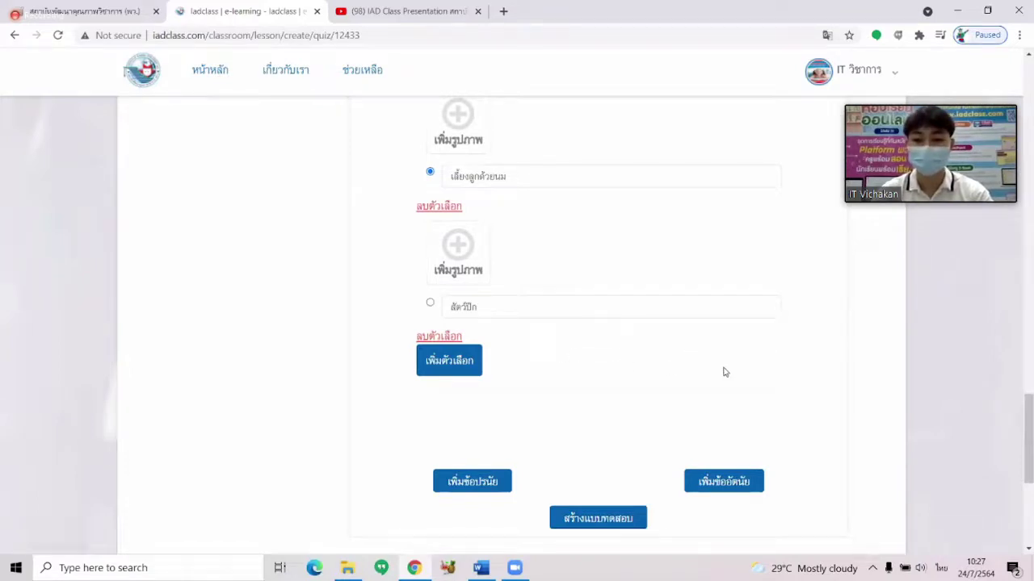
# Add a written-answer question 3 below question 2 and scroll to its empty editors.
pyautogui.scroll(-2, 723, 371)
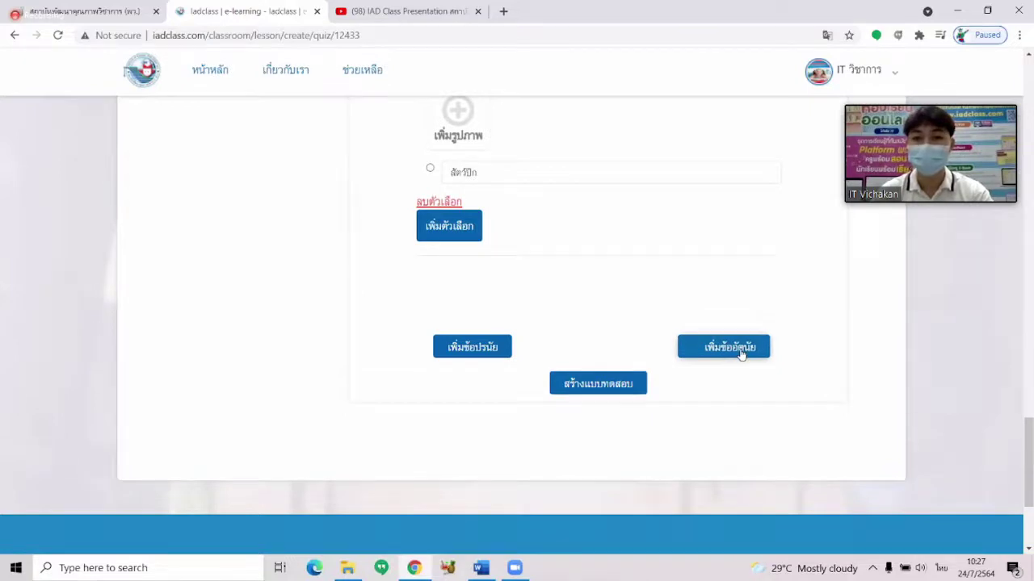
pyautogui.click(738, 349)
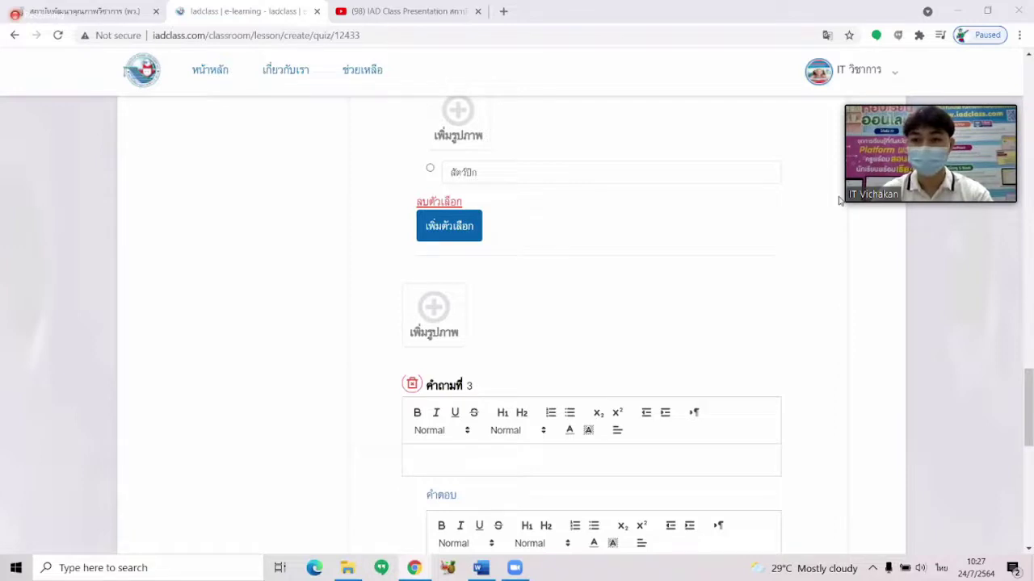
pyautogui.scroll(-3, 614, 243)
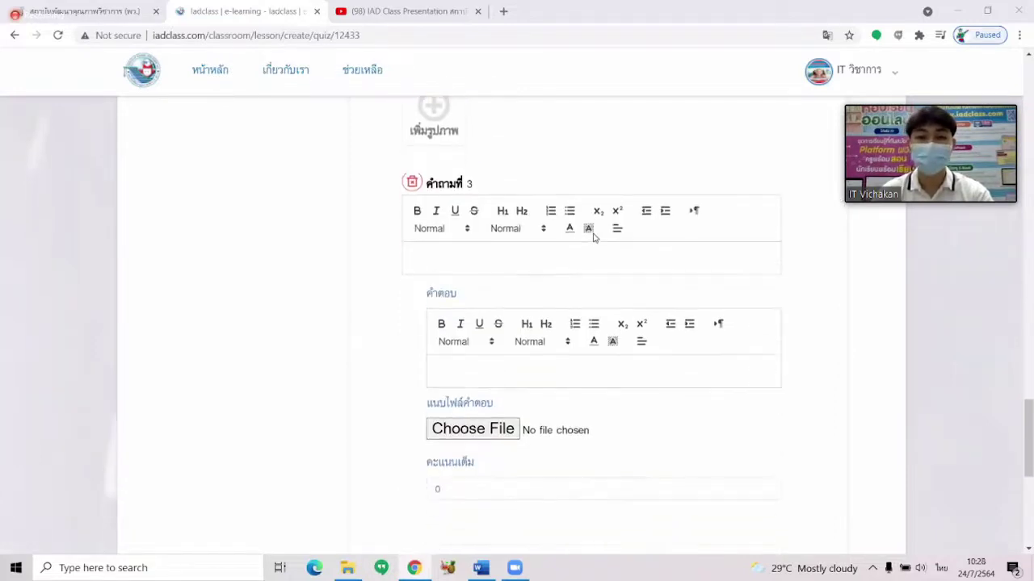
pyautogui.scroll(5, 496, 221)
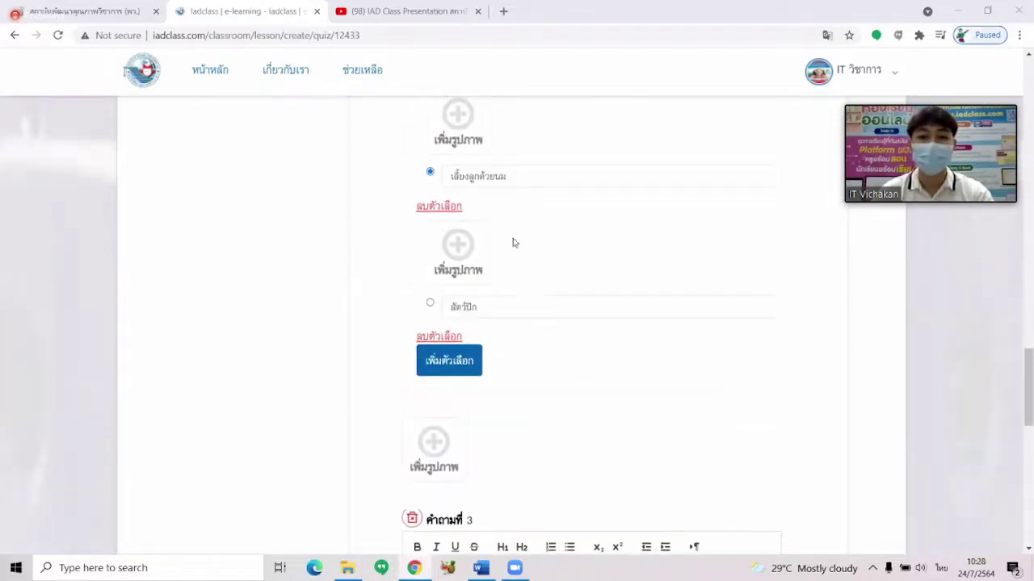
pyautogui.scroll(5, 533, 300)
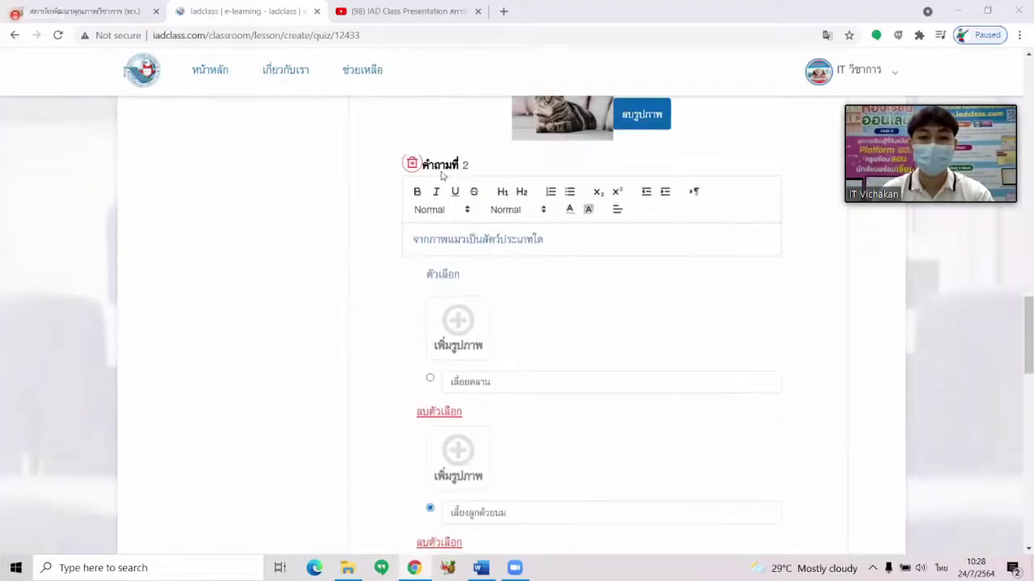
pyautogui.scroll(-5, 515, 205)
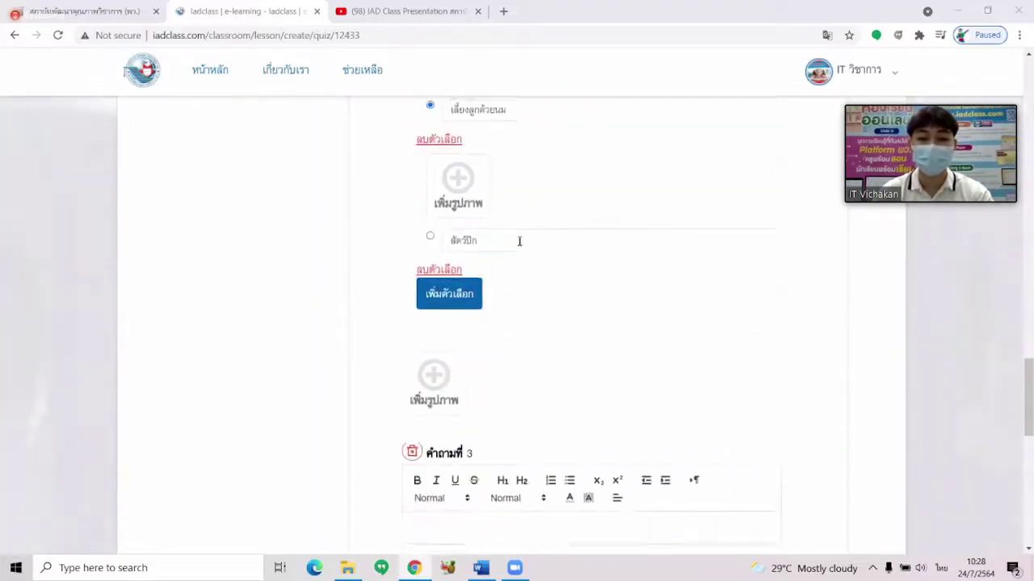
pyautogui.scroll(-5, 519, 240)
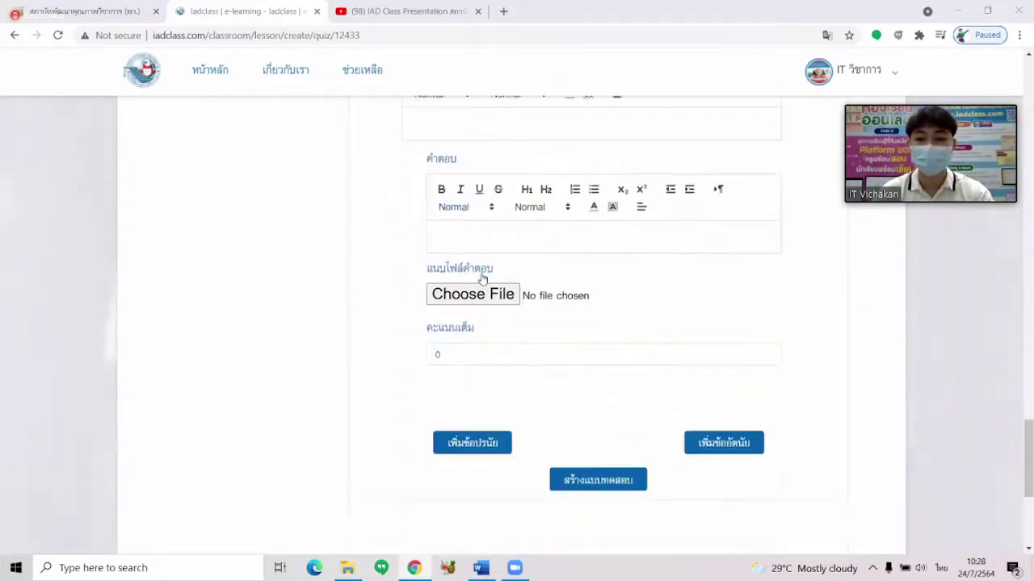
pyautogui.click(729, 448)
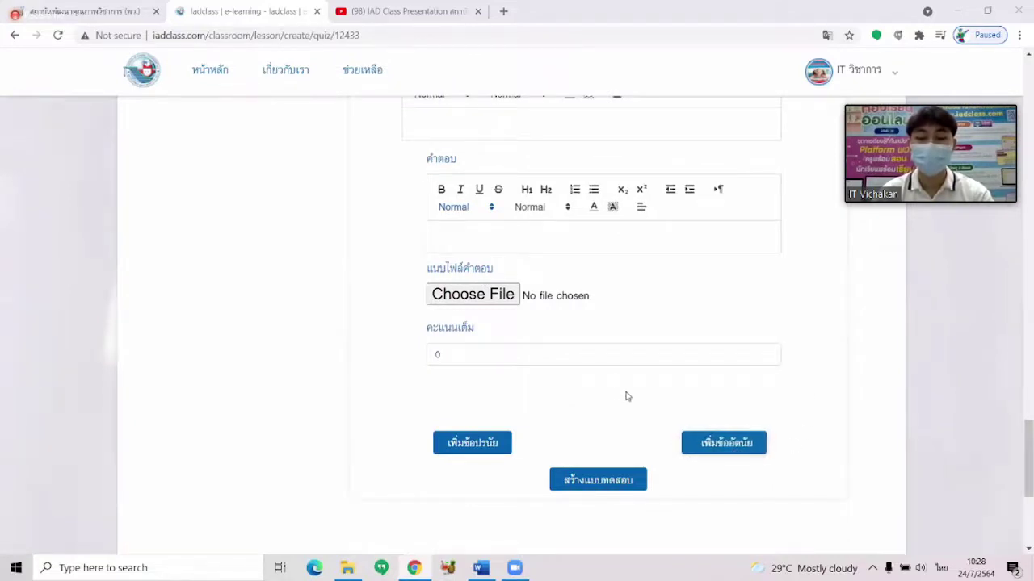
# Copy question 3 from Word and paste 'จงยกตัวอย่างสัตว์ไม่มีกระดูกสันหลังมา 2 ชนิด' into its question box.
pyautogui.scroll(3, 626, 396)
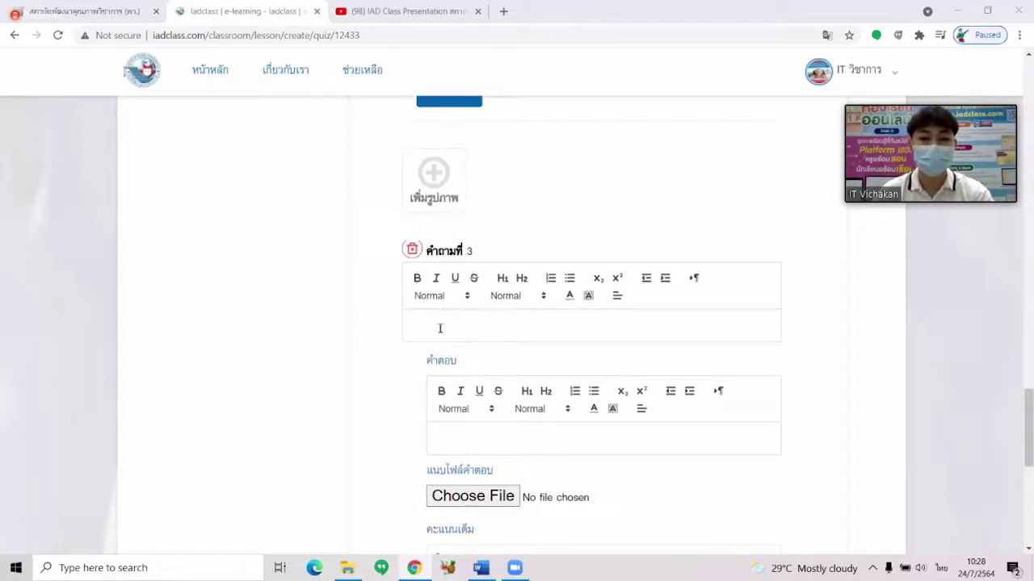
pyautogui.click(480, 568)
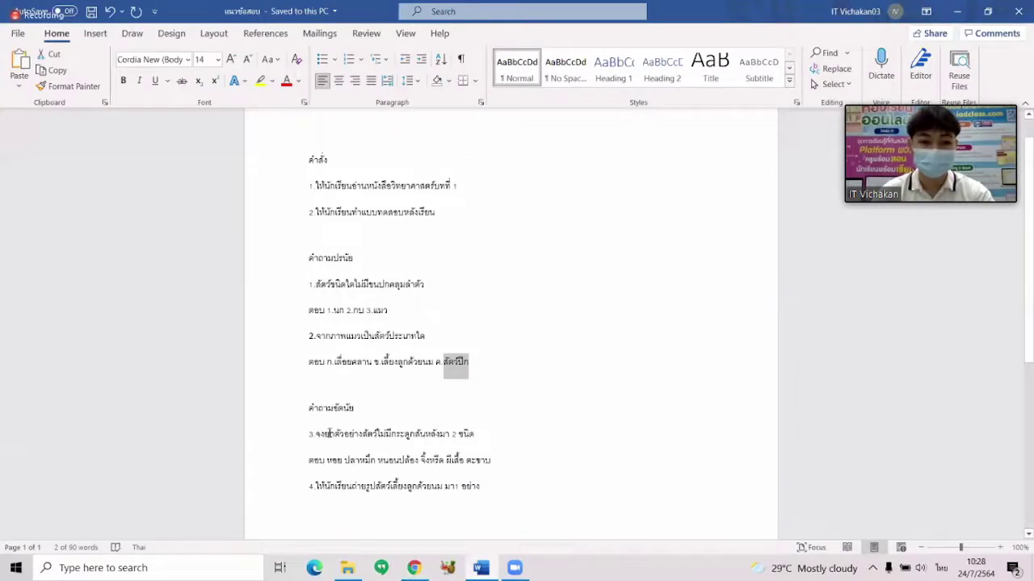
pyautogui.moveTo(316, 434); pyautogui.dragTo(483, 439)
pyautogui.hotkey('ctrl', 'c')
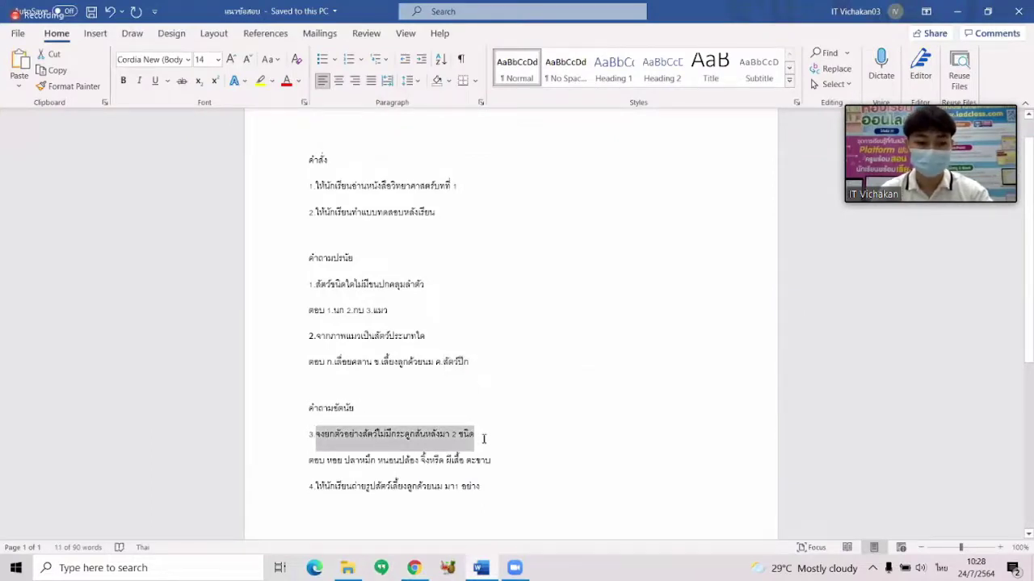
pyautogui.click(480, 568)
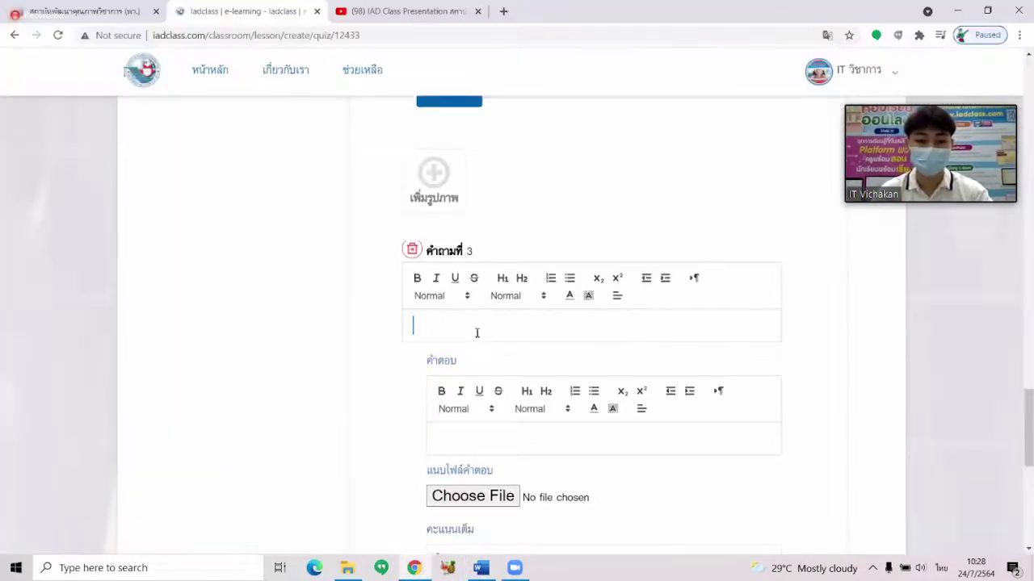
pyautogui.hotkey('ctrl', 'v')
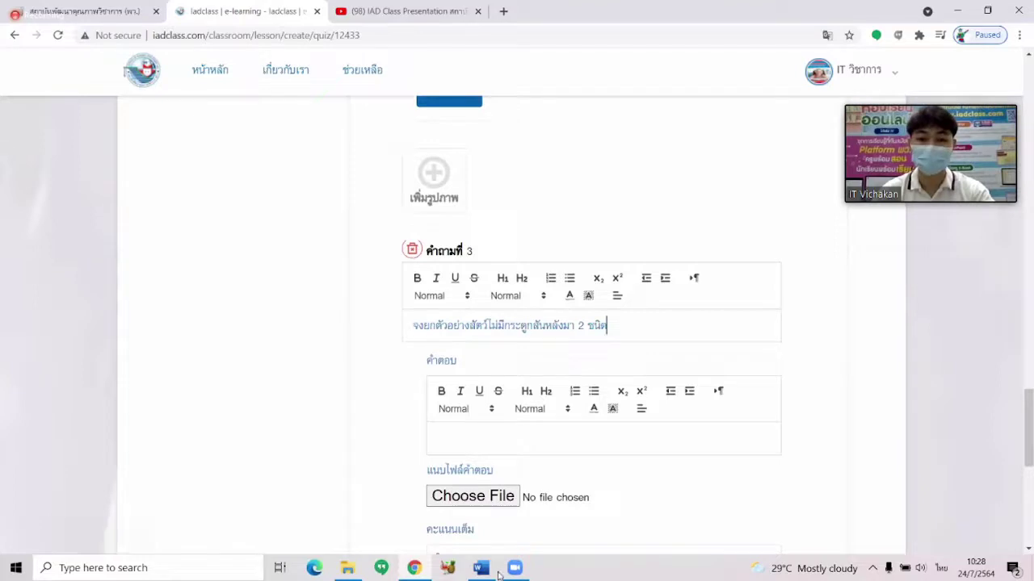
# Copy the answer line from Word and paste 'หอย ปลาหมึก หนอนปล้อง จิ้งหรีด ผีเสื้อ ตะขาบ' into question 3's answer box.
pyautogui.moveTo(493, 572)
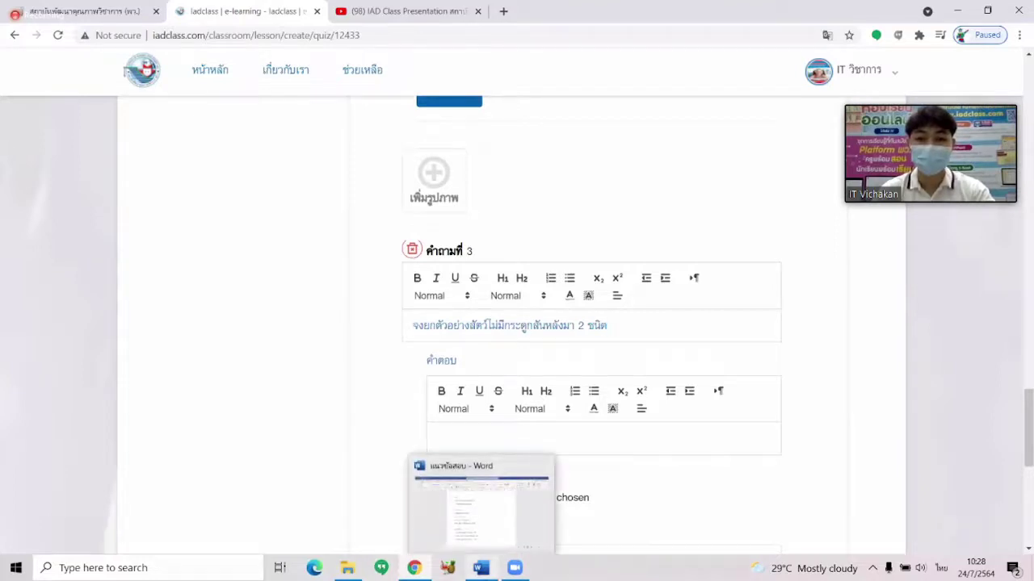
pyautogui.click(482, 505)
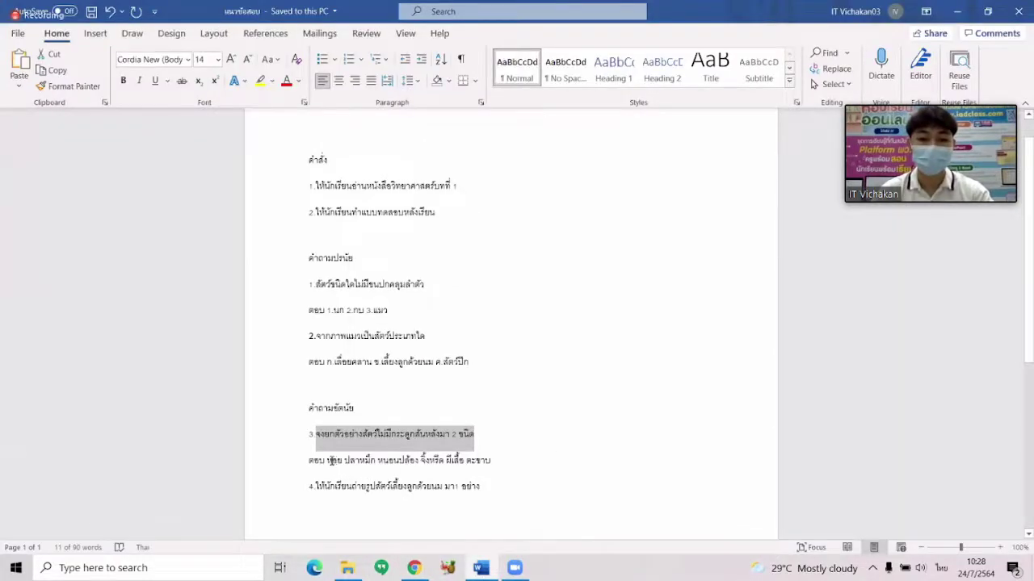
pyautogui.moveTo(329, 460); pyautogui.dragTo(506, 460)
pyautogui.hotkey('ctrl', 'c')
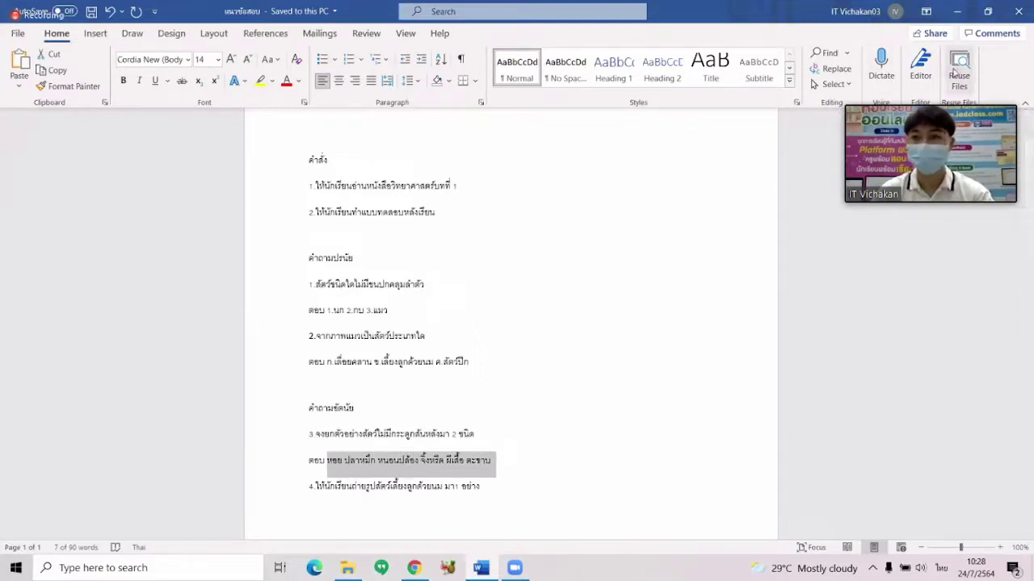
pyautogui.hotkey('alt', 'Tab')
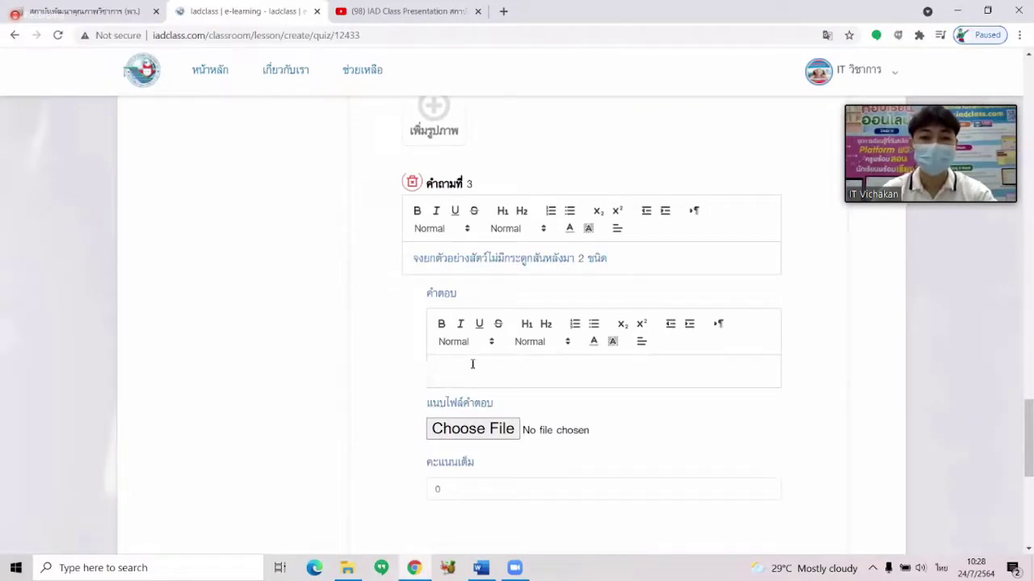
pyautogui.click(472, 364)
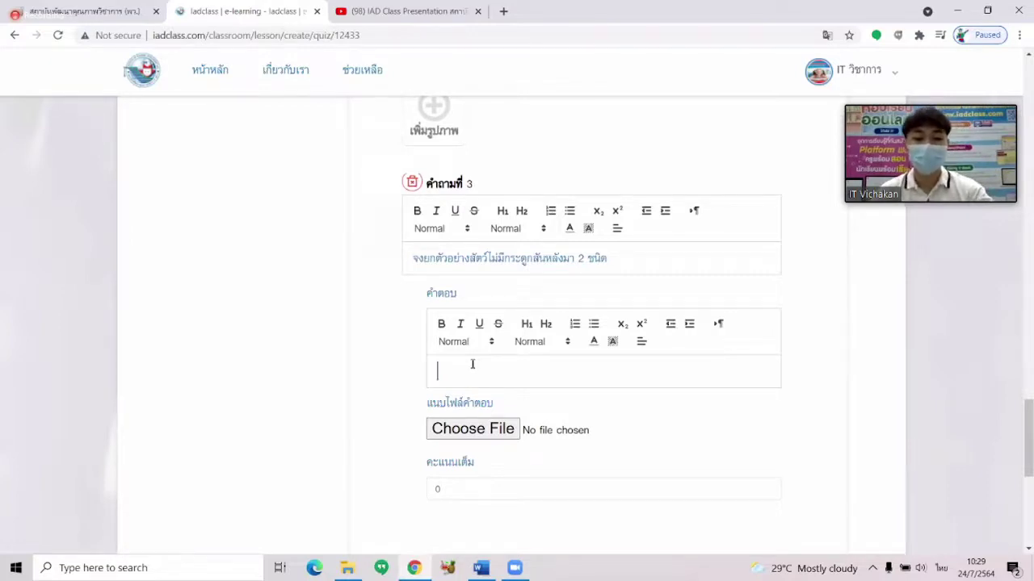
pyautogui.hotkey('ctrl', 'v')
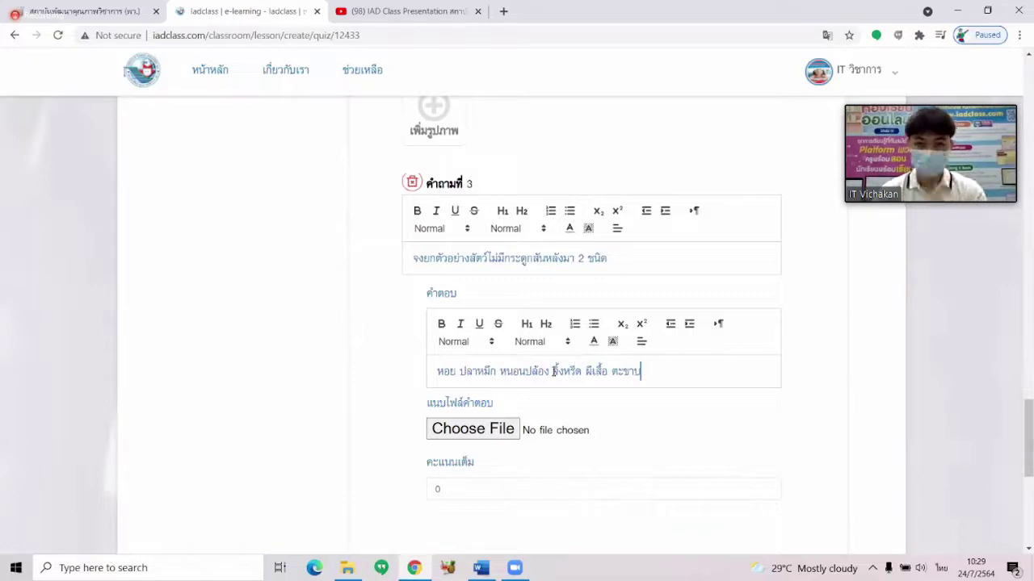
pyautogui.scroll(-1, 515, 376)
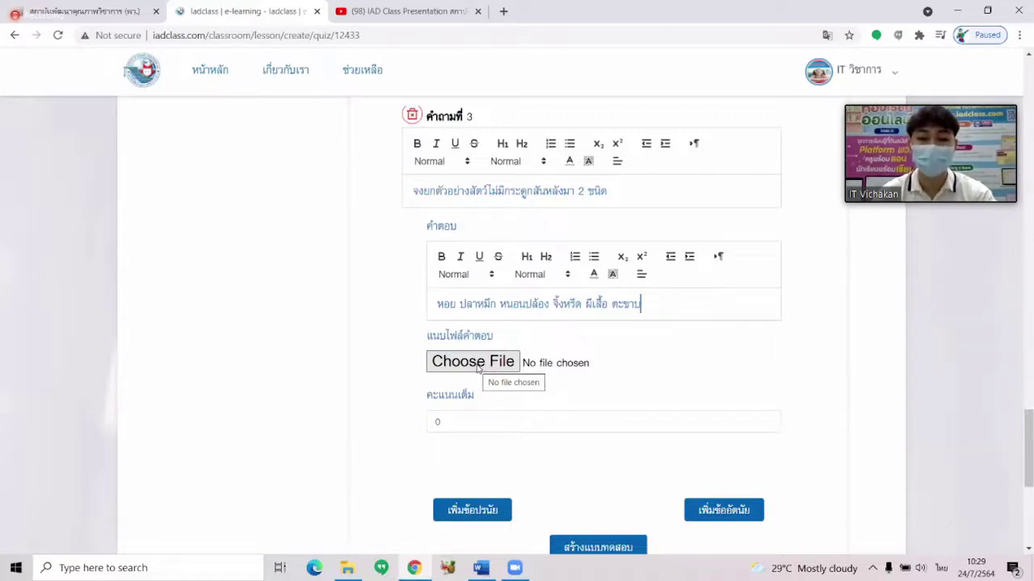
pyautogui.scroll(-2, 485, 368)
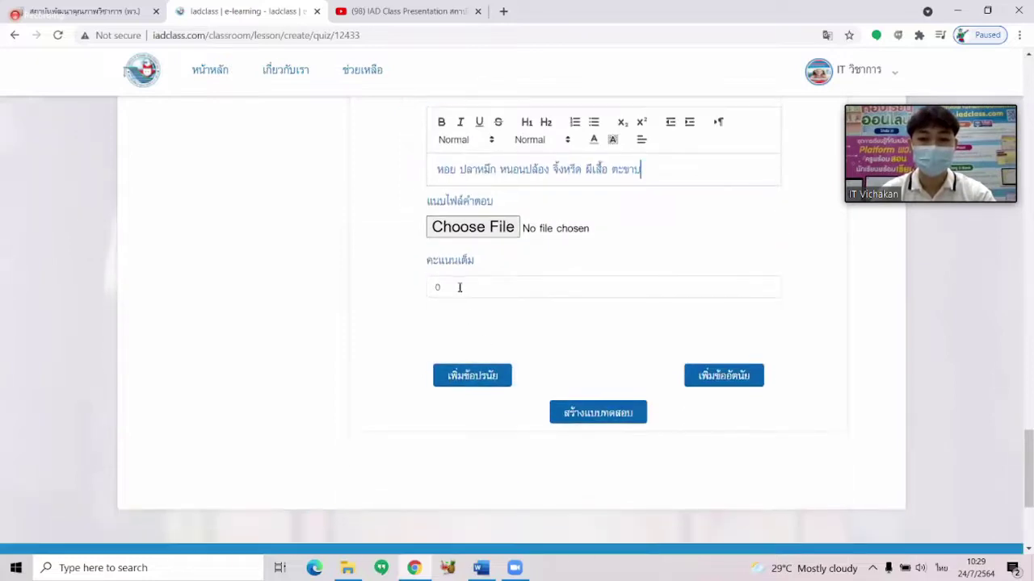
# Replace question 3's full score of 0 with 5, then review the three quiz questions.
pyautogui.click(459, 287)
pyautogui.moveTo(459, 286); pyautogui.dragTo(430, 289)
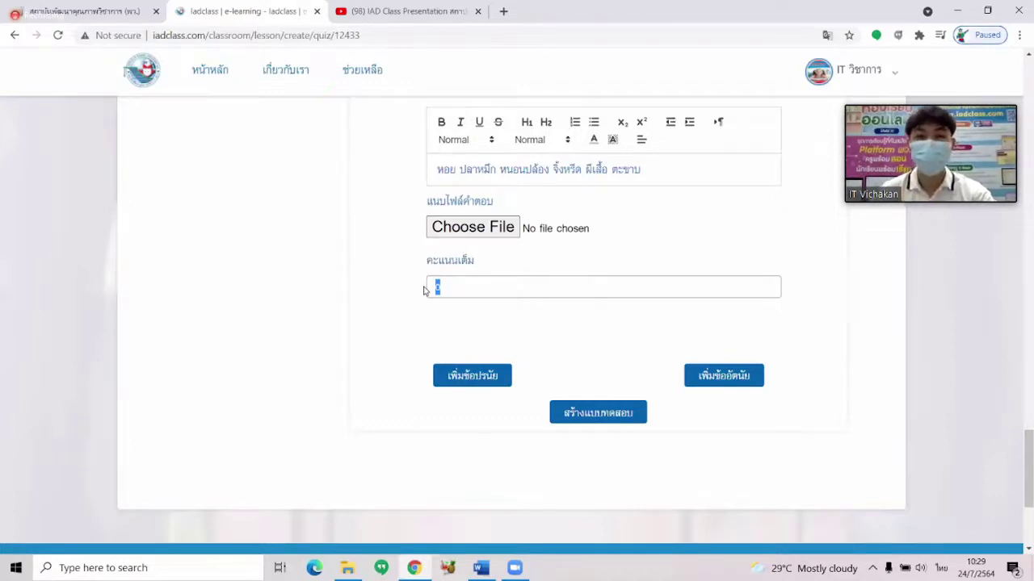
pyautogui.click(446, 288)
pyautogui.doubleClick(437, 288)
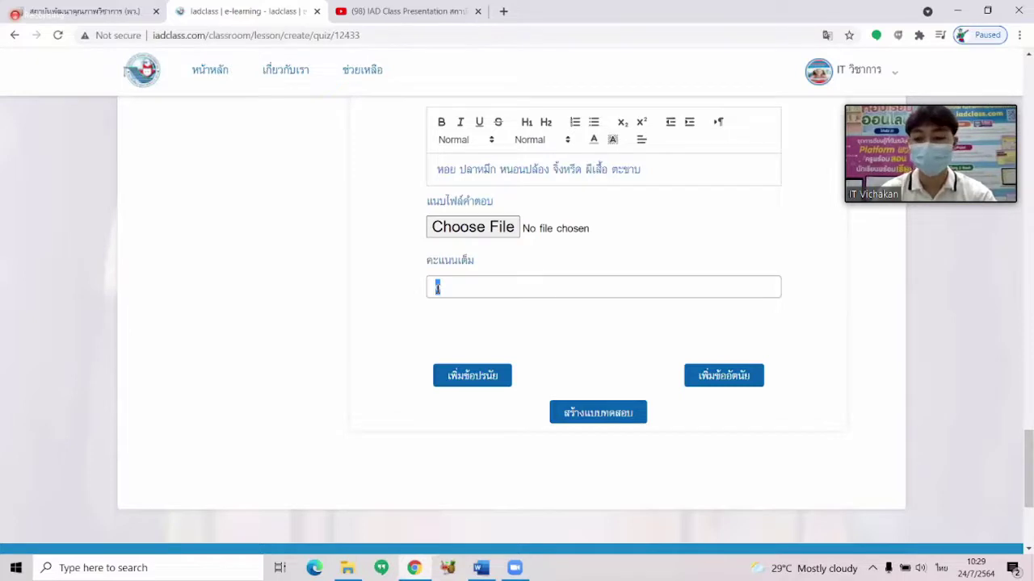
pyautogui.write('5')
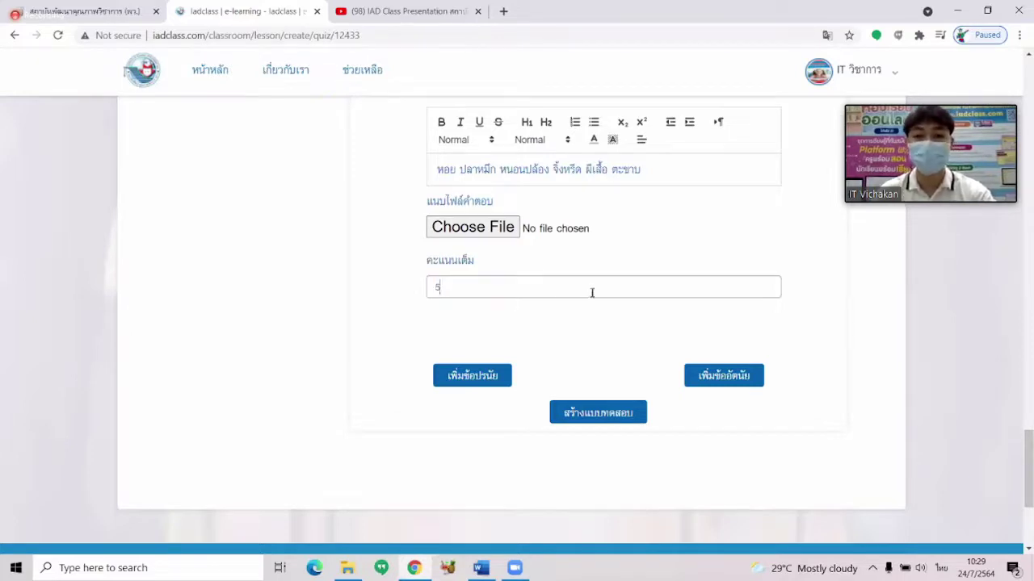
pyautogui.scroll(2, 626, 297)
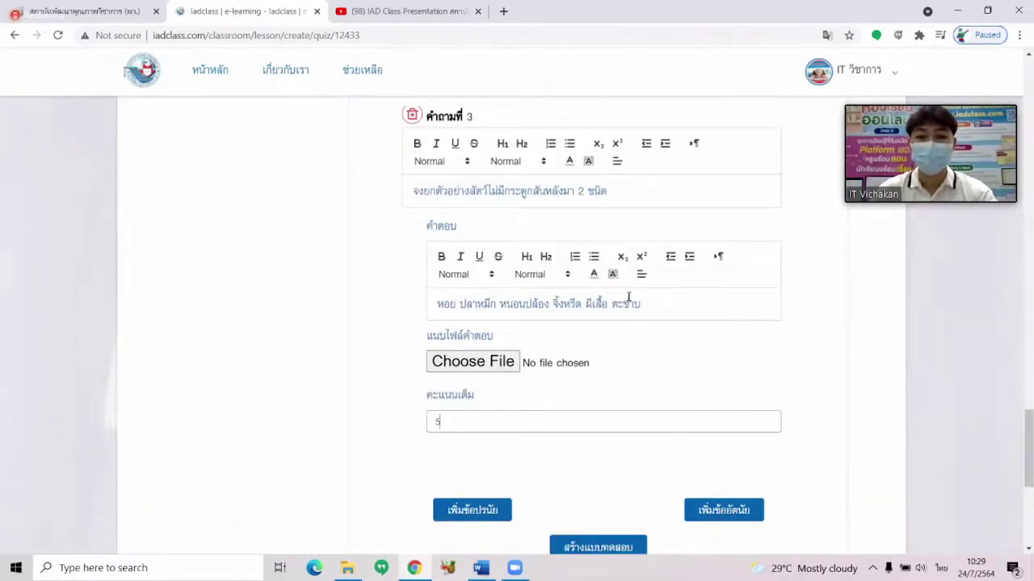
pyautogui.scroll(6, 642, 336)
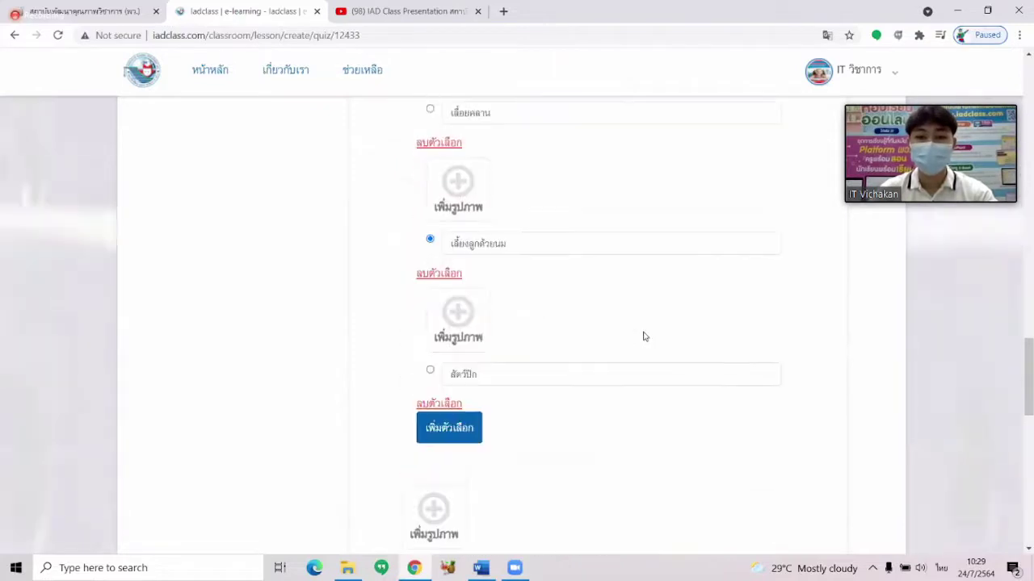
pyautogui.scroll(-6, 644, 336)
pyautogui.scroll(3, 644, 337)
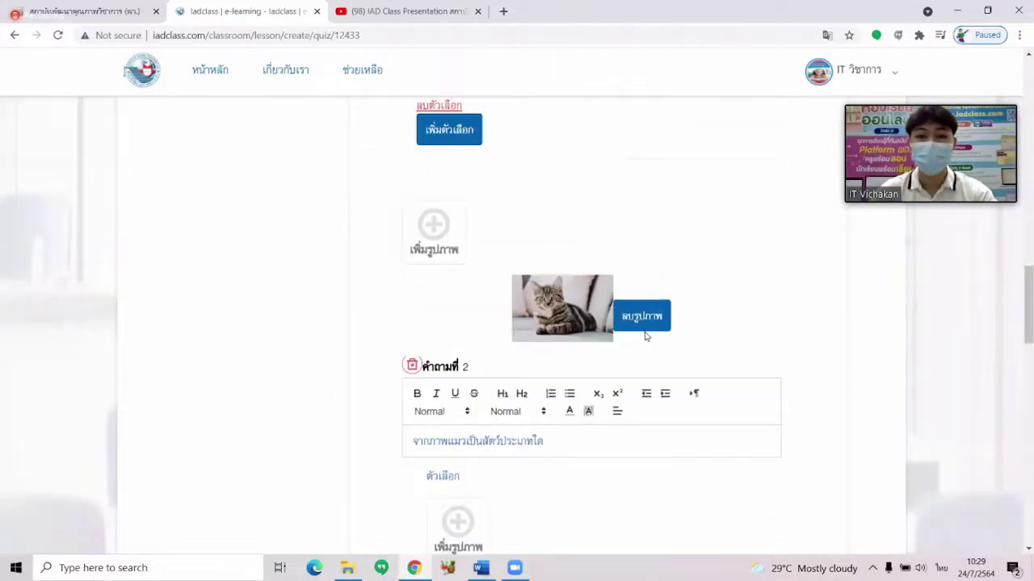
pyautogui.scroll(-9, 645, 336)
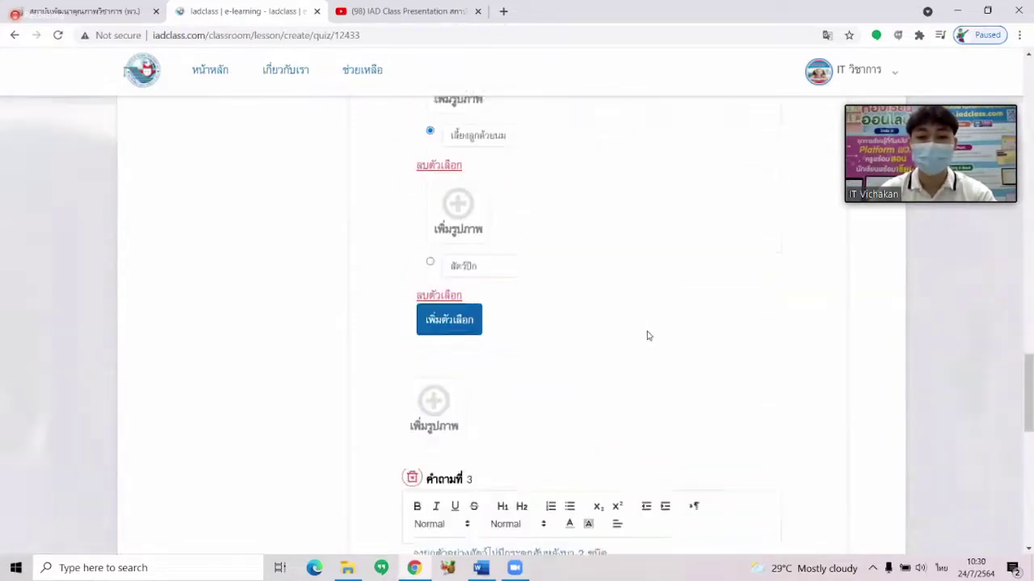
pyautogui.scroll(-5, 646, 336)
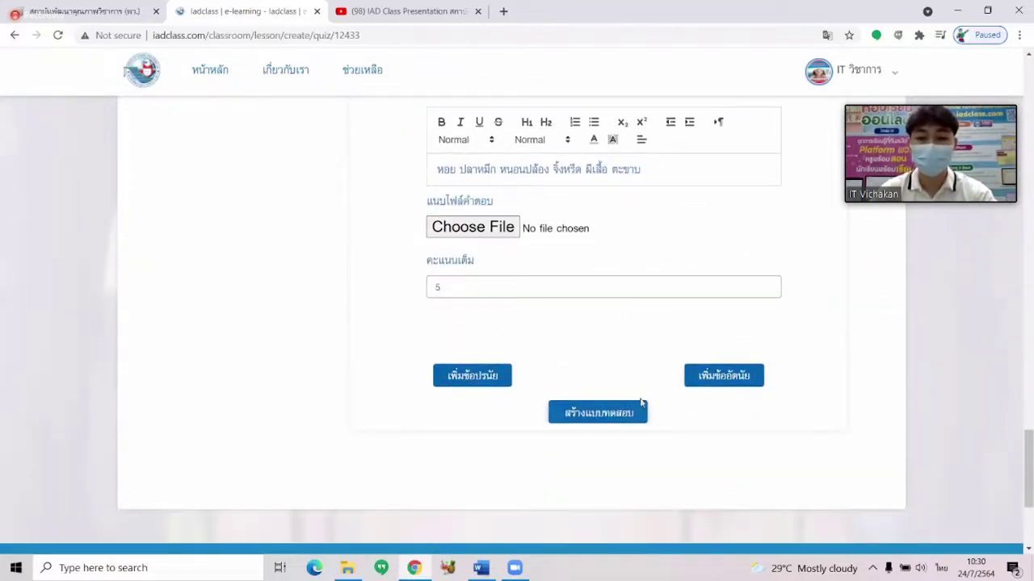
# Create the quiz แบบทดสอบหลังเรียน and find it in the classroom's lesson list.
pyautogui.click(594, 419)
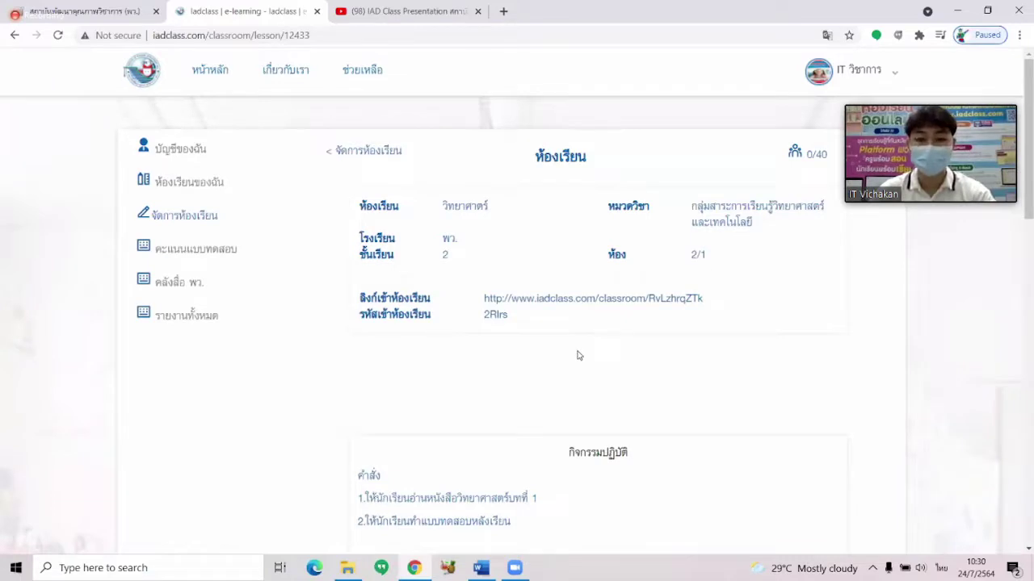
pyautogui.scroll(-1, 578, 355)
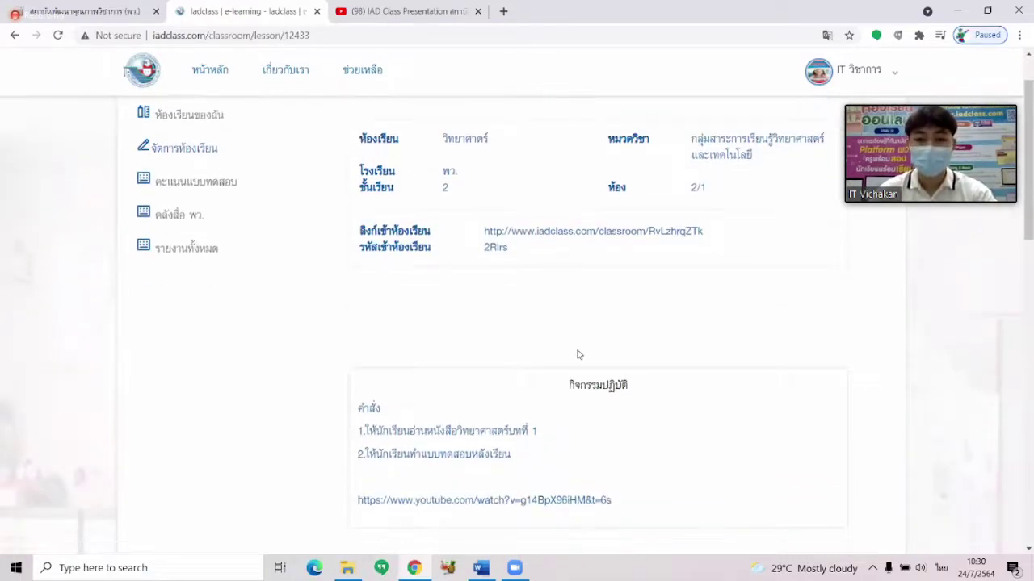
pyautogui.scroll(-9, 579, 356)
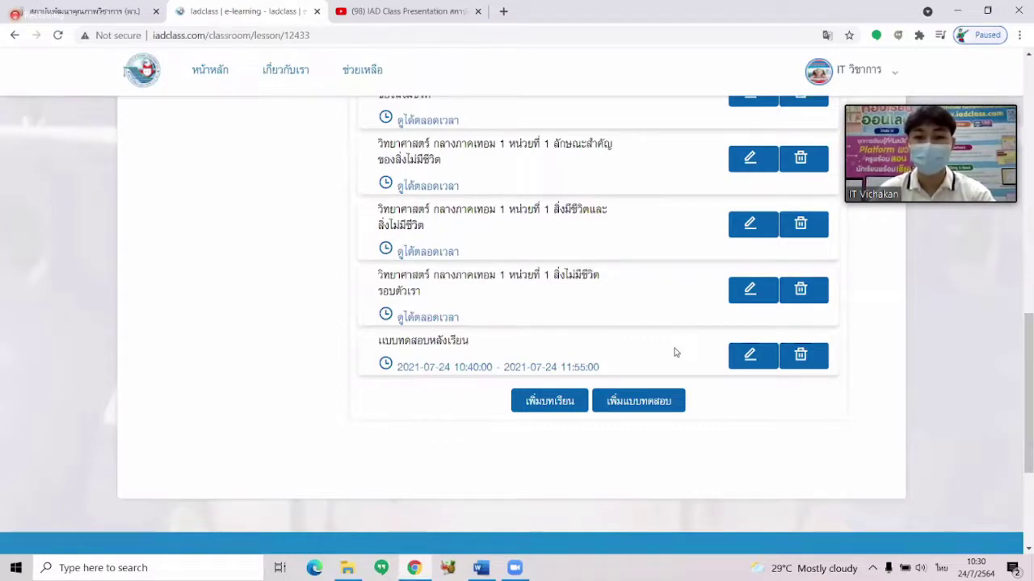
# Open แบบทดสอบหลังเรียน for editing and close its quiz-name editor without changes.
pyautogui.click(754, 359)
pyautogui.scroll(-3, 659, 353)
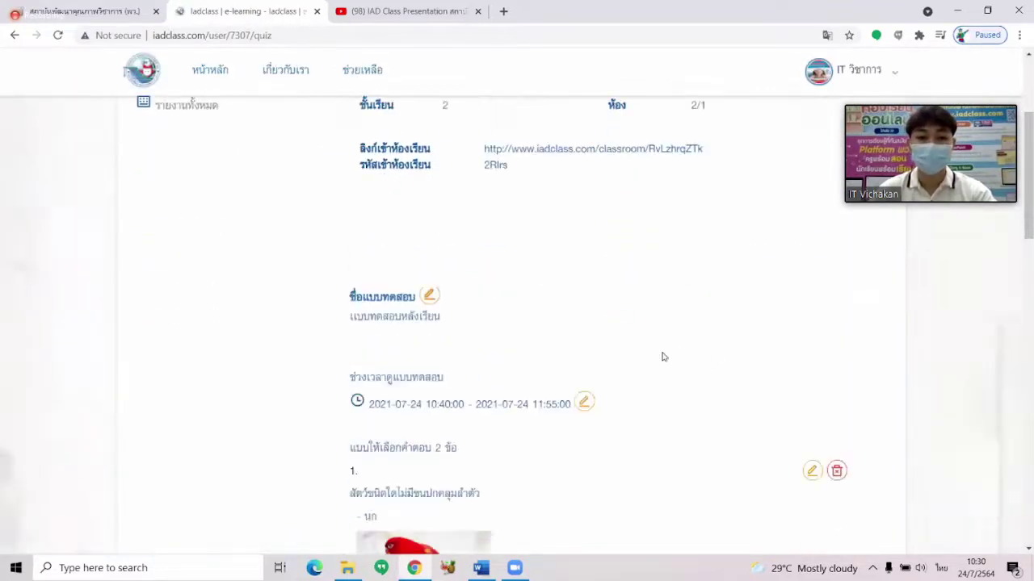
pyautogui.scroll(-2, 477, 240)
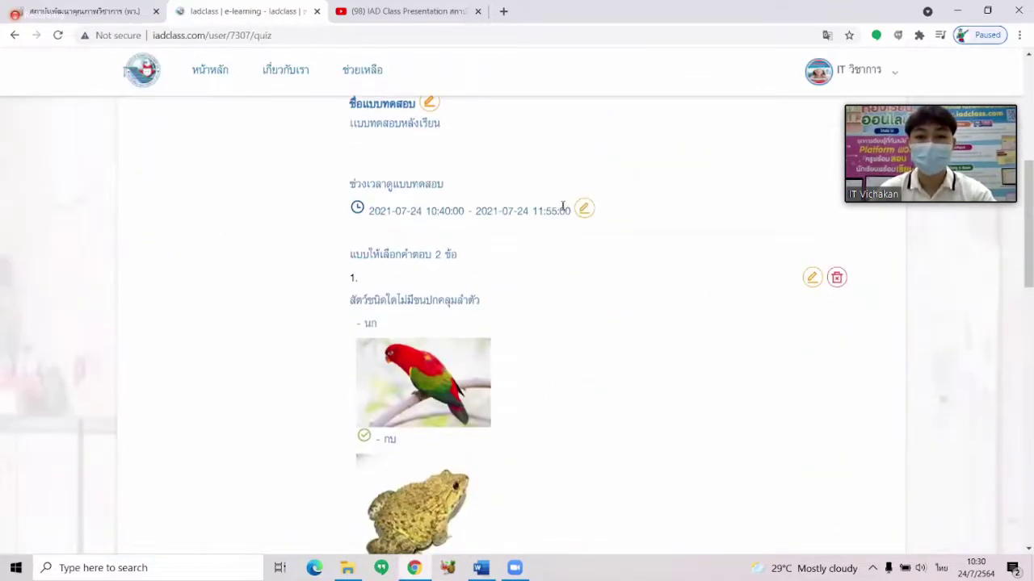
pyautogui.scroll(-3, 583, 214)
pyautogui.scroll(2, 587, 221)
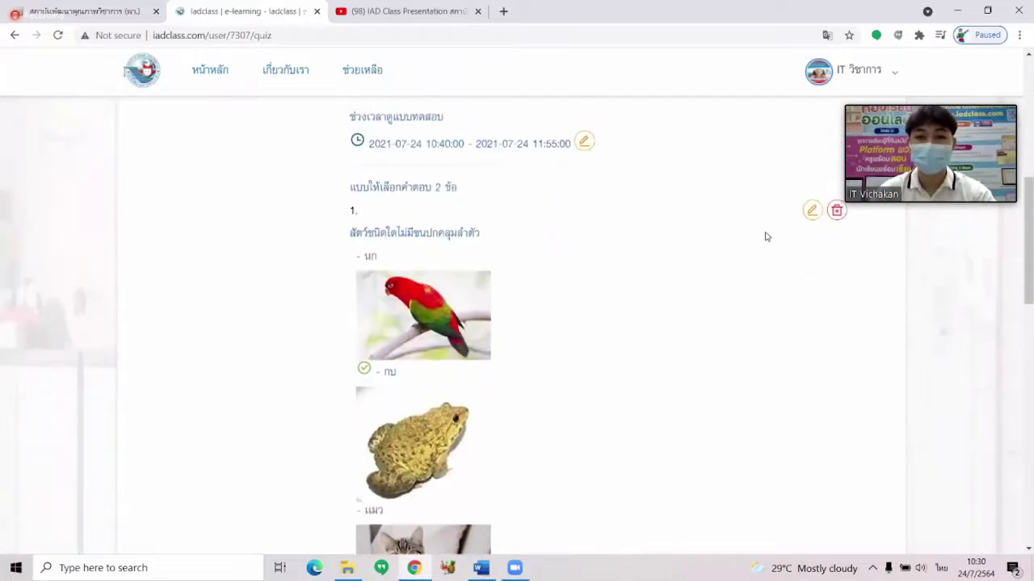
pyautogui.scroll(-1, 644, 244)
pyautogui.scroll(1, 644, 244)
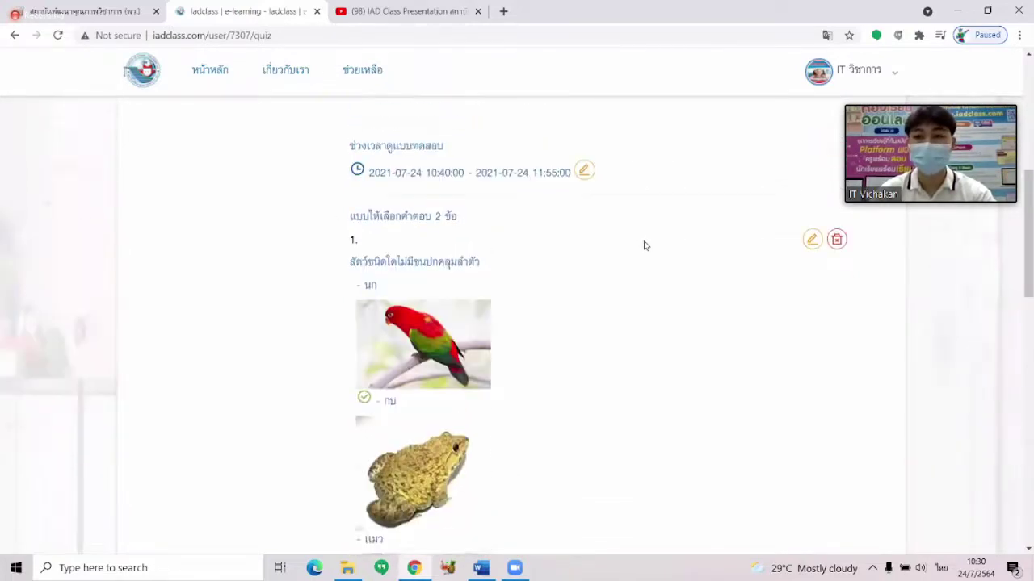
pyautogui.scroll(2, 455, 150)
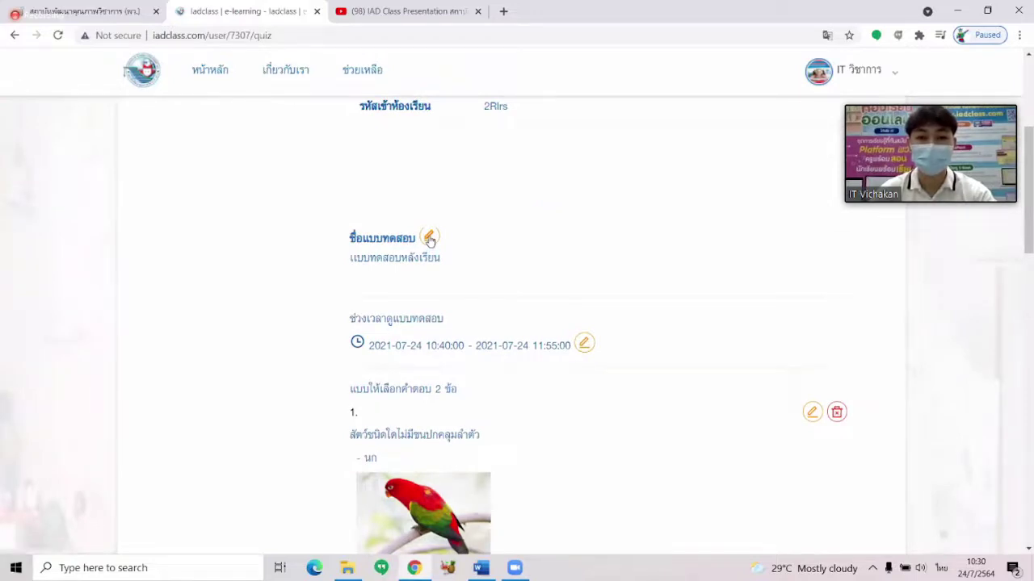
pyautogui.click(429, 238)
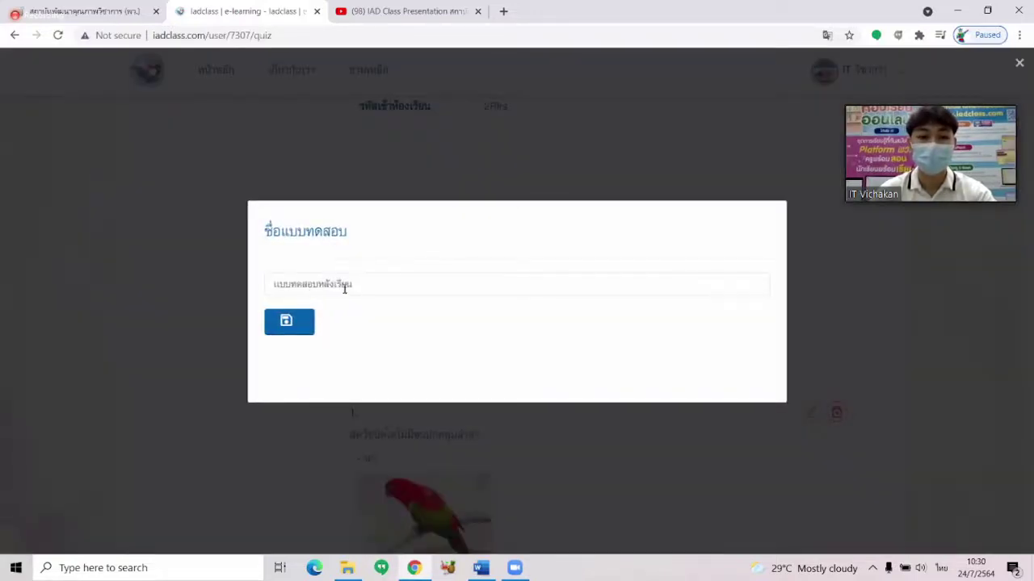
pyautogui.click(867, 288)
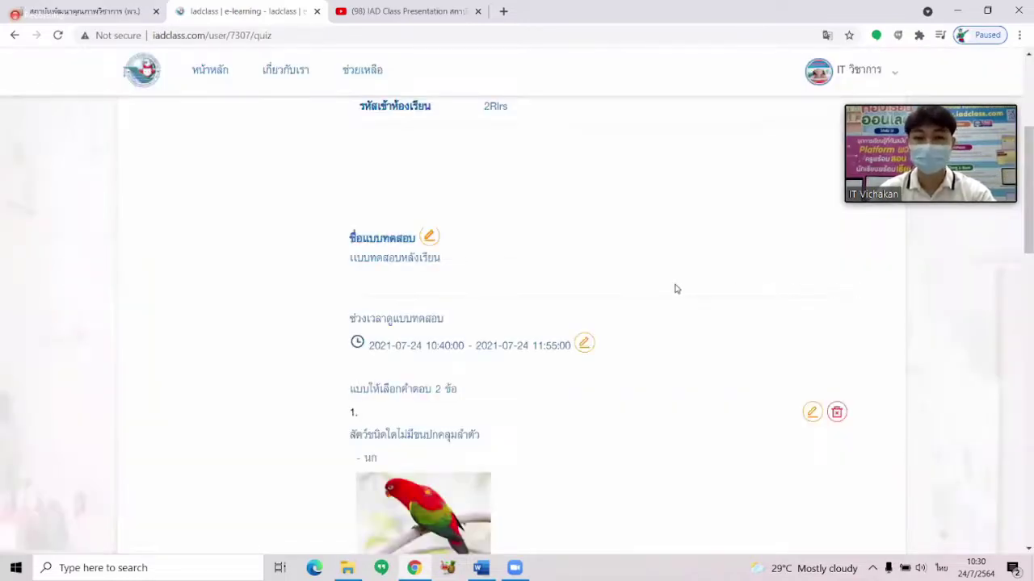
# Add a blank multiple-choice question, delete it, and go back to the lesson list.
pyautogui.scroll(-3, 676, 288)
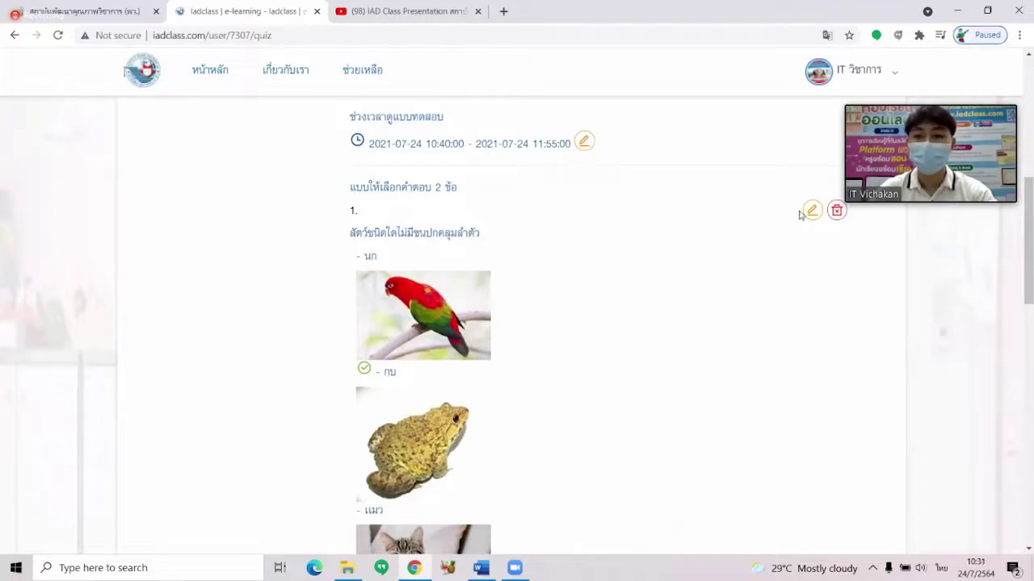
pyautogui.scroll(-1, 811, 236)
pyautogui.scroll(-6, 811, 238)
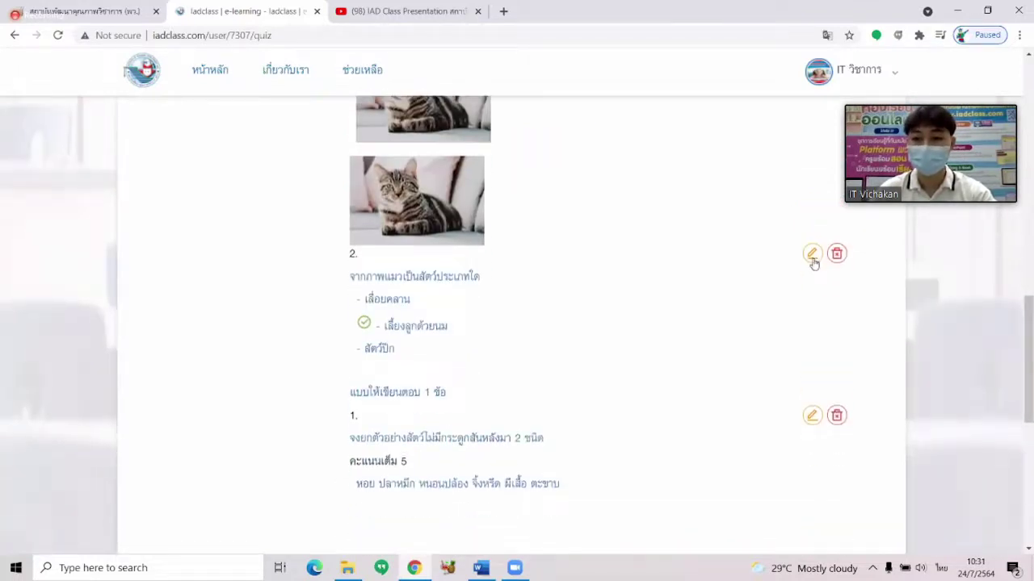
pyautogui.scroll(-4, 811, 264)
pyautogui.scroll(-1, 811, 263)
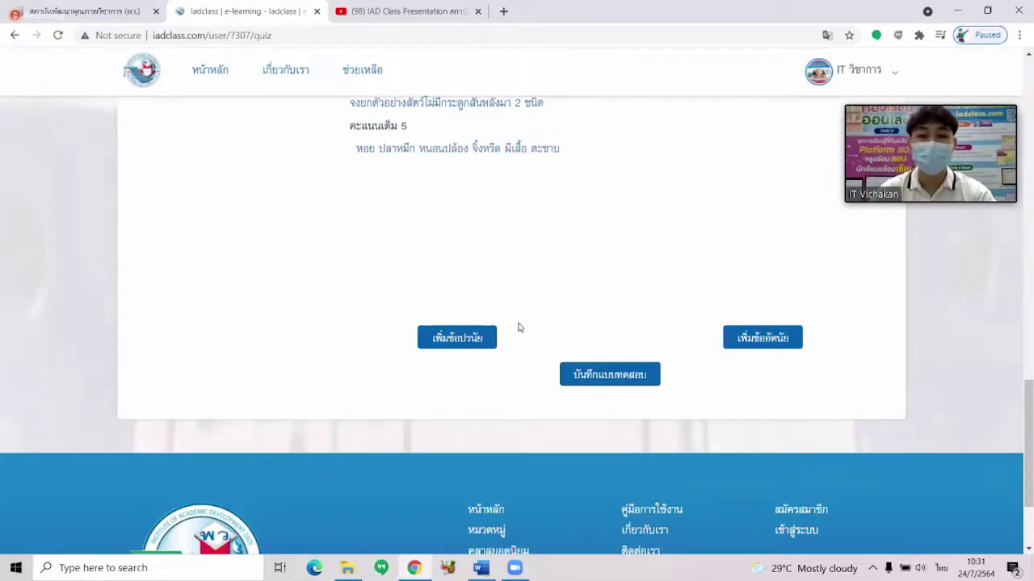
pyautogui.click(471, 339)
pyautogui.scroll(-5, 484, 307)
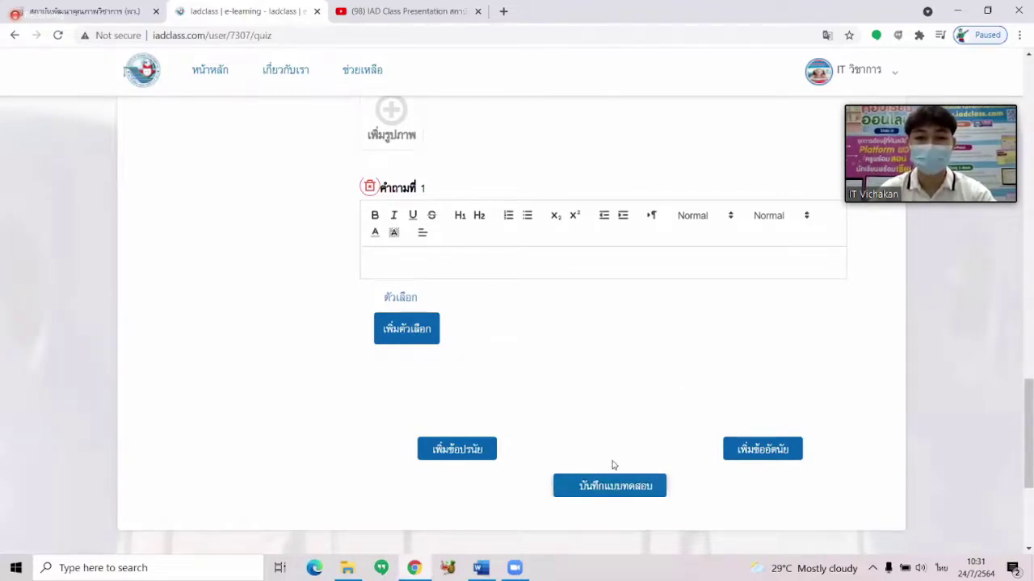
pyautogui.scroll(2, 600, 414)
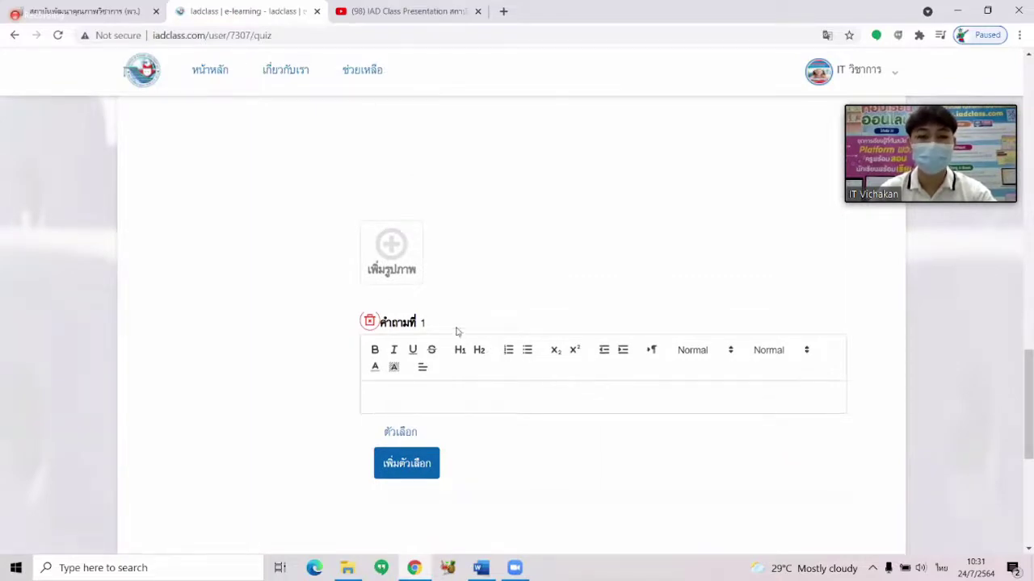
pyautogui.scroll(-2, 452, 318)
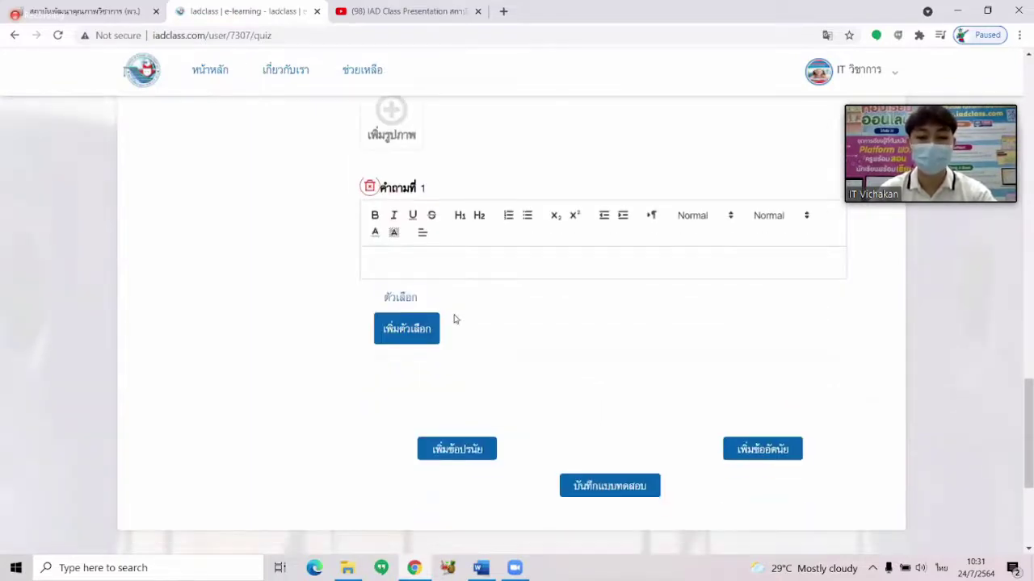
pyautogui.scroll(1, 441, 302)
pyautogui.click(370, 253)
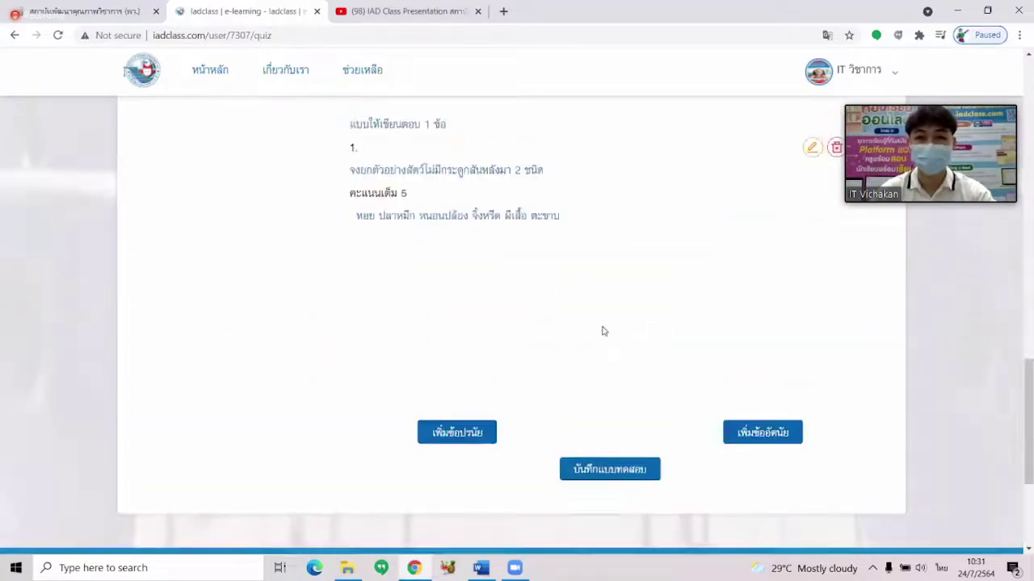
pyautogui.click(13, 37)
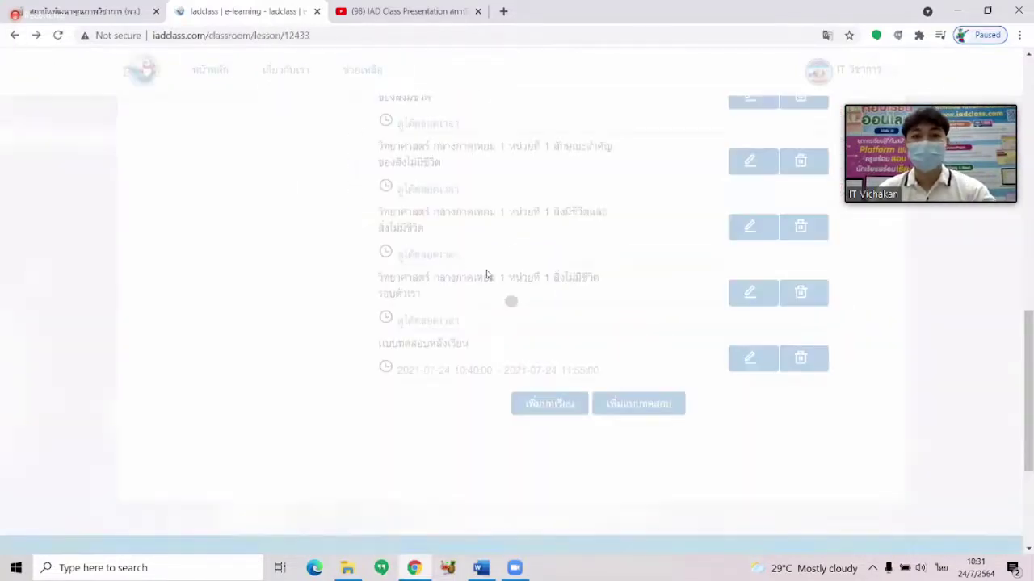
# Scroll back to the top of the Science classroom page and select its join link.
pyautogui.scroll(2, 520, 292)
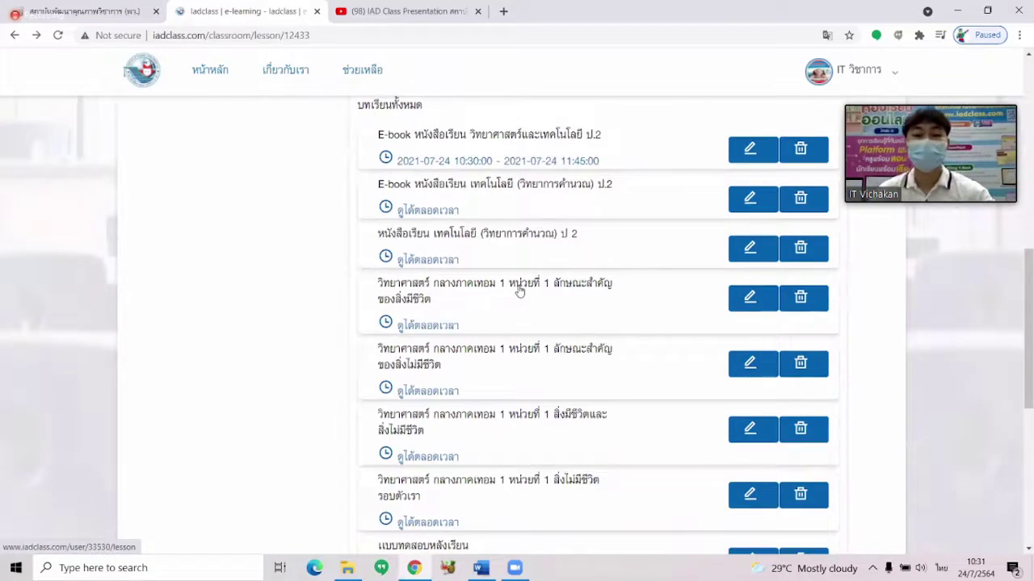
pyautogui.scroll(2, 519, 292)
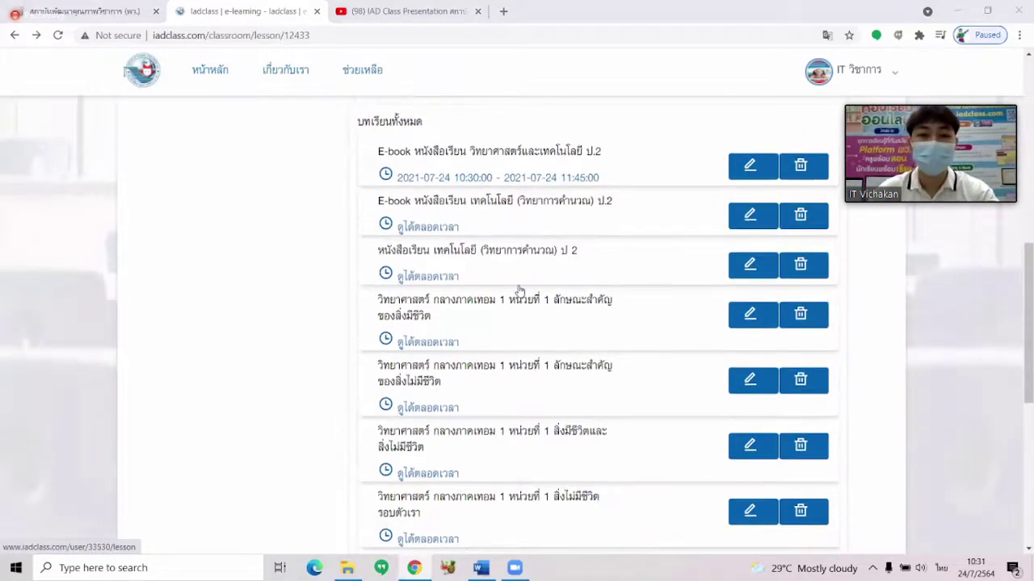
pyautogui.scroll(-1, 520, 291)
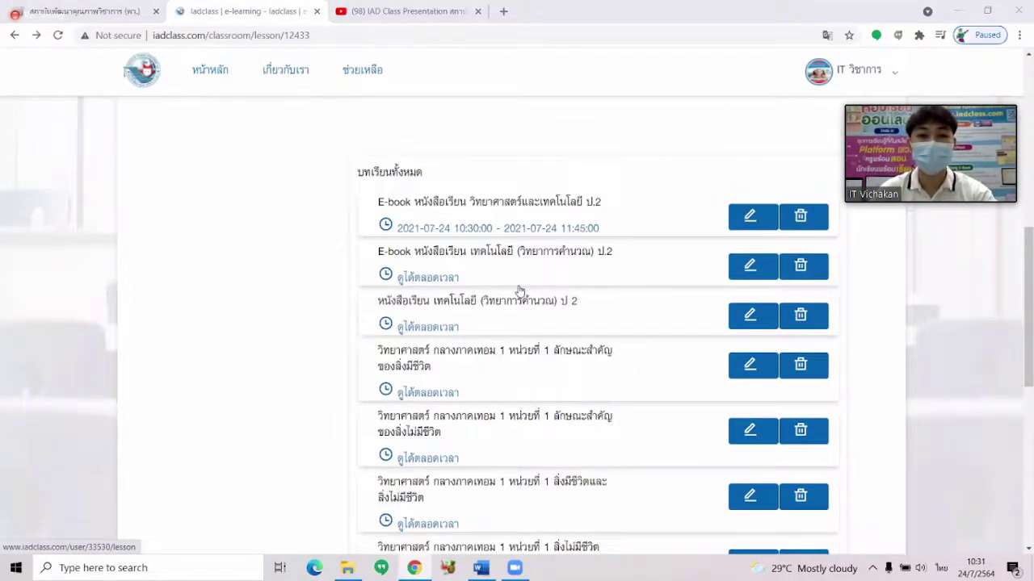
pyautogui.scroll(-1, 519, 291)
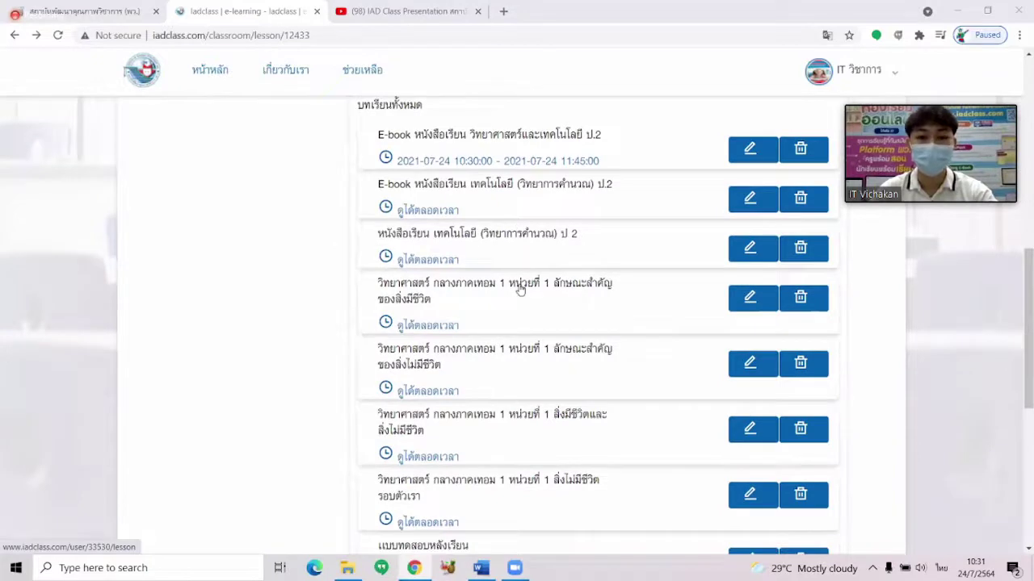
pyautogui.scroll(-2, 519, 290)
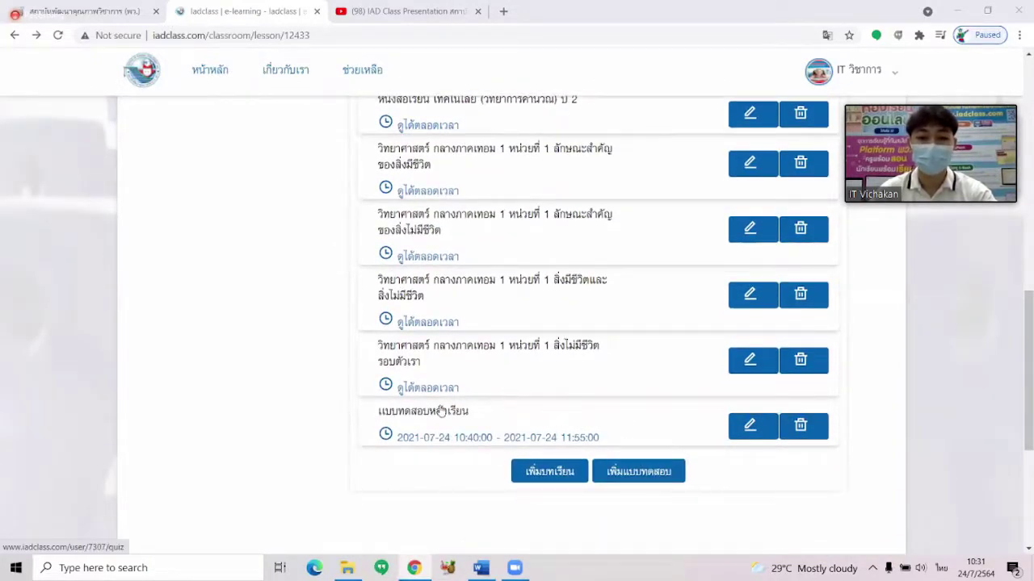
pyautogui.scroll(4, 473, 416)
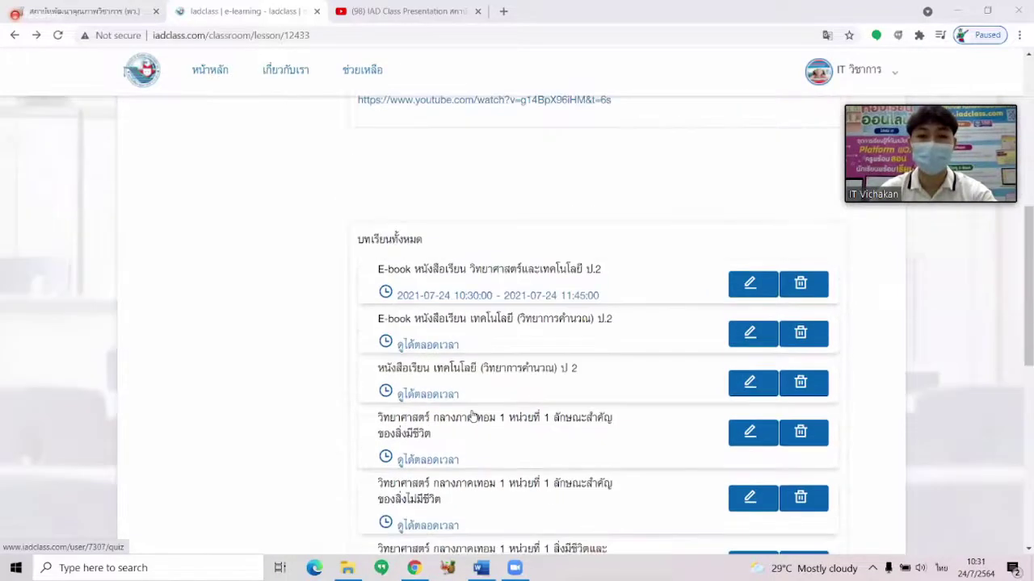
pyautogui.scroll(8, 473, 416)
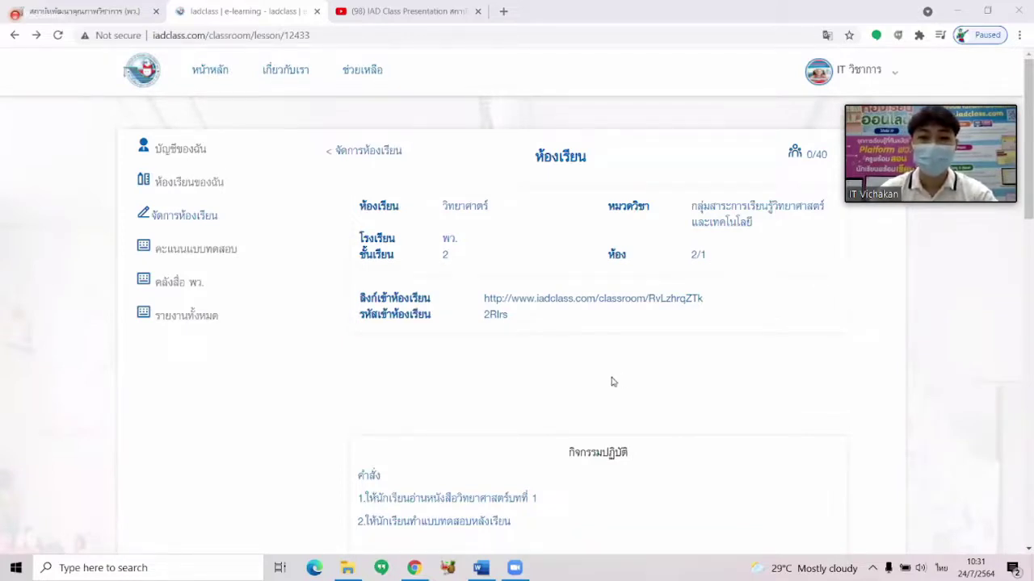
pyautogui.moveTo(483, 303); pyautogui.dragTo(712, 302)
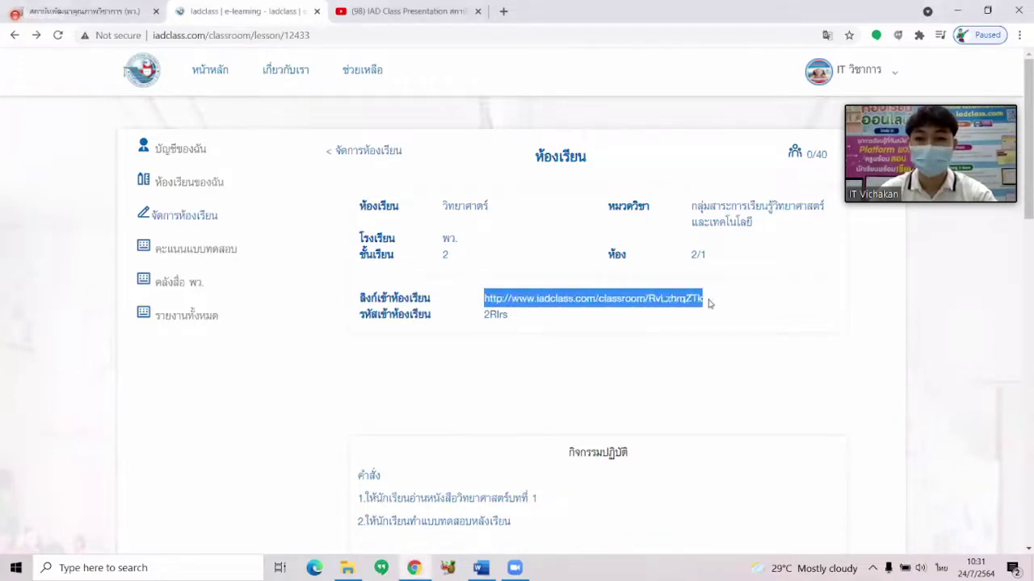
# Select the full classroom join link on the classroom page.
pyautogui.moveTo(485, 314); pyautogui.dragTo(517, 317)
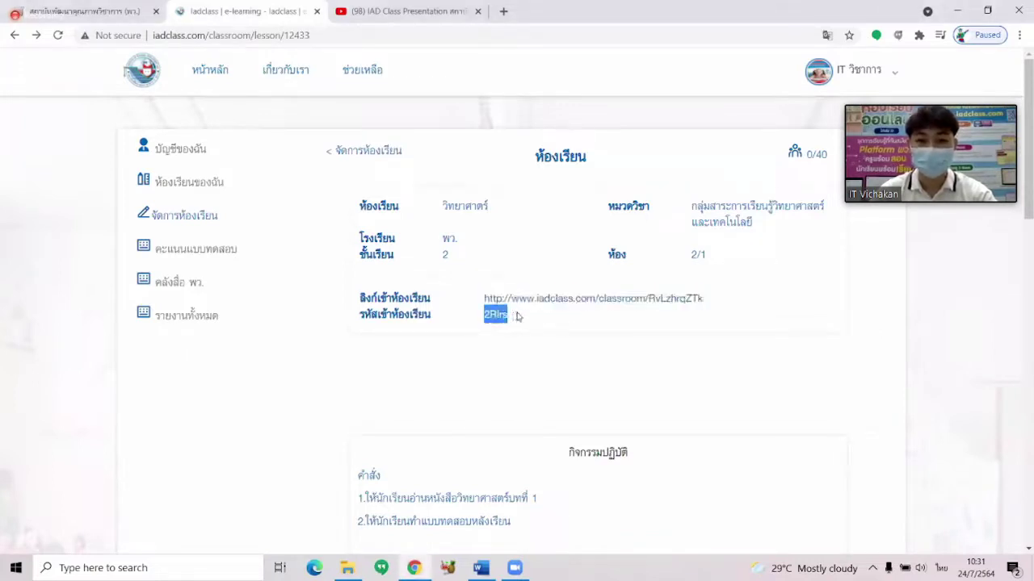
pyautogui.click(541, 317)
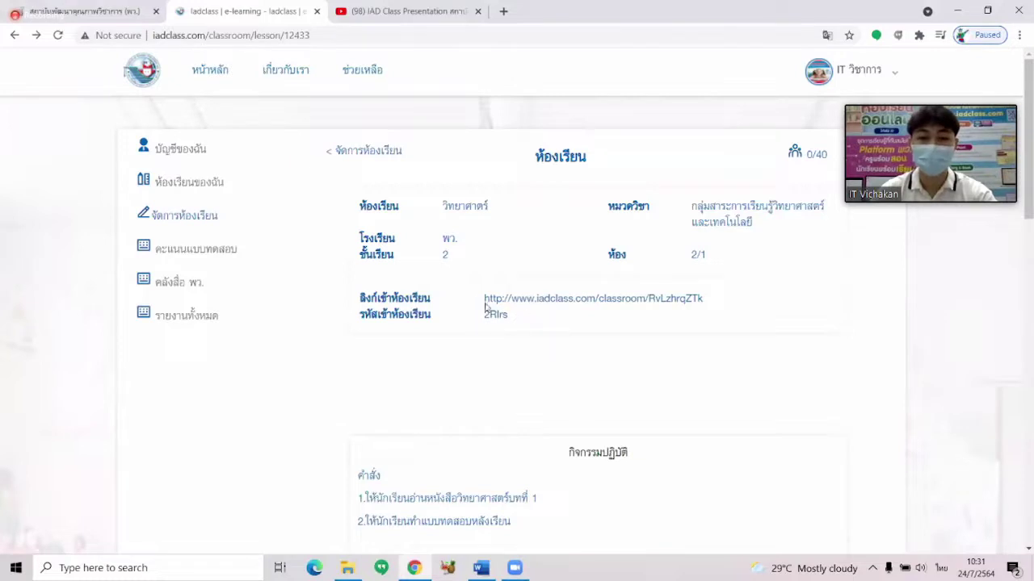
pyautogui.moveTo(481, 298); pyautogui.dragTo(706, 299)
pyautogui.moveTo(484, 299); pyautogui.dragTo(521, 313)
pyautogui.click(522, 318)
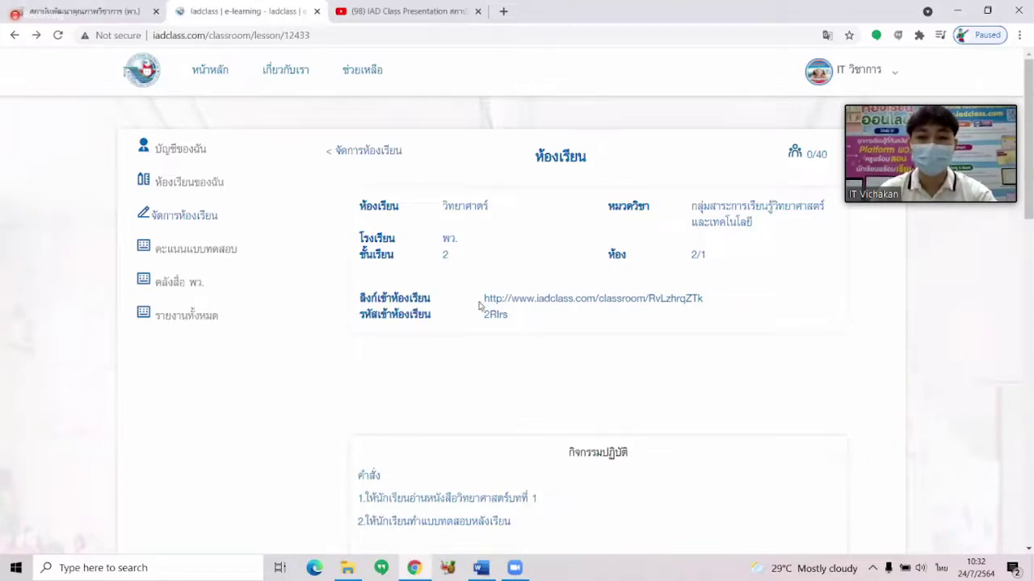
pyautogui.moveTo(482, 300); pyautogui.dragTo(525, 315)
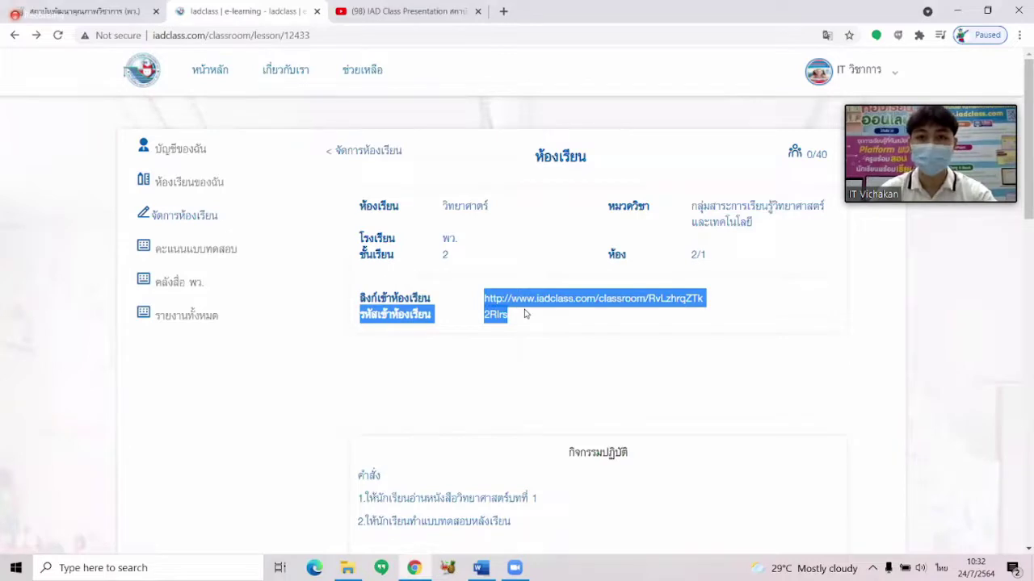
pyautogui.click(525, 314)
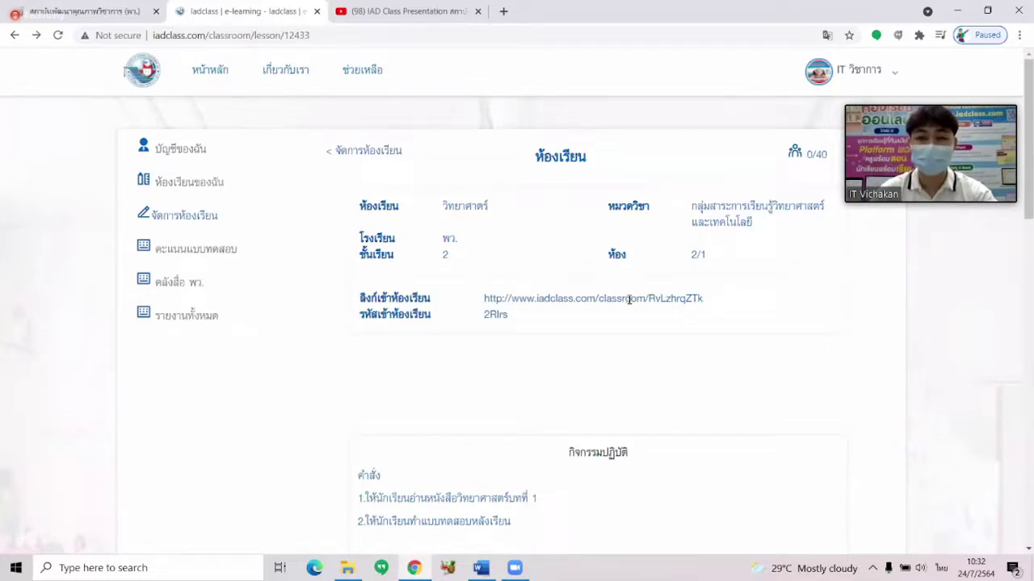
pyautogui.moveTo(484, 299); pyautogui.dragTo(701, 299)
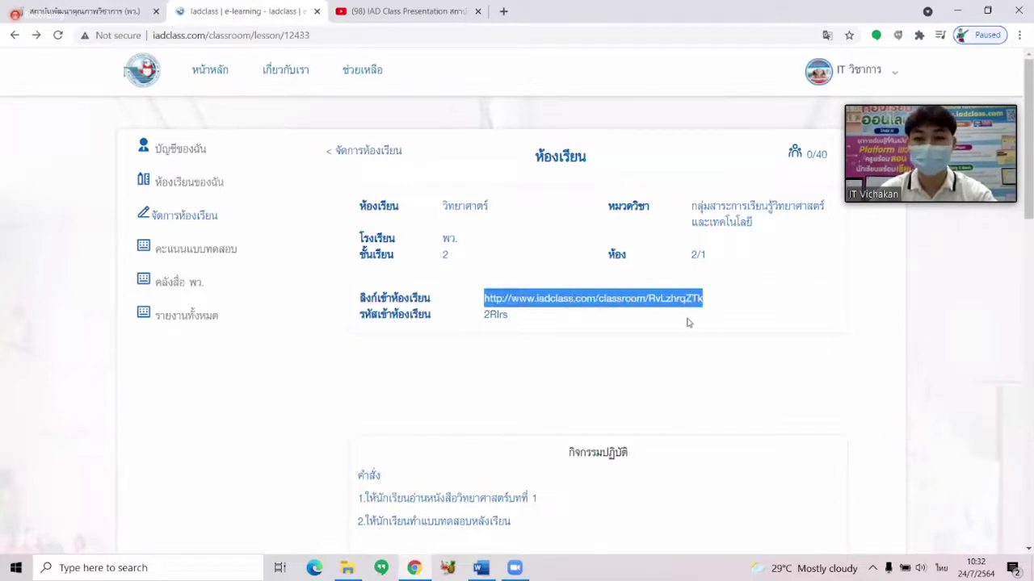
pyautogui.click(690, 323)
pyautogui.moveTo(483, 299); pyautogui.dragTo(705, 298)
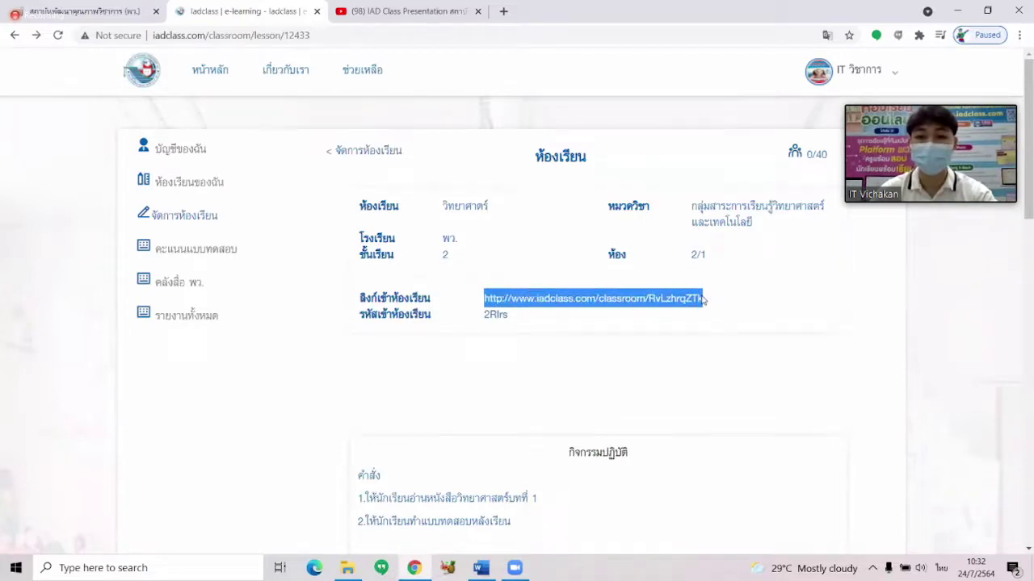
pyautogui.click(537, 314)
pyautogui.moveTo(484, 299); pyautogui.dragTo(531, 315)
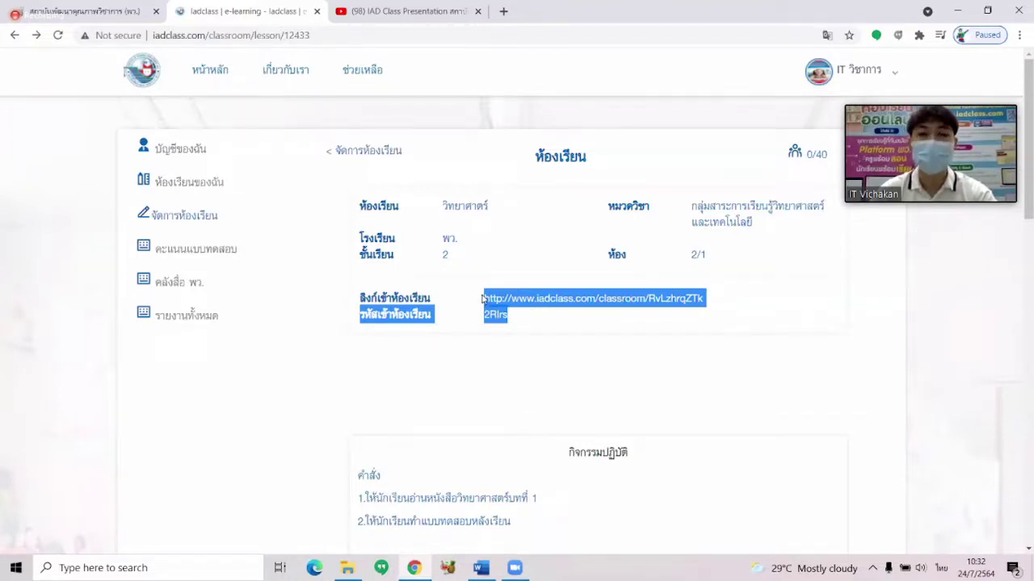
pyautogui.click(525, 318)
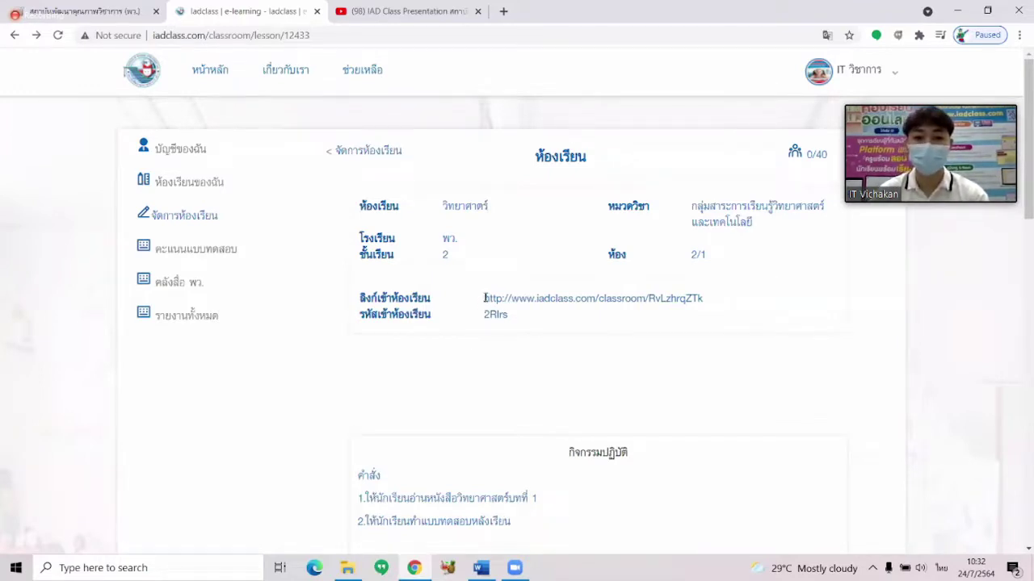
pyautogui.moveTo(484, 298); pyautogui.dragTo(669, 290)
pyautogui.moveTo(701, 289); pyautogui.dragTo(703, 289)
pyautogui.hotkey('ctrl', 'c')
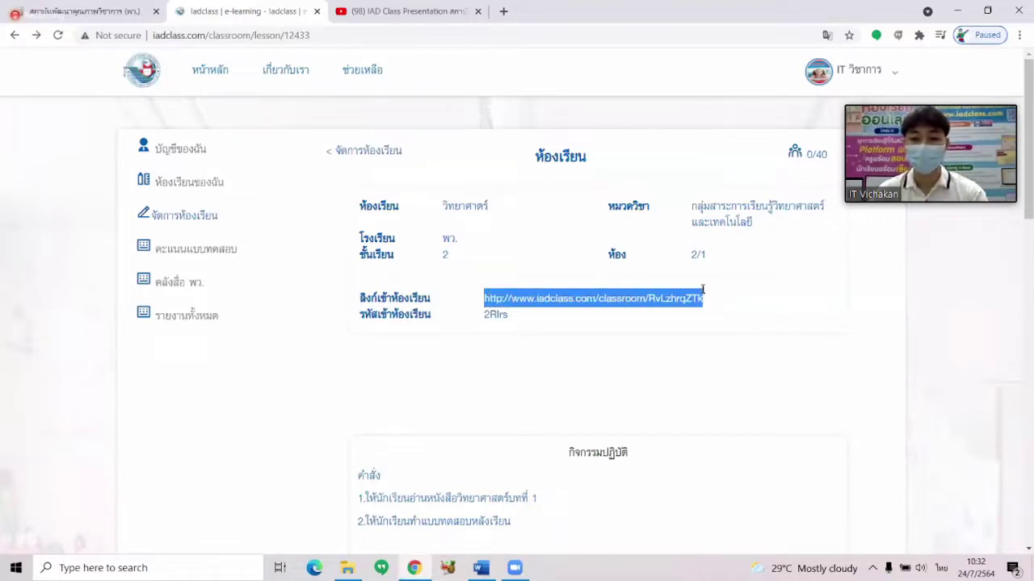
# Paste the join link into a new Edge tab and load the classroom page.
pyautogui.click(314, 568)
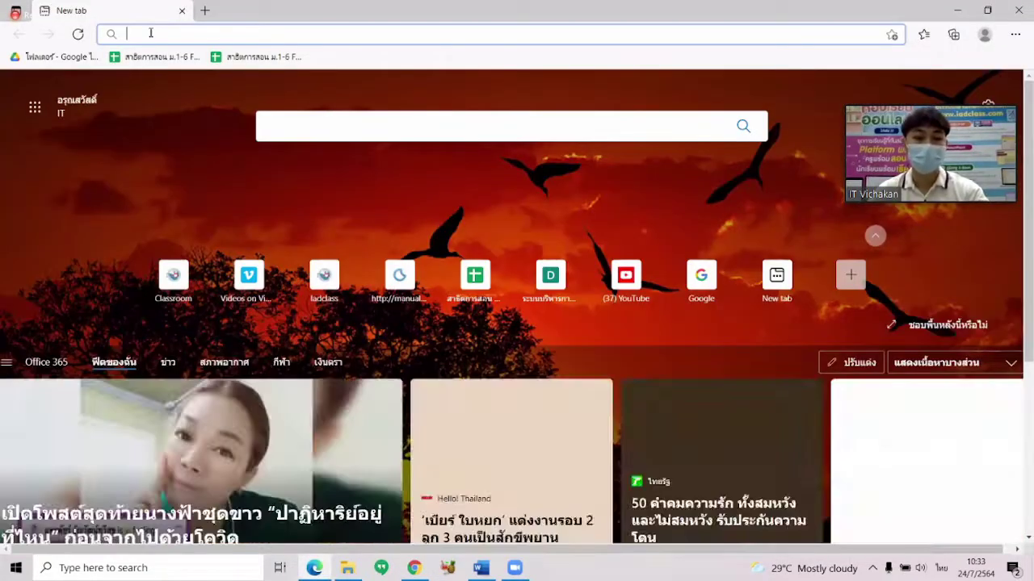
pyautogui.hotkey('ctrl', 'v')
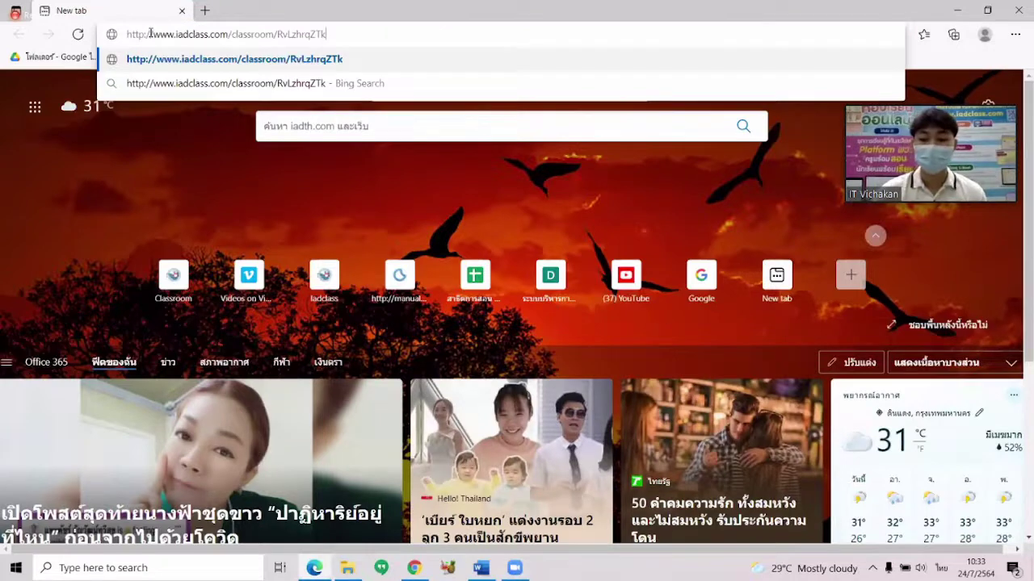
pyautogui.press('Return')
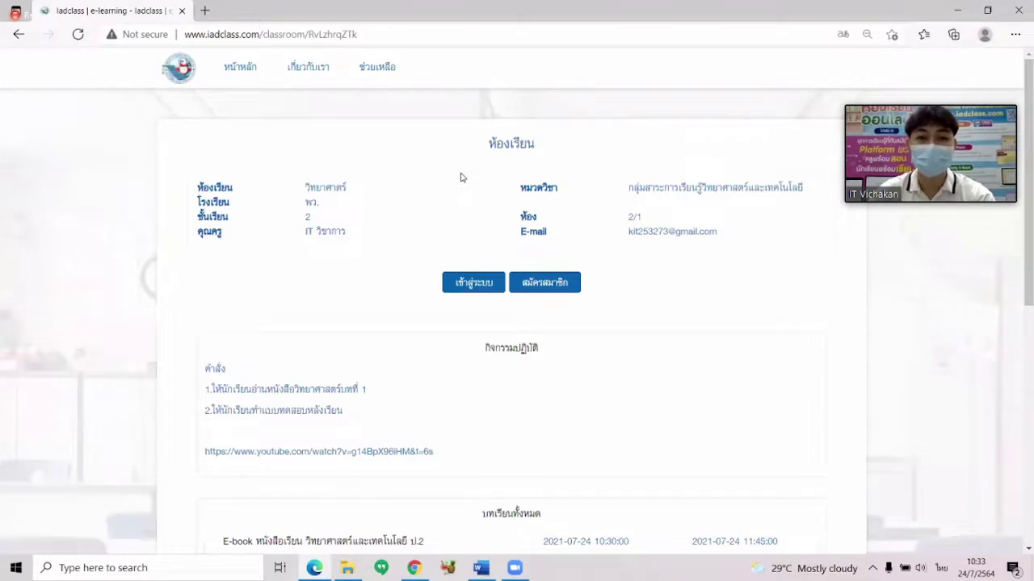
# Highlight the classroom's subject วิทยาศาสตร์, school พว., grade 2 and teacher name.
pyautogui.scroll(-1, 461, 177)
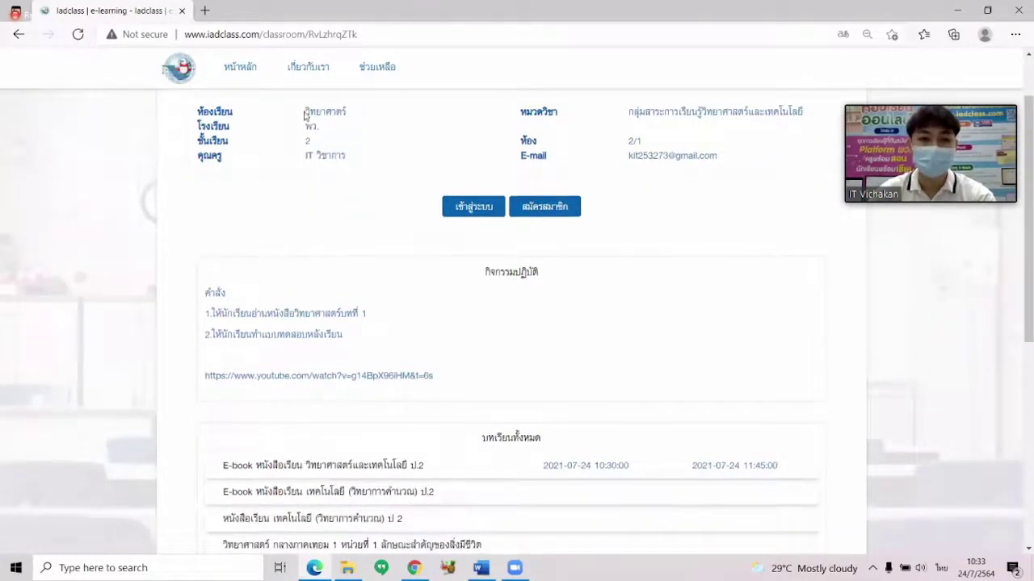
pyautogui.doubleClick(343, 113)
pyautogui.moveTo(623, 113); pyautogui.dragTo(685, 114)
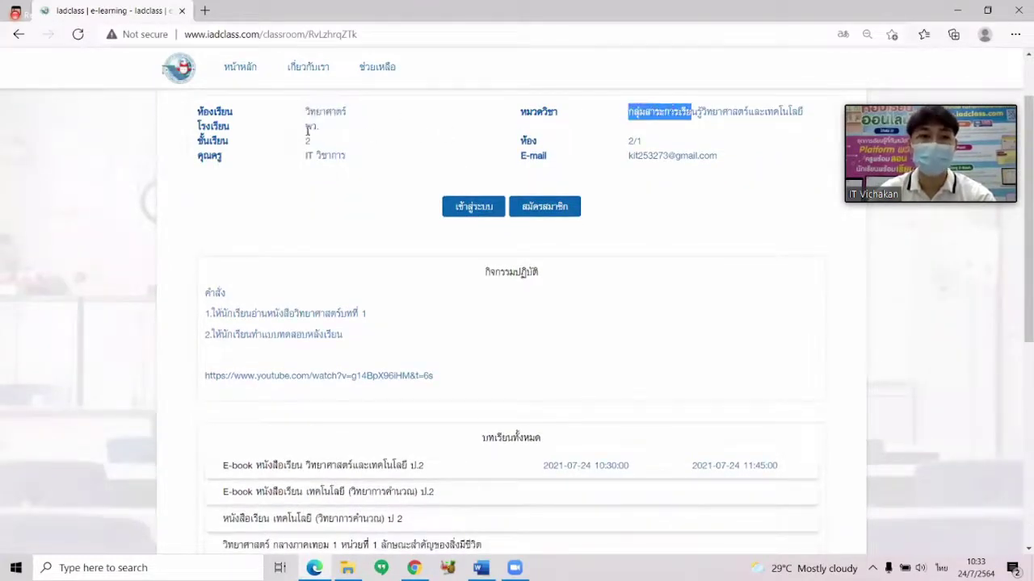
pyautogui.moveTo(306, 128); pyautogui.dragTo(328, 131)
pyautogui.doubleClick(307, 142)
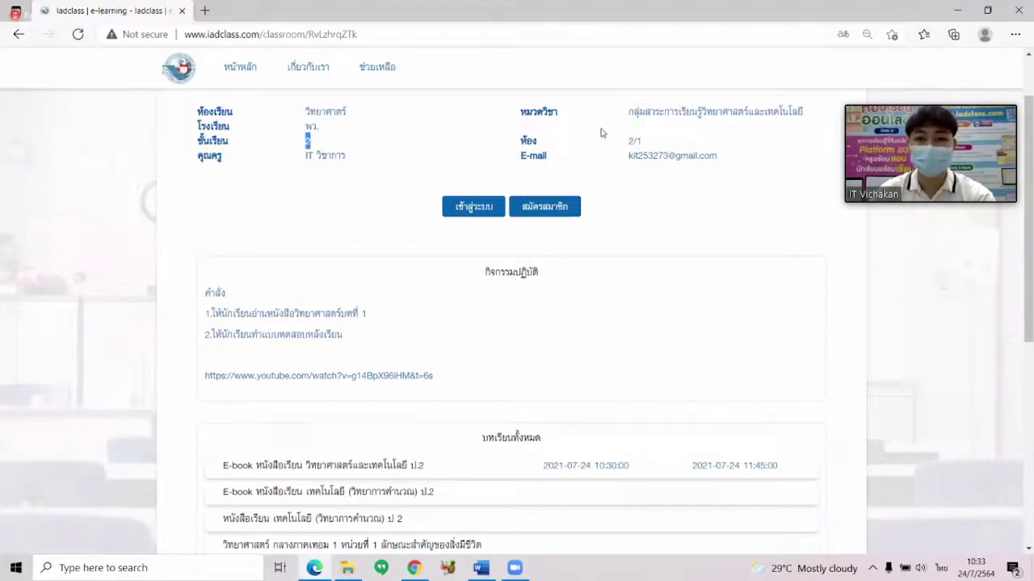
pyautogui.click(627, 135)
pyautogui.moveTo(307, 158); pyautogui.dragTo(352, 161)
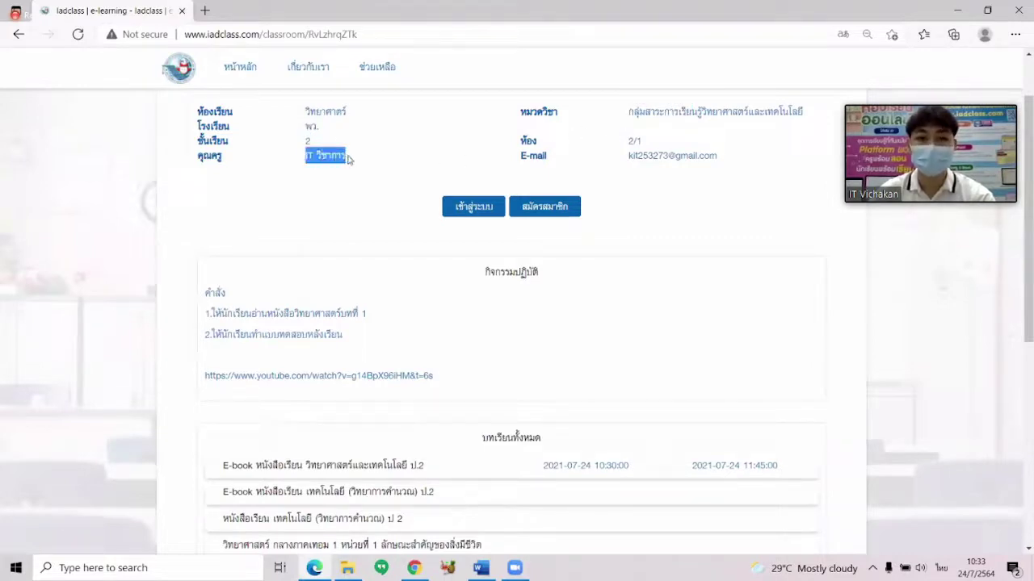
pyautogui.click(619, 162)
pyautogui.moveTo(618, 162); pyautogui.dragTo(681, 187)
# Highlight the remaining classroom details, then go to the student login page.
pyautogui.scroll(-1, 554, 226)
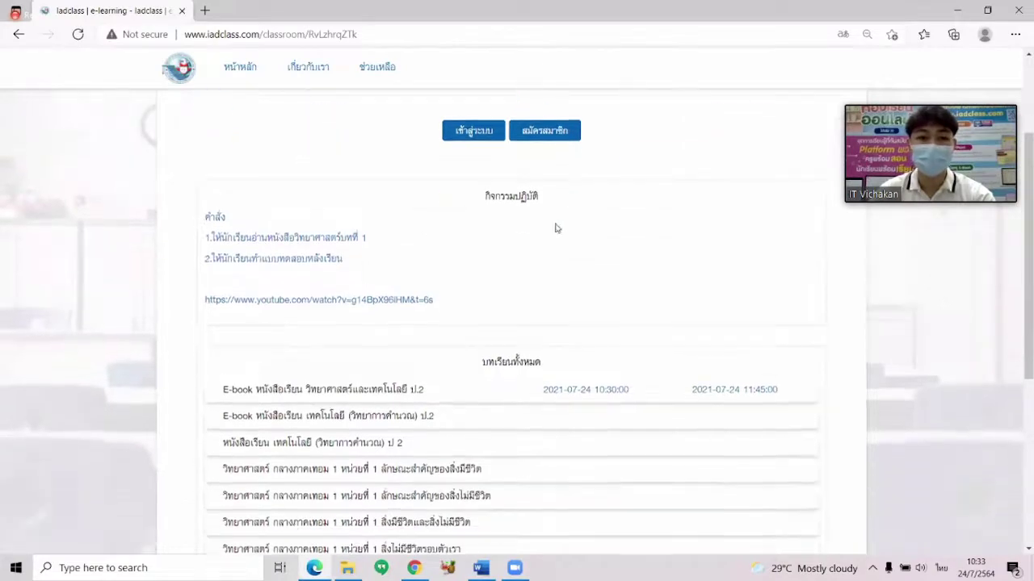
pyautogui.moveTo(212, 234); pyautogui.dragTo(459, 228)
pyautogui.scroll(-1, 469, 228)
pyautogui.scroll(-1, 479, 227)
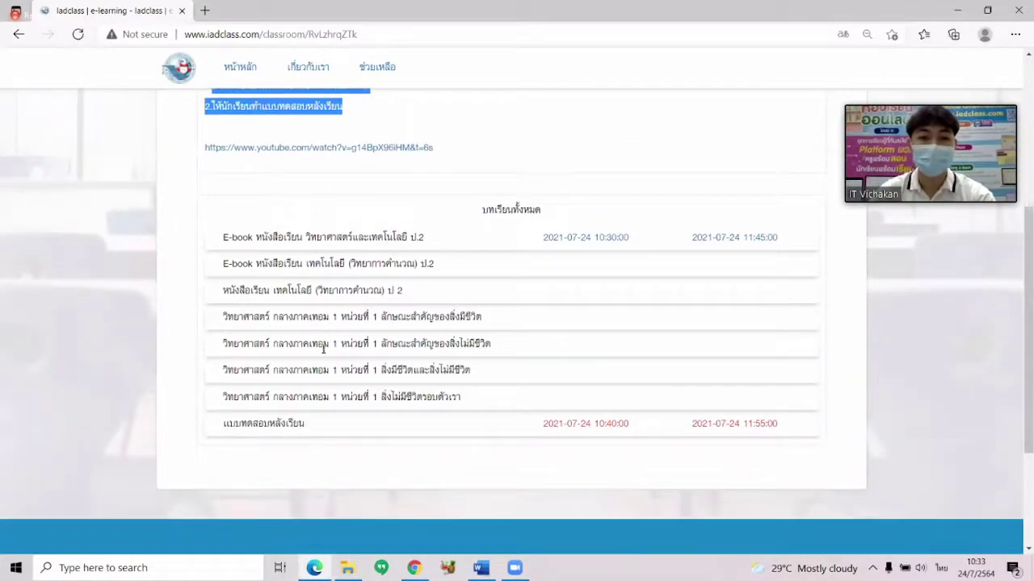
pyautogui.scroll(3, 380, 327)
pyautogui.scroll(1, 385, 319)
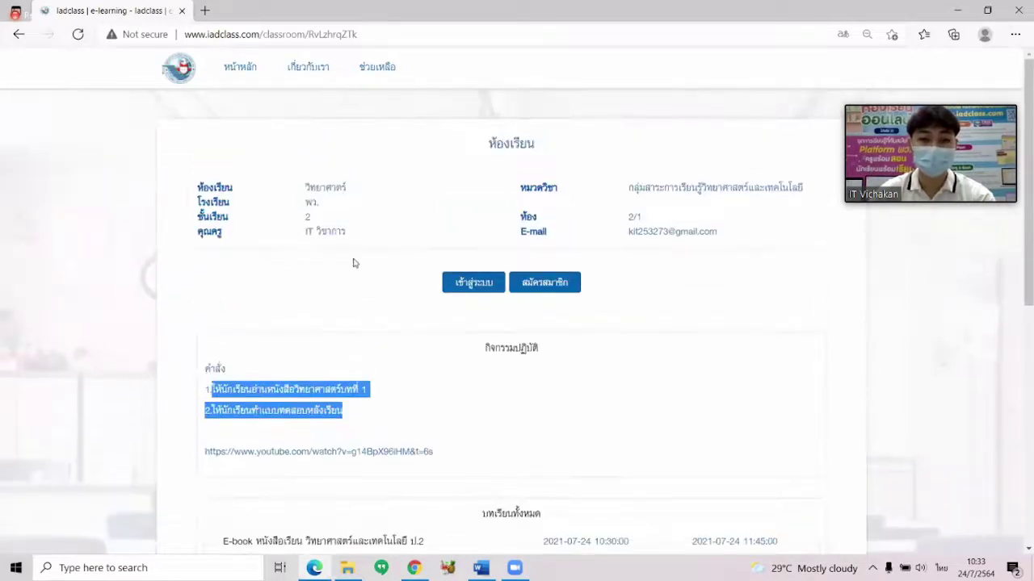
pyautogui.moveTo(278, 197); pyautogui.dragTo(367, 223)
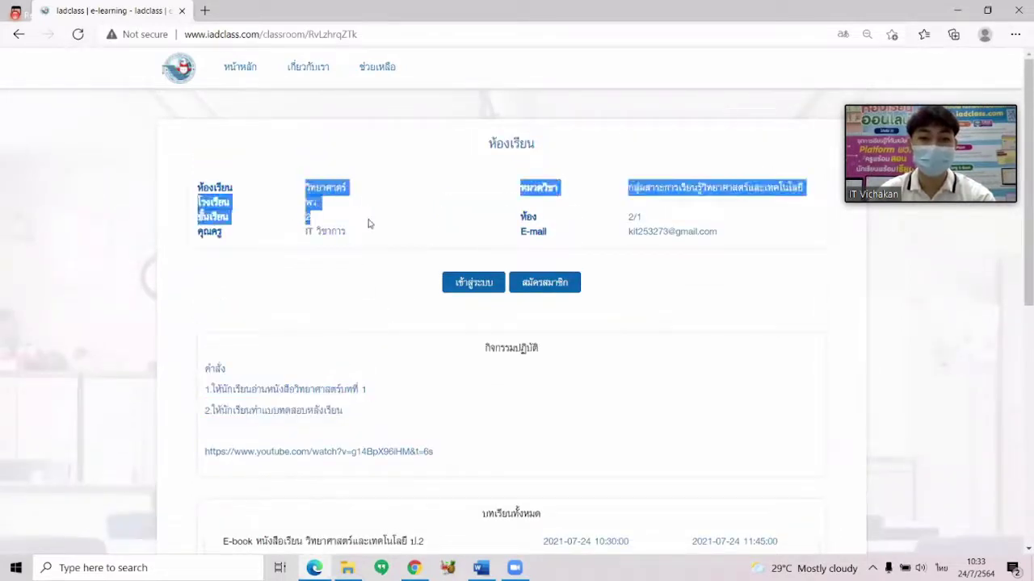
pyautogui.click(348, 281)
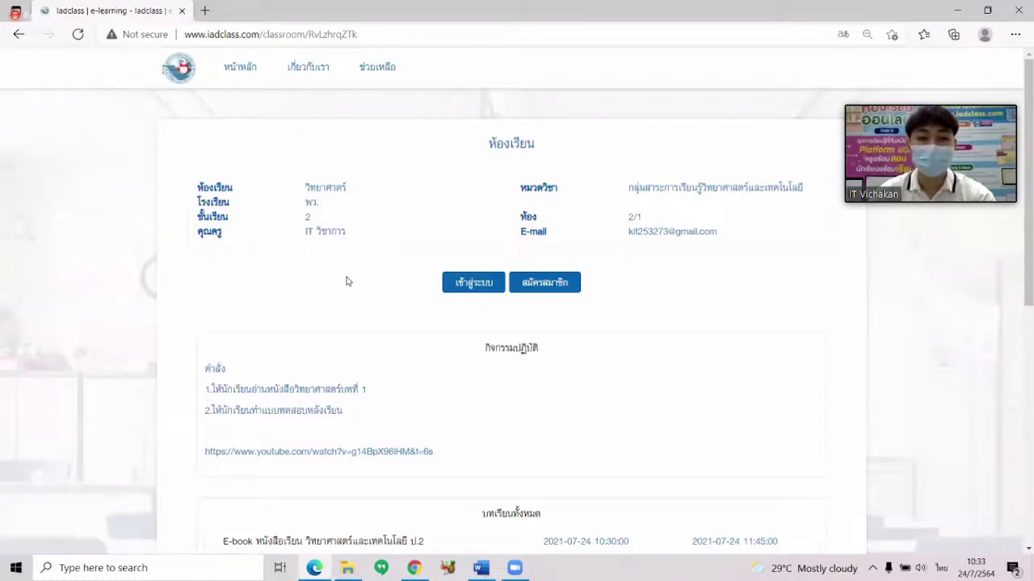
pyautogui.click(471, 287)
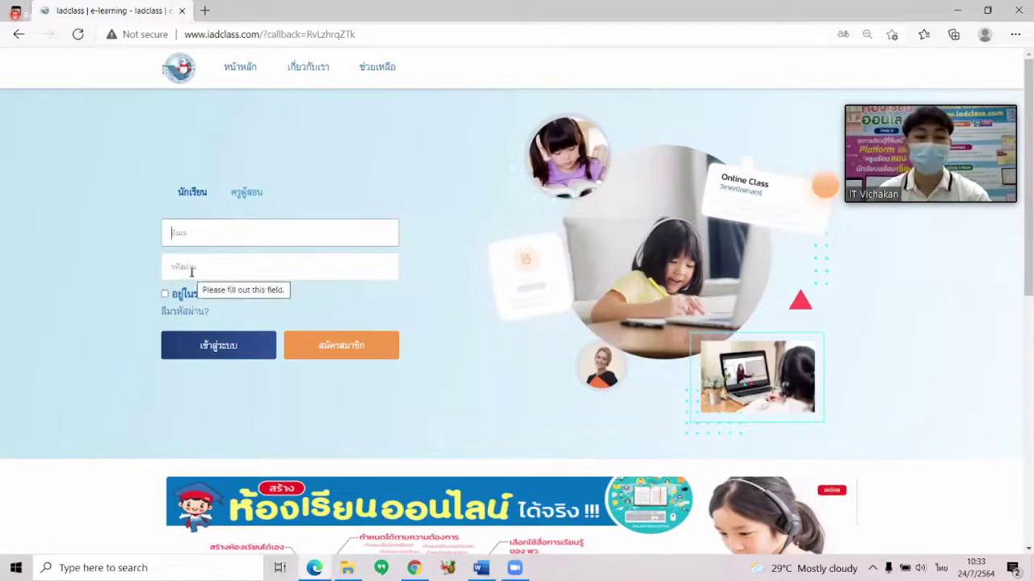
# Go back from the login page to the Science classroom page and choose สมัครสมาชิก.
pyautogui.click(19, 35)
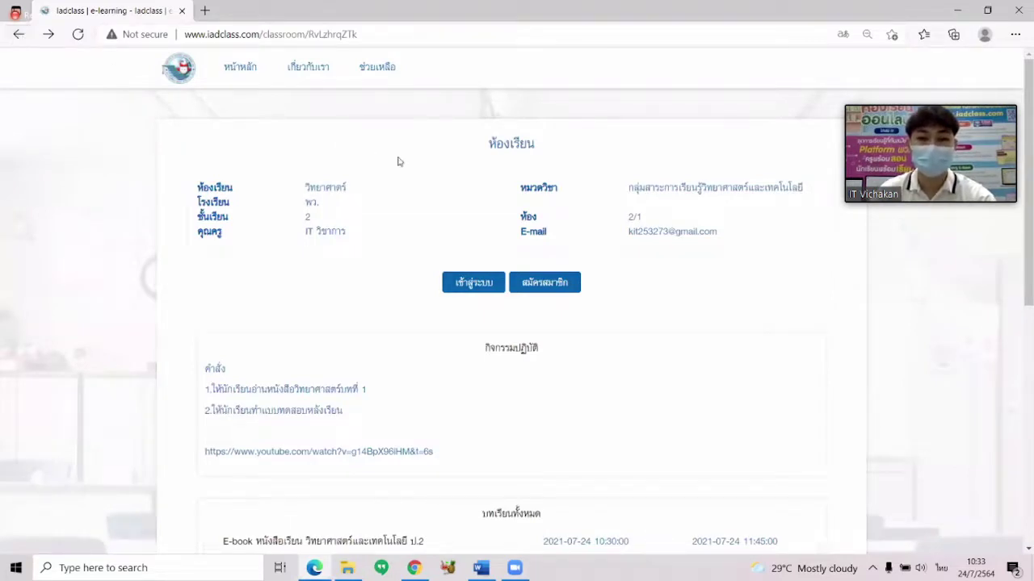
pyautogui.click(557, 288)
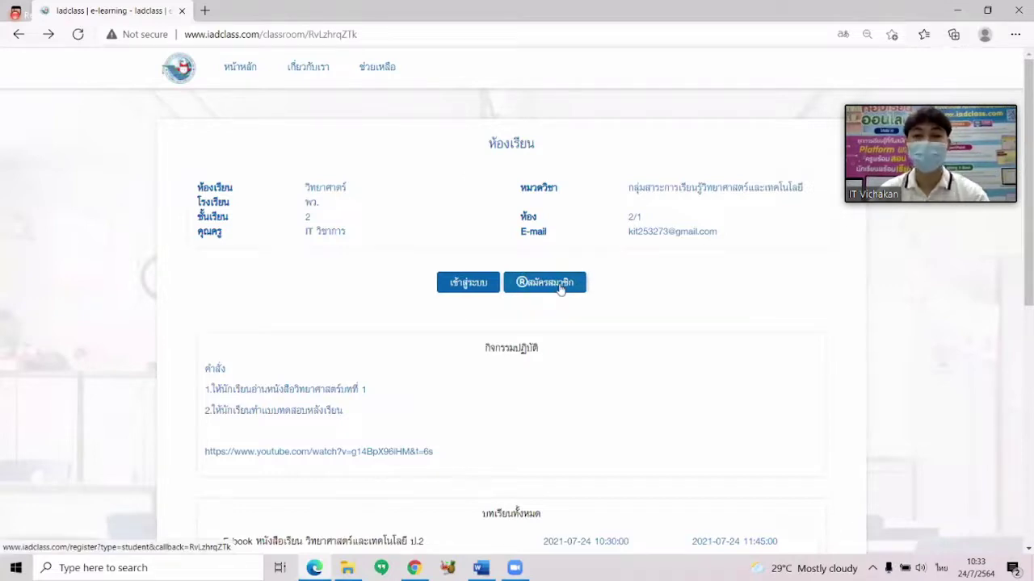
# Open the student registration form and enter a sample first name.
pyautogui.click(554, 288)
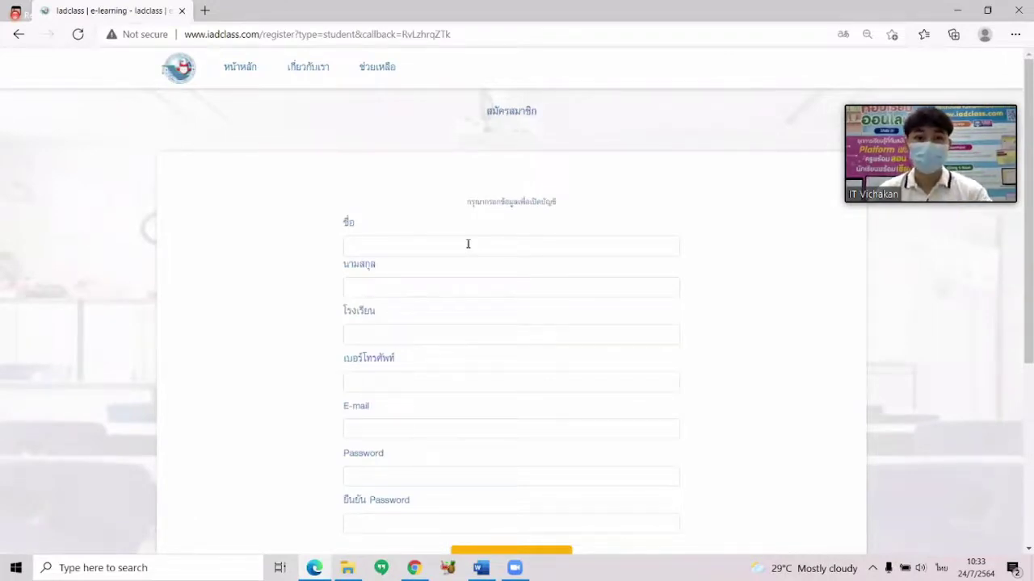
pyautogui.scroll(-1, 468, 244)
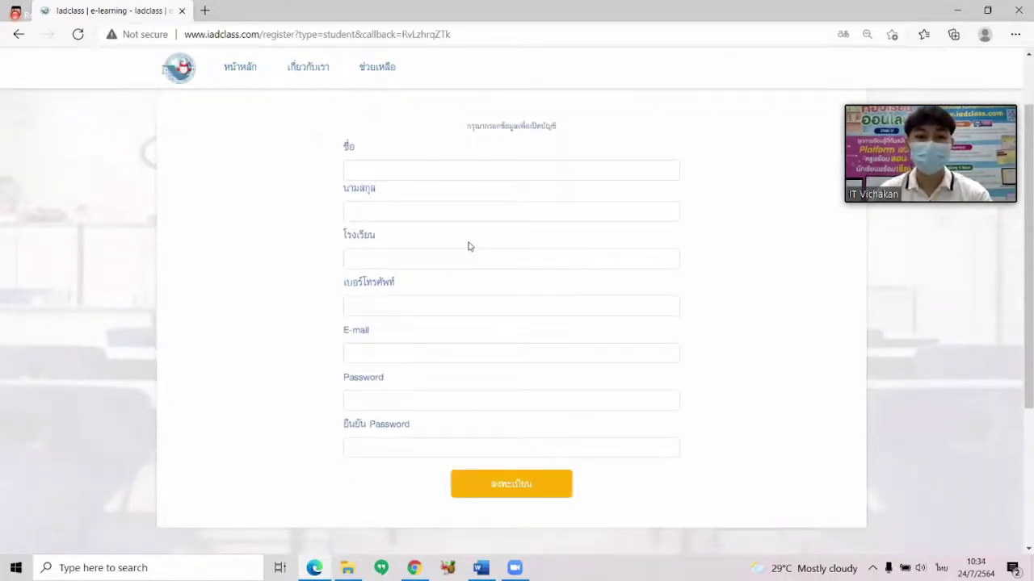
pyautogui.scroll(1, 468, 246)
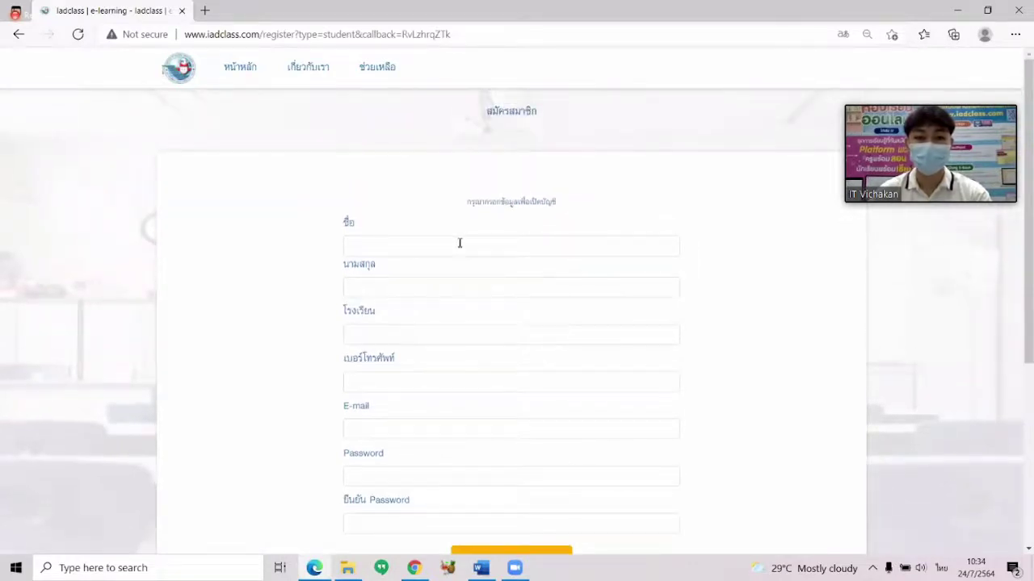
pyautogui.scroll(-1, 441, 242)
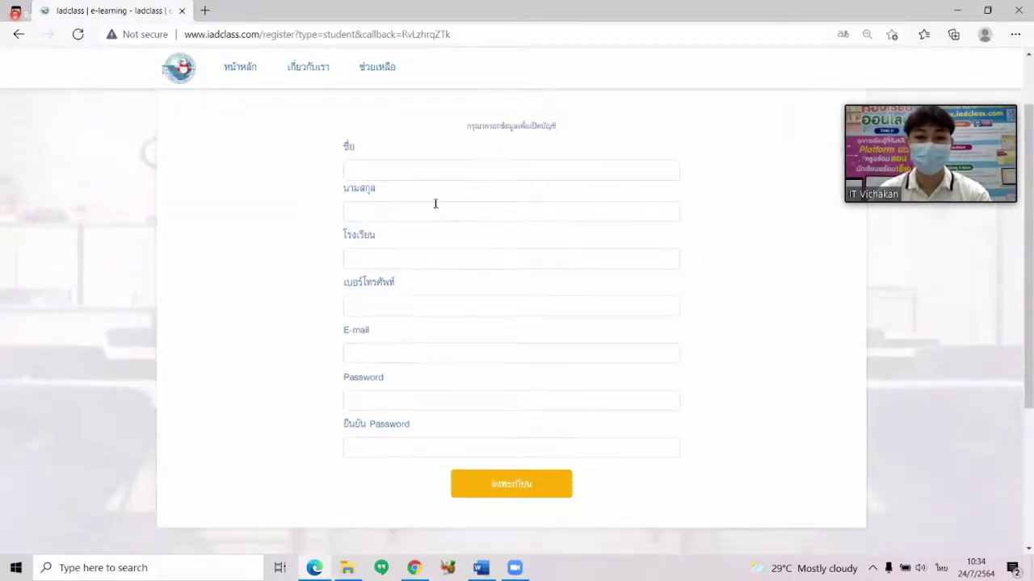
pyautogui.click(429, 175)
pyautogui.write('นั')
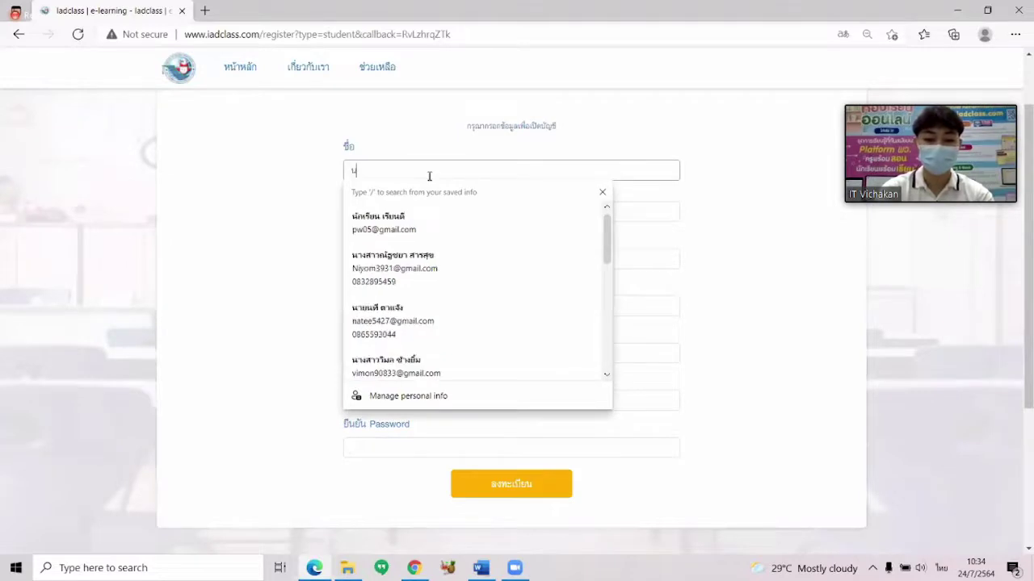
pyautogui.write('กเรียน')
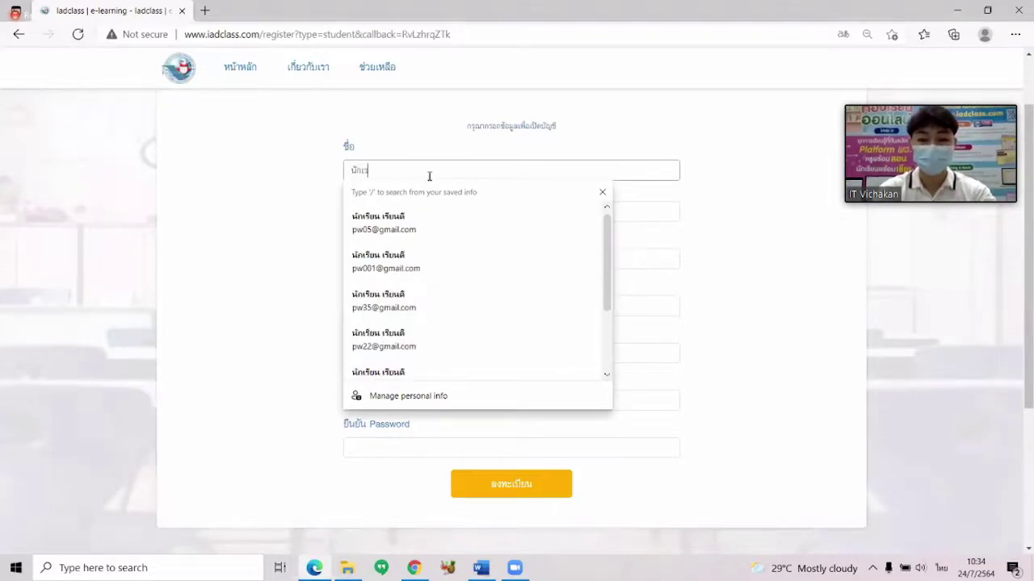
pyautogui.click(229, 214)
# Enter a sample surname and the school พว.
pyautogui.click(400, 214)
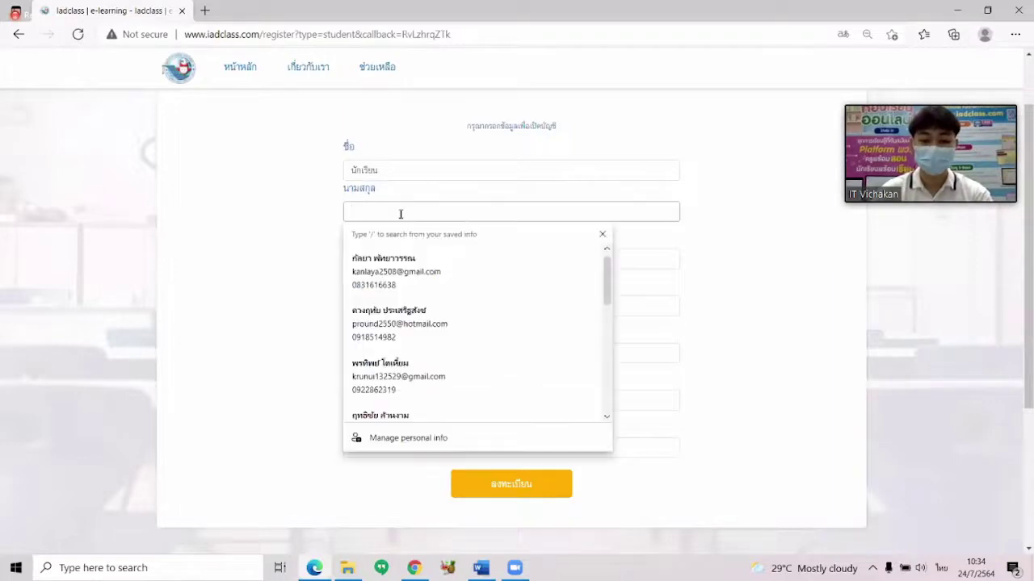
pyautogui.write('เรี')
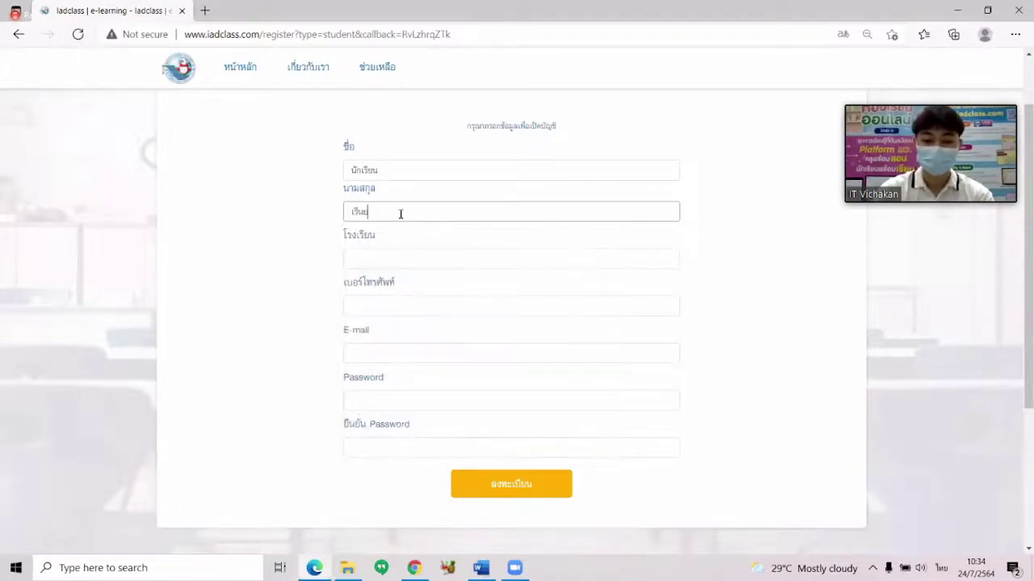
pyautogui.write('ยนเก')
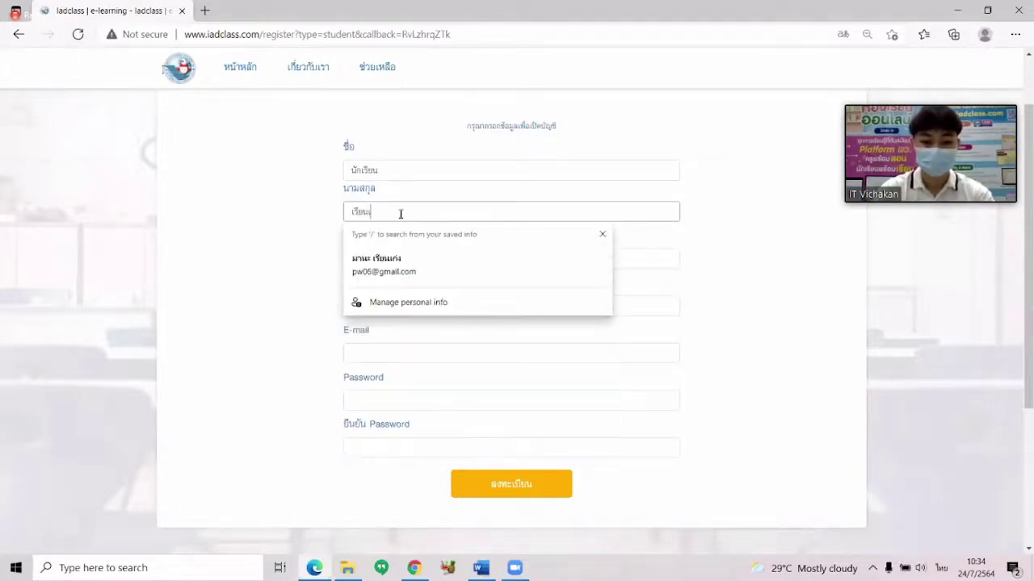
pyautogui.write('่ง')
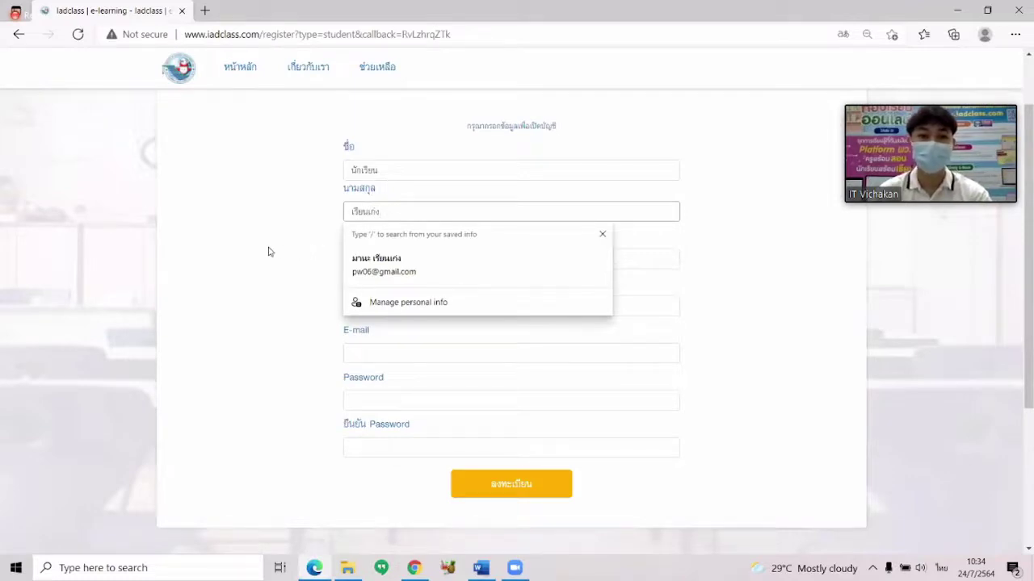
pyautogui.click(271, 250)
pyautogui.click(391, 265)
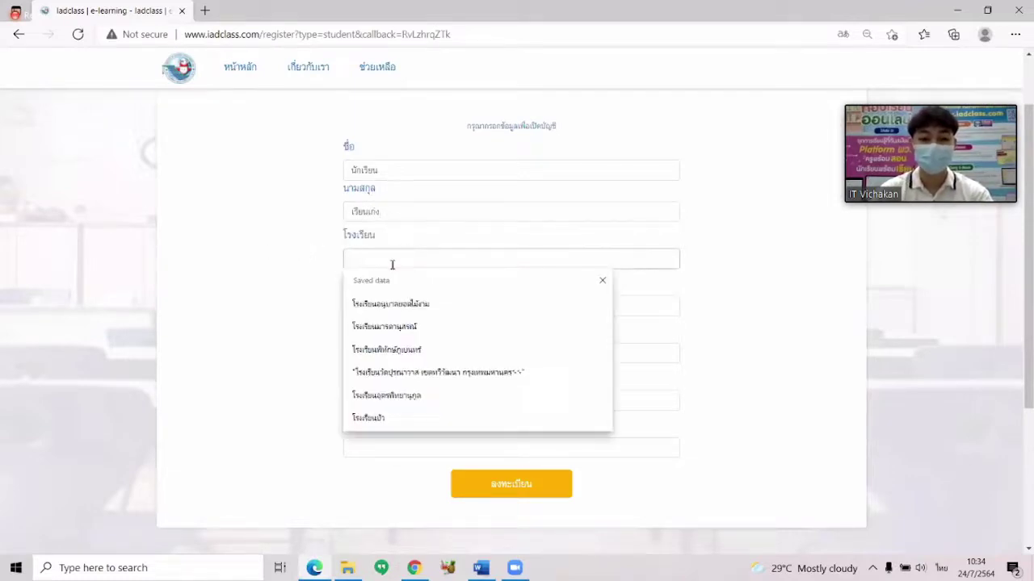
pyautogui.write('พา')
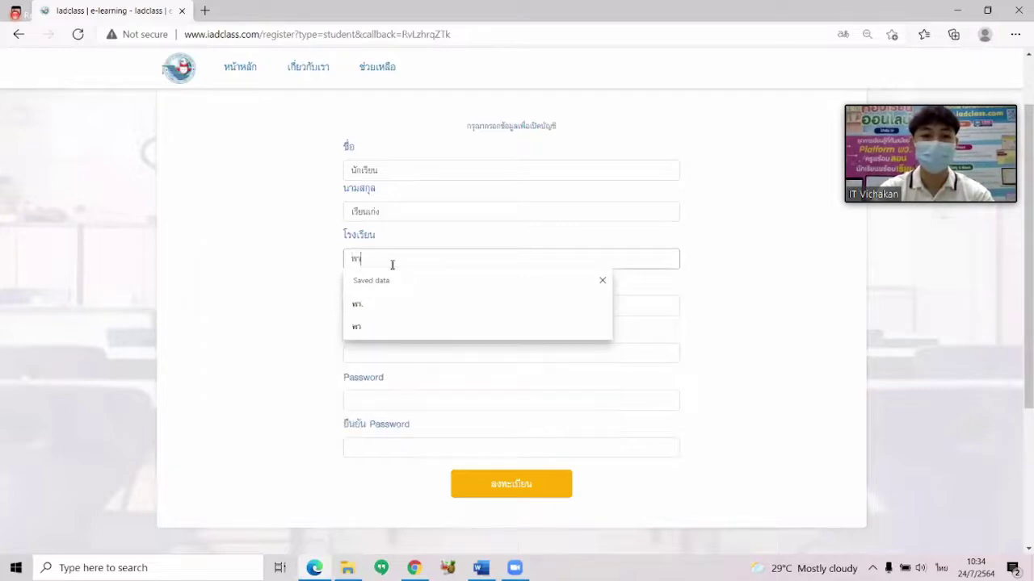
pyautogui.click(274, 268)
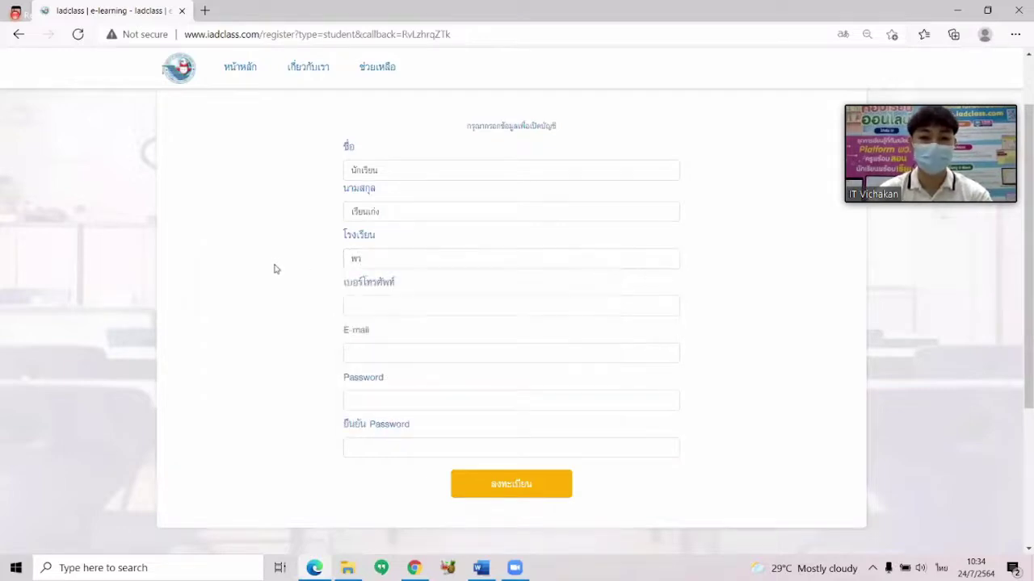
# Leave the phone number empty and place the cursor in the E-mail field.
pyautogui.click(398, 311)
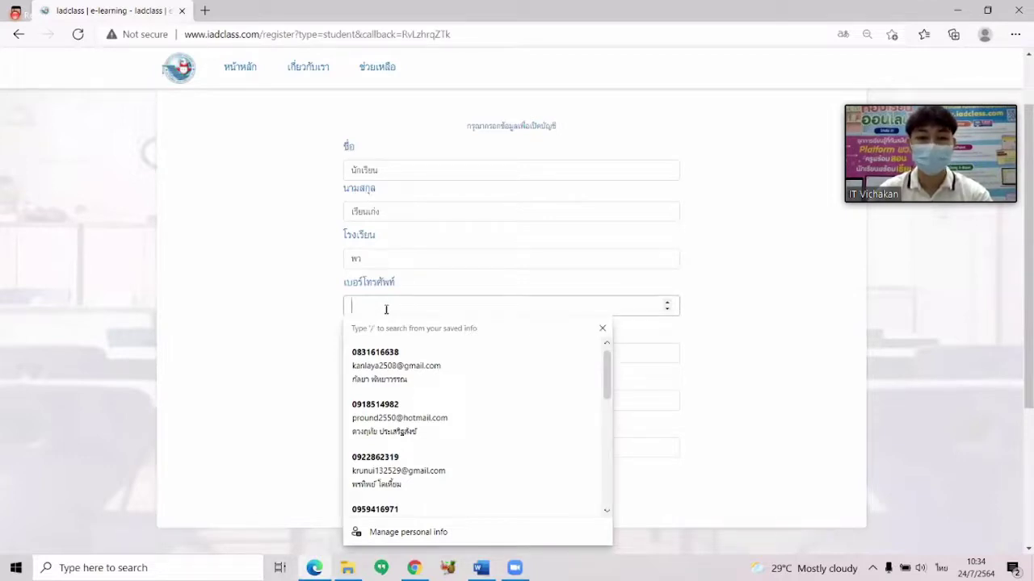
pyautogui.click(301, 315)
pyautogui.scroll(-1, 302, 315)
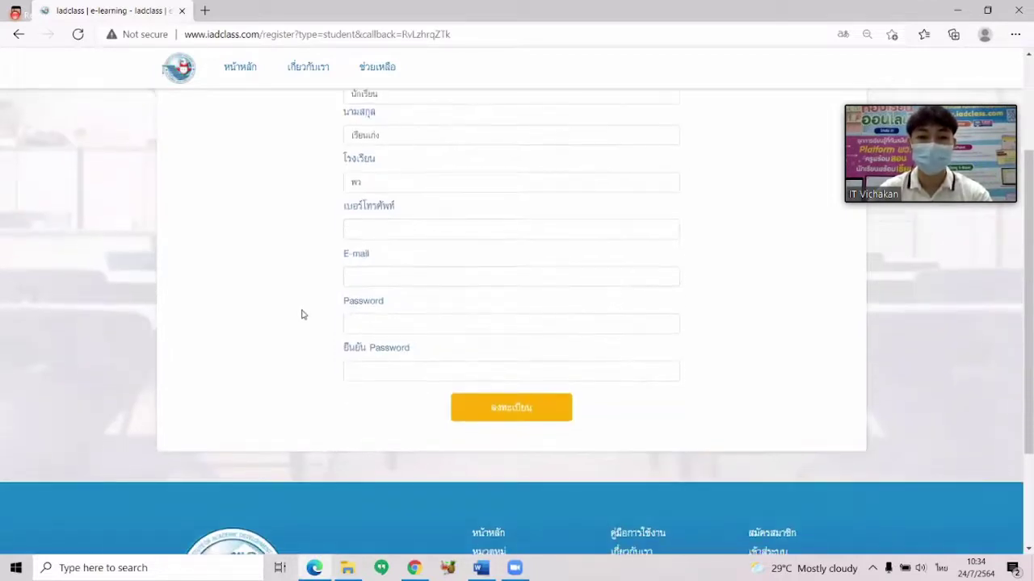
pyautogui.click(403, 277)
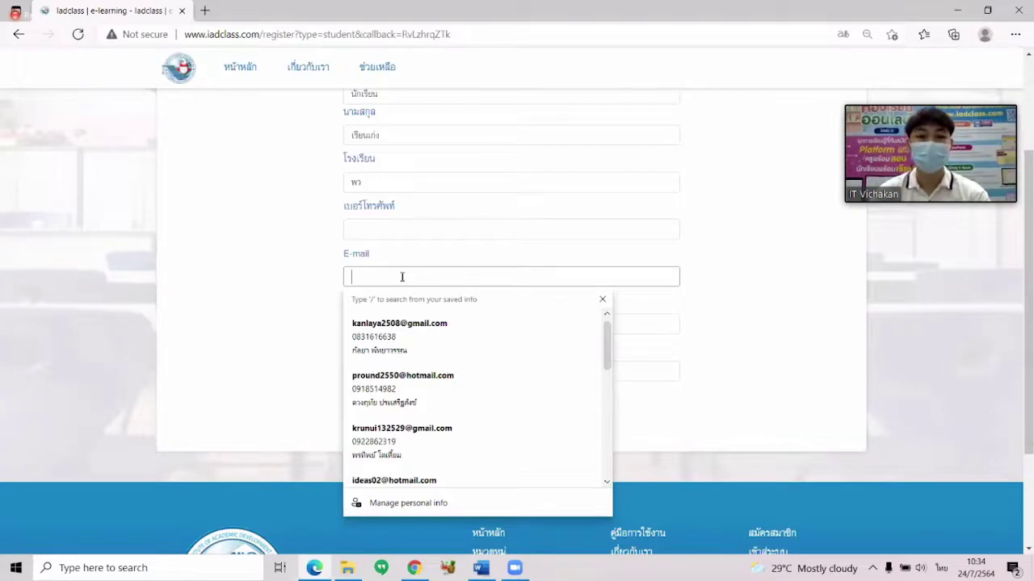
pyautogui.click(299, 273)
pyautogui.click(385, 272)
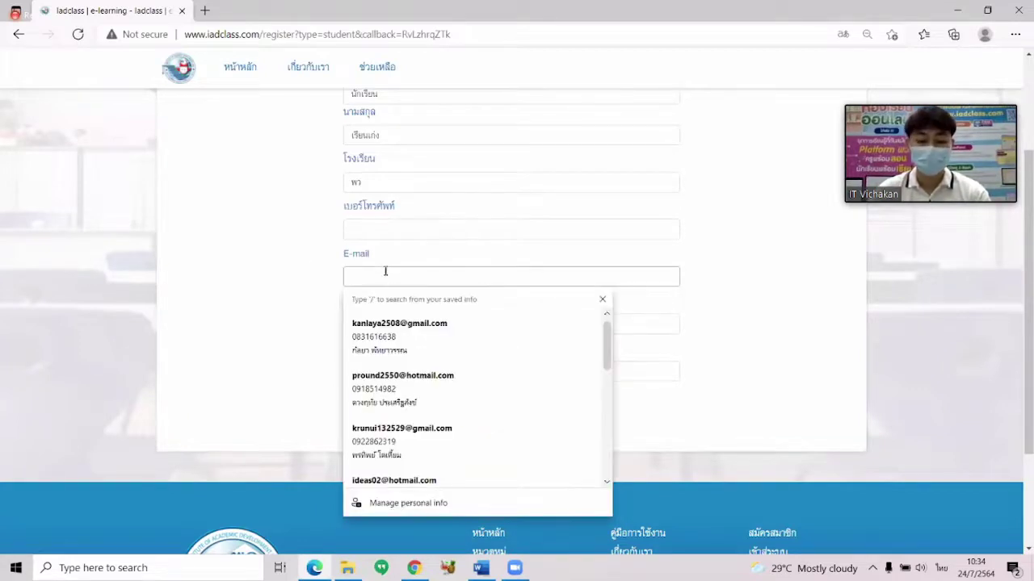
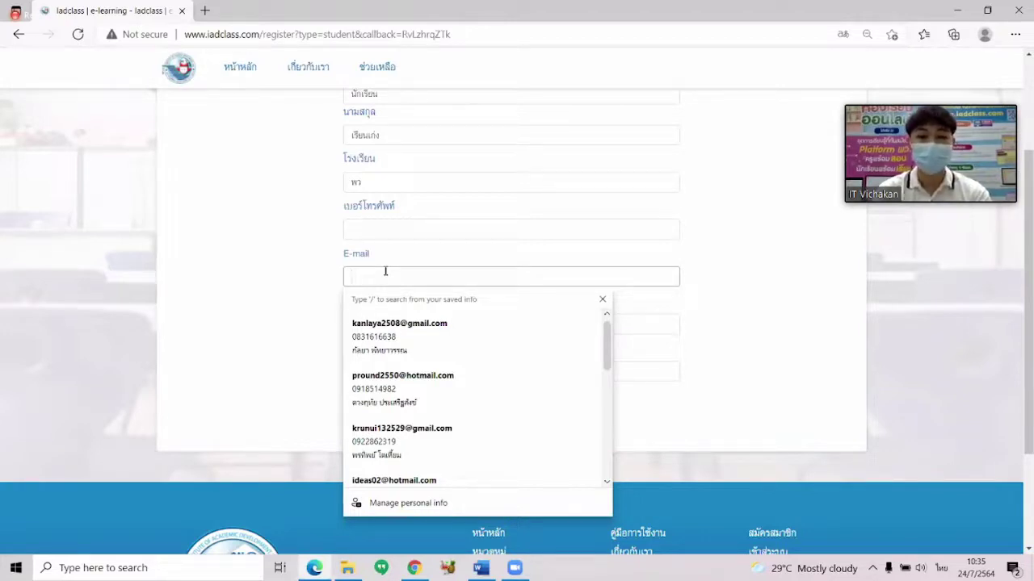
# Enter the student's Gmail e-mail address in the E-mail field, using English input.
pyautogui.write('ป')
pyautogui.press('BackSpace')
pyautogui.press('`')
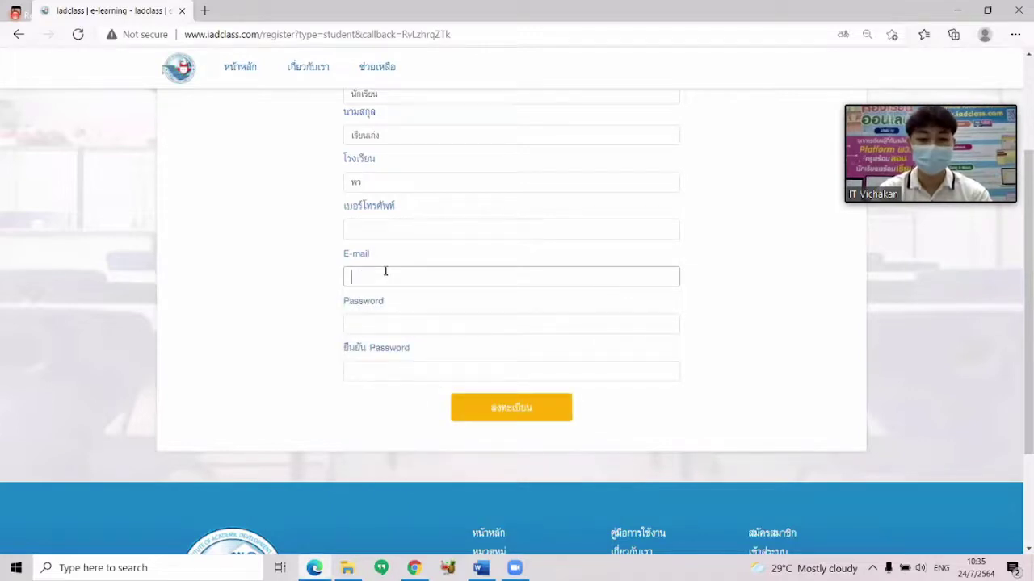
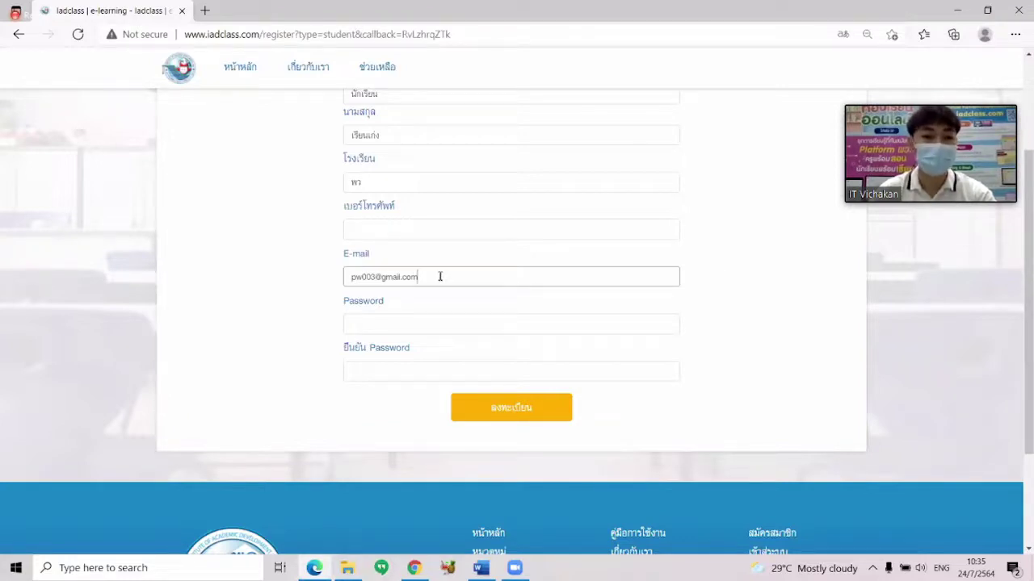
# Enter the account password in both the Password and confirm-password fields.
pyautogui.click(389, 325)
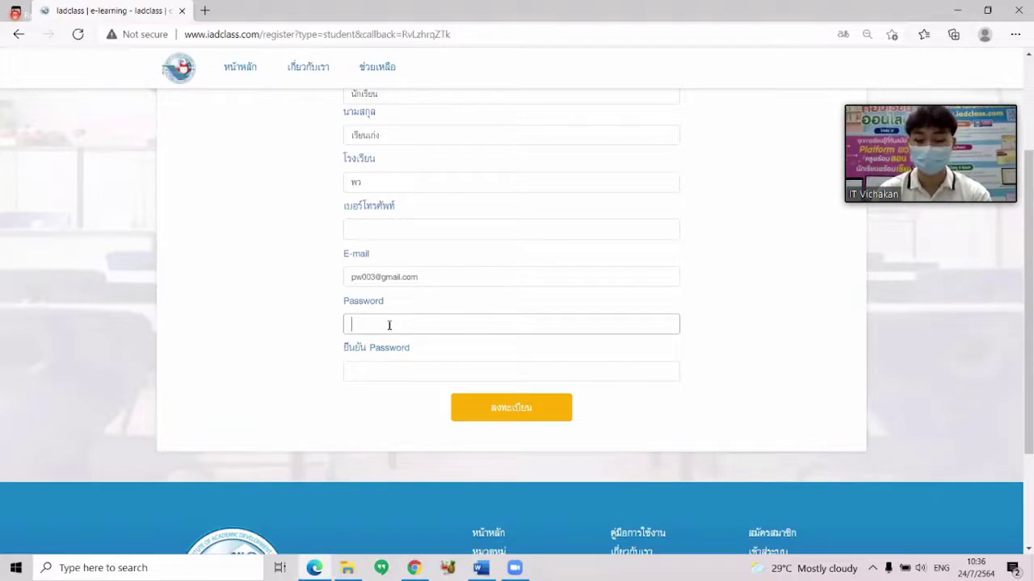
pyautogui.write('123456')
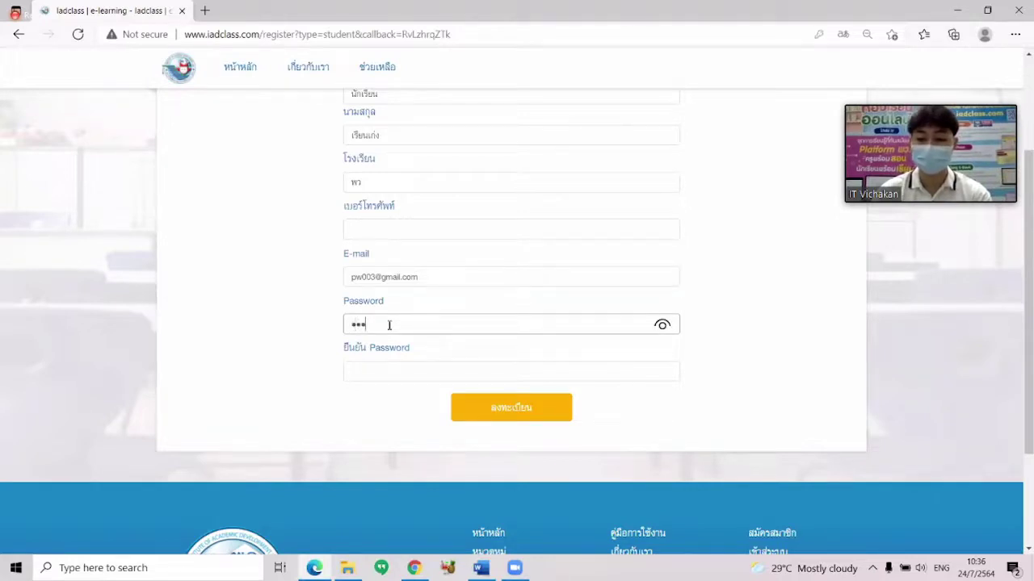
pyautogui.click(388, 371)
pyautogui.write('123456')
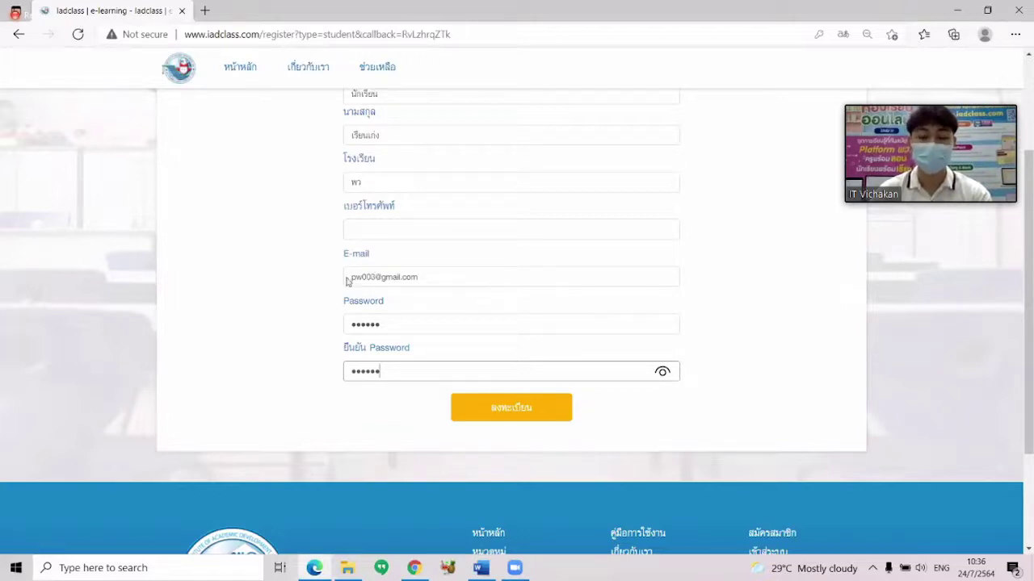
# Submit the student registration to reach the classroom page, then bring up the teacher's วิทยาศาสตร์ class page.
pyautogui.click(520, 408)
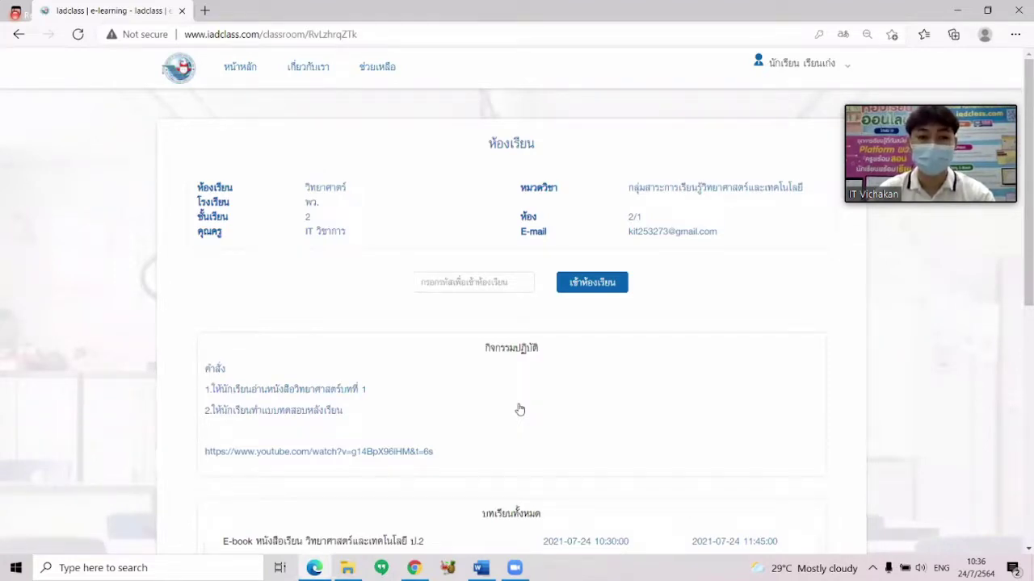
pyautogui.scroll(-1, 521, 404)
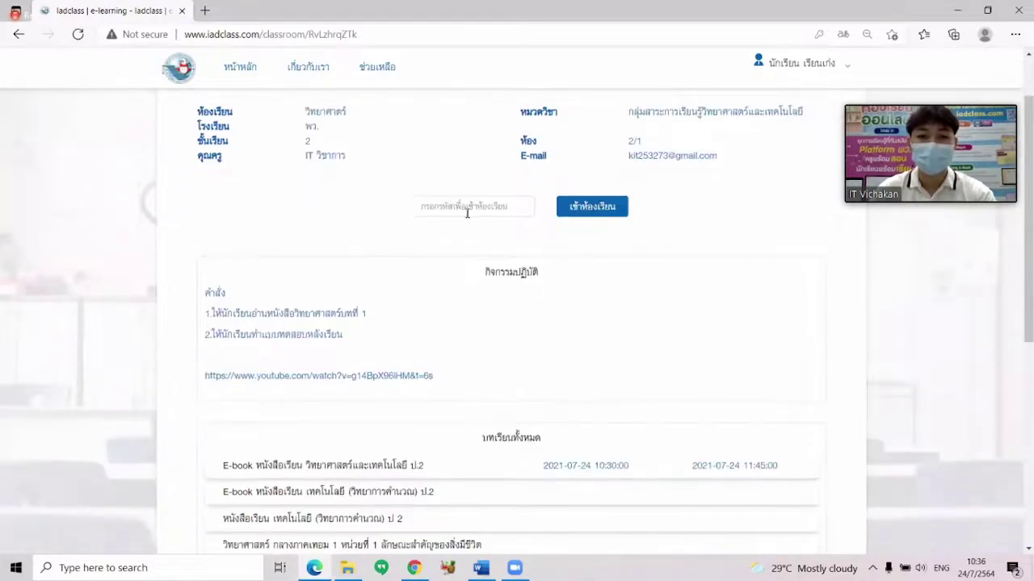
pyautogui.scroll(1, 465, 213)
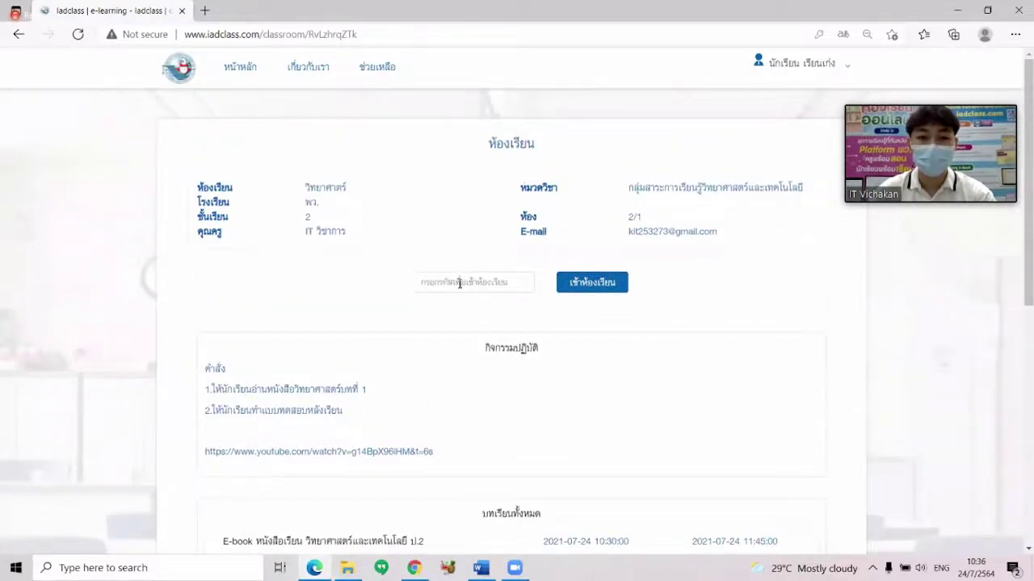
pyautogui.click(487, 282)
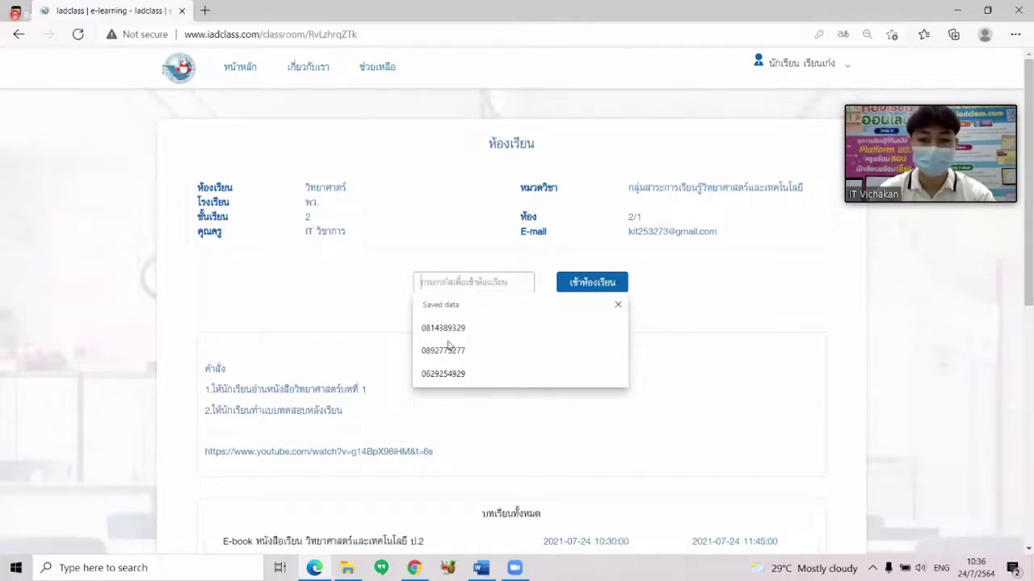
pyautogui.click(414, 569)
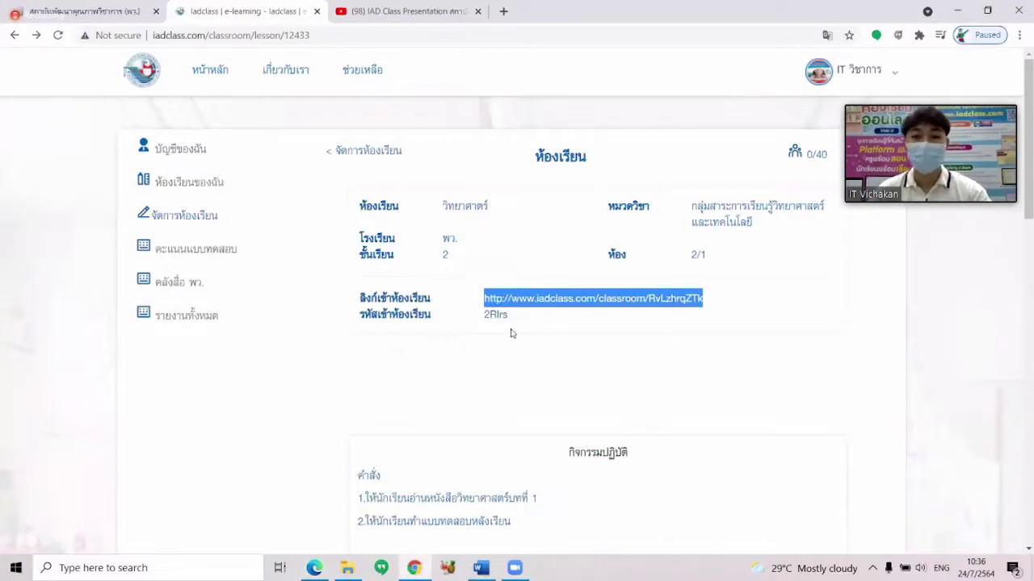
# Select the join code shown beside the classroom code label on the วิทยาศาสตร์ class page.
pyautogui.moveTo(509, 315); pyautogui.dragTo(485, 318)
pyautogui.hotkey('ctrl', 'c')
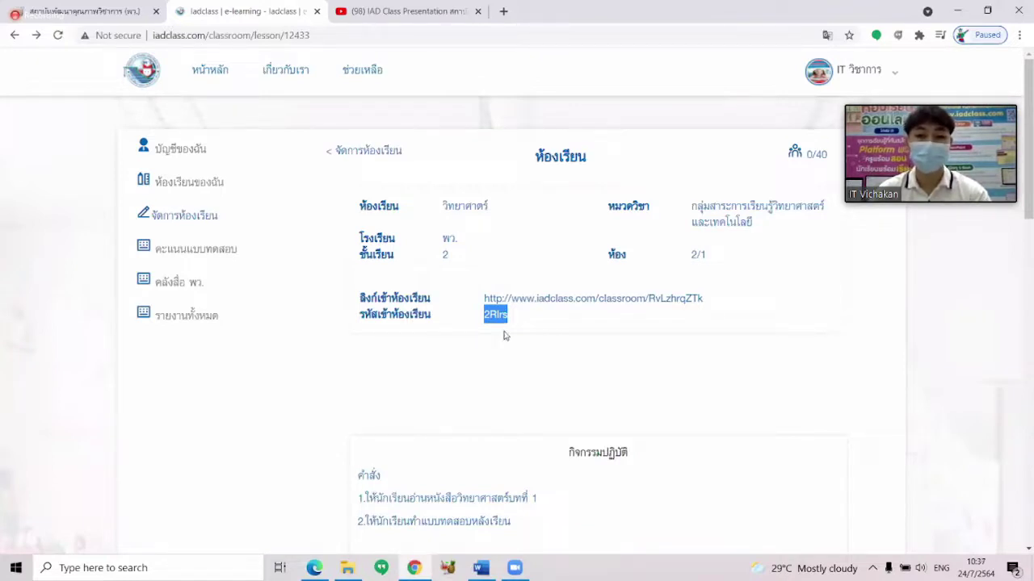
# In the student's view, paste the class code and confirm joining the วิทยาศาสตร์ classroom.
pyautogui.click(312, 568)
pyautogui.click(459, 284)
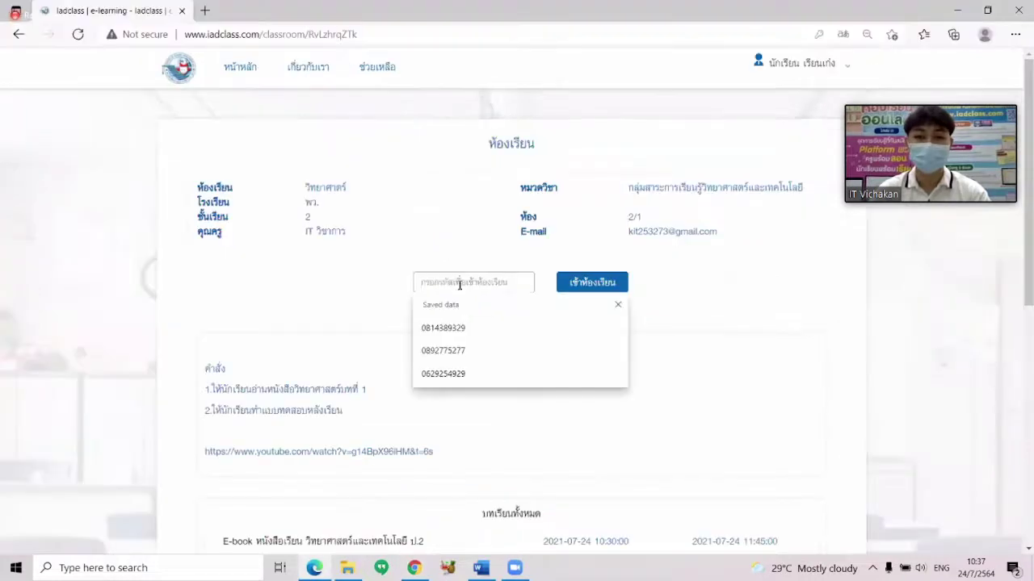
pyautogui.hotkey('ctrl', 'v')
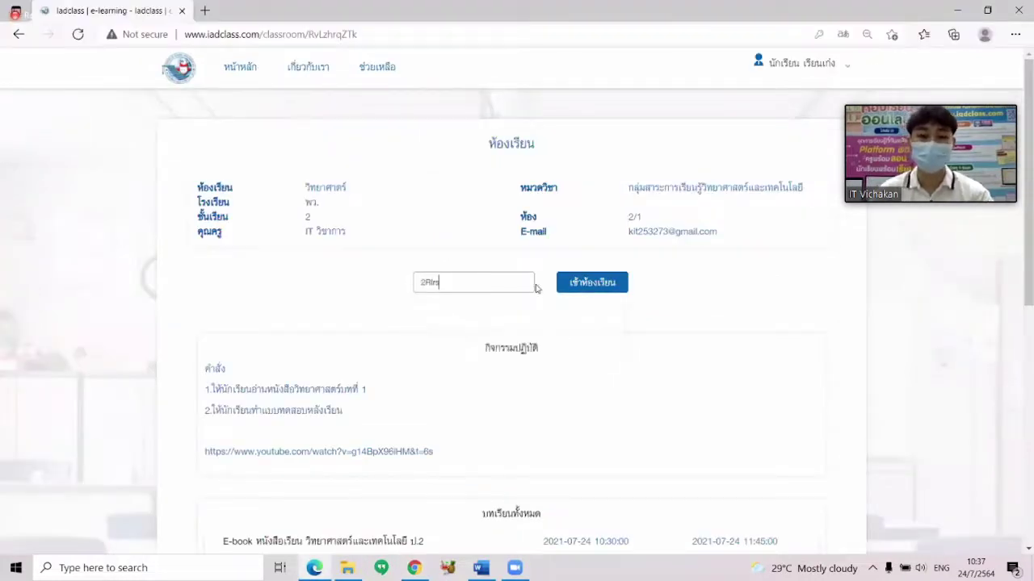
pyautogui.click(603, 288)
pyautogui.click(494, 340)
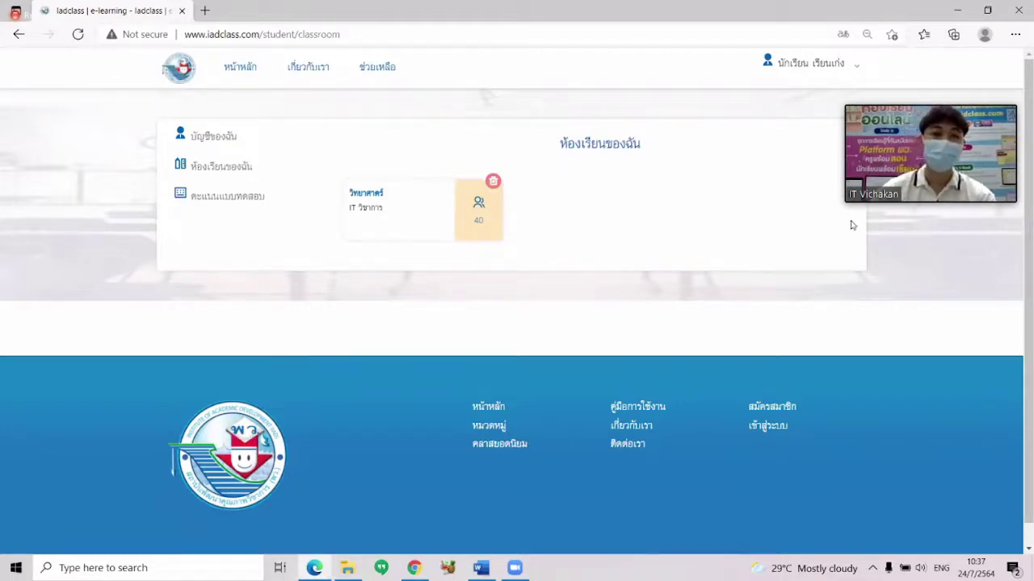
# Open the วิทยาศาสตร์ classroom from the student's list and highlight its name and subject group.
pyautogui.click(219, 166)
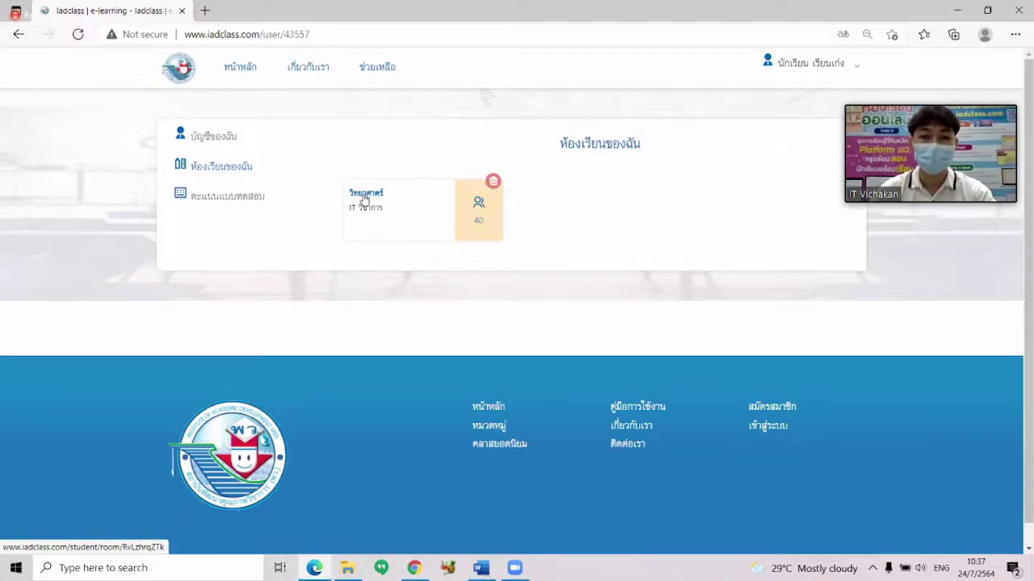
pyautogui.click(364, 200)
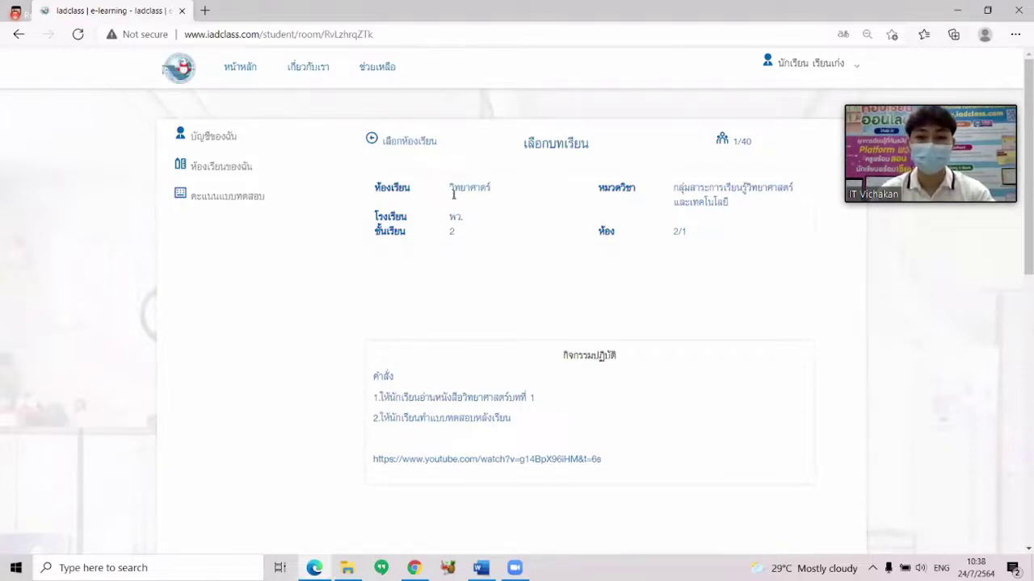
pyautogui.moveTo(450, 188); pyautogui.dragTo(485, 189)
pyautogui.moveTo(673, 187); pyautogui.dragTo(721, 197)
pyautogui.scroll(-3, 722, 197)
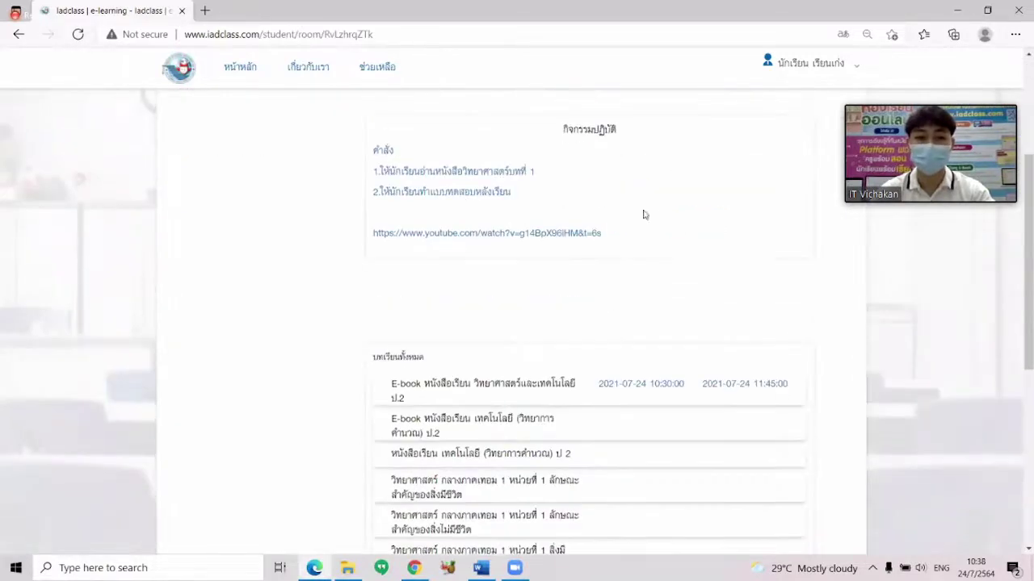
pyautogui.moveTo(402, 170); pyautogui.dragTo(498, 184)
pyautogui.click(547, 188)
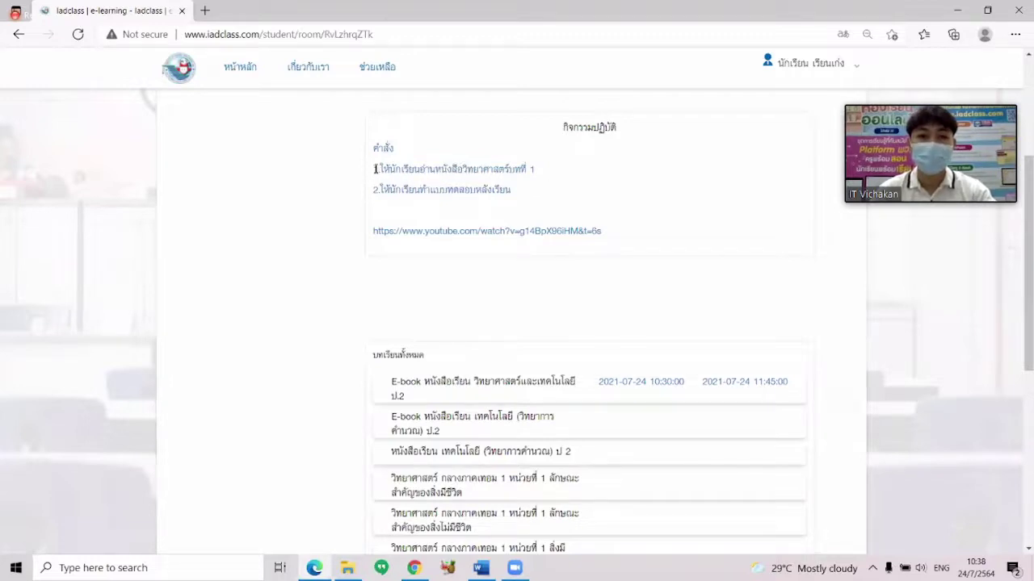
# Highlight the first activity instruction and scroll down to the บทเรียนทั้งหมด lesson list.
pyautogui.moveTo(375, 170); pyautogui.dragTo(531, 170)
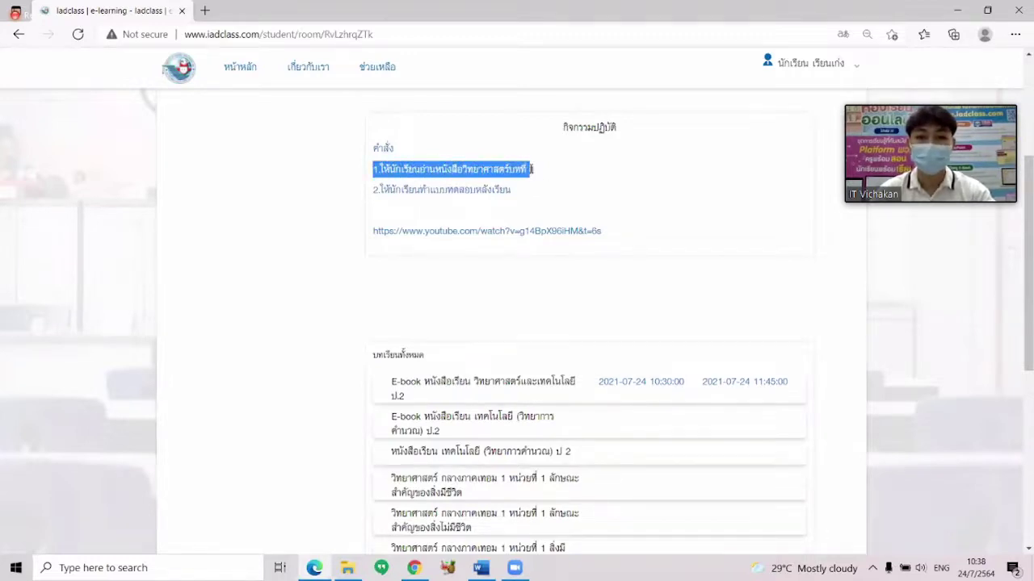
pyautogui.scroll(-1, 586, 202)
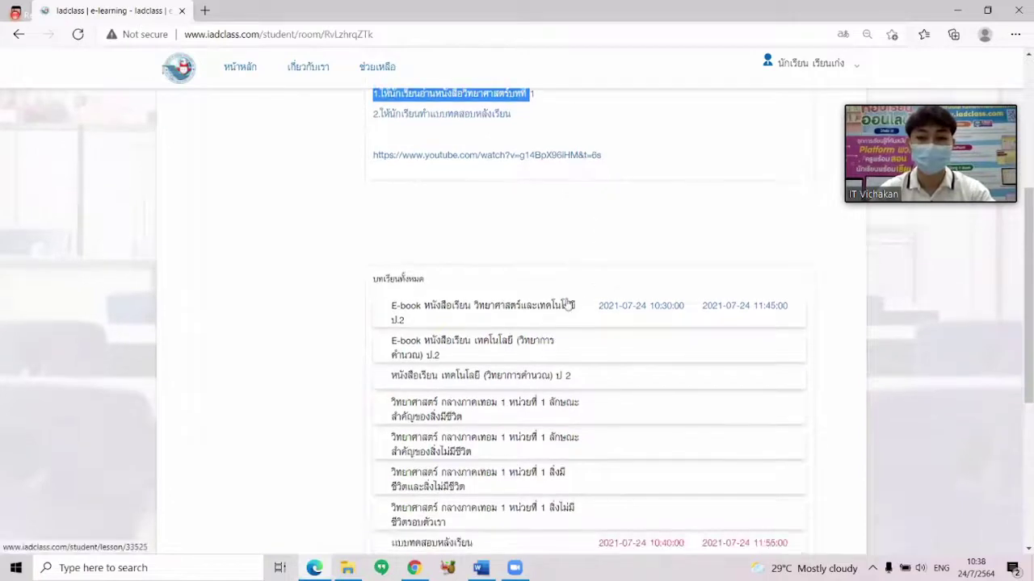
pyautogui.scroll(-1, 565, 304)
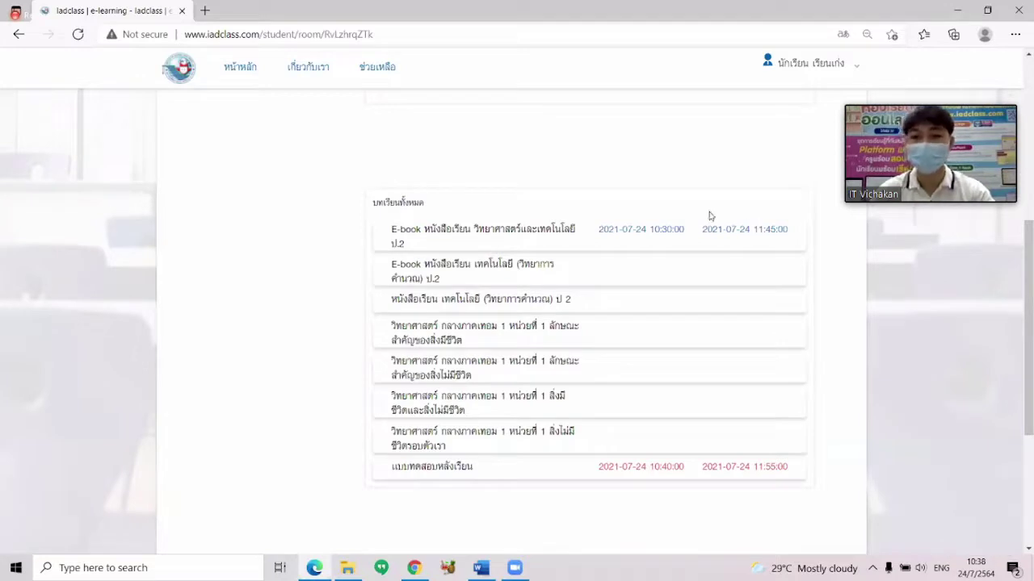
pyautogui.scroll(-1, 703, 235)
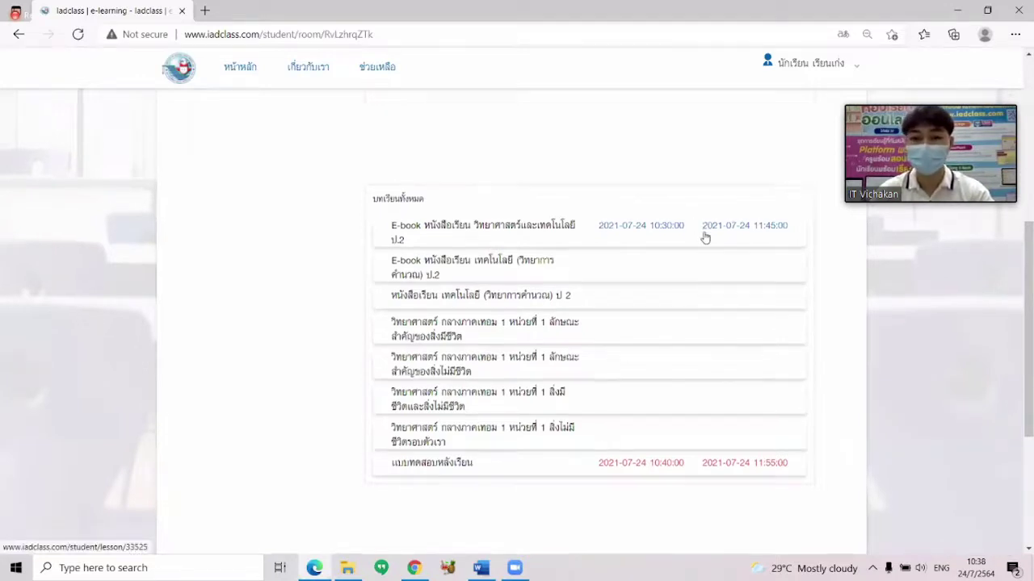
pyautogui.scroll(2, 700, 230)
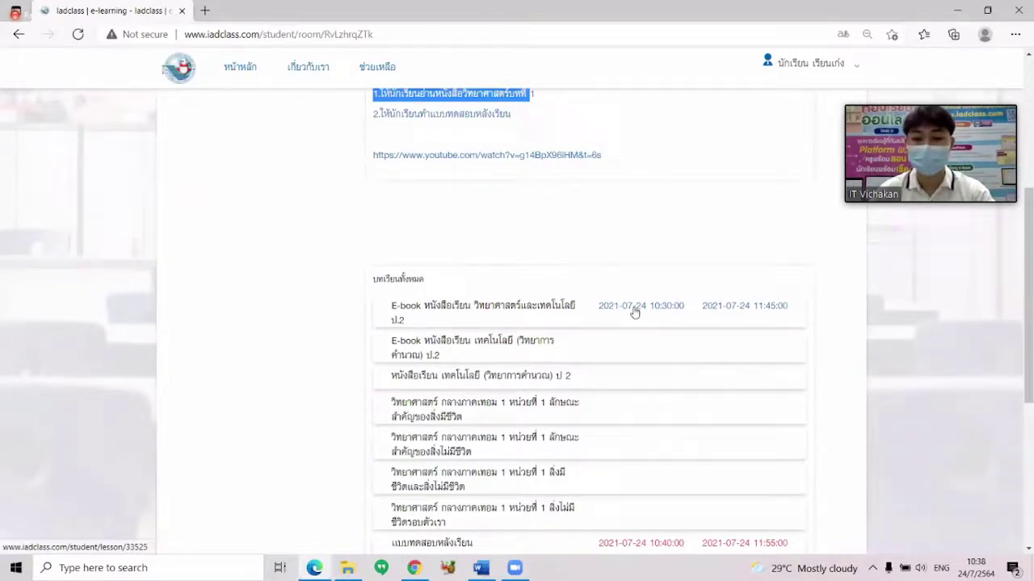
# Open the first e-book lesson, วิทยาศาสตร์และเทคโนโลยี ป.2, and bring its flipbook viewer into view.
pyautogui.click(549, 307)
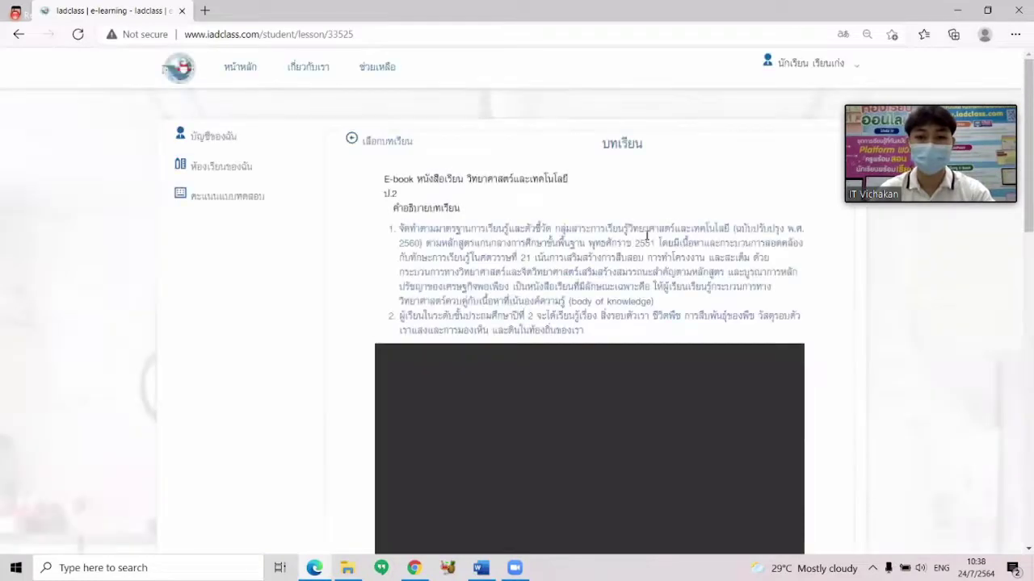
pyautogui.scroll(-2, 816, 222)
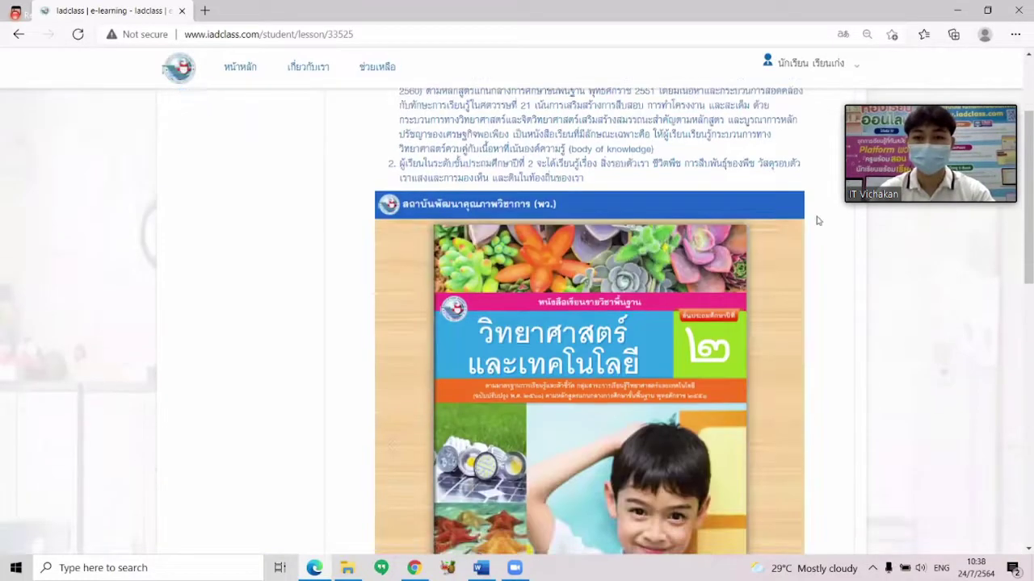
pyautogui.scroll(2, 817, 221)
pyautogui.scroll(-3, 816, 220)
# Page through the e-book to page 9 of 132.
pyautogui.click(641, 259)
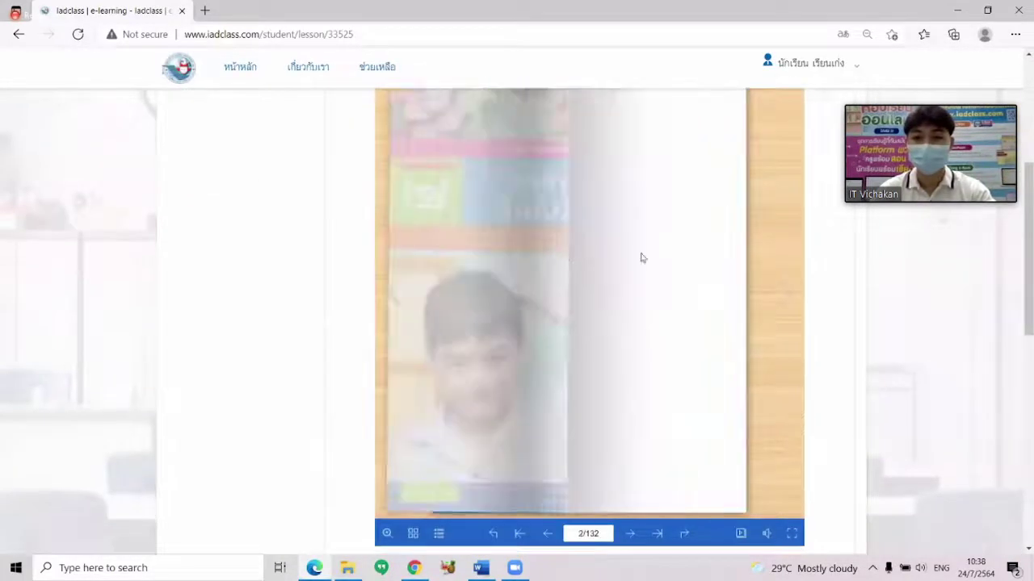
pyautogui.click(450, 264)
pyautogui.click(557, 279)
pyautogui.click(561, 280)
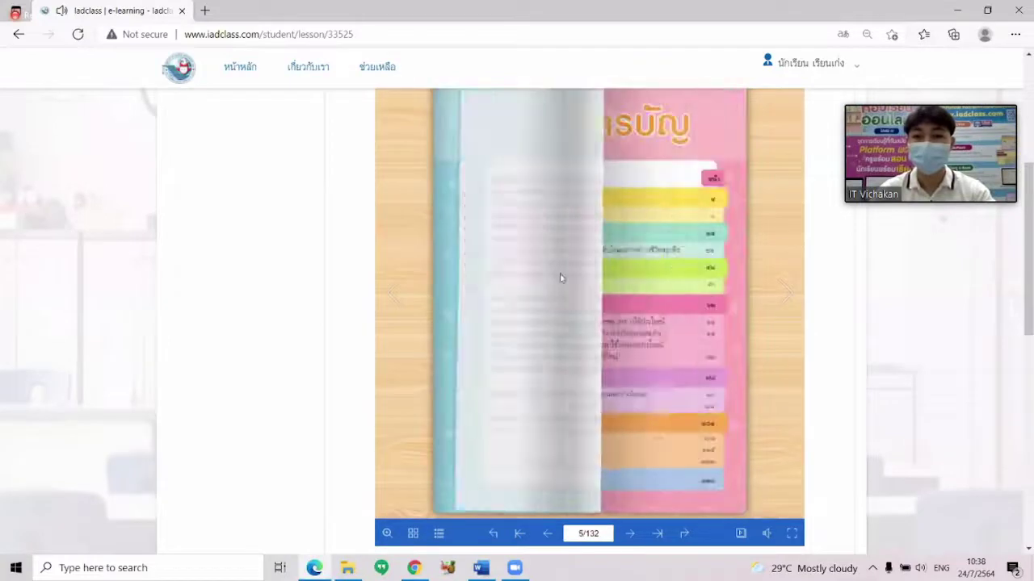
pyautogui.click(676, 300)
pyautogui.click(678, 300)
pyautogui.click(686, 303)
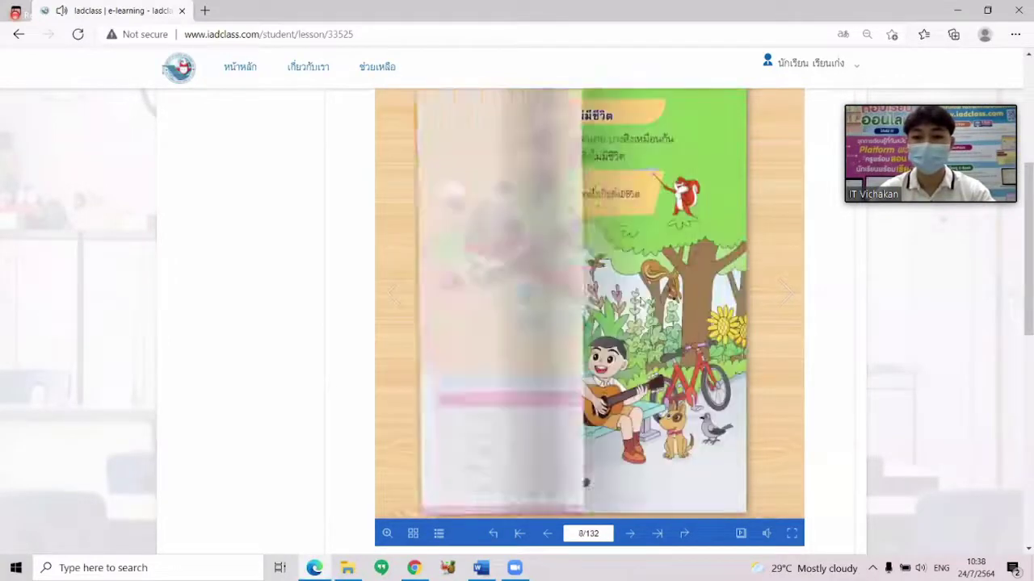
pyautogui.scroll(-5, 961, 307)
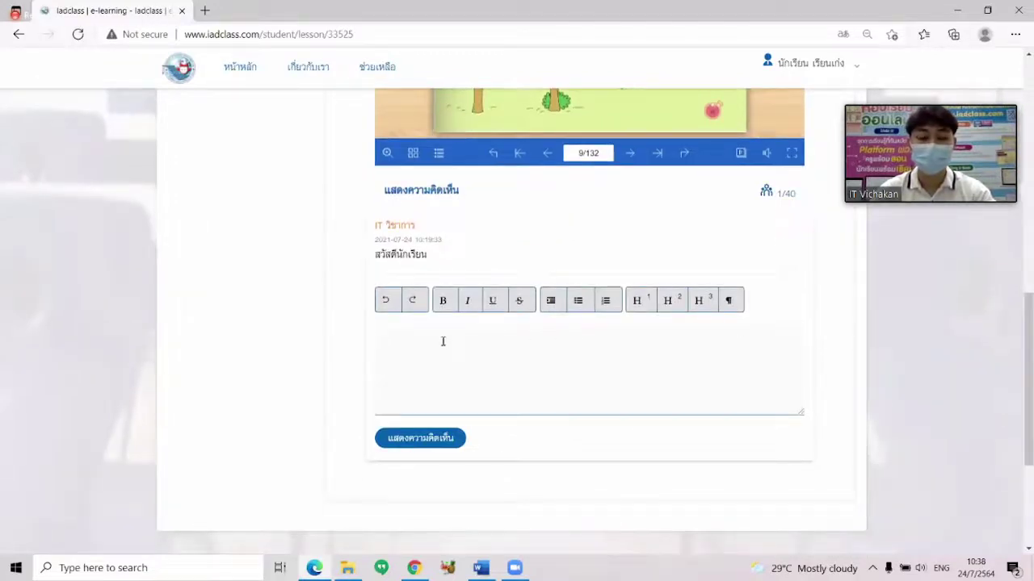
# Post the comment สวัสดีครับครู under the teacher's greeting, using Thai input.
pyautogui.click(442, 341)
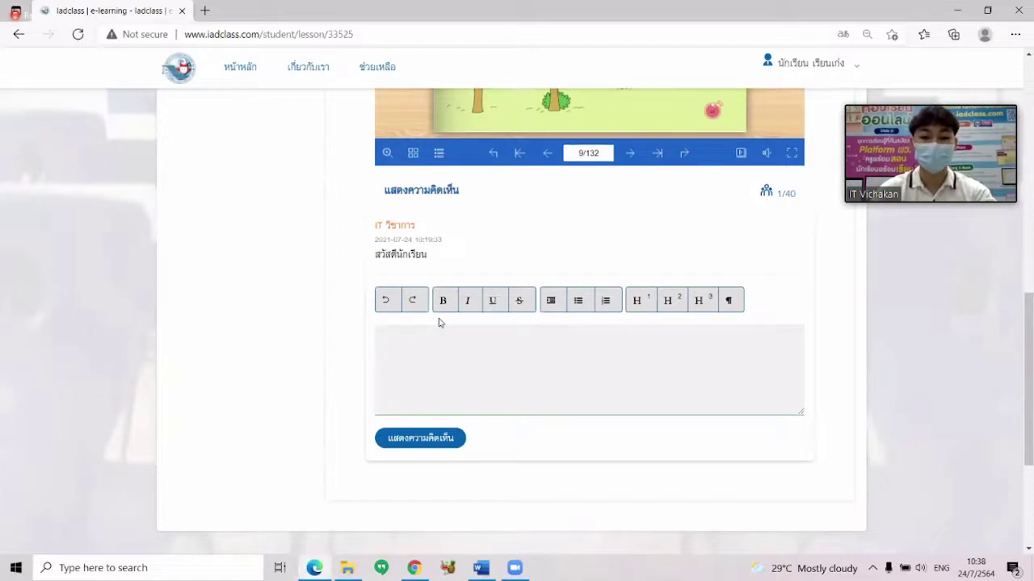
pyautogui.write('sy')
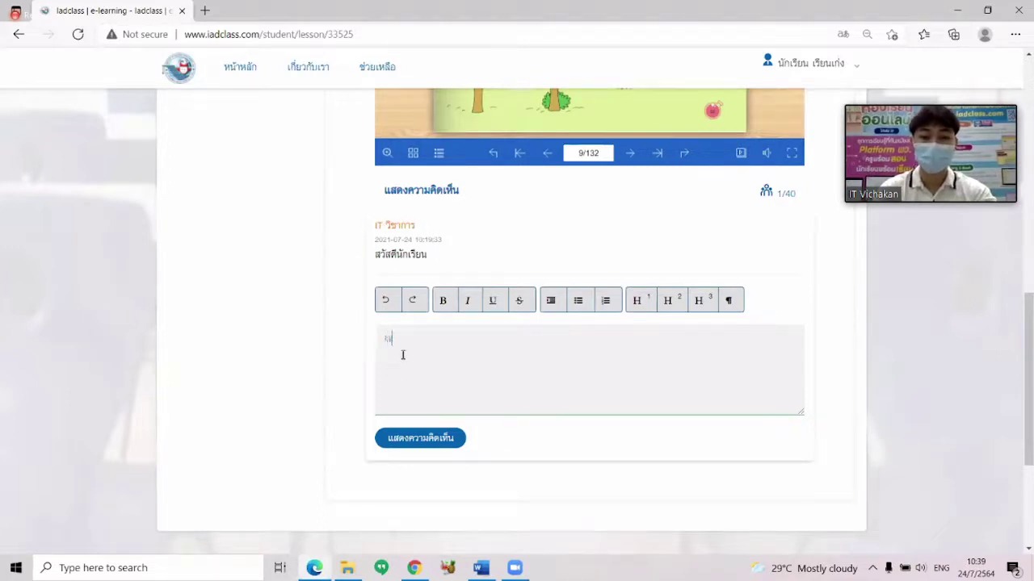
pyautogui.press('BackSpace')
pyautogui.press('BackSpace')
pyautogui.press('`')
pyautogui.write('สวัส')
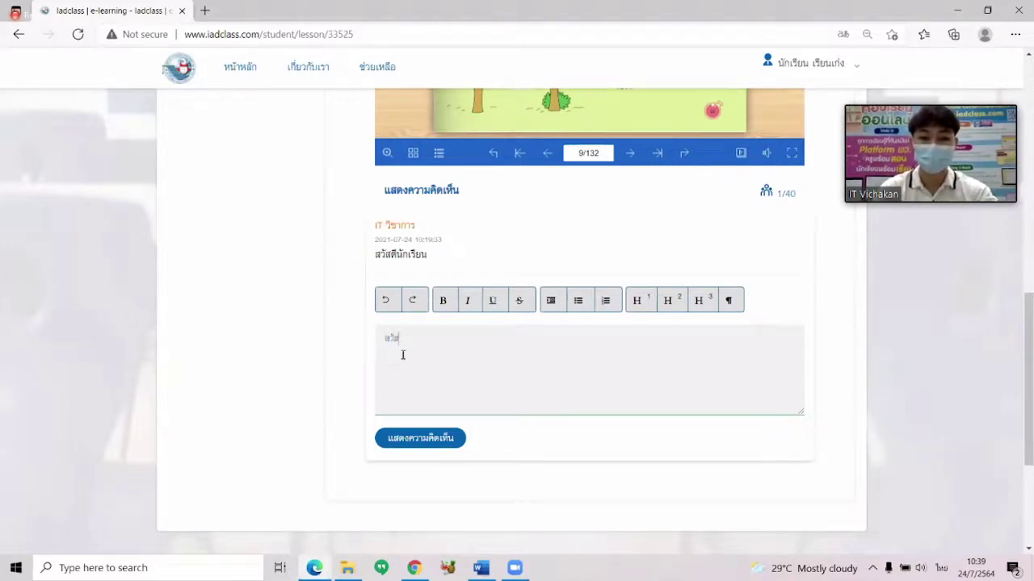
pyautogui.write('ดีคร')
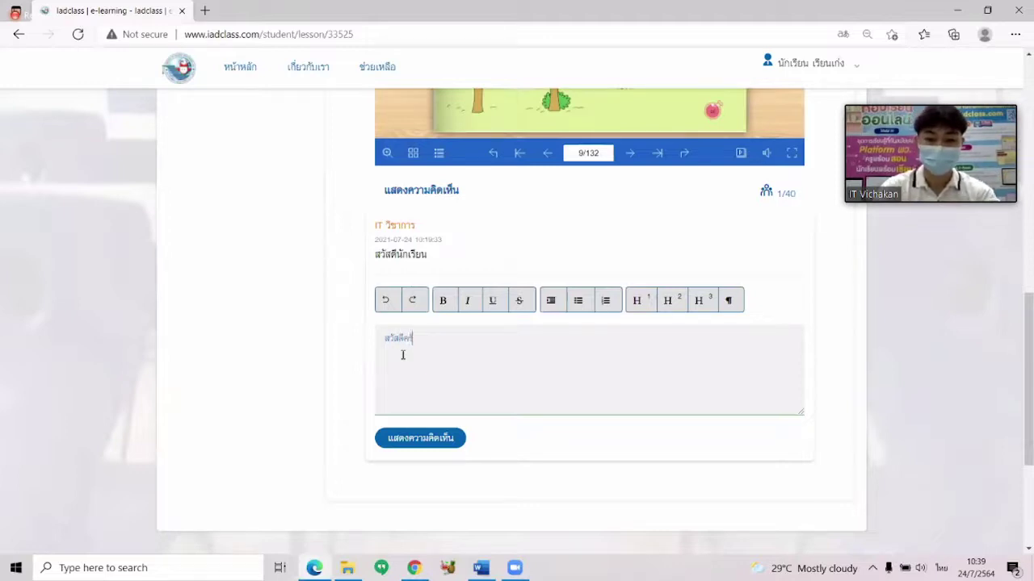
pyautogui.write('ับครู')
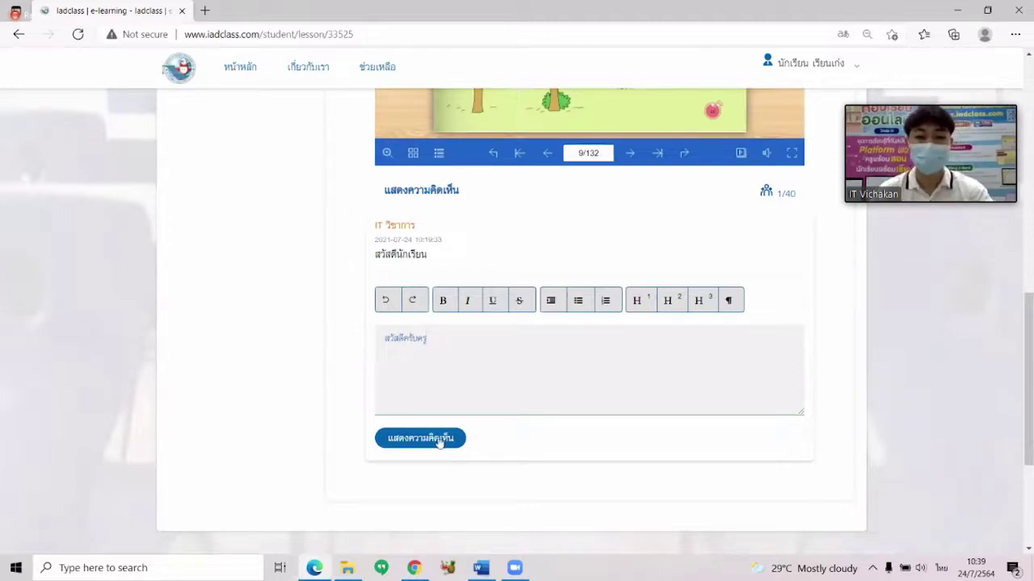
pyautogui.click(434, 441)
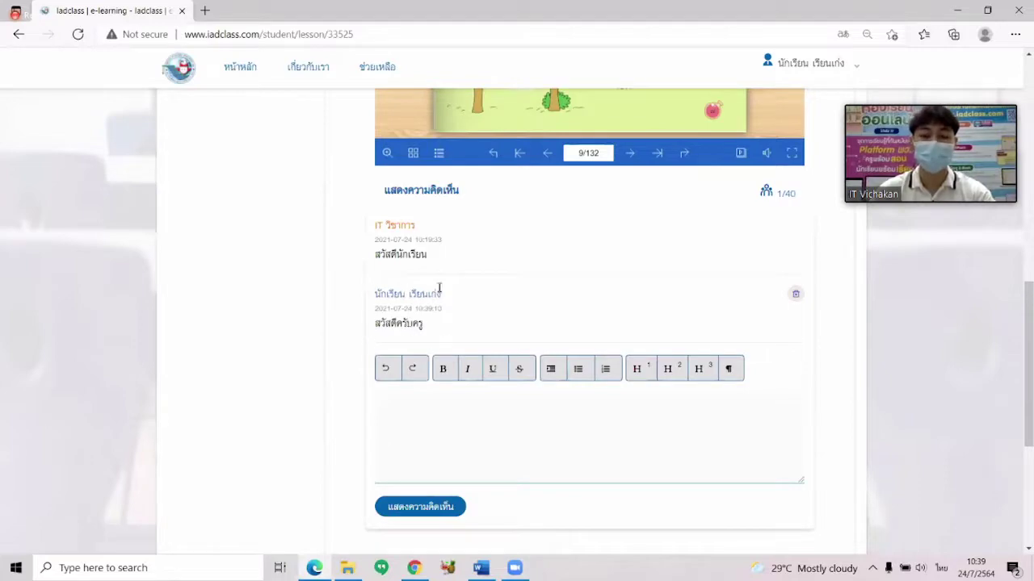
# Go back to the classroom's เลือกบทเรียน lesson selection page.
pyautogui.scroll(3, 460, 302)
pyautogui.press('Home')
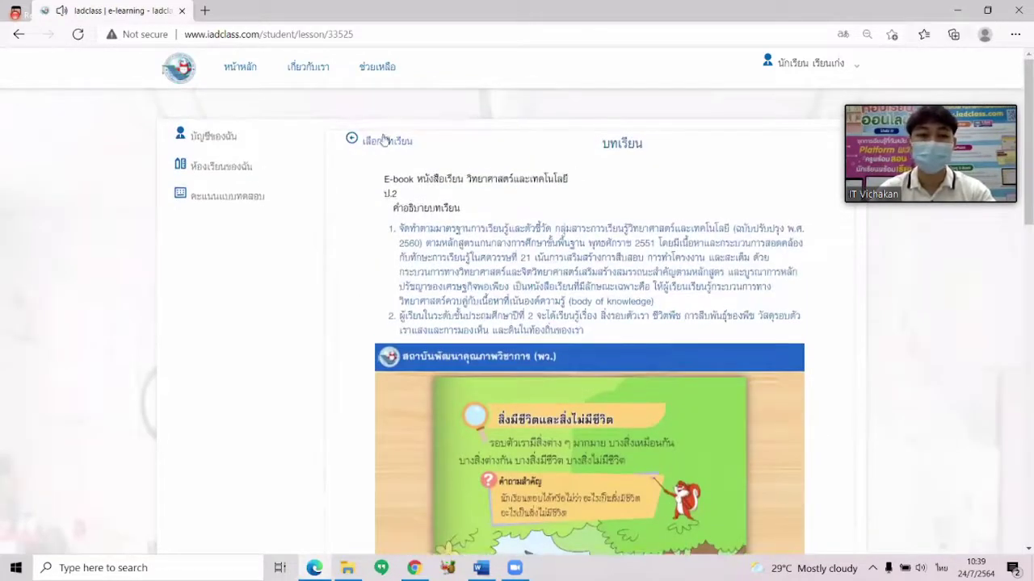
pyautogui.click(381, 146)
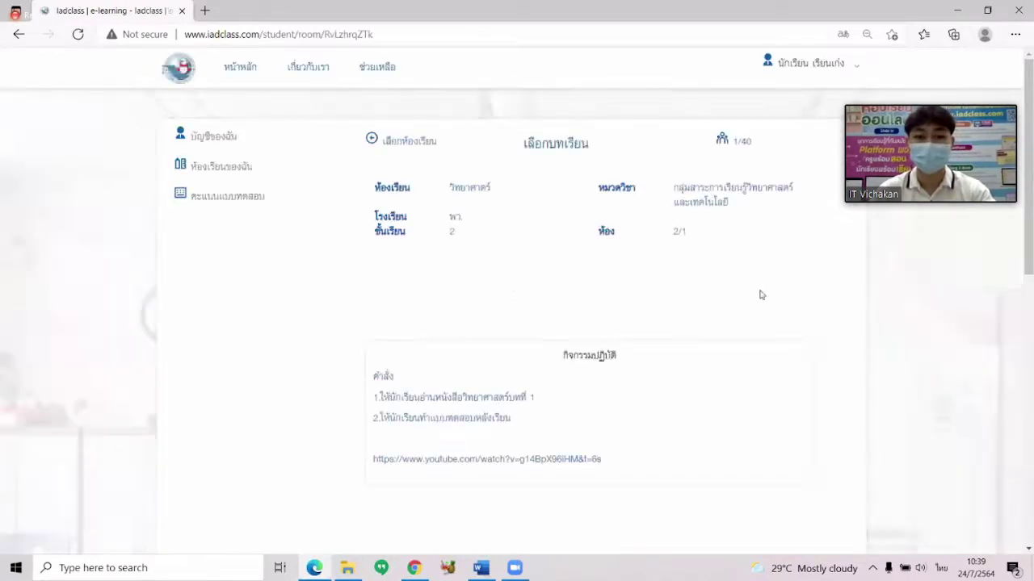
pyautogui.scroll(-5, 805, 302)
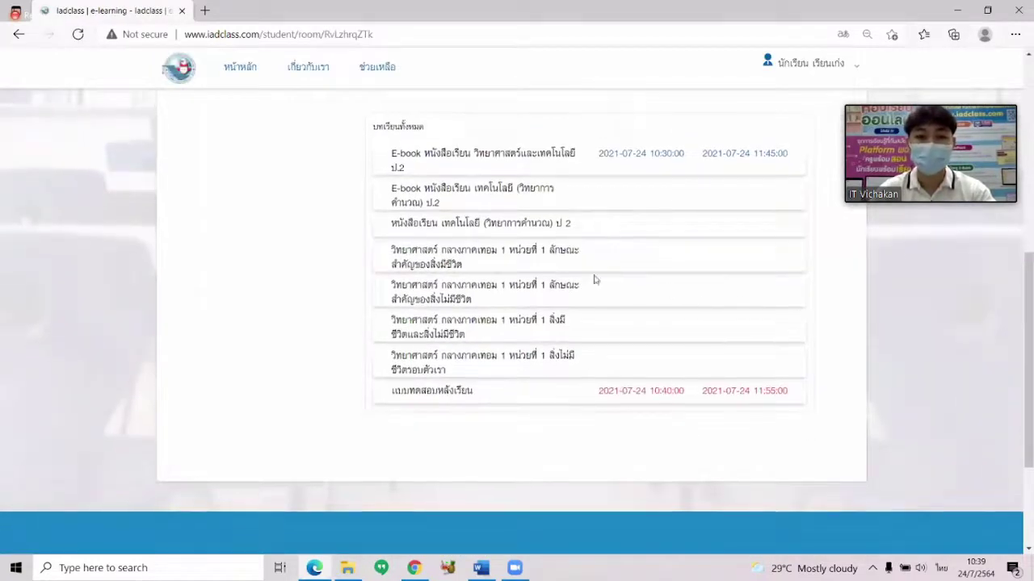
pyautogui.click(458, 255)
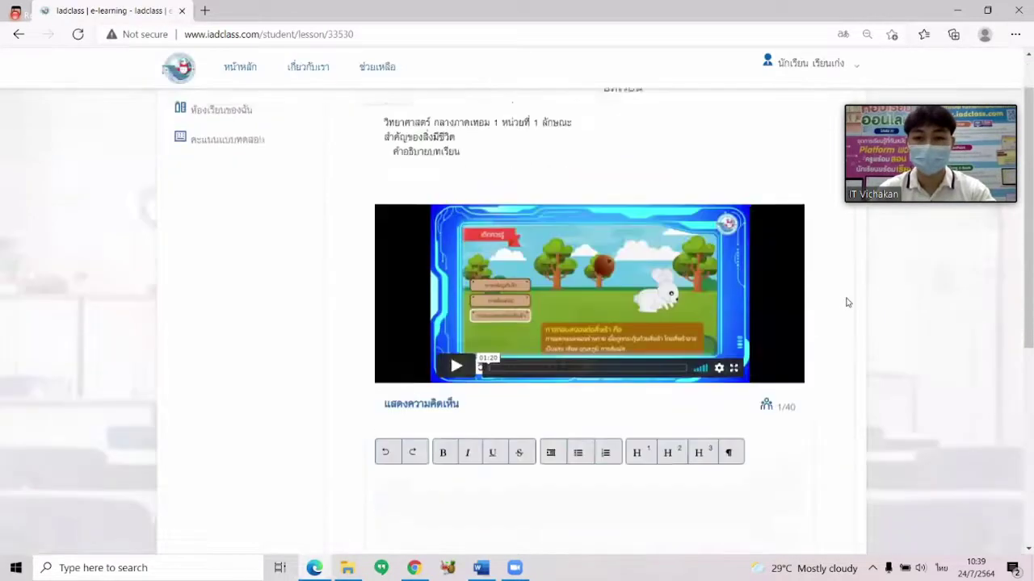
pyautogui.click(483, 304)
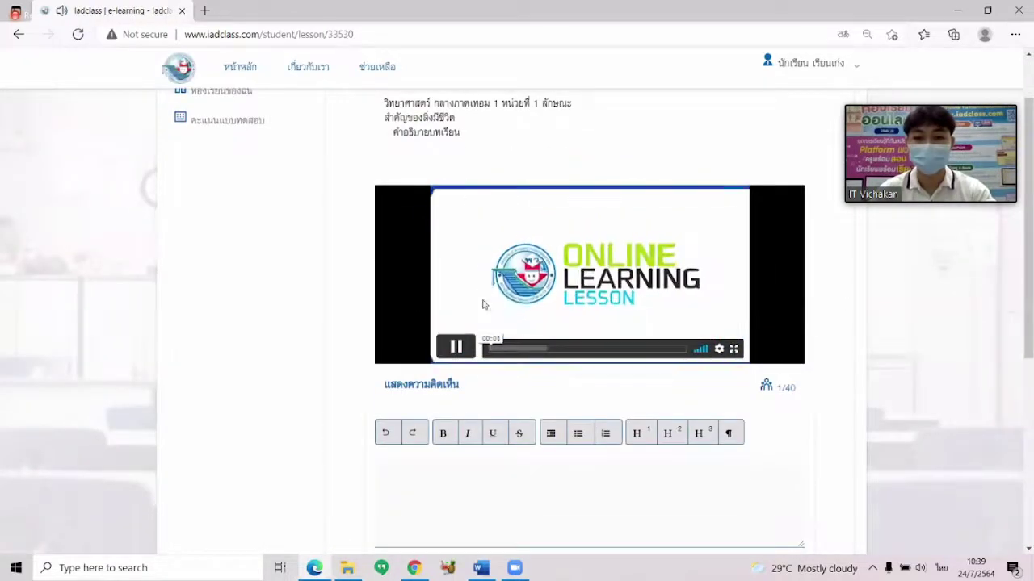
pyautogui.click(523, 349)
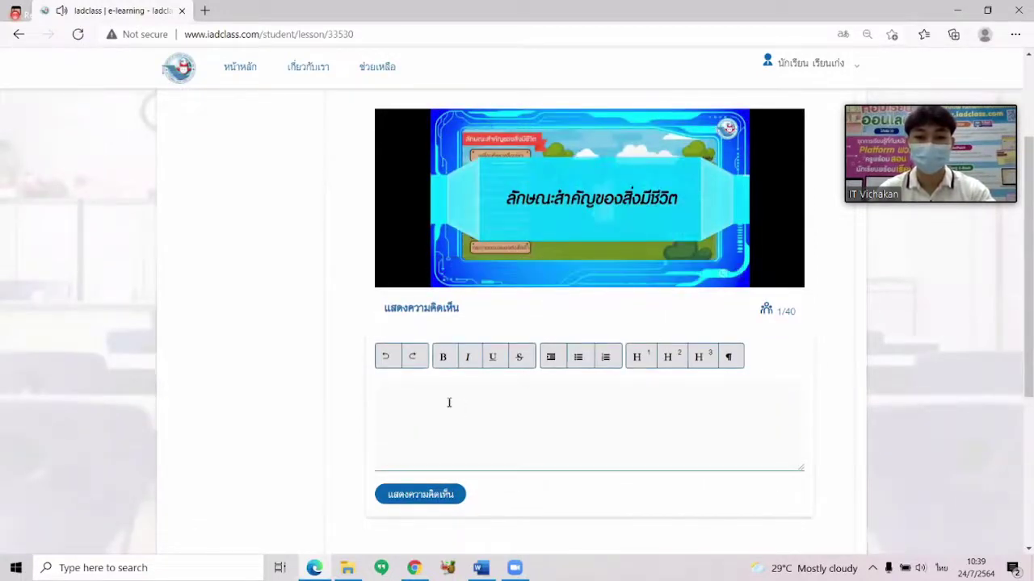
pyautogui.scroll(2, 831, 418)
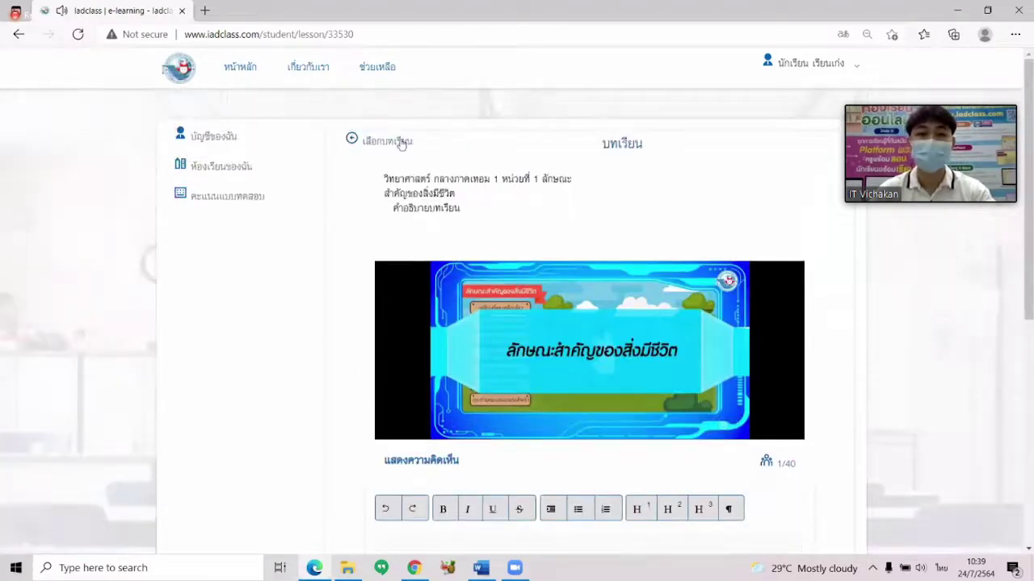
pyautogui.click(388, 142)
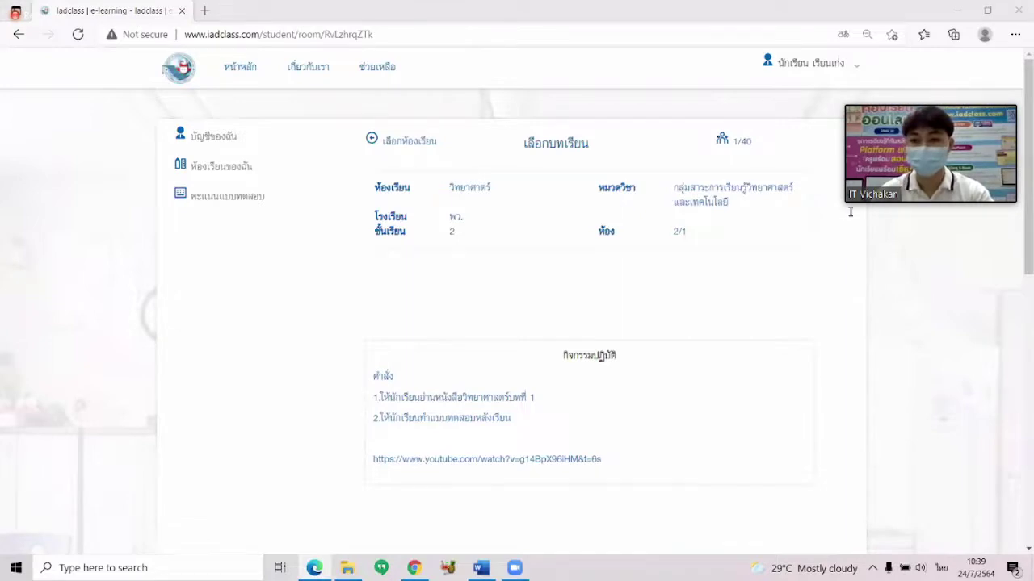
pyautogui.scroll(-3, 454, 275)
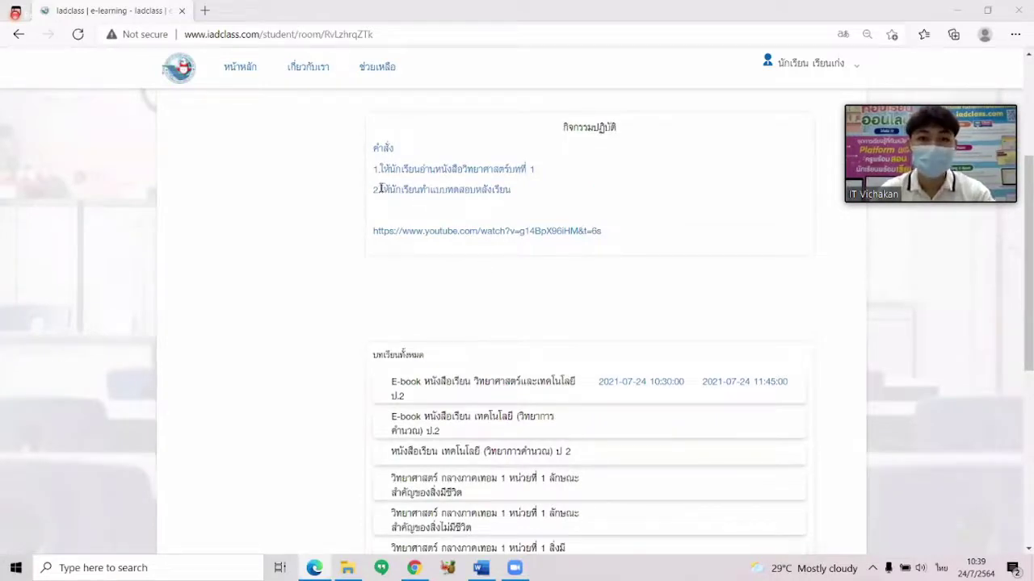
pyautogui.moveTo(380, 188); pyautogui.dragTo(518, 192)
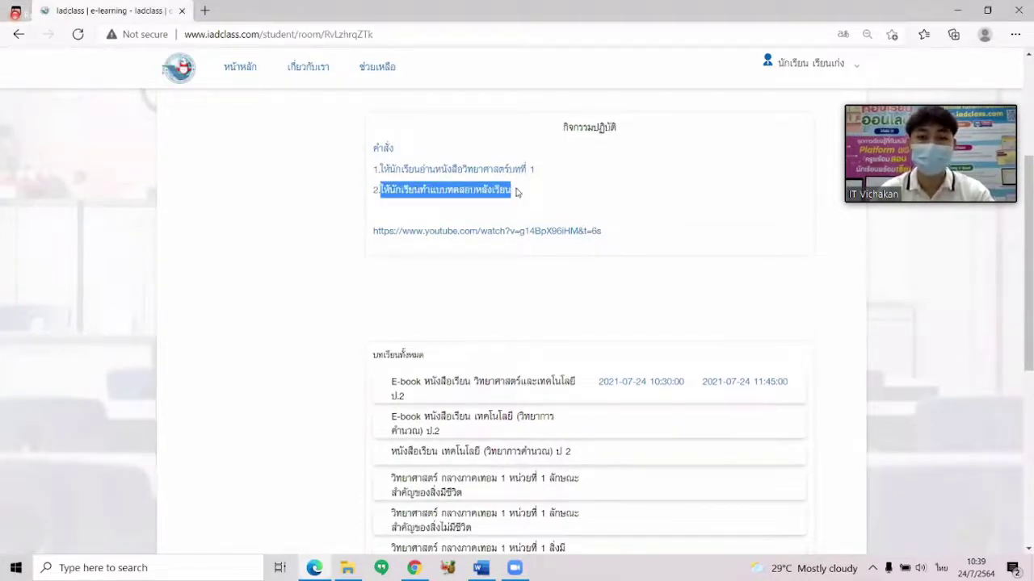
pyautogui.scroll(-4, 573, 221)
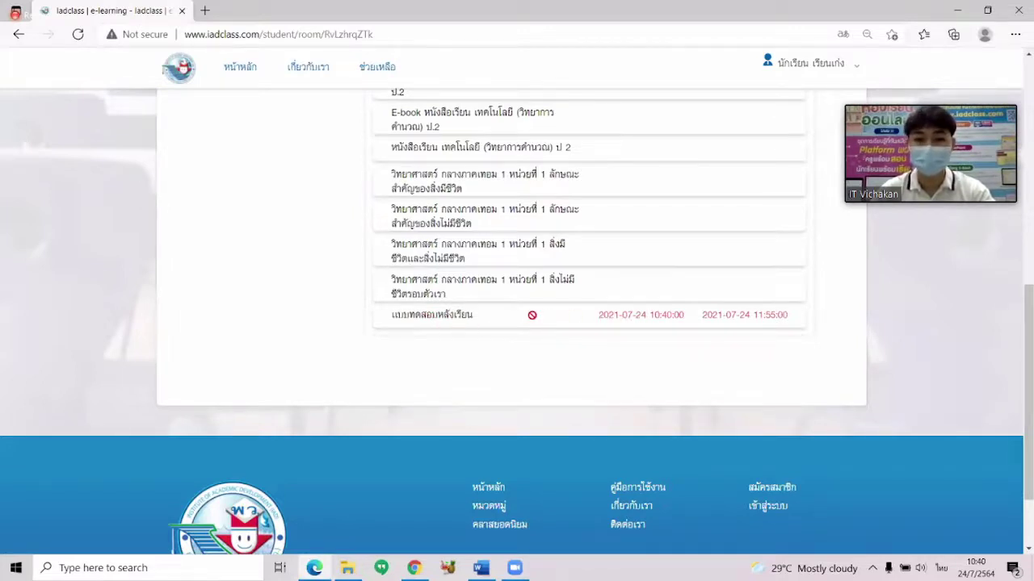
pyautogui.click(371, 35)
pyautogui.press('Return')
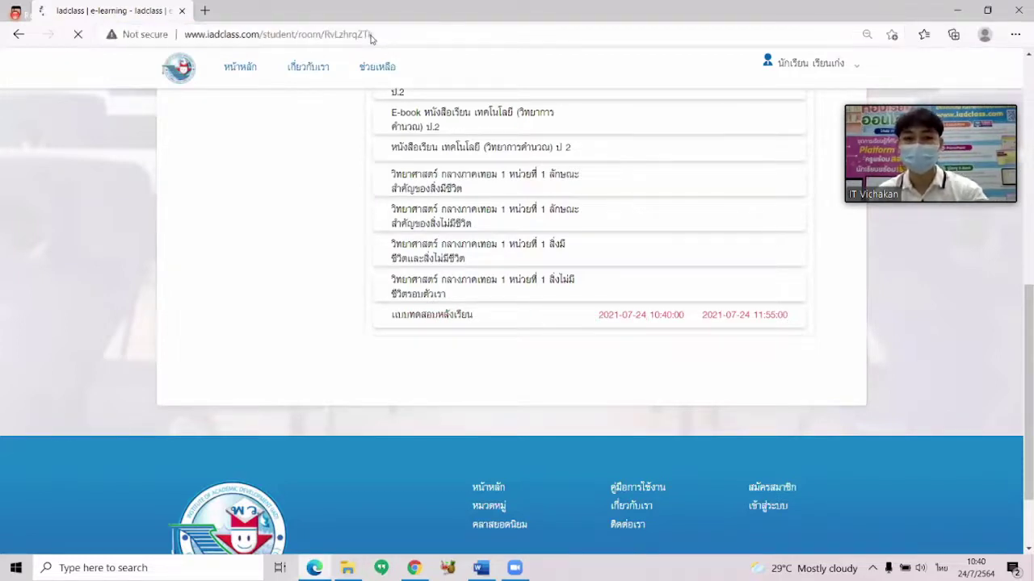
pyautogui.click(285, 34)
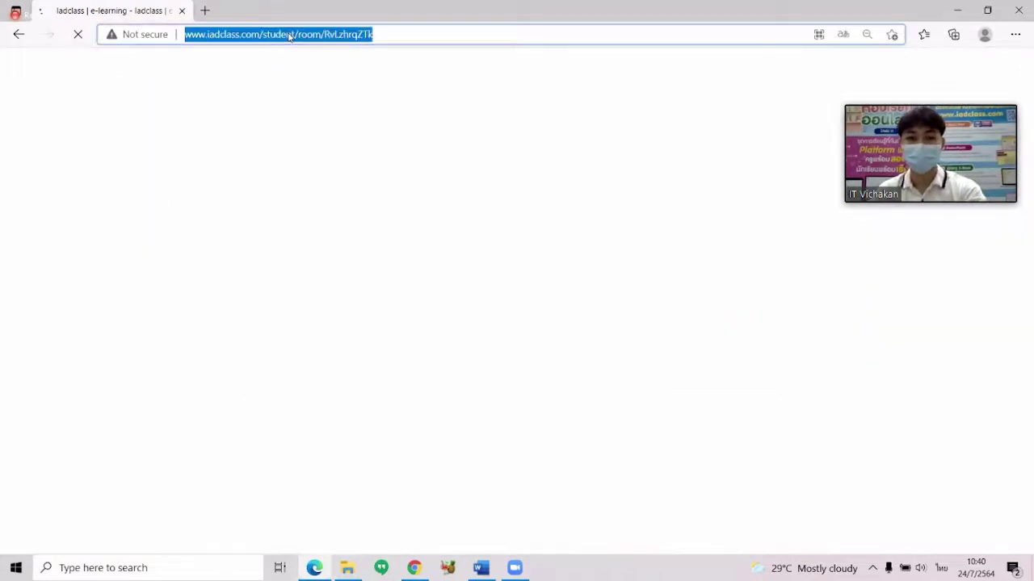
pyautogui.press('Return')
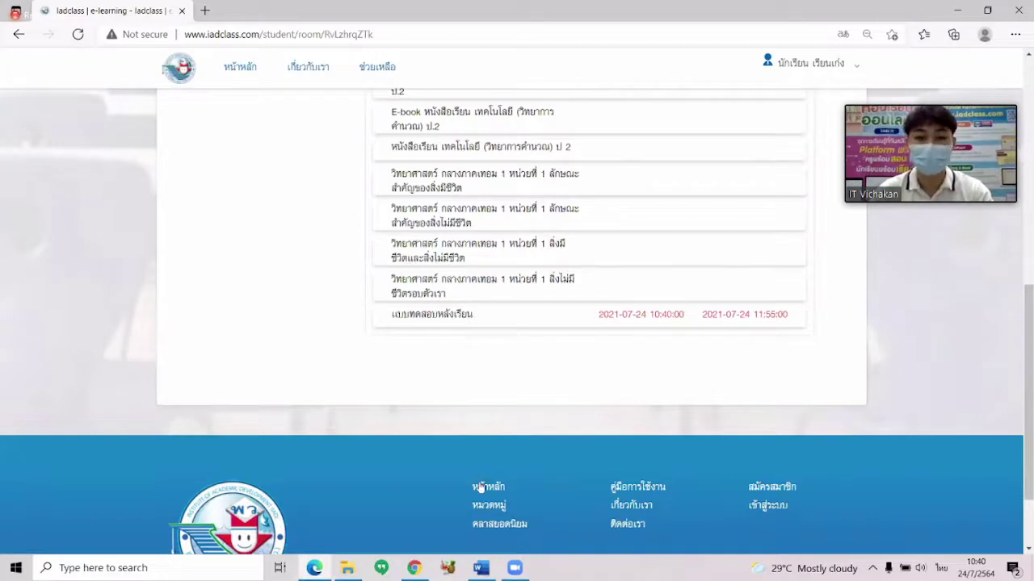
# On the teacher's lesson page, open the แบบทดสอบหลังเรียน quiz for editing.
pyautogui.click(416, 570)
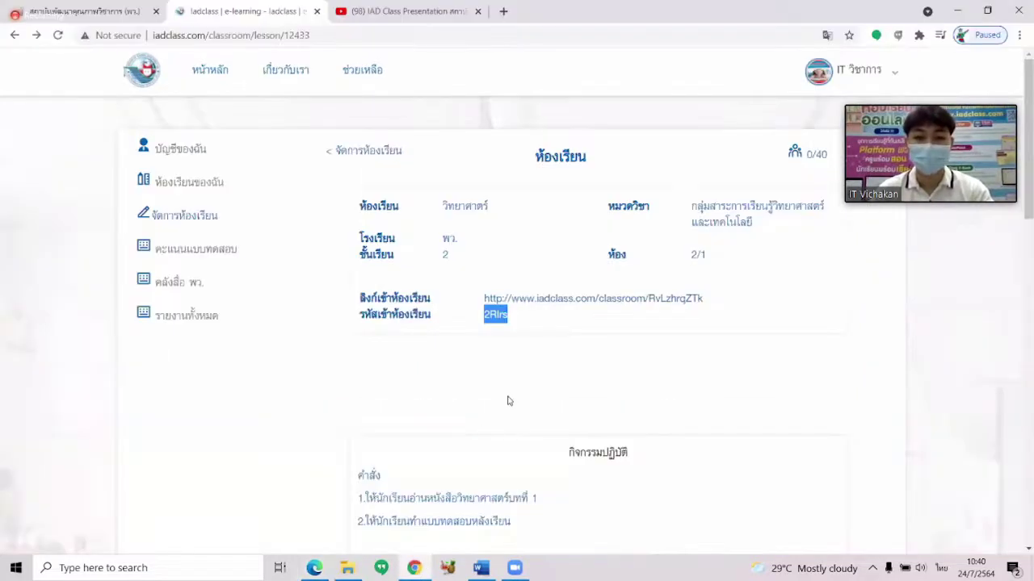
pyautogui.scroll(-5, 509, 396)
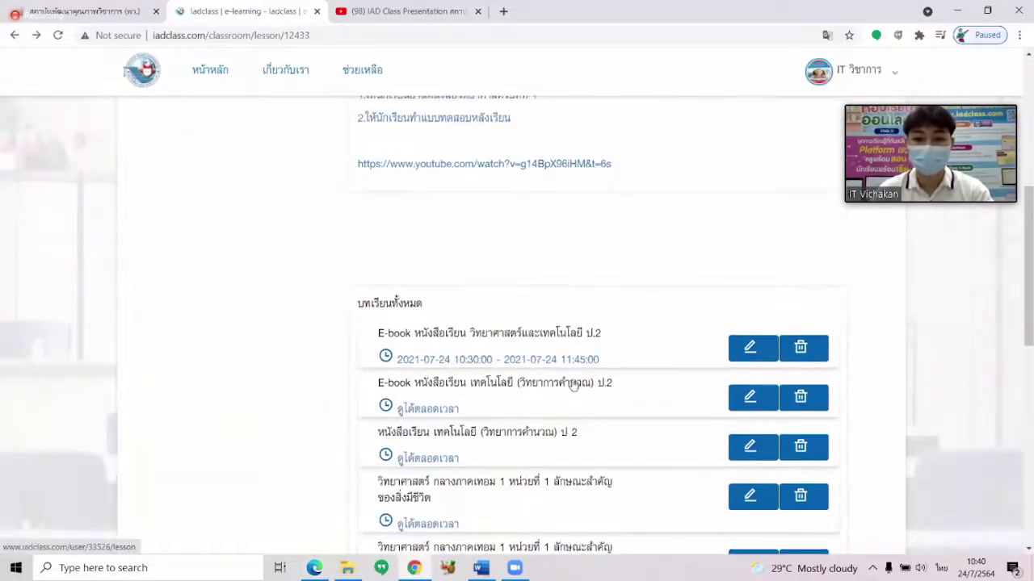
pyautogui.scroll(-5, 577, 380)
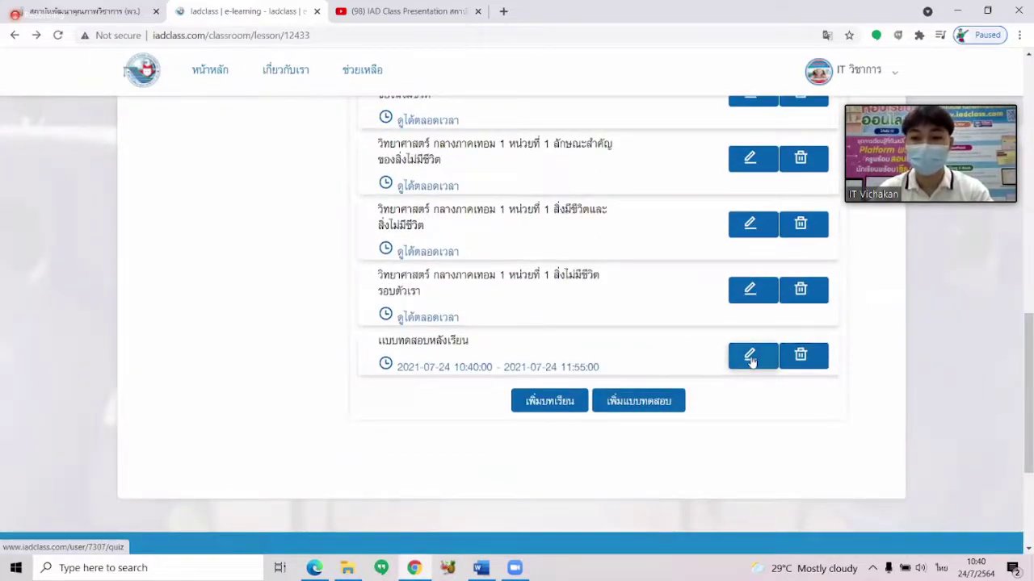
pyautogui.click(751, 359)
pyautogui.scroll(-3, 611, 358)
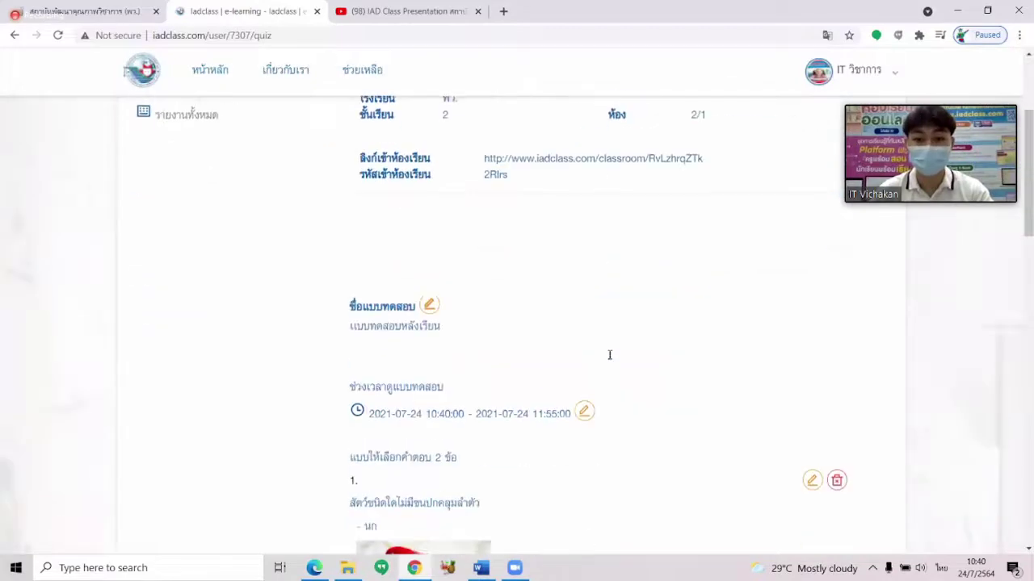
pyautogui.scroll(-1, 610, 355)
# Set the quiz's start to 24 July 2021 at 09:40 and save the time window.
pyautogui.click(584, 345)
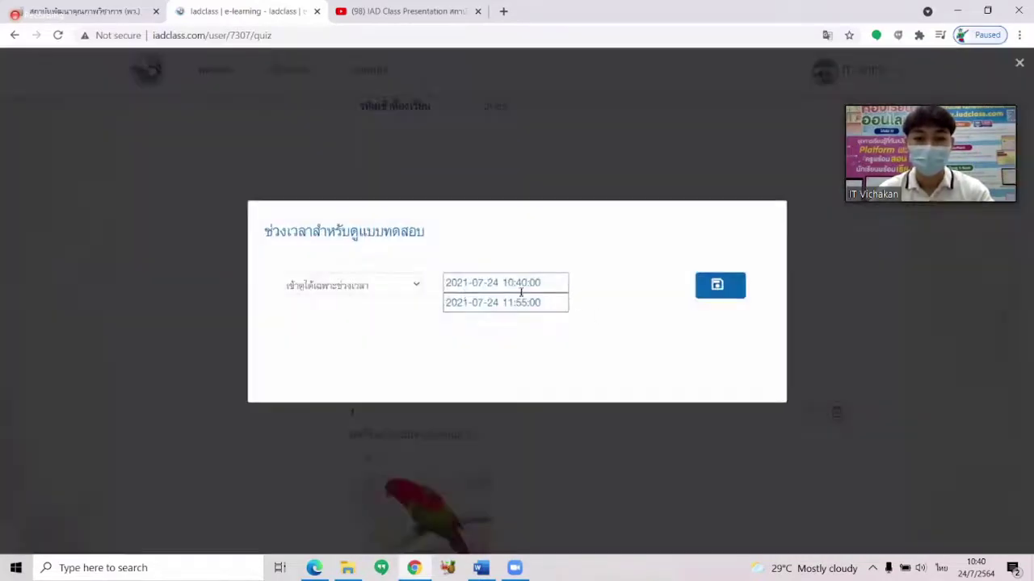
pyautogui.click(514, 285)
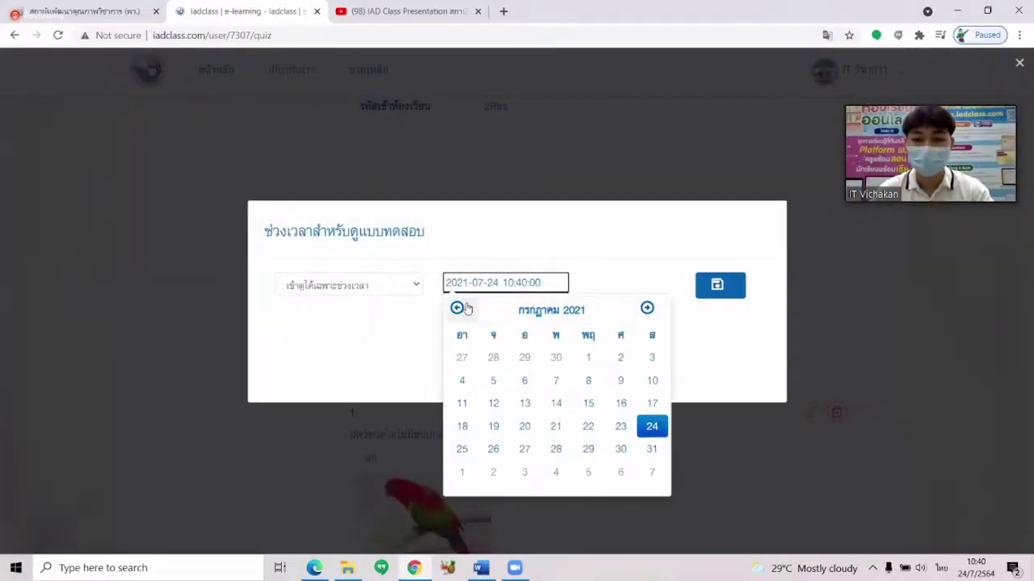
pyautogui.click(652, 426)
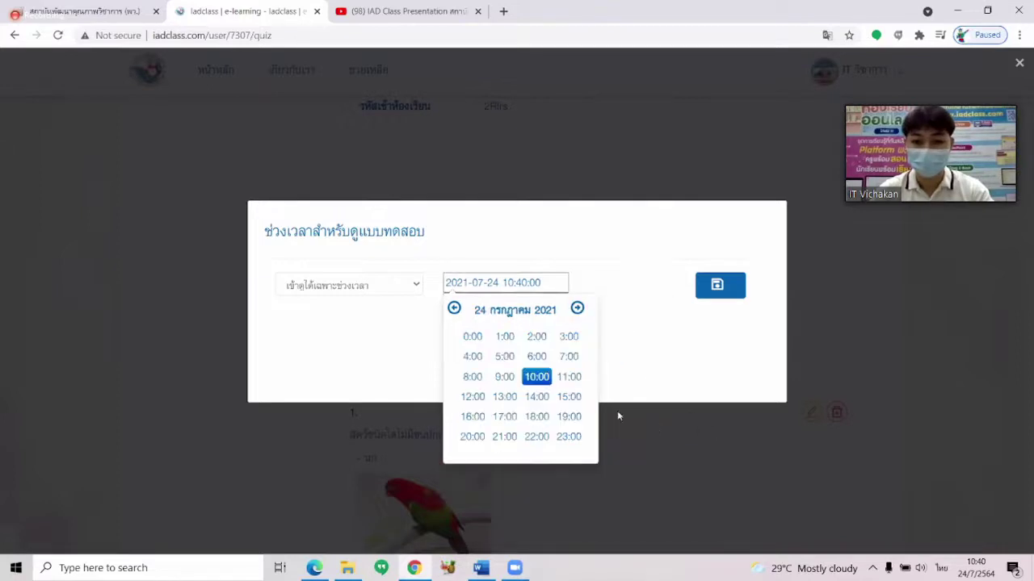
pyautogui.click(504, 376)
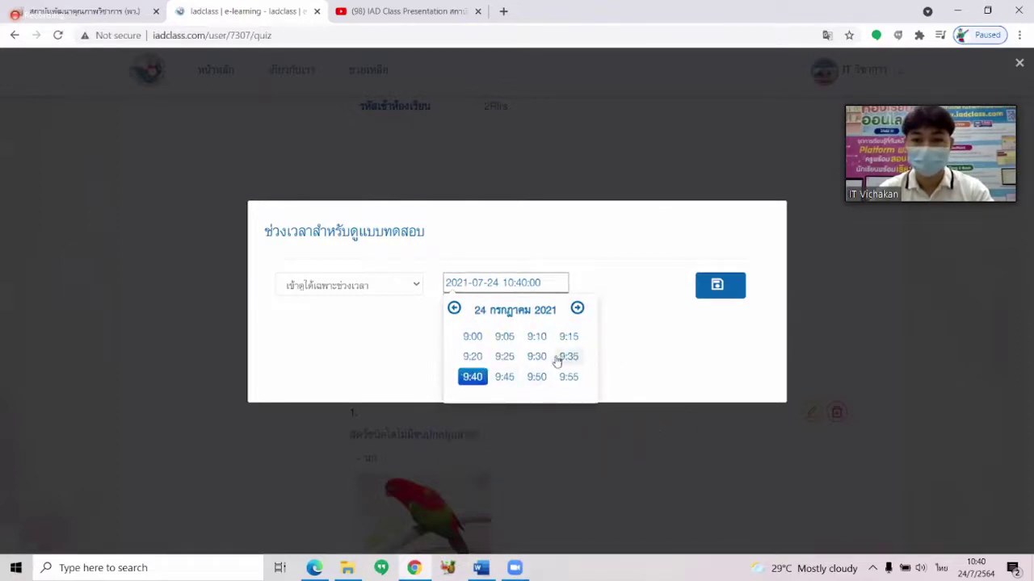
pyautogui.click(482, 378)
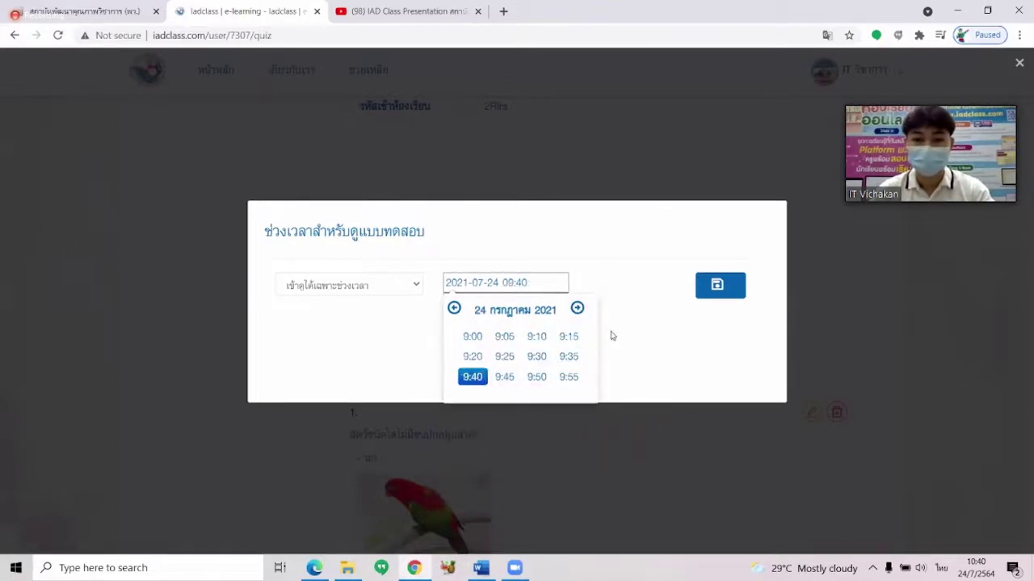
pyautogui.click(714, 295)
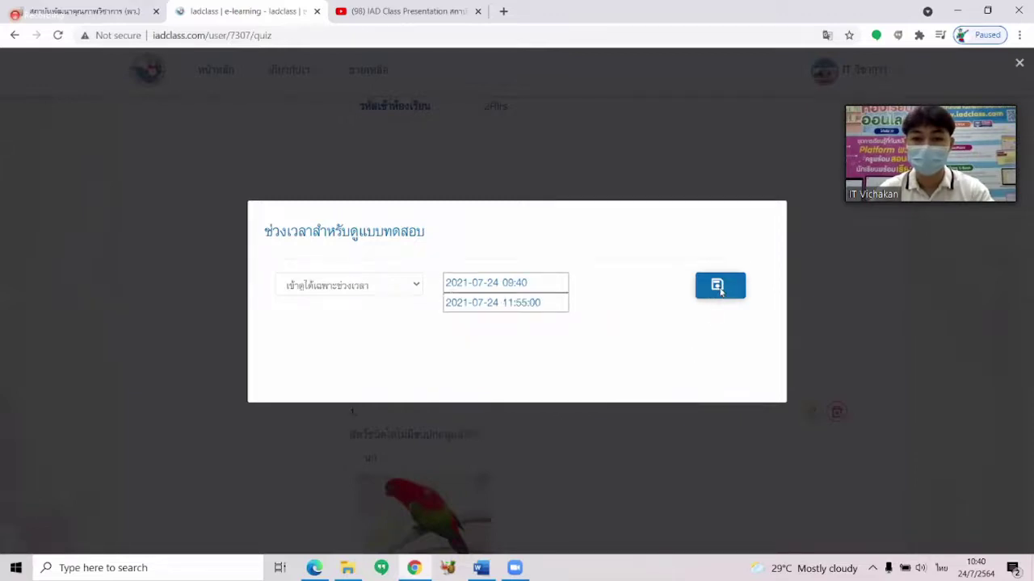
pyautogui.click(718, 289)
# Save the edited quiz and bring up the student's lesson list.
pyautogui.scroll(-3, 696, 343)
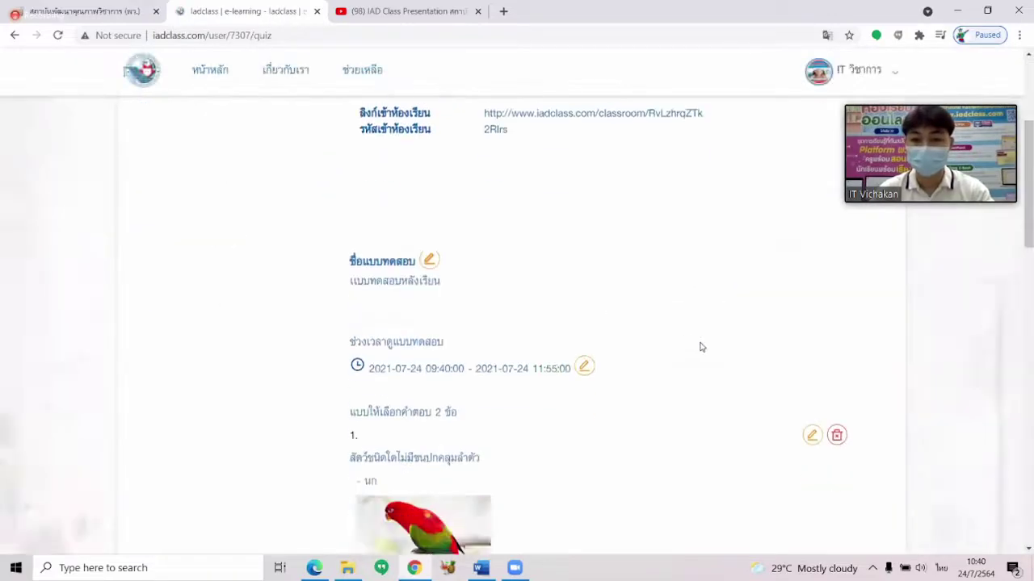
pyautogui.scroll(-2, 682, 347)
pyautogui.scroll(-3, 609, 317)
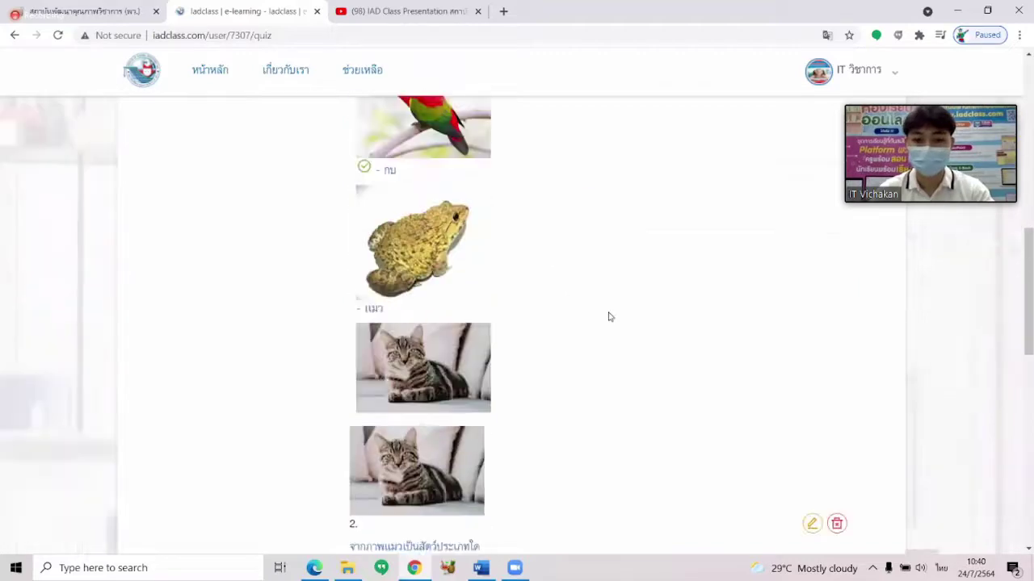
pyautogui.scroll(-10, 610, 317)
pyautogui.click(614, 307)
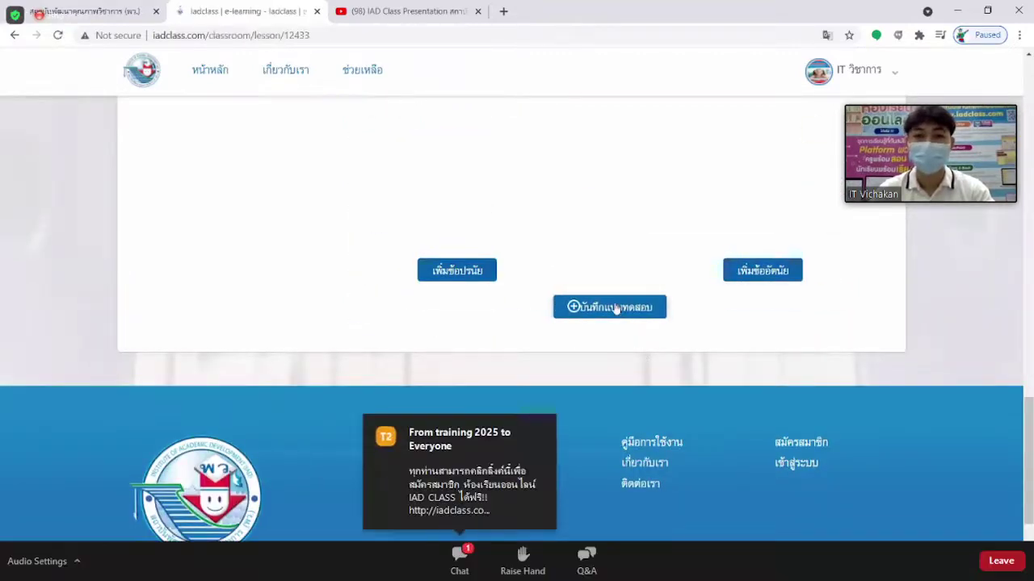
pyautogui.scroll(-5, 444, 305)
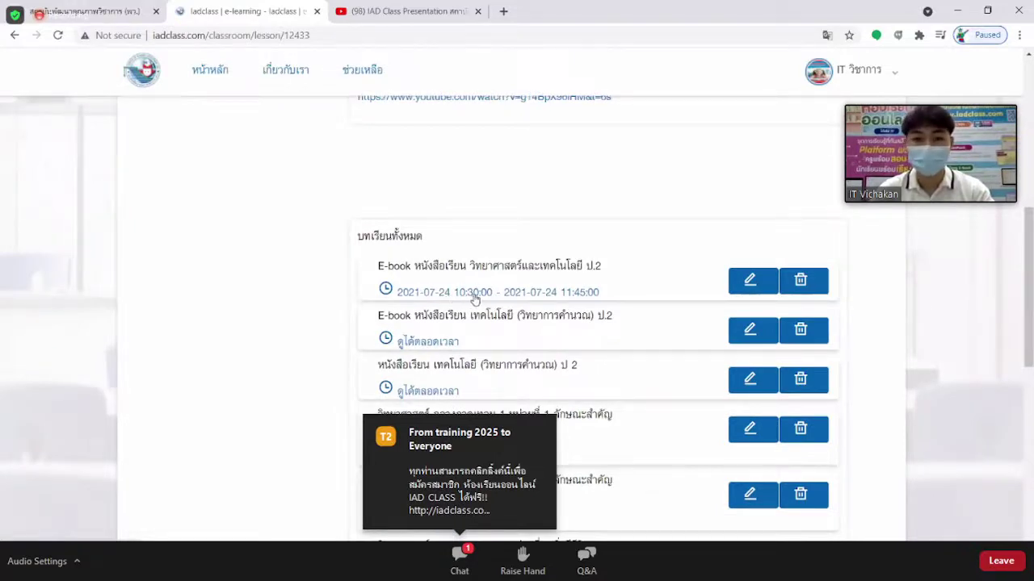
pyautogui.scroll(-1, 490, 301)
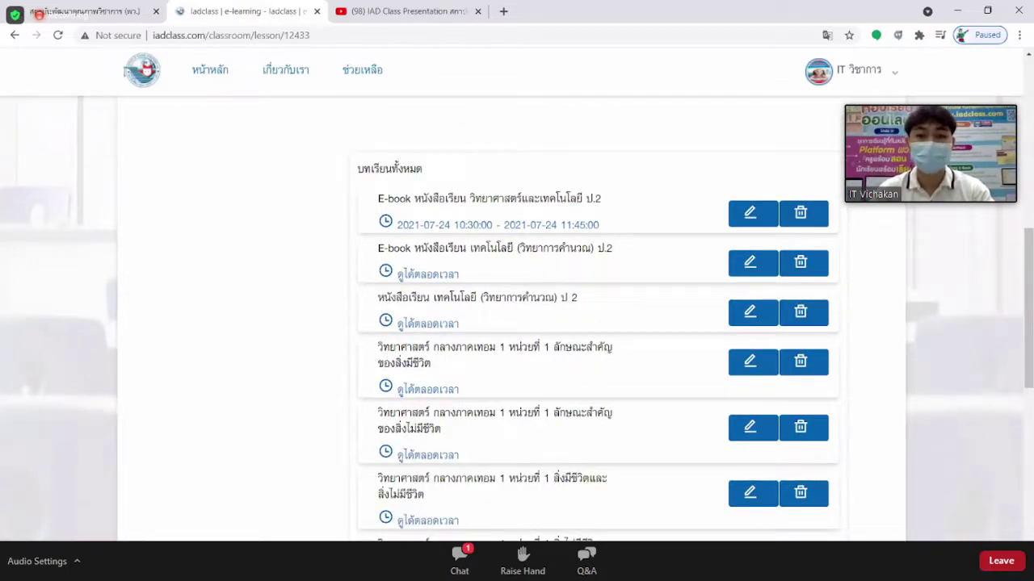
pyautogui.hotkey('alt', 'Tab')
pyautogui.scroll(-2, 525, 385)
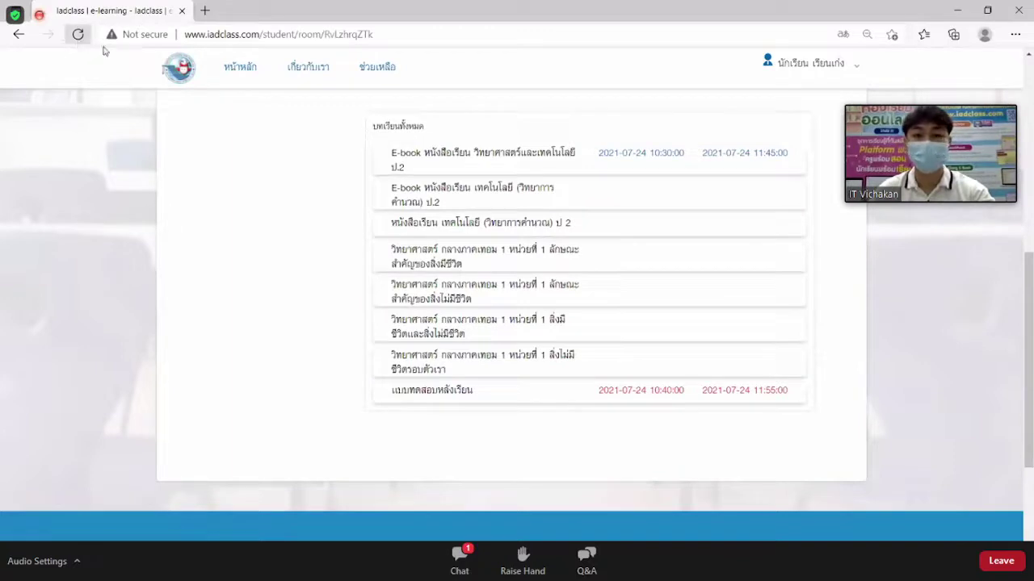
# Reload the student page and open the แบบทดสอบหลังเรียน quiz. Answer กบ and สัตว์ปีก, and start question 3 with หนอน.
pyautogui.click(78, 36)
pyautogui.scroll(-1, 691, 327)
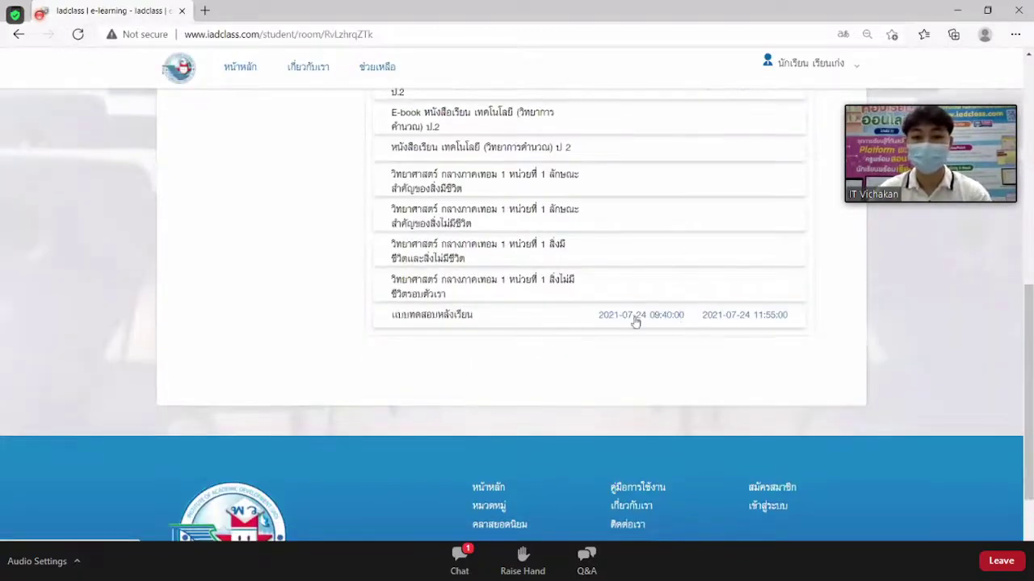
pyautogui.click(508, 322)
pyautogui.scroll(-2, 554, 314)
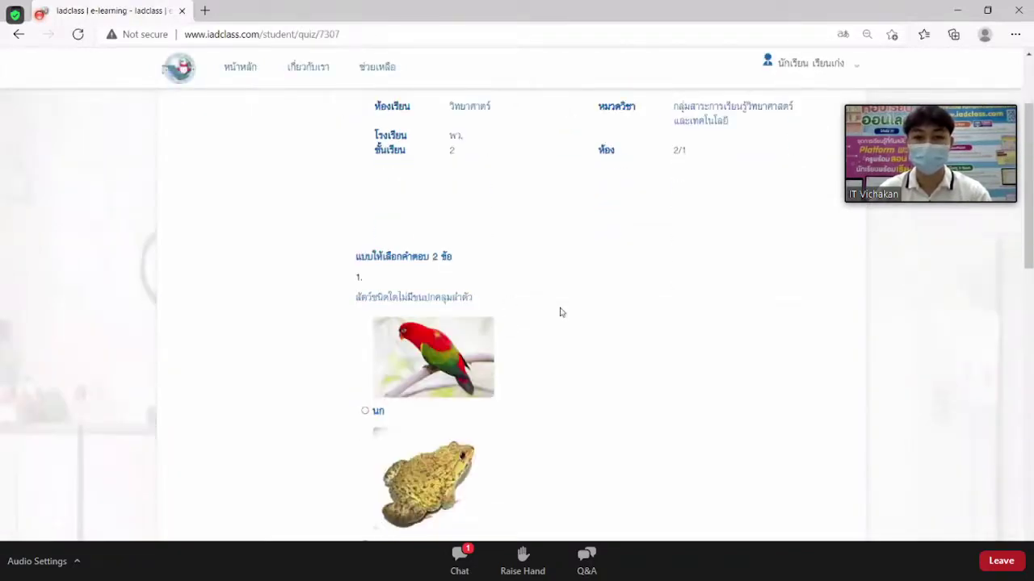
pyautogui.scroll(-2, 566, 312)
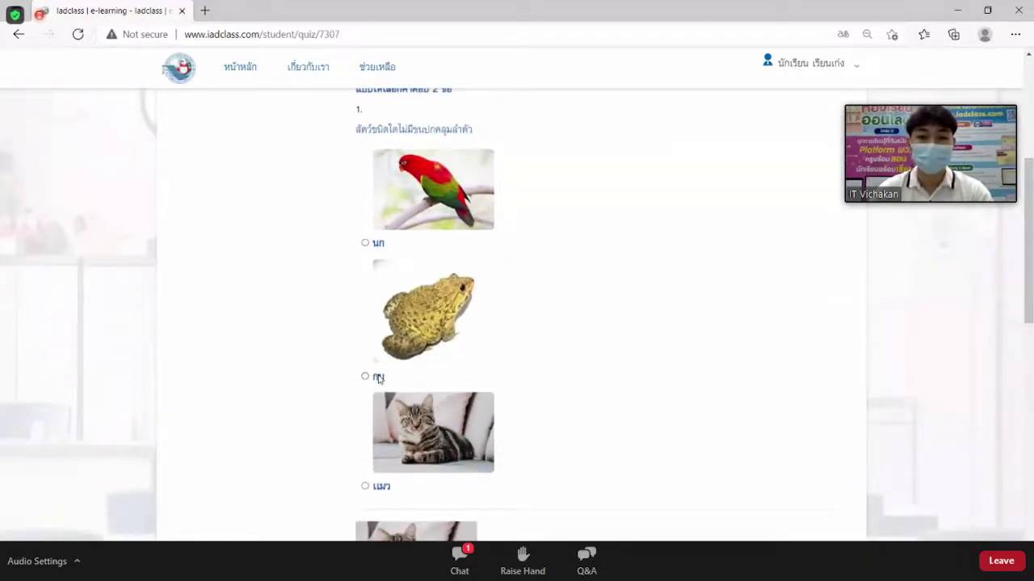
pyautogui.scroll(-1, 406, 372)
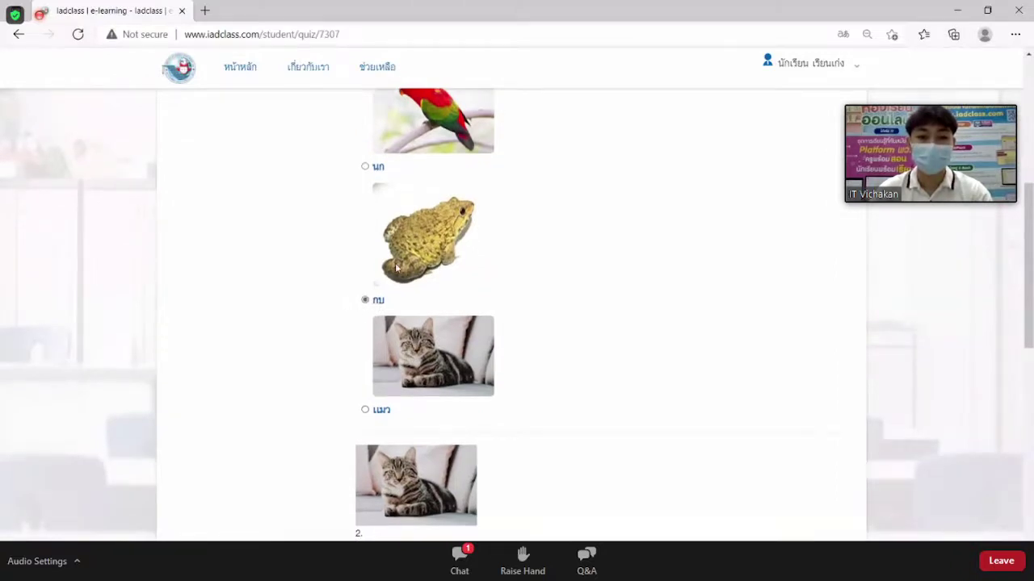
pyautogui.scroll(-3, 396, 268)
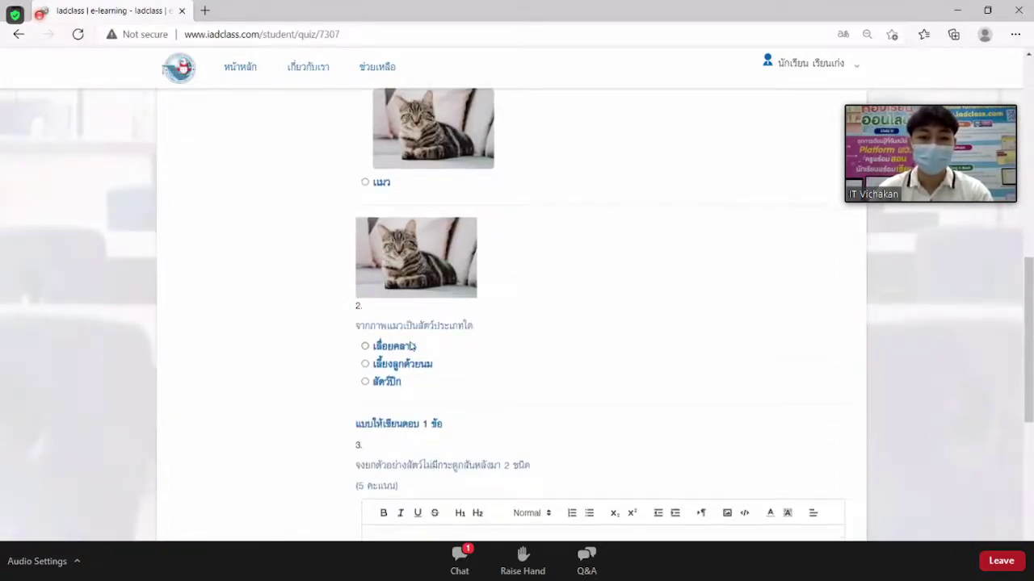
pyautogui.scroll(-1, 420, 339)
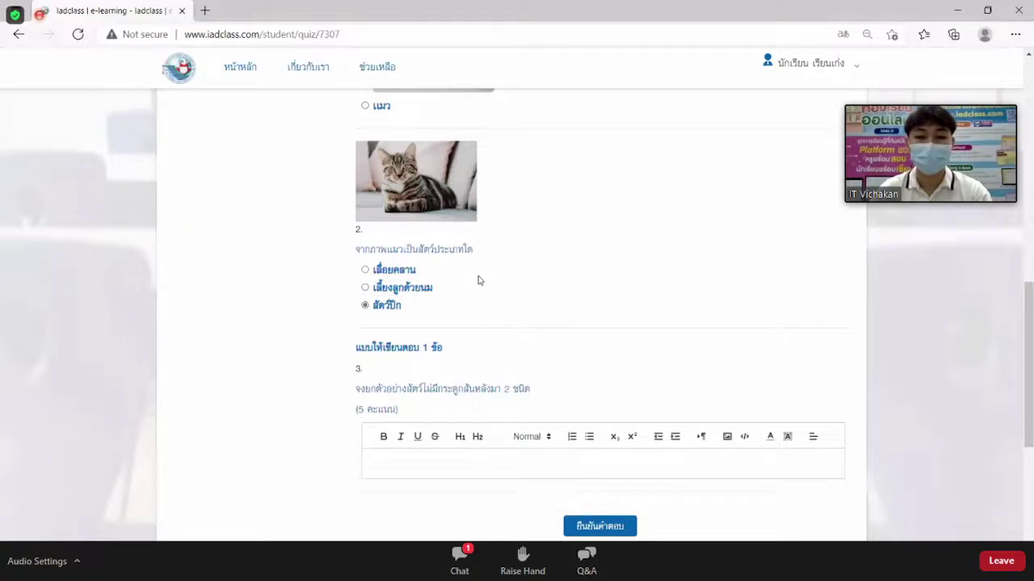
pyautogui.scroll(-1, 500, 282)
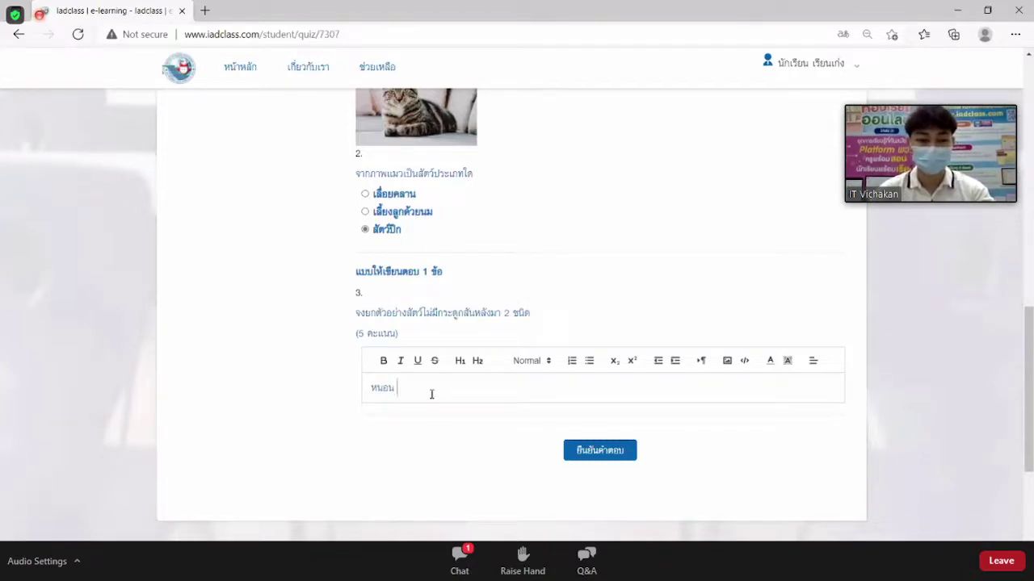
# Continue typing question 3's written answer so it reads หนอน ผีเสื้อ.
pyautogui.write('เสื้อ')
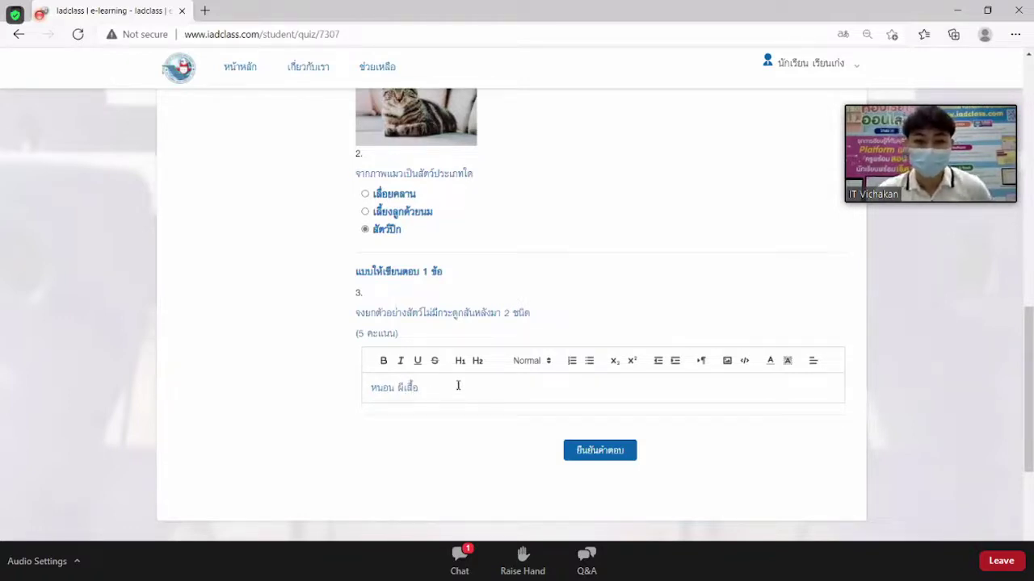
pyautogui.moveTo(421, 388); pyautogui.dragTo(370, 389)
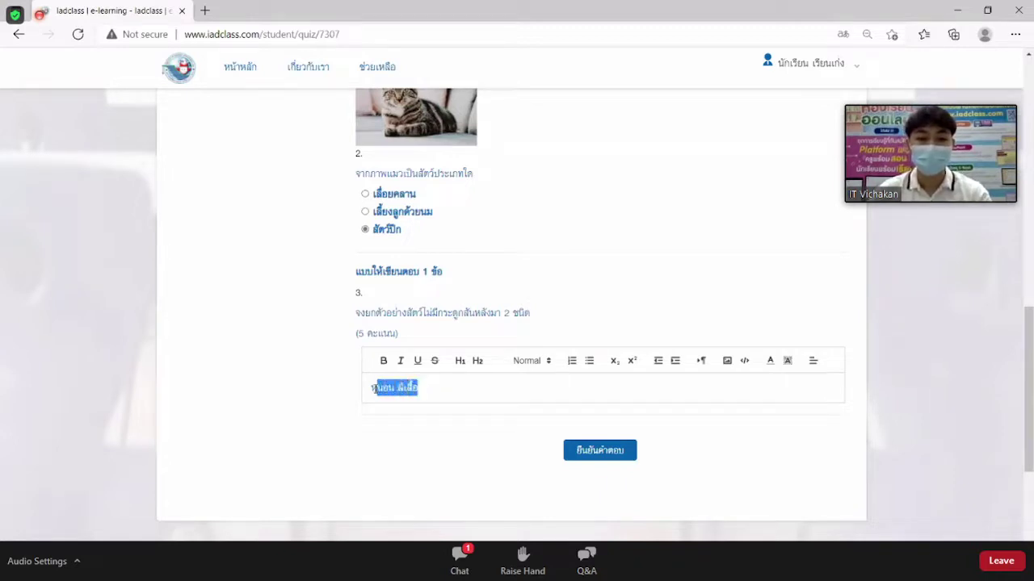
pyautogui.click(469, 391)
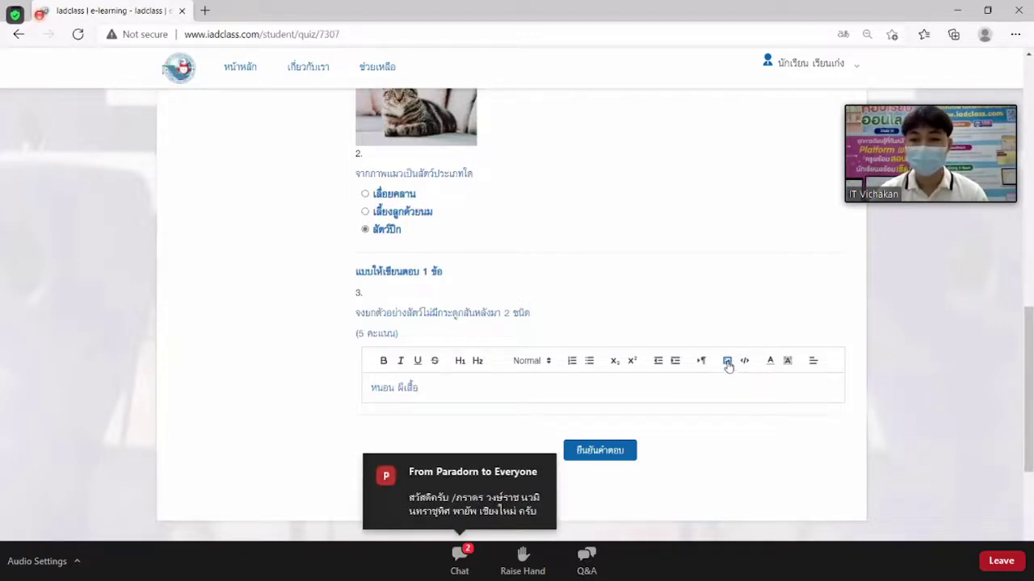
# Insert the beetle picture into the written answer, then delete it again.
pyautogui.click(727, 362)
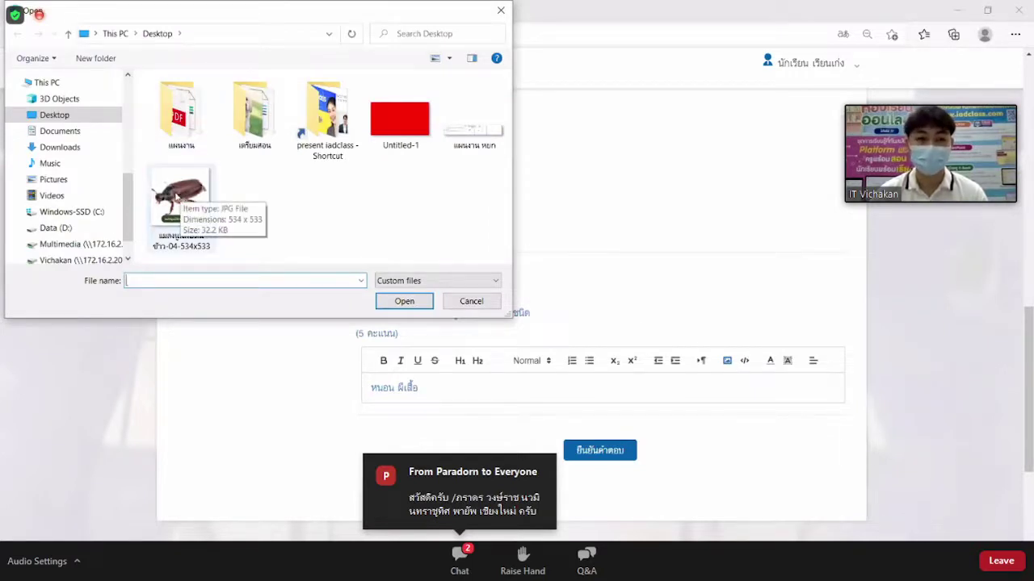
pyautogui.click(181, 197)
pyautogui.click(400, 304)
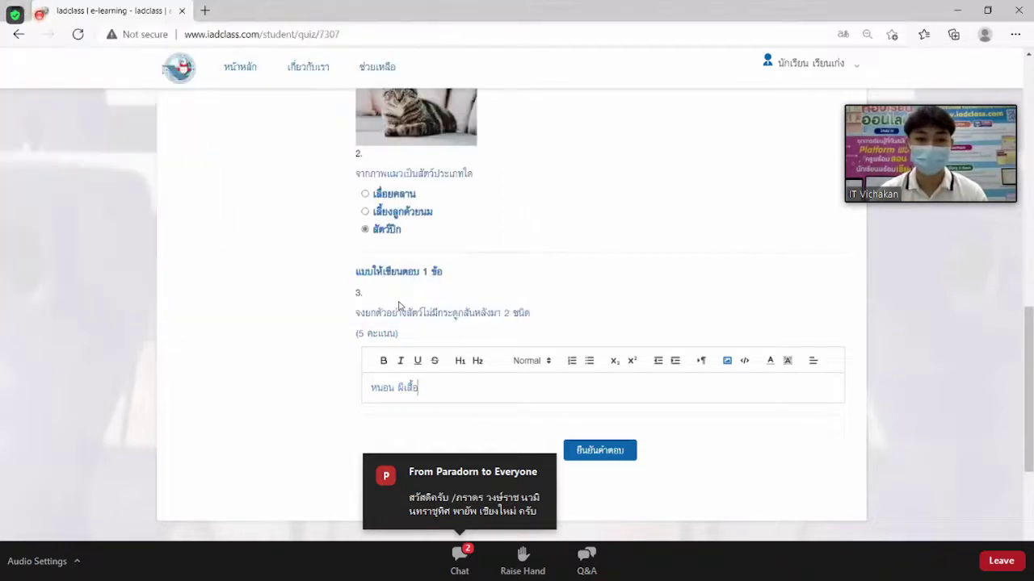
pyautogui.scroll(-3, 641, 380)
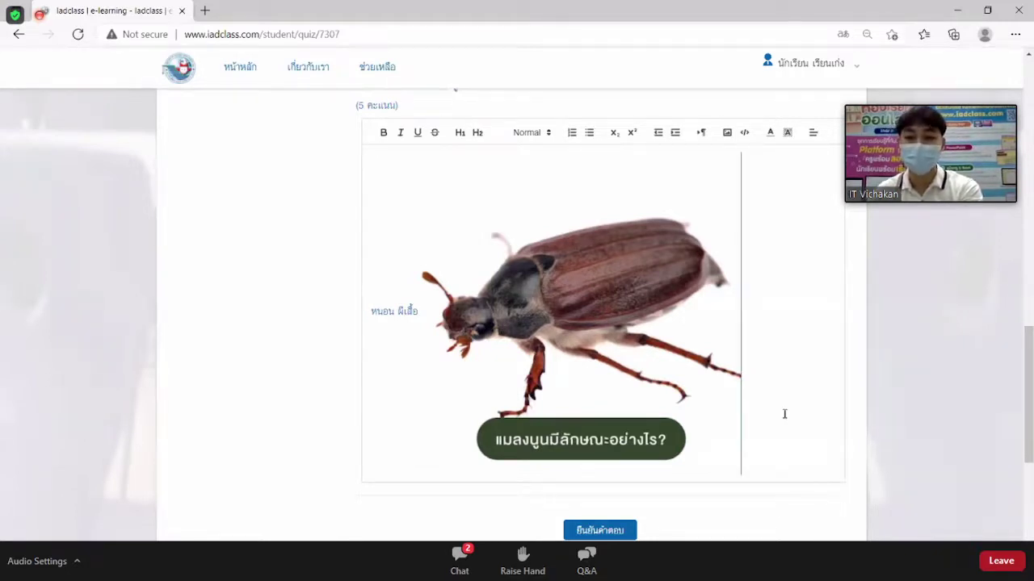
pyautogui.press('BackSpace')
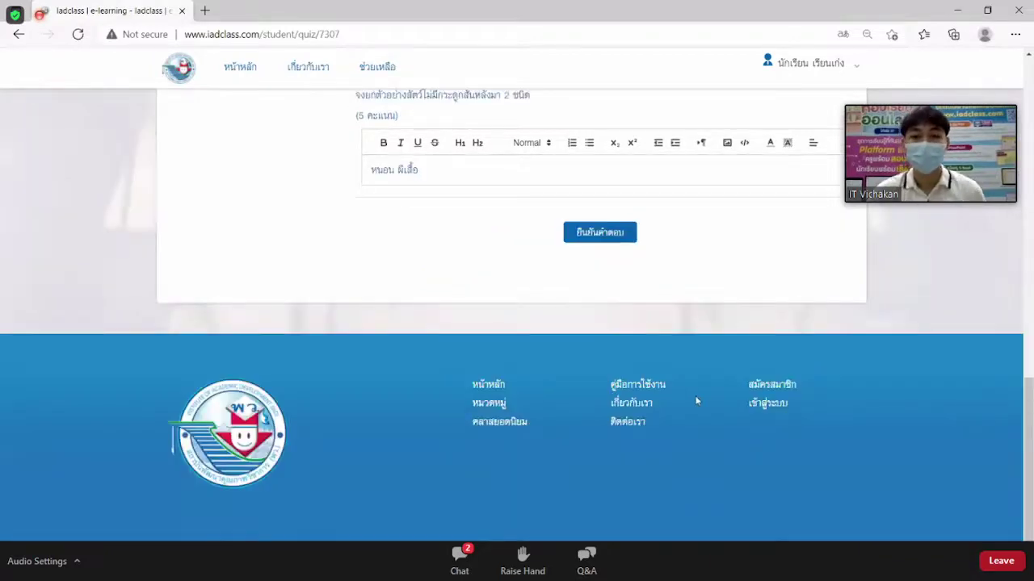
pyautogui.scroll(2, 687, 401)
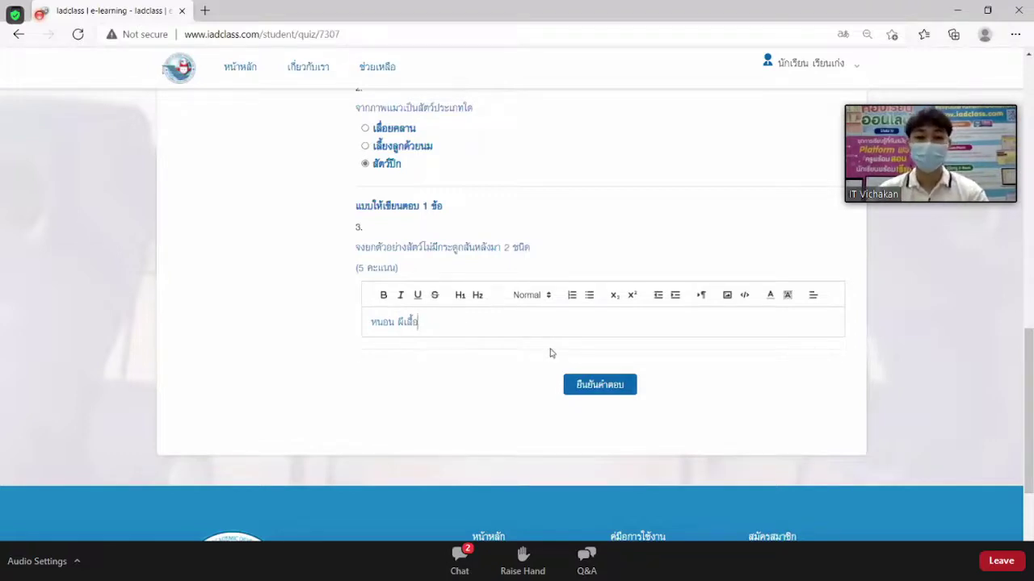
pyautogui.scroll(1, 551, 352)
pyautogui.scroll(-1, 531, 323)
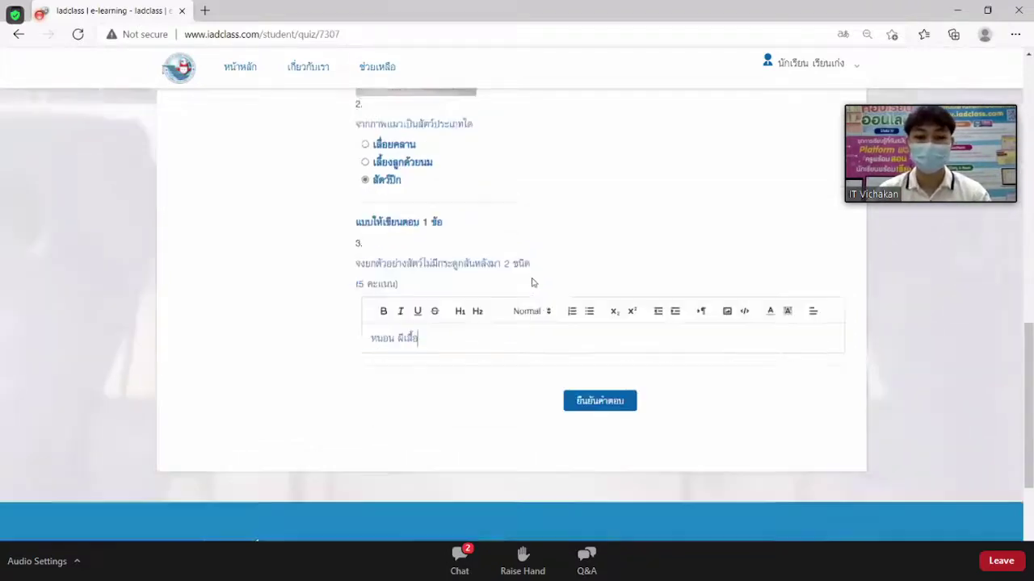
# Submit the student's quiz answers, confirm sending them, and scroll back to the top of the page.
pyautogui.click(601, 387)
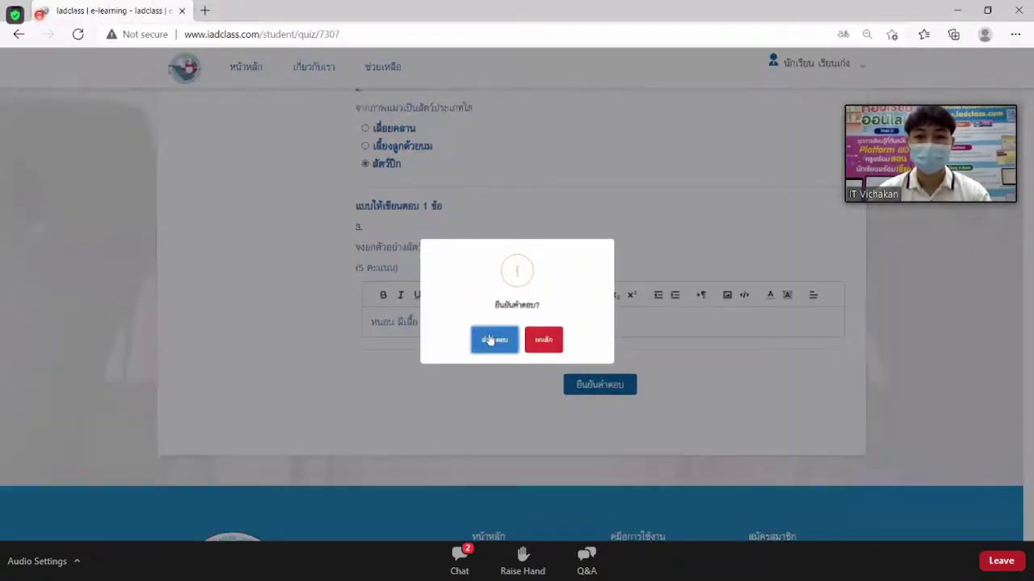
pyautogui.click(489, 340)
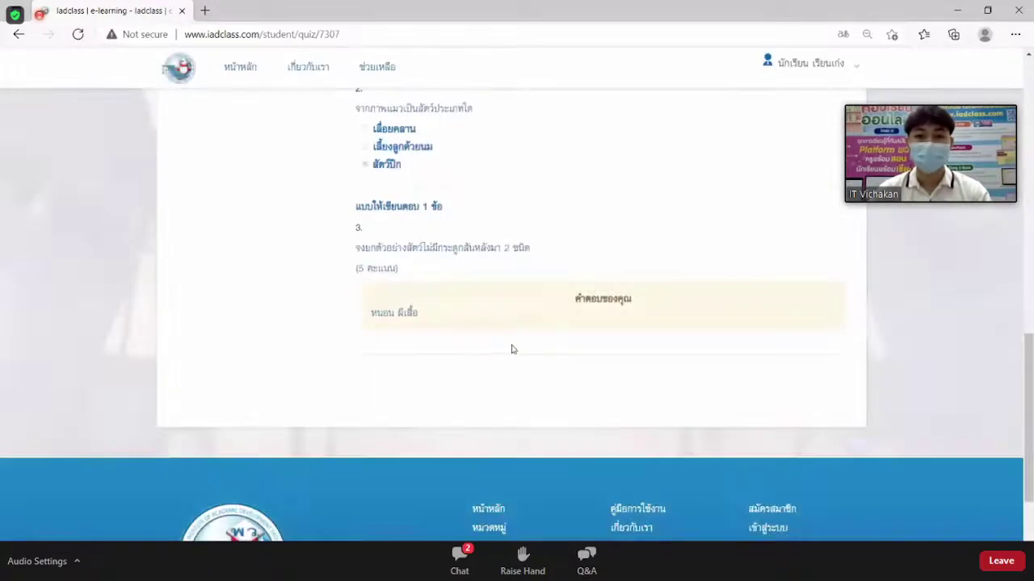
pyautogui.scroll(6, 511, 349)
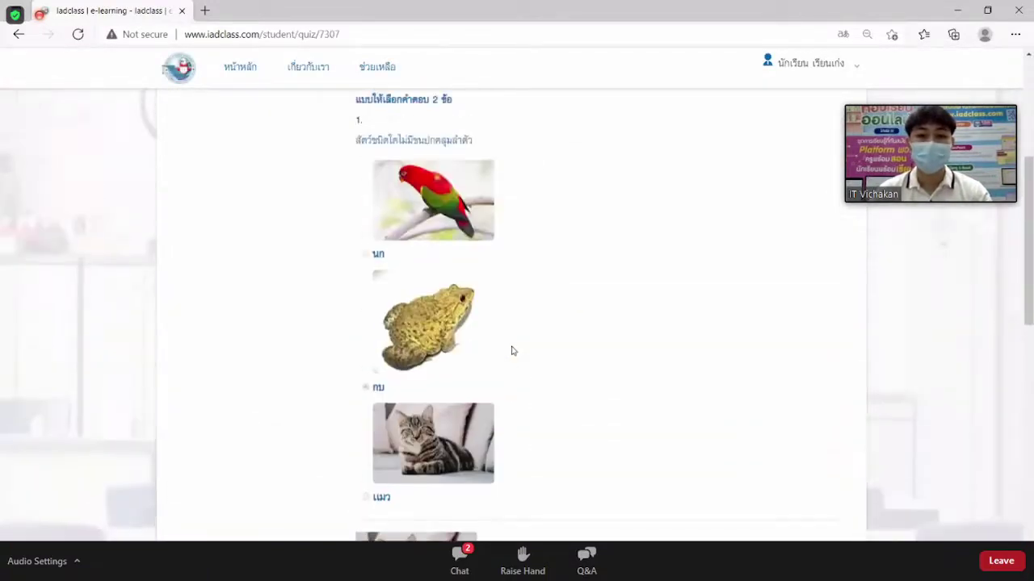
pyautogui.scroll(3, 511, 350)
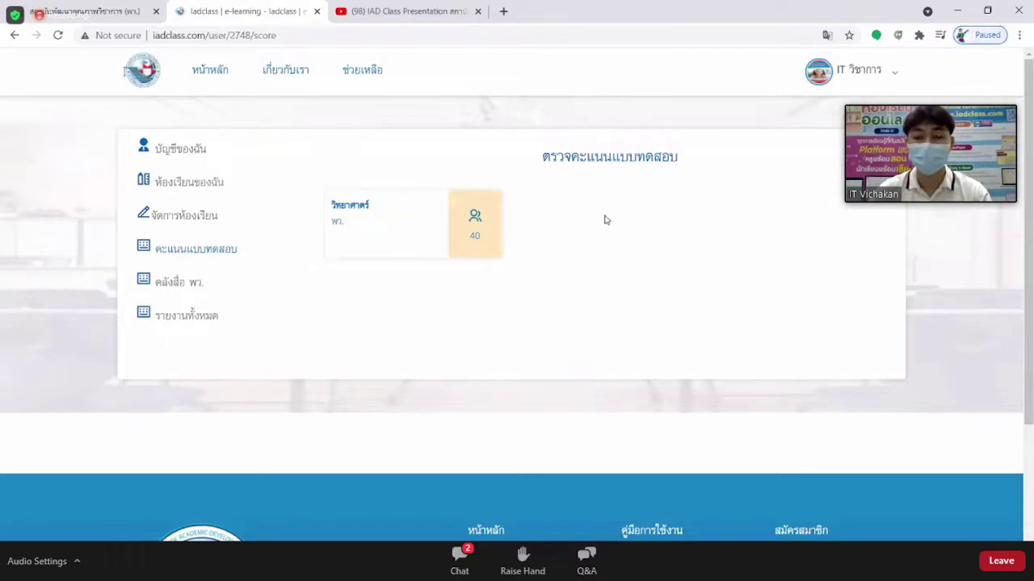
# Open the วิทยาศาสตร์ class scores, pick แบบทดสอบหลังเรียน, and point out its 1 pending submission.
pyautogui.click(349, 209)
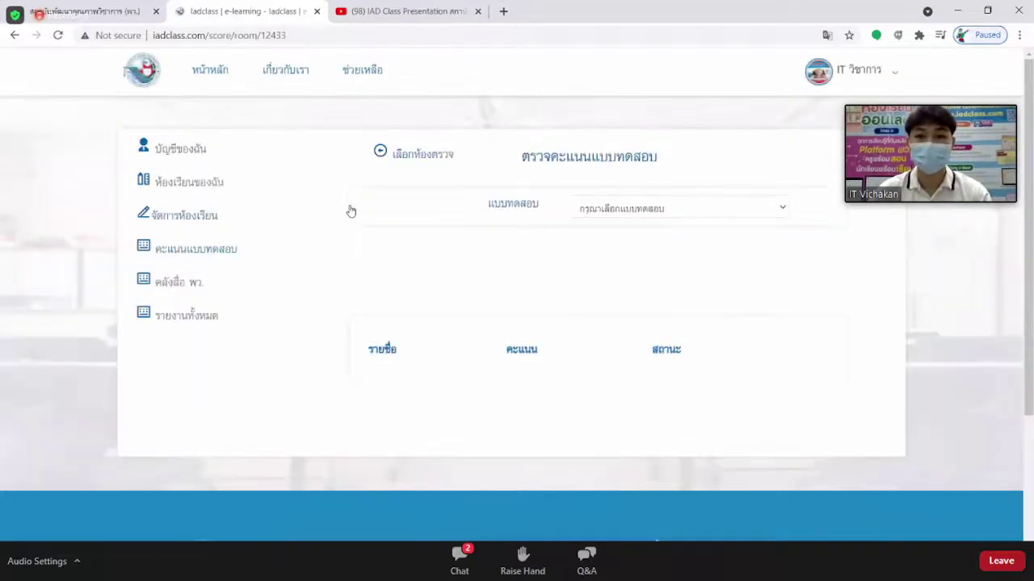
pyautogui.click(700, 212)
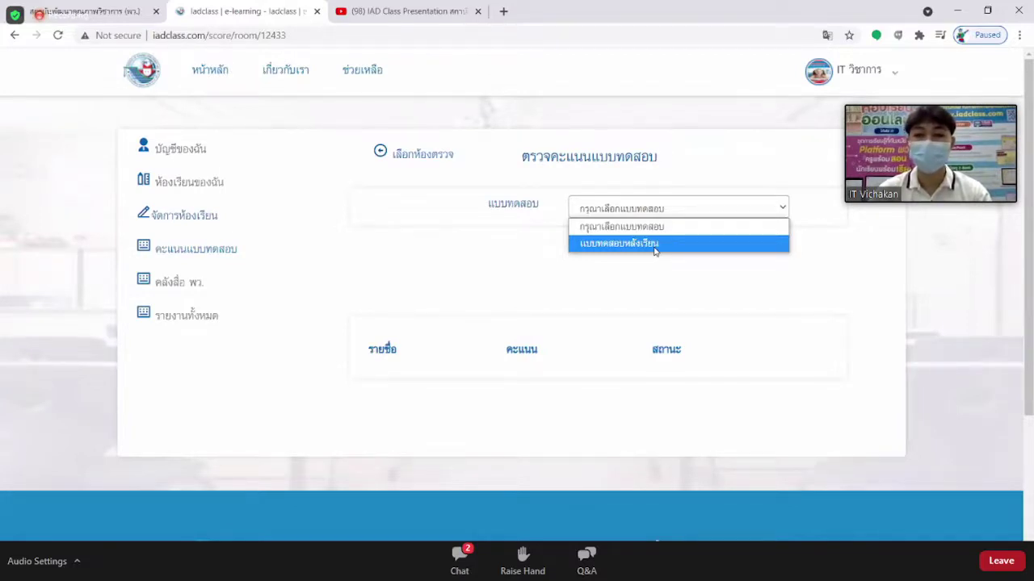
pyautogui.click(627, 248)
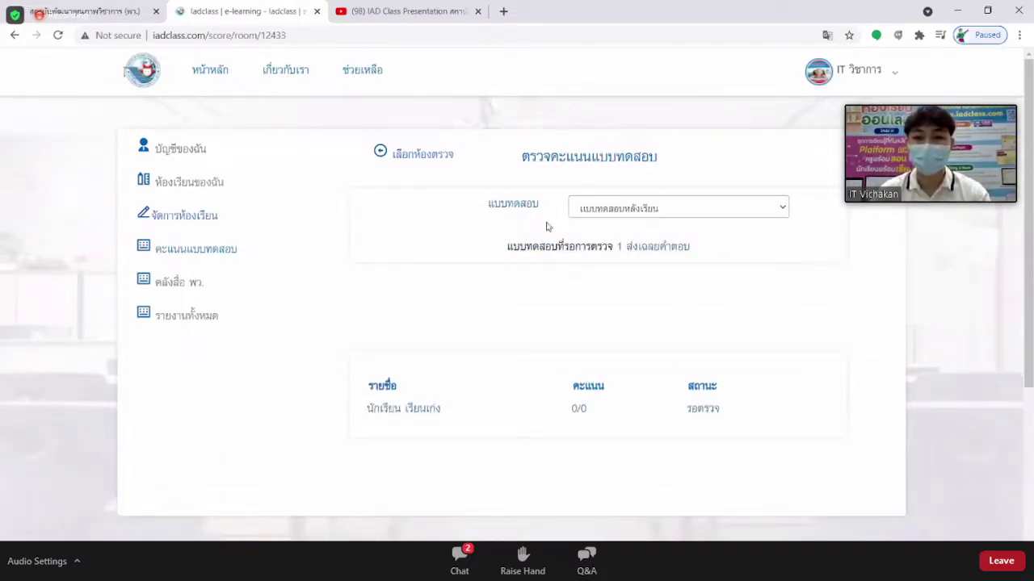
pyautogui.doubleClick(620, 247)
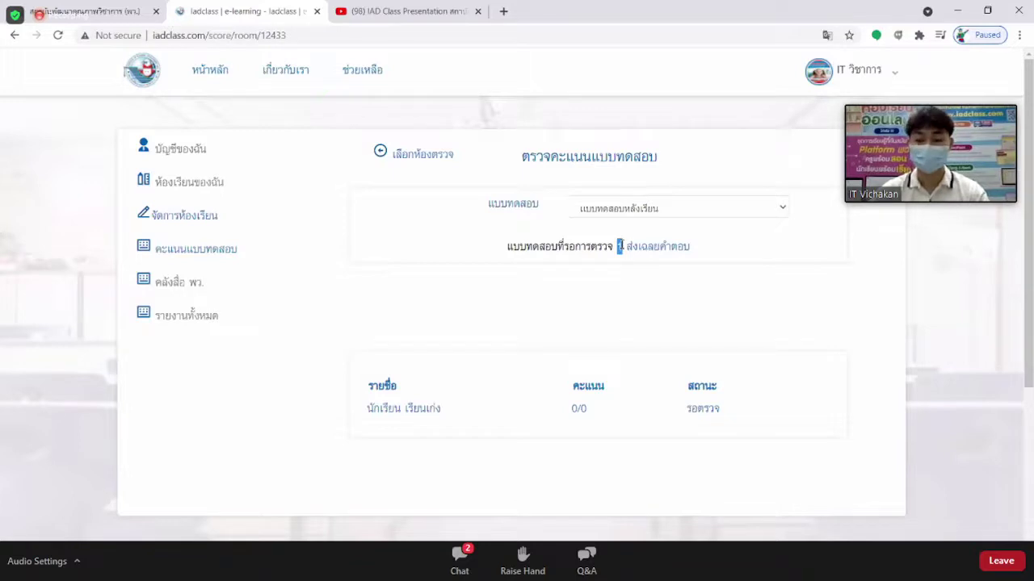
pyautogui.click(646, 280)
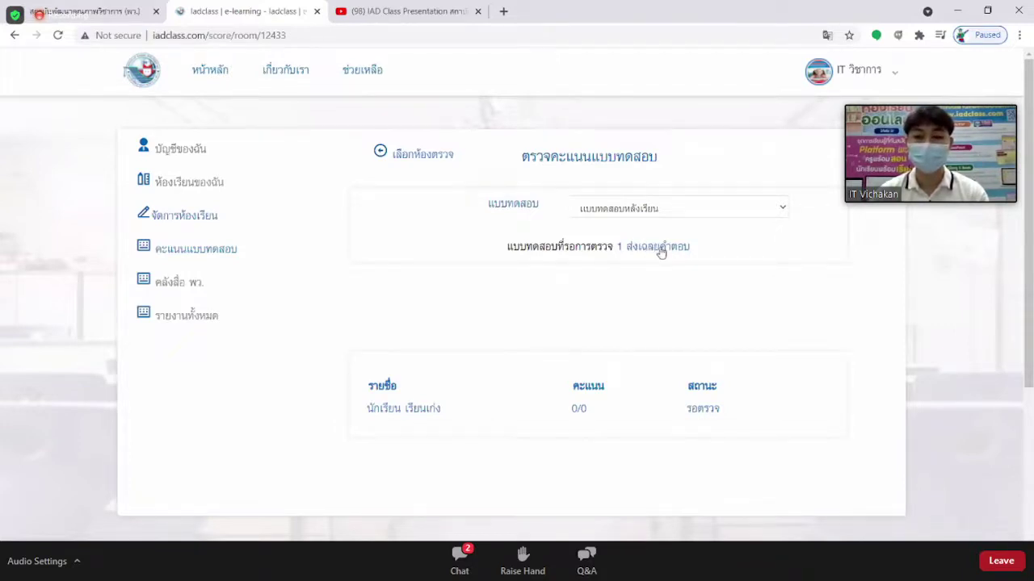
# Release the answer key with ส่งเฉลยคำตอบ and highlight the รายชื่อ and คะแนน column headers.
pyautogui.click(659, 248)
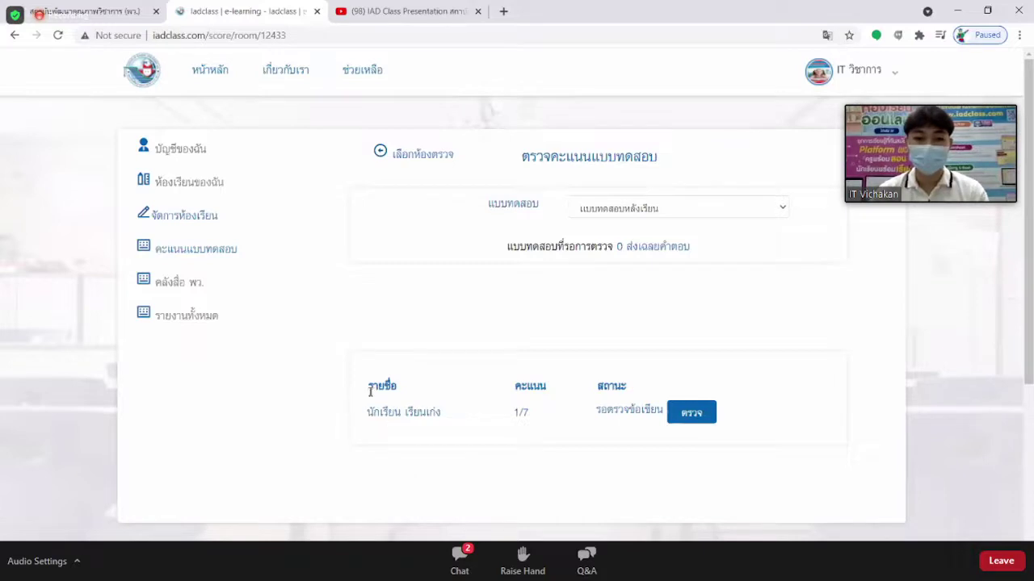
pyautogui.moveTo(370, 387); pyautogui.dragTo(431, 412)
pyautogui.click(382, 416)
pyautogui.moveTo(513, 388); pyautogui.dragTo(546, 389)
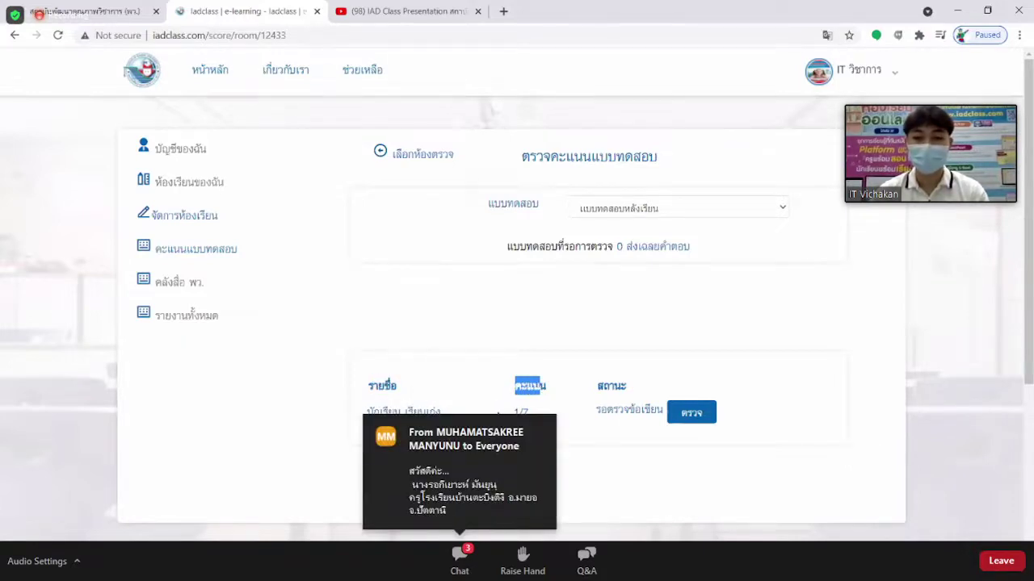
# Highlight the student's auto-graded 1/7 score in the list.
pyautogui.scroll(-1, 546, 388)
pyautogui.moveTo(514, 346); pyautogui.dragTo(535, 350)
pyautogui.click(521, 360)
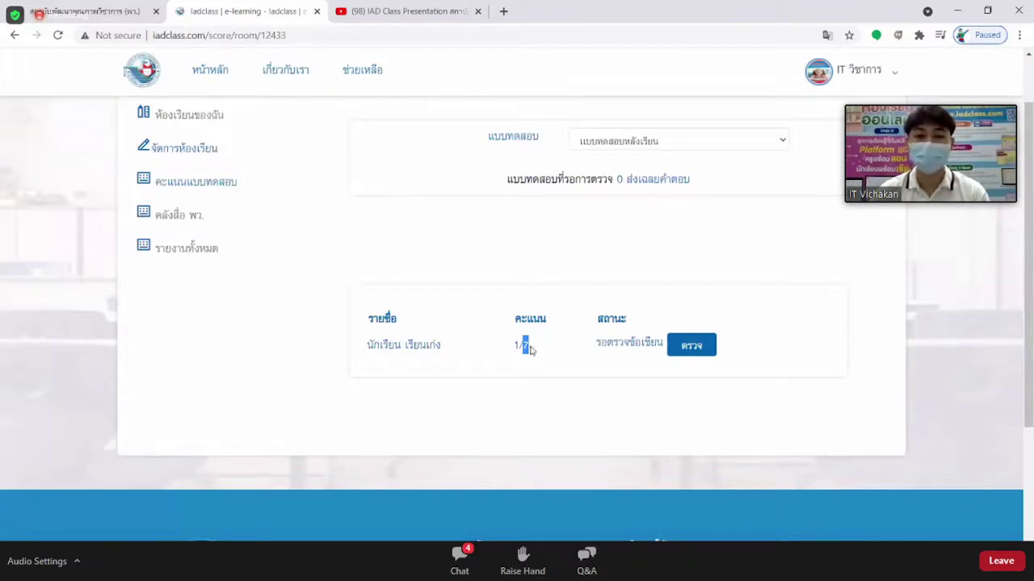
pyautogui.moveTo(515, 346); pyautogui.dragTo(523, 346)
pyautogui.click(550, 357)
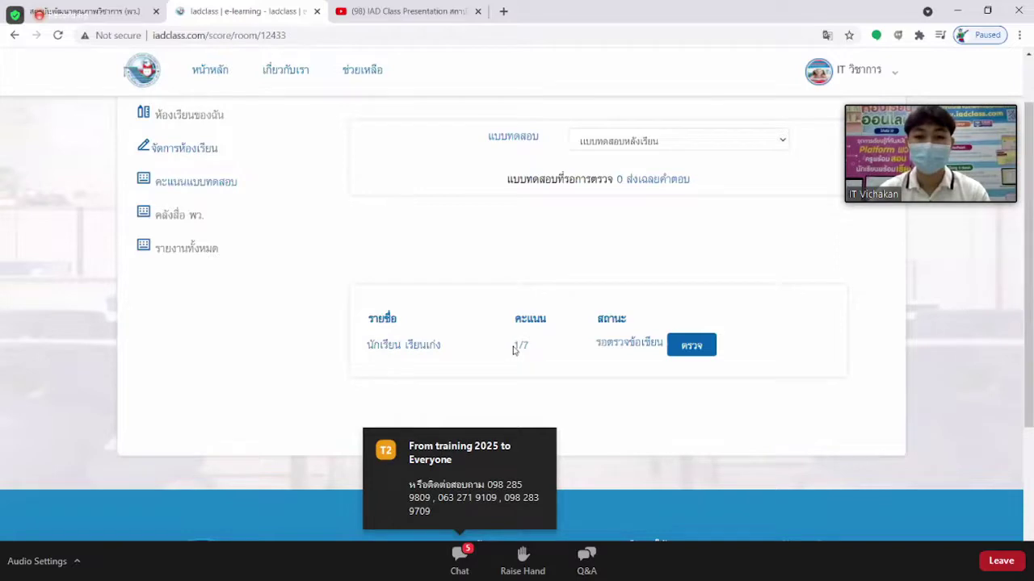
pyautogui.moveTo(512, 348); pyautogui.dragTo(518, 346)
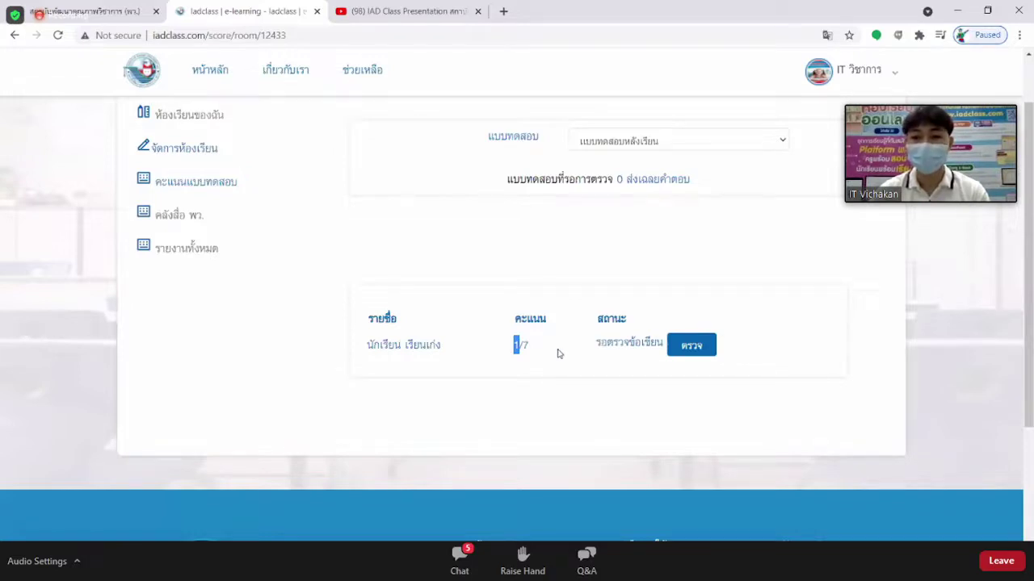
# Open the grading form and review question 1, the student's answer หนอน ผีเสื้อ, and the model answer.
pyautogui.click(690, 347)
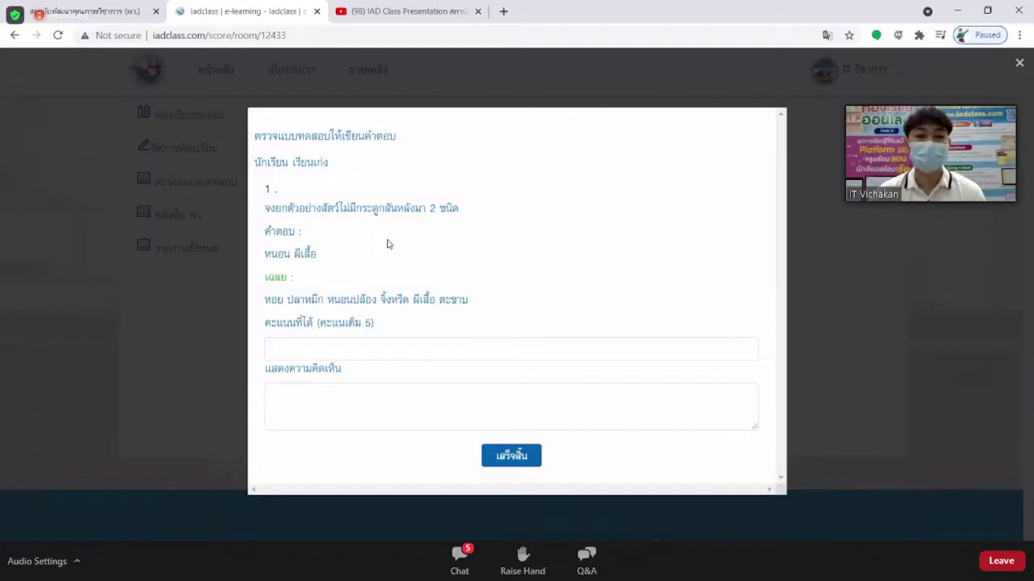
pyautogui.moveTo(270, 207); pyautogui.dragTo(466, 220)
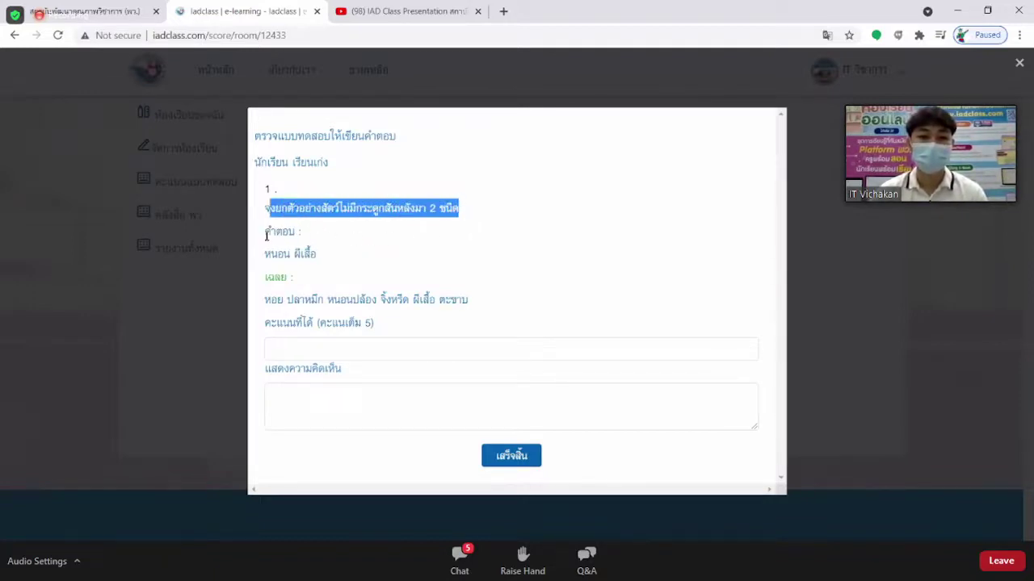
pyautogui.moveTo(267, 232); pyautogui.dragTo(320, 252)
pyautogui.click(279, 269)
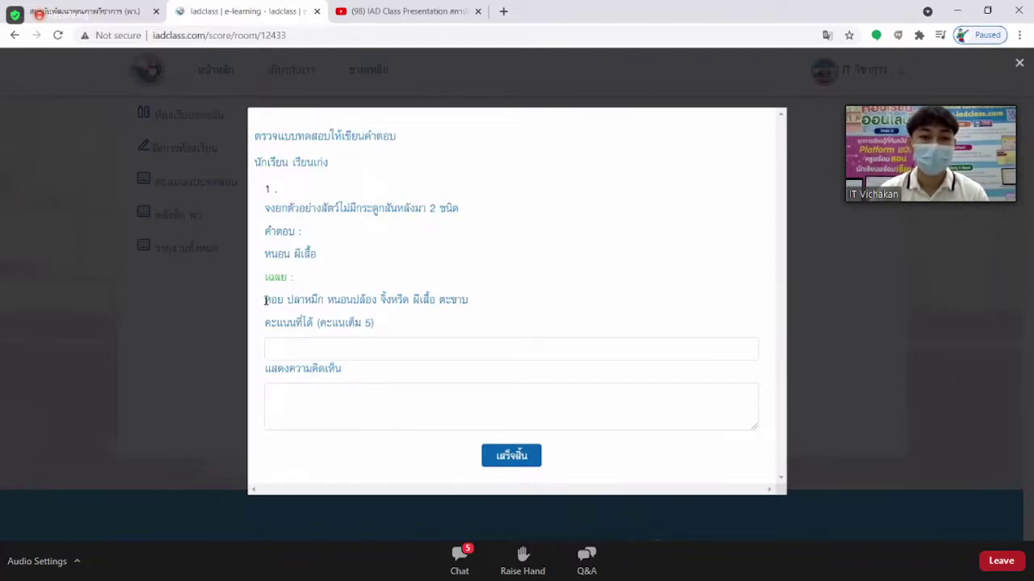
pyautogui.moveTo(268, 300); pyautogui.dragTo(474, 301)
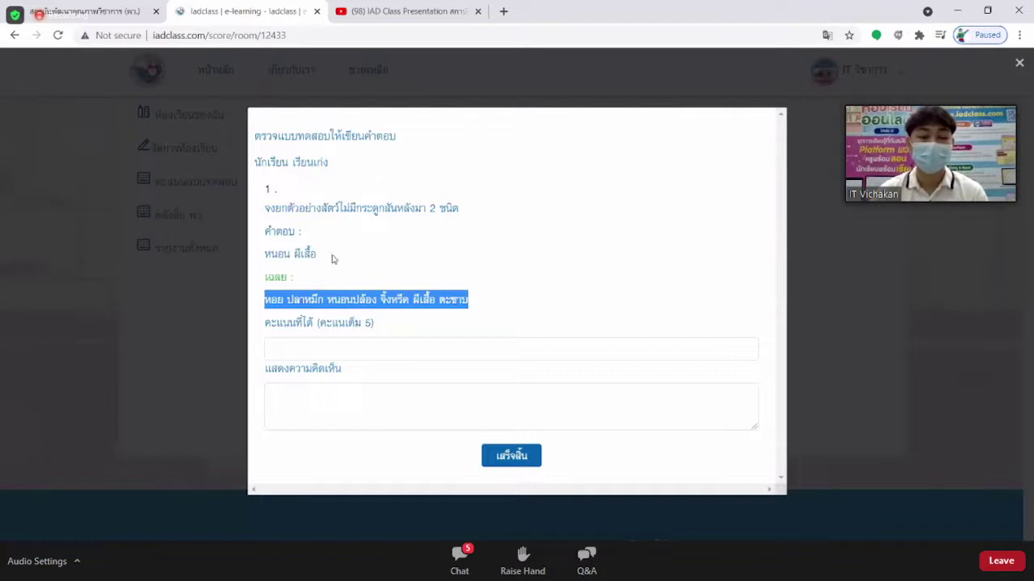
# Award the written answer 5 points with the comment '้อนี้ถูกต้องแล้ว' and save with เสร็จสิ้น.
pyautogui.click(316, 344)
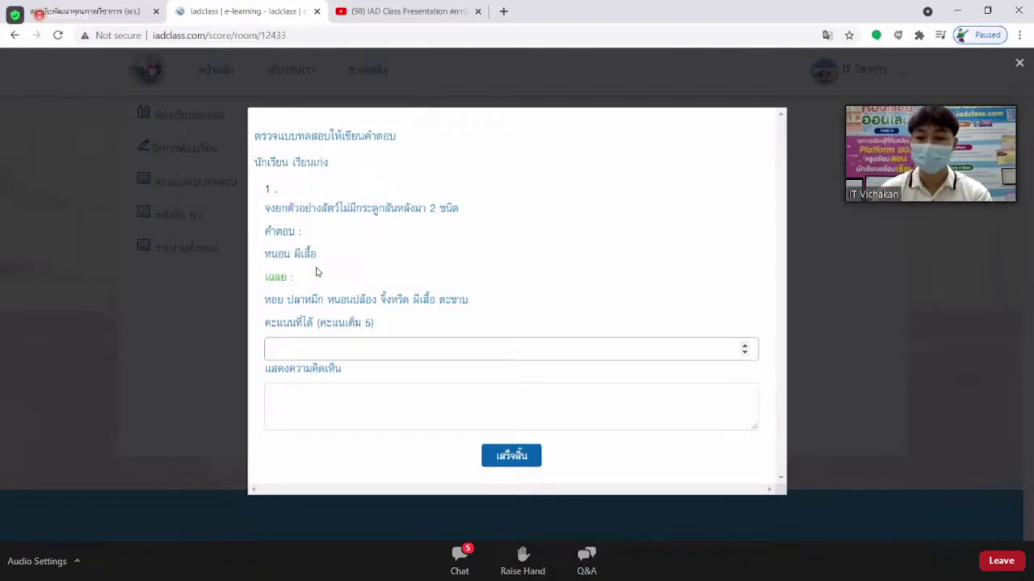
pyautogui.write('5')
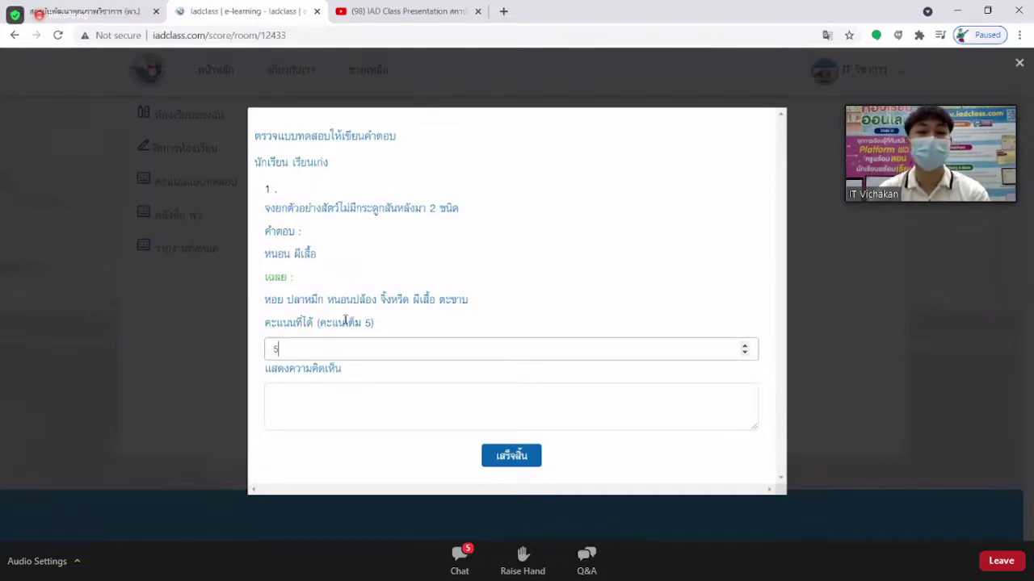
pyautogui.click(321, 399)
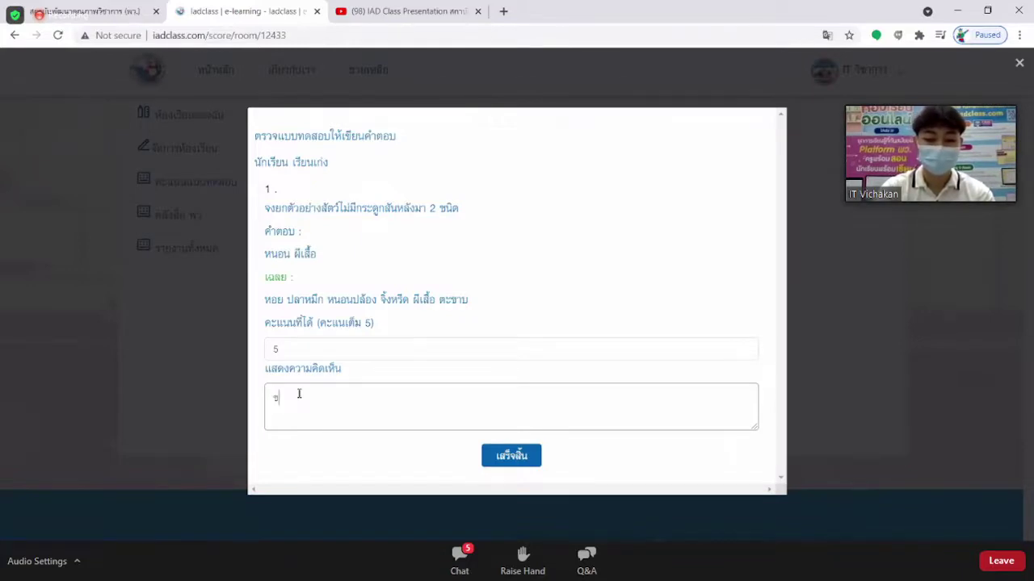
pyautogui.write('้อนี้ถู')
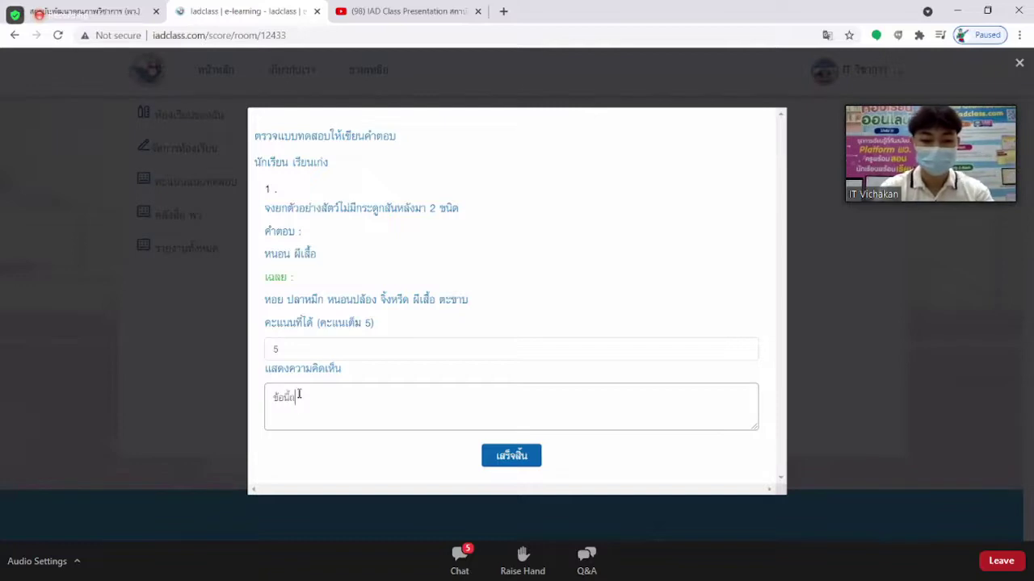
pyautogui.write('กต้องแล้ว')
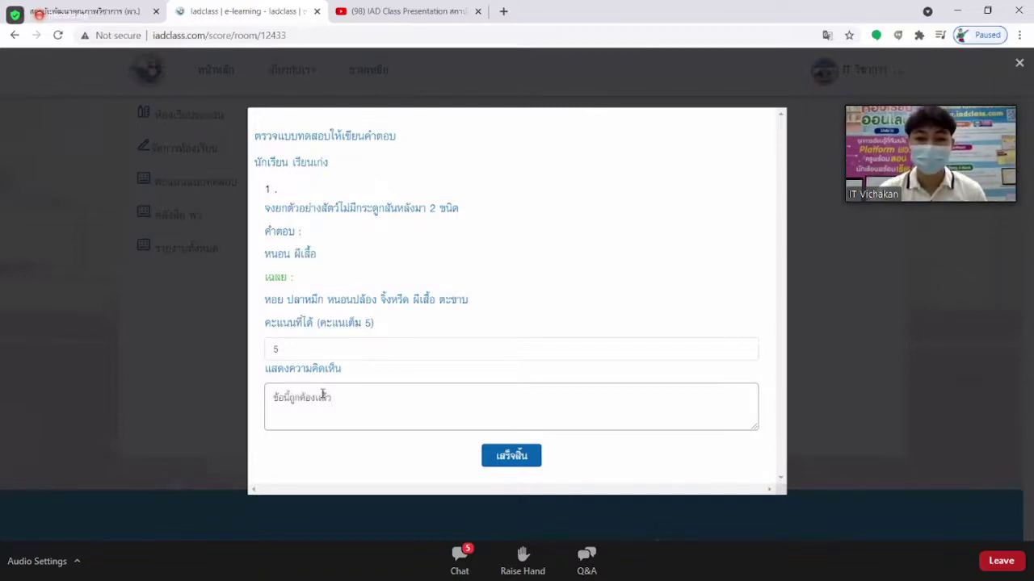
pyautogui.click(512, 457)
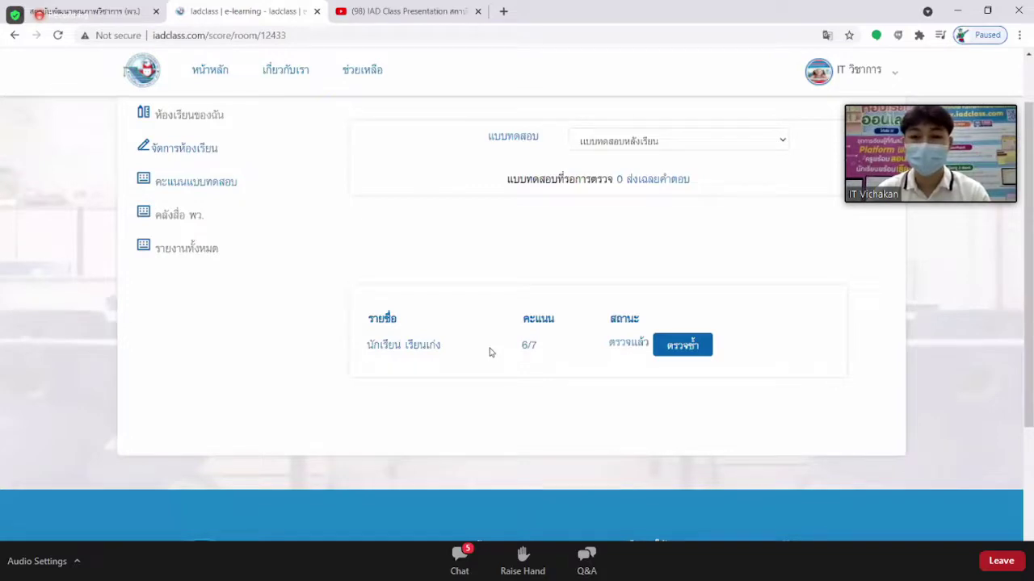
# Reopen the student's graded answers with ตรวจซ้ำ, then close the form unchanged.
pyautogui.click(675, 347)
pyautogui.click(679, 349)
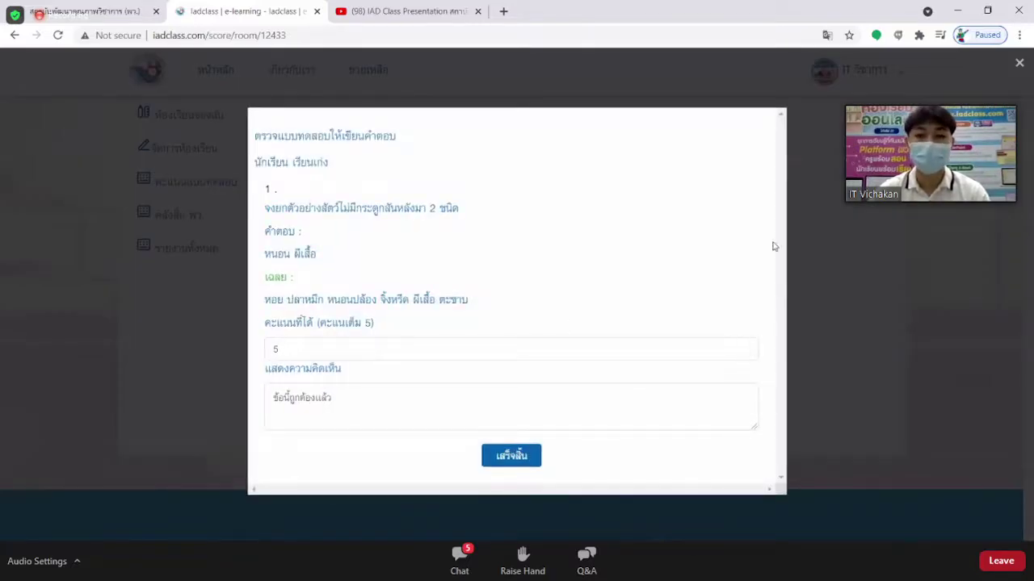
pyautogui.click(860, 243)
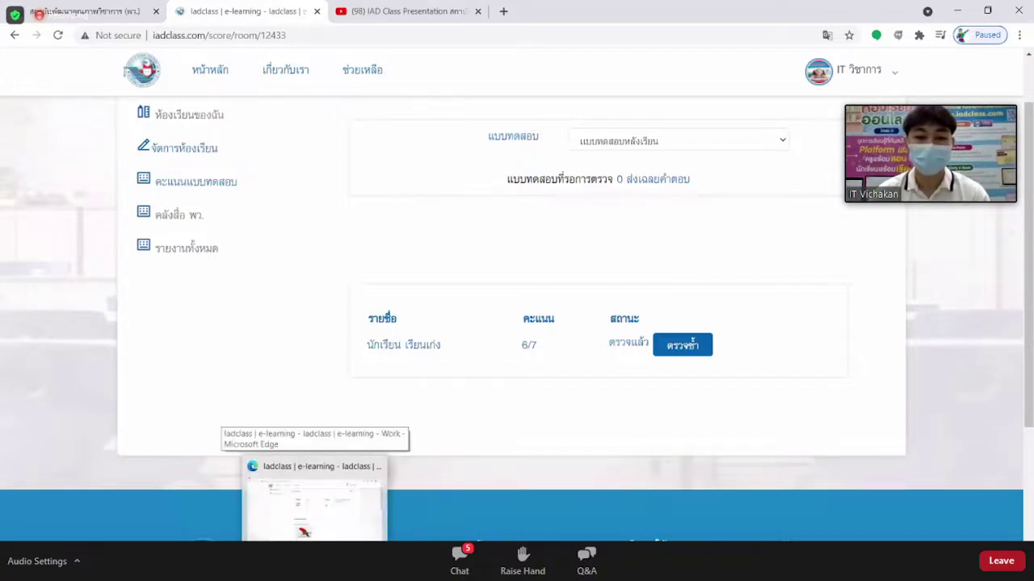
# In the student's browser, open the วิทยาศาสตร์ quiz scores showing 6/7.
pyautogui.click(314, 500)
pyautogui.scroll(1, 428, 307)
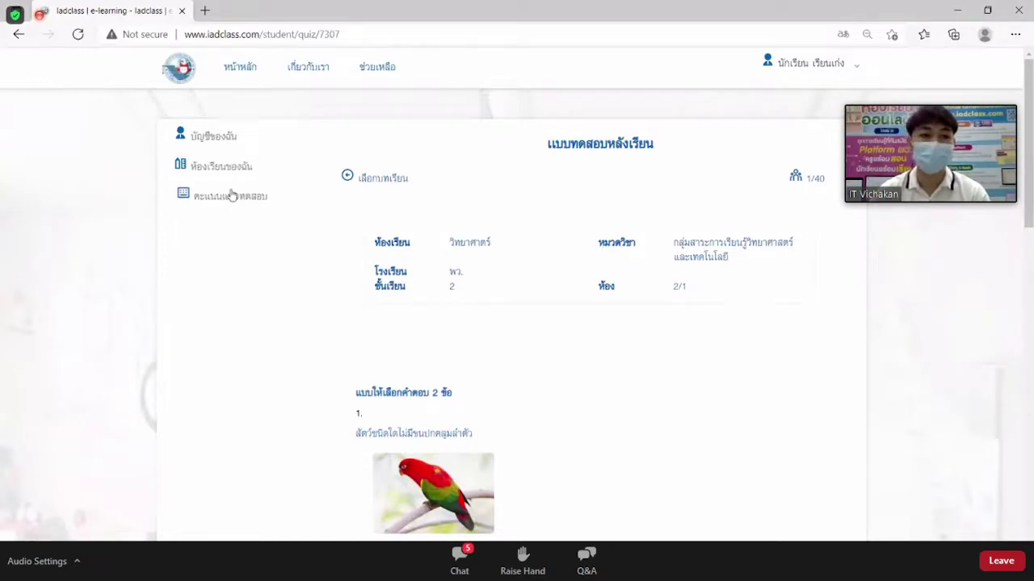
pyautogui.click(229, 202)
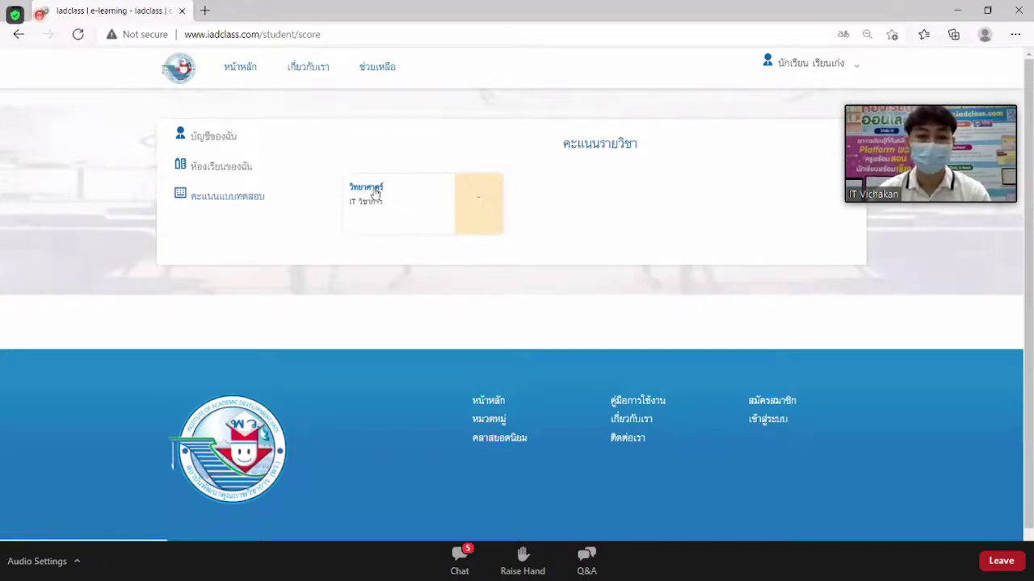
pyautogui.click(374, 193)
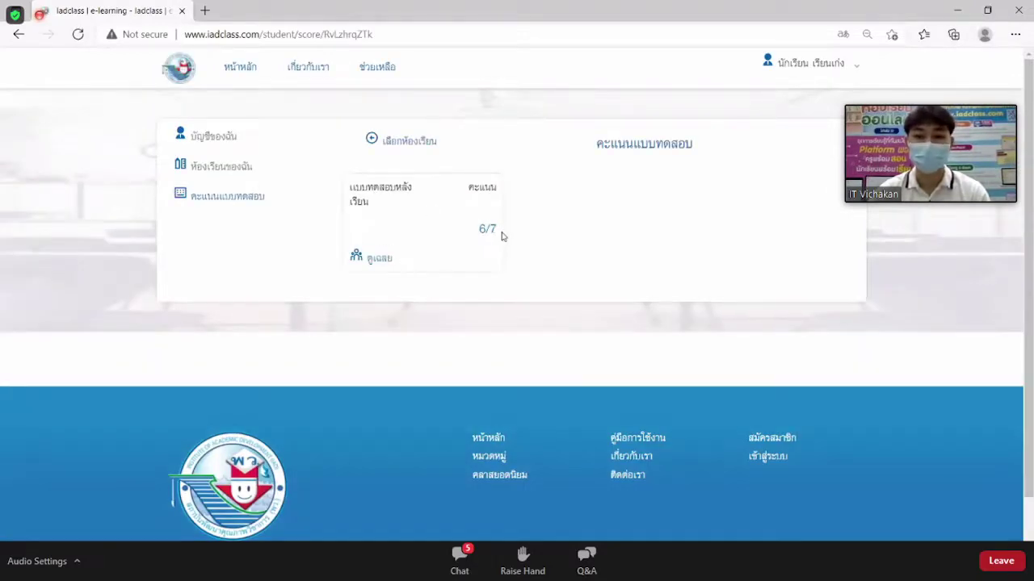
# Open the answer key and highlight the student's answers to questions 1 and 2.
pyautogui.click(380, 260)
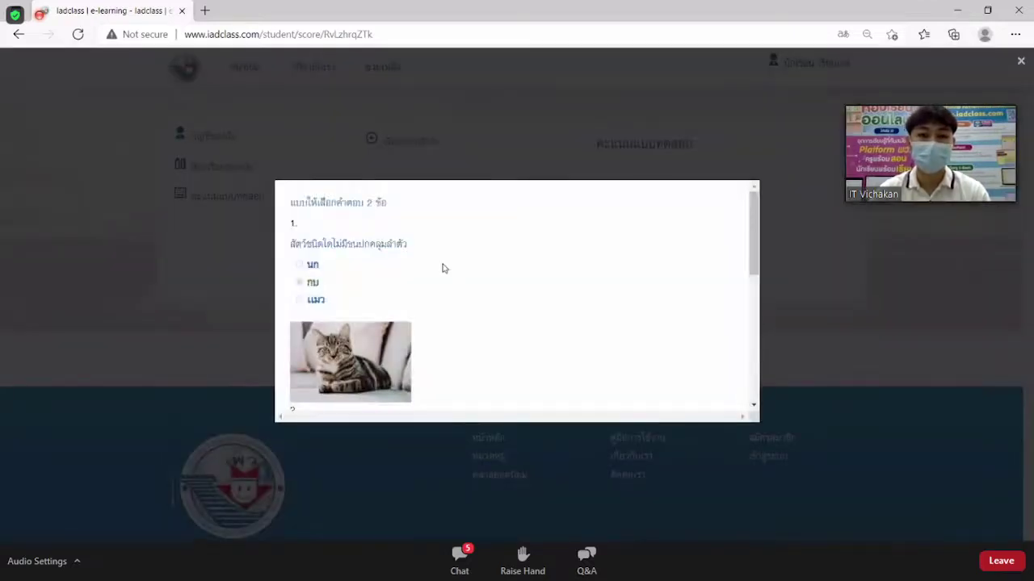
pyautogui.scroll(-1, 443, 268)
pyautogui.doubleClick(318, 251)
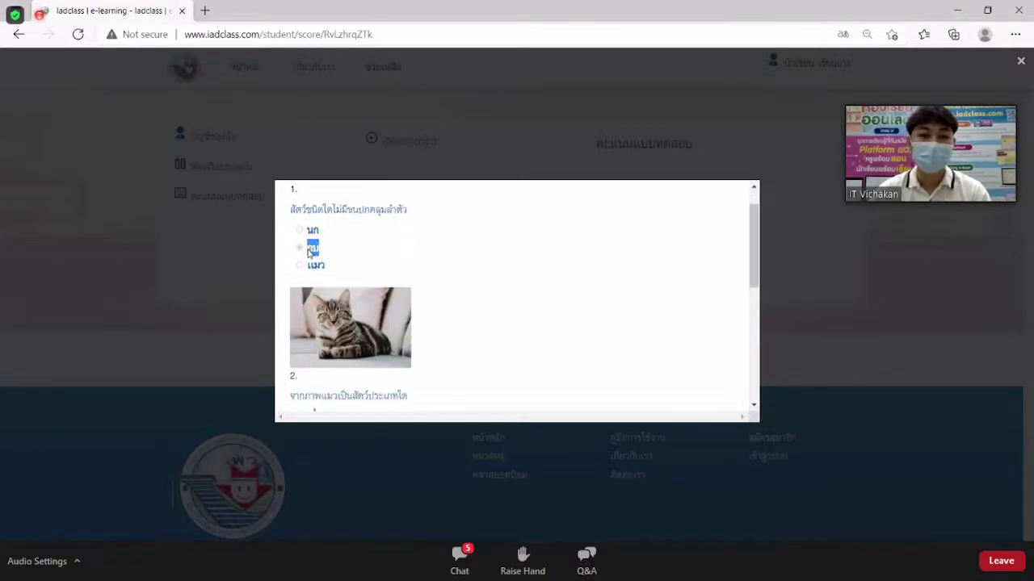
pyautogui.scroll(-4, 331, 274)
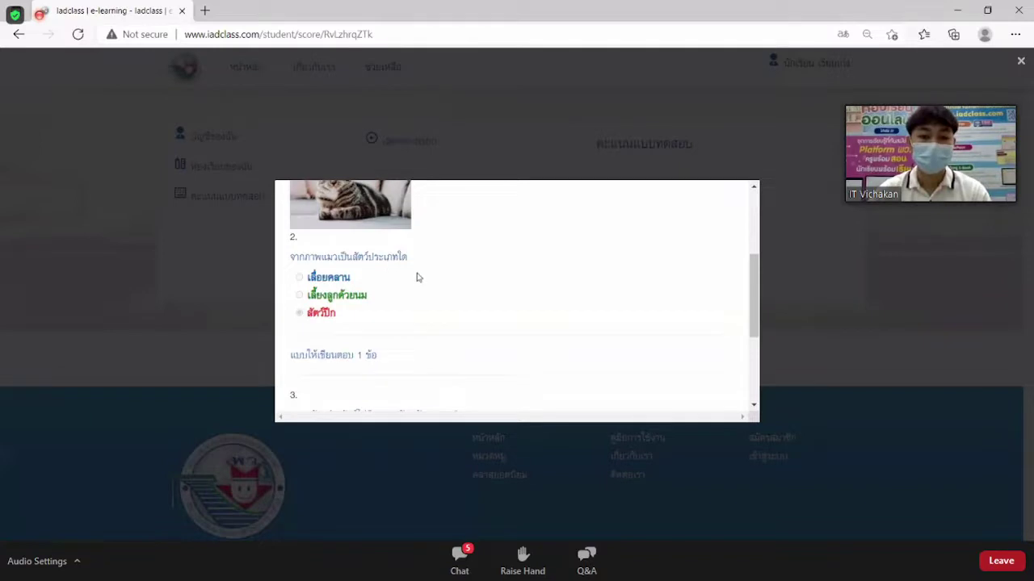
pyautogui.doubleClick(327, 314)
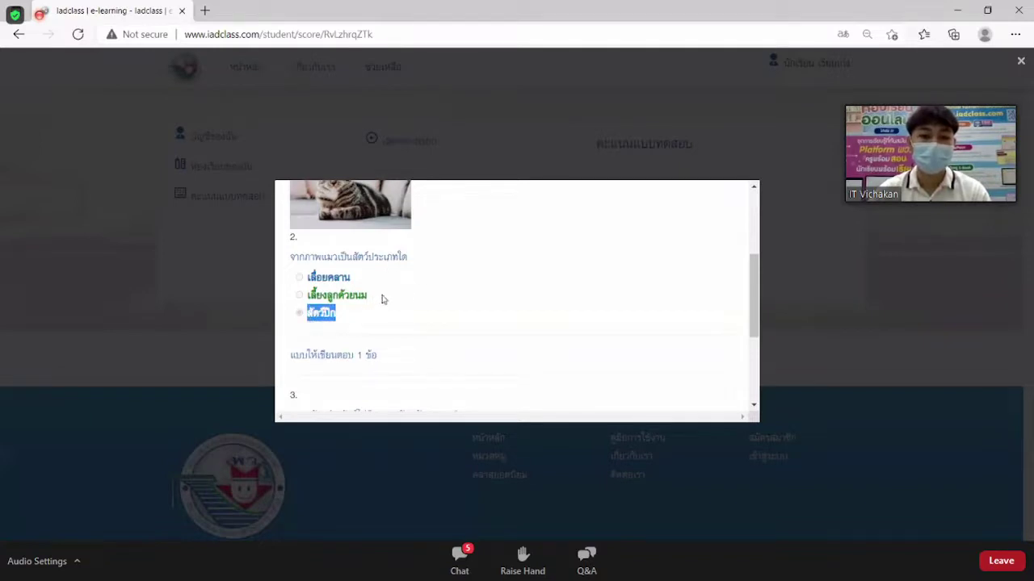
# Highlight question 2's correct answer and question 3's teacher comment, then open บัญชีของฉัน.
pyautogui.moveTo(378, 300); pyautogui.dragTo(306, 298)
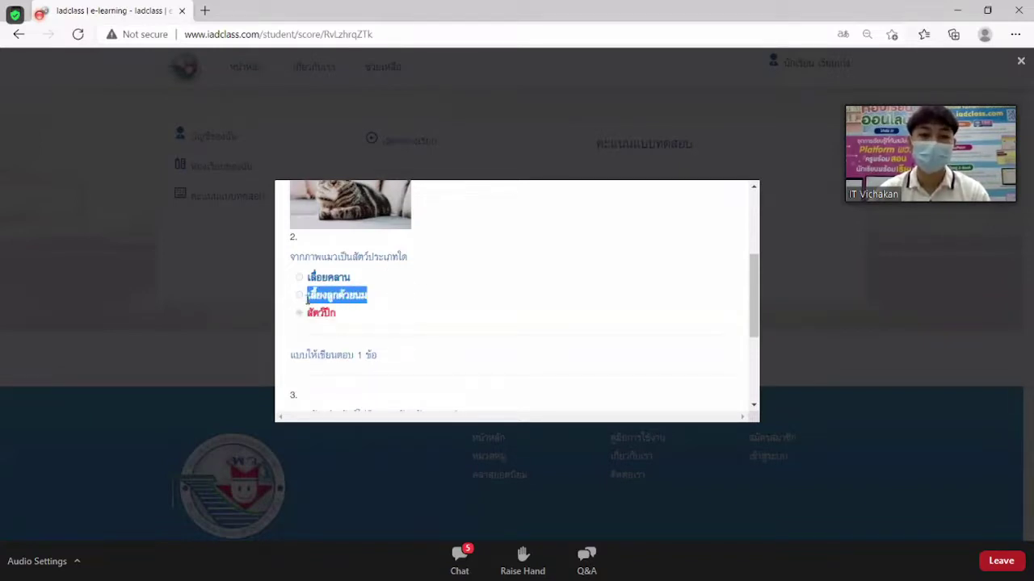
pyautogui.scroll(-3, 435, 292)
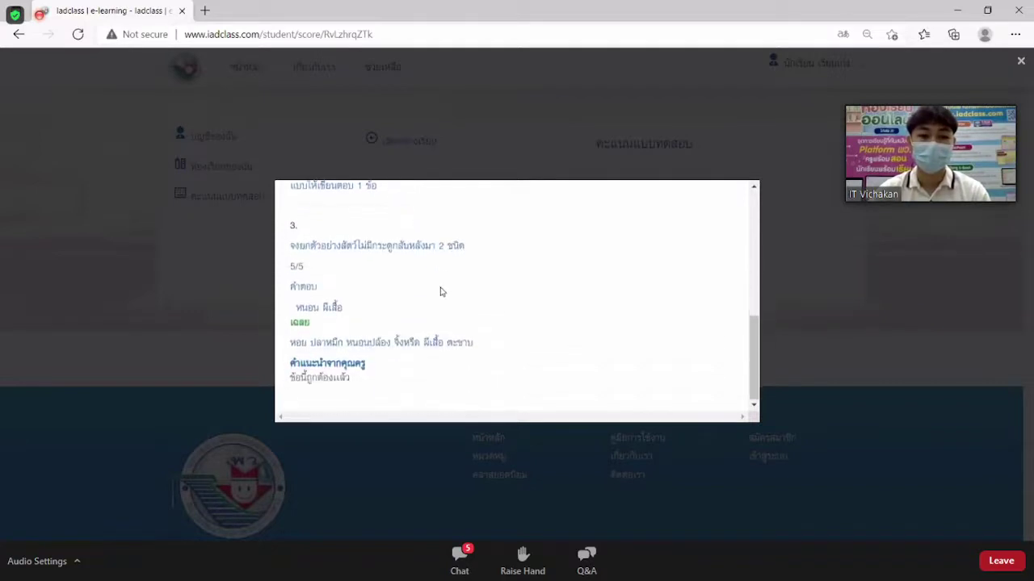
pyautogui.moveTo(360, 380); pyautogui.dragTo(292, 386)
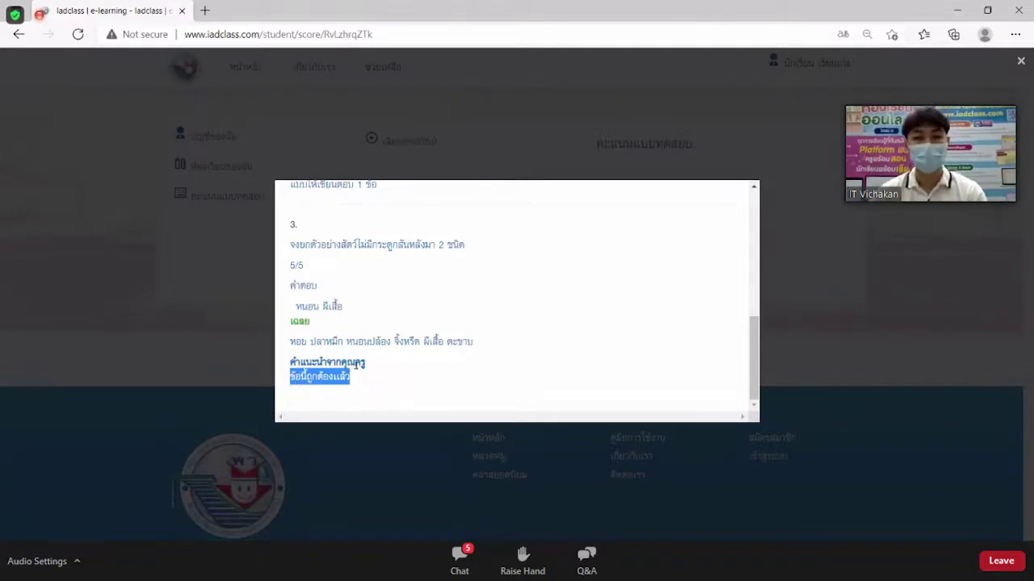
pyautogui.click(831, 321)
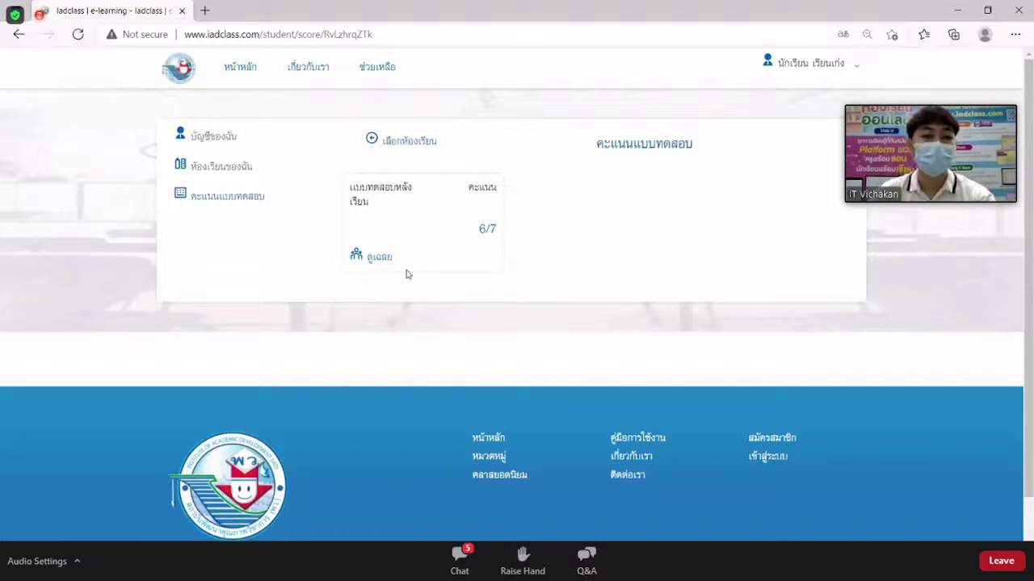
pyautogui.click(222, 137)
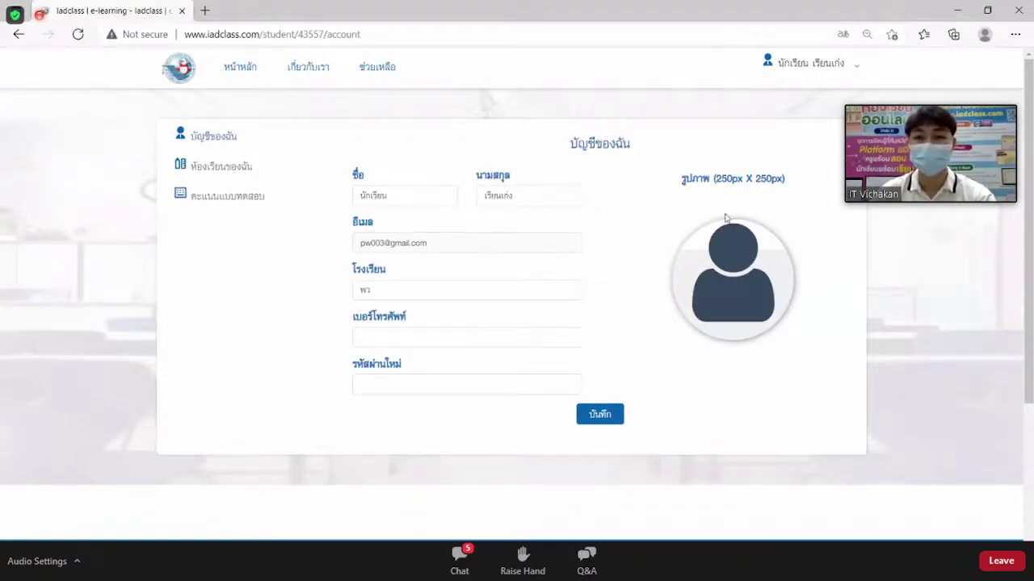
# Highlight the account's e-mail field on the profile page, then go to ห้องเรียนของฉัน.
pyautogui.moveTo(742, 319)
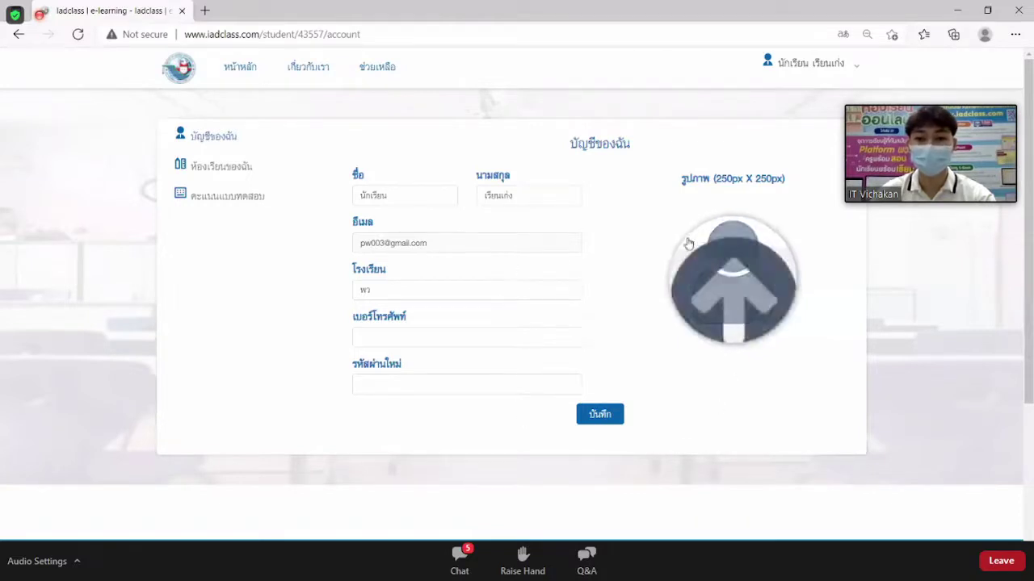
pyautogui.moveTo(466, 245); pyautogui.dragTo(353, 247)
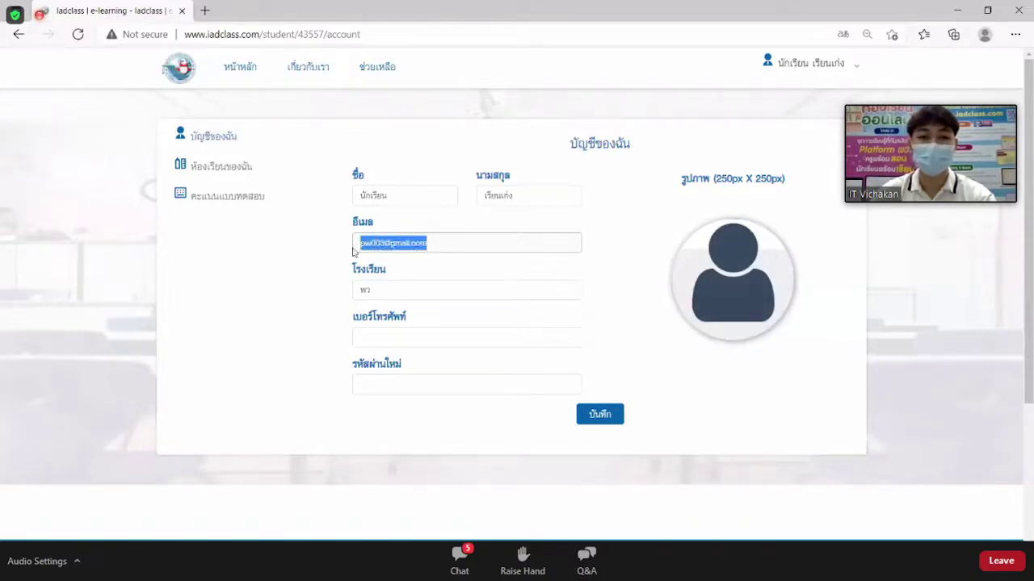
pyautogui.click(457, 245)
pyautogui.moveTo(449, 241); pyautogui.dragTo(358, 244)
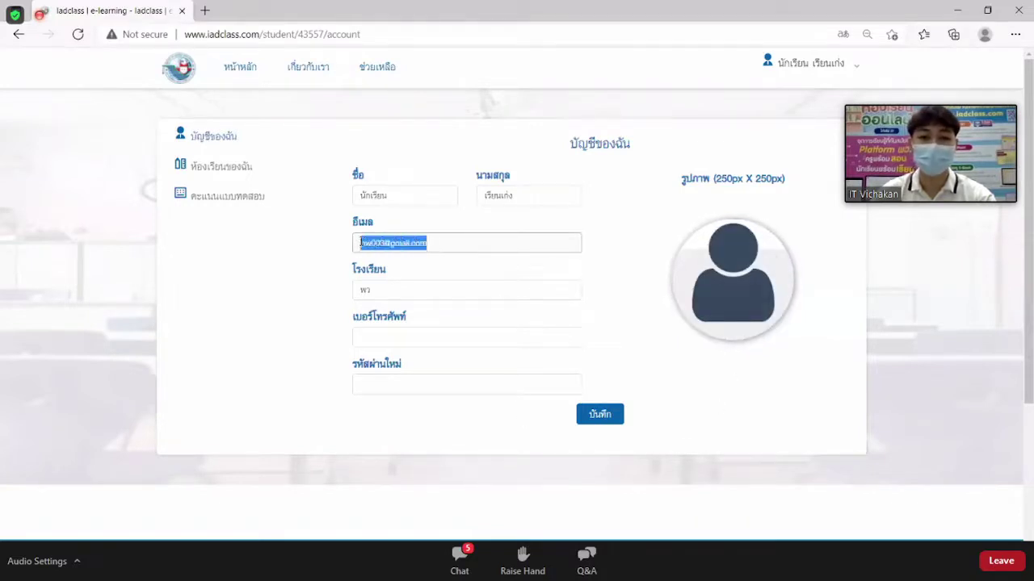
pyautogui.click(452, 245)
pyautogui.moveTo(452, 245); pyautogui.dragTo(361, 243)
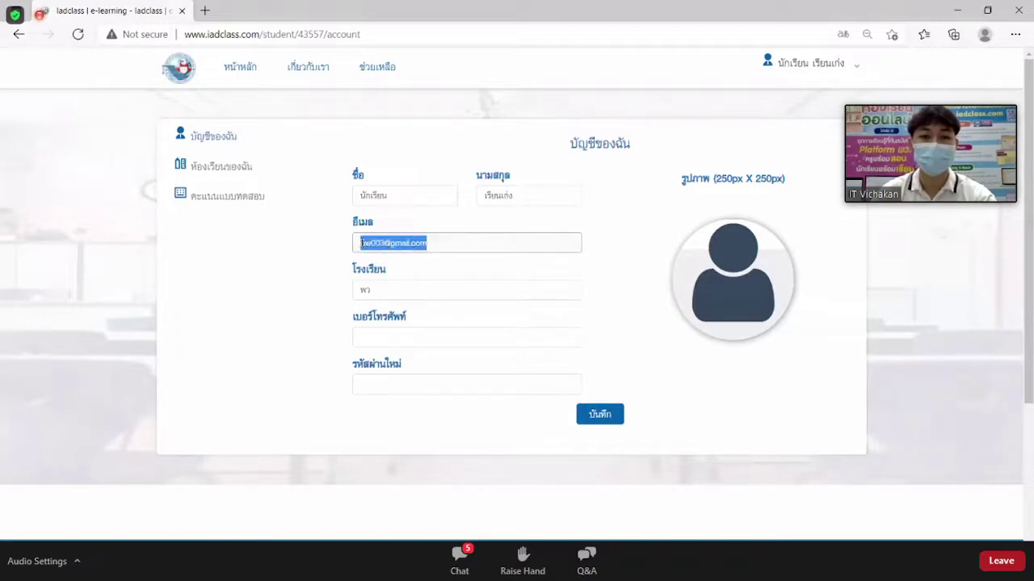
pyautogui.click(446, 243)
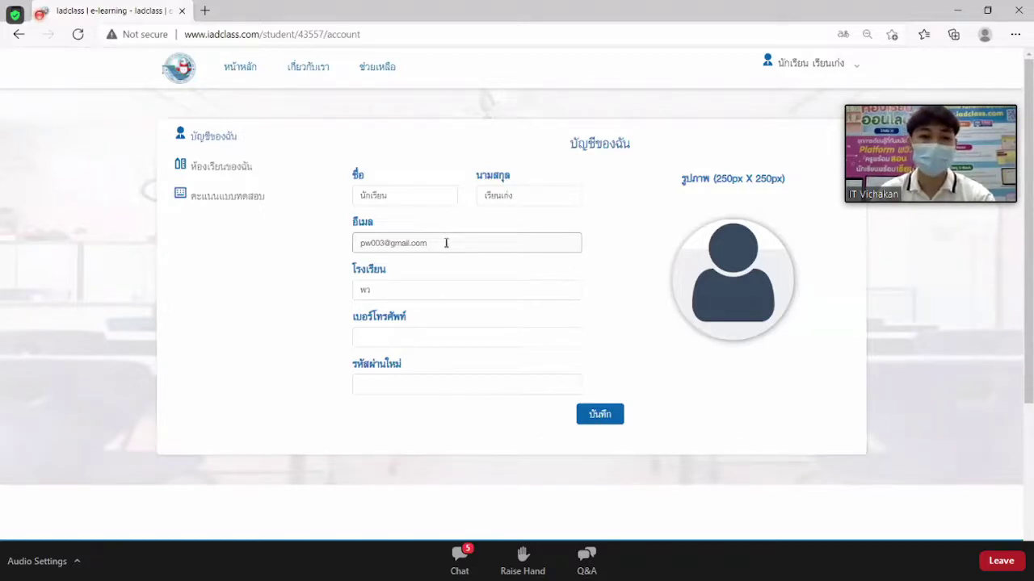
pyautogui.moveTo(446, 243); pyautogui.dragTo(354, 247)
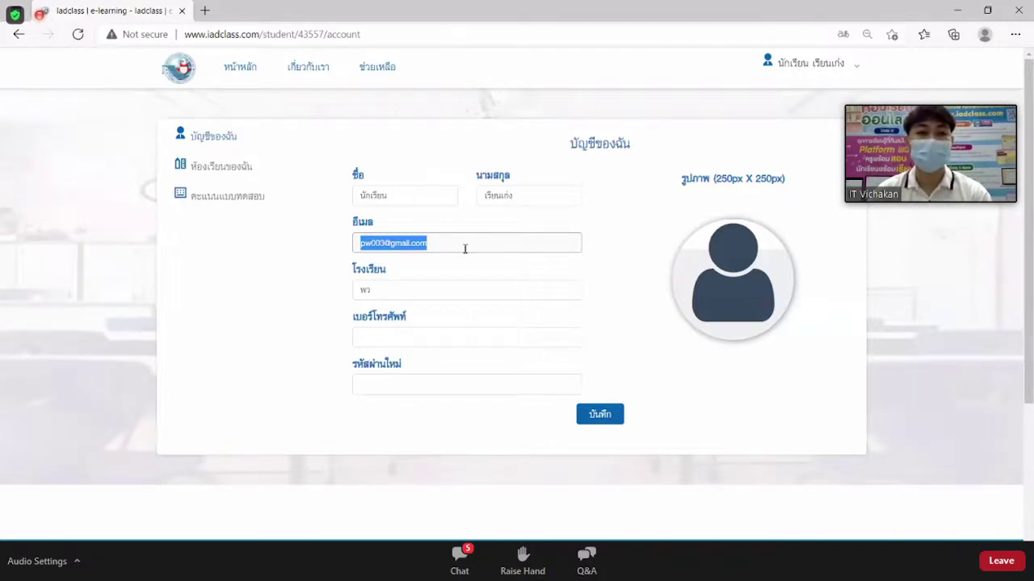
pyautogui.click(237, 168)
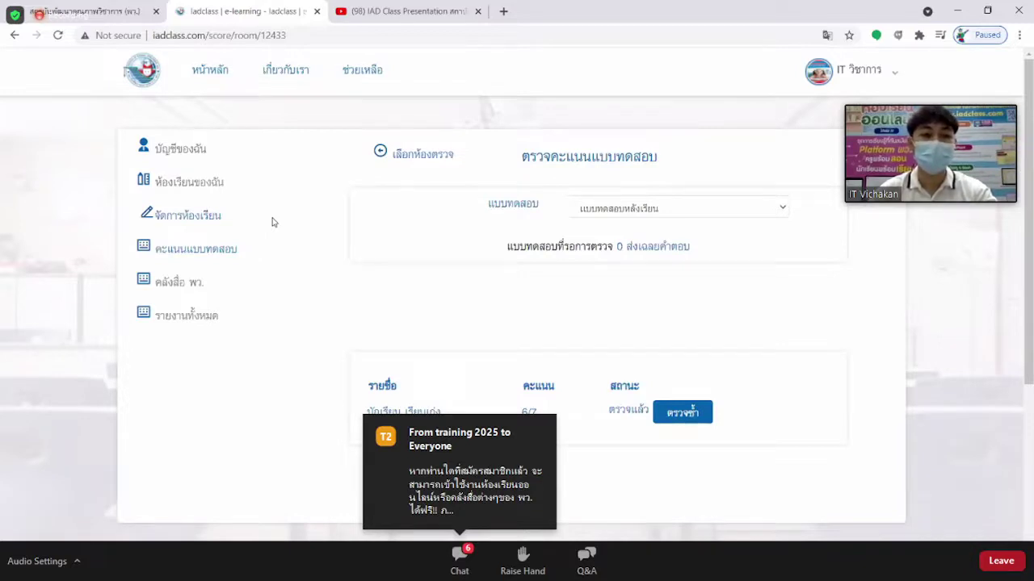
# Look through the media library, classroom management and new-classroom form, then open วิทยาศาสตร์.
pyautogui.click(185, 284)
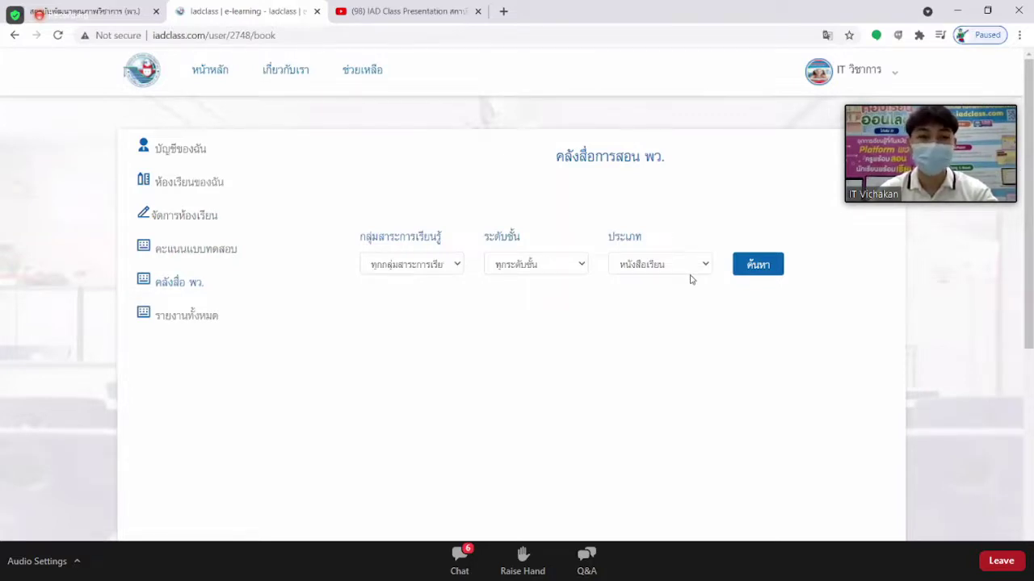
pyautogui.click(194, 217)
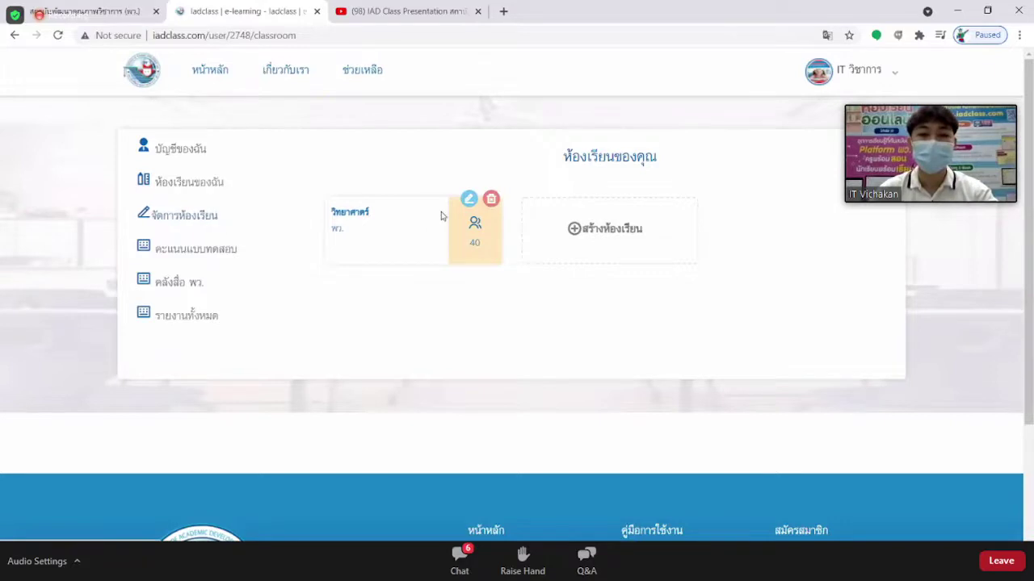
pyautogui.click(614, 231)
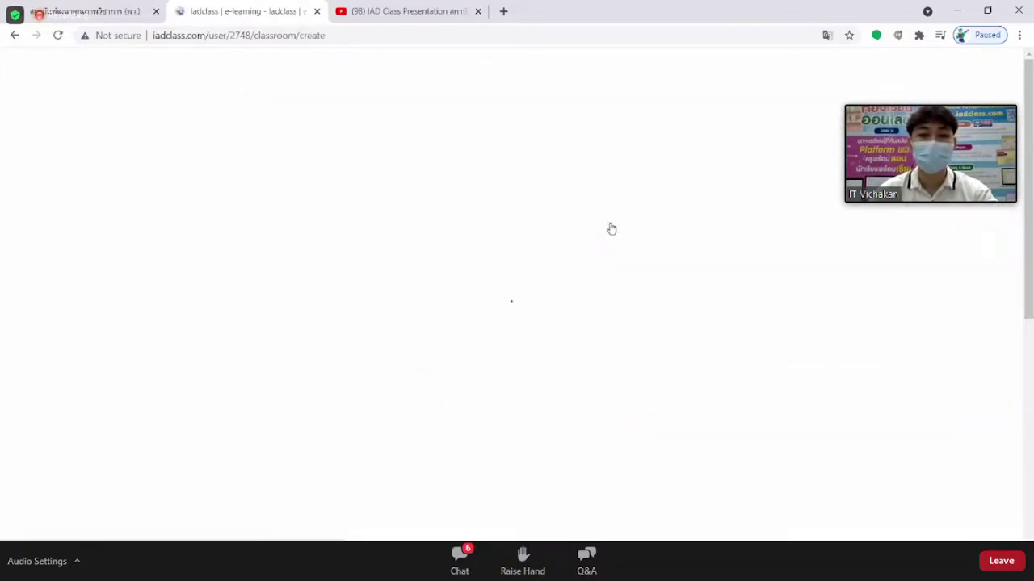
pyautogui.scroll(-1, 484, 242)
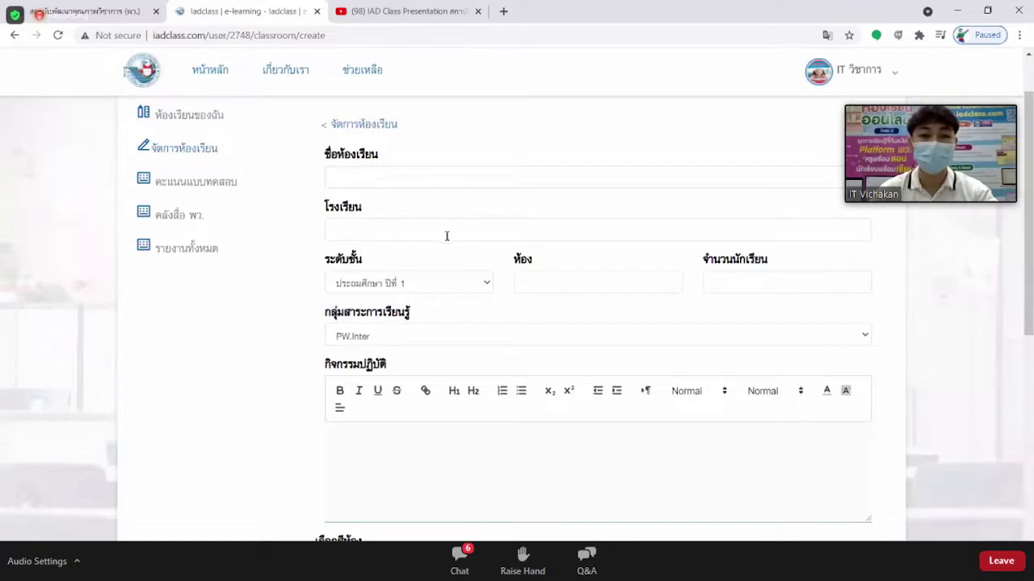
pyautogui.scroll(-2, 445, 233)
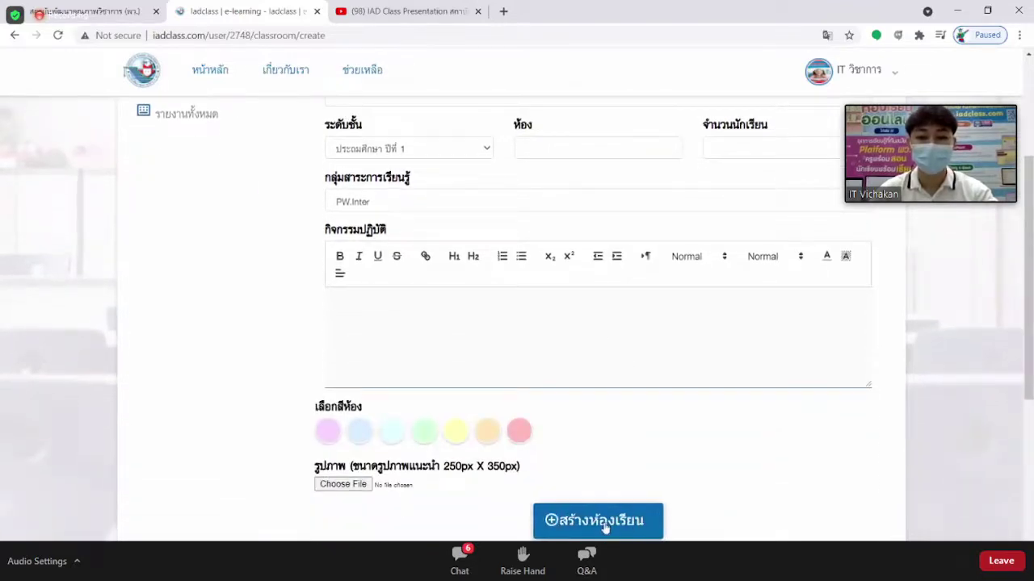
pyautogui.click(15, 35)
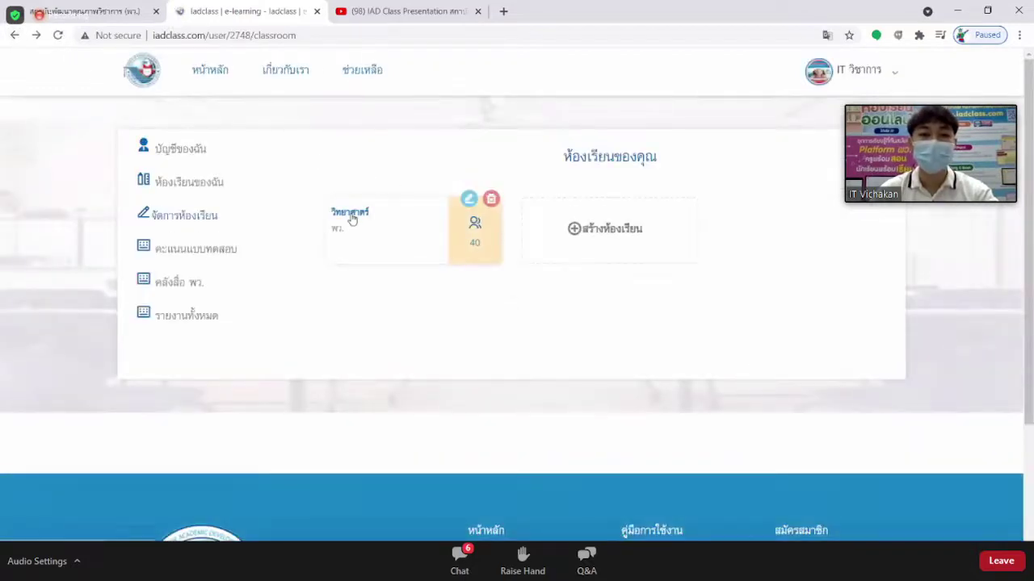
pyautogui.click(351, 219)
pyautogui.scroll(-5, 534, 258)
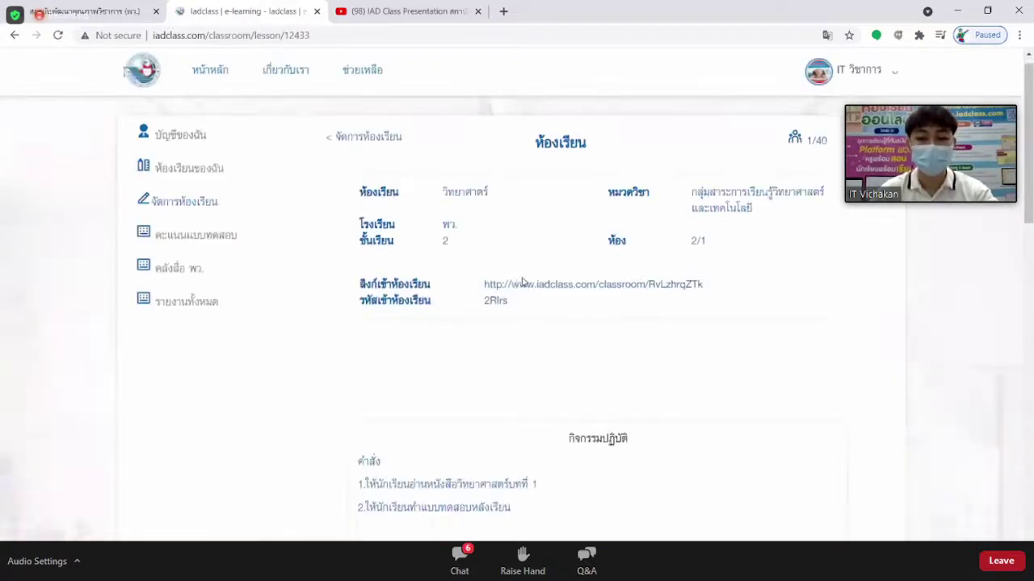
pyautogui.scroll(-1, 545, 276)
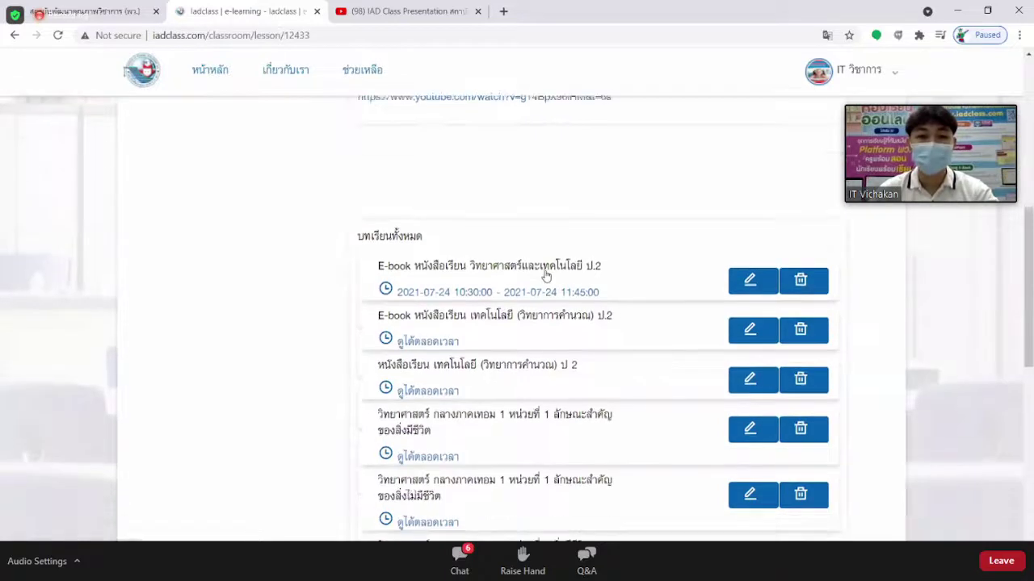
pyautogui.scroll(-2, 549, 273)
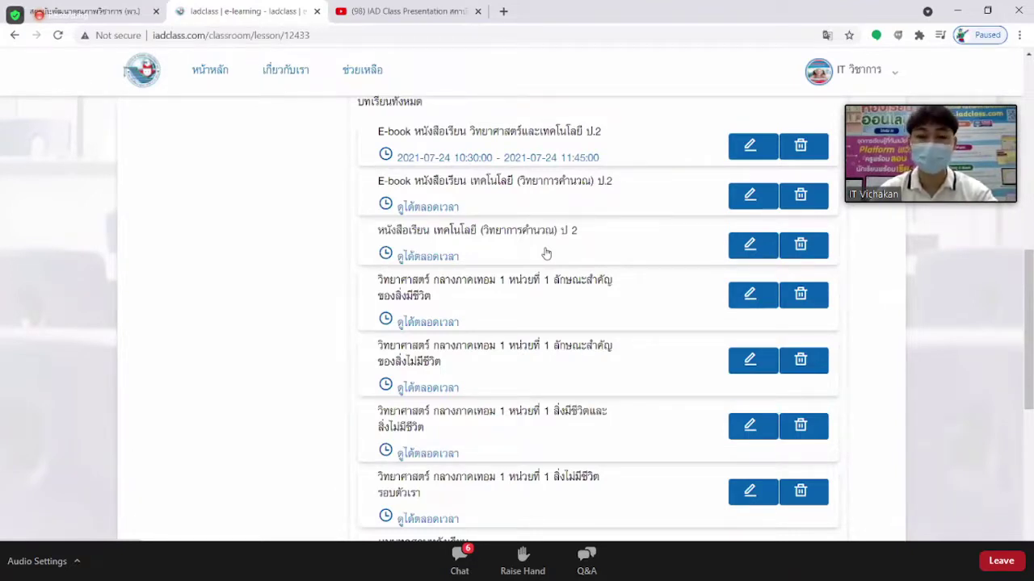
pyautogui.scroll(-1, 476, 208)
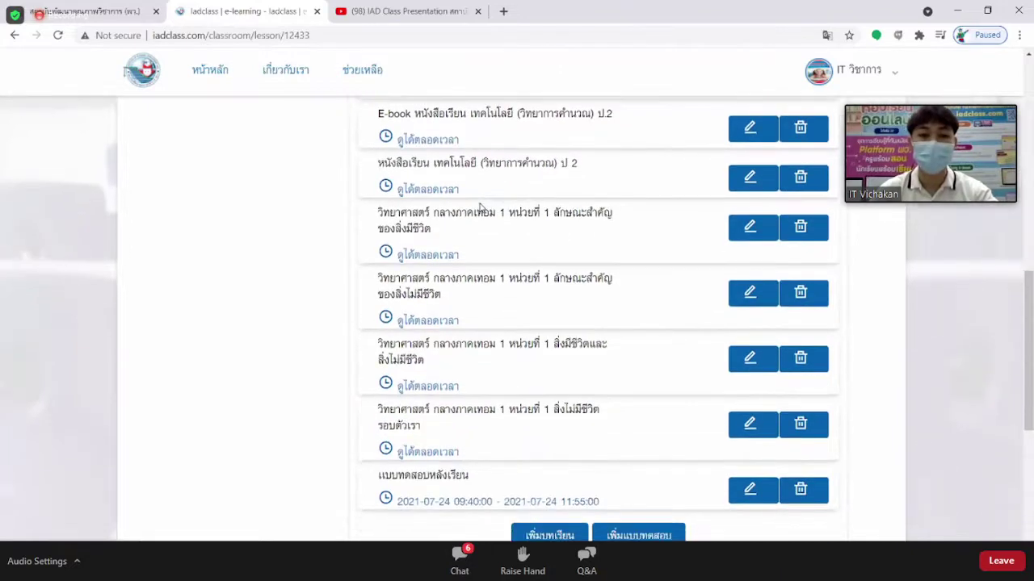
pyautogui.scroll(-1, 480, 208)
pyautogui.scroll(1, 480, 208)
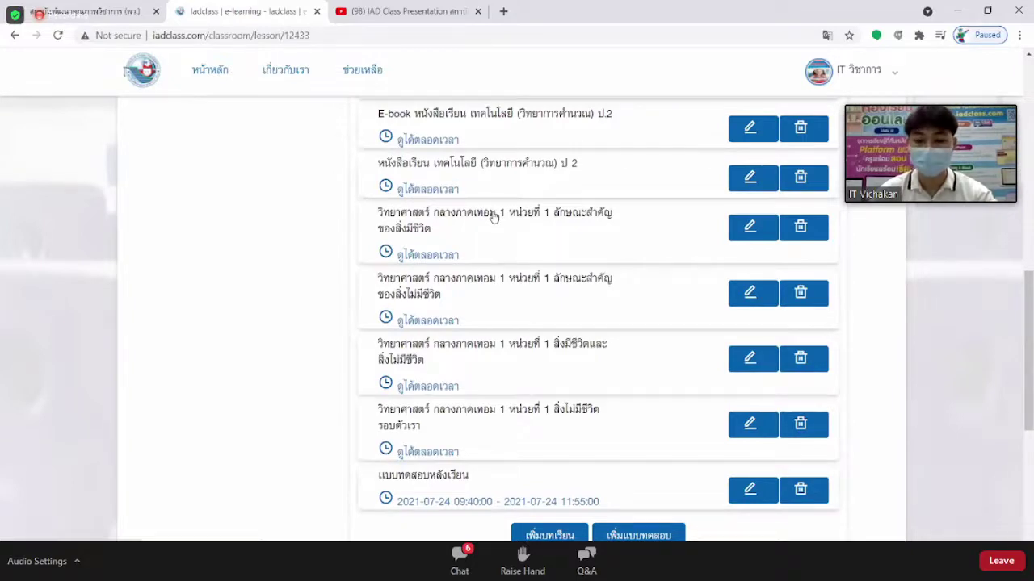
pyautogui.scroll(-2, 501, 215)
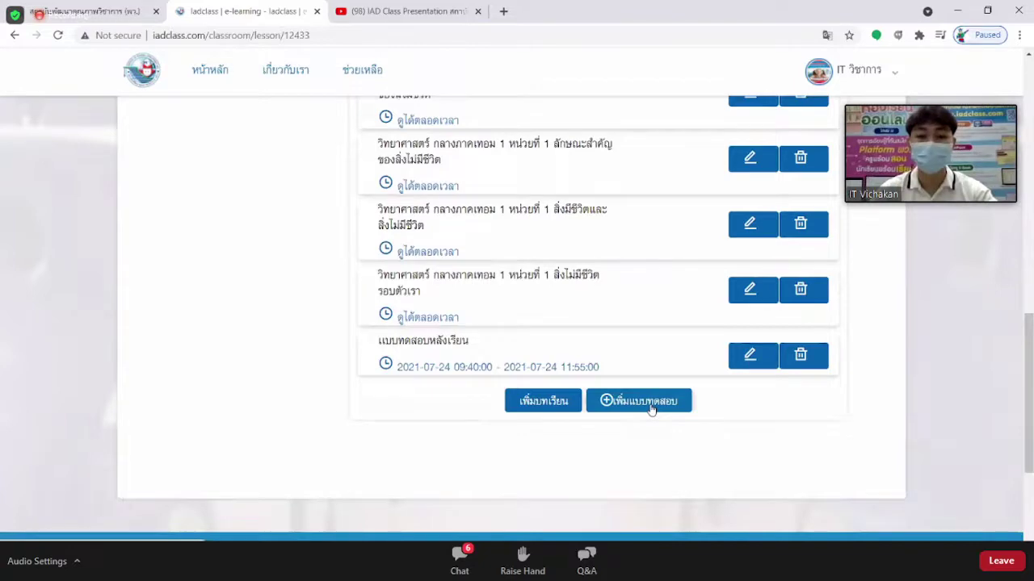
pyautogui.scroll(10, 624, 274)
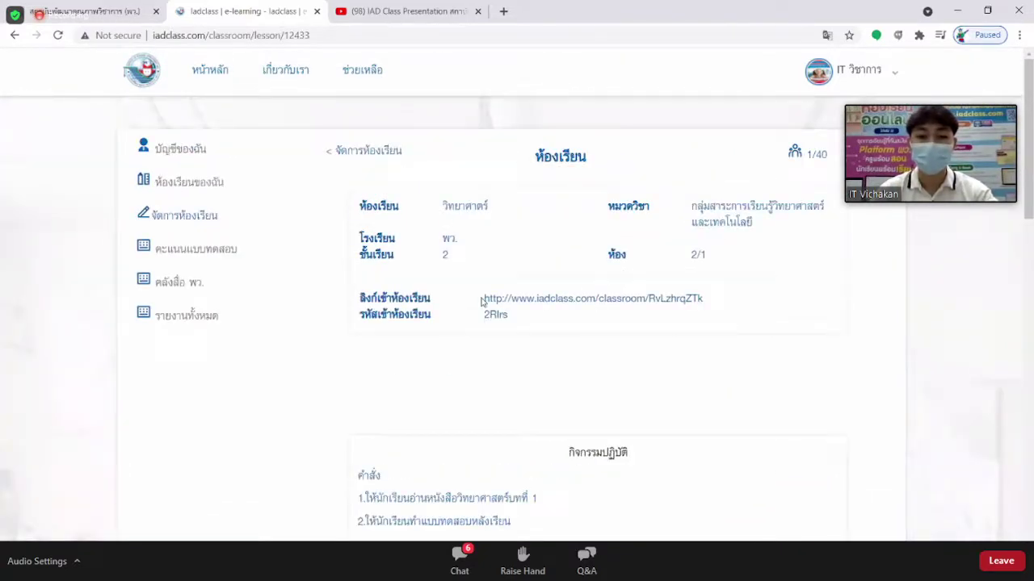
# Select the classroom's join link and code, then open the 1/40 student roster.
pyautogui.moveTo(483, 298); pyautogui.dragTo(720, 302)
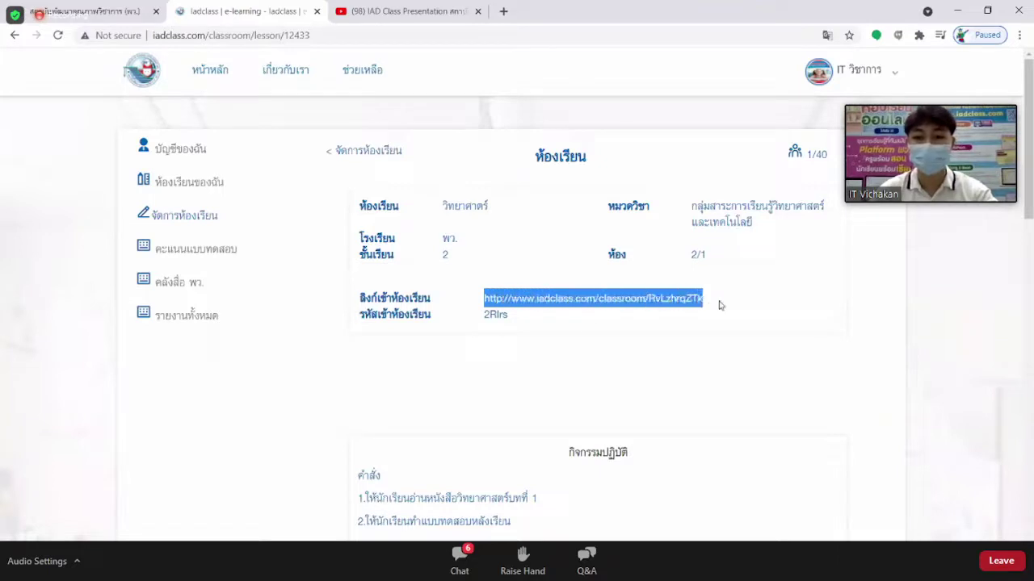
pyautogui.click(510, 320)
pyautogui.moveTo(510, 320); pyautogui.dragTo(484, 299)
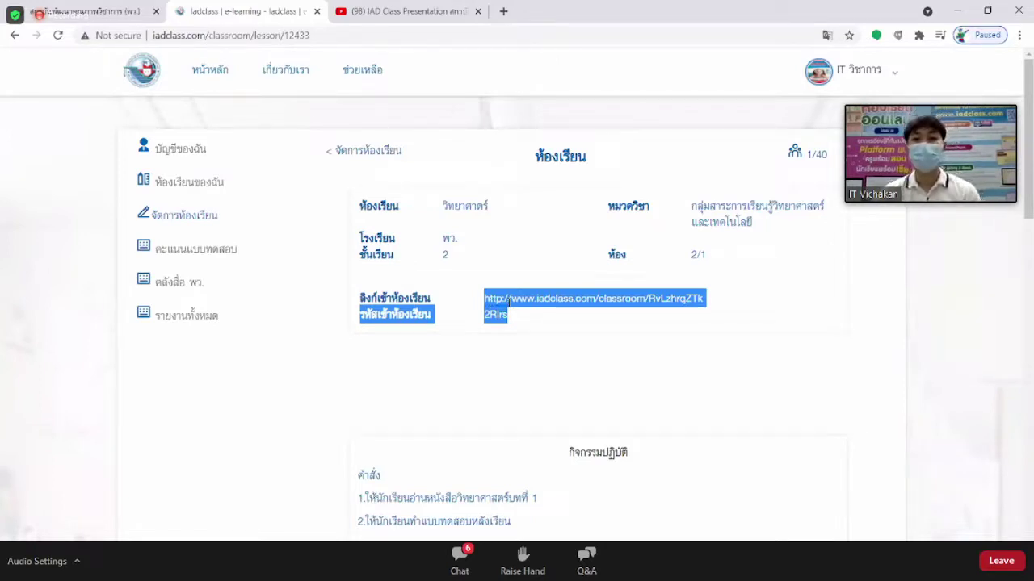
pyautogui.click(760, 157)
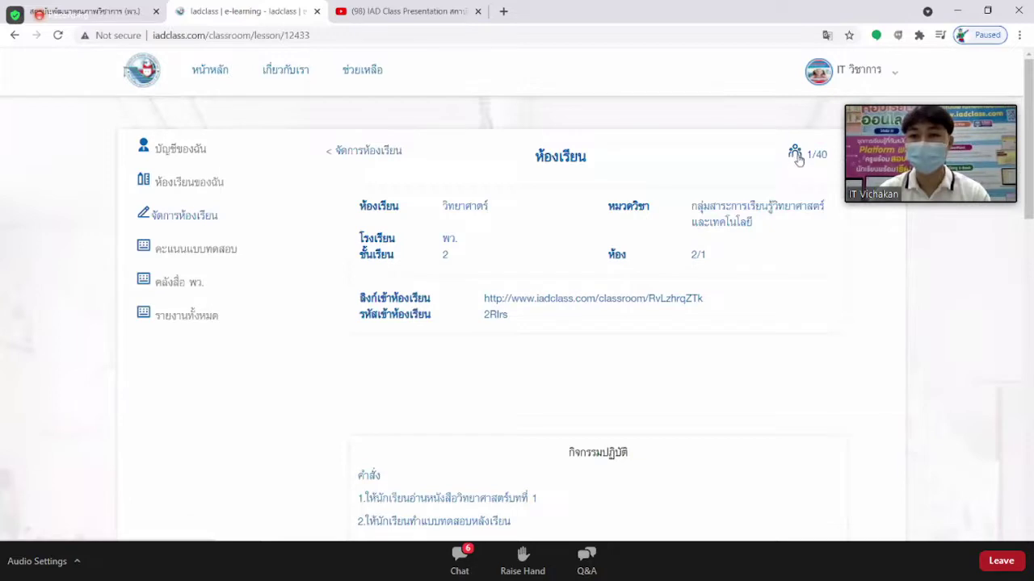
pyautogui.click(795, 155)
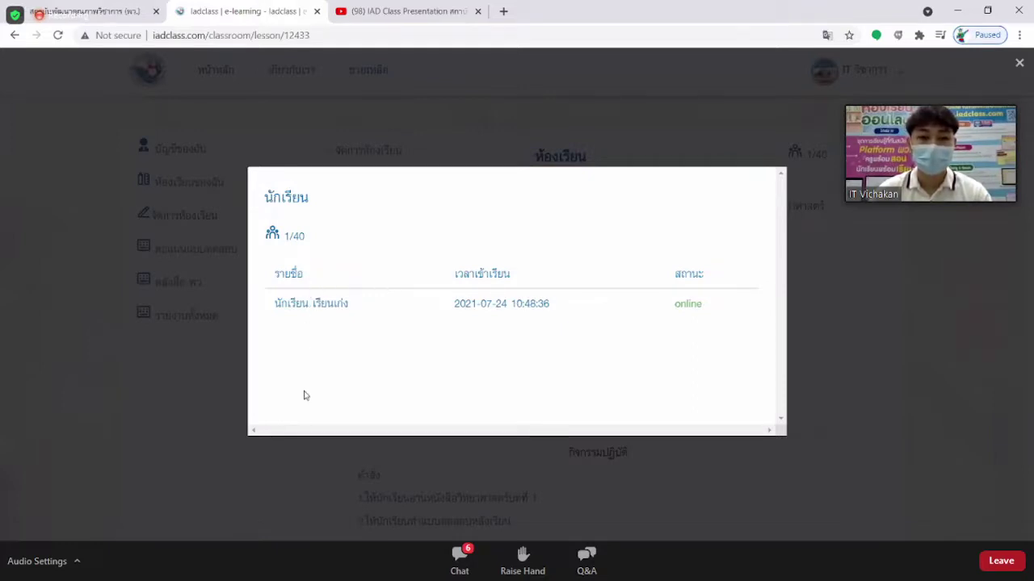
# Highlight the student's 'online' status in the student list.
pyautogui.moveTo(675, 307); pyautogui.dragTo(701, 307)
pyautogui.click(679, 309)
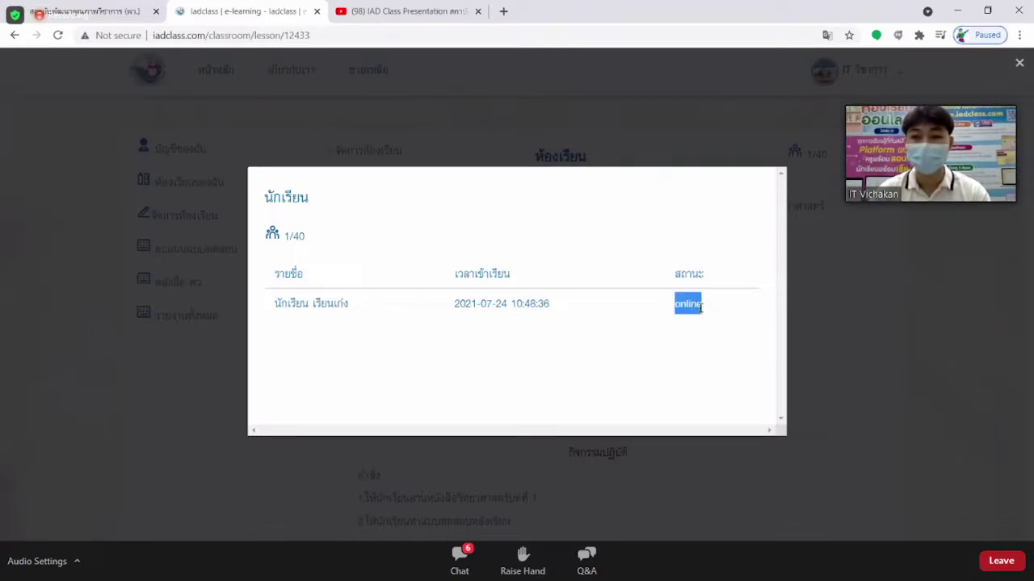
pyautogui.click(684, 344)
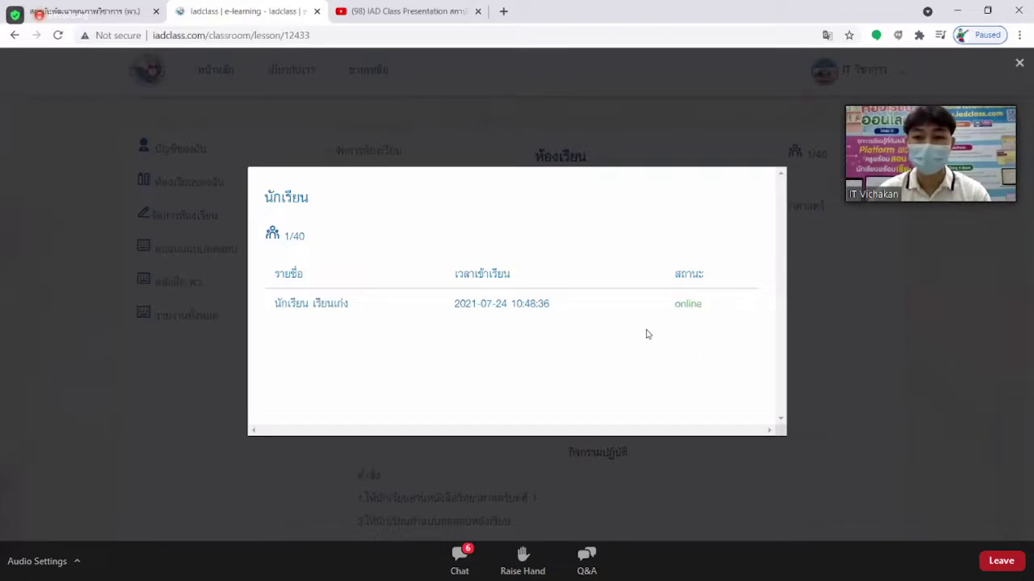
pyautogui.moveTo(556, 307); pyautogui.dragTo(454, 305)
pyautogui.click(566, 320)
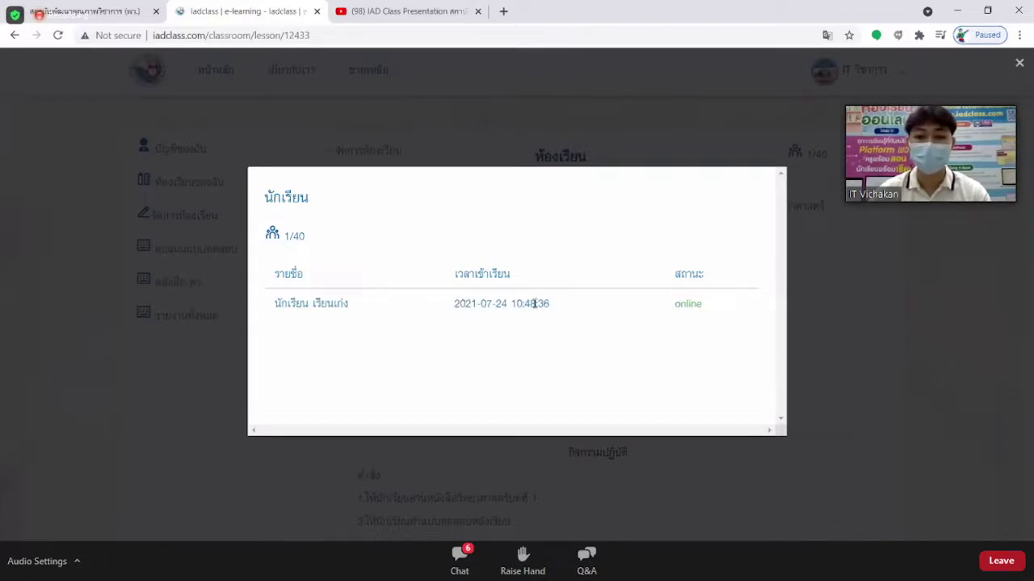
pyautogui.moveTo(549, 304); pyautogui.dragTo(459, 310)
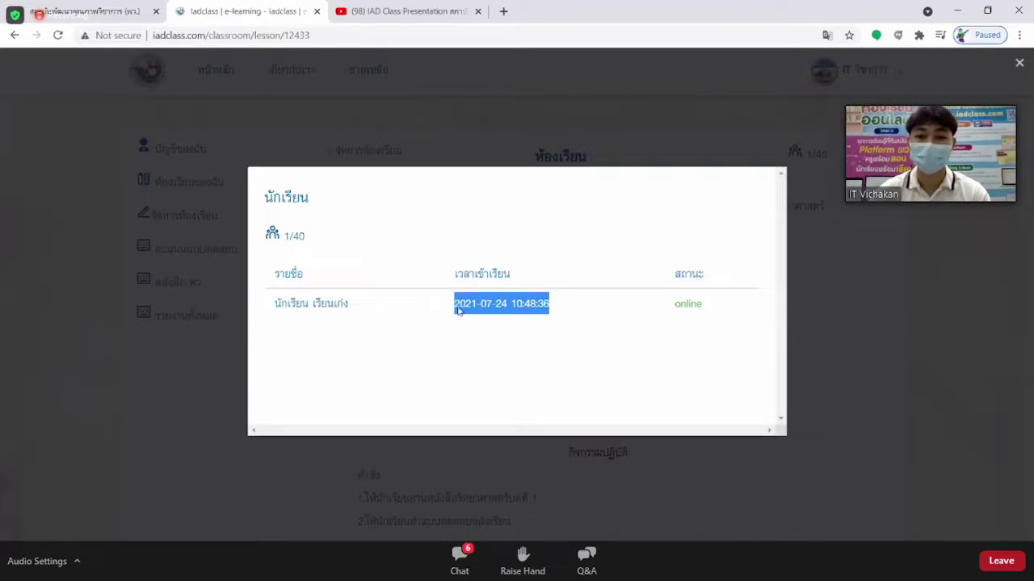
pyautogui.click(857, 275)
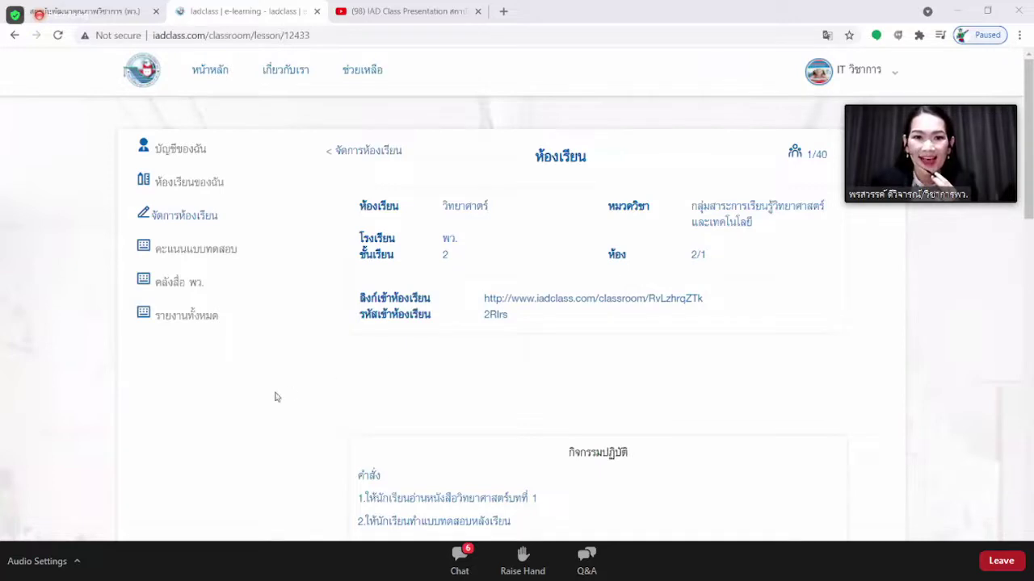
# Launch Notepad and paste the Thai question about sharing classrooms into a new note.
pyautogui.press('super+s')
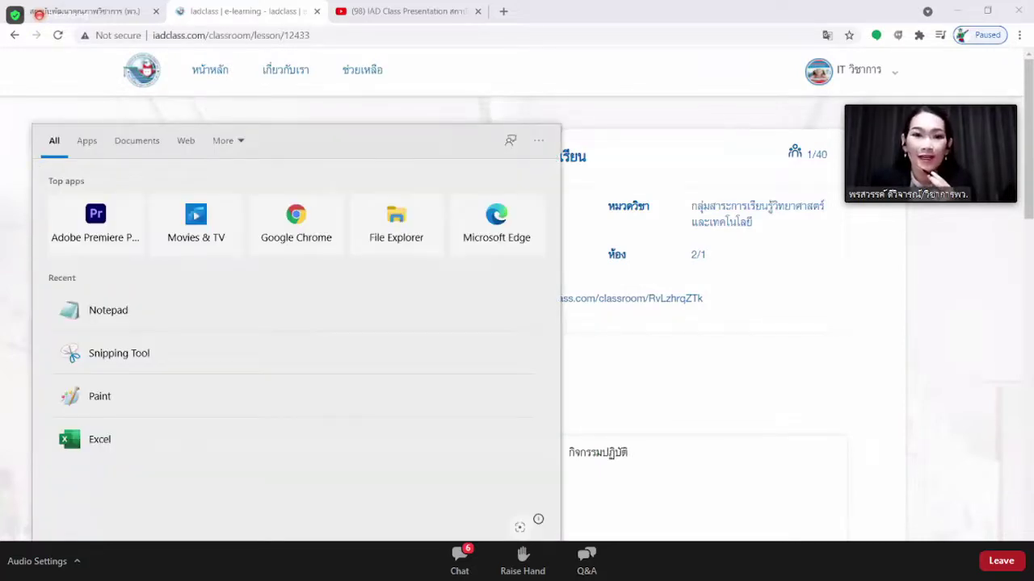
pyautogui.write('not')
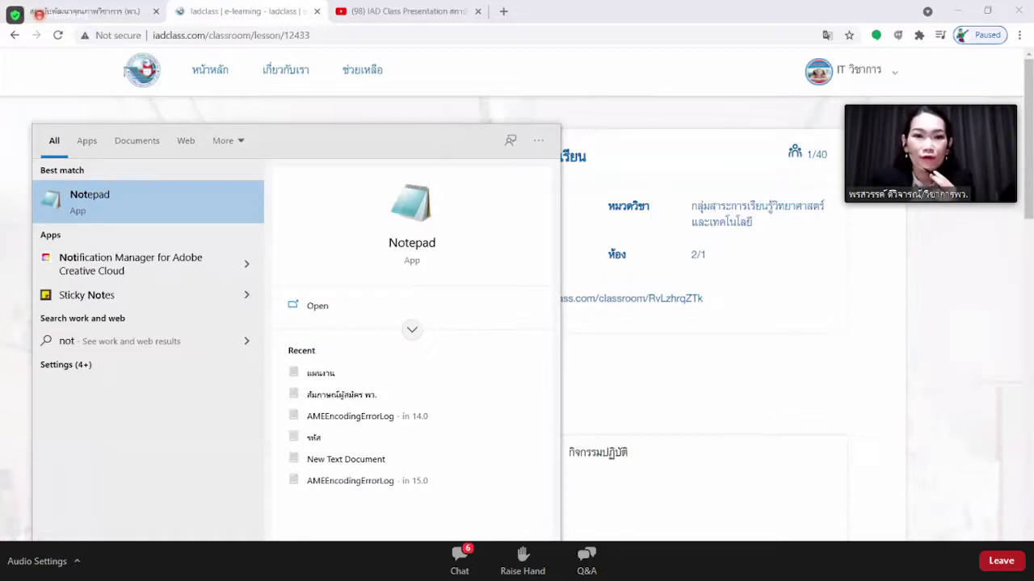
pyautogui.press('Return')
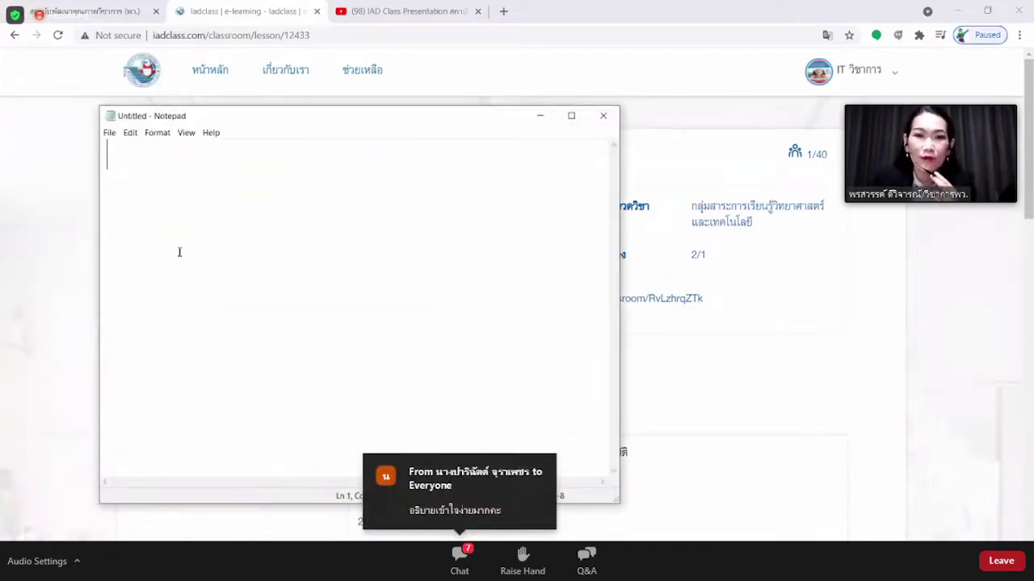
pyautogui.hotkey('ctrl', 'v')
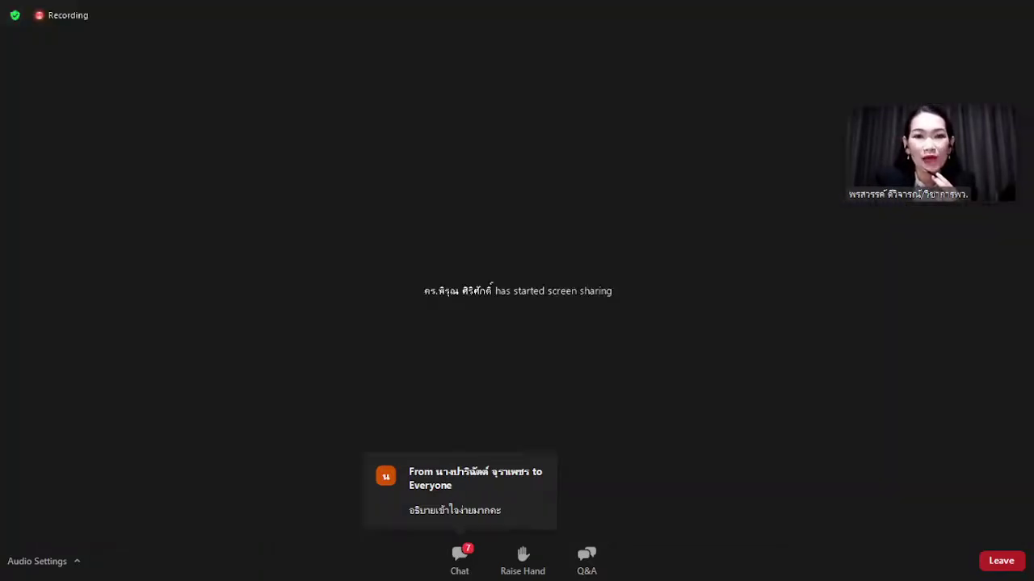
# Select slide 15, กระบวนการเรียนการสอนแบบออนไลน์, and run the slide show from it.
pyautogui.scroll(10, 84, 209)
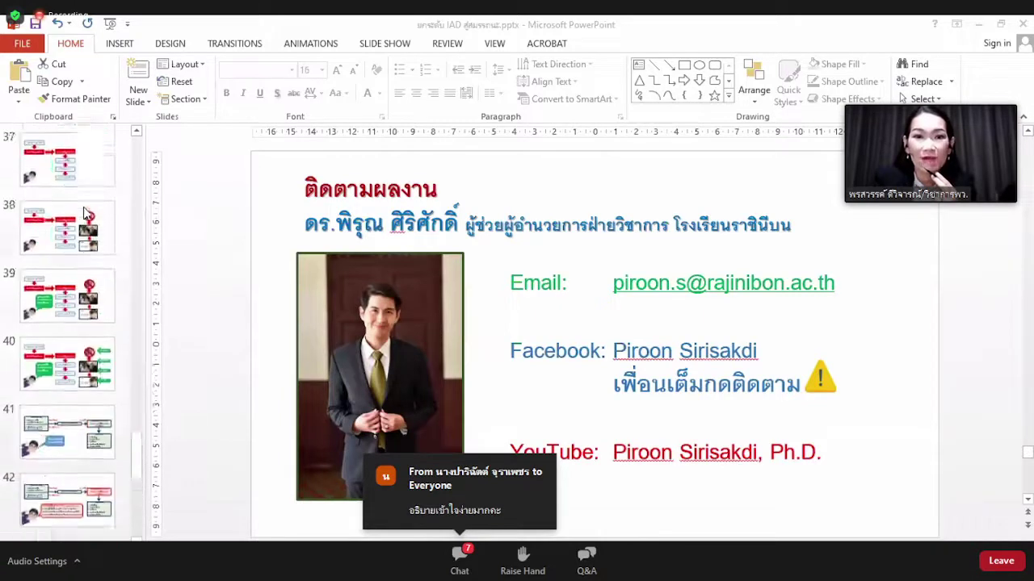
pyautogui.scroll(10, 84, 212)
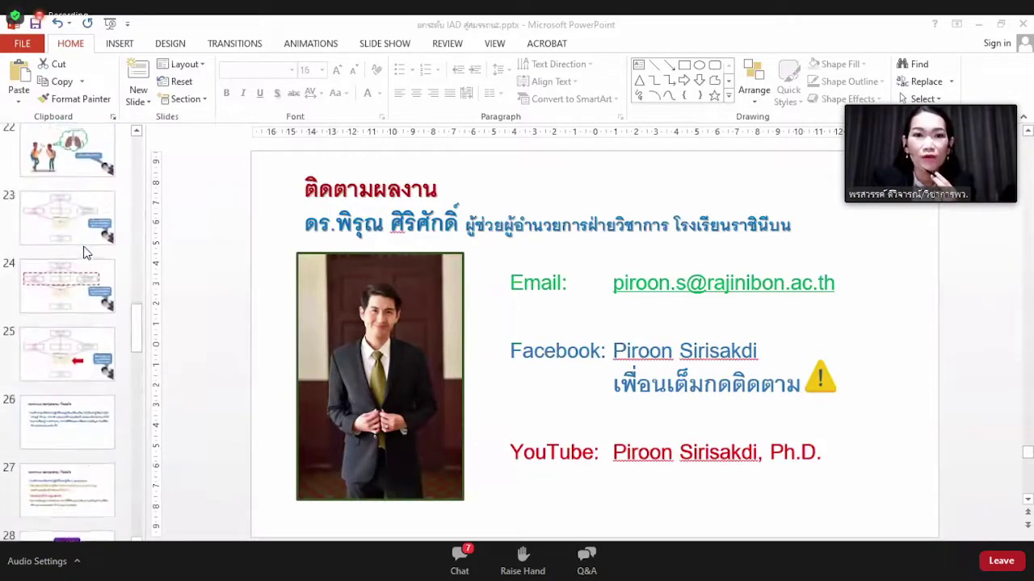
pyautogui.scroll(4, 87, 246)
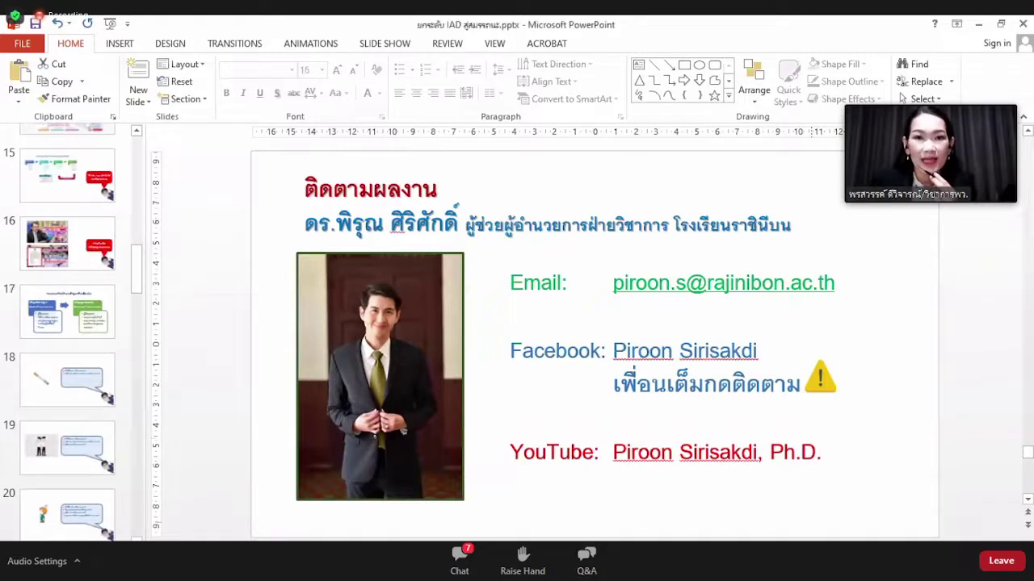
pyautogui.click(84, 176)
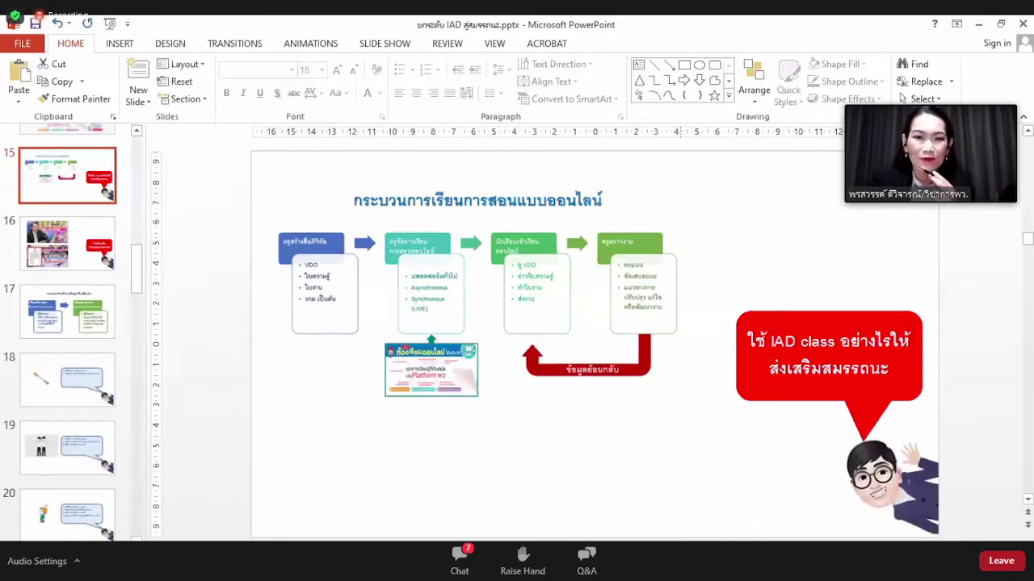
pyautogui.hotkey('shift', 'F5')
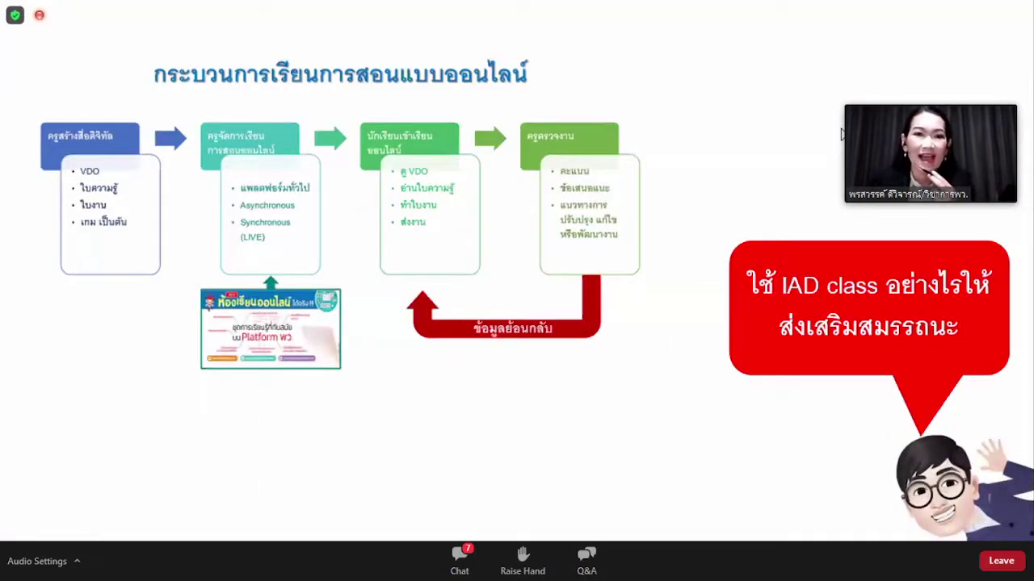